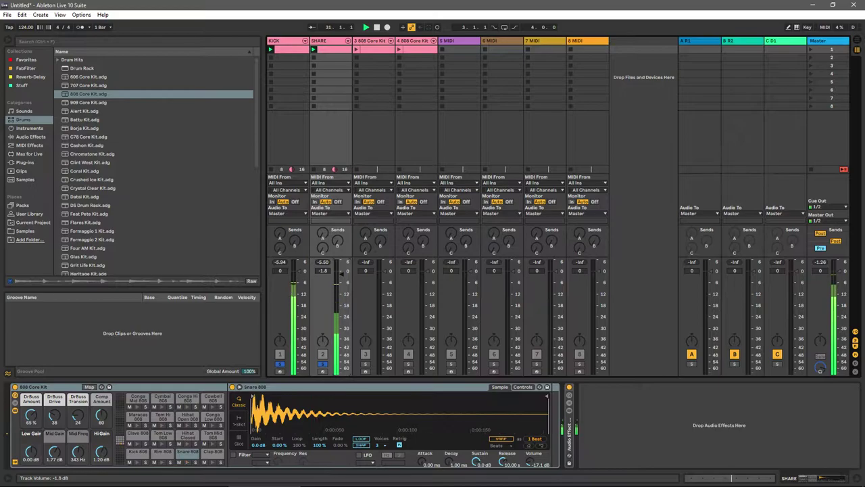
Step: Delete every note except the clave hits from the third track's clip and clear the active track solos
left_click(374, 51)
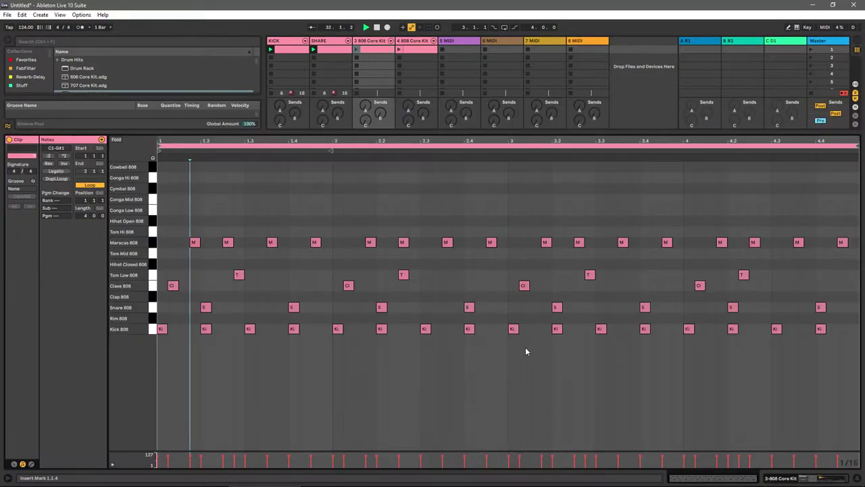
left_click_drag(169, 339, 855, 296)
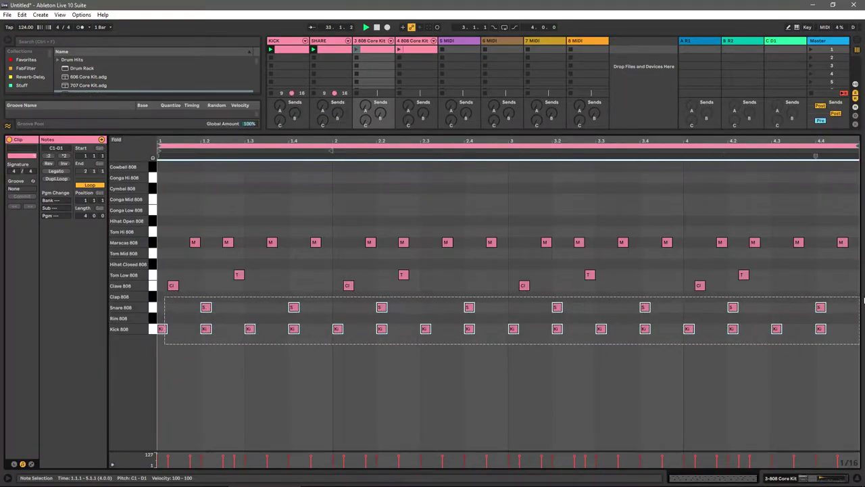
key("Delete")
left_click_drag(840, 218, 166, 280)
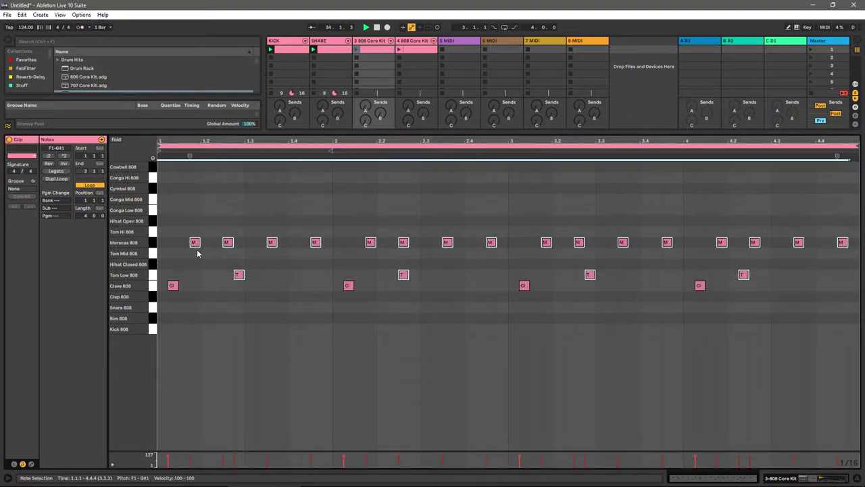
key("Delete")
left_click(375, 41)
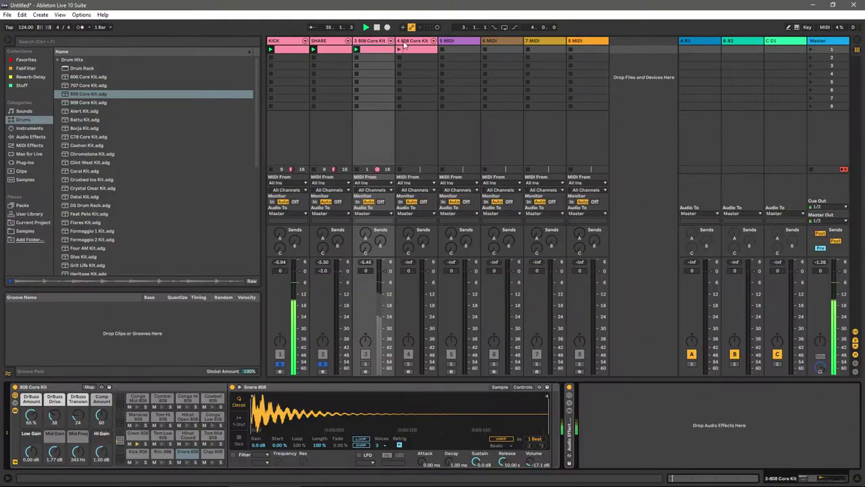
left_click(366, 364)
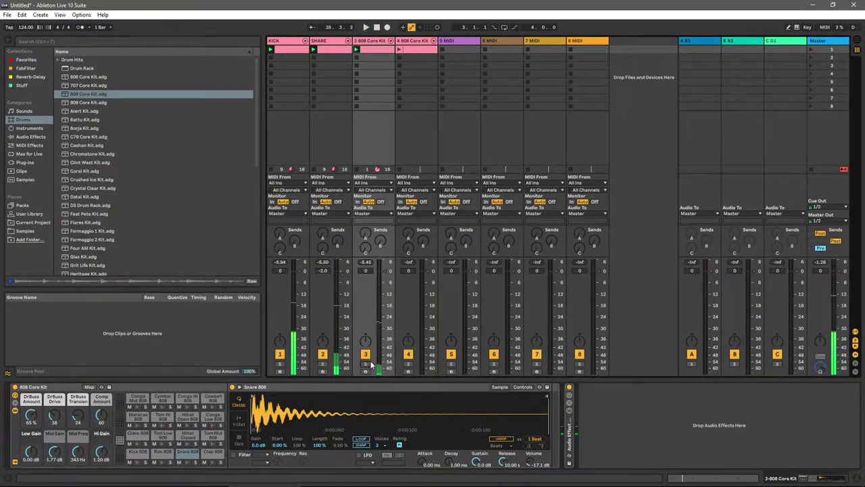
Step: Delete the kick, snare and clave notes from the fourth track's clip and duplicate that track
left_click(409, 52)
left_click_drag(162, 358, 860, 284)
key("Delete")
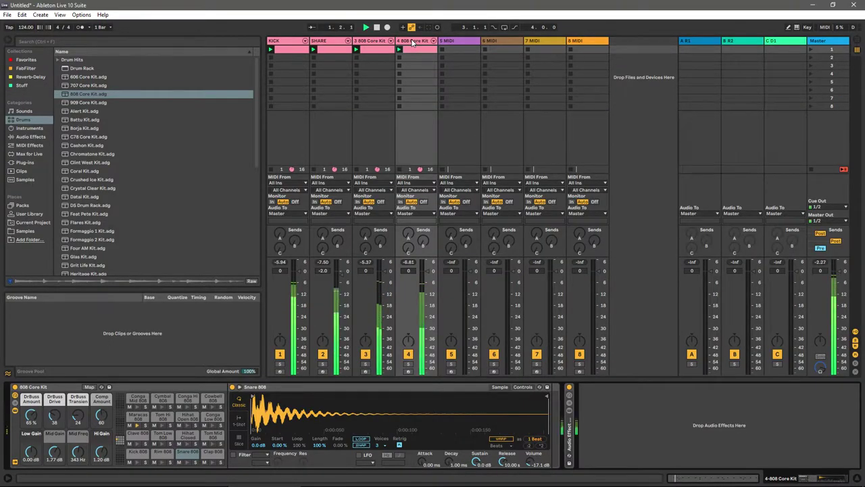
left_click(417, 45)
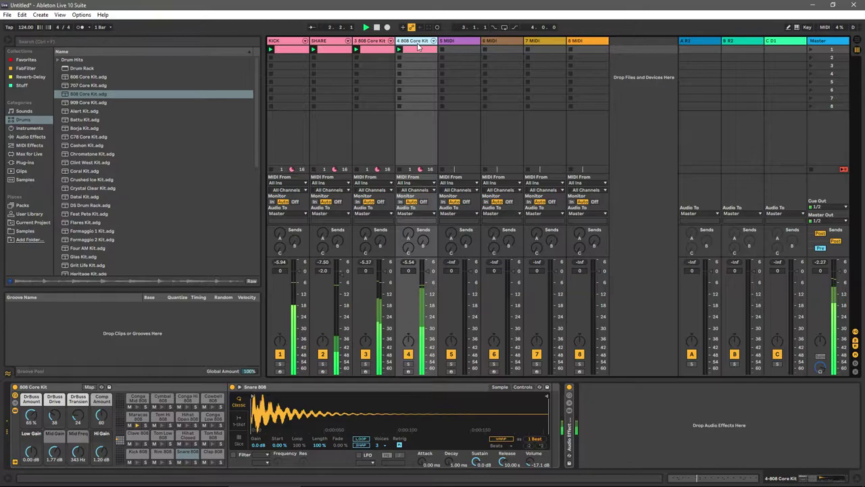
key("ctrl+d")
Step: Delete all maracas notes from the fourth track's clip, keeping only the Tom Low 808 notes
left_click(426, 56)
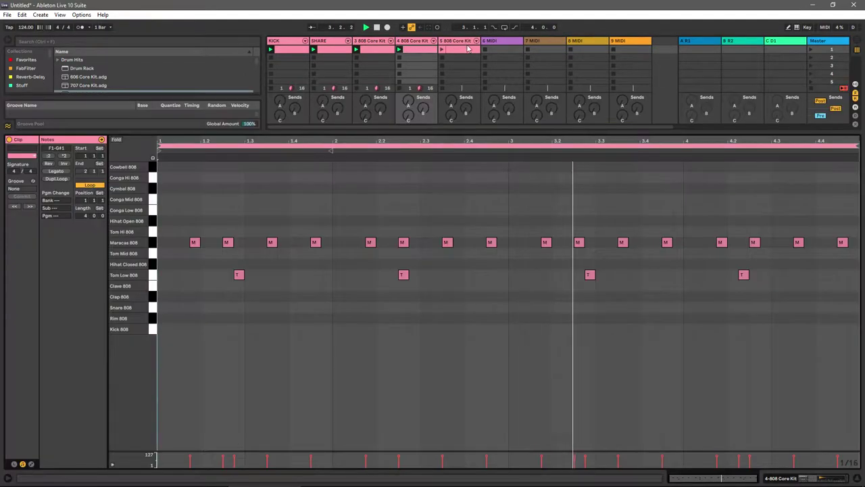
left_click_drag(845, 223, 128, 231)
left_click(125, 242)
key("Delete")
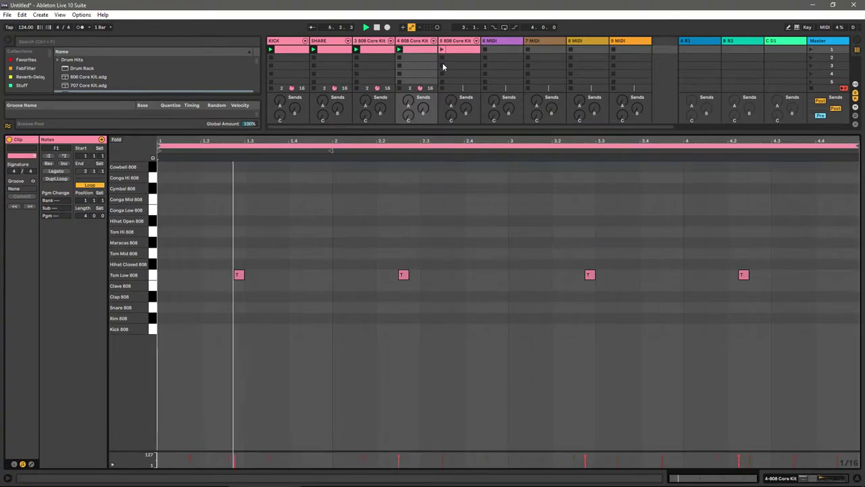
Step: Delete all Tom Low 808 notes from the duplicated fifth track's clip, keeping only the maracas
left_click(446, 54)
left_click_drag(199, 323, 829, 266)
key("Delete")
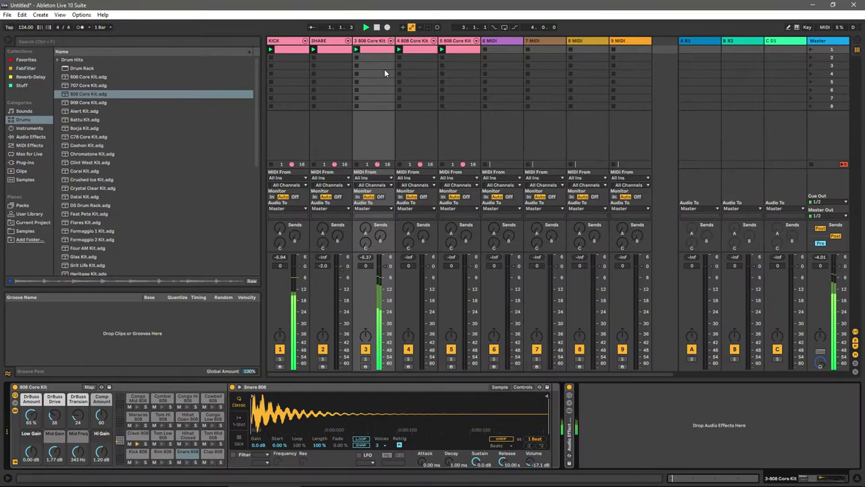
Step: Solo the third 808 Core Kit track and rename it CLAVE
left_click(366, 358)
left_click(372, 42)
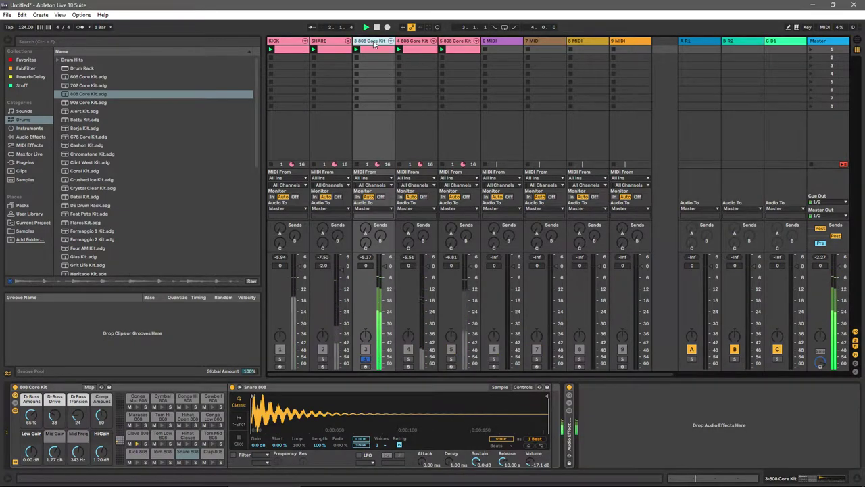
type("CLAVE")
key("Return")
Step: Rename the fourth track TOM and the fifth track HH, and unsolo the CLAVE track
left_click(415, 42)
key("ctrl+r")
type("TOM")
key("Return")
left_click(456, 42)
key("ctrl+r")
type("HH")
key("Return")
left_click(365, 357)
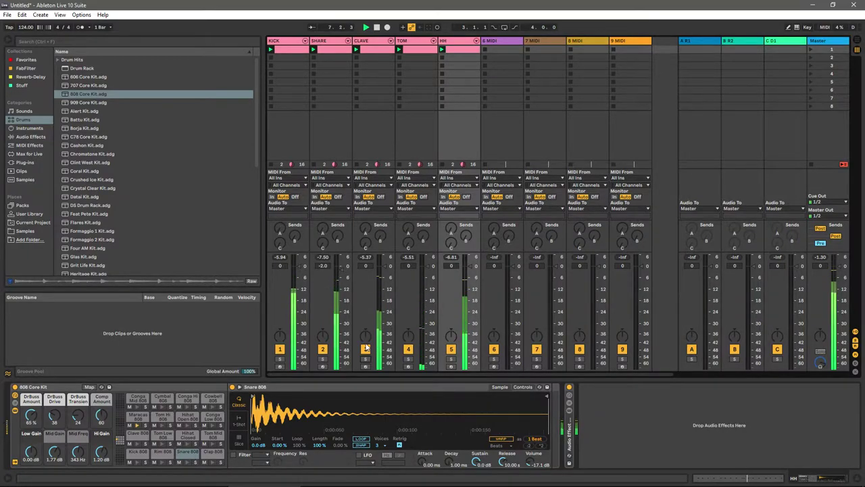
Step: Reshape the Kick 808 sample on the KICK track with about 224 ms decay, 50 ms release and -15.4 dB volume
left_click(501, 42)
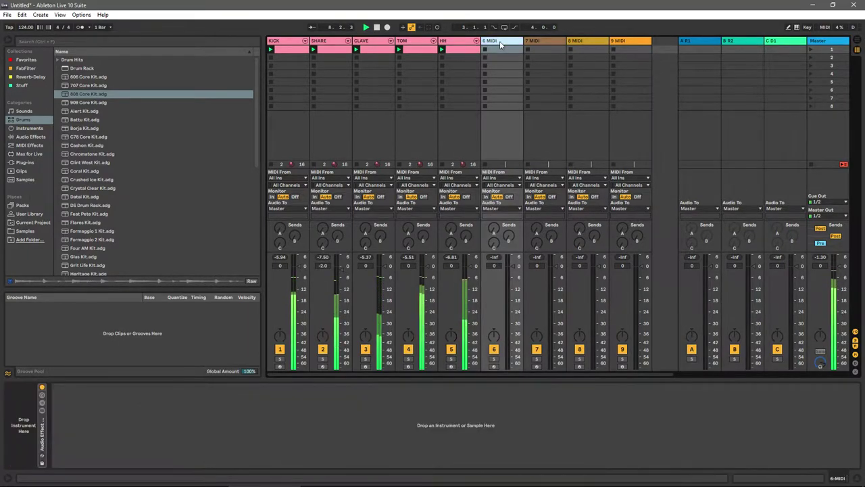
left_click(284, 301)
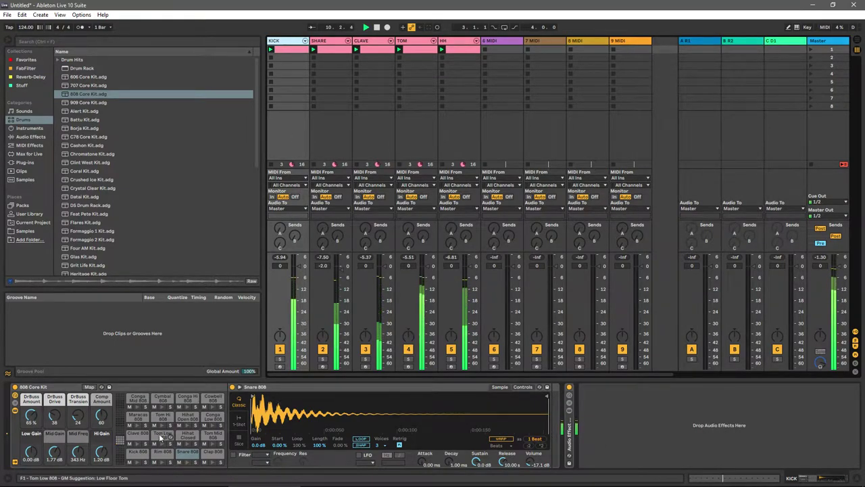
left_click(138, 451)
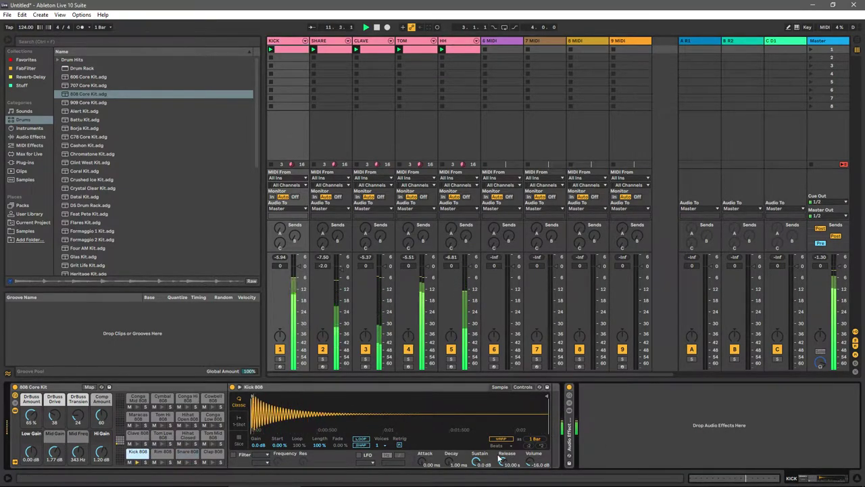
left_click_drag(479, 462, 479, 475)
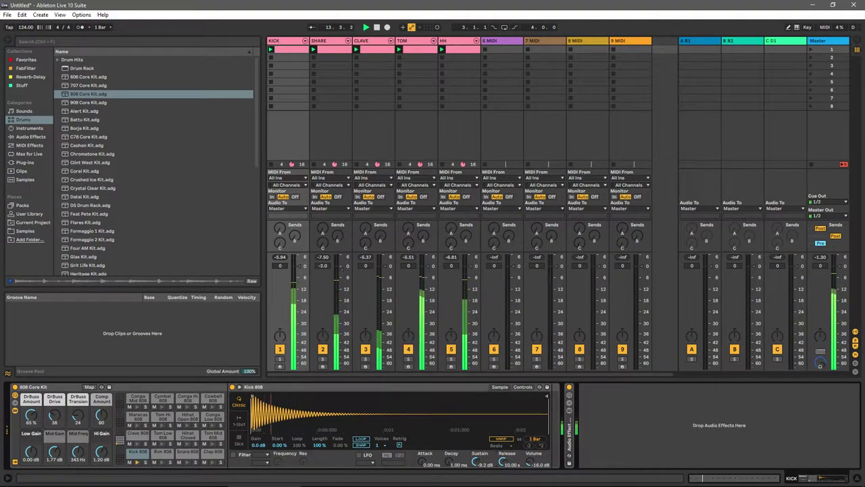
left_click_drag(477, 464, 478, 469)
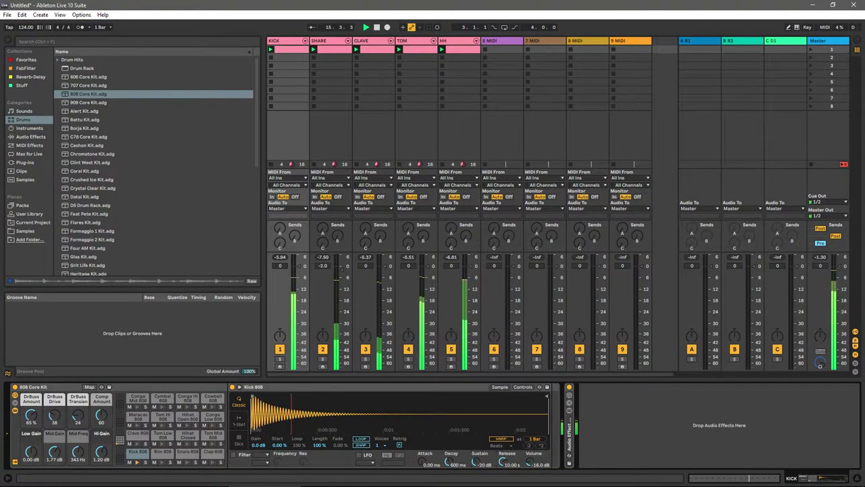
left_click_drag(477, 464, 476, 462)
Step: Compare the kick soloed and in the mix, and fine-tune its envelope to 410 ms decay, -1.9 dB sustain and 46.6 ms release
left_click(280, 359)
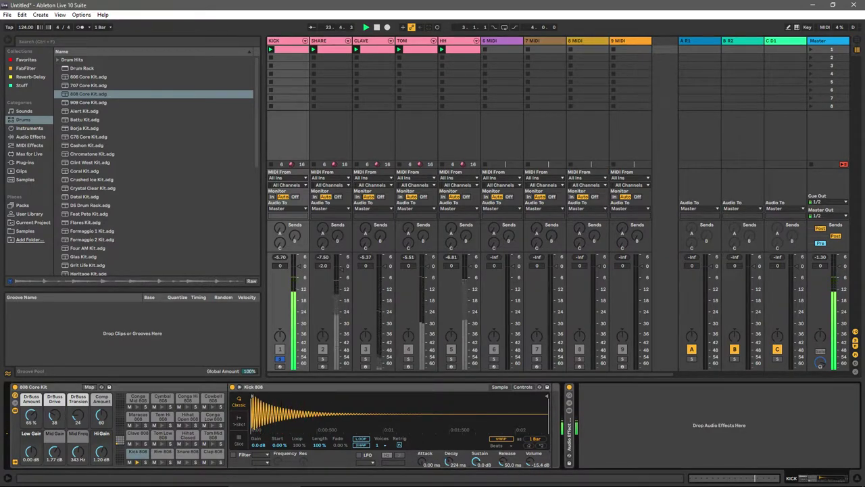
left_click(281, 359)
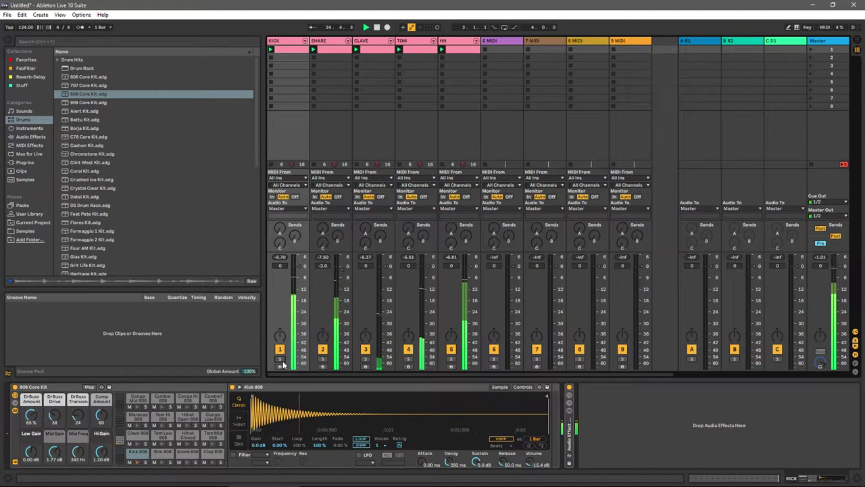
left_click_drag(449, 462, 449, 444)
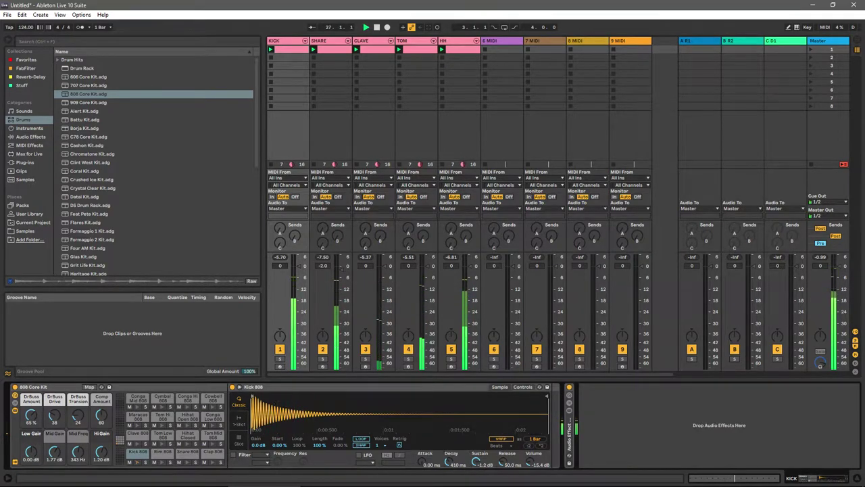
left_click_drag(501, 465, 502, 467)
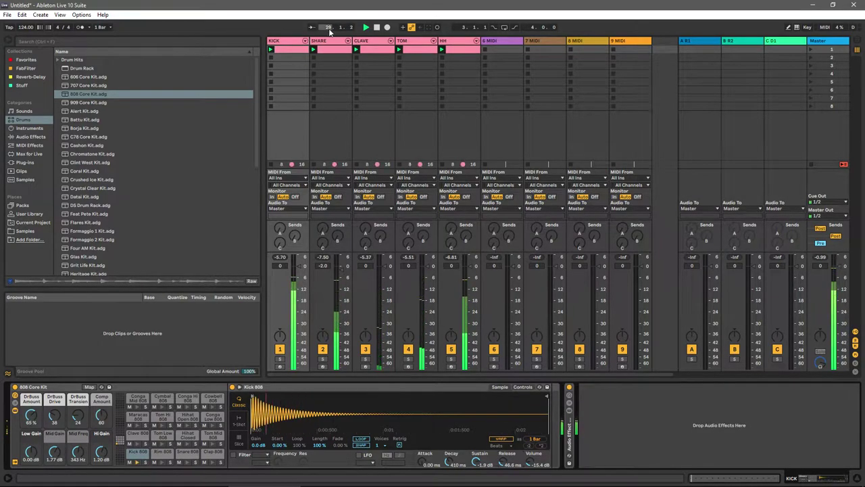
Step: Inspect the ValhallaVintageVerb settings on return track A and close the plug-in window
left_click(336, 317)
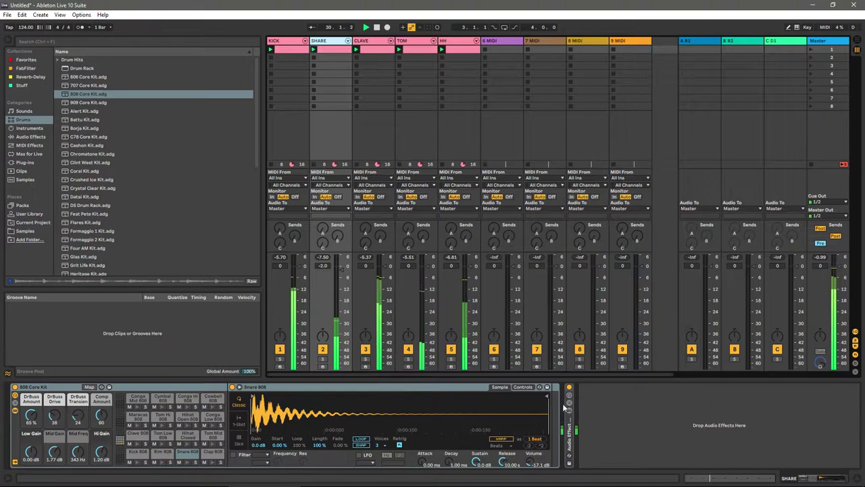
left_click(693, 40)
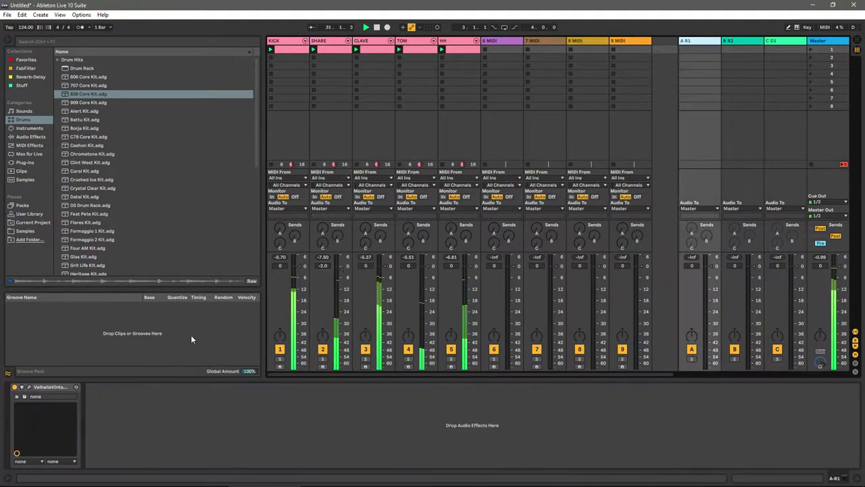
left_click(29, 386)
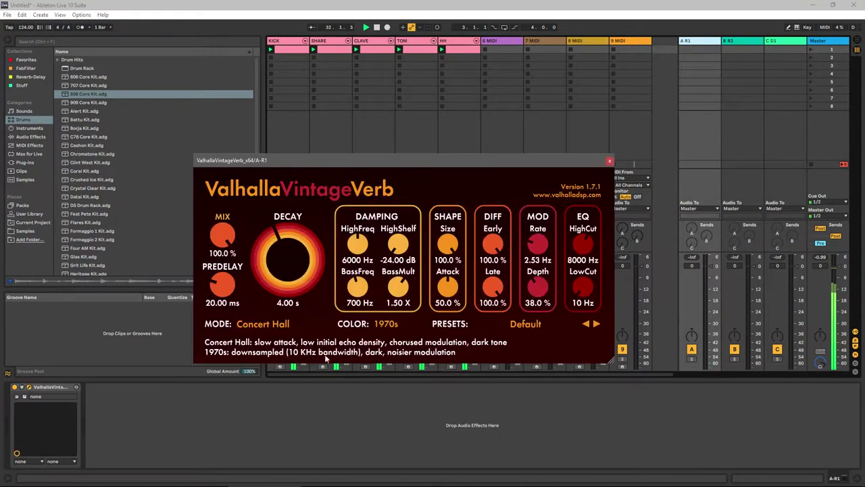
left_click(27, 163)
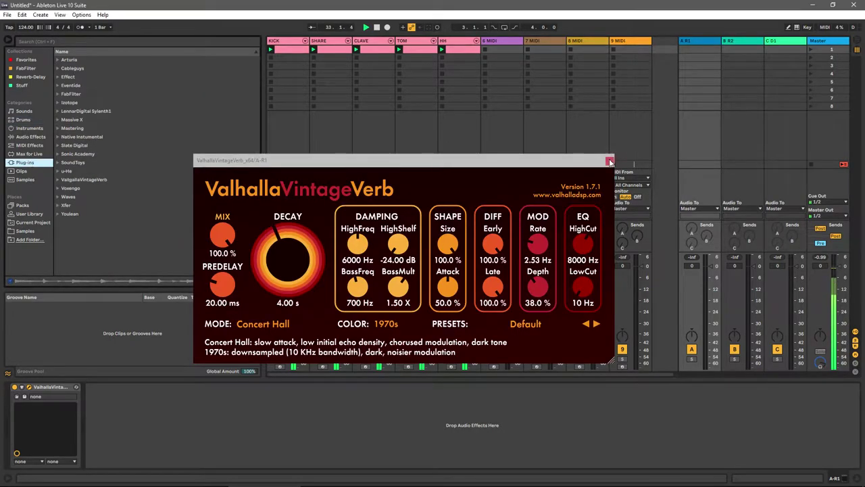
left_click(611, 163)
Step: Add the Big Room preset from the Reverb effect's Room folder to return track A and turn off ValhallaVintageVerb there
left_click(28, 137)
scroll(73, 191, "down", 5)
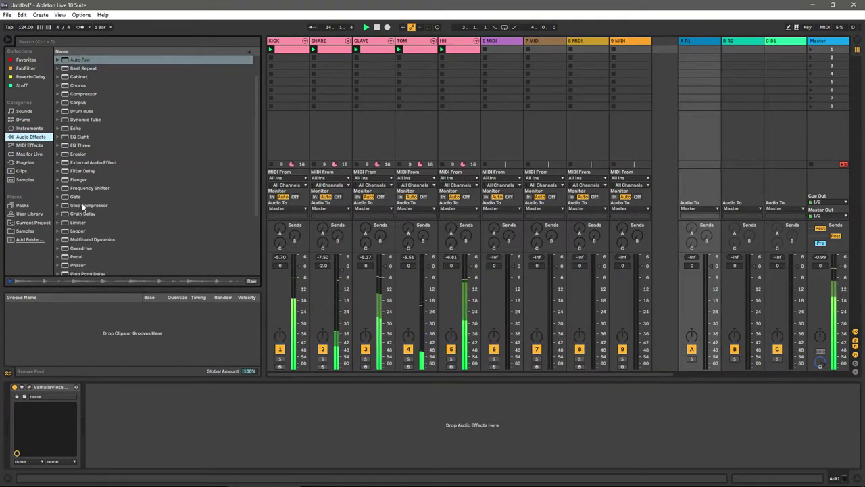
left_click(61, 232)
scroll(62, 229, "down", 2)
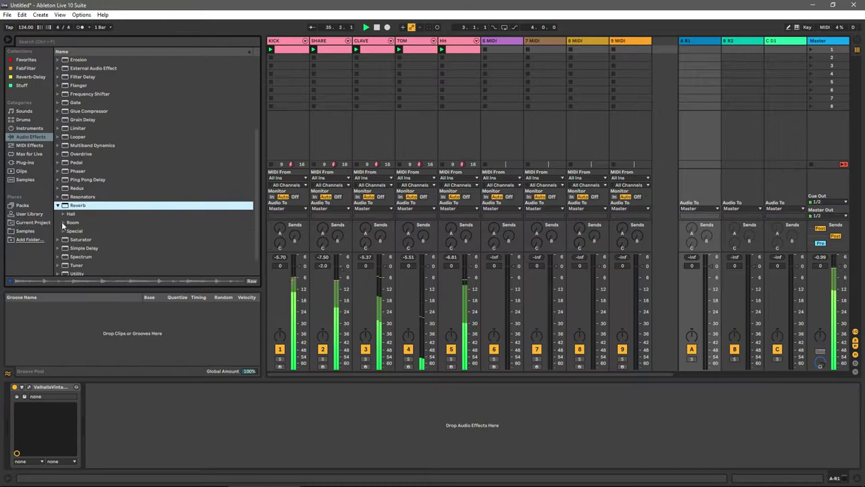
left_click(63, 214)
scroll(62, 216, "down", 2)
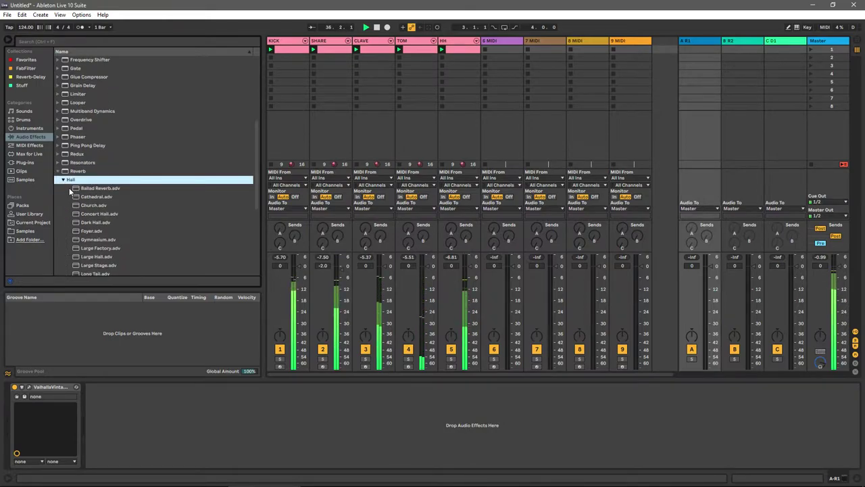
left_click(62, 180)
left_click(63, 202)
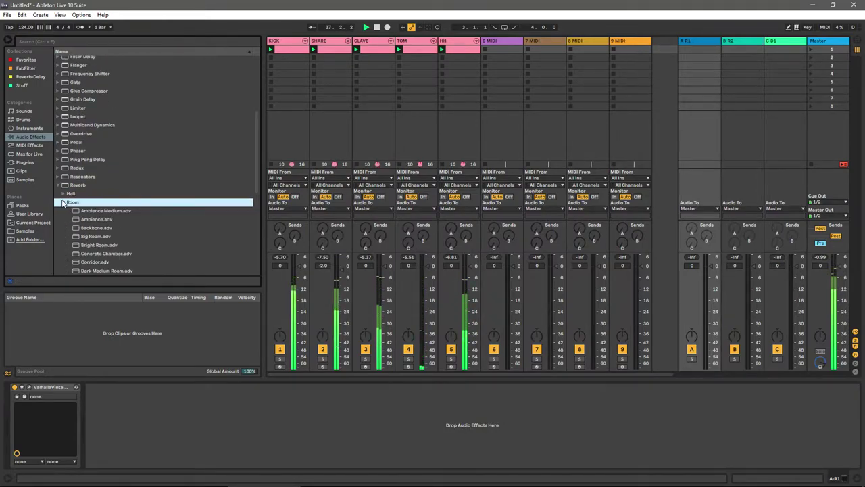
left_click_drag(97, 237, 30, 392)
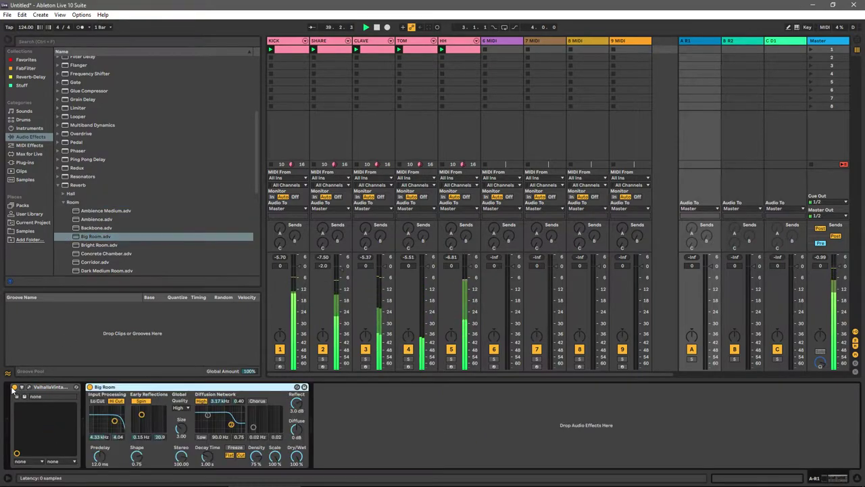
Step: Raise the SHARE track's send B to 0 dB and open ValhallaVintageVerb on return track B
left_click_drag(325, 234, 325, 196)
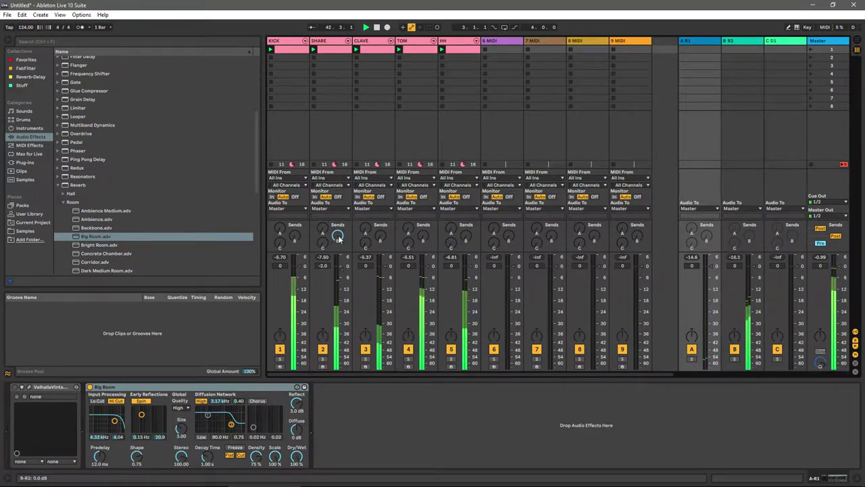
left_click(747, 40)
left_click(21, 386)
left_click(21, 386)
left_click(28, 387)
Step: Load the Snare Hall preset from the Halls category in ValhallaVintageVerb and close the plug-in window
left_click(574, 223)
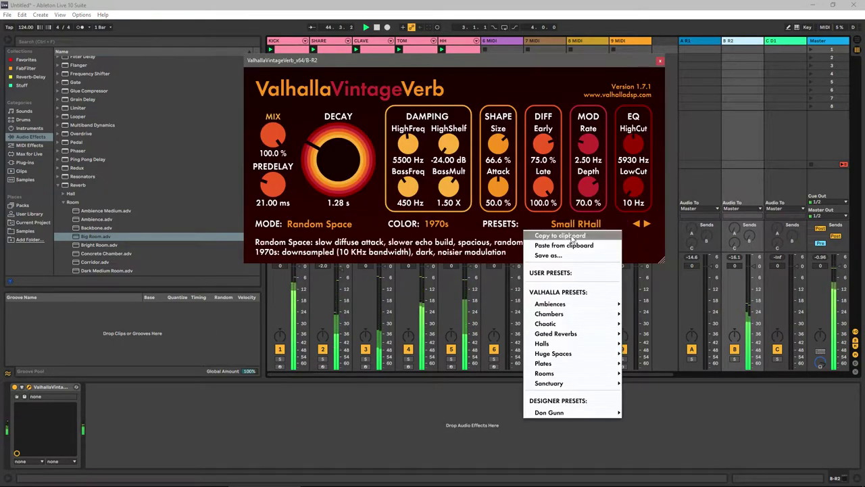
mouse_move(562, 346)
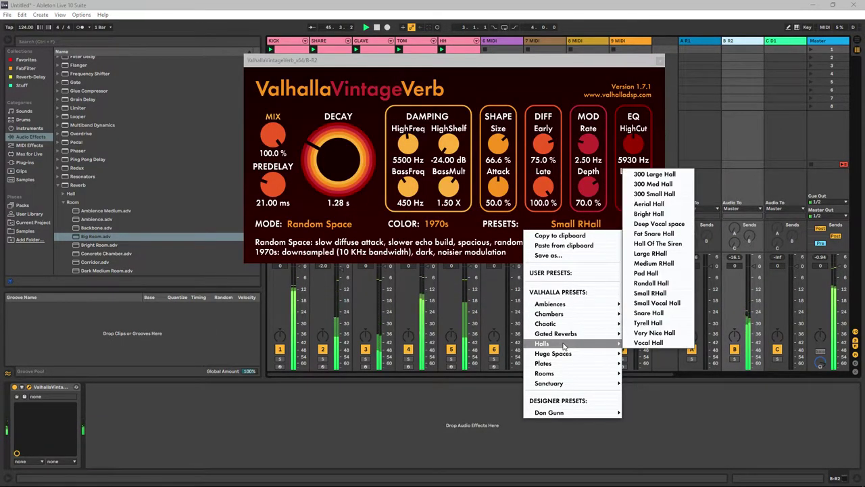
left_click(648, 312)
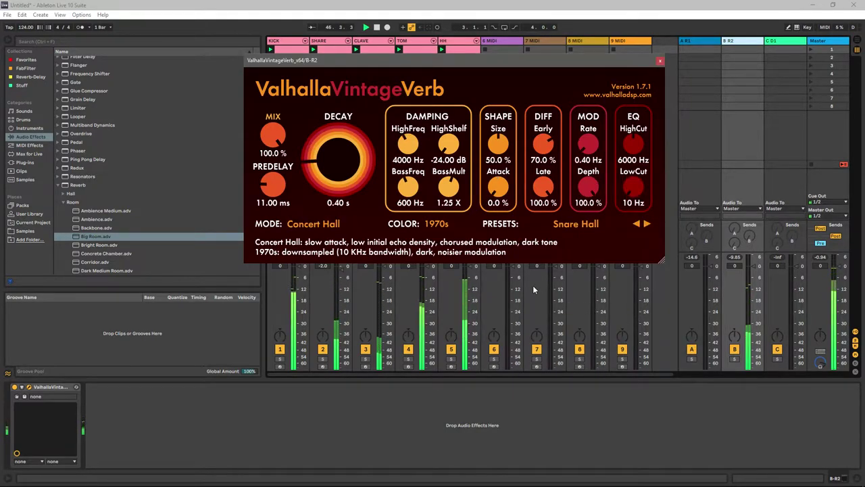
left_click(660, 60)
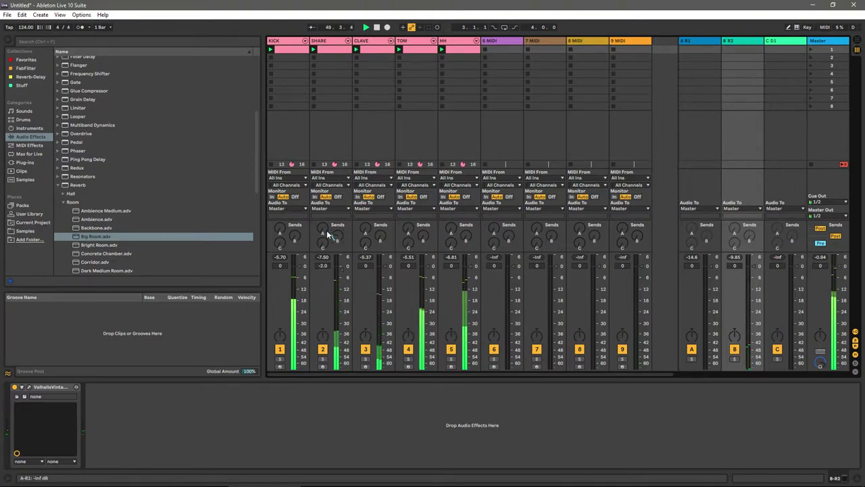
Step: Adjust the SHARE track's send to return track A
left_click_drag(327, 234, 335, 206)
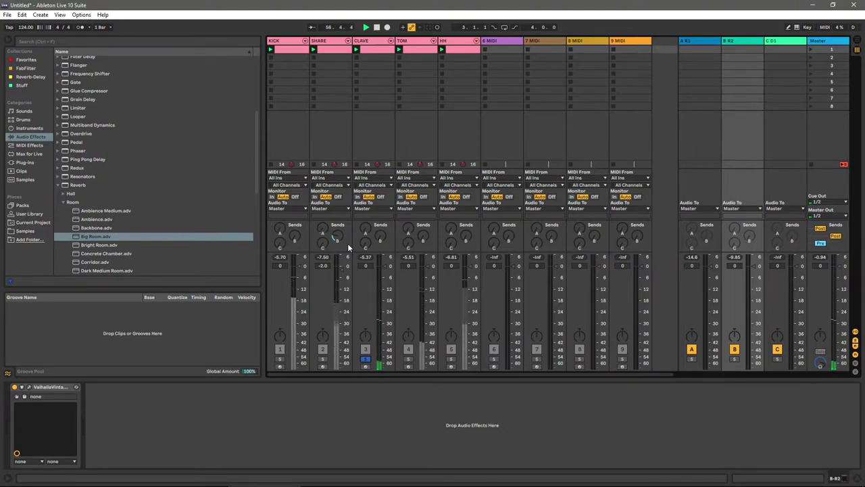
Step: Check the live stream in OBS and on the Twitch and YouTube pages in the browser, and return to Ableton Live
key("alt+Tab")
key("Tab")
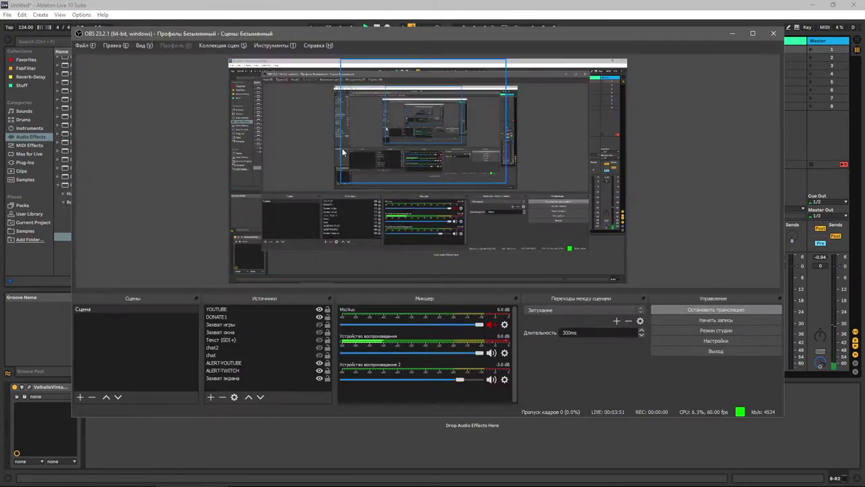
key("alt+Tab")
key("Tab")
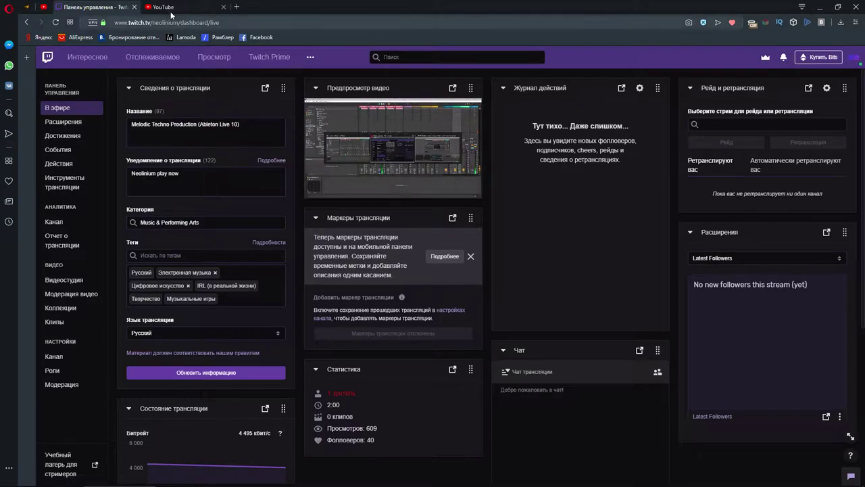
left_click(172, 8)
left_click(280, 166)
left_click(504, 86)
scroll(408, 308, "down", 4)
scroll(406, 304, "down", 3)
key("alt+Tab")
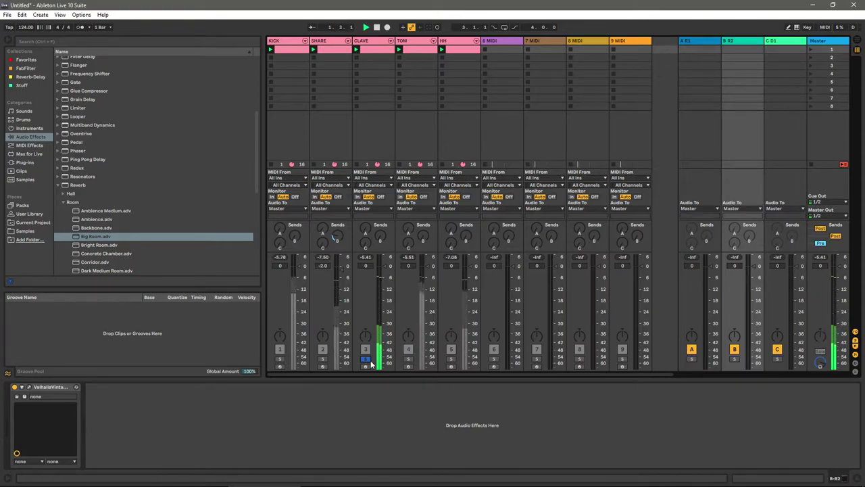
Step: Add a Ping Pong Delay to the CLAVE track with beat division 2 and 28 % feedback, and end the track's solo
left_click(370, 44)
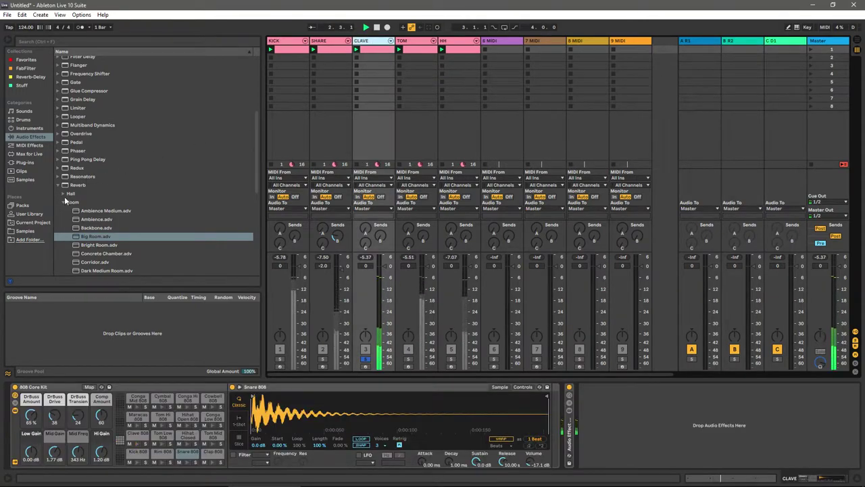
left_click(22, 141)
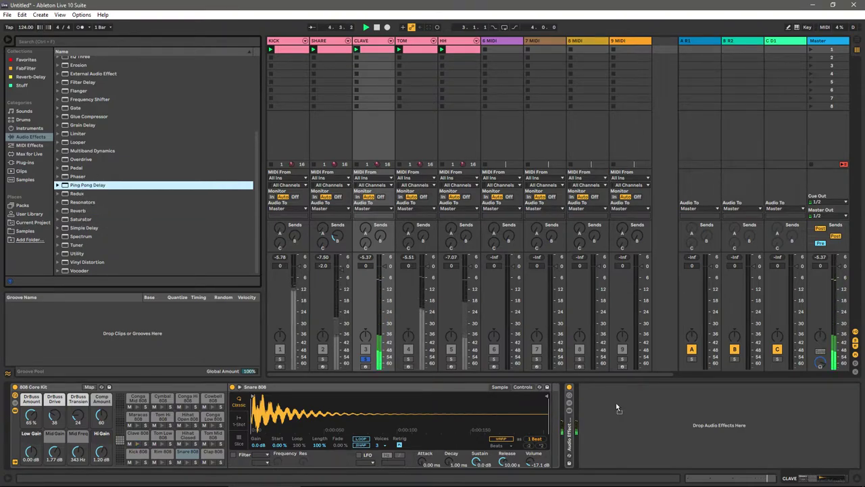
key("Up")
key("Up")
key("Up")
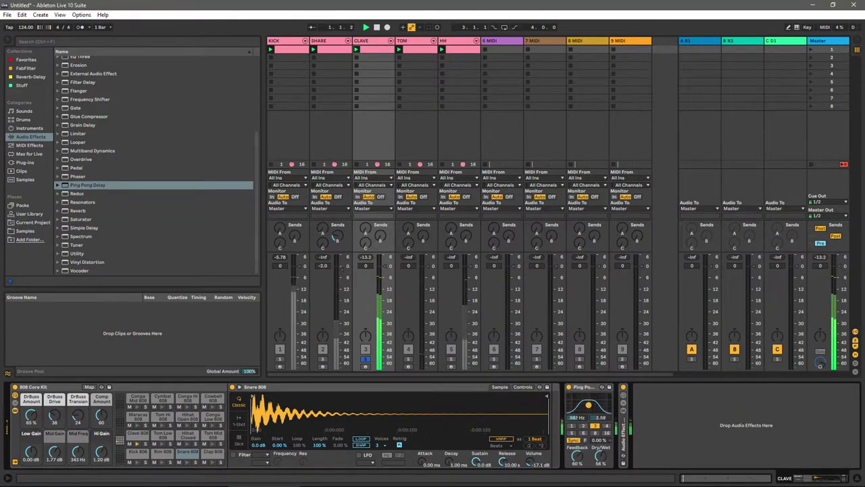
left_click(365, 359)
left_click(365, 359)
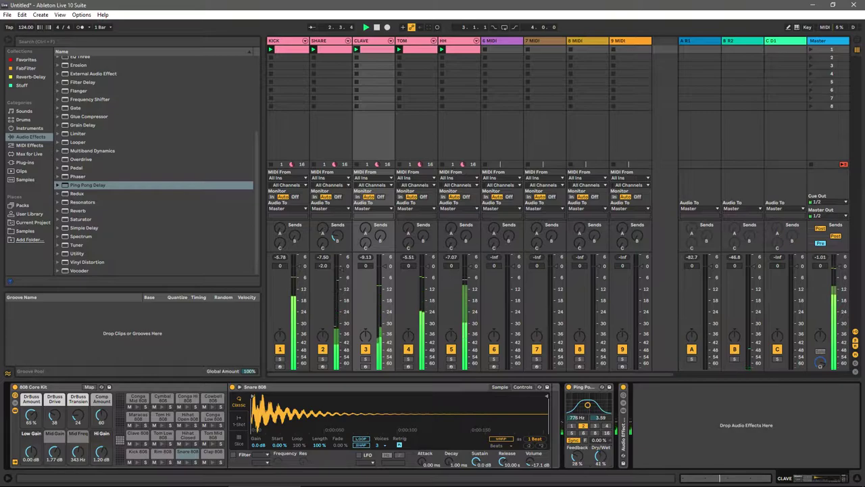
Step: Turn on EQ Eight in the CLAVE effect rack, cut about 3.36 dB near 2.7 kHz, and set the low cut to about 102 Hz
left_click(629, 431)
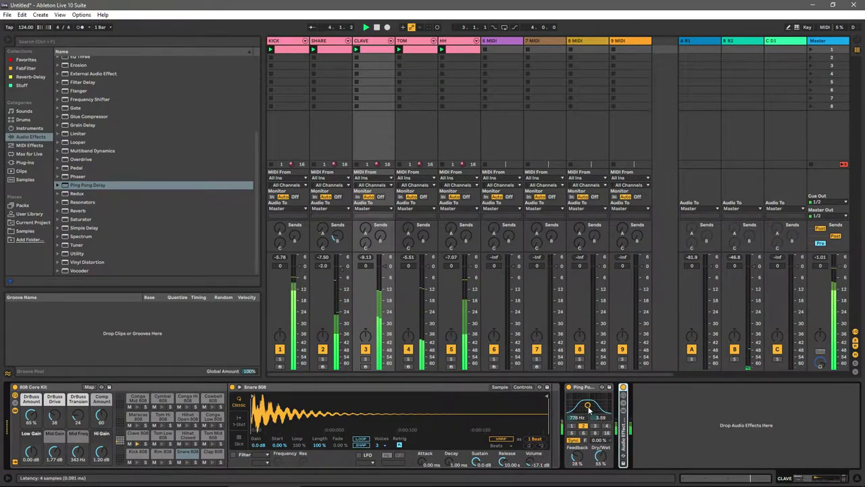
left_click(623, 412)
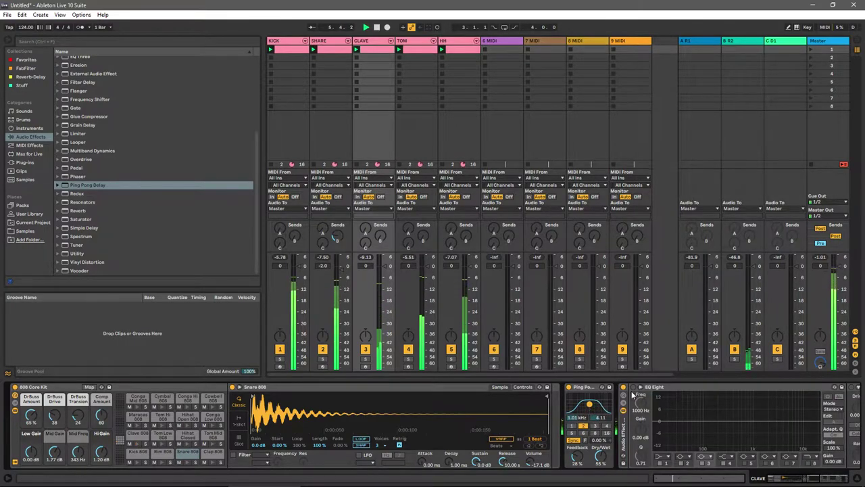
left_click(661, 458)
left_click(660, 415)
left_click_drag(787, 420, 774, 425)
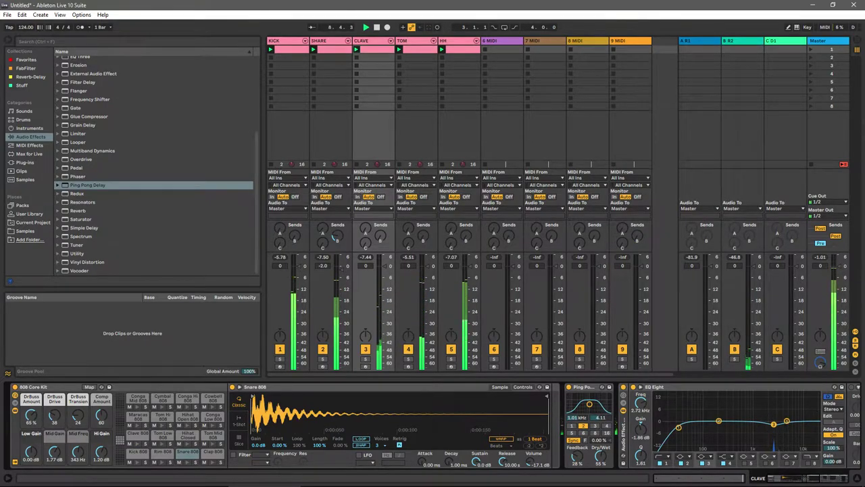
left_click_drag(775, 427, 774, 430)
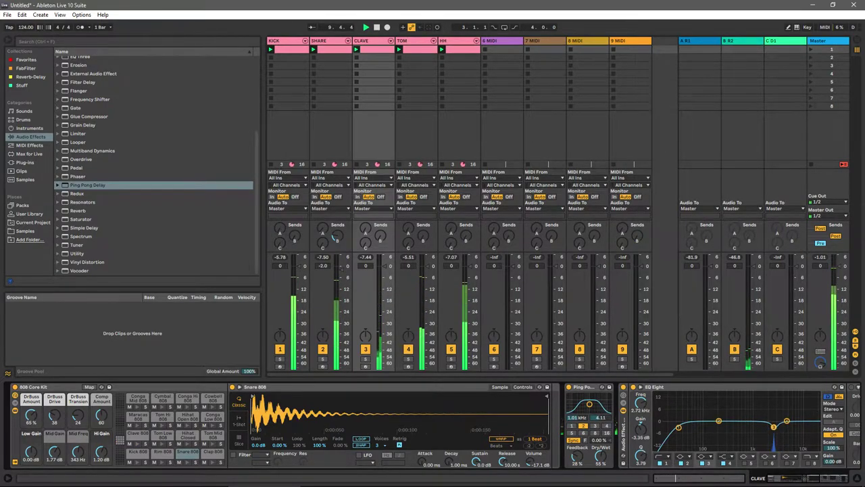
left_click_drag(678, 428, 704, 427)
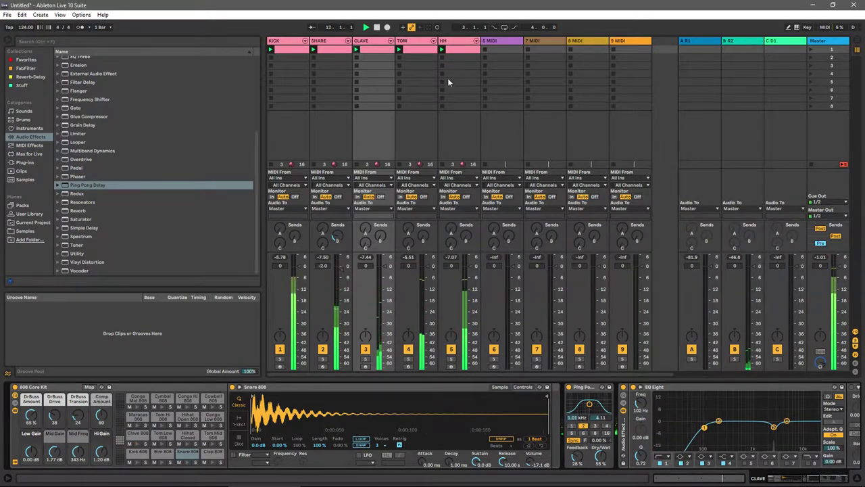
Step: Add a Ping Pong Delay with 57 % feedback and 38 % dry/wet to the TOM track, and lower the CLAVE track to -3 dB
left_click(420, 42)
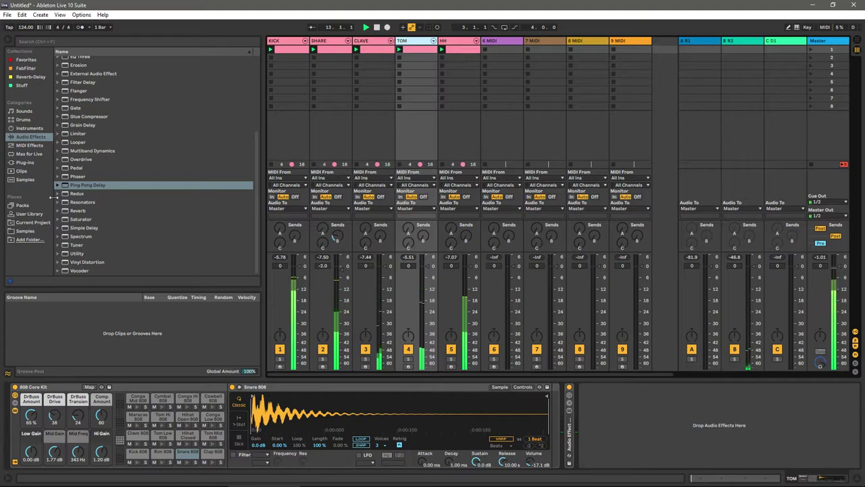
left_click_drag(88, 184, 558, 414)
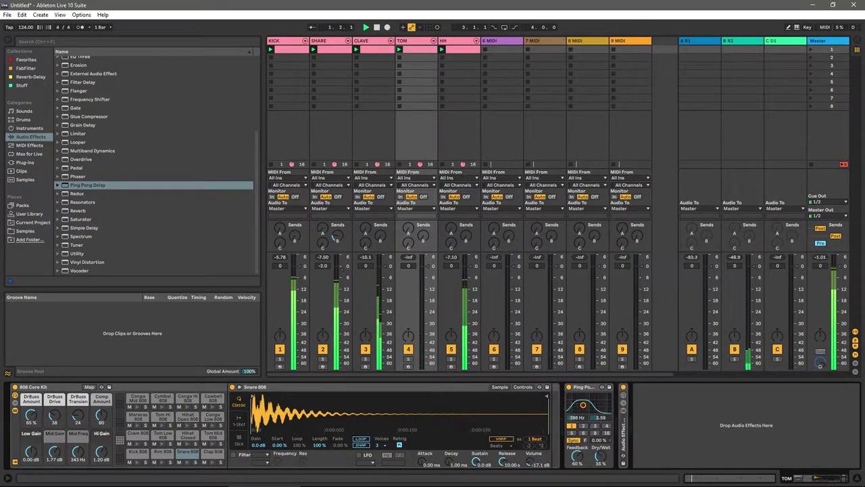
left_click_drag(600, 456, 581, 460)
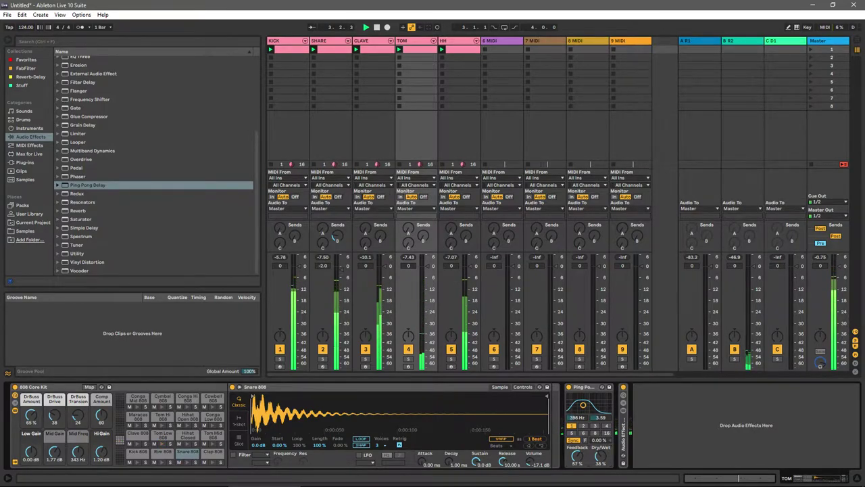
left_click_drag(387, 265, 388, 272)
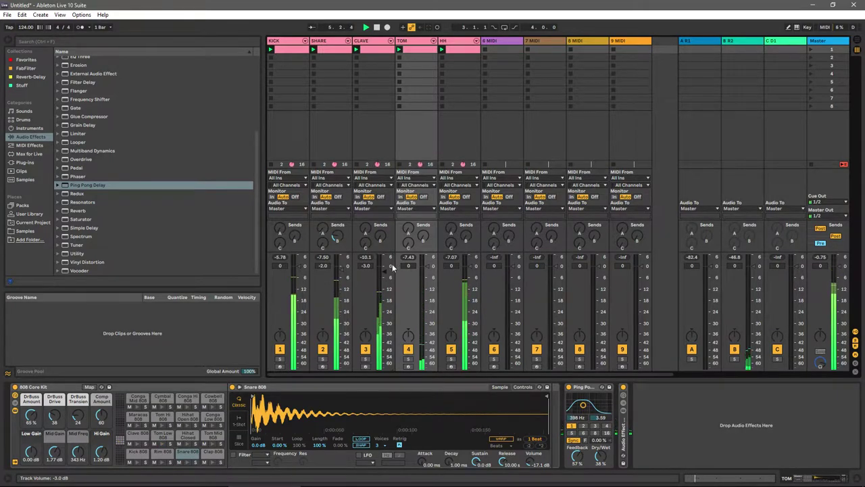
Step: Add a Simple Delay with 28 % dry/wet to the HH track, and raise send B on the CLAVE, TOM and HH tracks
left_click(466, 75)
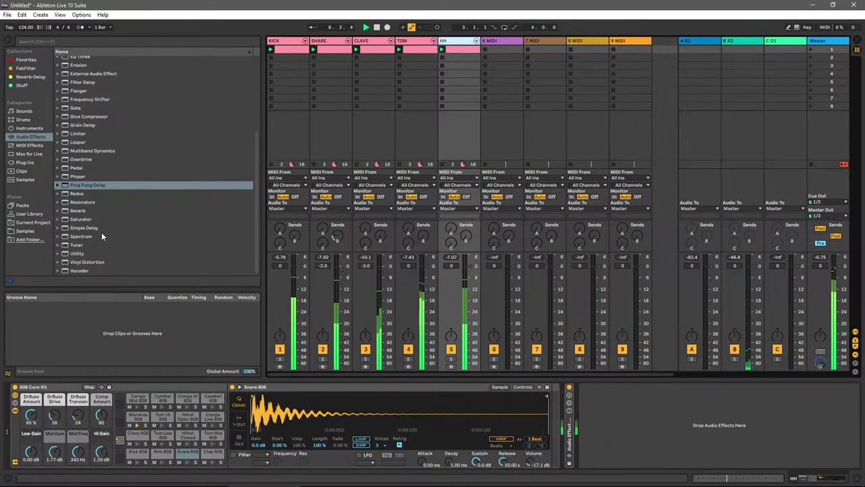
mouse_move(80, 228)
left_mouse_down()
mouse_move(560, 423)
mouse_move(544, 411)
left_mouse_up()
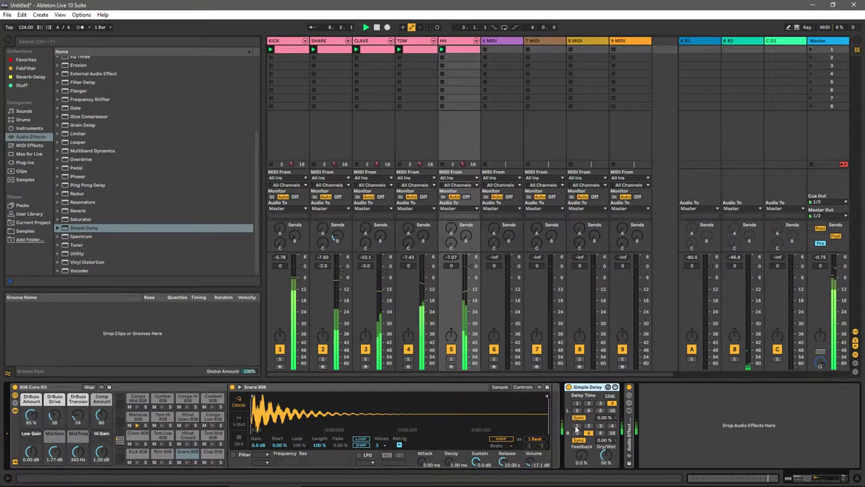
left_click_drag(605, 454, 606, 461)
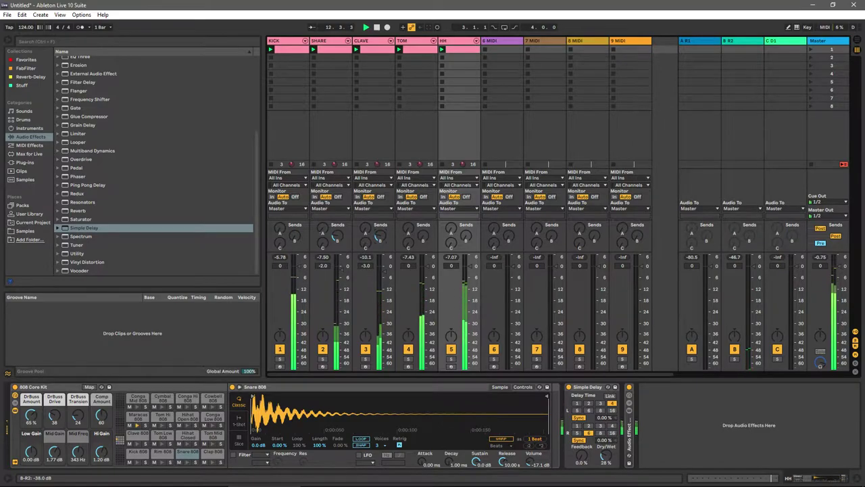
left_click_drag(379, 240, 379, 233)
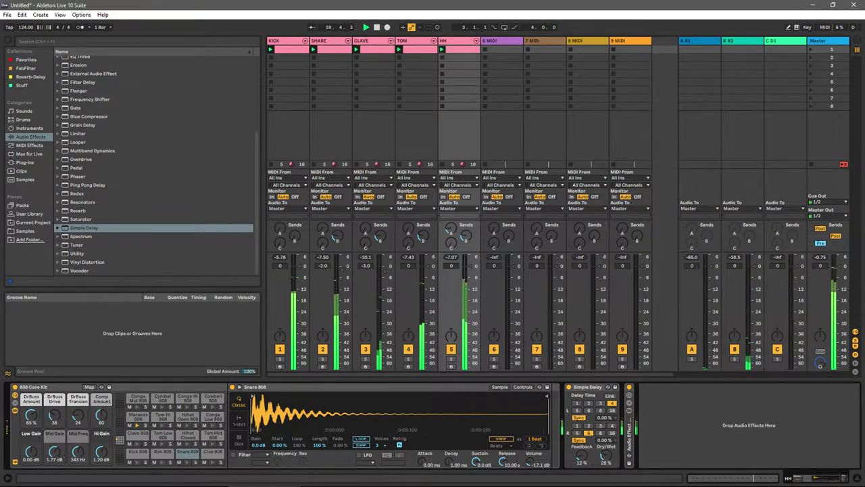
Step: Turn on EQ Eight in the HH track's effect rack and set its low cut to about 272 Hz
left_click(629, 445)
left_click(673, 419)
left_click_drag(684, 420, 730, 430)
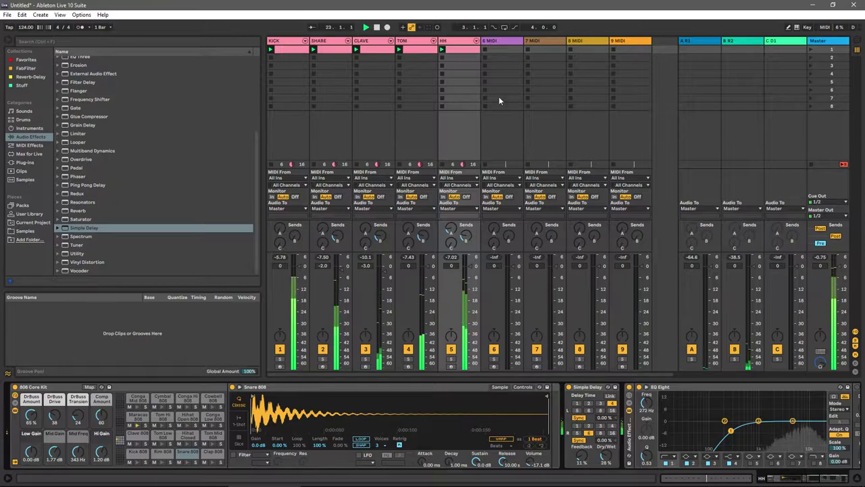
Step: Insert a new MIDI track and move it directly after the HH track
right_click(665, 99)
key("Escape")
key("ctrl+shift+t")
left_click_drag(657, 41, 468, 45)
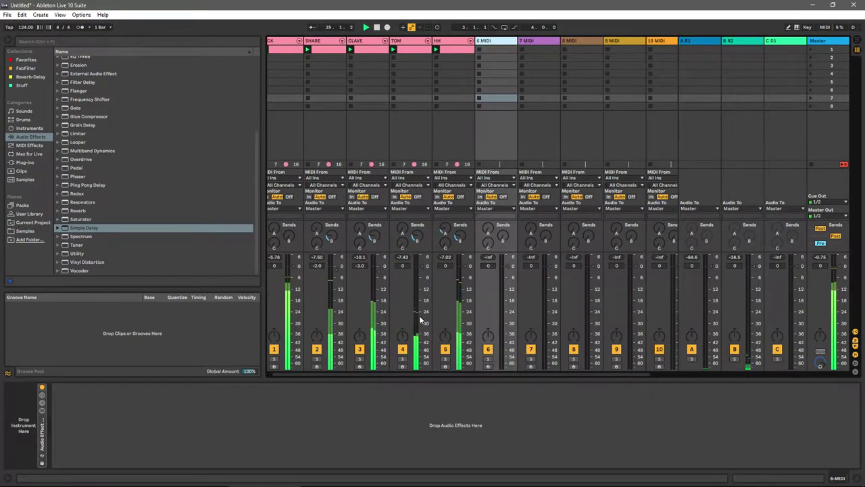
Step: Audition the 808 samples in the wa_free_drum_machines_02 folder of the Samples place
left_click(25, 231)
left_click(67, 85)
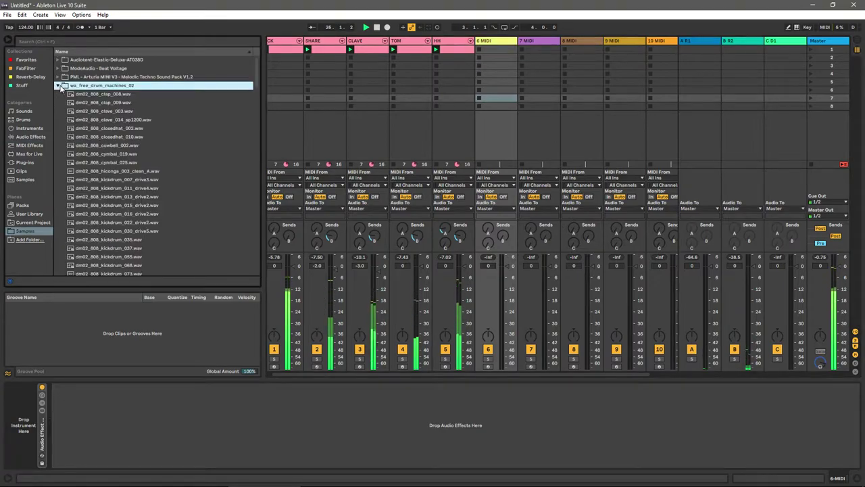
left_click(146, 144)
left_click(142, 153)
left_click(112, 112)
left_click(118, 222)
scroll(119, 211, "down", 3)
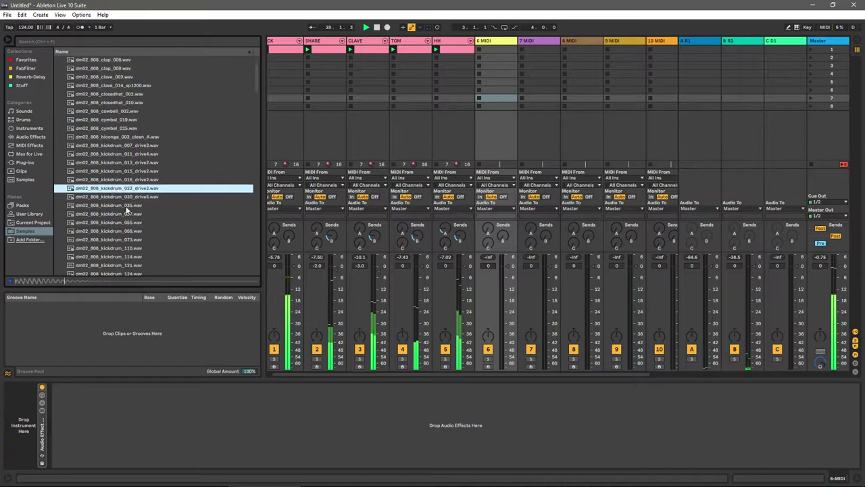
left_click(118, 171)
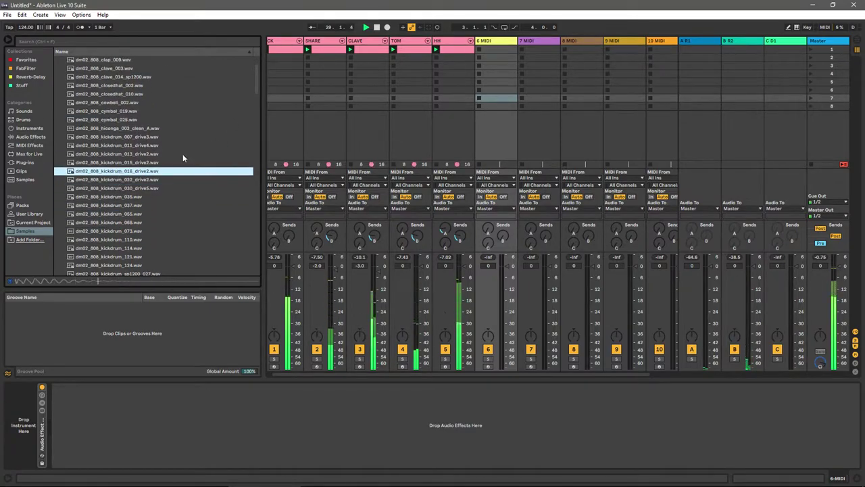
scroll(110, 198, "up", 2)
left_click(108, 110)
left_click(111, 212)
Step: Audition the 909 tom and drumfire hat samples, and load dm02_drumfire_hat_005.wav onto the new MIDI track 6
left_click_drag(256, 98, 248, 193)
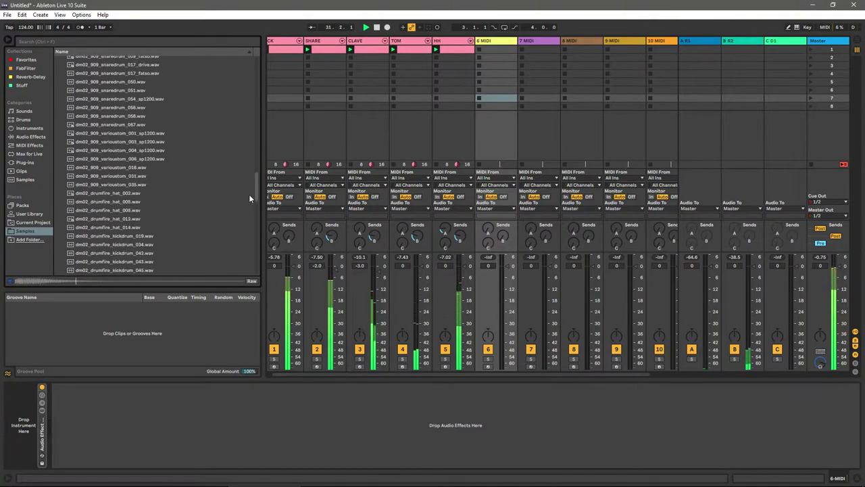
left_click(119, 131)
left_click(118, 120)
left_click(118, 146)
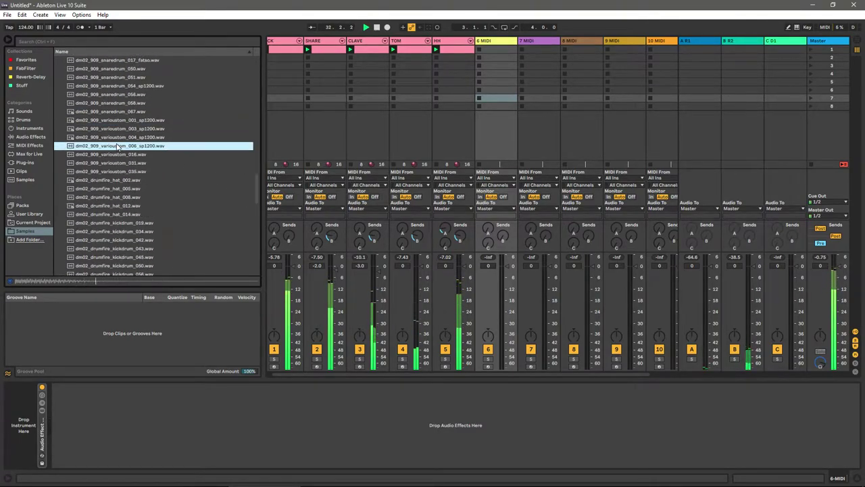
left_click(116, 187)
scroll(116, 186, "down", 1)
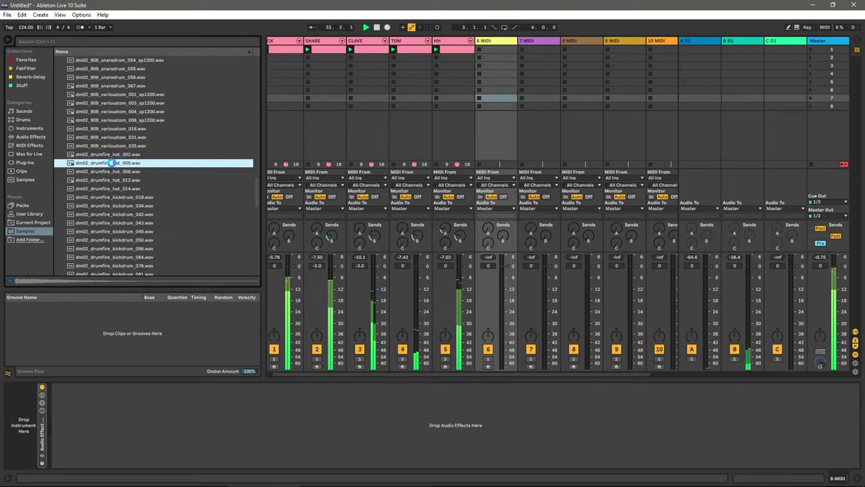
left_click_drag(112, 163, 485, 61)
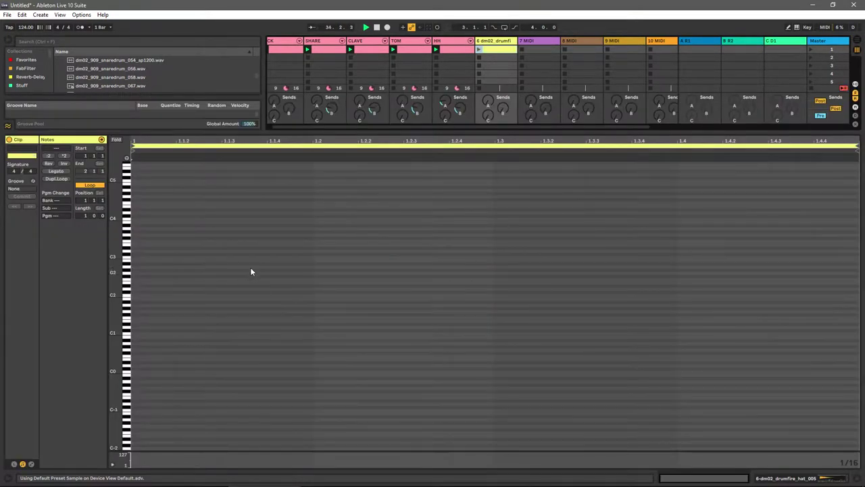
Step: Draw an off-beat C3 note in the first beat of the hat clip and duplicate it across the remaining three beats
left_click(237, 258)
double_click(237, 258)
left_click_drag(295, 250, 135, 344)
key("ctrl+d")
key("ctrl+d")
key("ctrl+d")
Step: Set the drumfire hat track's volume to -4 dB, and turn on its rack's EQ Eight with a low cut at about 135 Hz
left_click(498, 42)
left_click_drag(506, 270, 505, 272)
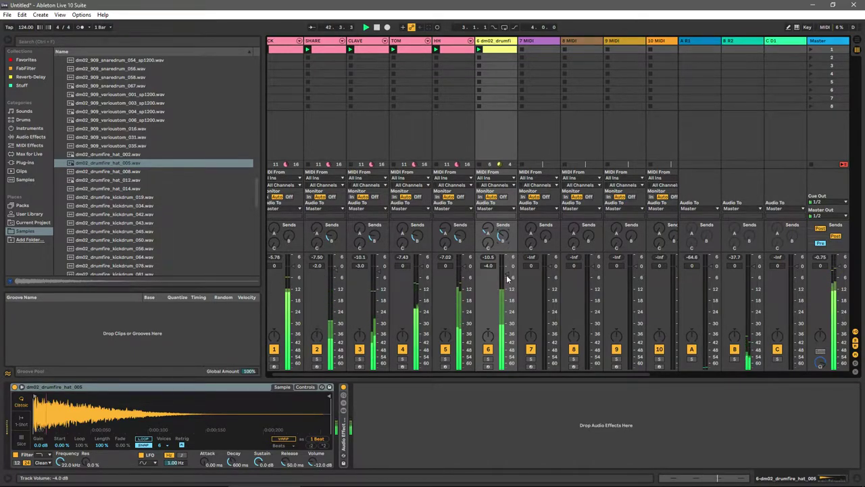
key("ctrl+v")
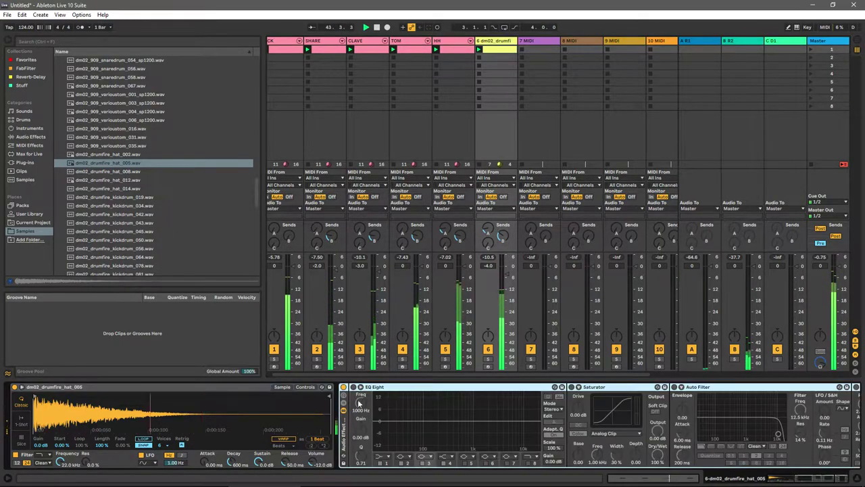
left_click(382, 436)
left_click_drag(398, 421, 420, 431)
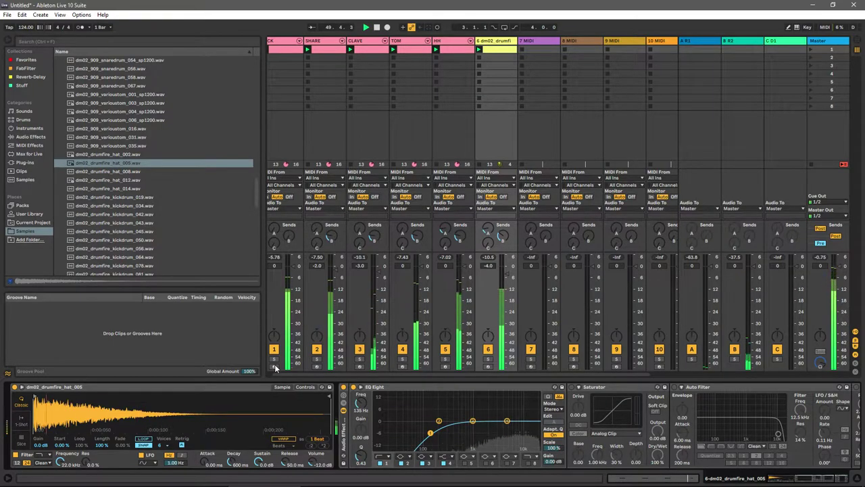
Step: Audition the remaining drumfire hat samples from dm02_drumfire_hat_002.wav to dm02_drumfire_hat_014.wav
left_click(105, 172)
key("Down")
key("Up")
left_click(103, 182)
left_click(102, 188)
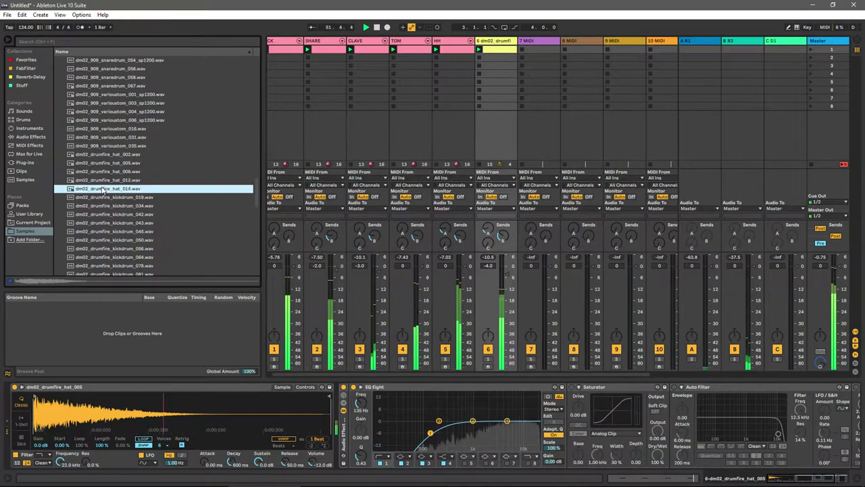
left_click(106, 156)
left_click(534, 45)
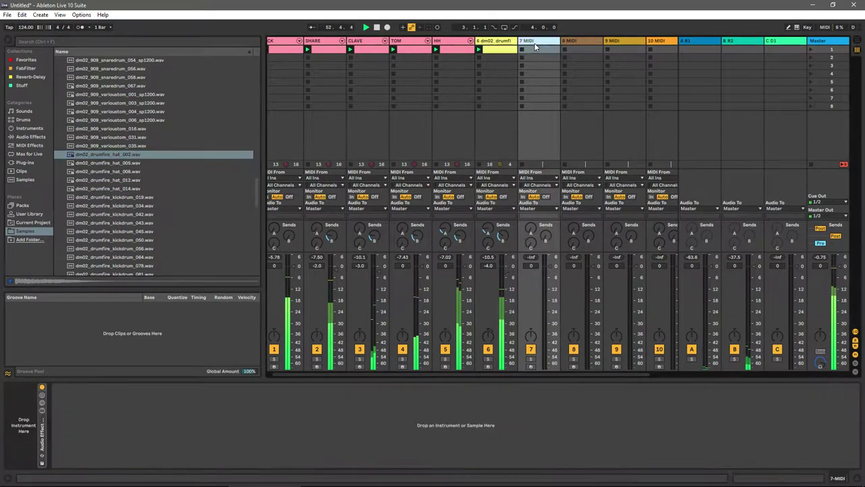
Step: Lower the drumfire hat track's EQ Eight low cut to about 82.5 Hz and set the track's volume to -5 dB
left_click(495, 43)
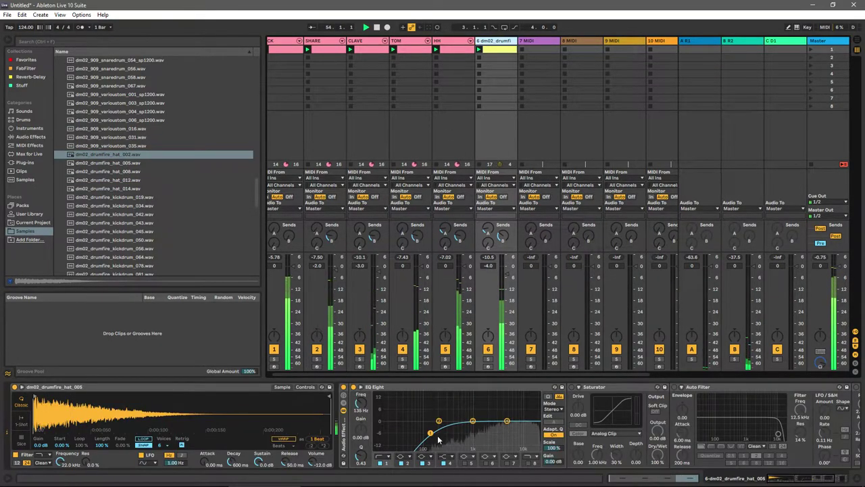
left_click_drag(438, 440, 458, 443)
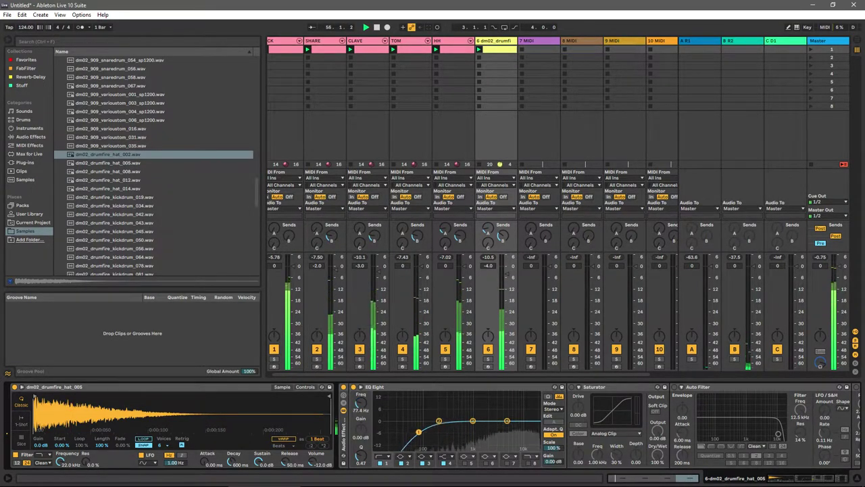
left_click_drag(507, 273, 507, 276)
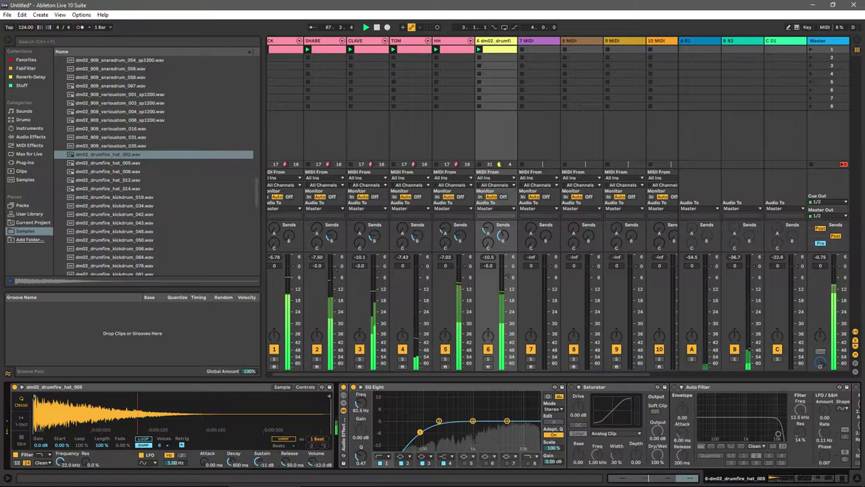
Step: Load the Diva synthesizer from the Favorites collection onto MIDI track 7
left_click_drag(440, 374, 504, 370)
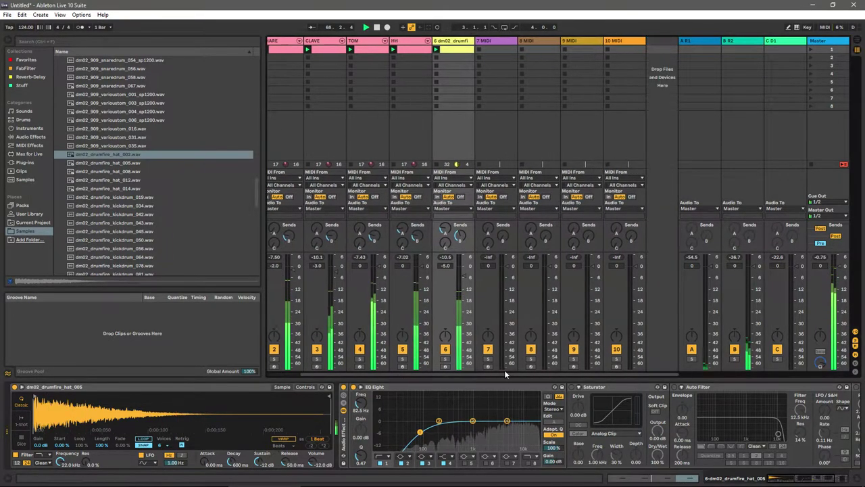
left_click(492, 49)
left_click(26, 69)
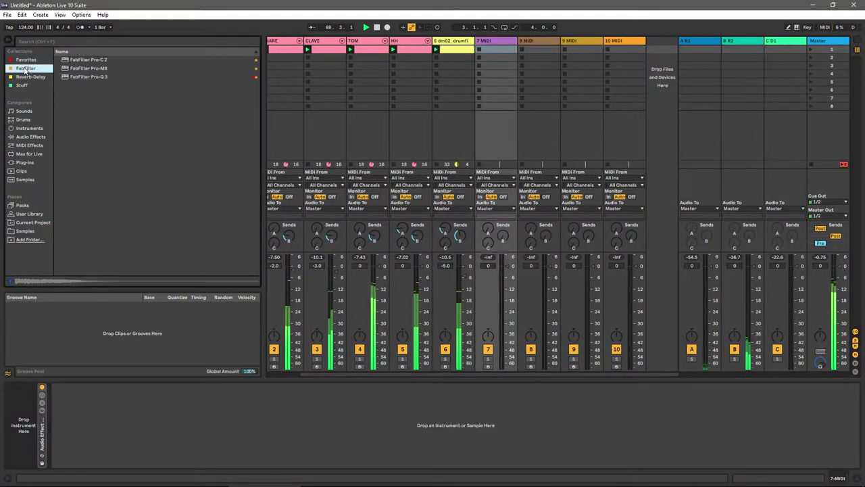
left_click(26, 60)
left_click(71, 59)
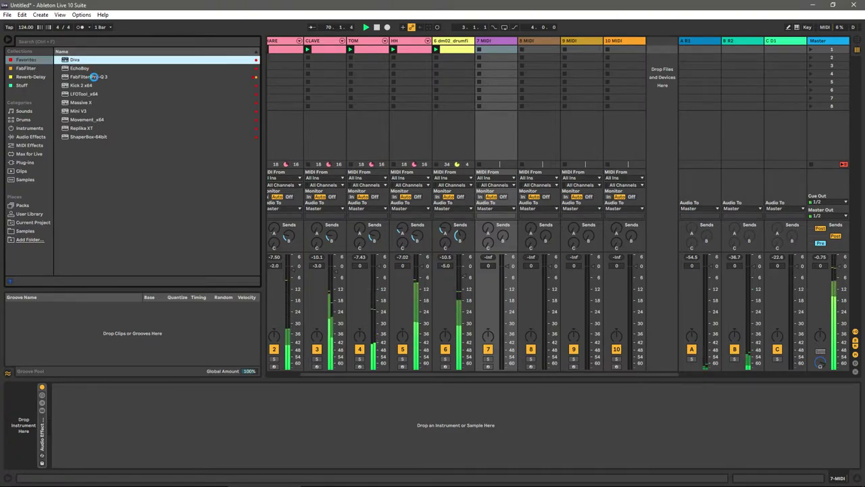
key("alt+Tab")
scroll(142, 240, "up", 7)
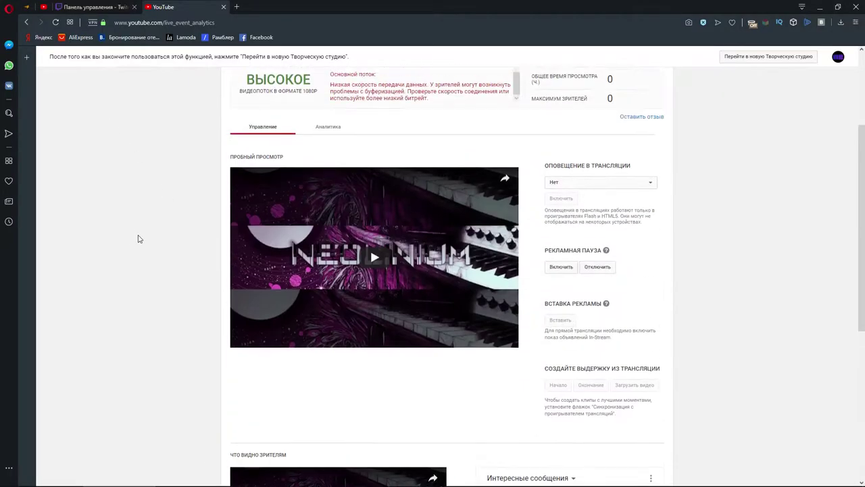
scroll(139, 237, "down", 5)
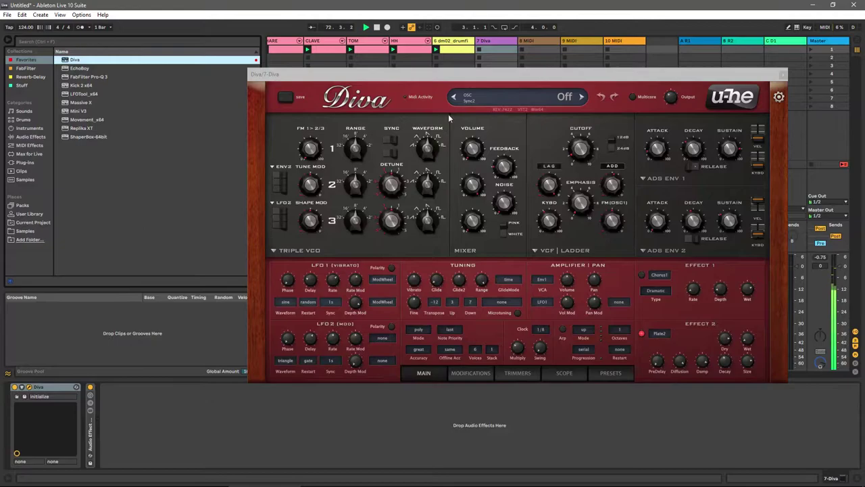
Step: Turn on Diva's Multicore option and load the HS Brachiosaw preset from the 4 DREAM SYNTH folder
left_click(633, 96)
left_click_drag(622, 74, 378, 92)
left_click(368, 391)
left_click(92, 154)
type("J")
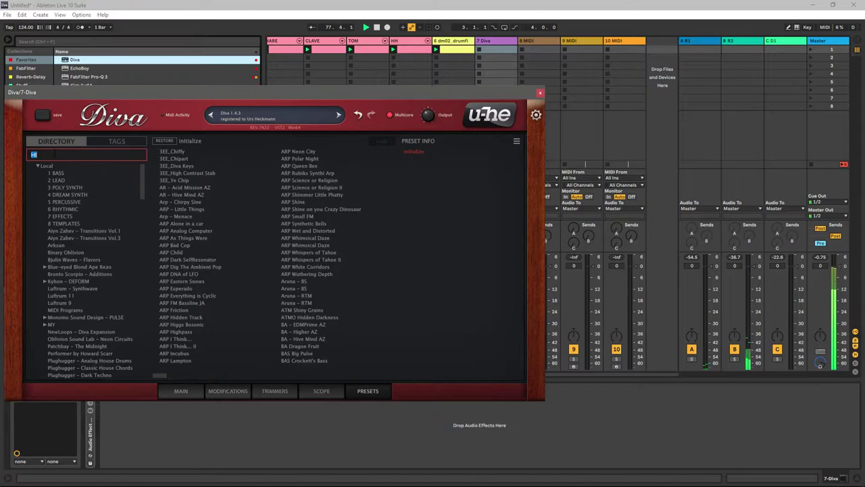
left_click(65, 197)
left_click(186, 188)
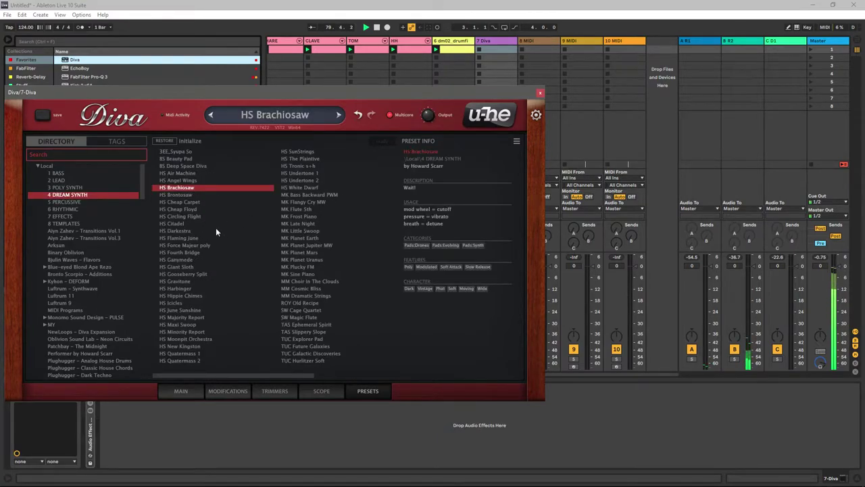
left_click(539, 94)
Step: Create a one-bar clip on the Diva track, fill it with repeated sixteenth-note C3 notes, and launch it
double_click(506, 48)
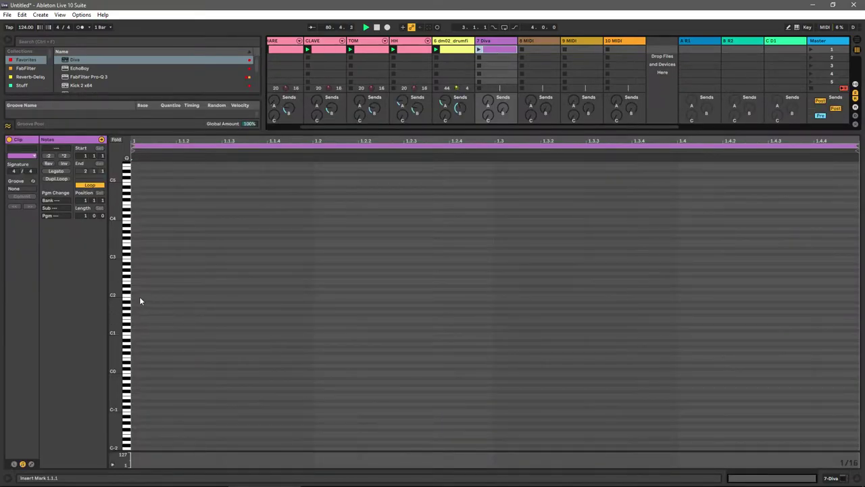
double_click(139, 259)
key("ctrl+d")
key("ctrl+d")
key("ctrl+d")
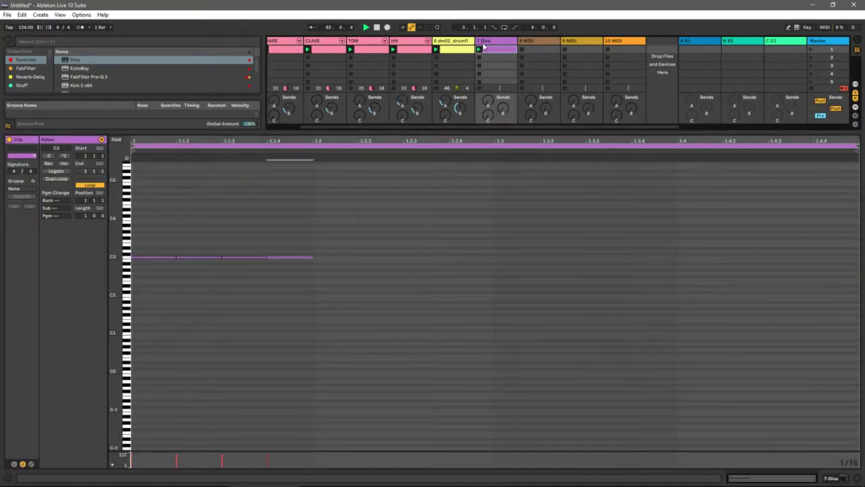
left_click_drag(293, 241, 150, 340)
key("ctrl+d")
key("ctrl+d")
key("ctrl+d")
double_click(480, 50)
Step: Audition Diva presets in the 4 DREAM SYNTH and 6 RHYTHMIC folders against the drum groove
left_click(65, 413)
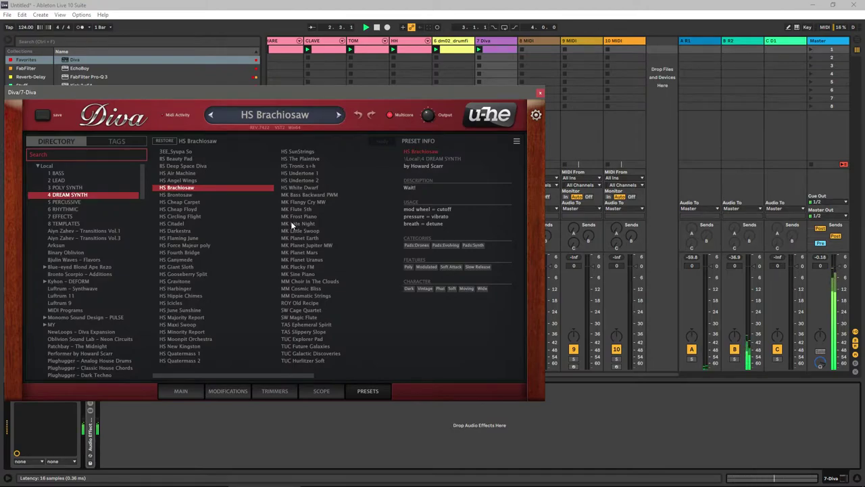
left_click(292, 223)
left_click(277, 324)
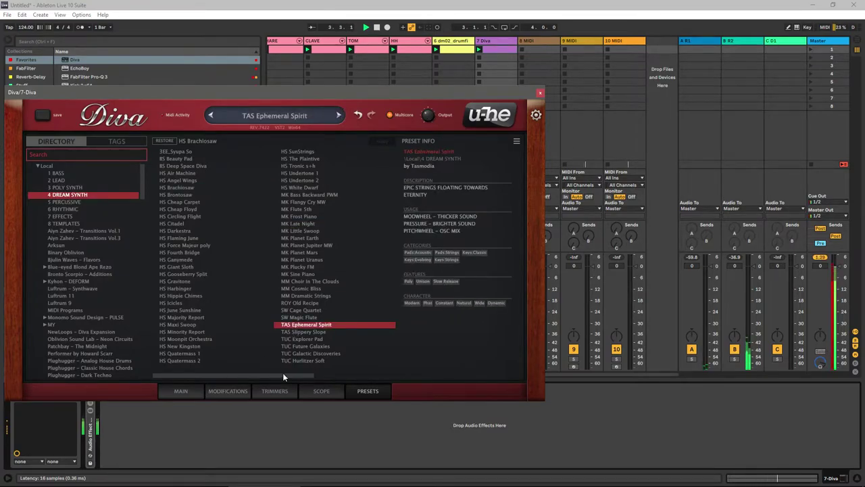
left_click(73, 210)
left_click(177, 209)
left_click(174, 238)
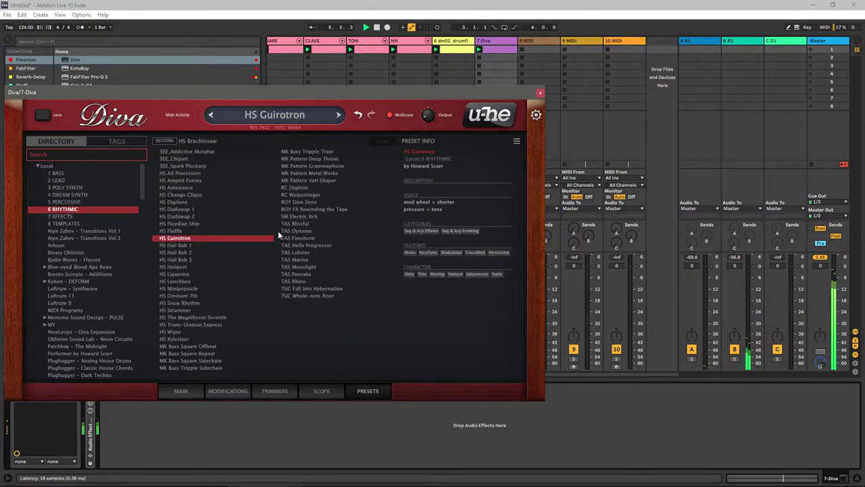
left_click(295, 188)
left_click(191, 297)
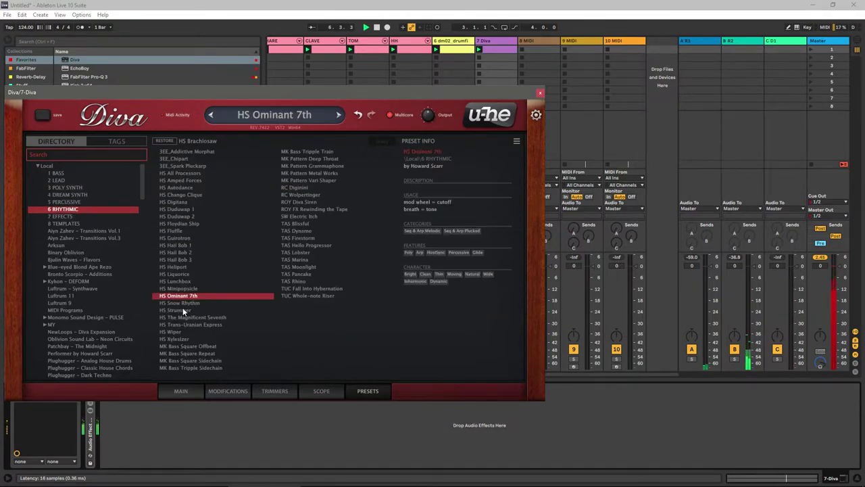
left_click(183, 304)
left_click(182, 310)
left_click(183, 339)
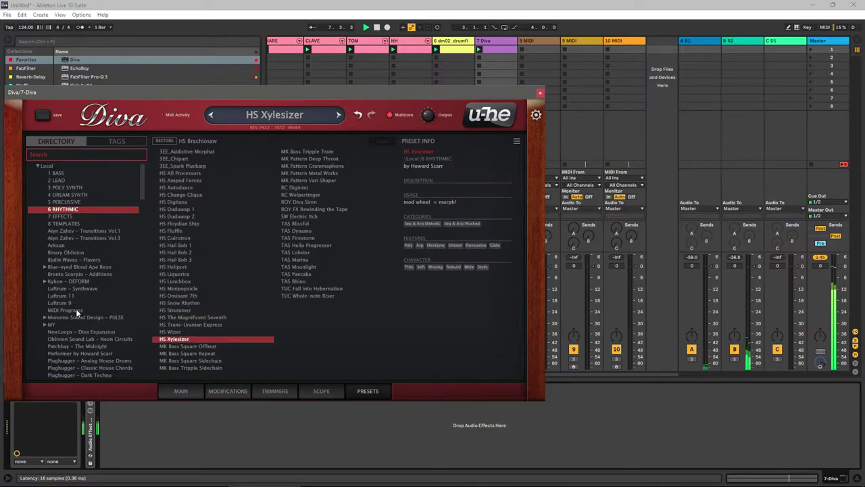
Step: Look through Diva's third-party preset folders, from Binary Oblivion through the Luftrum banks to NewLoops - Diva Expansion
scroll(78, 312, "down", 3)
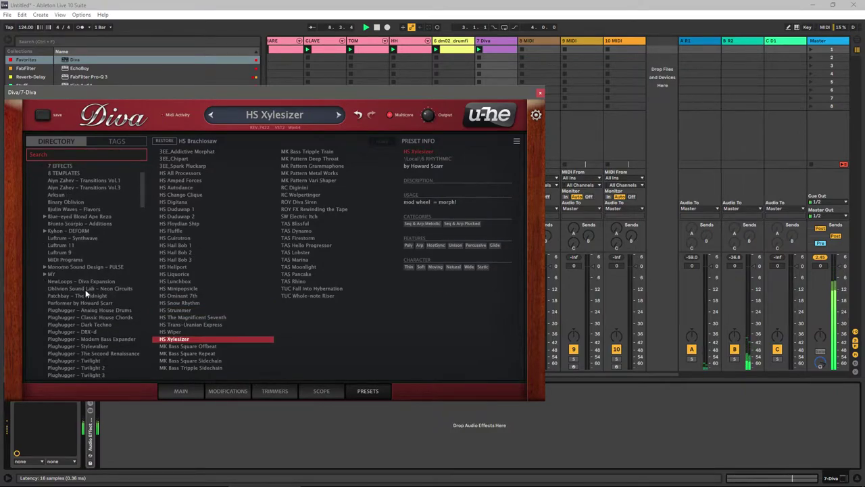
left_click(67, 202)
left_click(65, 216)
left_click(64, 224)
left_click(65, 230)
left_click(63, 238)
left_click(65, 245)
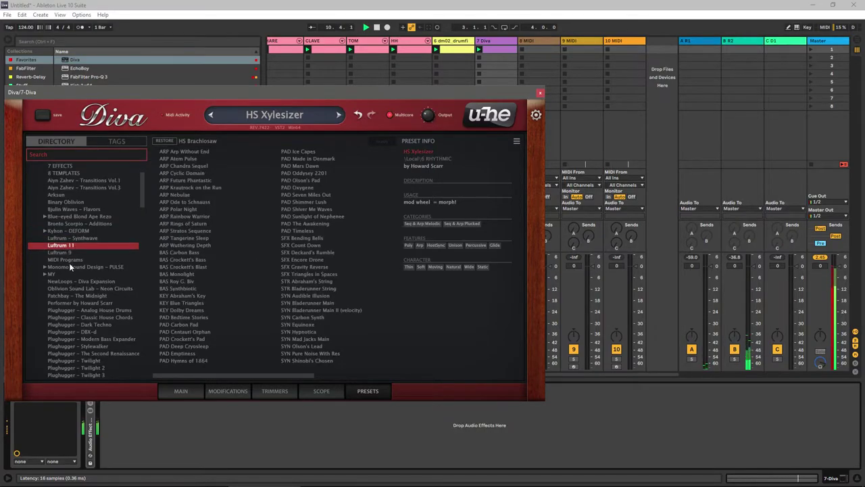
left_click(66, 253)
left_click_drag(258, 376, 332, 373)
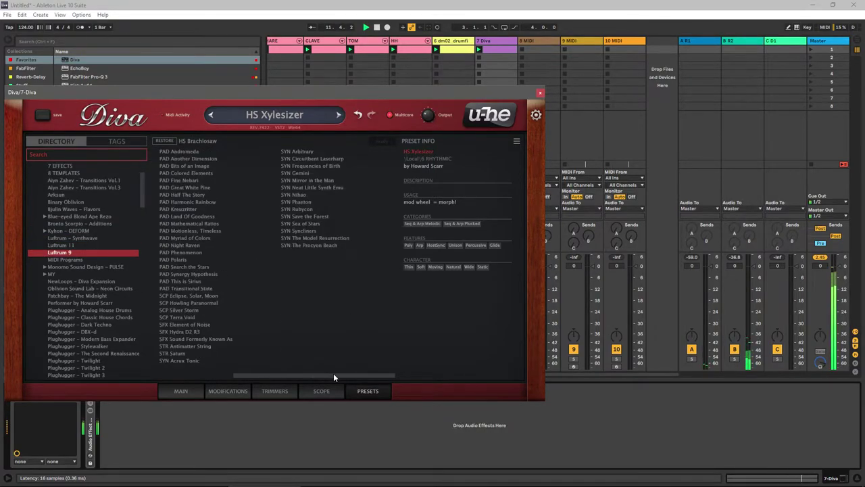
left_click(80, 290)
left_click(80, 281)
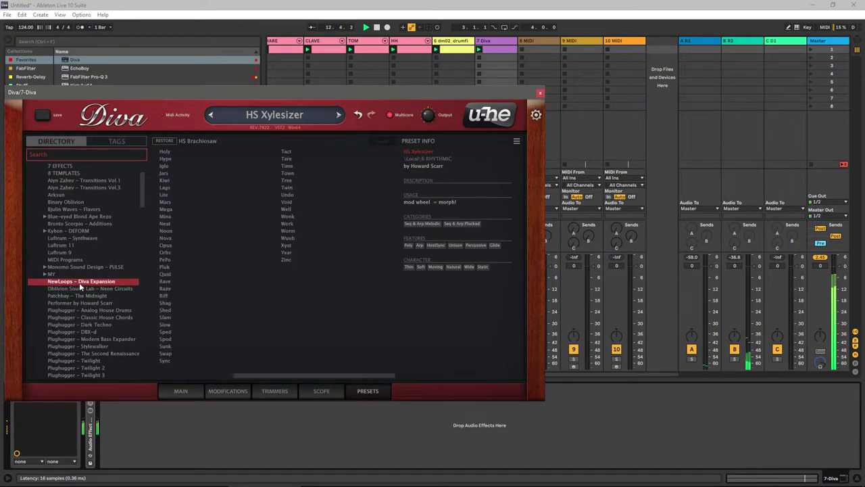
Step: Search Diva's presets for "HH" and load the Drums - OHH02 preset
left_click(52, 158)
type("HH")
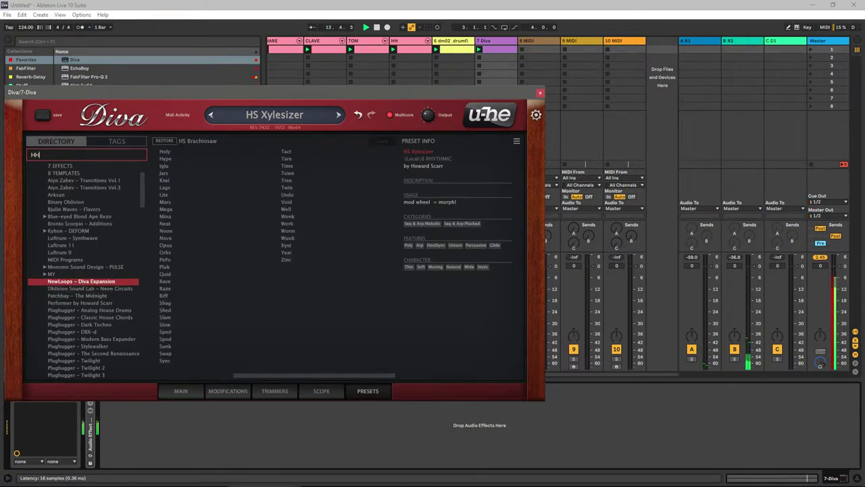
left_click(193, 194)
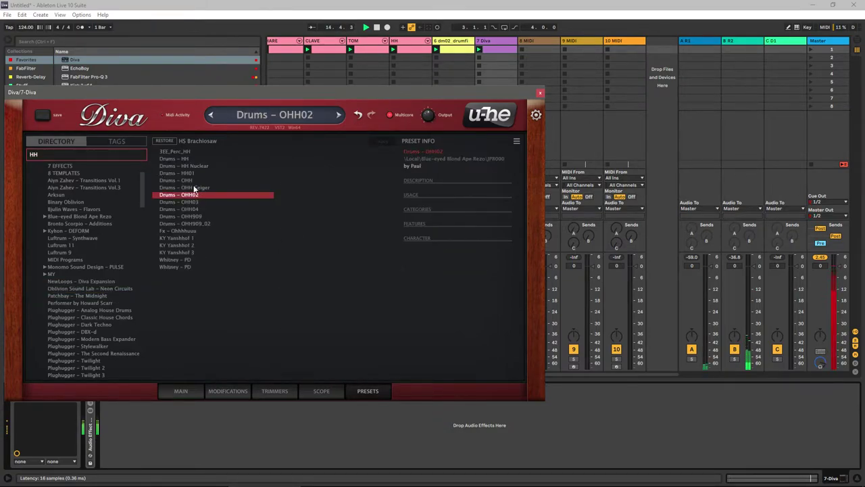
left_click(539, 93)
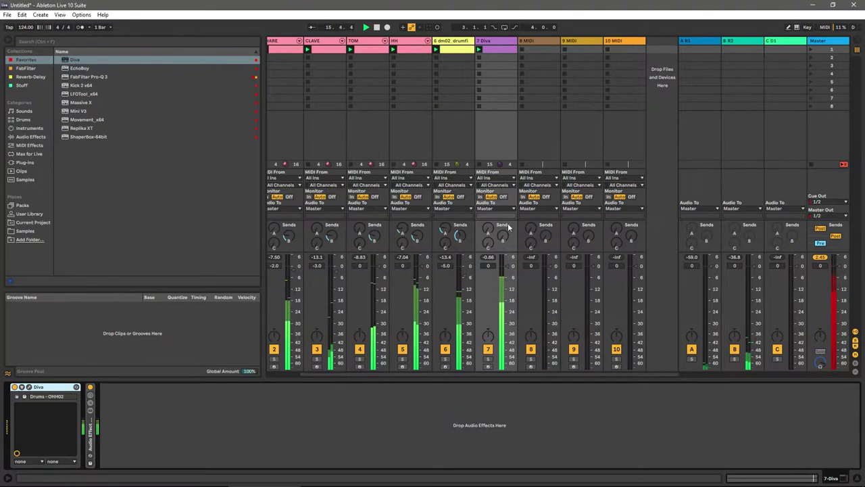
Step: Paste the copied effects chain after Diva and sidechain its Compressor to KICK with a ratio of about 4.06:1 and a -20.1 dB threshold
left_click(72, 409)
key("ctrl+v")
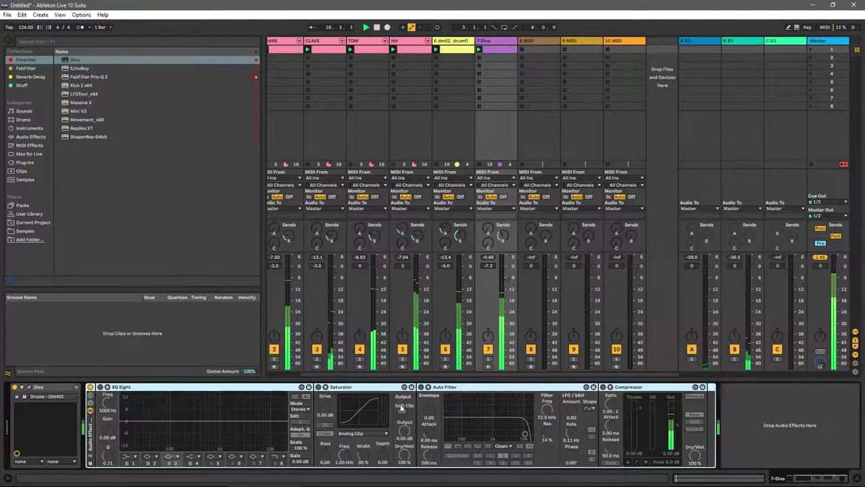
left_click(611, 395)
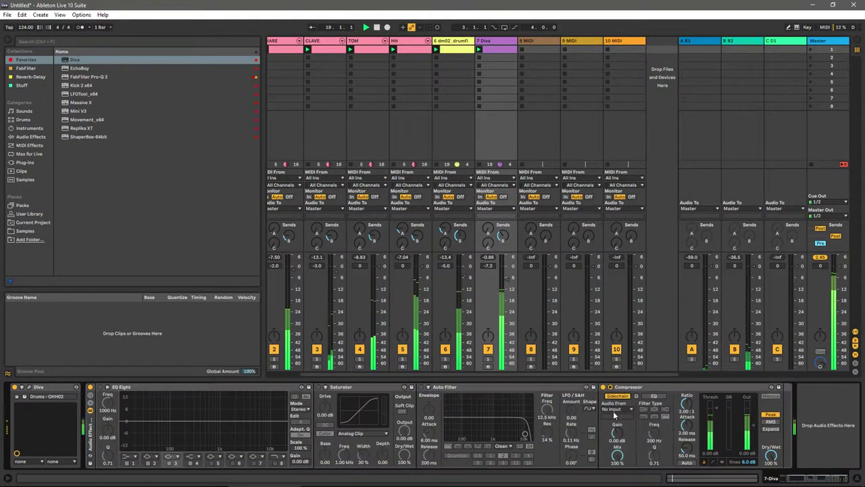
left_click(614, 408)
left_click(629, 329)
left_click_drag(687, 404, 715, 431)
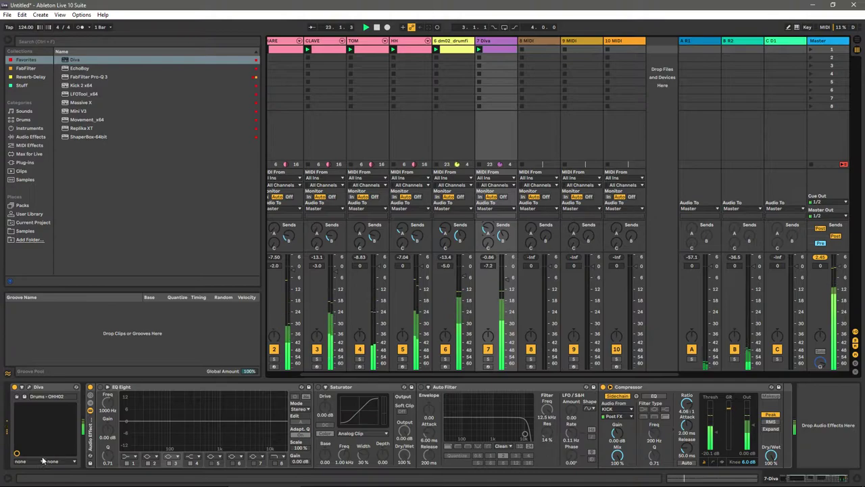
Step: Adjust the decay of both Diva envelopes on the main page, setting Env1 decay to 28
left_click(50, 386)
left_click(181, 391)
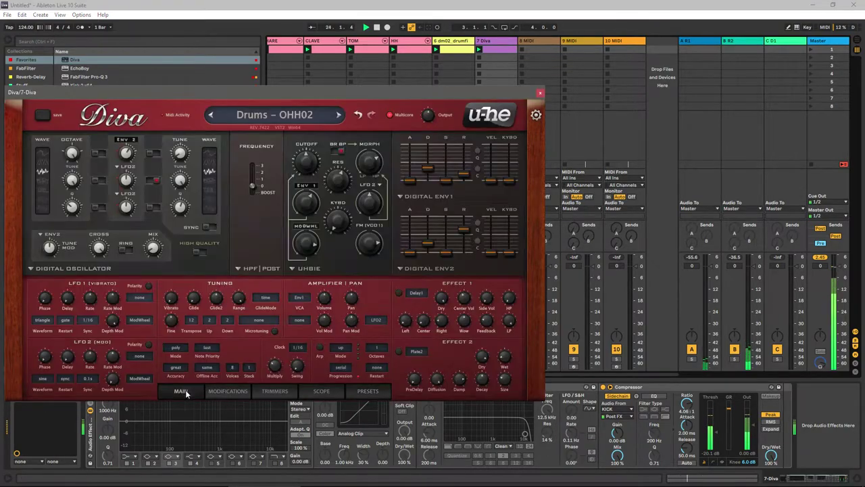
left_click_drag(427, 186, 429, 180)
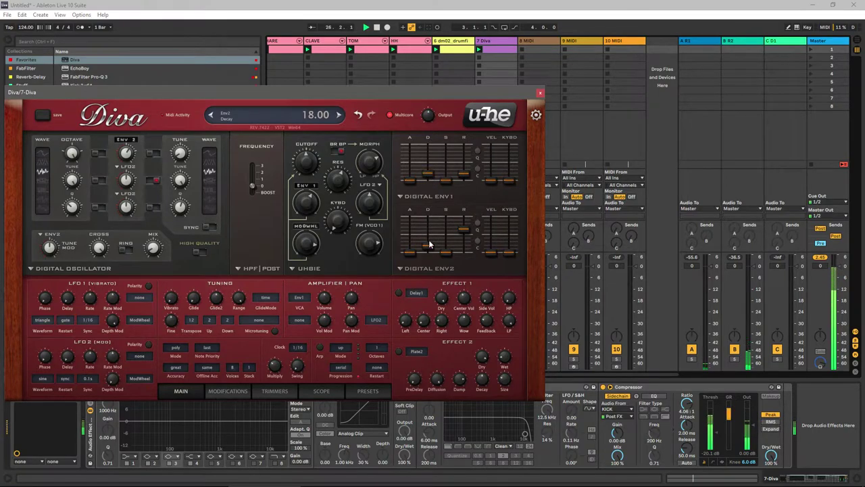
left_click_drag(428, 238, 428, 250)
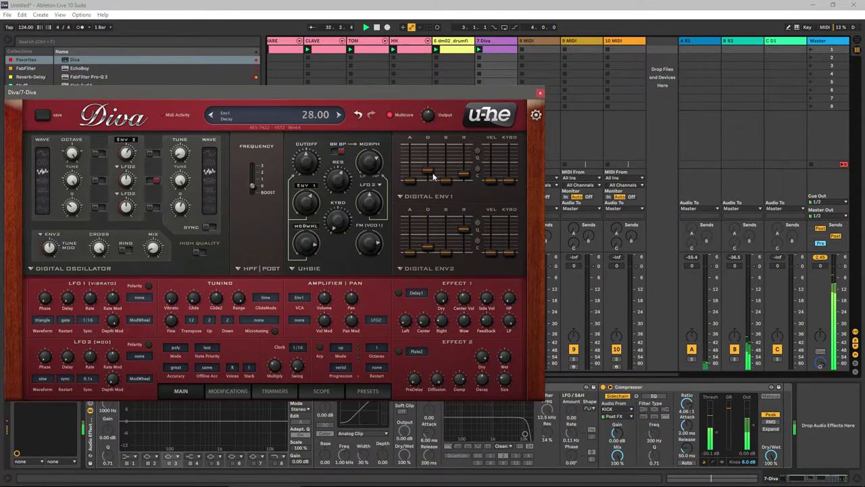
left_click(540, 93)
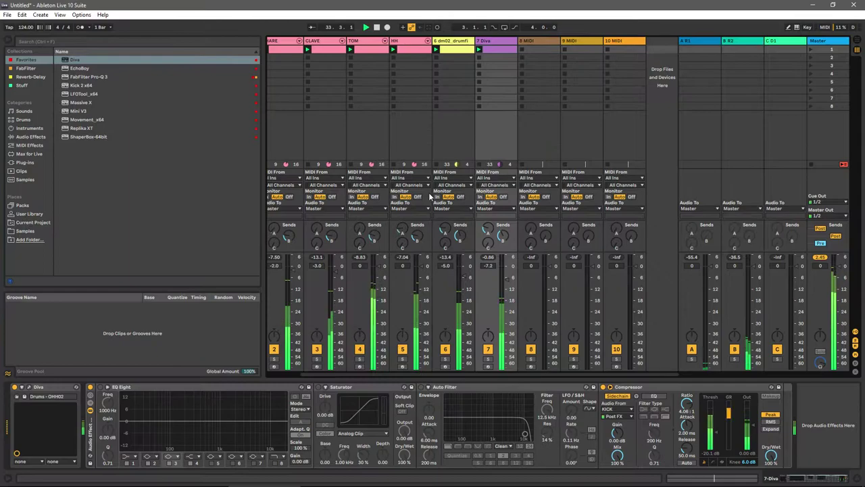
Step: Turn on the Diva track's EQ Eight with a low cut at about 245 Hz, and set Diva's Env1 decay to about 26.8%
left_click(100, 387)
left_click(126, 456)
left_click(137, 413)
left_click_drag(145, 421, 189, 437)
left_click_drag(18, 454, 29, 454)
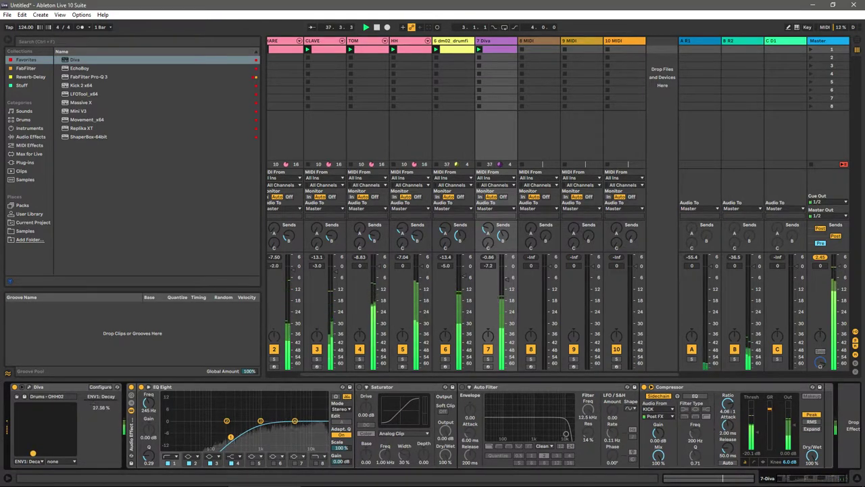
left_click_drag(35, 452, 34, 453)
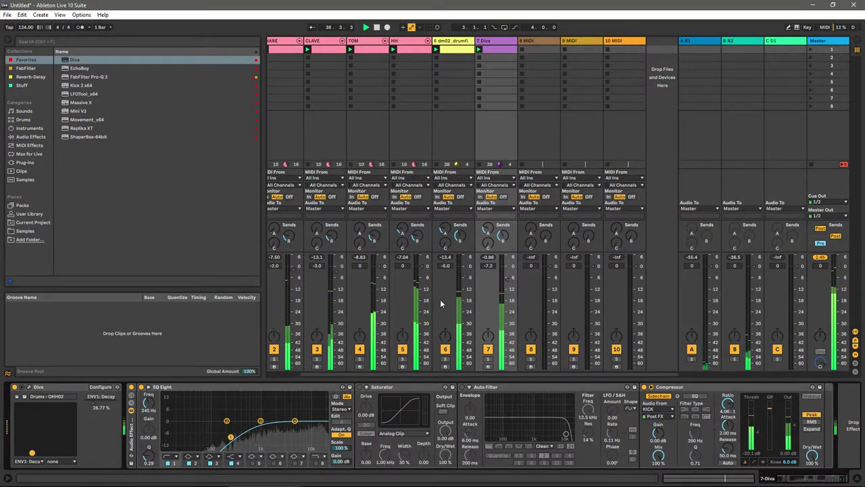
Step: Lower the Diva track's volume to -8 dB and raise Diva's Env1 decay to about 29.1%
left_click_drag(507, 285, 506, 288)
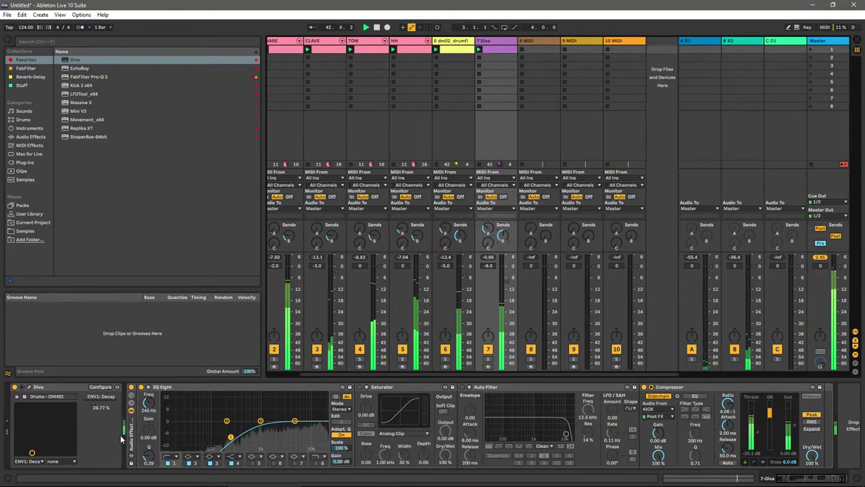
left_click_drag(32, 454, 34, 453)
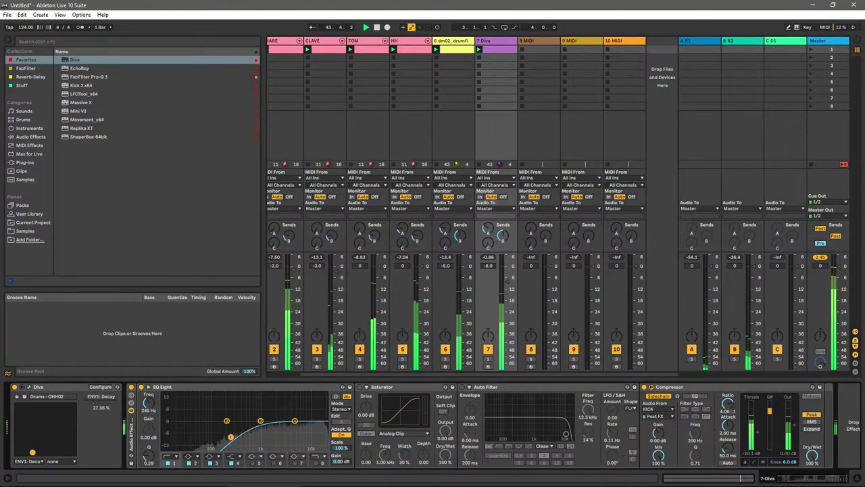
Step: Insert Auto Pan after Diva with an amount of about 39.7% and set Diva's Env1 decay to about 25.2%
left_click(38, 138)
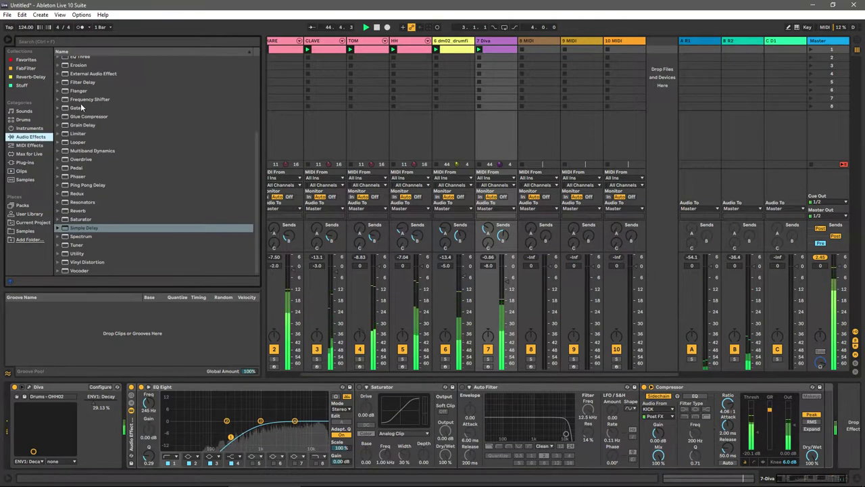
mouse_move(81, 87)
left_mouse_down()
mouse_move(125, 410)
mouse_move(134, 406)
left_mouse_up()
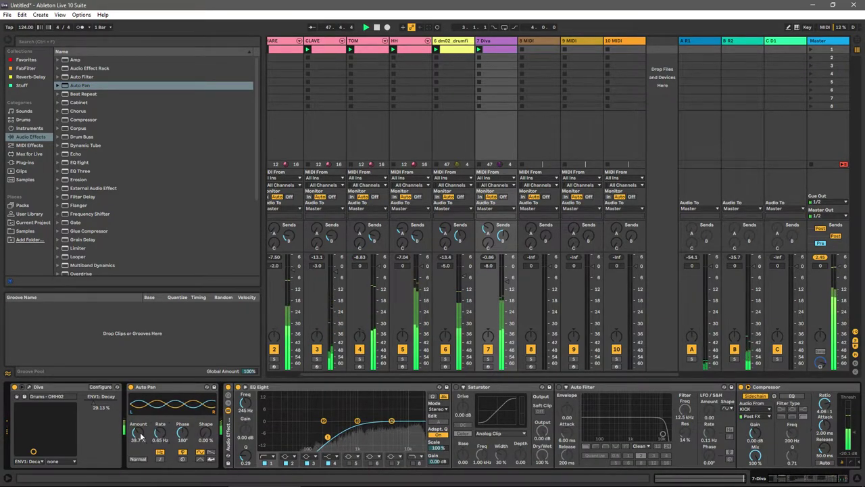
left_click_drag(33, 451, 34, 449)
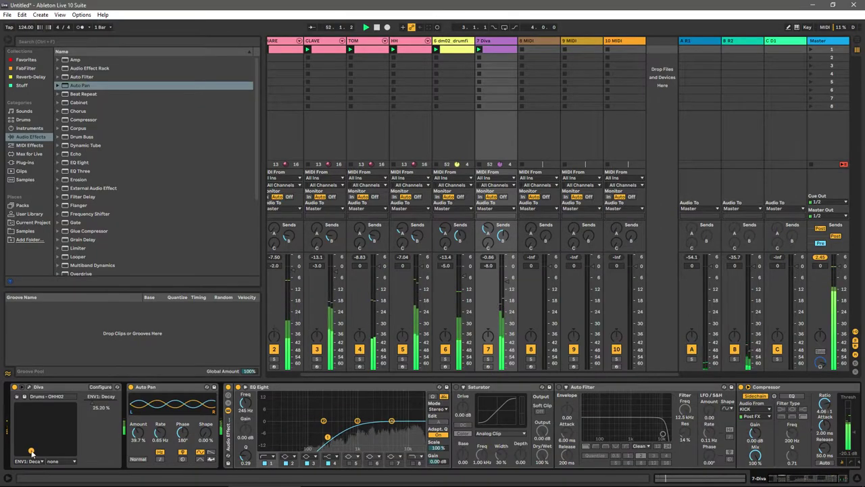
Step: Select the empty 8 MIDI track and audition the 808 clap samples in the drum machines sample folder
left_click(540, 42)
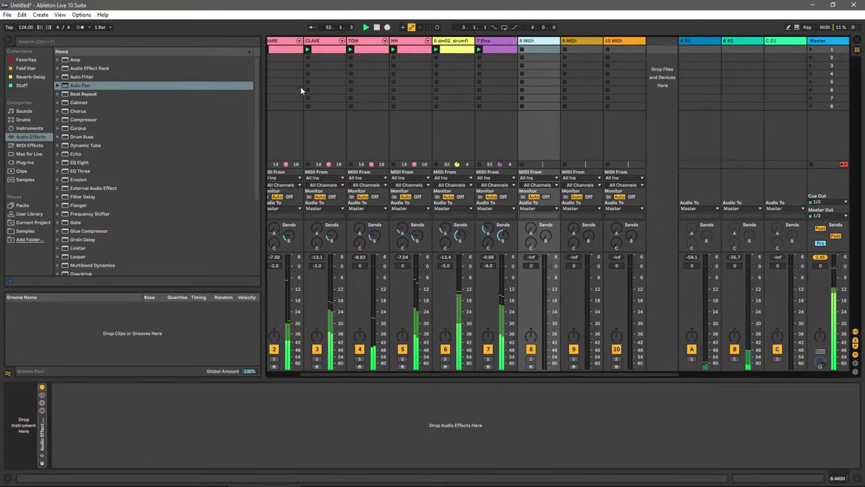
left_click(27, 240)
left_click(349, 247)
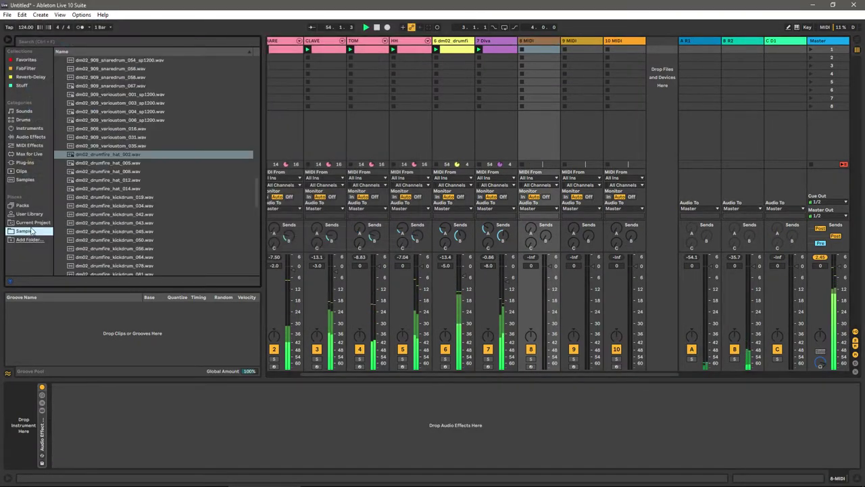
left_click_drag(252, 167, 267, 66)
left_click(129, 94)
left_click(131, 103)
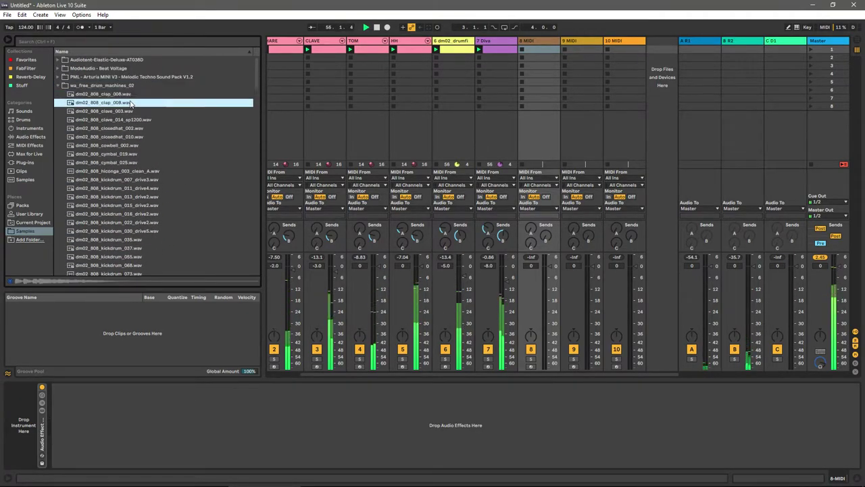
Step: Audition the Clap-Snare samples 01 to 09 in the PML Melodic Techno Sound Pack's 4 Drum Samples folder
left_click(60, 85)
left_click(58, 77)
left_click(63, 86)
left_click(63, 86)
left_click(63, 111)
left_click(71, 119)
left_click(87, 128)
left_click(90, 137)
left_click(93, 145)
left_click(95, 154)
left_click(96, 162)
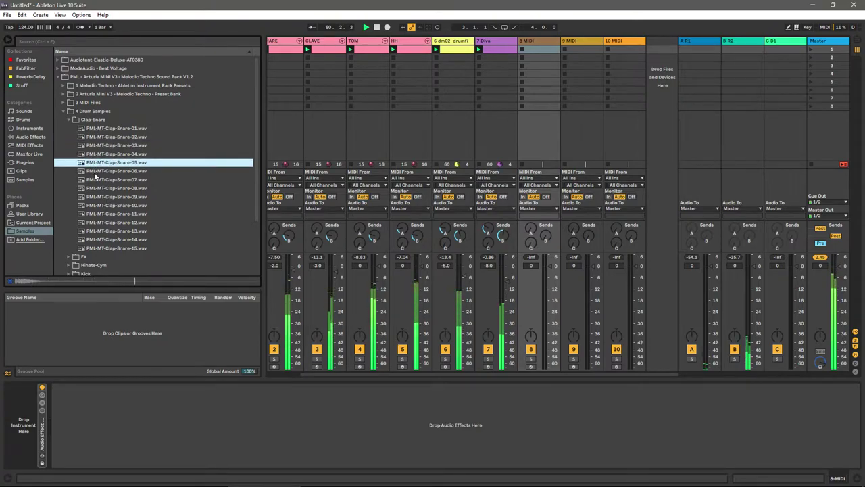
left_click(97, 171)
left_click(99, 180)
left_click(101, 188)
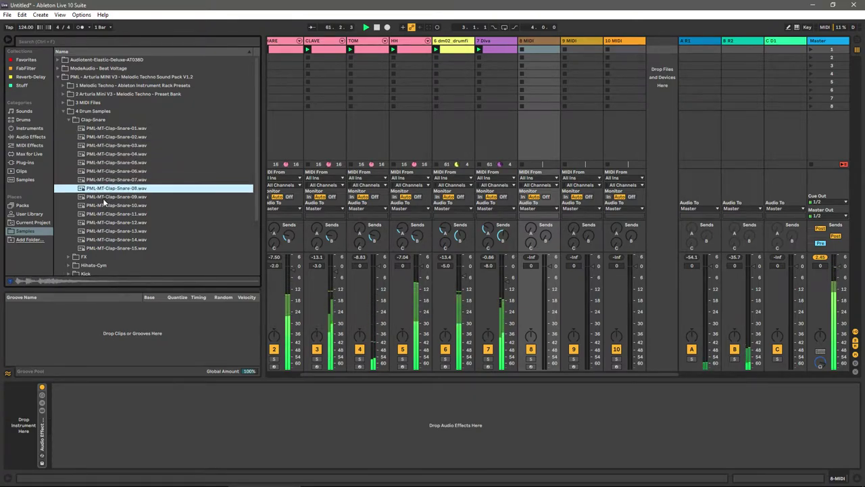
left_click(103, 196)
Step: Load PML-MT-Clap-Snare-08.wav onto track 8 and create a one-bar clip with C3 notes at 1.2, 1.4 and 1.4.3, the last at velocity 8
left_click(105, 190)
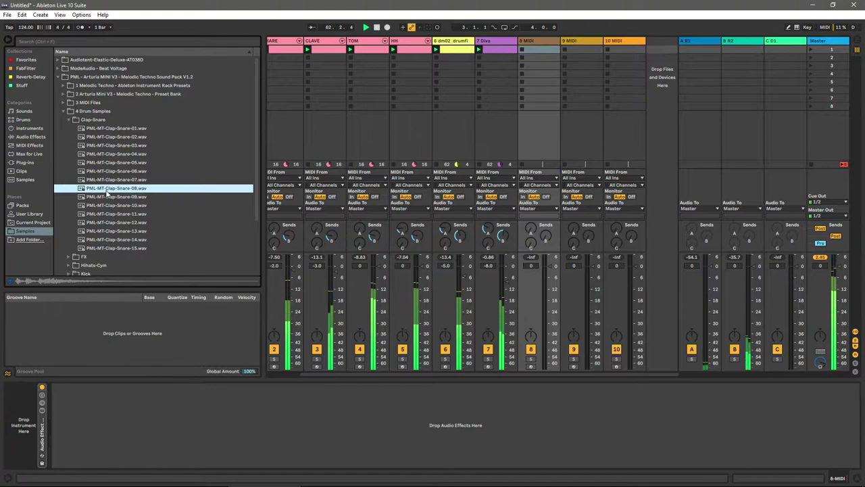
double_click(524, 51)
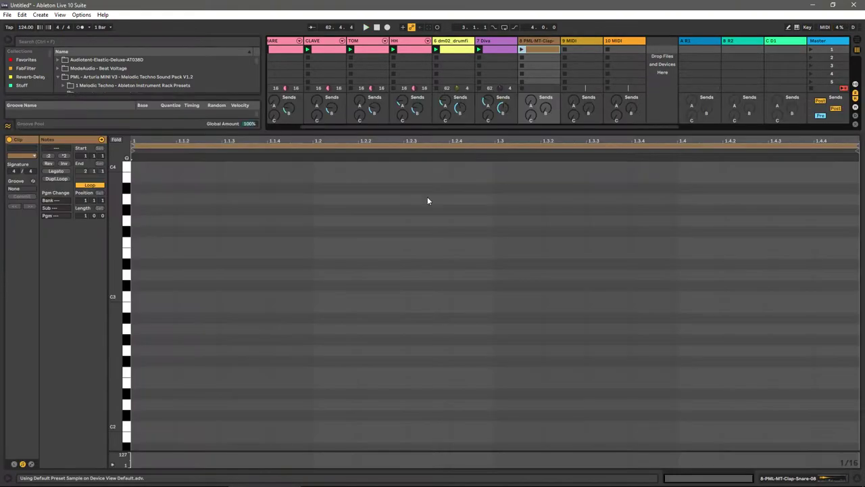
double_click(336, 298)
left_click(522, 51)
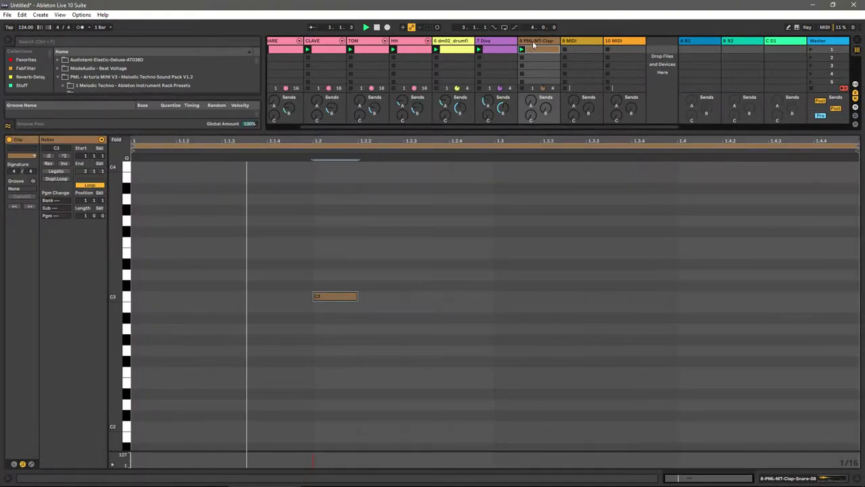
double_click(684, 296)
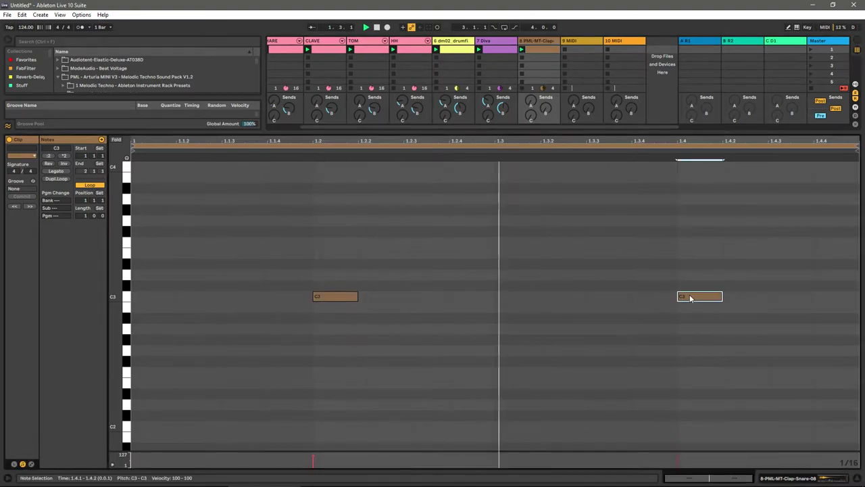
double_click(776, 297)
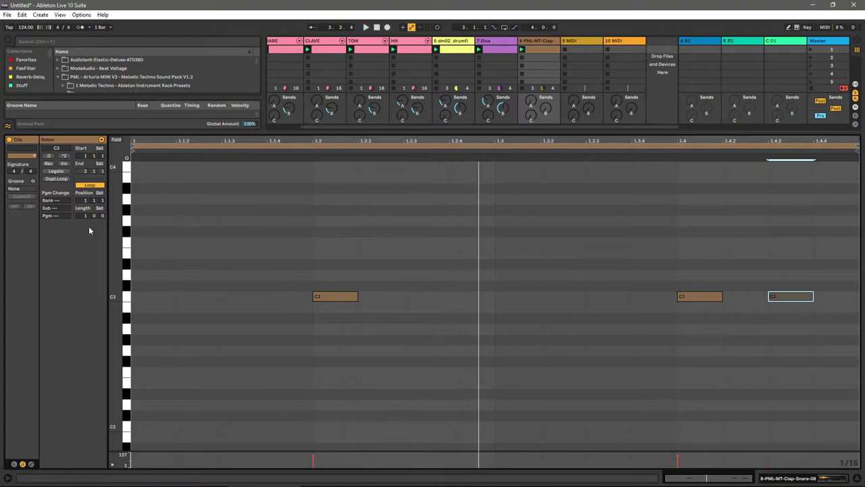
Step: Extend the clap clip's loop length to 2 bars and duplicate its three C3 notes into the second bar
left_click_drag(85, 216, 85, 214)
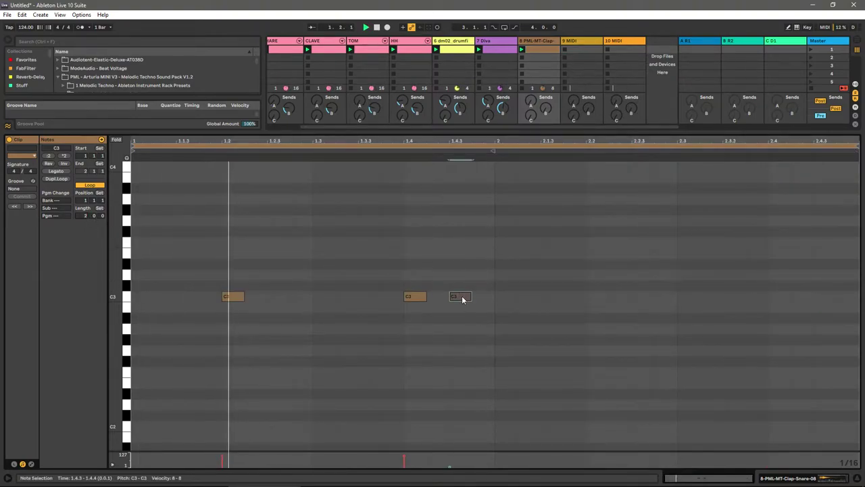
left_click_drag(482, 284, 142, 387)
key("ctrl+d")
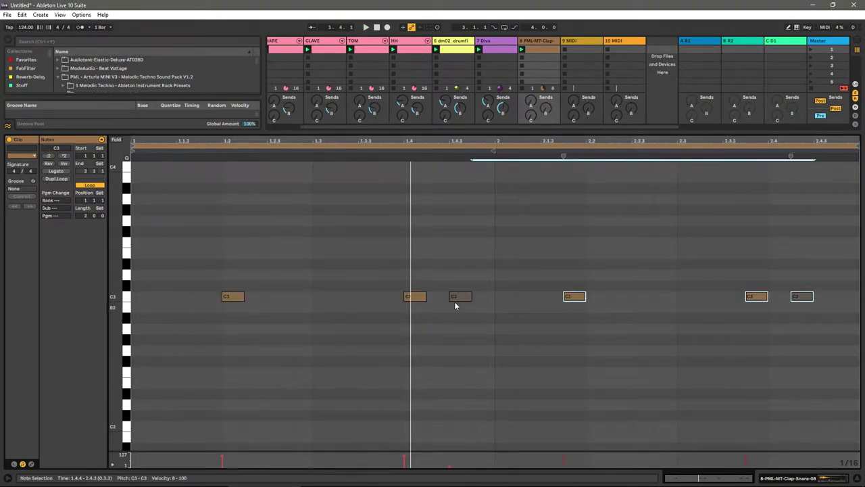
Step: Delete the C3 note at 1.4.3 and shift the last two C3 notes to 2.4 and 2.4.3
double_click(458, 297)
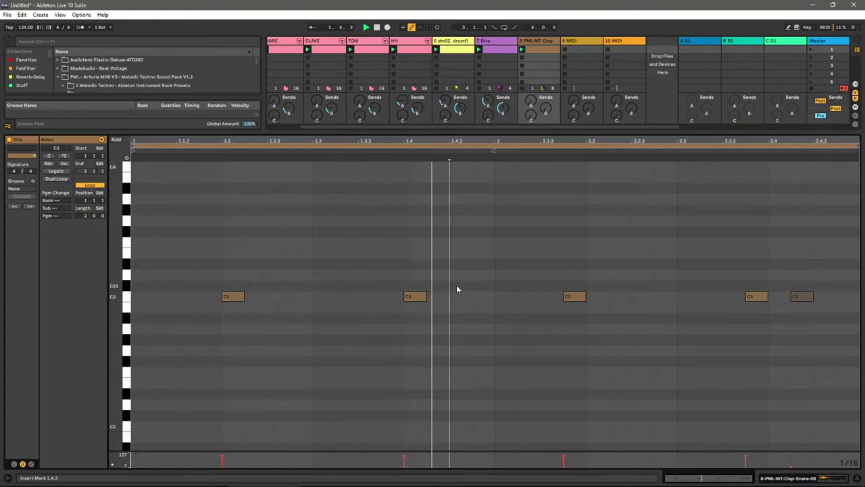
left_click_drag(574, 296, 609, 304)
key("ctrl+z")
left_click(596, 302)
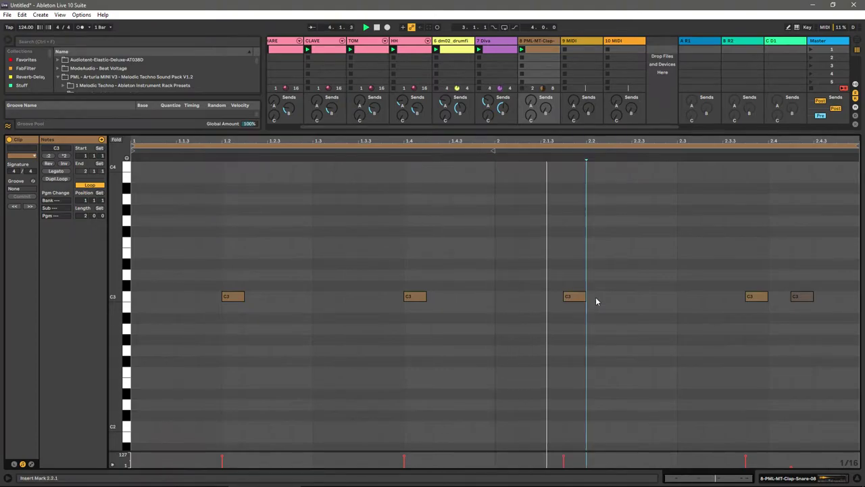
left_click(777, 300)
left_click(790, 302)
key("Right")
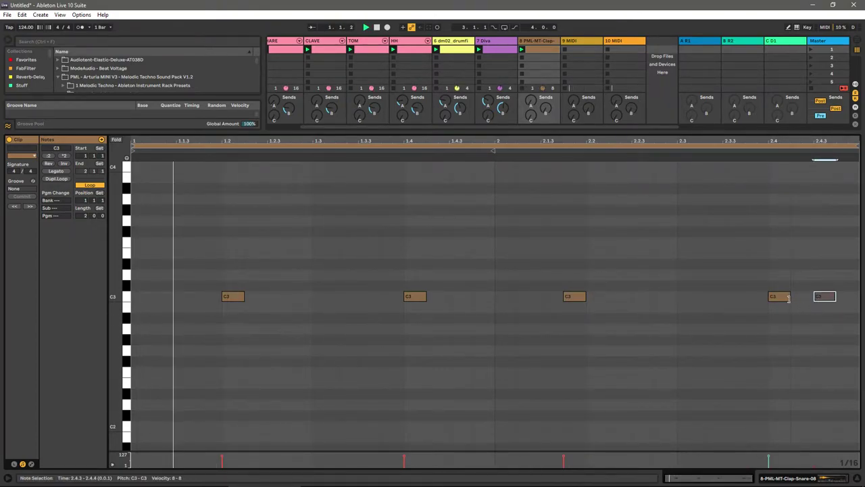
Step: Set the clap track's volume to -3 dB and raise its sends A and B
left_click(801, 478)
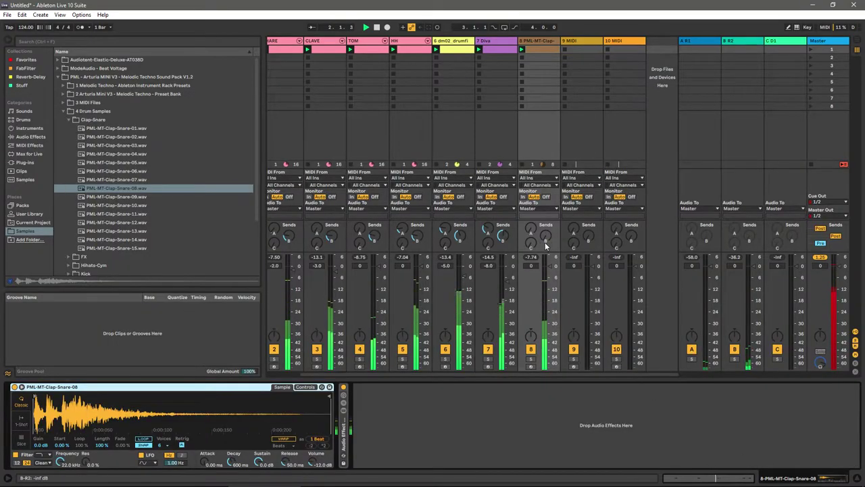
left_click_drag(548, 265, 549, 273)
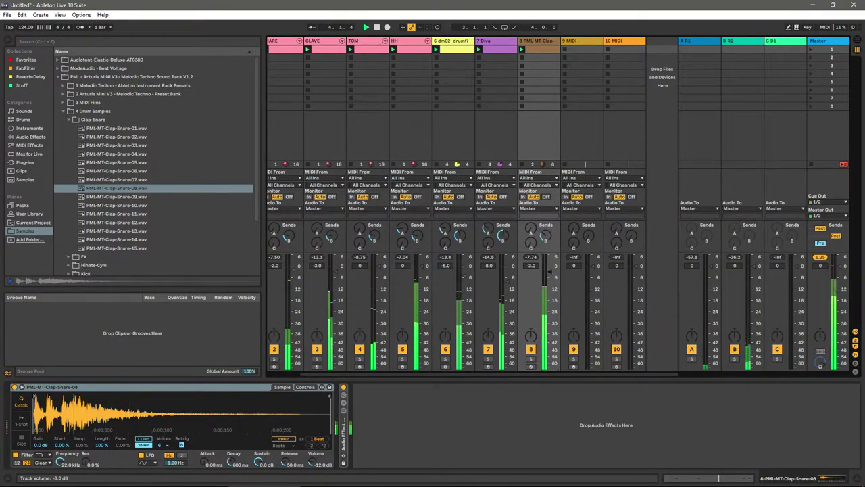
left_click_drag(530, 233, 531, 228)
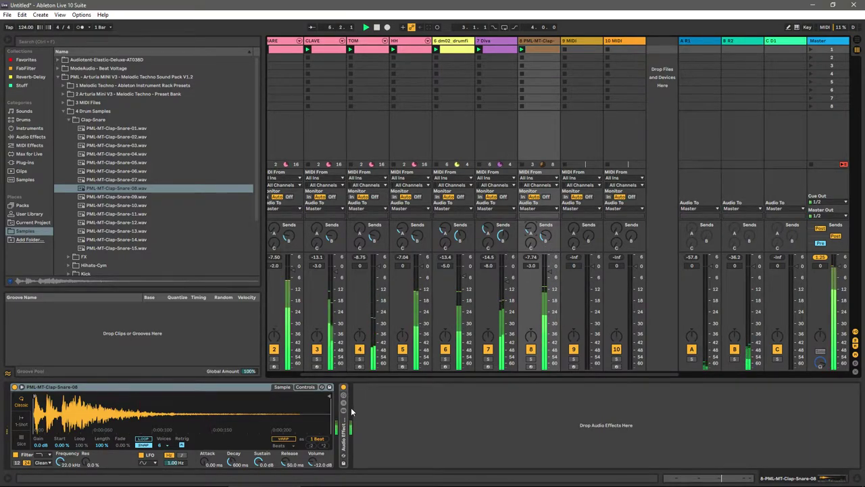
Step: Unfold the clap track's Audio Effect Rack and set a low cut at about 90 Hz in its EQ Eight
double_click(342, 426)
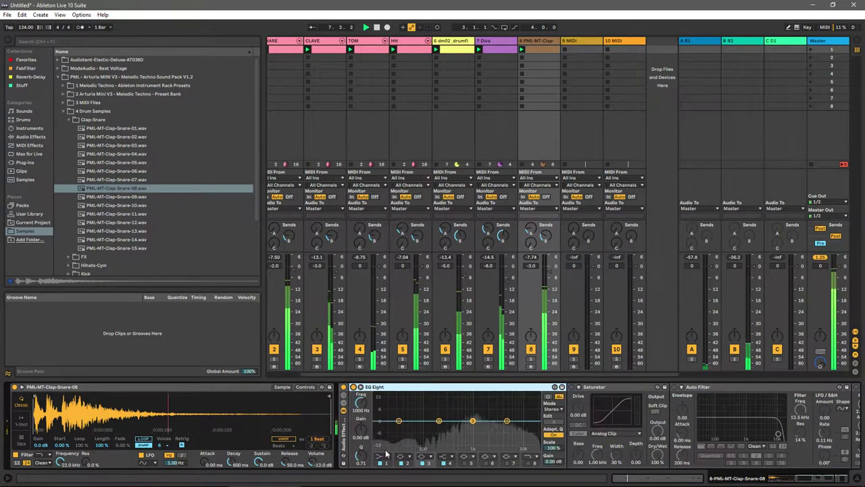
left_click(384, 417)
left_click_drag(399, 420, 426, 431)
Step: Show the mixer's track delays and set the clap track's delay to 6 ms
left_click(574, 42)
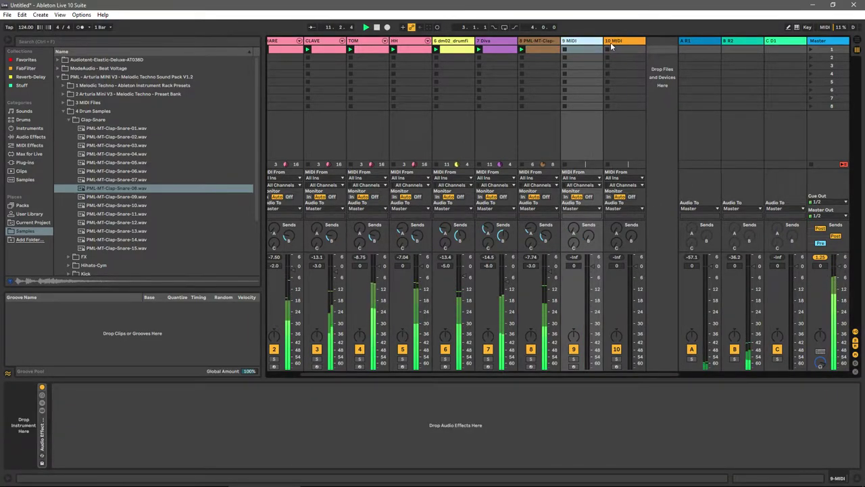
key("ctrl+alt+d")
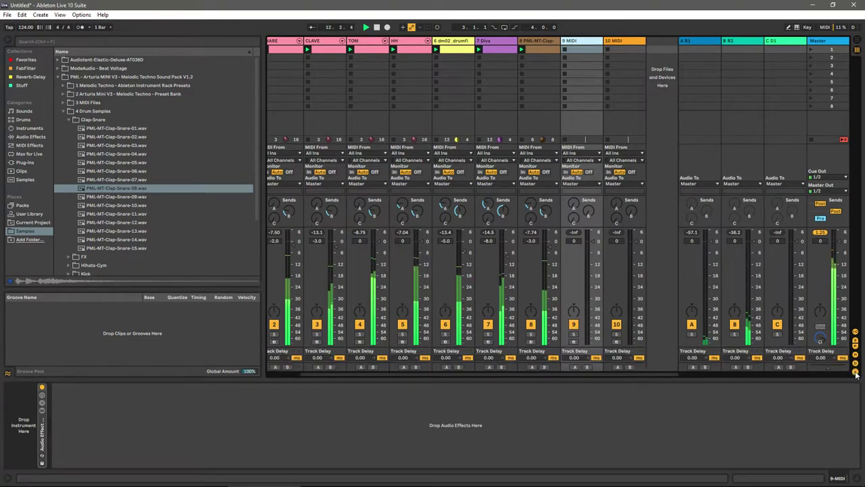
left_click_drag(409, 373, 366, 375)
left_click(578, 358)
type("5")
key("Return")
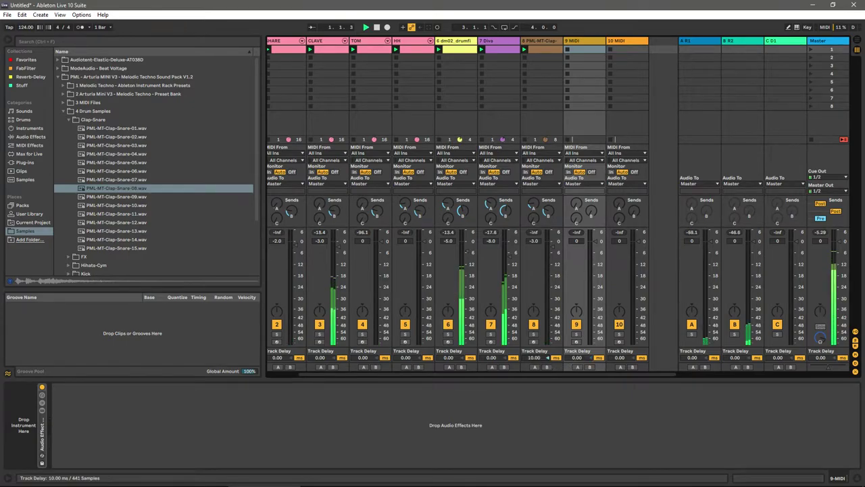
left_click(534, 358)
type("6")
key("Return")
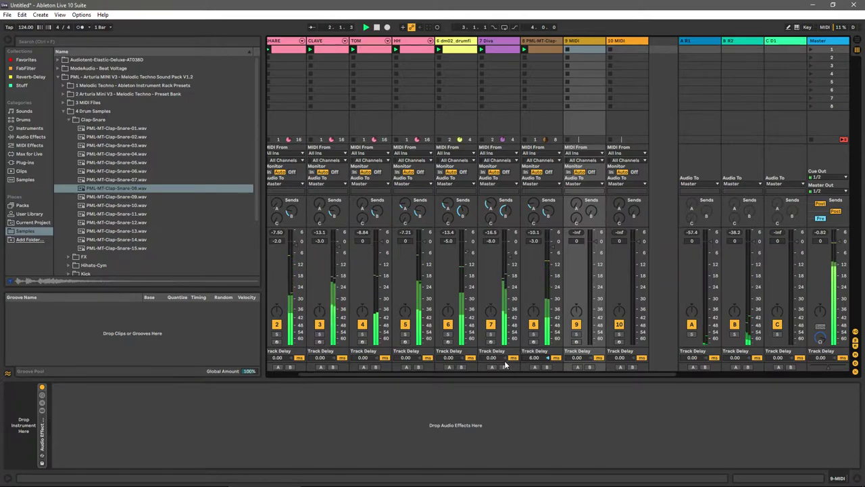
Step: Solo the Diva track, set its track delay to 4 ms, and unsolo it
left_click(491, 333)
left_click(491, 358)
type("4")
key("Return")
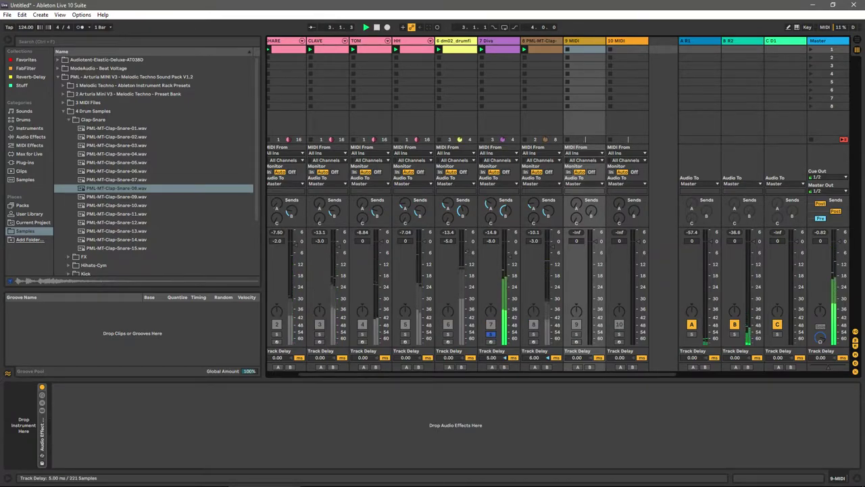
left_click(491, 333)
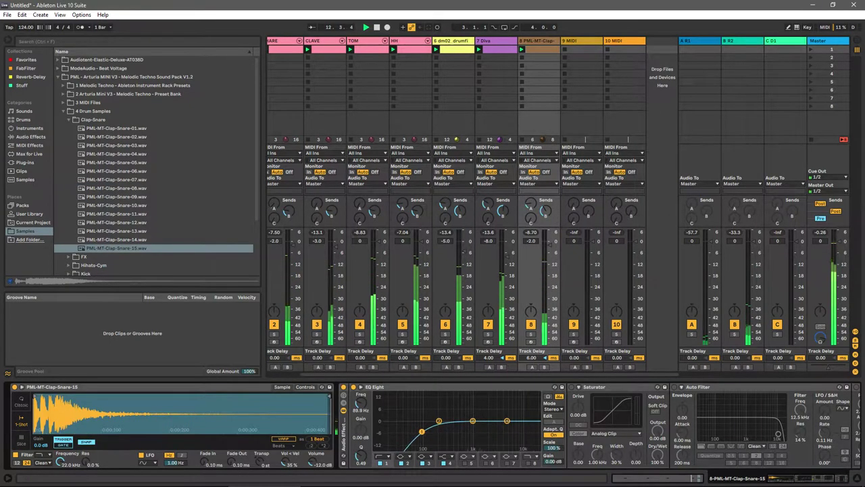
Step: Try track delays from -2 to 6 ms on the dm02_drumfire hat track, both soloed and in the mix, and set it to 2 ms
left_click(486, 346)
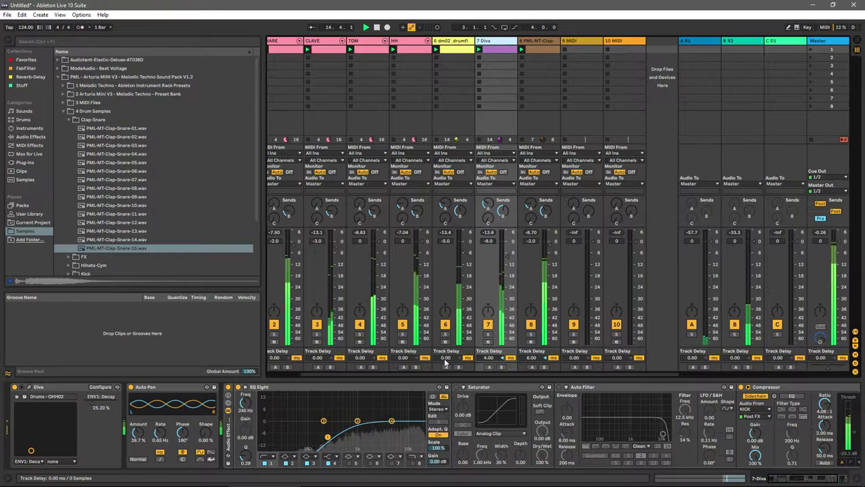
left_click(445, 334)
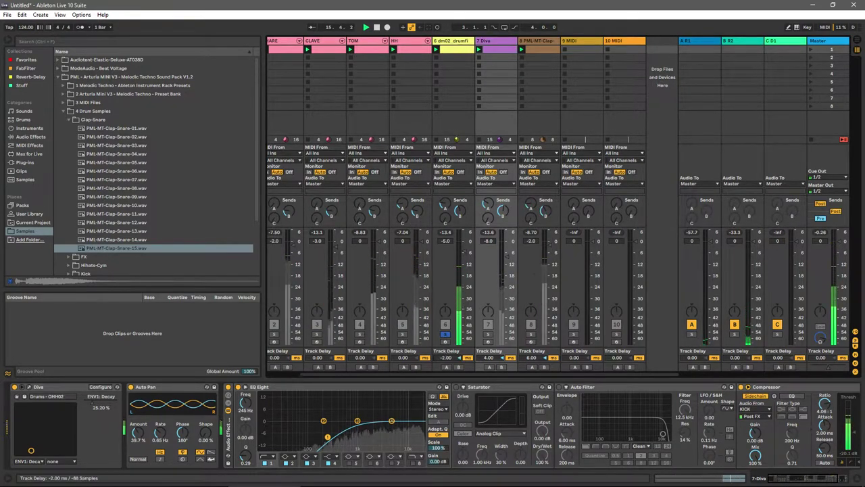
scroll(446, 357, "down", 1)
left_click(445, 334)
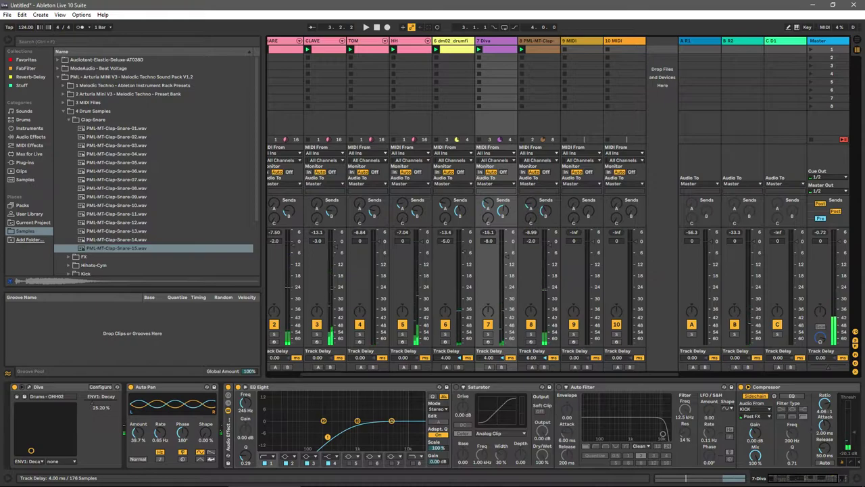
scroll(448, 358, "up", 1)
key("space")
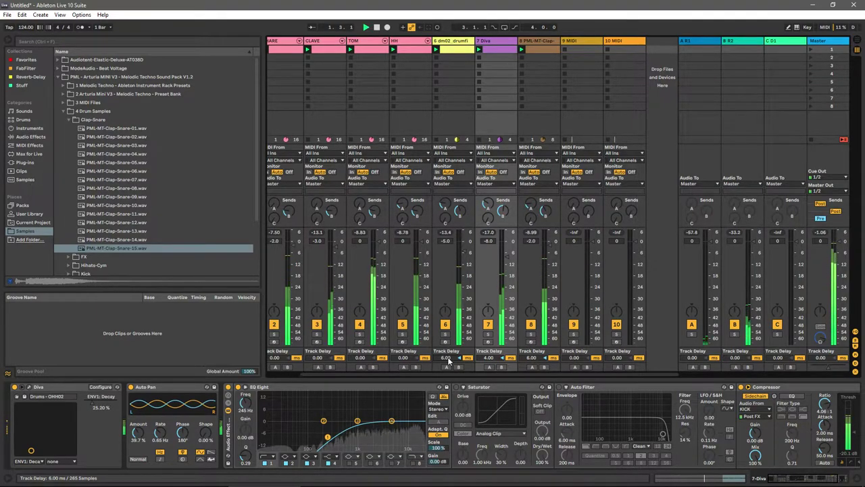
scroll(446, 357, "down", 1)
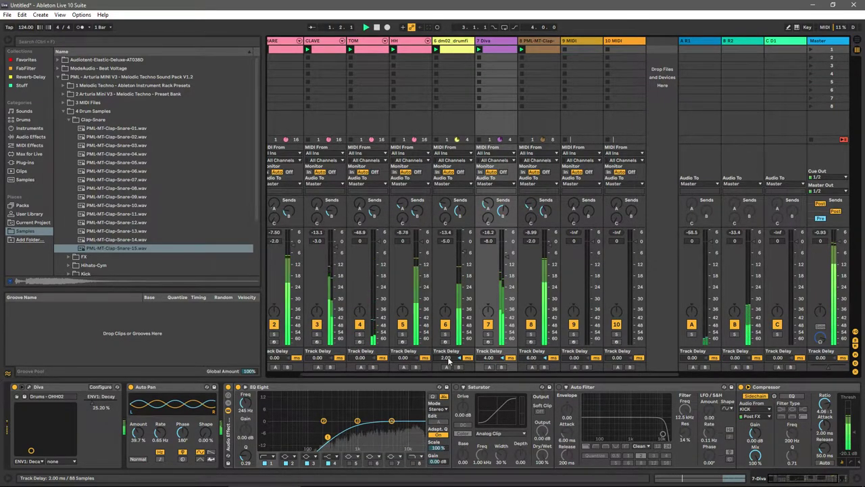
Step: Try track delays on the HH track, including -8 ms while soloed, and set it to 2 ms in the full mix
left_click_drag(445, 371, 402, 371)
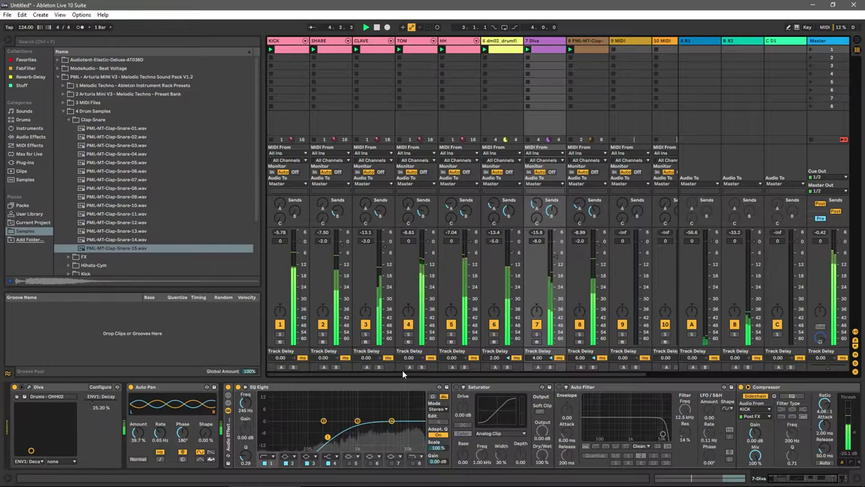
left_click(451, 333)
left_click_drag(452, 357, 452, 361)
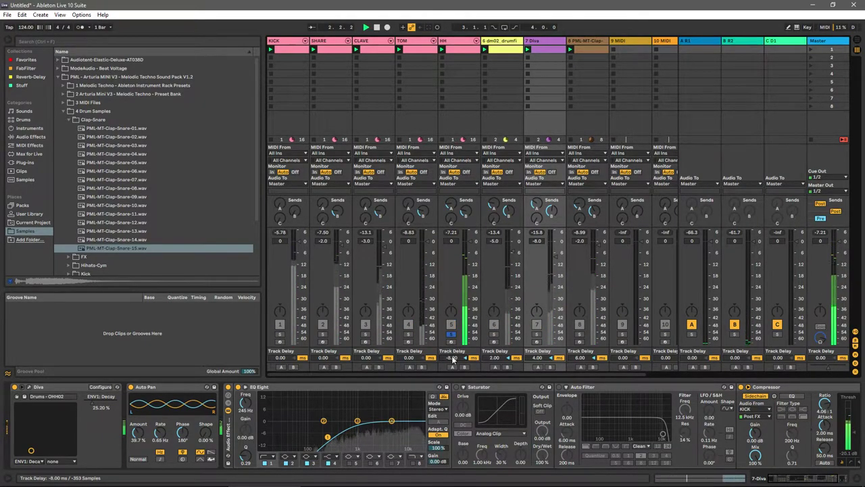
left_click(450, 334)
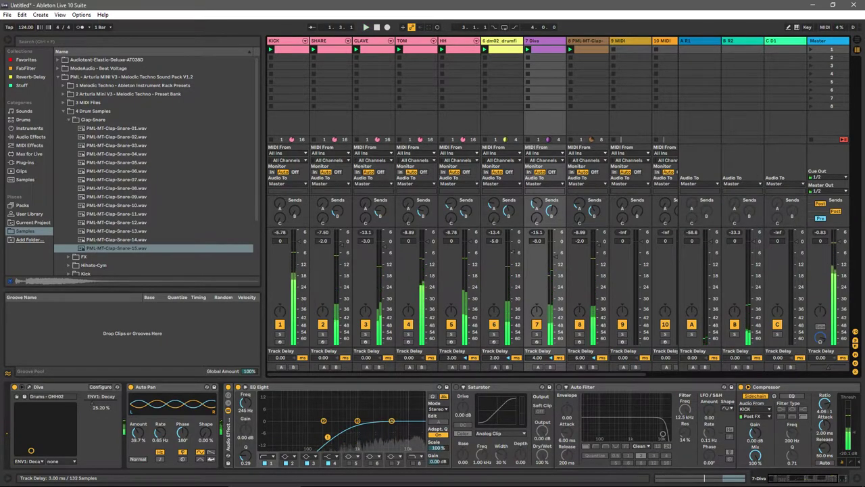
left_click_drag(455, 358, 455, 368)
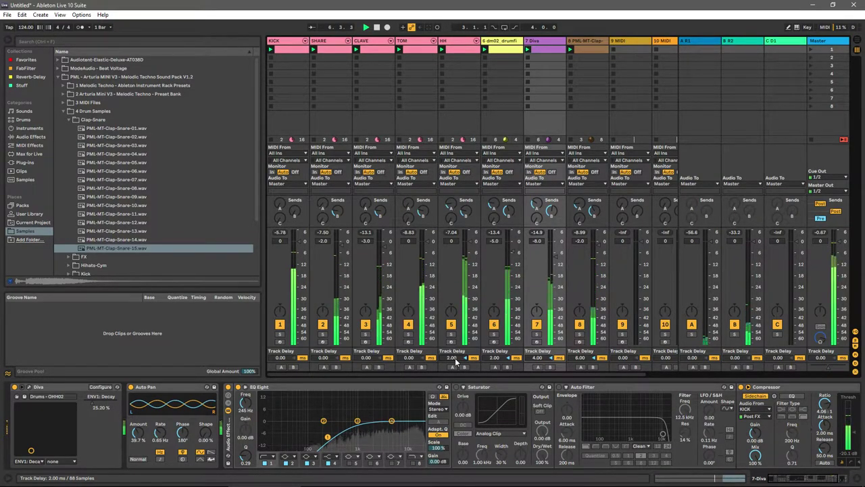
Step: Adjust the Diva hi-hat's ENV1 decay to about 27.13%, checking the envelope in the plug-in window and closing it
left_click_drag(30, 450, 33, 446)
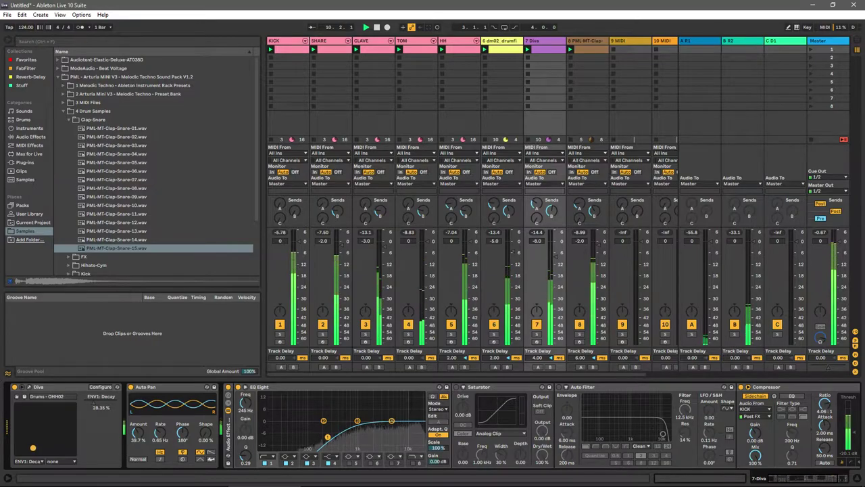
left_click(29, 388)
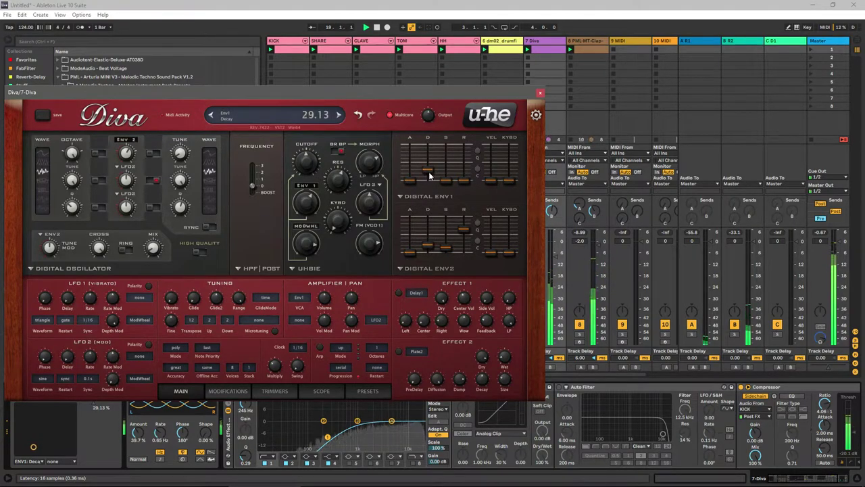
left_click(538, 93)
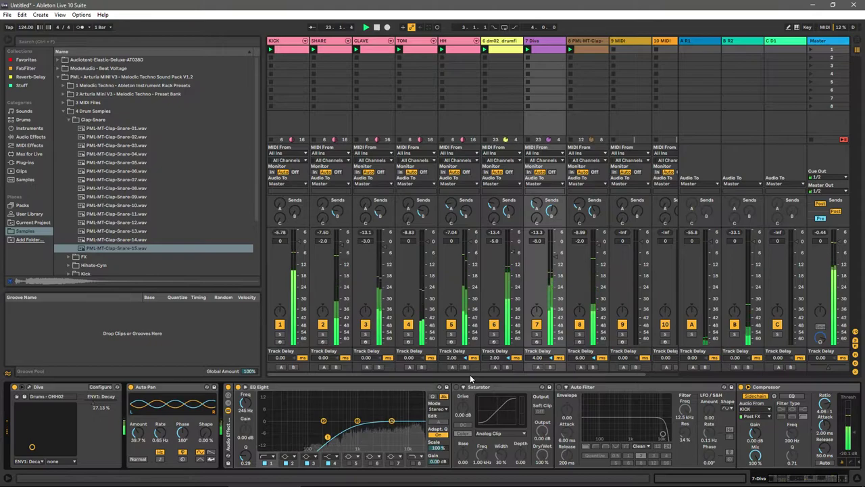
Step: Try the KICK track's Kick 808 sample in 1-Shot mode with the transposition at +2 st, and return to Classic mode
left_click(285, 43)
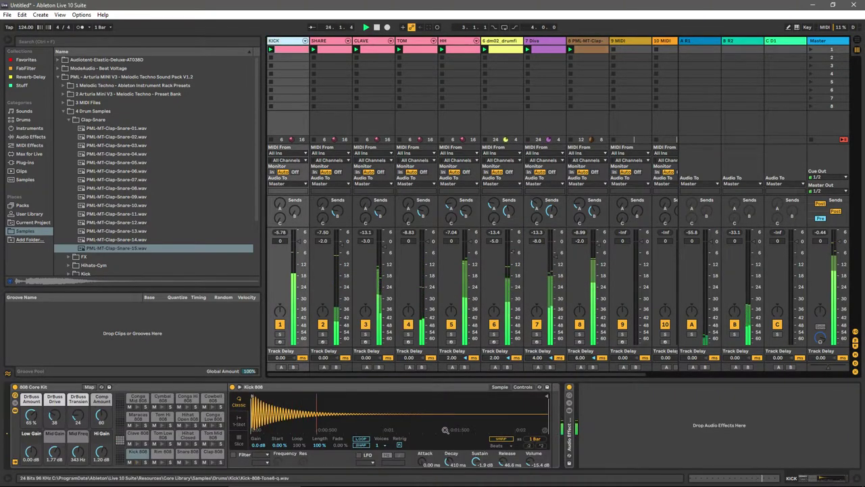
left_click(238, 419)
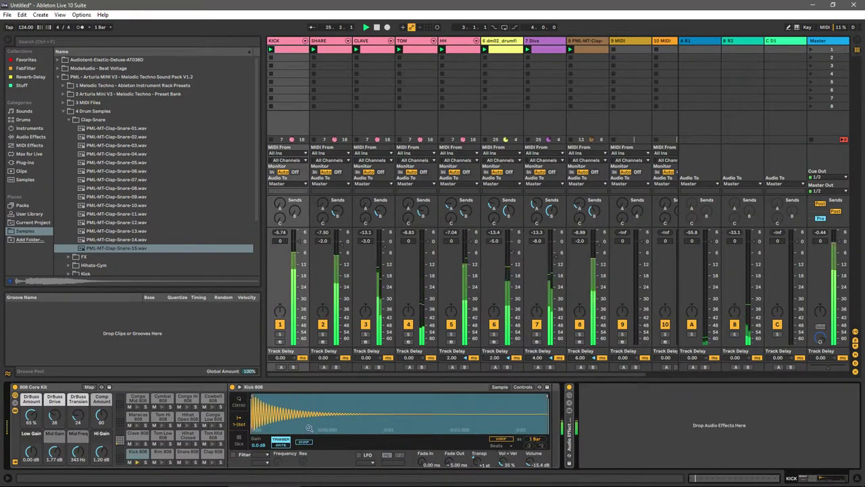
left_click(239, 399)
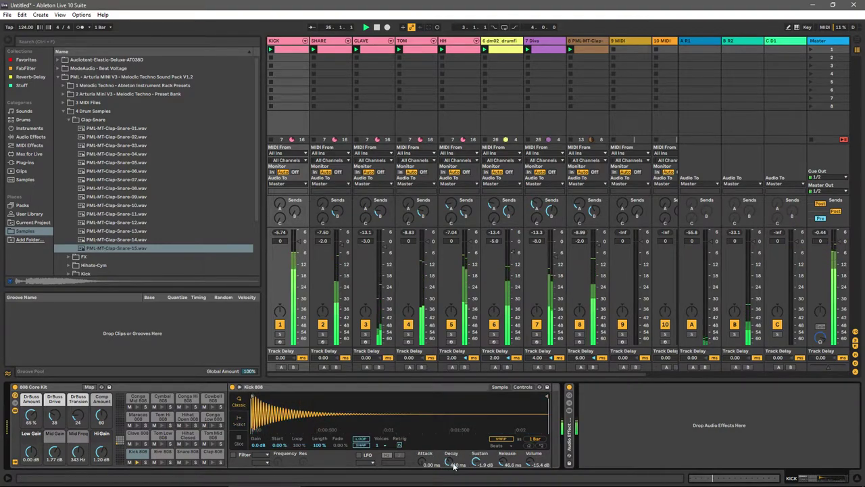
left_click(239, 419)
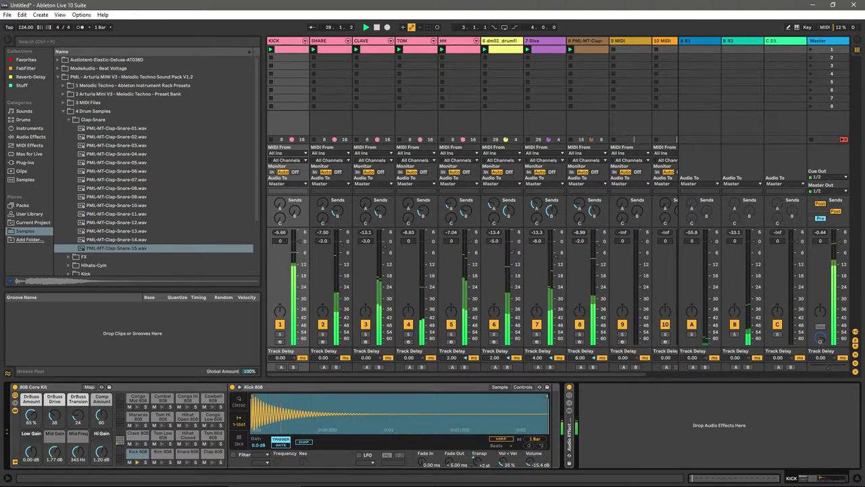
left_click(238, 402)
Step: Lower the clap track's volume to -3.0 dB and set its track delay to 2 ms
left_click_drag(347, 376, 402, 375)
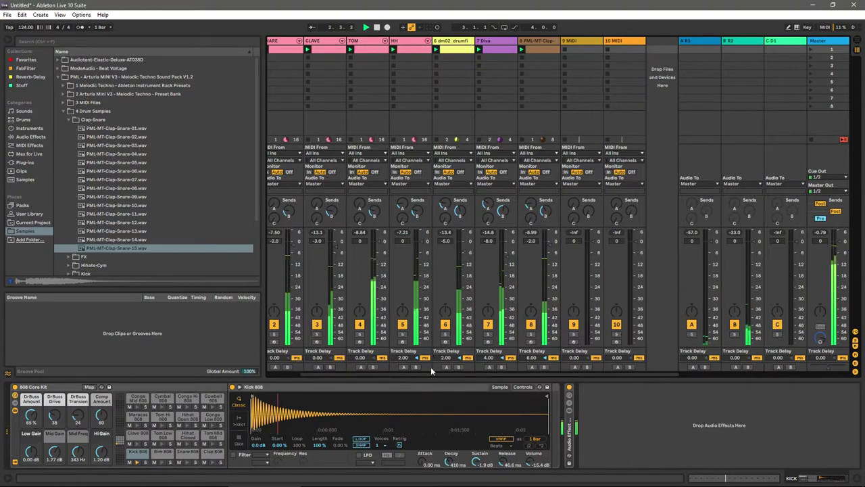
left_click_drag(549, 246, 550, 249)
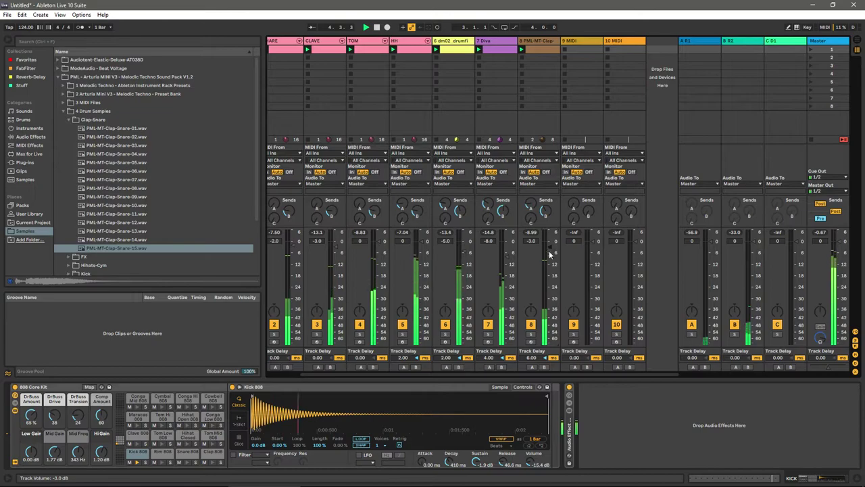
left_click_drag(538, 358, 538, 359)
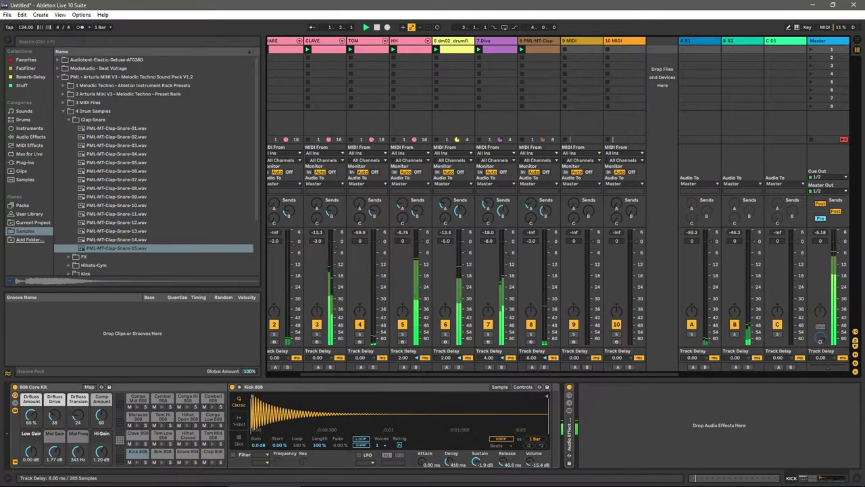
left_click_drag(538, 359, 538, 360)
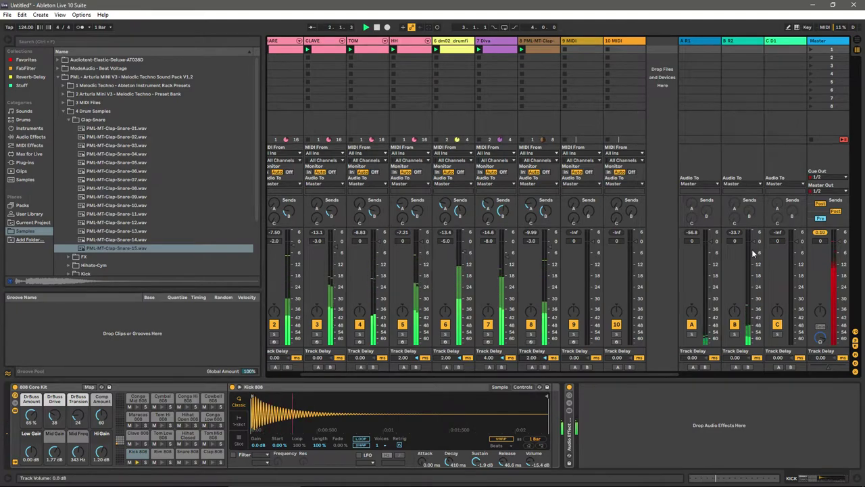
Step: Group all tracks from SHARE through the clap track, name the group DRM, and fold it
left_click_drag(583, 371, 525, 371)
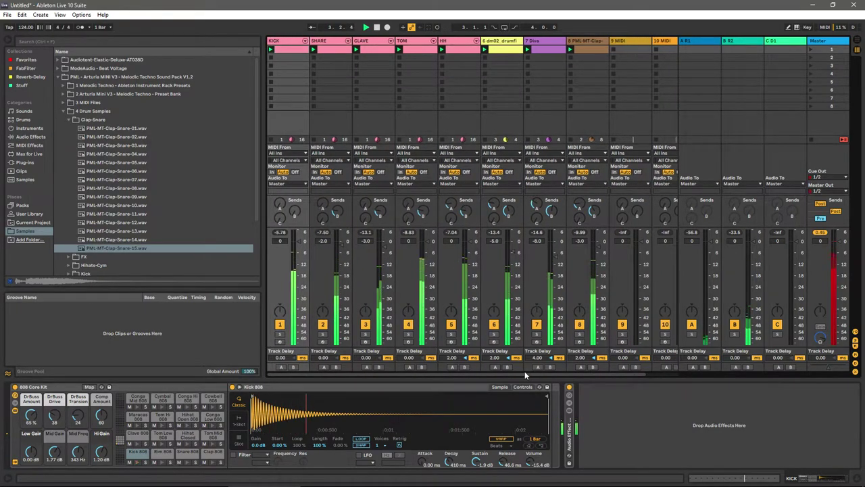
left_click(588, 67)
left_click(343, 63, "shift")
key("ctrl+g")
key("ctrl+r")
type("drm")
key("Return")
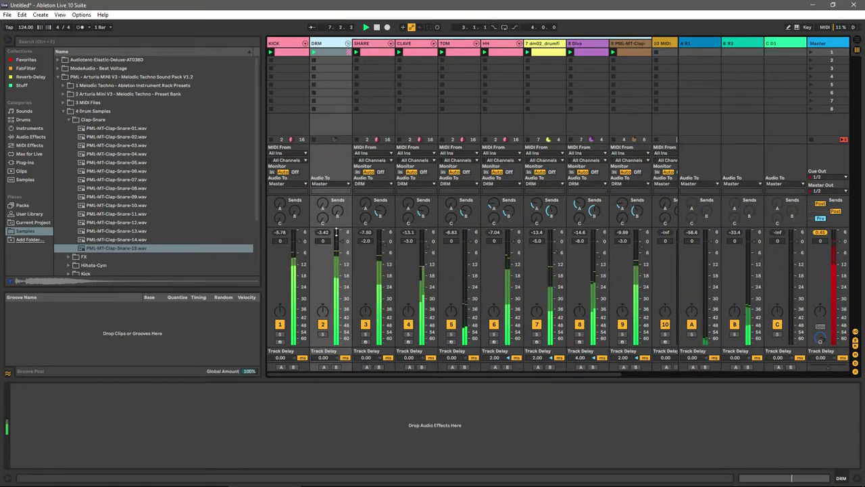
left_click(348, 44)
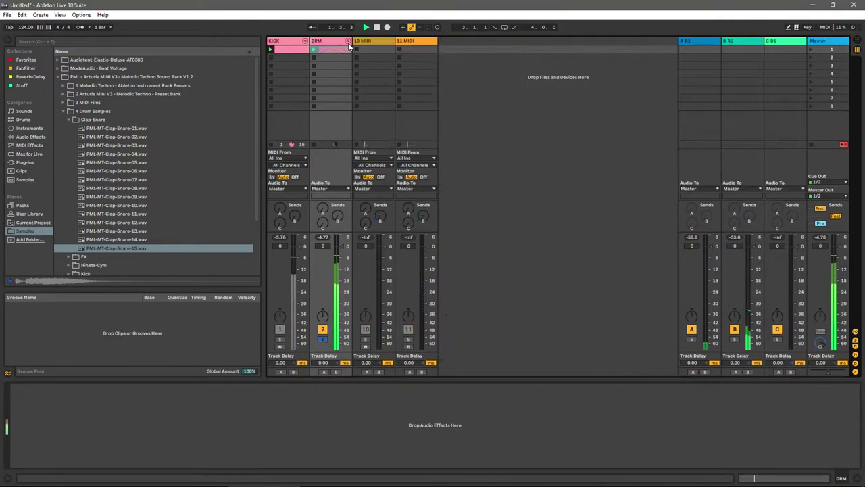
Step: Add an EQ Eight to the soloed DRM group, unsolo it, and set a low cut at about 43.5 Hz
left_click(62, 111)
left_click(58, 76)
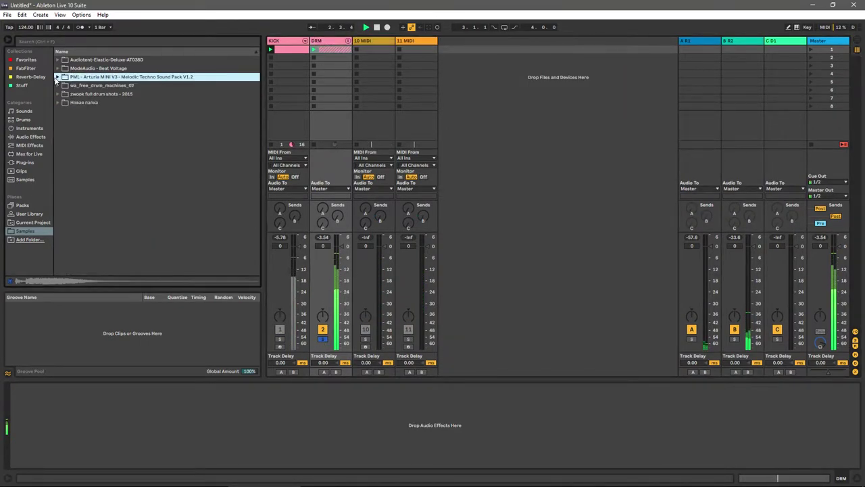
left_click(32, 137)
left_click_drag(90, 163, 122, 419)
left_click(40, 417)
left_click_drag(60, 428, 63, 430)
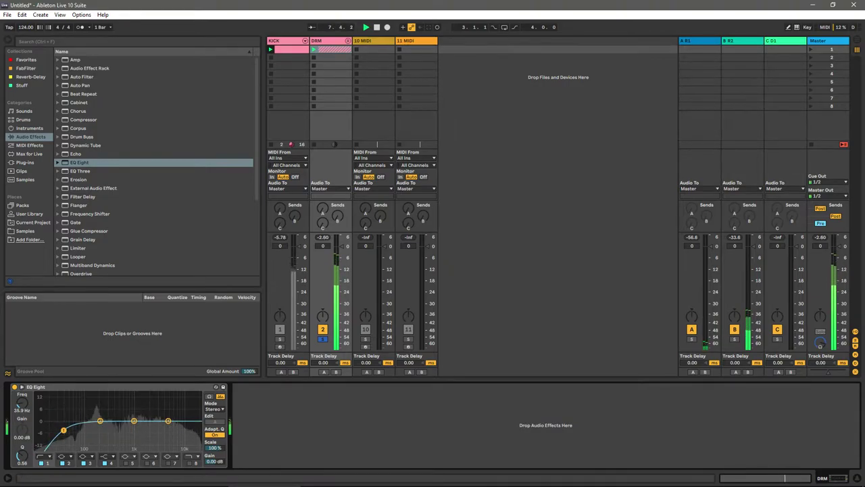
left_click(322, 338)
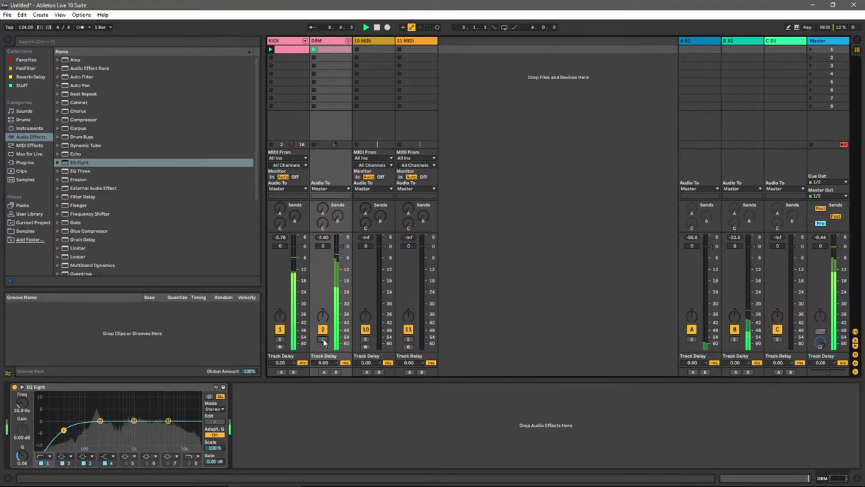
left_click_drag(66, 430, 71, 430)
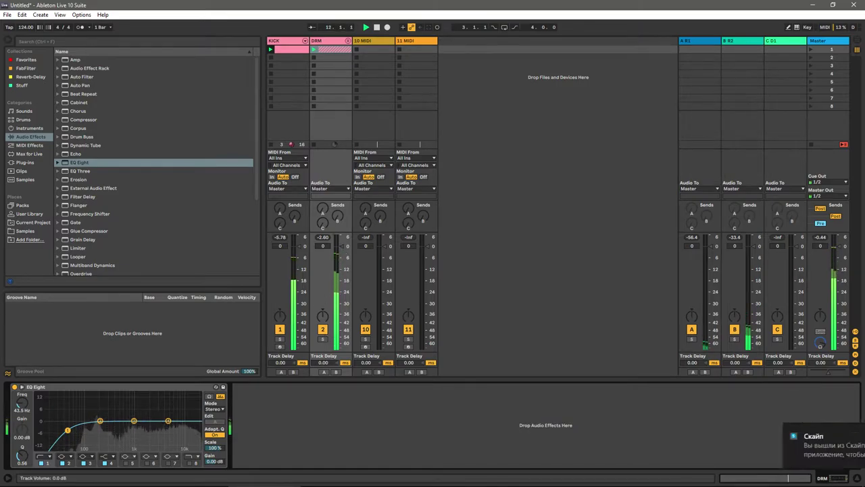
Step: Set the DRM group's volume to -1.0 dB and turn up its send B slightly and its send A to -46 dB
left_click_drag(337, 245, 337, 247)
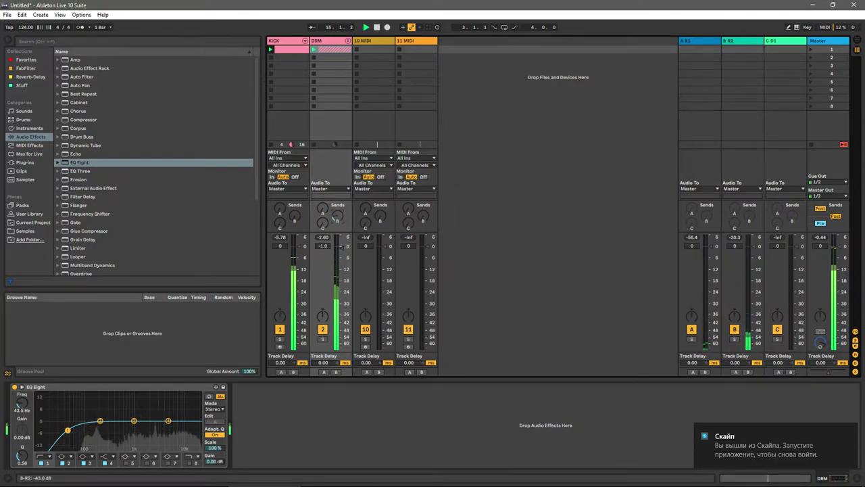
left_click_drag(337, 217, 336, 219)
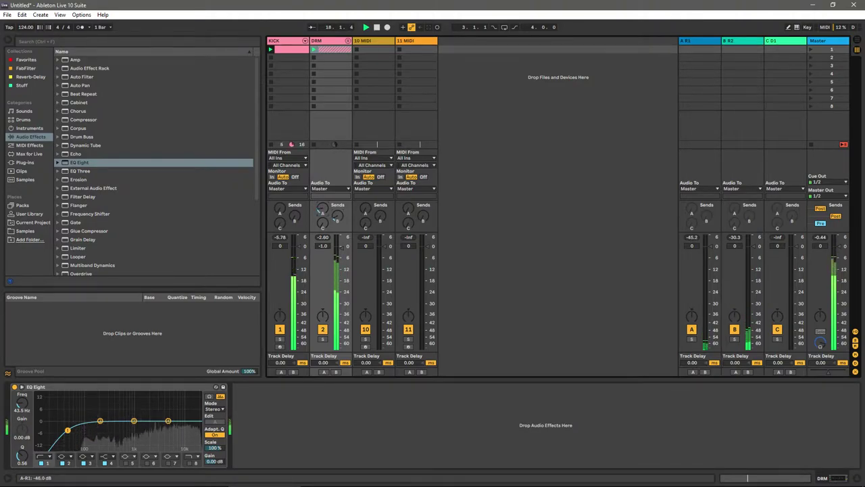
Step: Insert an Overdrive before the DRM group's EQ Eight with 11% drive and about 6% dry/wet, and solo the group
left_click(31, 42)
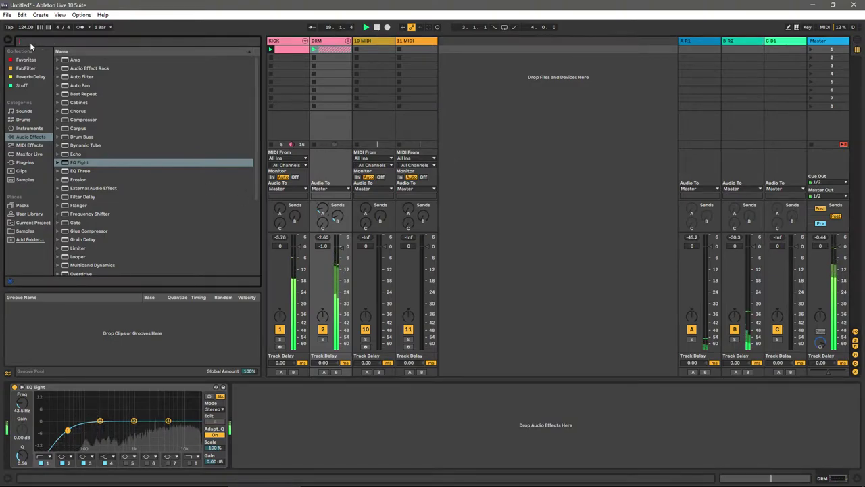
type("OVER")
mouse_move(81, 68)
left_mouse_down()
mouse_move(79, 145)
mouse_move(8, 419)
left_mouse_up()
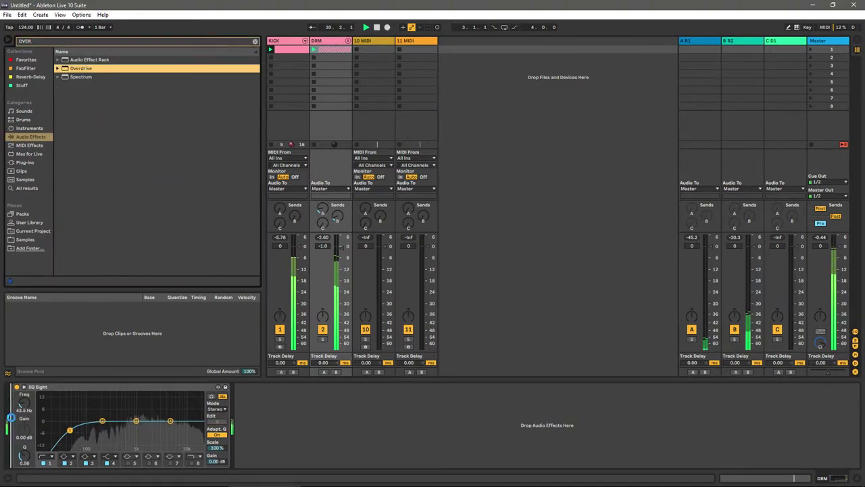
left_click_drag(319, 352, 319, 351)
left_click(322, 338)
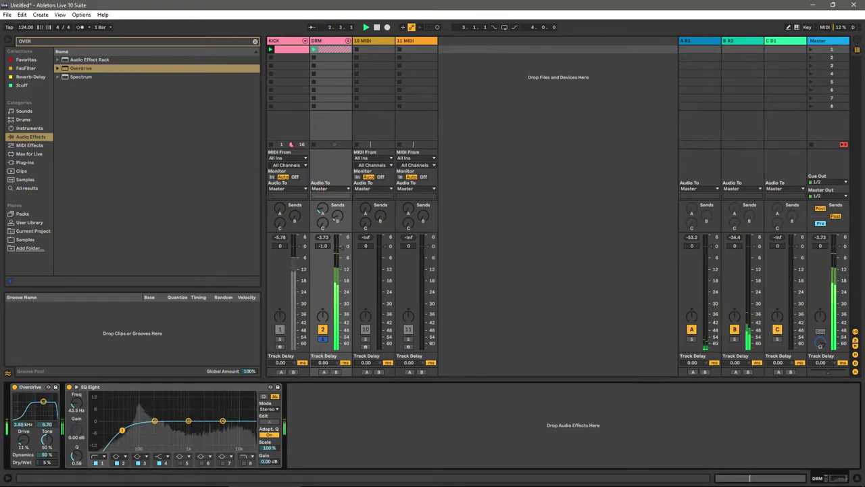
Step: Load the Glue Compressor preset "Drum - Full Parallel" after the DRM group's EQ Eight and unsolo the group
left_click(35, 44)
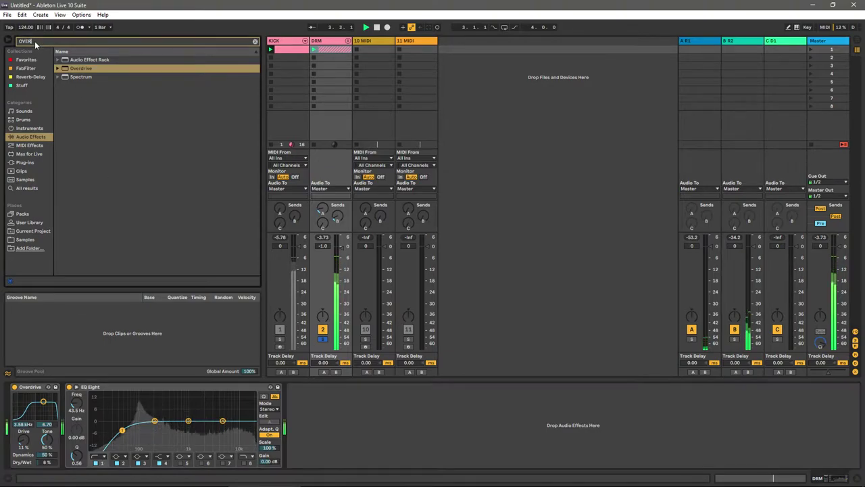
type("GLUE")
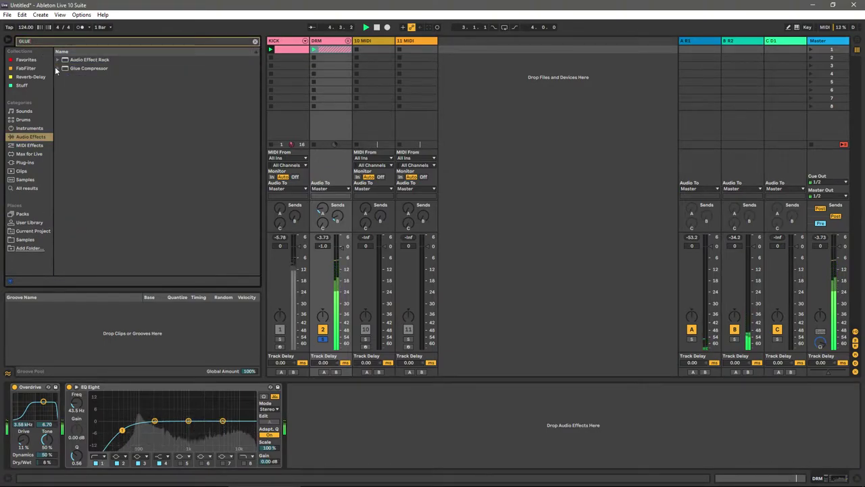
left_click(57, 68)
left_click(108, 112)
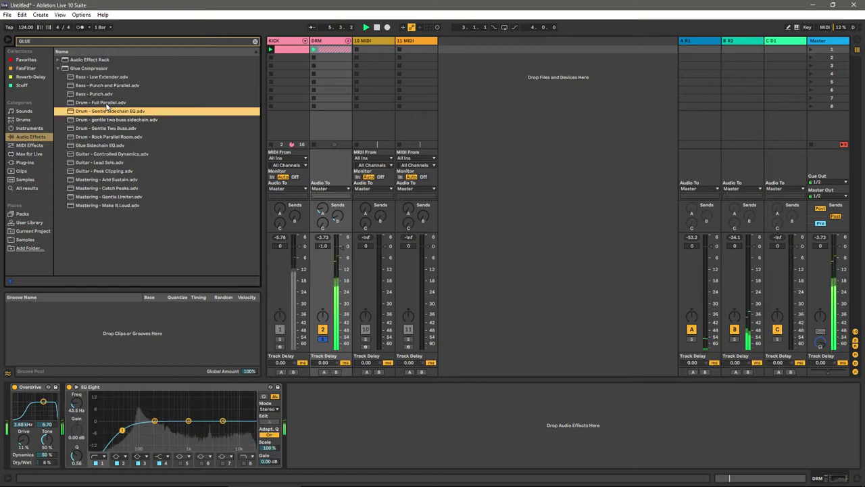
left_click(106, 103)
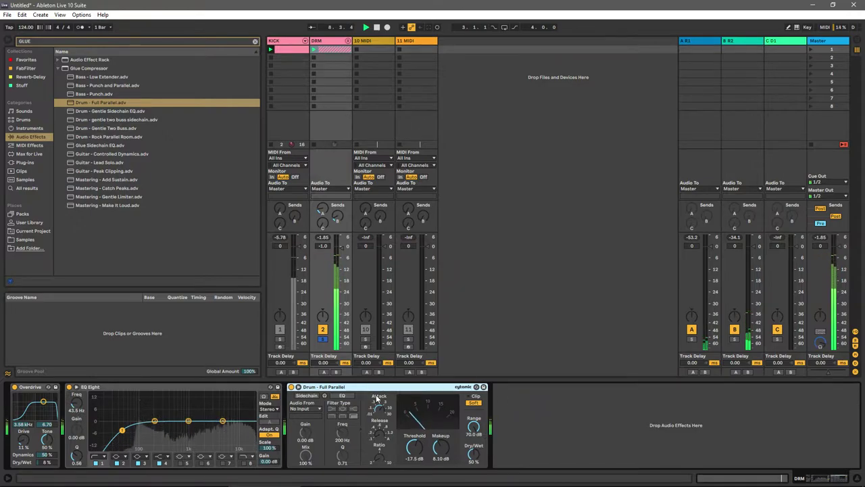
left_click(323, 339)
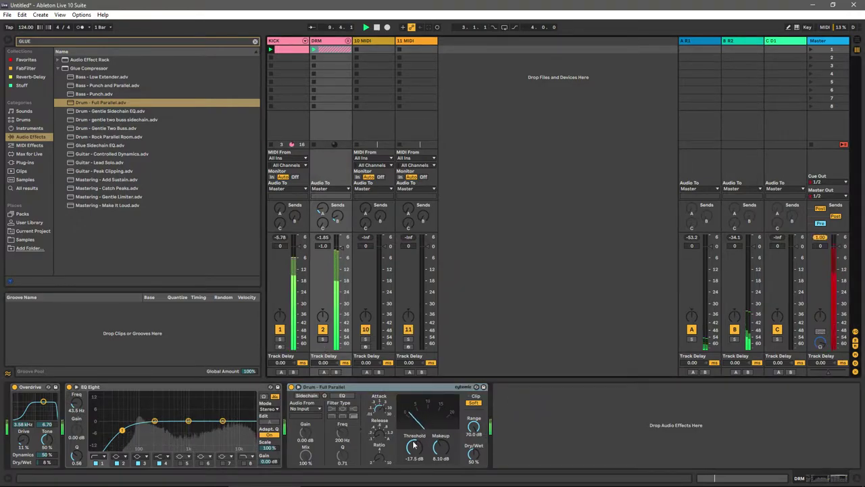
Step: Set the DRM group compressor's threshold to -14.9 dB and makeup to 5.08 dB, and lower the group's volume to -2.7 dB
left_click_drag(415, 446, 415, 439)
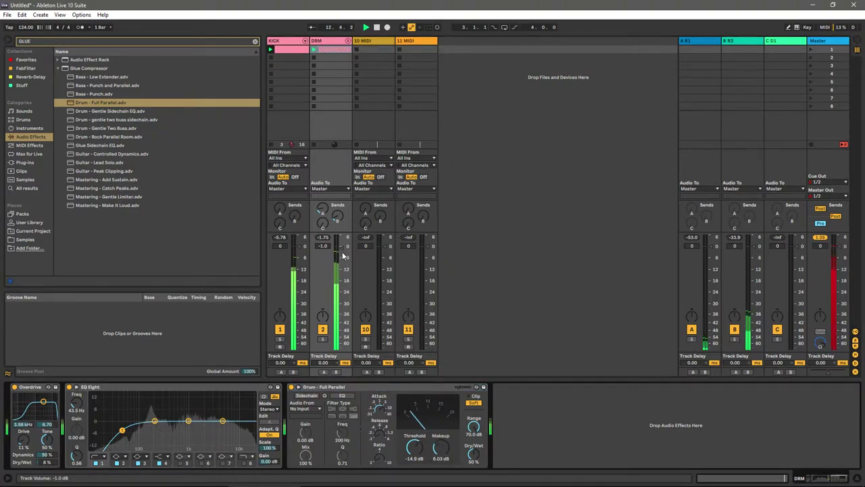
left_click_drag(441, 447, 441, 454)
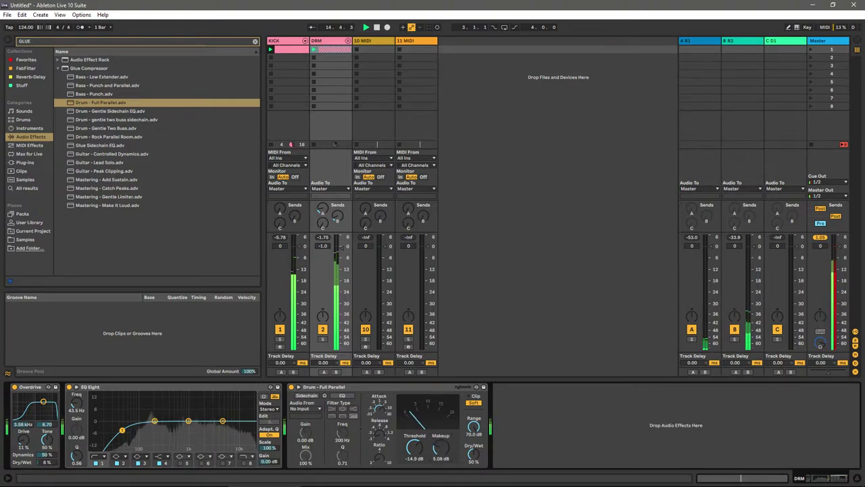
left_click(820, 237)
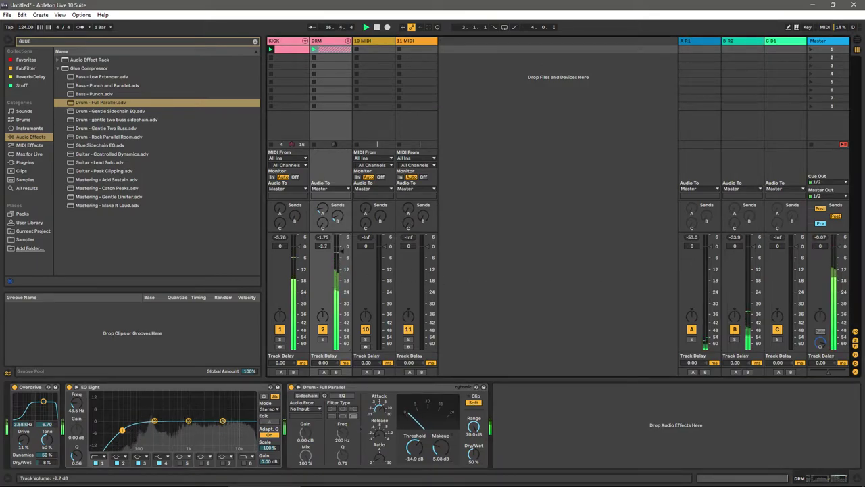
Step: Lower the DRM group's volume to -3.0 dB, clear the browser search, and set the KICK track's volume to -0.3 dB
left_click_drag(339, 254, 339, 252)
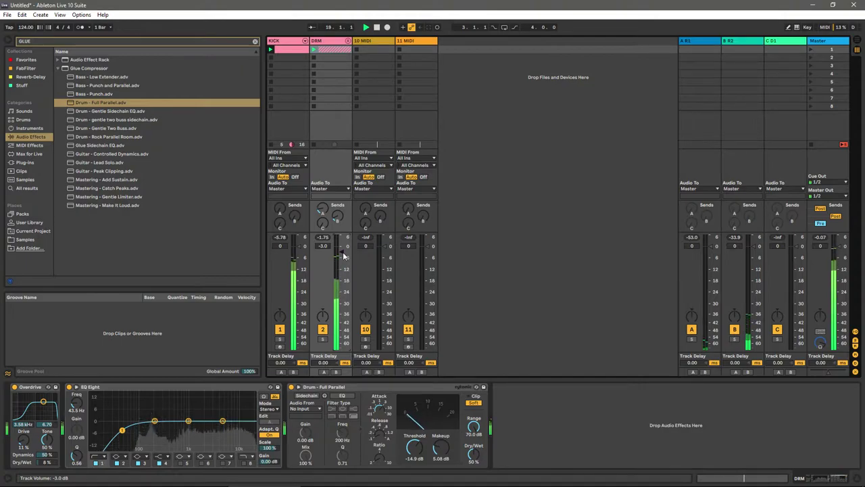
left_click(376, 41)
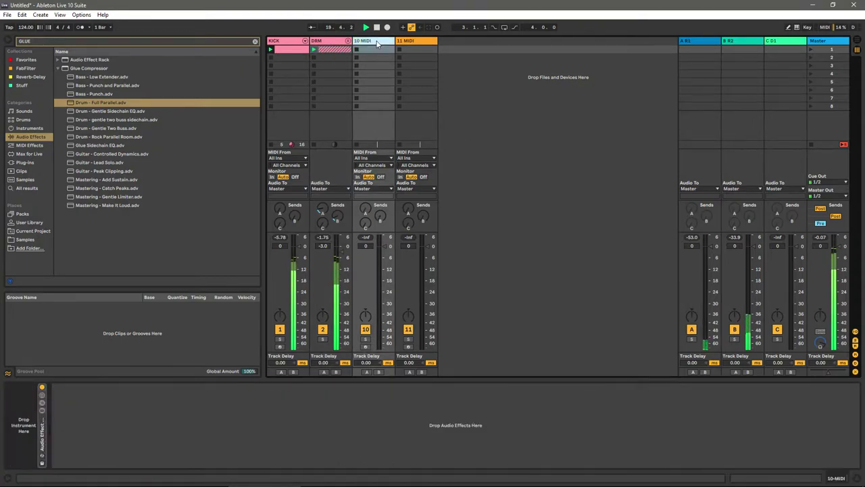
left_click(57, 44)
key("BackSpace")
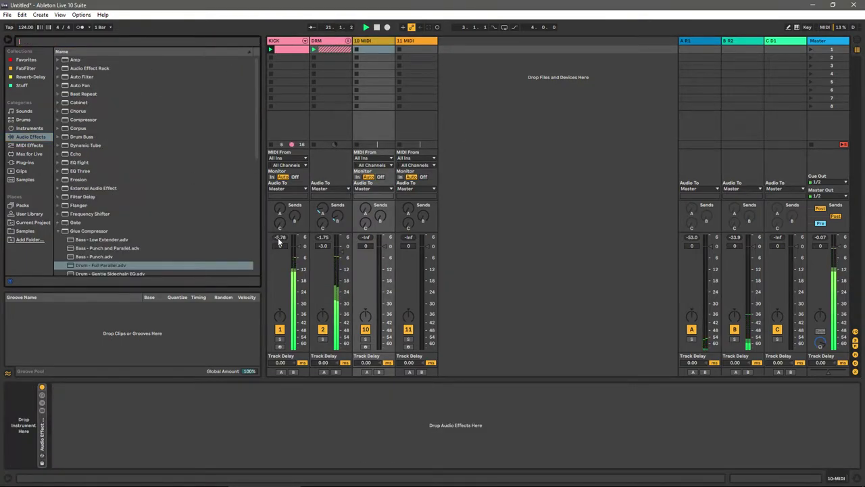
left_click(258, 255)
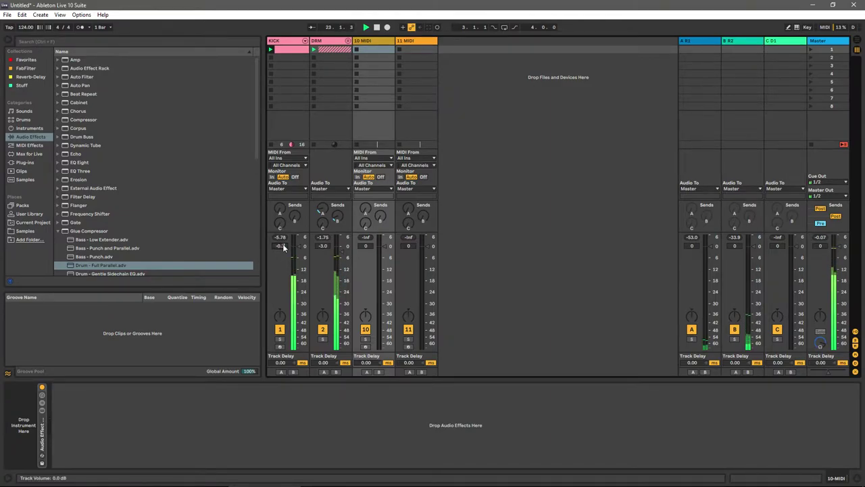
left_click_drag(279, 247, 277, 255)
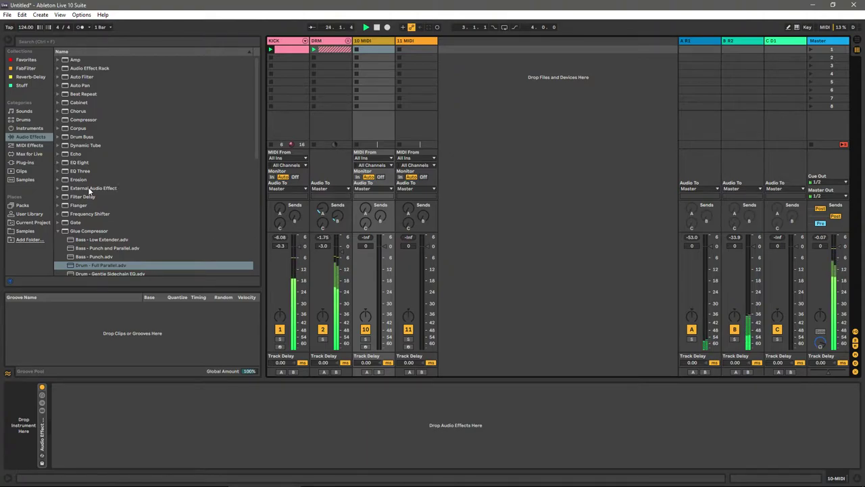
Step: Open the "1 Melodic Techno - Ableton Instrument Rack Presets" folder of the PML Arturia MINI V3 pack in the Samples place
left_click(59, 232)
left_click(27, 162)
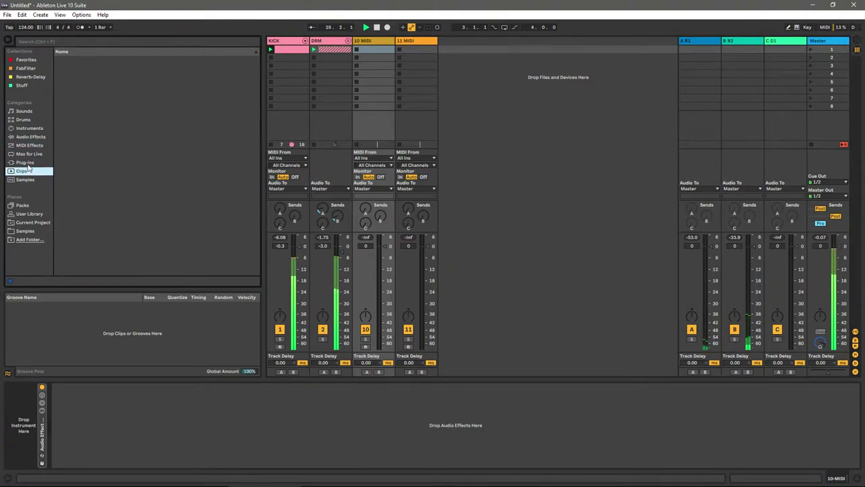
left_click(24, 230)
left_click(101, 76)
left_click(58, 77)
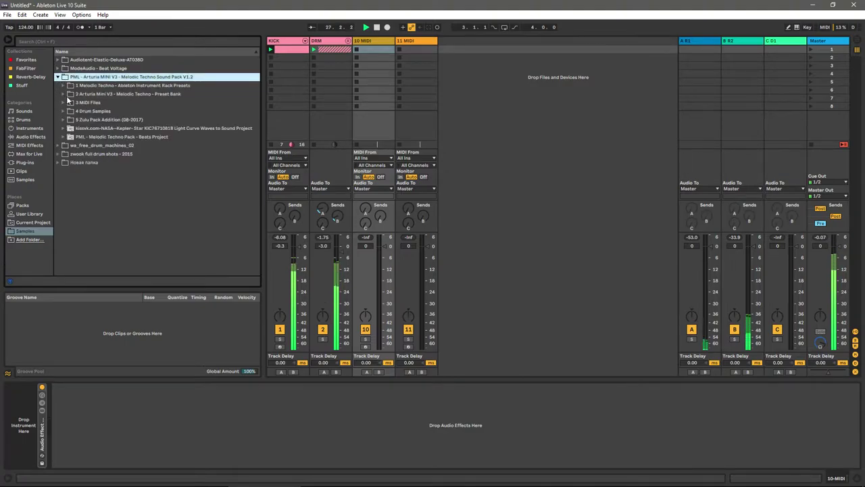
left_click(68, 94)
left_click(63, 94)
left_click(63, 93)
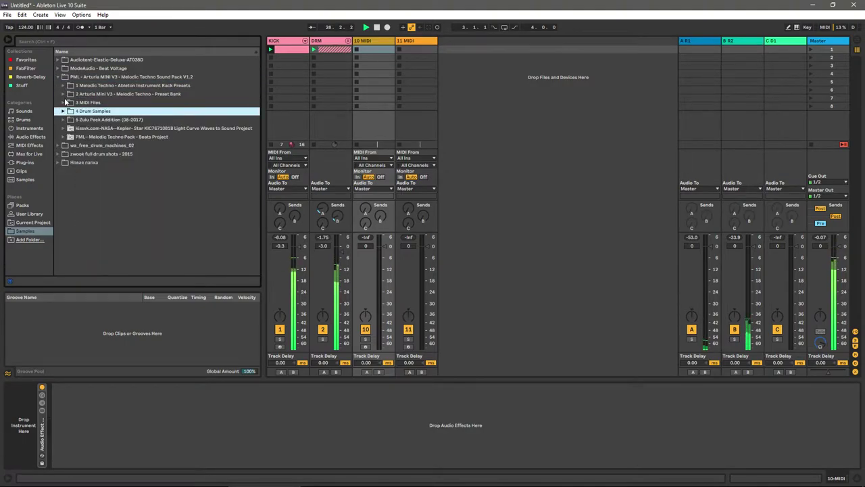
left_click(67, 86)
left_click(63, 87)
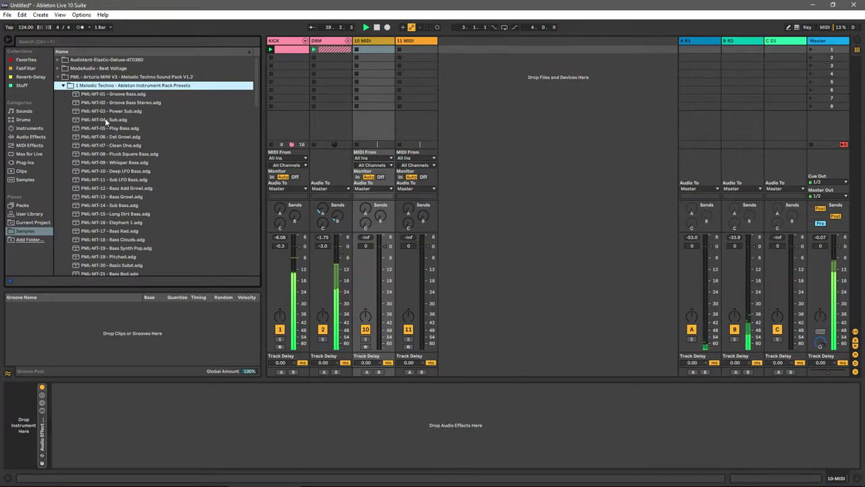
Step: Try the presets "PML-MT-98 - Atmo2" on the 10 MIDI track and "PML-MT-91 - Atmo" on a new track, closing each Mini V3 window
left_click_drag(257, 101, 255, 218)
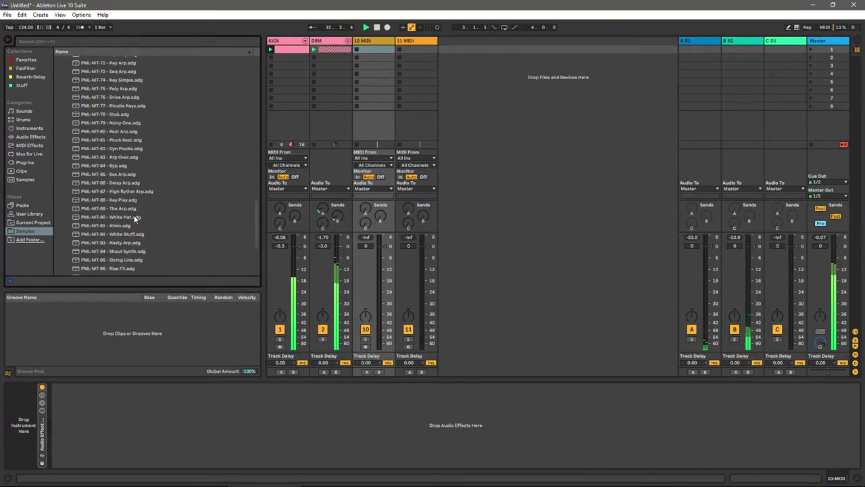
scroll(149, 232, "down", 1)
scroll(127, 224, "up", 1)
left_click(118, 252)
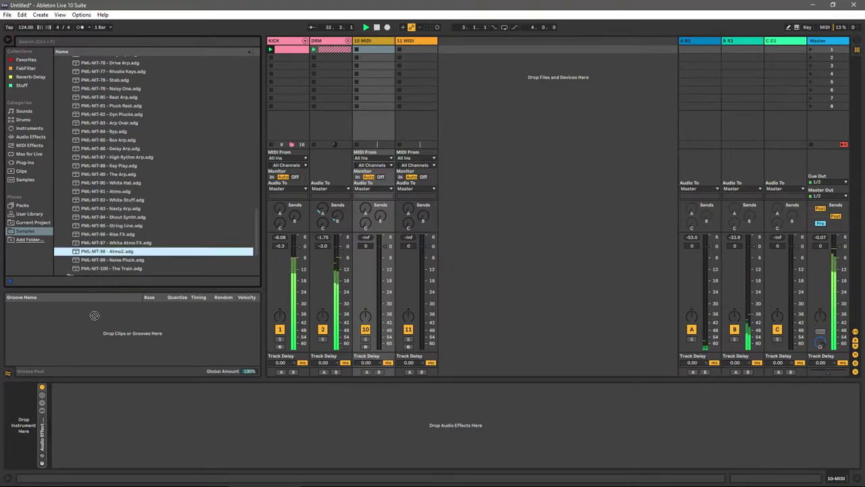
left_click_drag(106, 296, 45, 397)
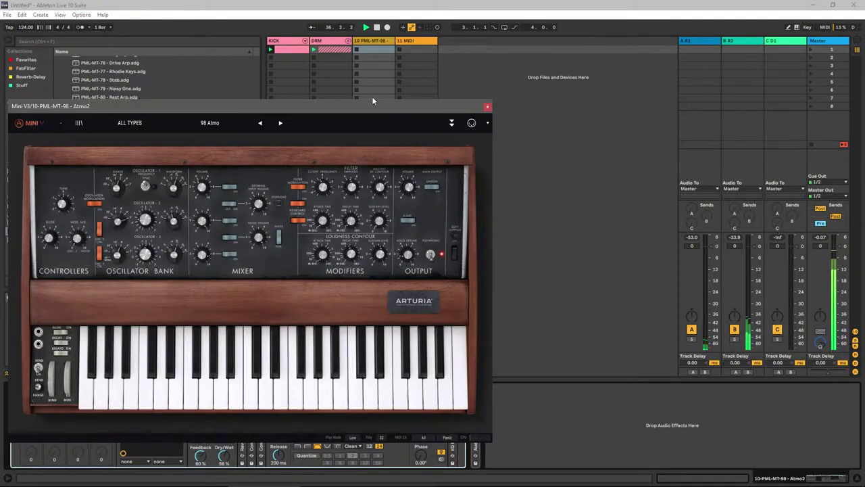
left_click_drag(372, 101, 463, 377)
left_click_drag(370, 382, 404, 123)
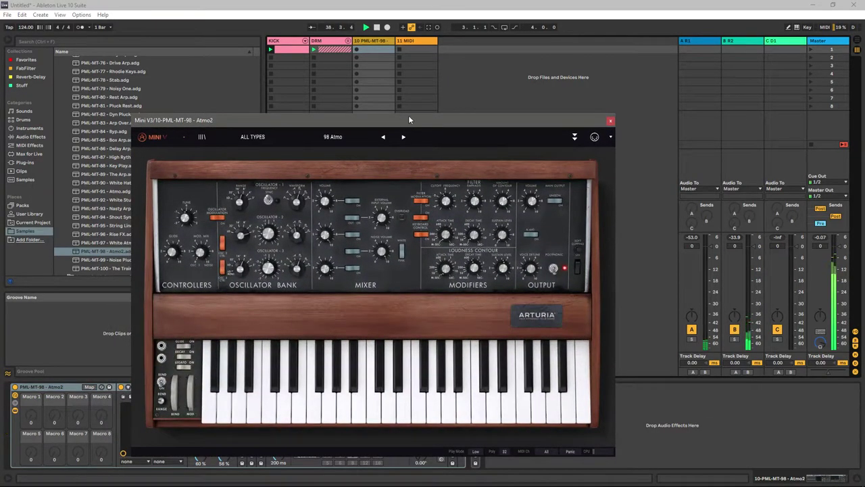
left_click_drag(406, 140, 460, 105)
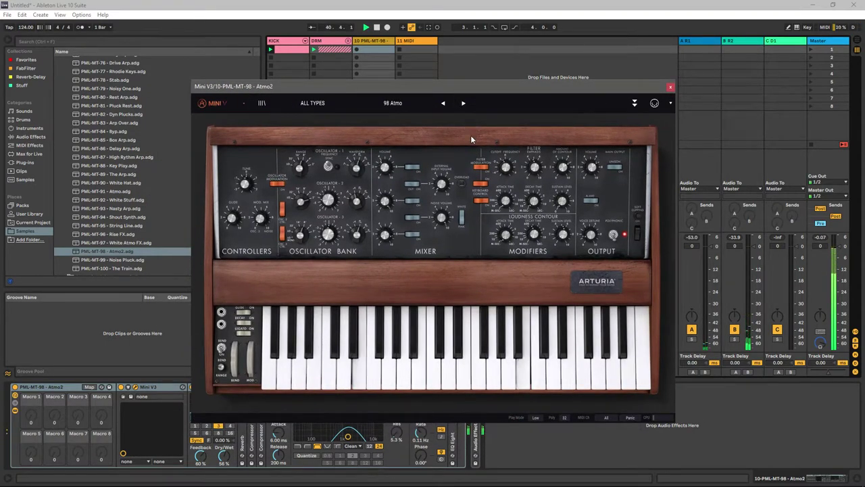
left_click(671, 89)
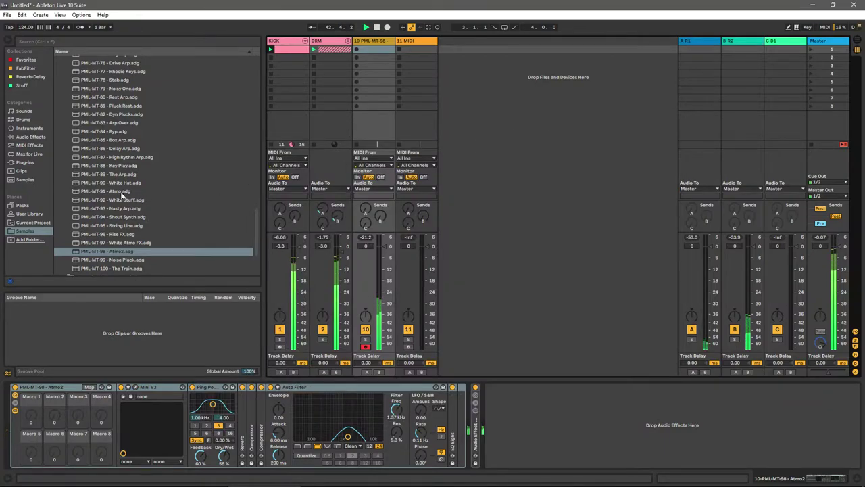
left_click_drag(123, 192, 534, 136)
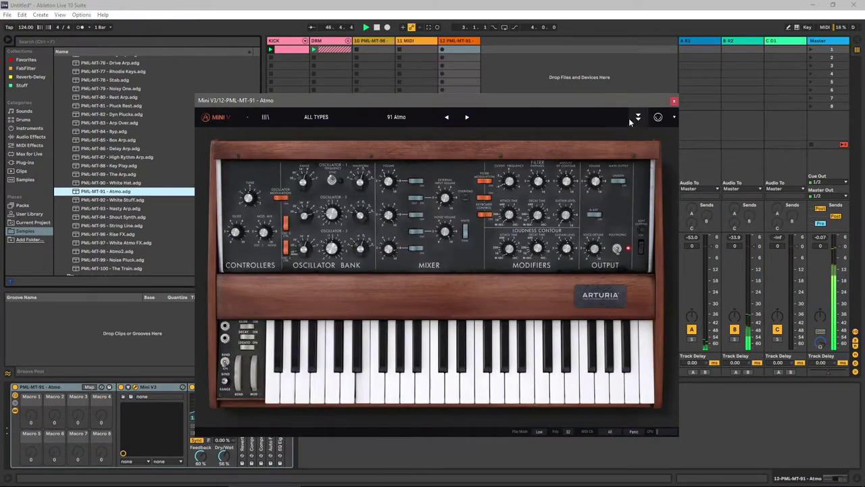
left_click(674, 100)
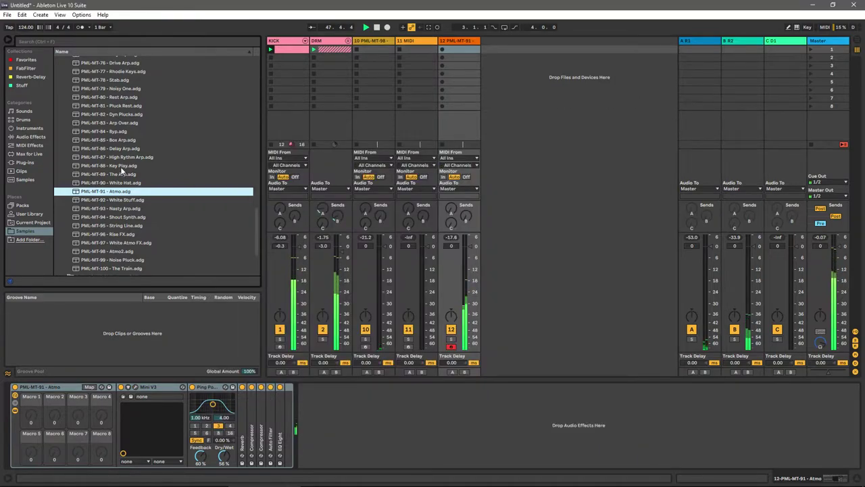
Step: Load the preset "PML-MT-89 - The Arp" on a new track and delete both Atmo tracks and the empty 11 MIDI track
left_click_drag(121, 174, 536, 153)
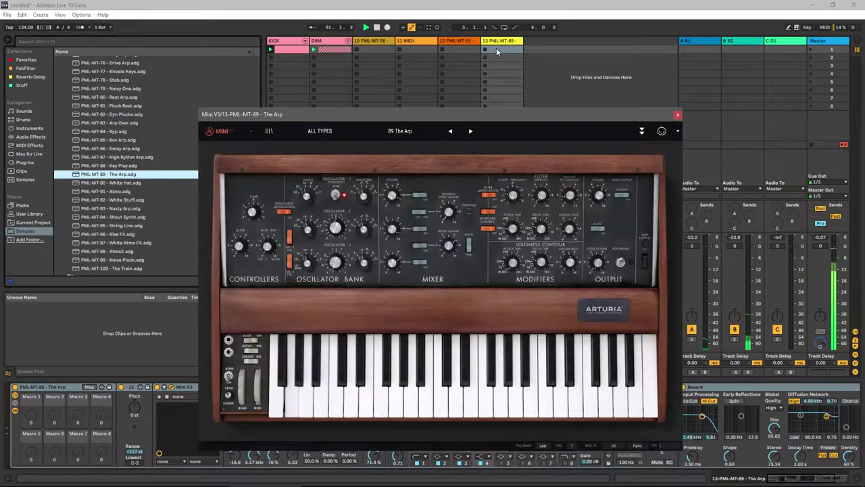
left_click(677, 114)
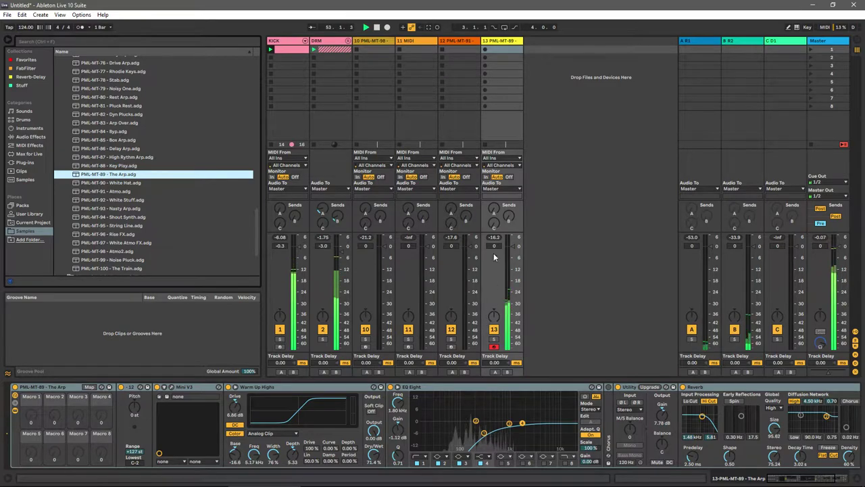
left_click(457, 41)
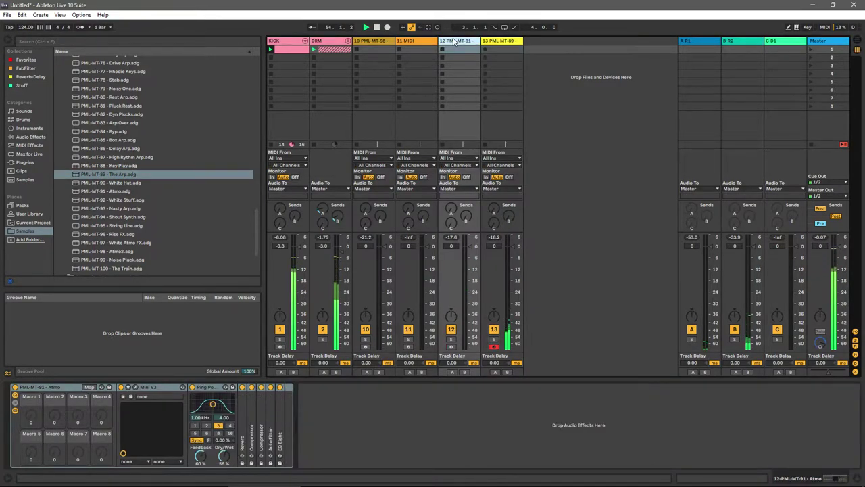
key("Delete")
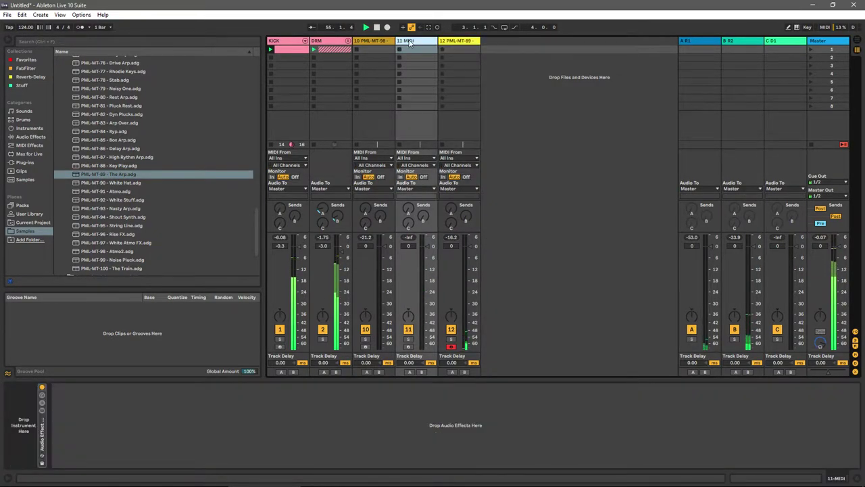
key("Delete")
key("Delete")
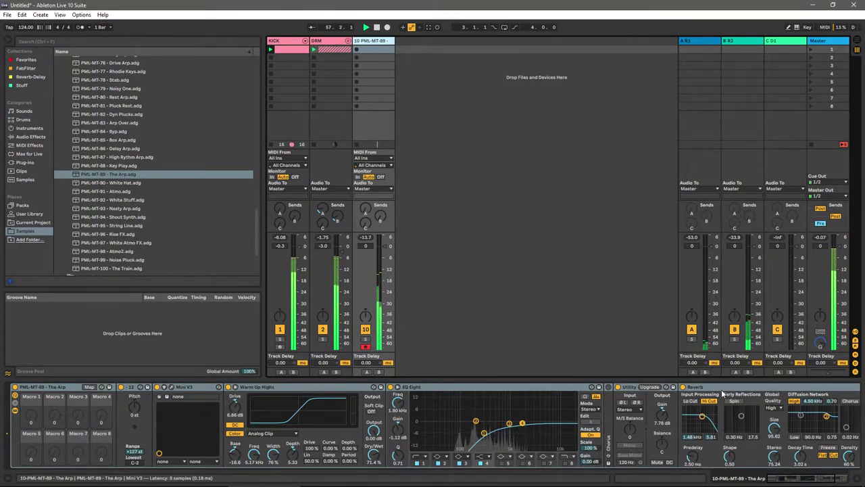
Step: Insert an Arpeggiator before The Arp rack with its rate at 1/16, and lower the track's volume to -2.0 dB
left_click(787, 480)
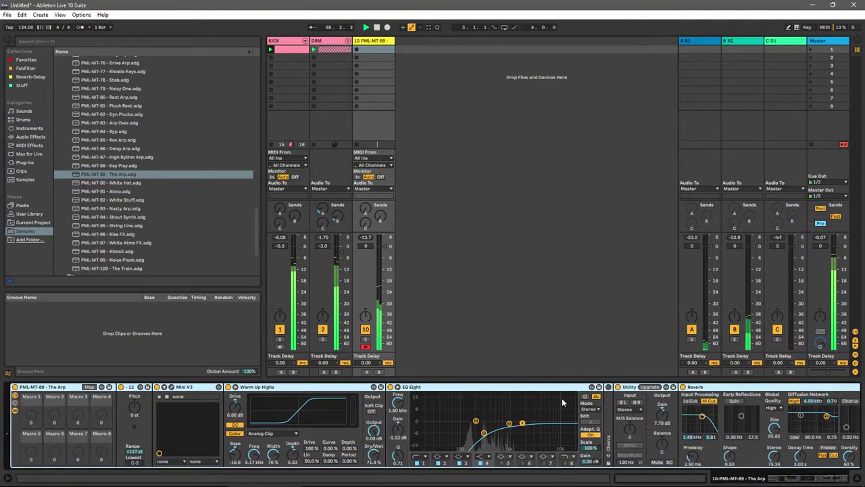
left_click(27, 136)
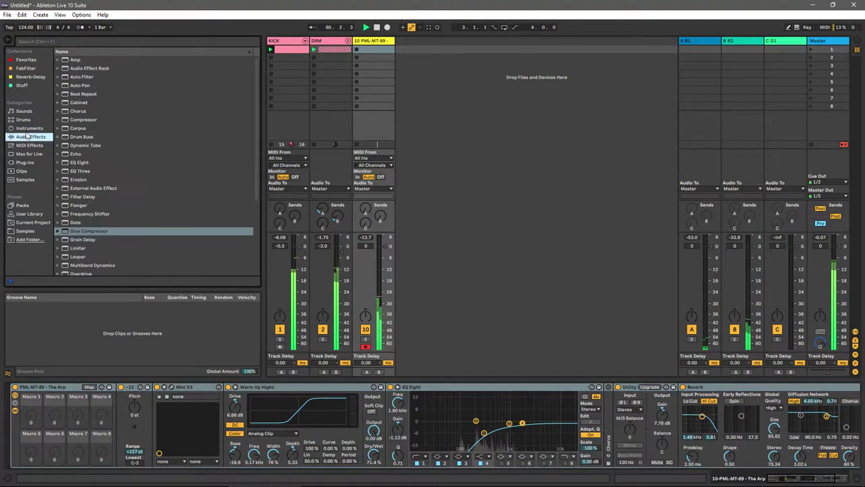
left_click(29, 146)
double_click(83, 61)
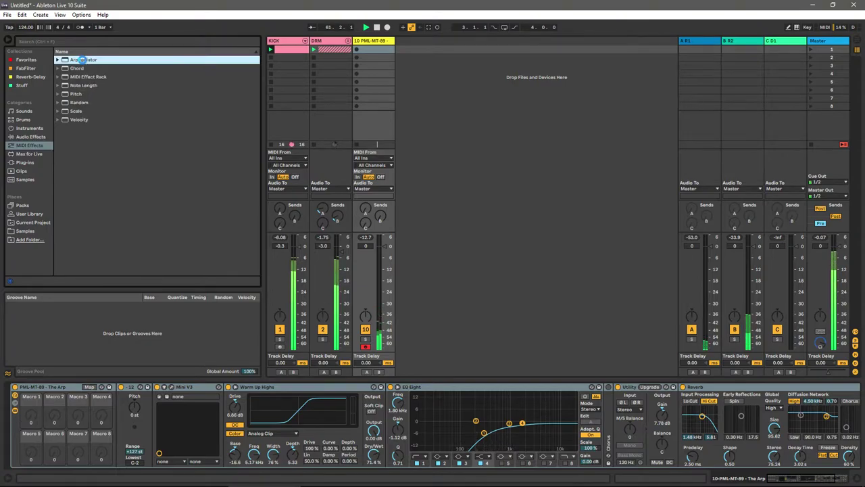
left_click_drag(55, 434, 55, 427)
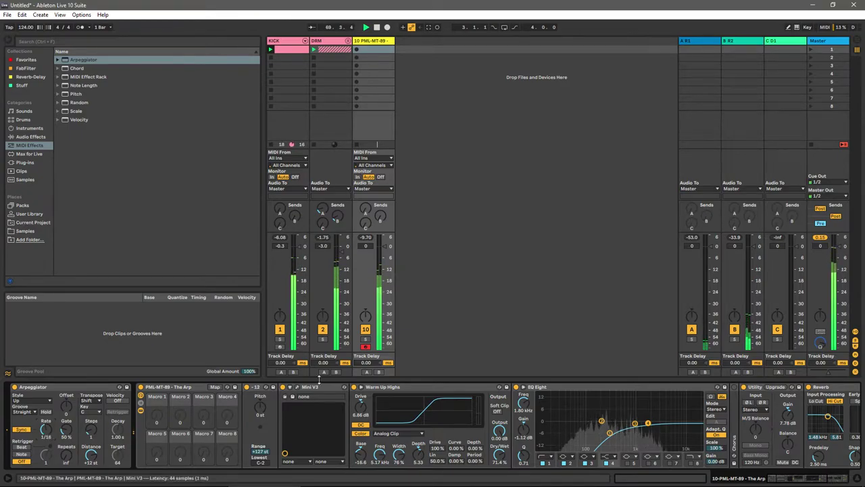
left_click_drag(391, 259, 391, 262)
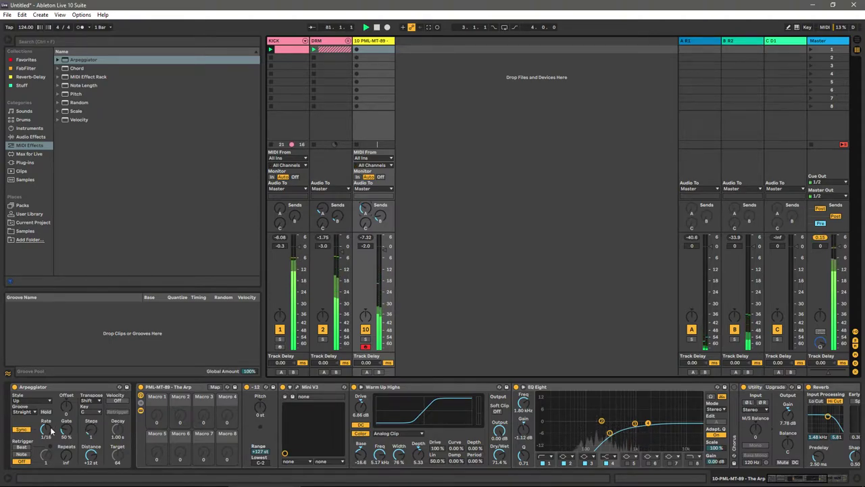
Step: Set the Arpeggiator's style to Chord Trigger and turn the device off
left_click(35, 402)
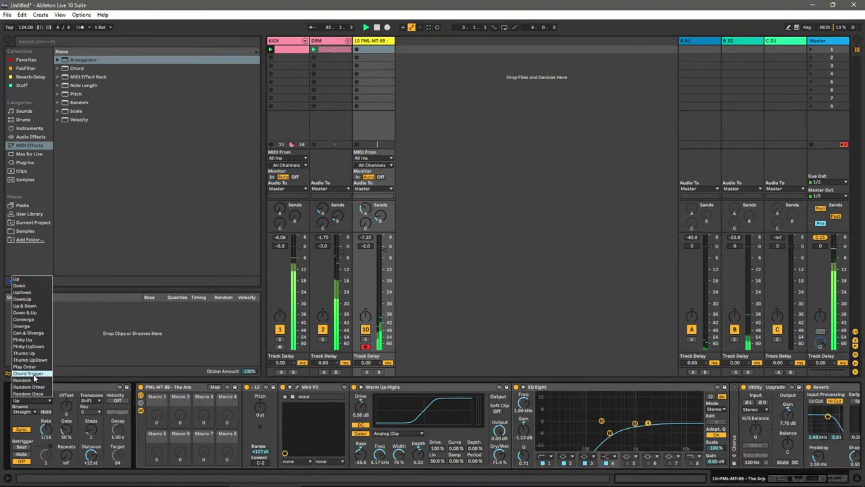
left_click(34, 377)
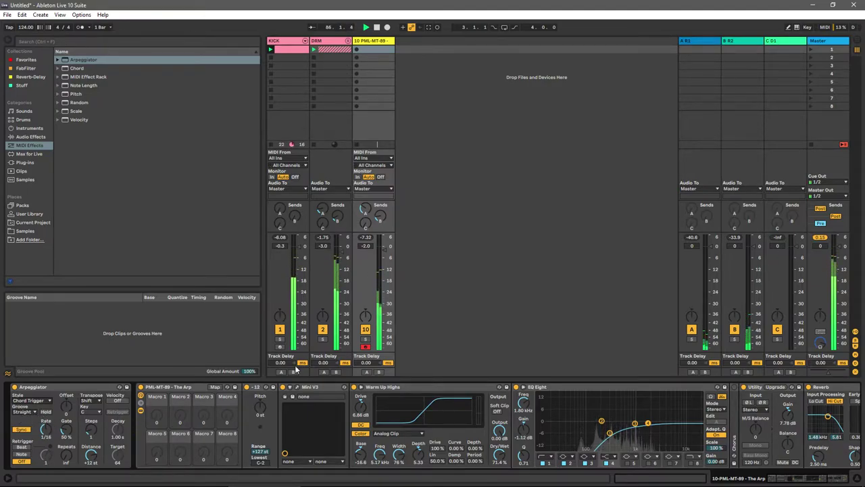
left_click(14, 387)
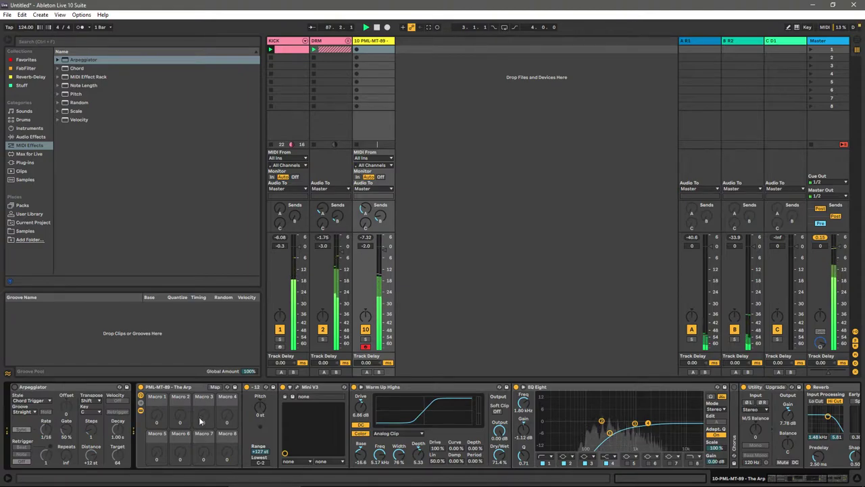
Step: Create a clip in The Arp track's first slot with four rising consecutive 1/16 notes from 1.1.1, ending on E3 and F3
double_click(368, 49)
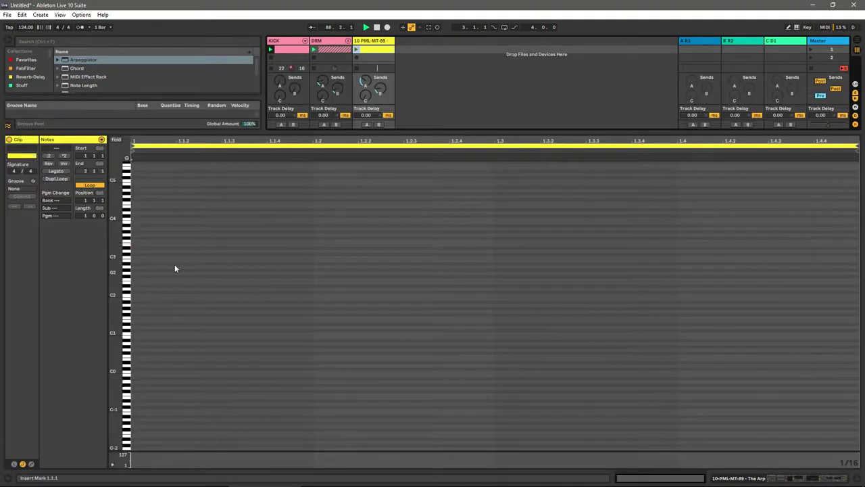
double_click(140, 266)
double_click(182, 251)
double_click(226, 244)
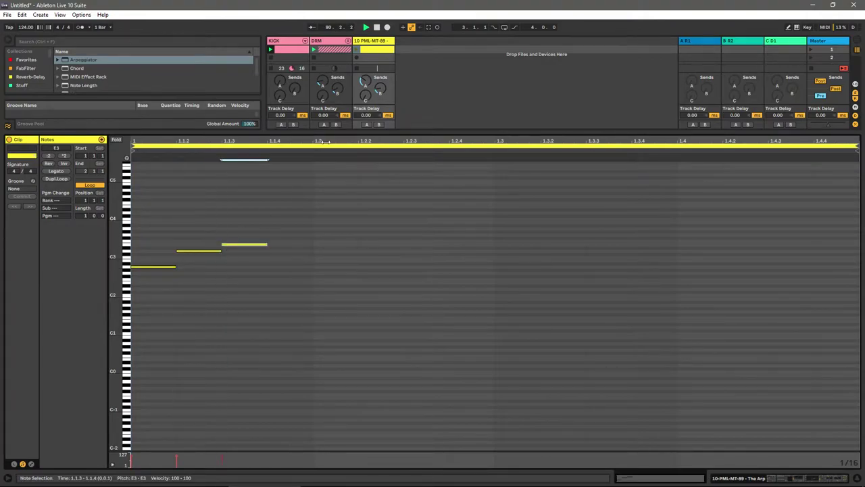
left_click(245, 245)
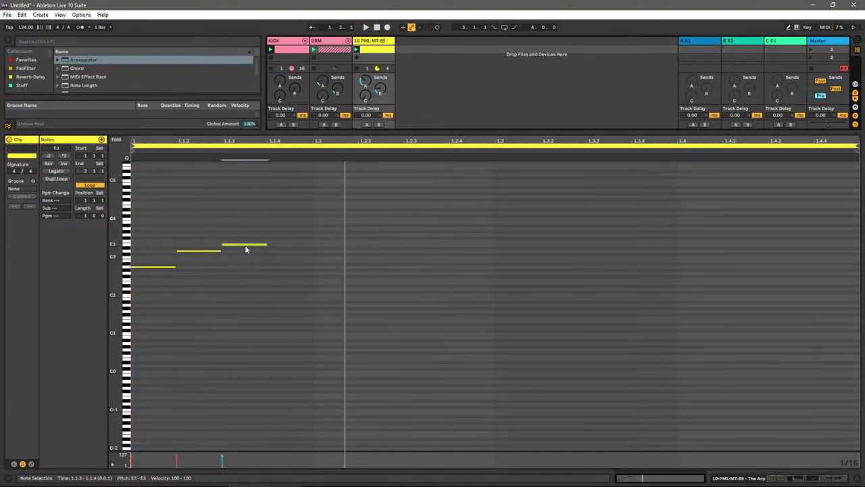
double_click(271, 221)
left_click_drag(290, 223, 286, 244)
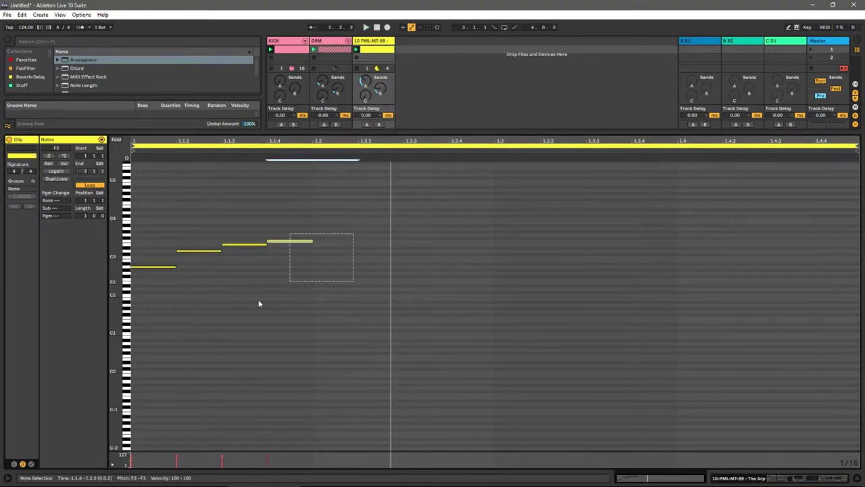
Step: Duplicate the four-note phrase within the clip so the copy starts at 1.2.3, and select the copy's F3 note
left_click_drag(390, 234, 148, 344)
key("ctrl+d")
left_click(513, 285)
left_click_drag(569, 240, 565, 248)
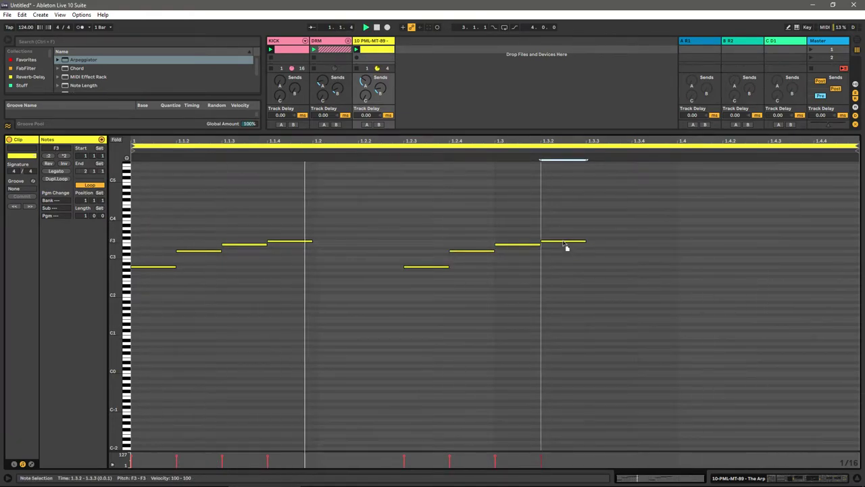
Step: Shorten the clip's loop to end at 1.4.1 and raise The Arp track's volume to -1.0 dB
left_click_drag(857, 146, 678, 154)
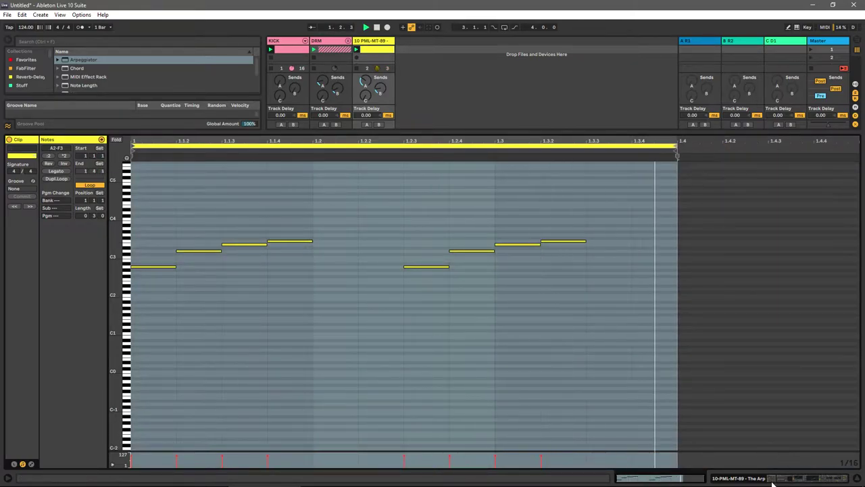
left_click(773, 483)
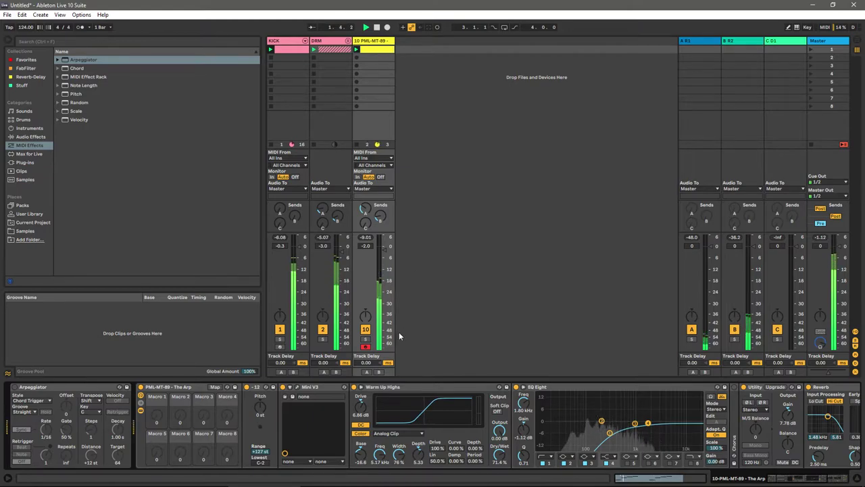
left_click(816, 482)
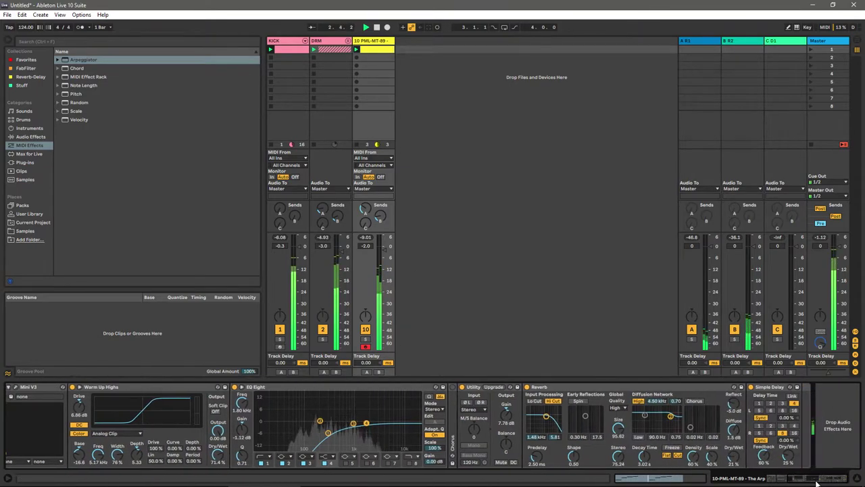
scroll(710, 426, "up", 5)
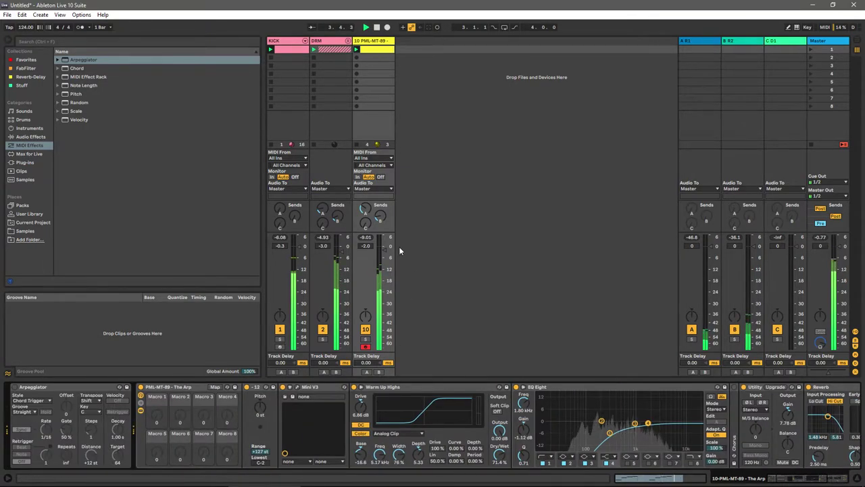
scroll(387, 251, "up", 1)
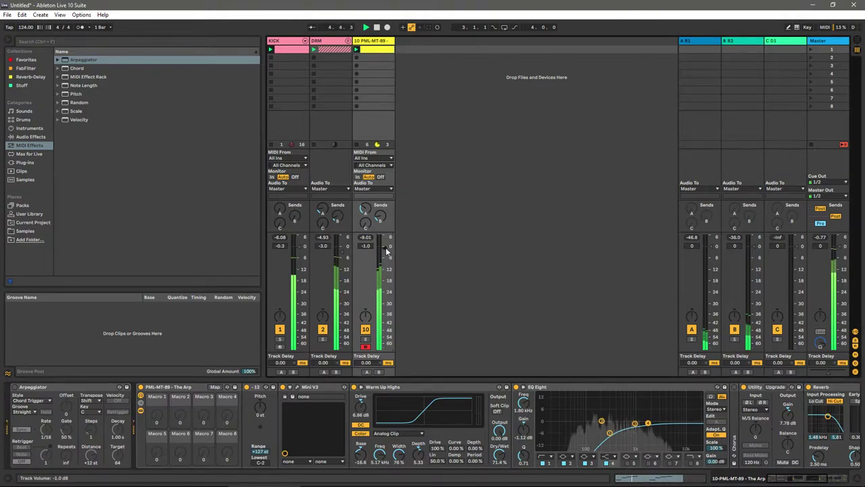
Step: Assign CutOff to the horizontal axis of Mini V3's XY pad and map the CutOff parameter to the rack's Macro 1
left_click(293, 396)
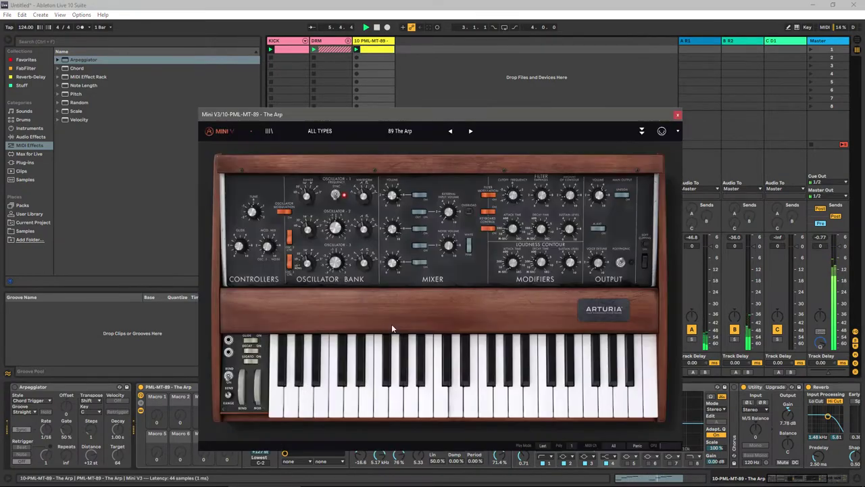
left_click(679, 116)
left_click(298, 462)
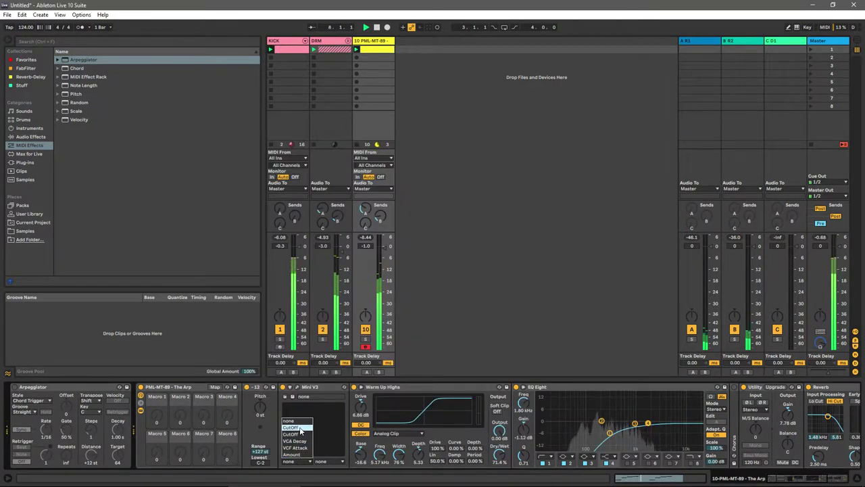
left_click(300, 428)
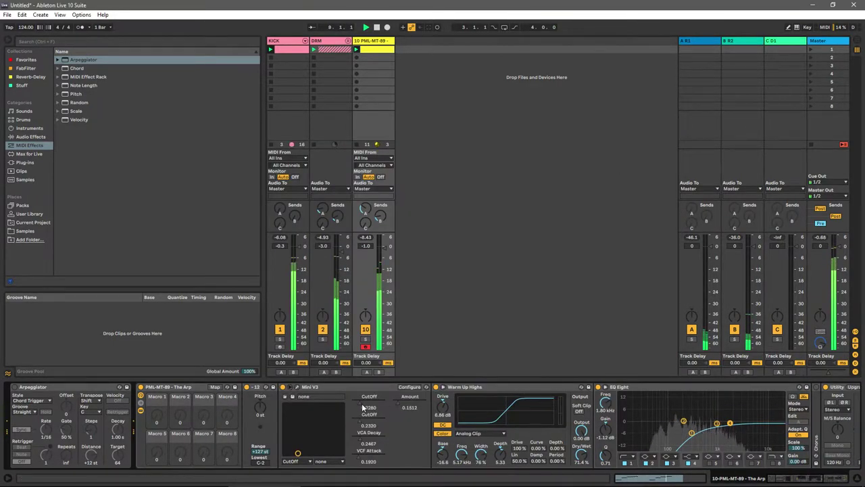
right_click(363, 407)
left_click(376, 354)
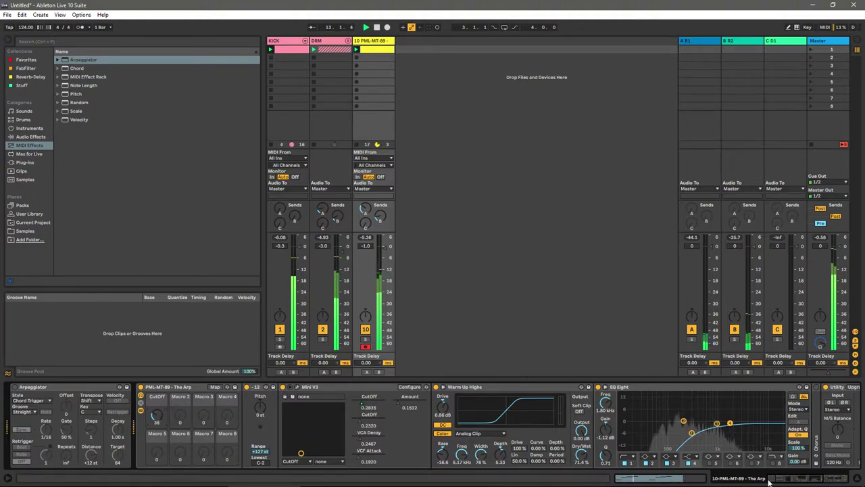
scroll(767, 480, "right", 5)
scroll(606, 473, "left", 5)
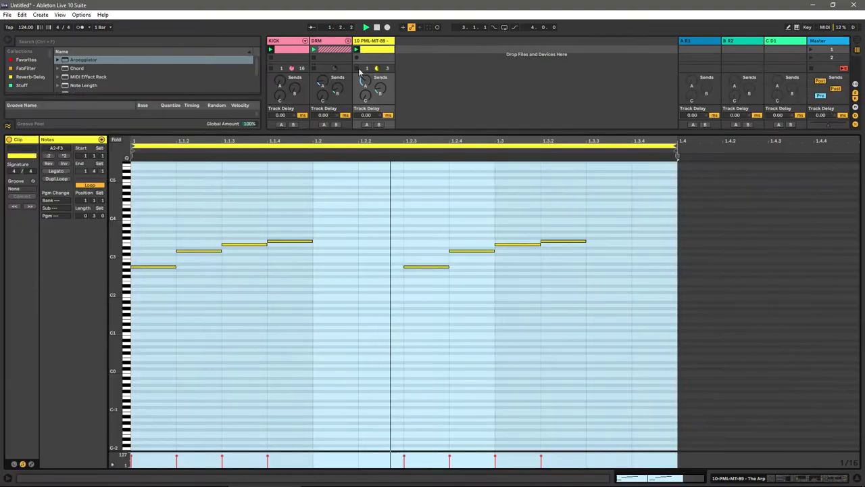
Step: Set The Arp clip's loop length to 4 bars and duplicate the two four-note phrases after the originals
key("shift+Tab")
left_click(85, 216)
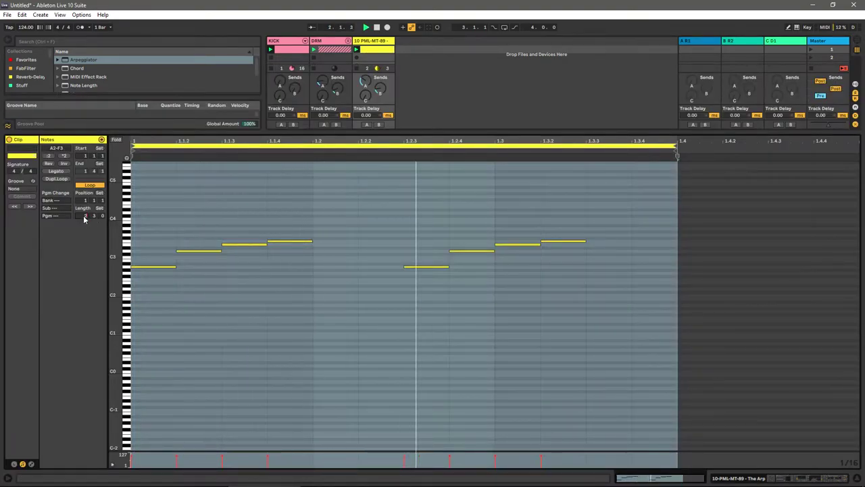
type("4")
key("Return")
left_click(264, 239)
left_click_drag(267, 237, 137, 338)
key("ctrl+d")
left_click(257, 234)
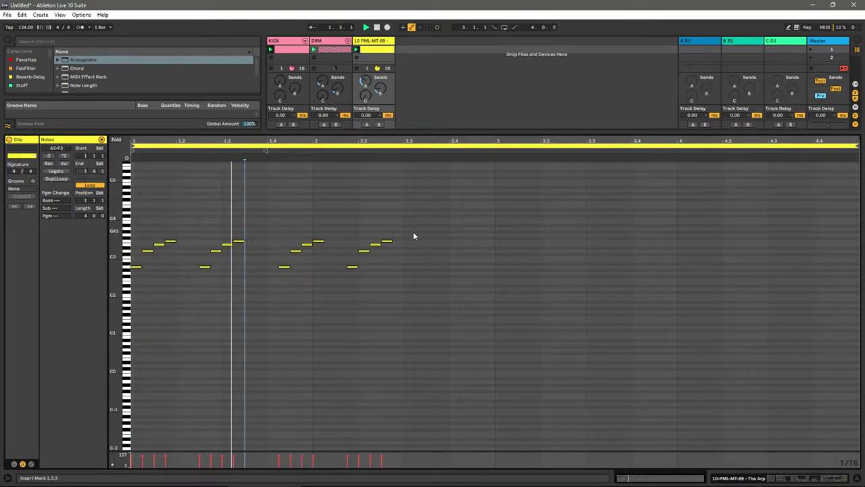
Step: Move the copied phrases one 1/16 earlier to 1.4.1 and duplicate all four phrases so the copy starts at 2.3.1
left_click_drag(404, 240, 283, 270)
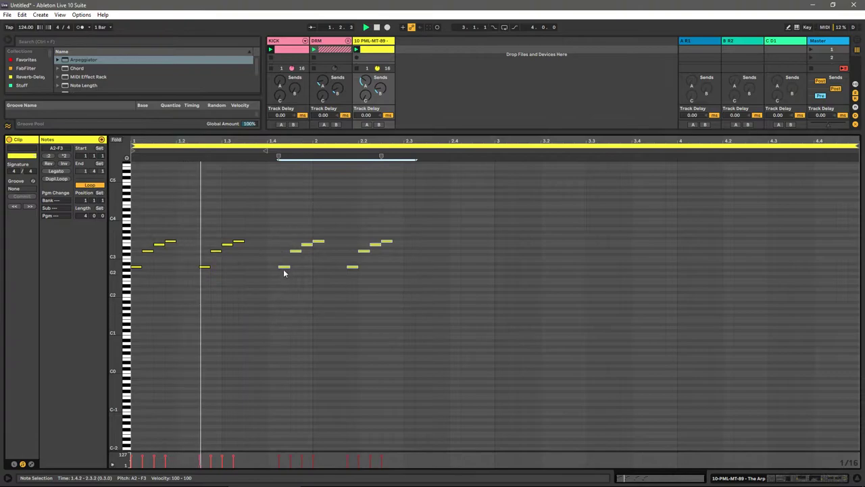
key("Left")
left_click_drag(400, 237, 140, 346)
key("ctrl+d")
left_click(427, 287)
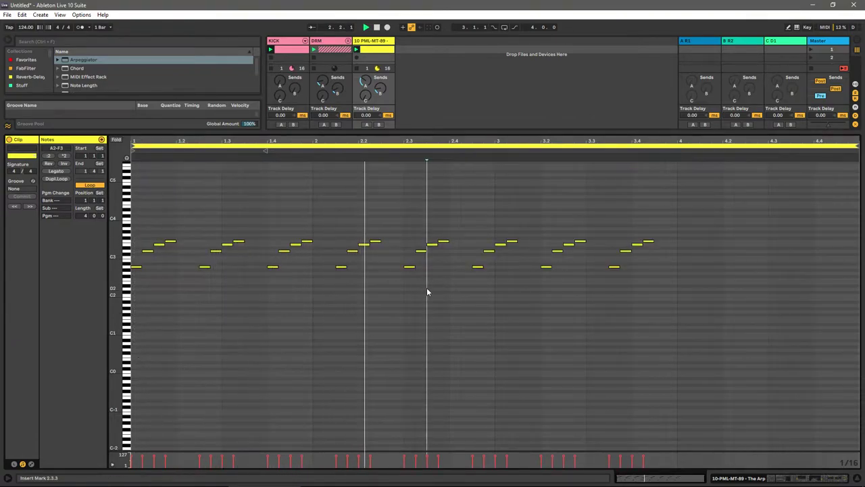
Step: Change the sixth phrase's last two notes to F3 at 3.1.1 and E3 at 3.1.2
left_click(512, 240)
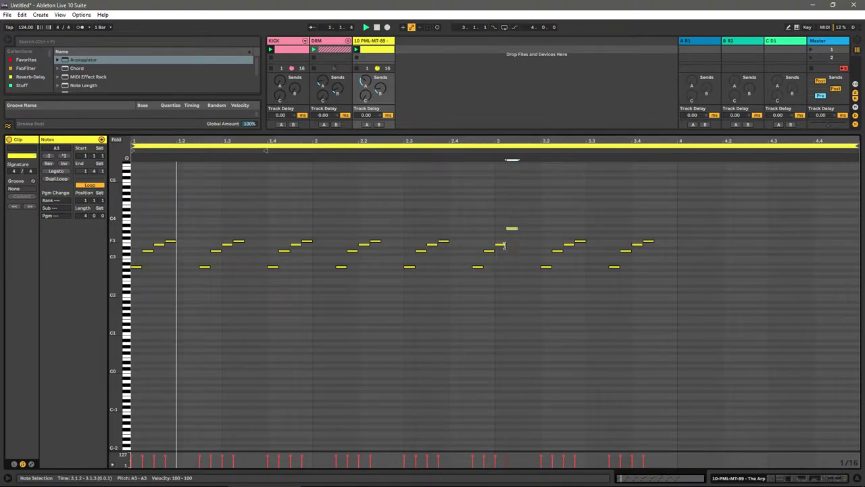
left_click(501, 242)
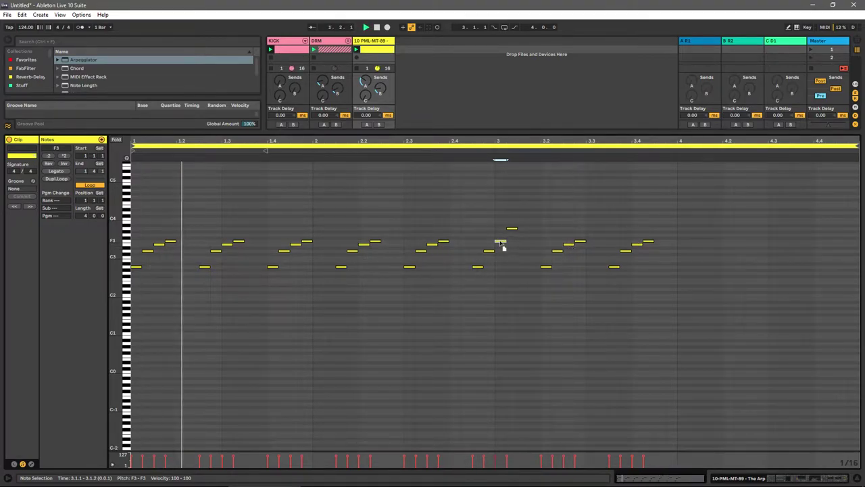
left_click_drag(512, 231, 519, 252)
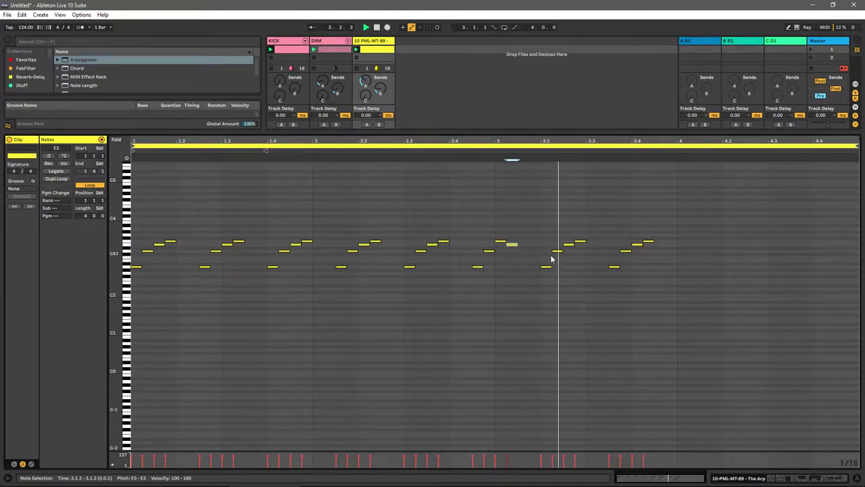
Step: Delete all the copied notes from 1.4.1 onward, leaving only the first two phrases
left_click_drag(228, 245, 243, 248)
left_click_drag(280, 223, 680, 338)
key("Delete")
left_click(272, 266)
key("Delete")
Step: End the first phrase on E3 then F3 and the second on F3 then E3, and set the loop end to 1.4.1
left_click_drag(163, 244, 165, 241)
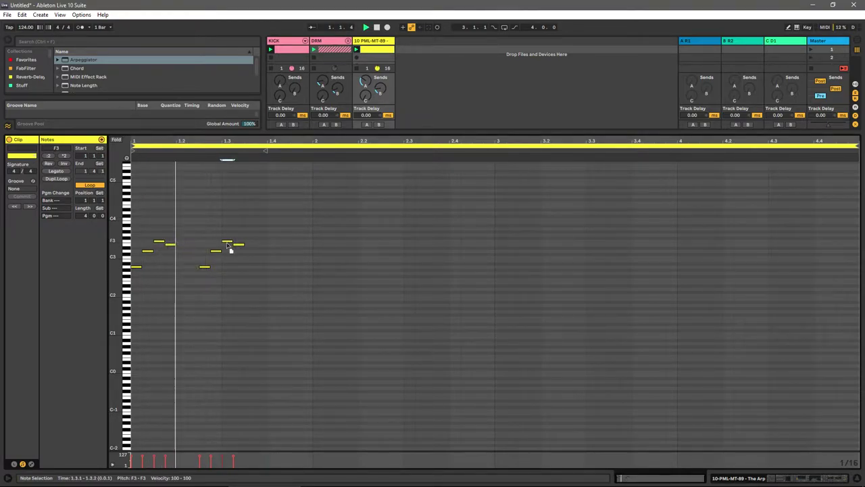
left_click_drag(237, 245, 239, 242)
left_click_drag(159, 242, 171, 242)
left_click_drag(239, 241, 229, 241)
key("shift+Tab")
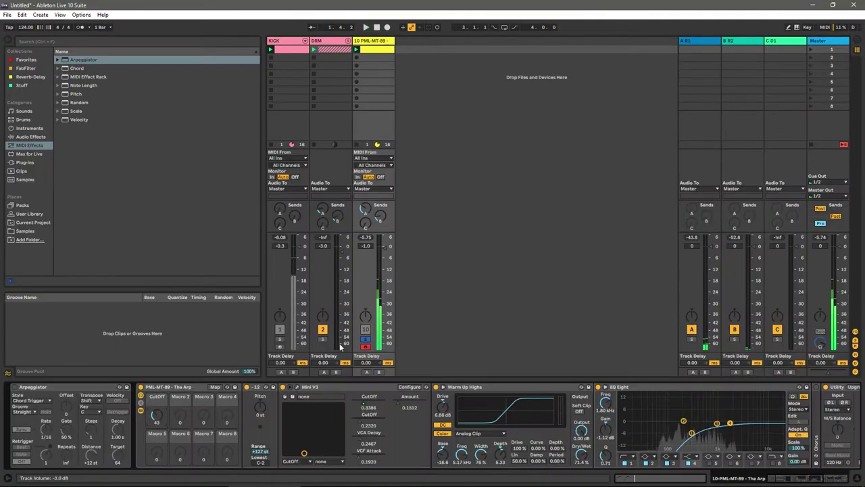
key("shift+Tab")
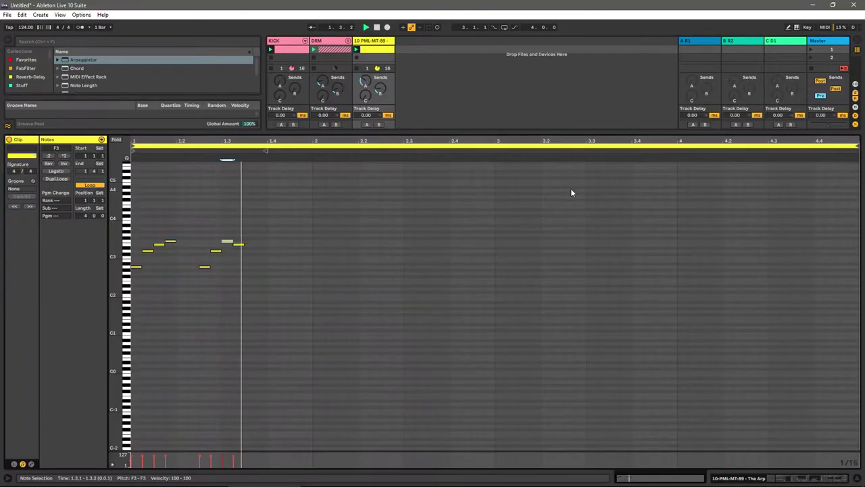
left_click_drag(862, 150, 269, 171)
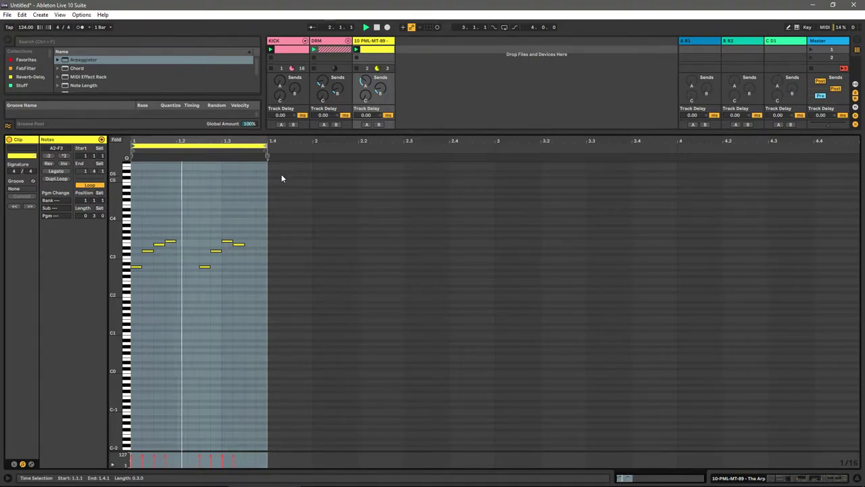
Step: Lower The Arp's CutOff macro to 33 and insert a new MIDI track beside the track
left_click(367, 42)
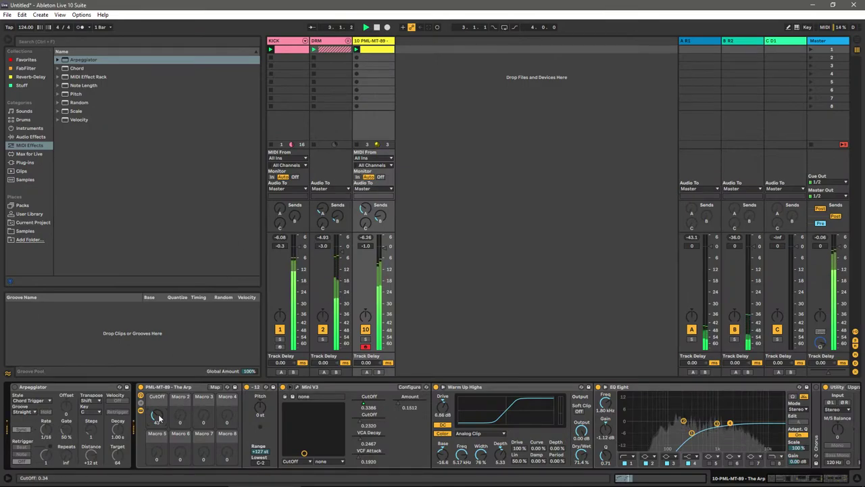
left_click_drag(312, 453, 300, 452)
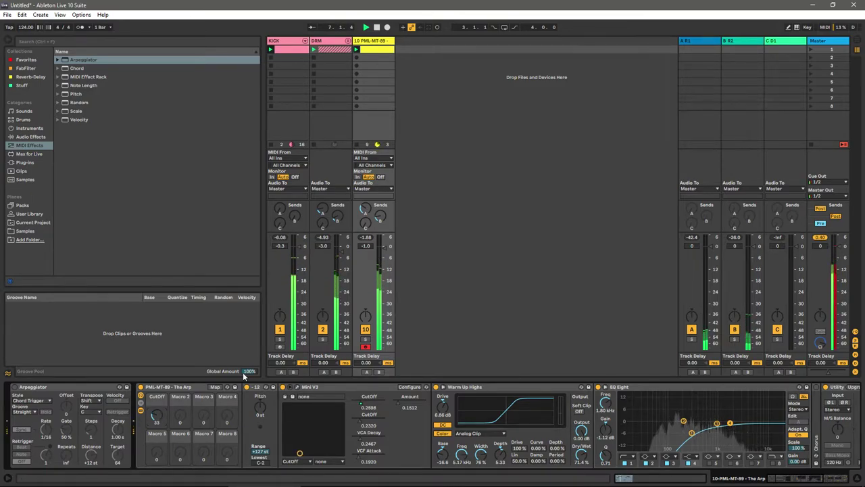
right_click(435, 114)
left_click(445, 123)
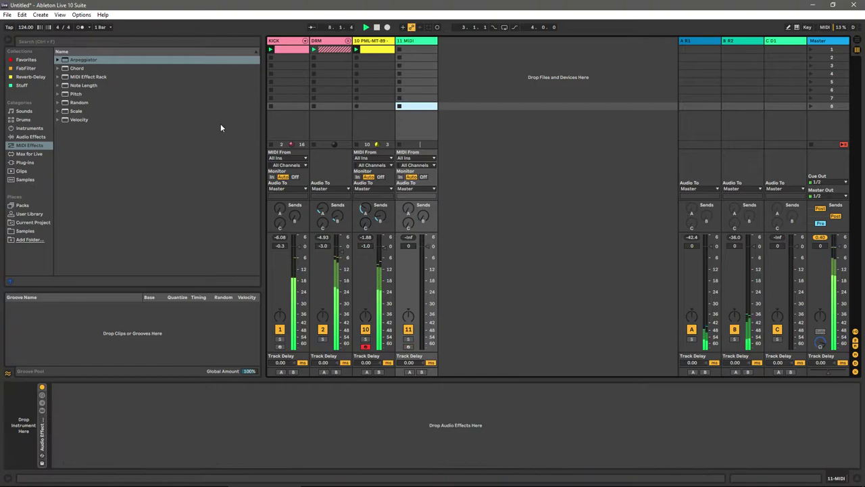
Step: Load the PML-MT-86 - Delay Arp.adg preset from the Samples folder onto a new track and audition it with its Mini V3 window
left_click(29, 128)
left_click(20, 230)
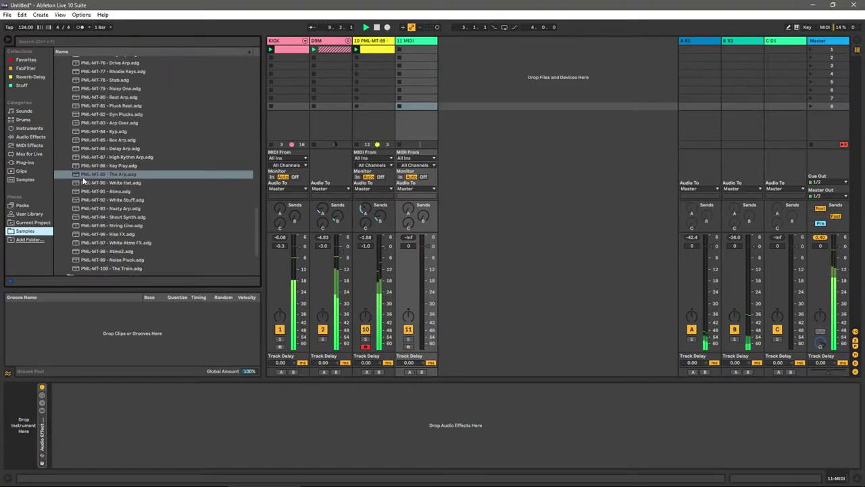
left_click(88, 184)
left_click(98, 149)
left_click_drag(91, 152, 454, 111)
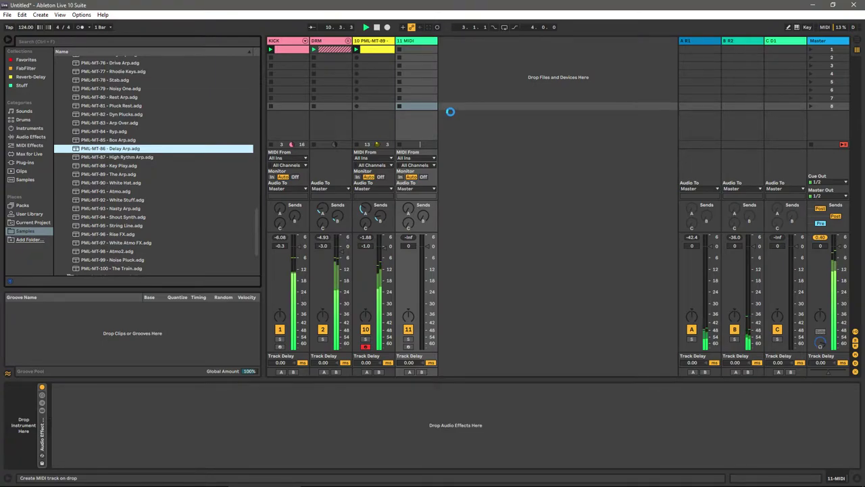
left_click_drag(450, 110, 473, 373)
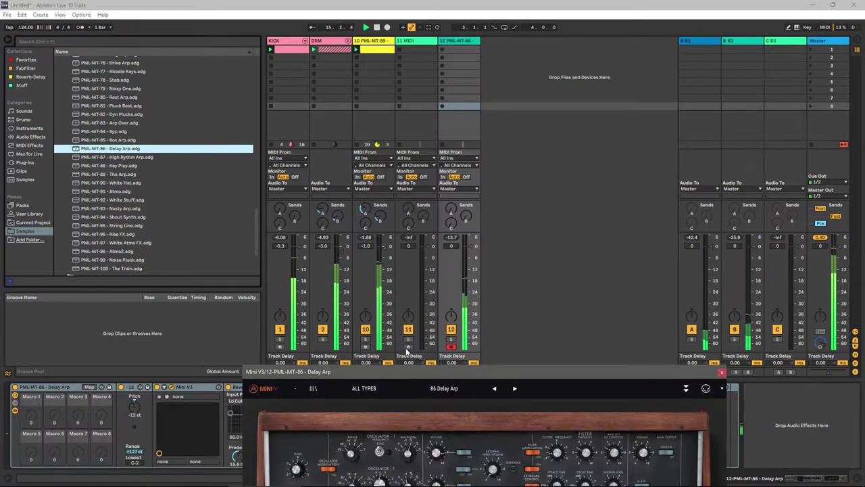
left_click_drag(492, 370, 485, 293)
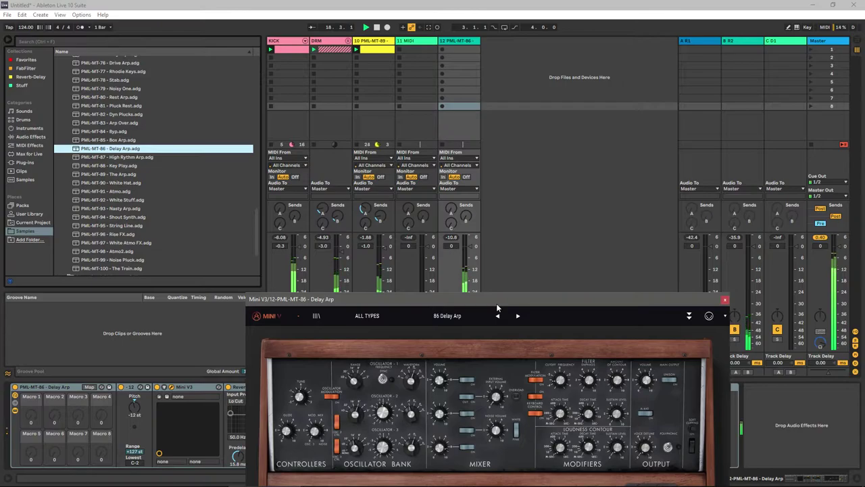
left_click_drag(496, 303, 494, 146)
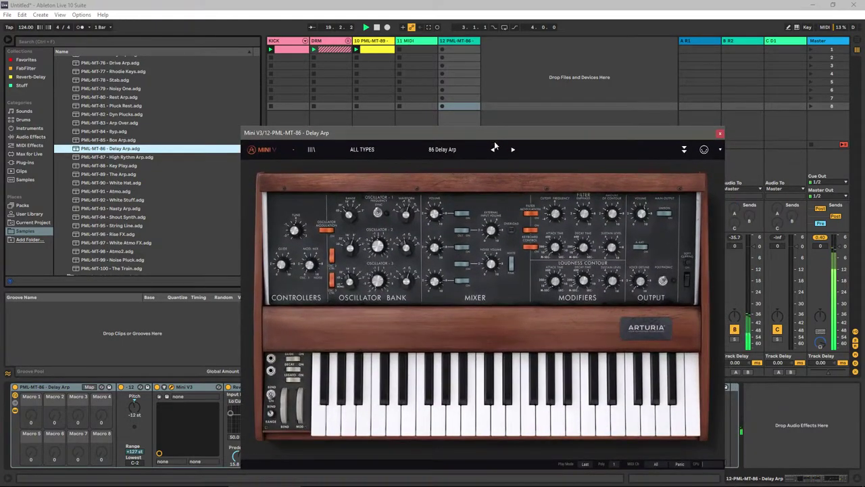
left_click(719, 135)
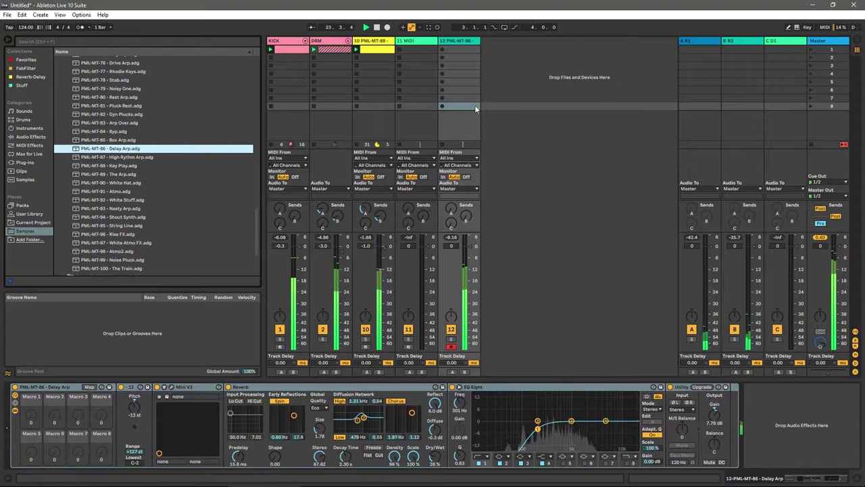
Step: Load the PML-MT-85 - Box Arp.adg preset onto a new track and delete the Delay Arp track
left_click_drag(107, 142, 540, 130)
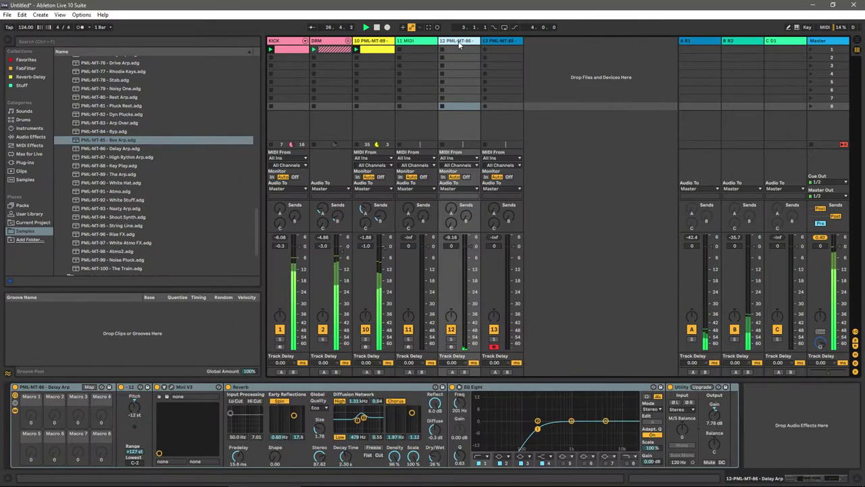
key("Delete")
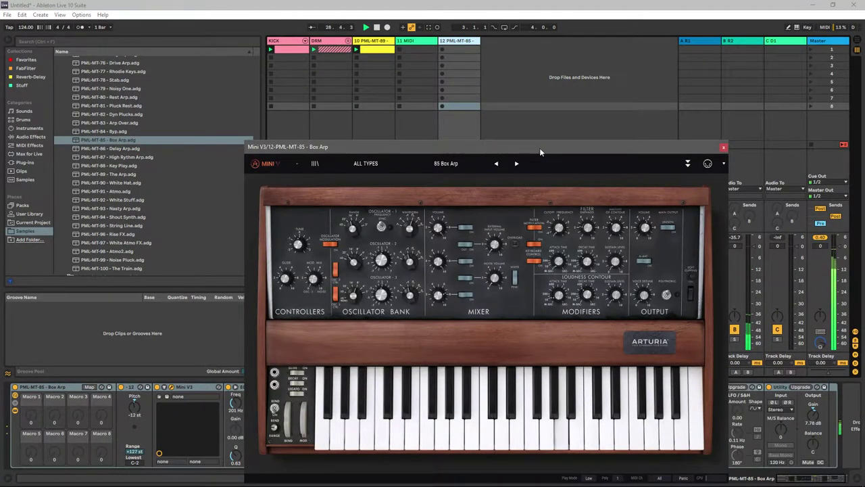
left_click(723, 147)
Step: Load the PML-MT-67 - Mid Lead.adg preset onto a new track and delete the Box Arp track
scroll(224, 136, "up", 3)
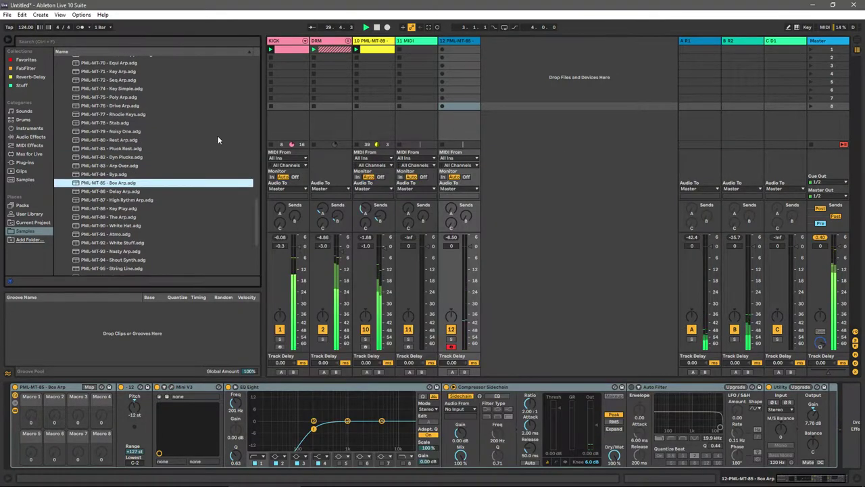
scroll(145, 122, "up", 3)
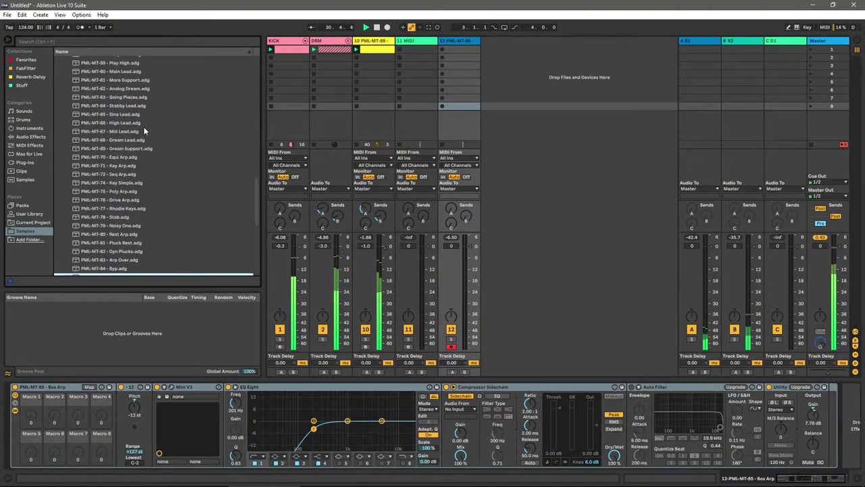
left_click(124, 115)
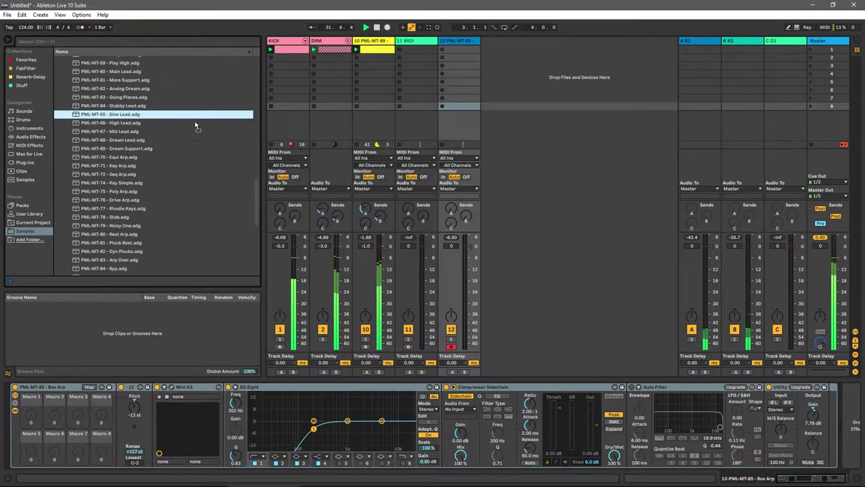
left_click(162, 132)
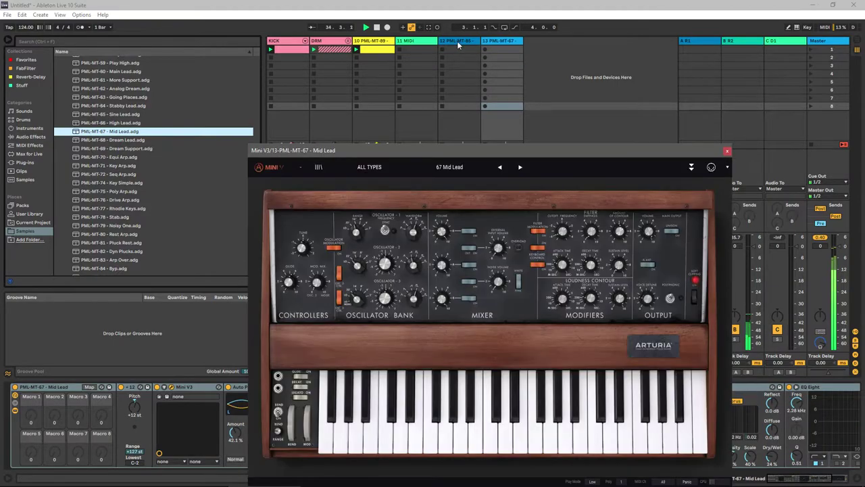
left_click(457, 40)
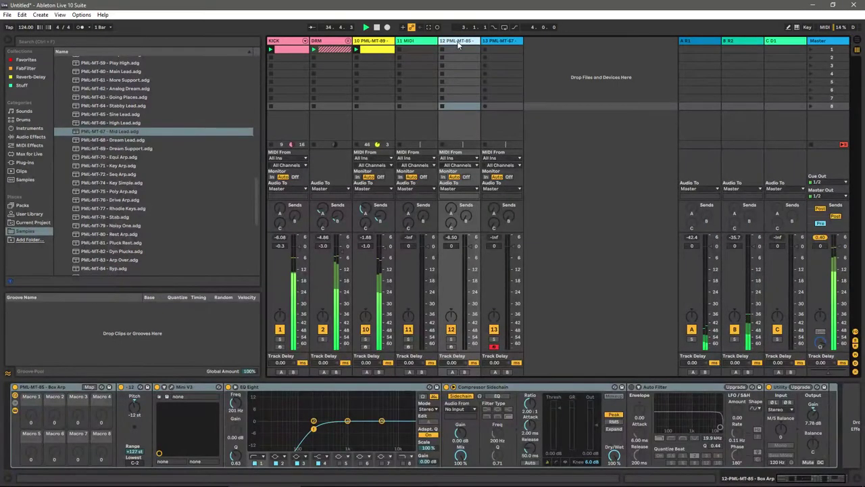
key("Delete")
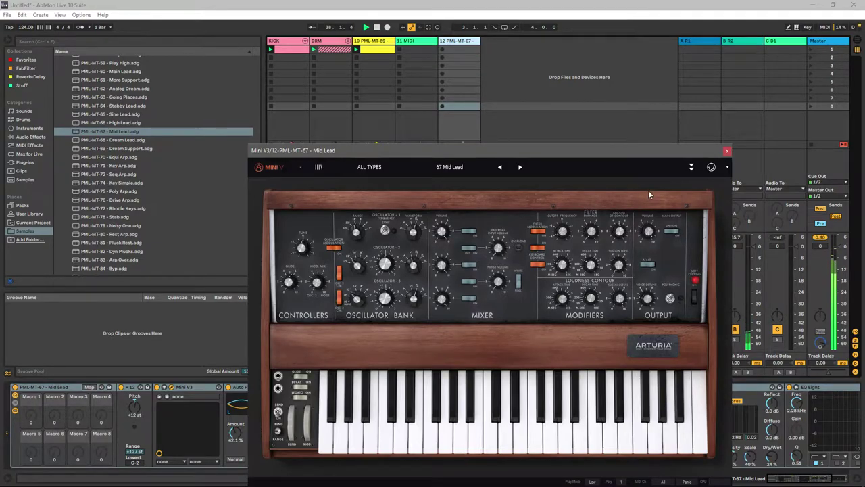
Step: Delete the Mid Lead track, then audition the PML-MT-66 - High Lead.adg preset on a new track and delete that track too
left_click(727, 151)
key("Delete")
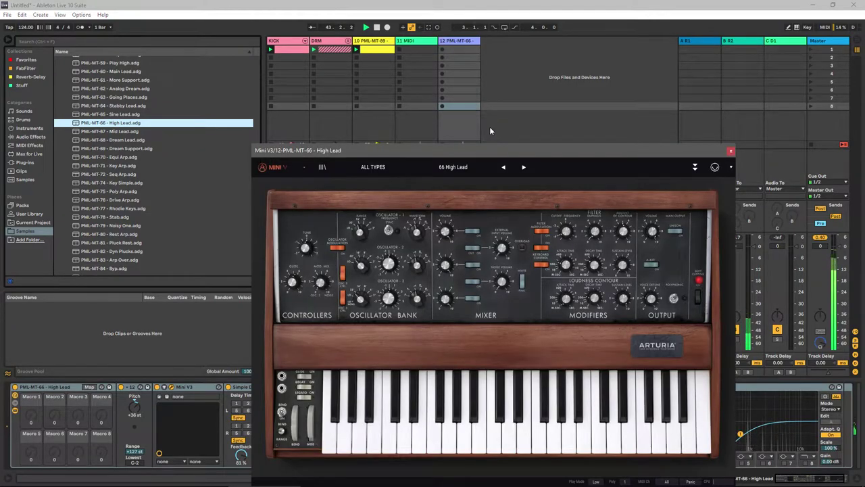
left_click(730, 151)
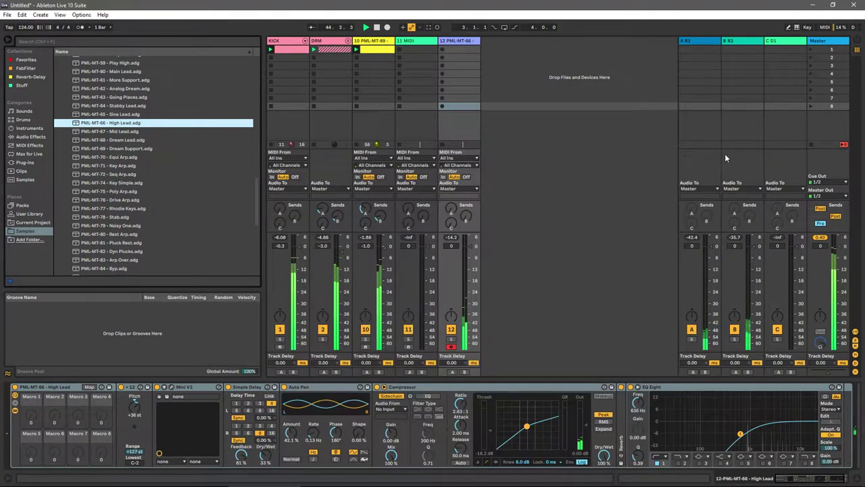
left_click(463, 42)
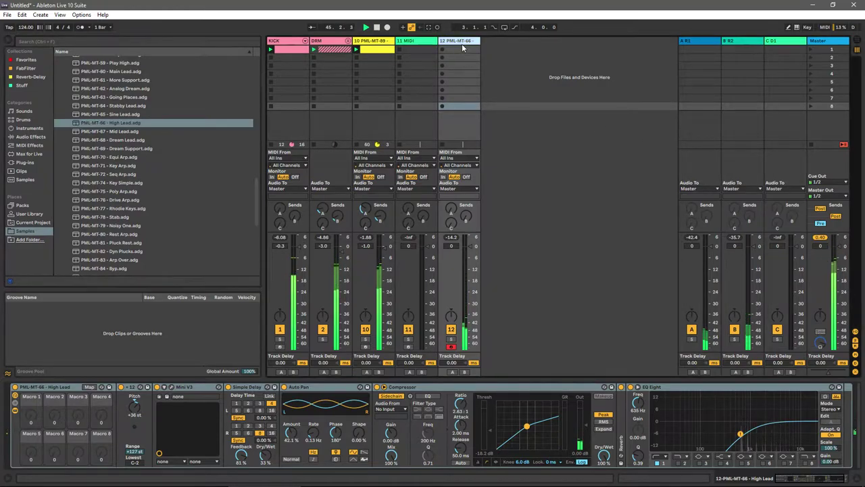
key("Delete")
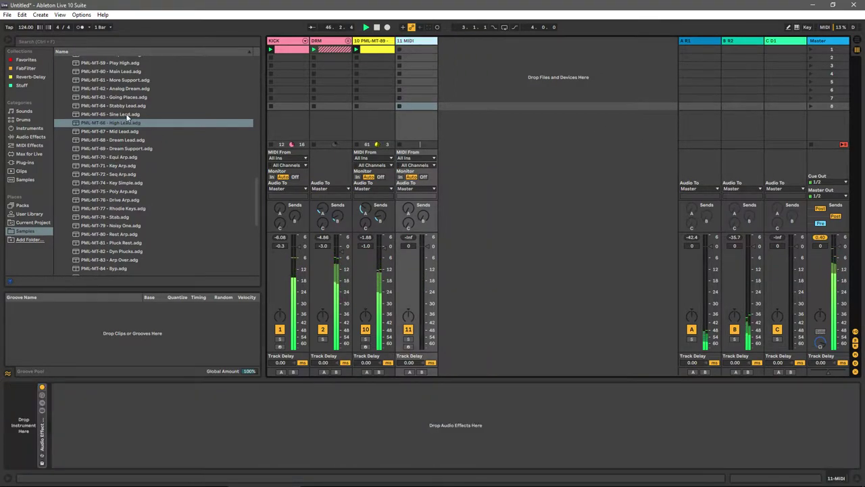
Step: Load the PML-MT-60 - Main Lead.adg preset onto a new track and audition it with its Mini V3 window
scroll(127, 117, "up", 2)
key("Up")
key("Up")
key("Up")
key("Up")
key("Up")
key("Up")
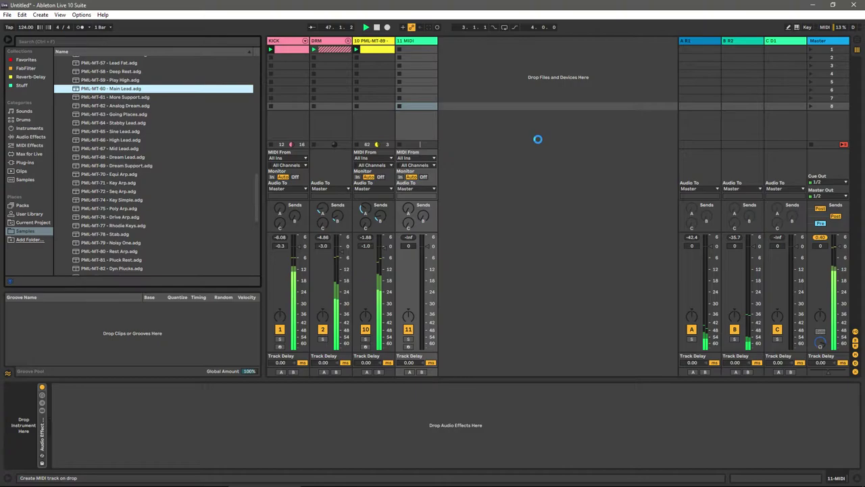
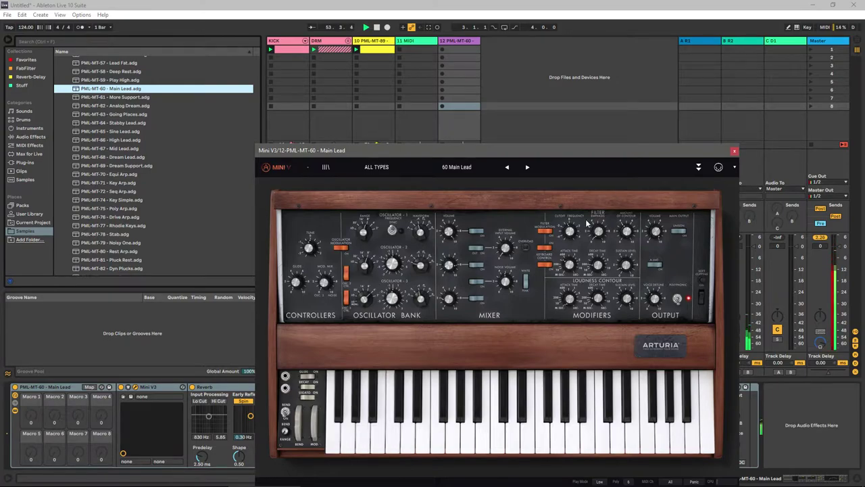
left_click(734, 150)
Step: Solo The Arp, the empty MIDI track and the Main Lead track, and briefly restart playback
left_click(408, 340)
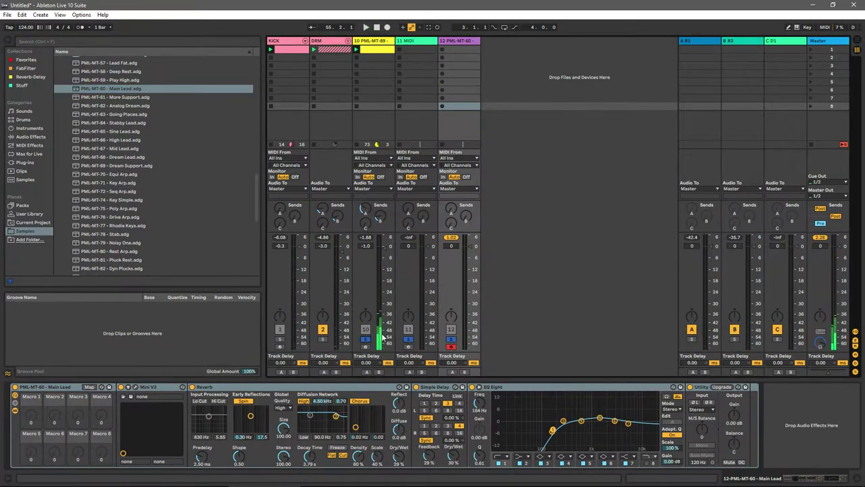
key("space")
key("space")
Step: Create a MIDI clip in the Main Lead track's first slot and draw a D3 note from 1.1.1 to 1.4.1
left_click(458, 50)
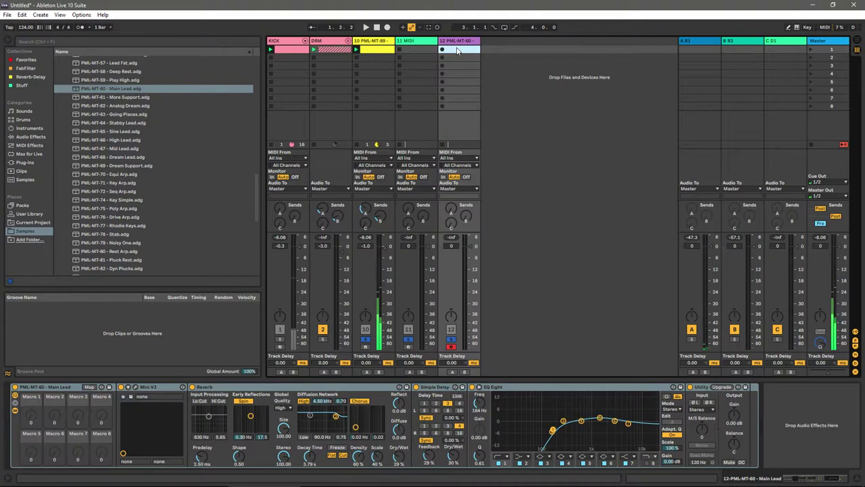
double_click(457, 50)
double_click(137, 275)
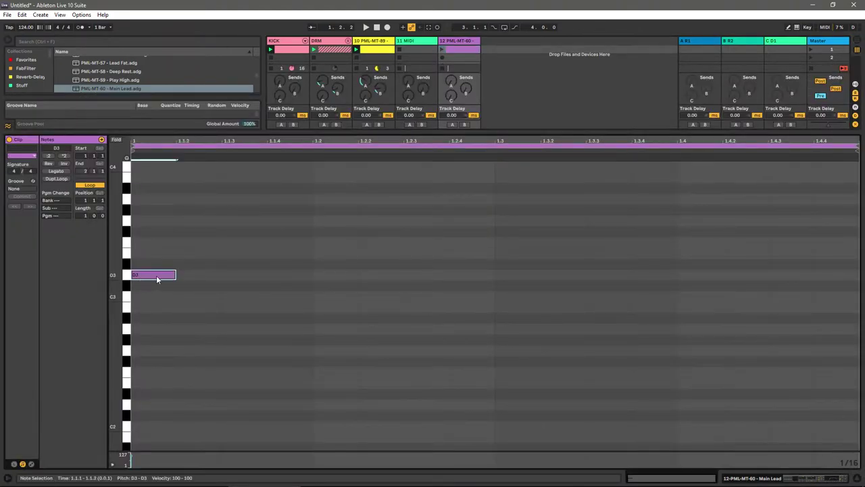
left_click_drag(177, 275, 676, 274)
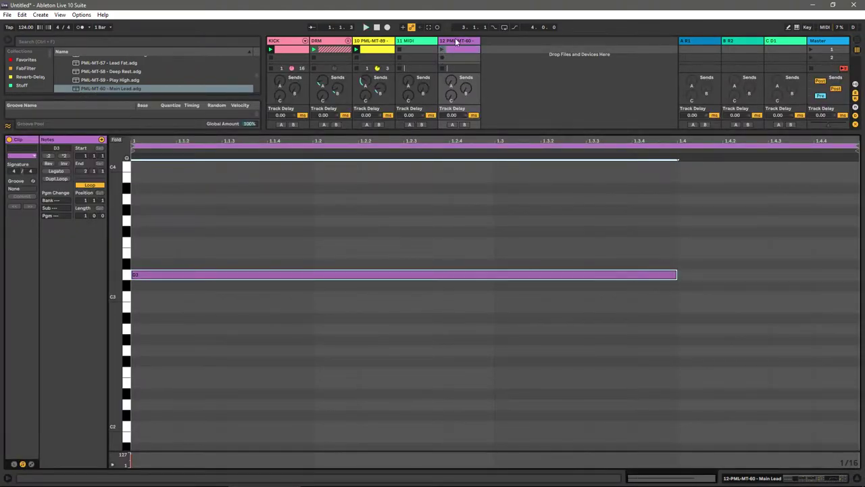
Step: Move the Main Lead track ahead of the empty MIDI track and launch its clip with a loop length of 8 bars
left_click_drag(443, 41, 402, 41)
left_click(400, 51)
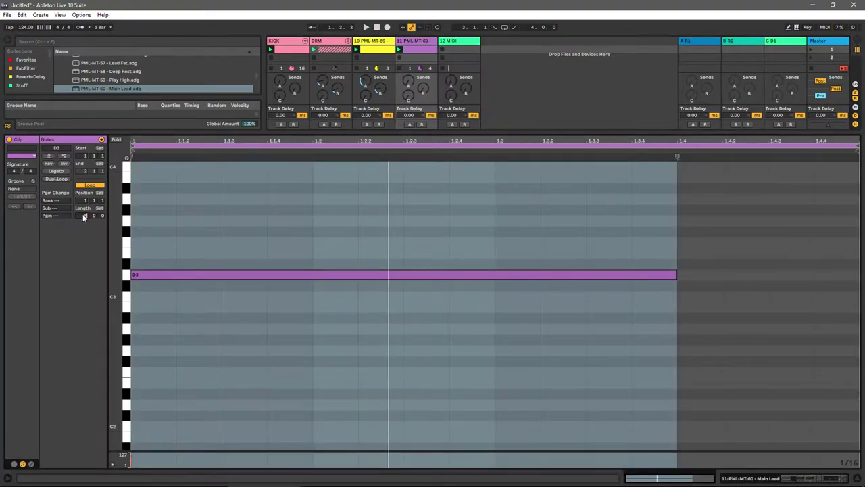
left_click_drag(83, 217, 83, 189)
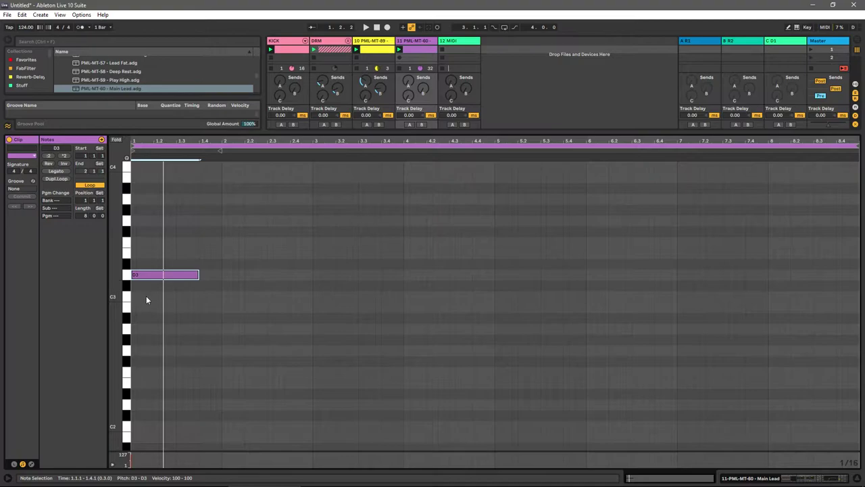
Step: Add an E3 note from 1.1.3 and an F3 note from 1.2.1, both ending at 2.1.1, with the metronome switched on
left_click_drag(142, 252, 221, 254)
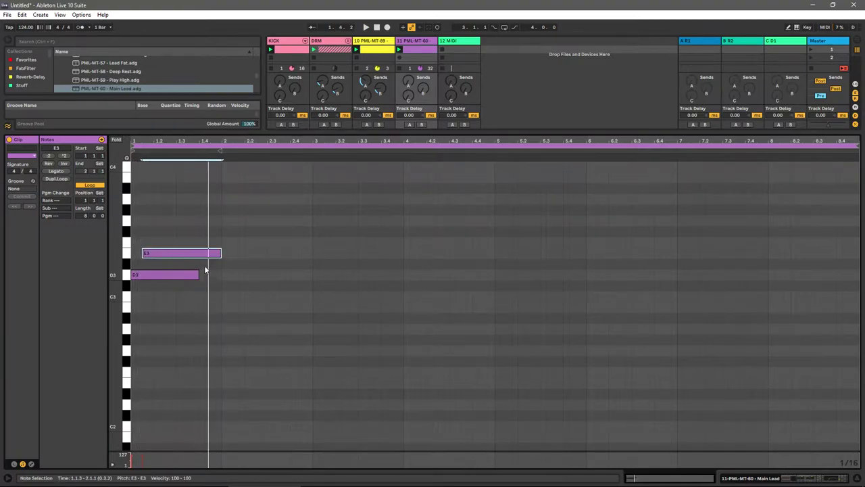
left_click(80, 27)
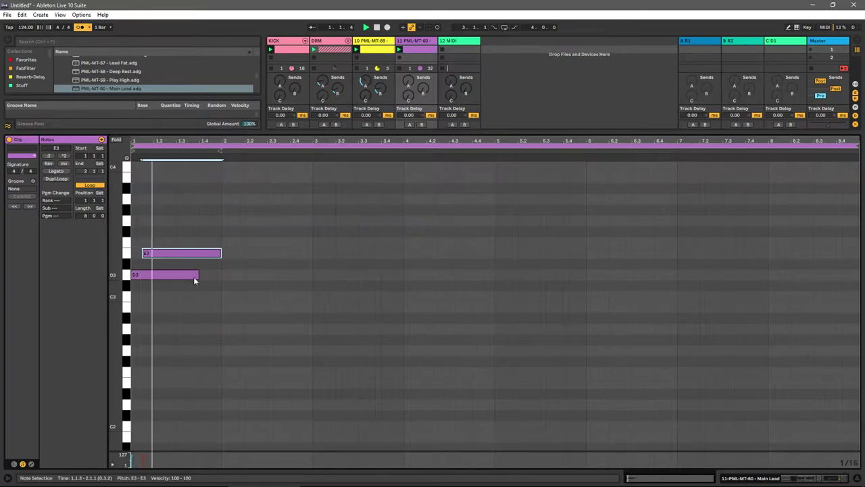
double_click(157, 241)
left_click_drag(160, 242, 222, 243)
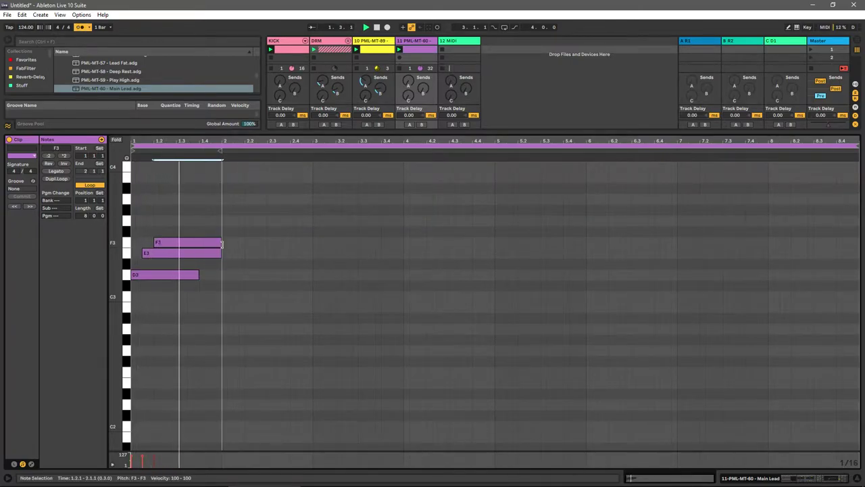
Step: Change the note ends so D3 lasts until 5.1.1, F3 until 4.4.1 and E3 only until 1.3.1
left_click_drag(226, 160, 380, 276)
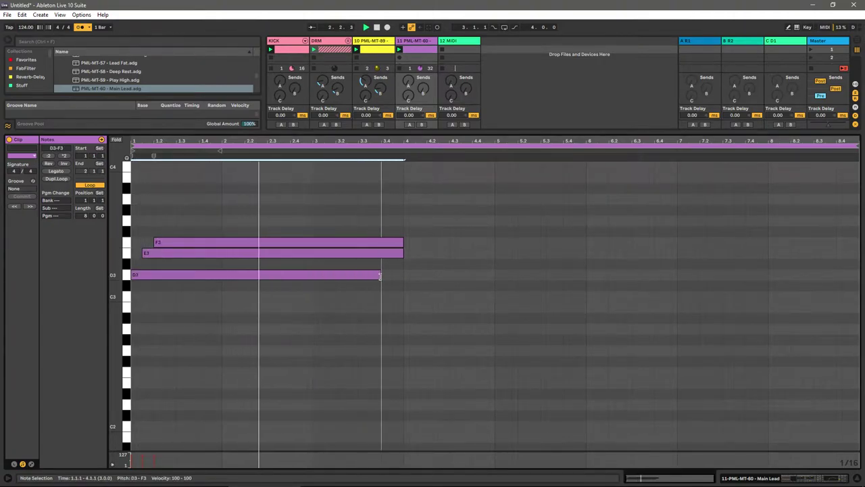
left_click(413, 283)
left_click_drag(399, 234, 176, 254)
left_click(400, 287)
left_click_drag(397, 275, 495, 277)
left_click_drag(420, 243, 473, 248)
Step: Add short G3 and A3 notes at 4.4.1 and 4.4.3, and a long B2 note from 5.1.1 to 9.1.1
double_click(475, 221)
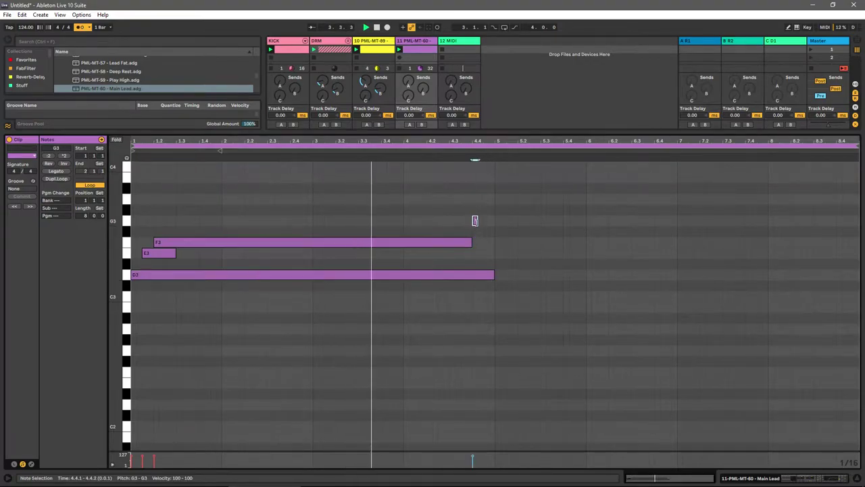
double_click(484, 198)
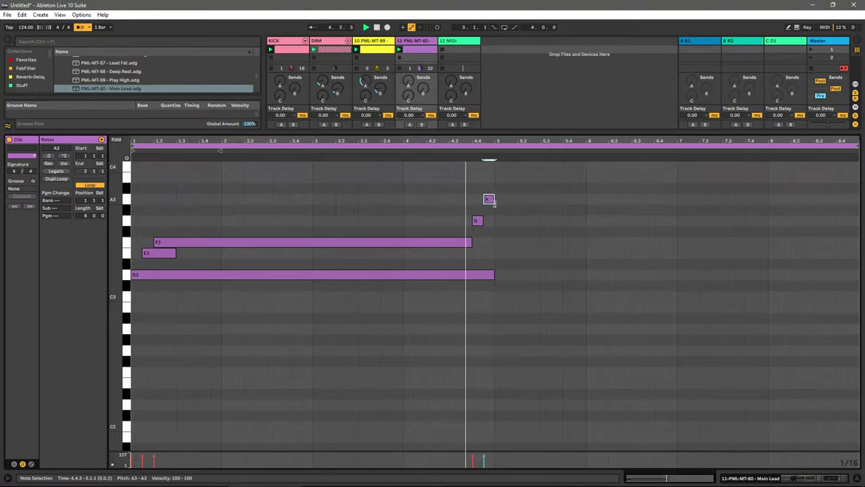
double_click(496, 307)
left_click_drag(500, 308, 859, 315)
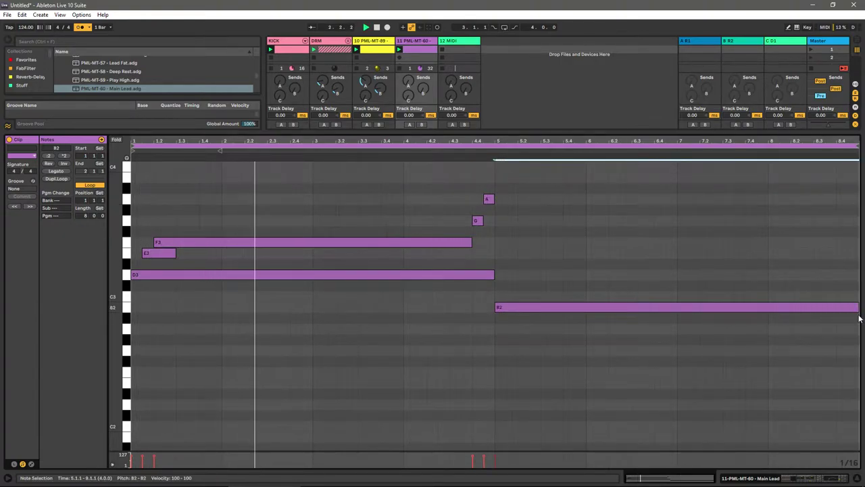
Step: Add a one-sixteenth E3 note at 5.1.2 and a long F3 note from 5.1.3 to 9.1.1
left_click(500, 257)
double_click(502, 253)
double_click(508, 242)
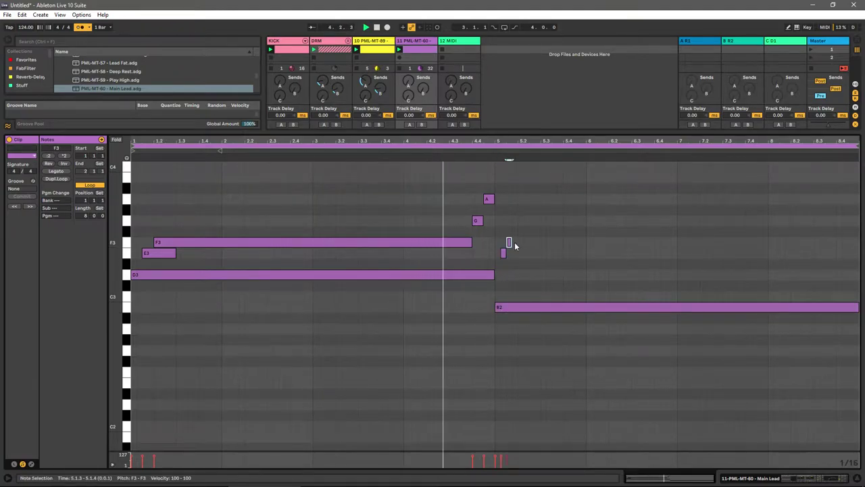
left_click_drag(511, 242, 592, 242)
left_click_drag(640, 254, 857, 248)
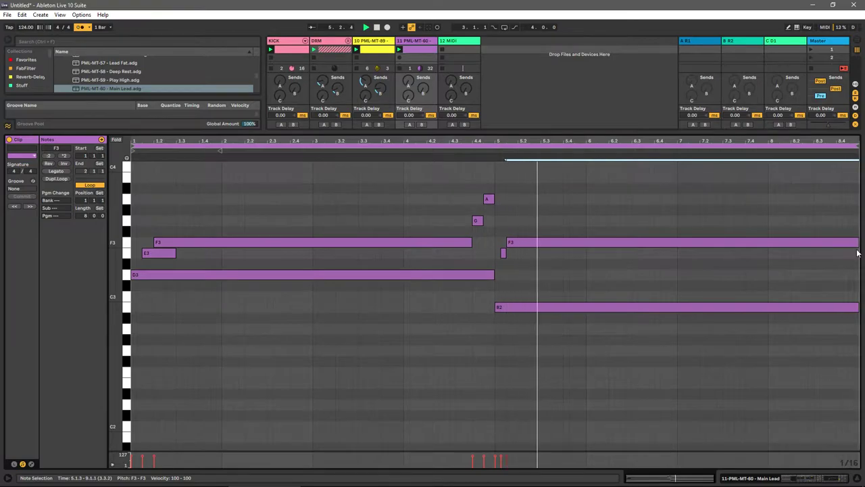
Step: Repitch the second phrase: the long B2 to A2, the long F3 to E3 and the short note between them to C3
left_click_drag(504, 254, 505, 276)
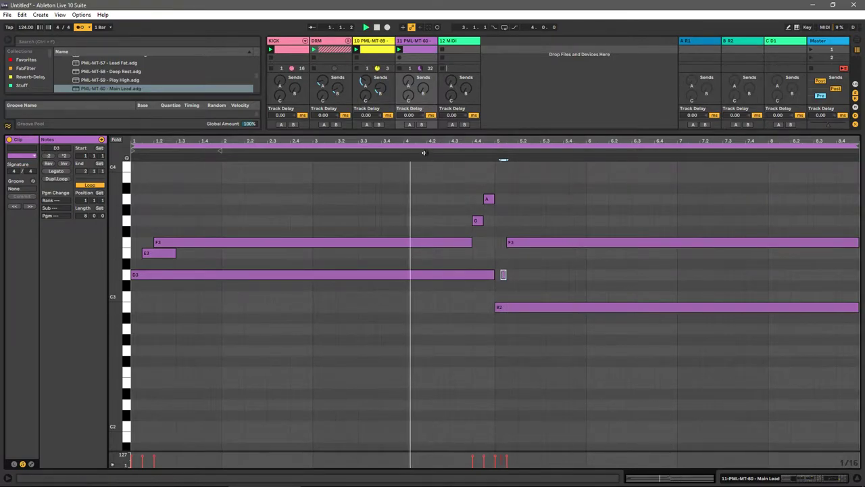
left_click_drag(508, 307, 514, 332)
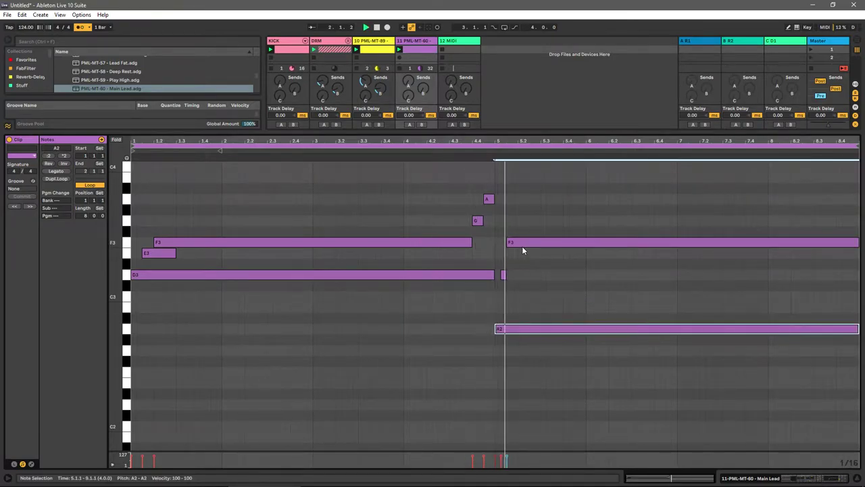
left_click_drag(518, 241, 518, 253)
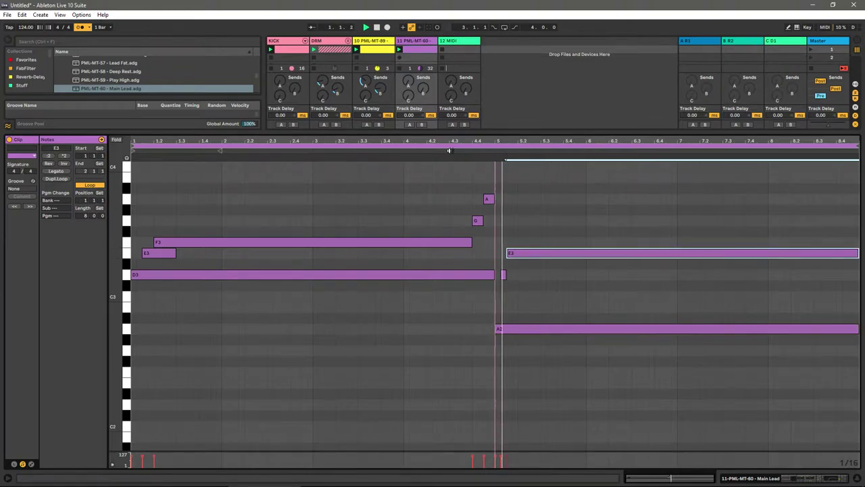
left_click_drag(503, 274, 504, 296)
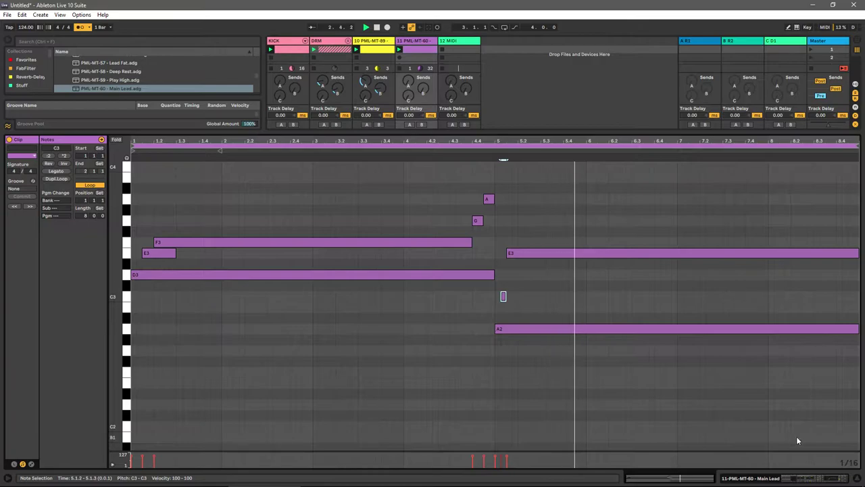
Step: Take the tracks out of solo and lower the Main Lead track's volume to -4.0 dB
key("shift+Tab")
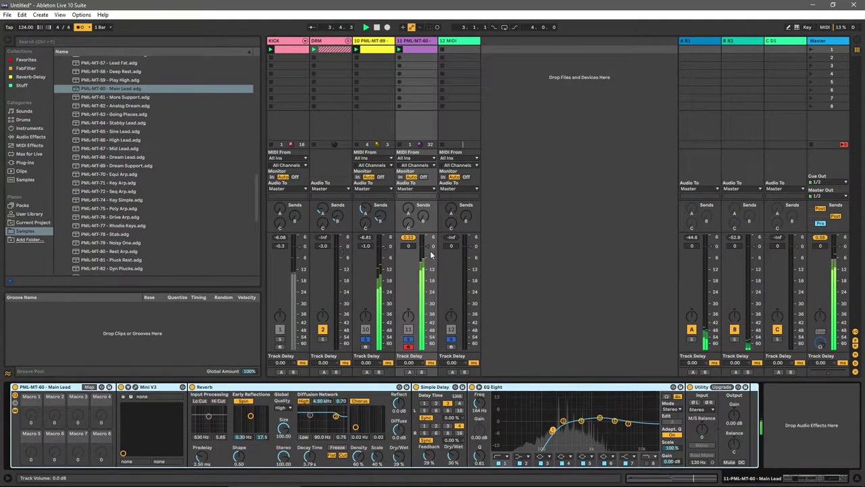
left_click_drag(431, 256, 431, 258)
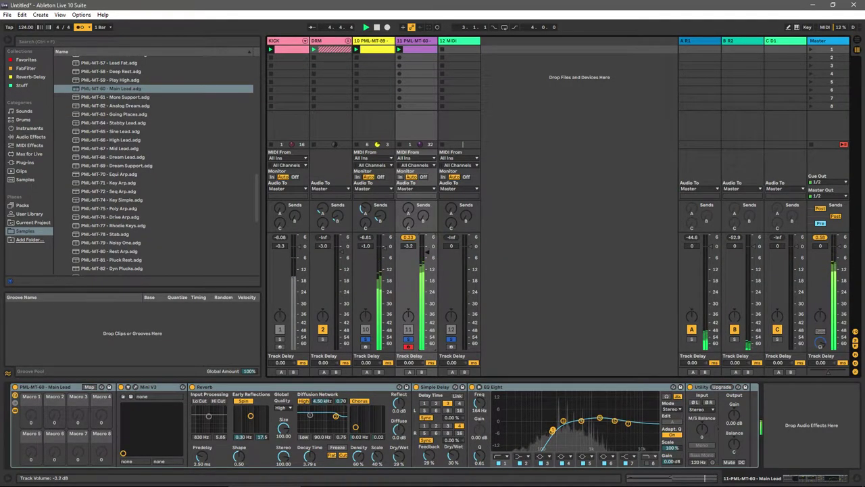
left_click(407, 339)
left_click_drag(423, 257, 428, 258)
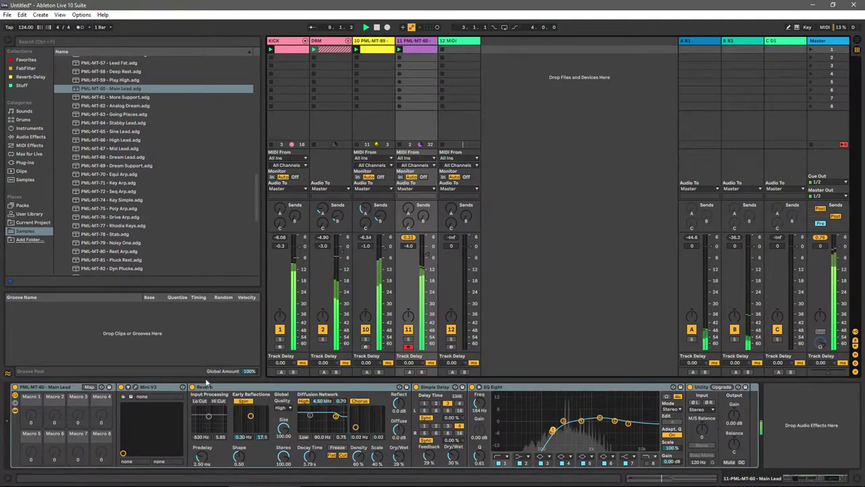
Step: Map Mini V3's CutOff parameter to Macro 1 of the Main Lead rack and raise that macro to 60
left_click(135, 387)
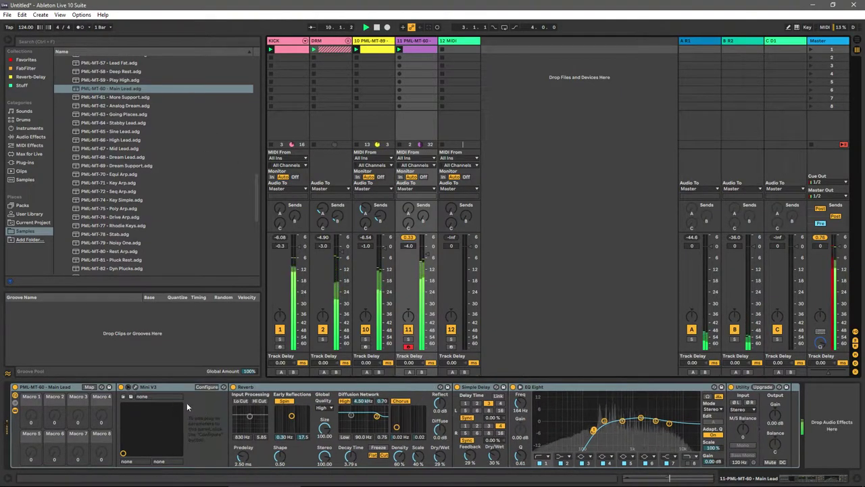
left_click(136, 387)
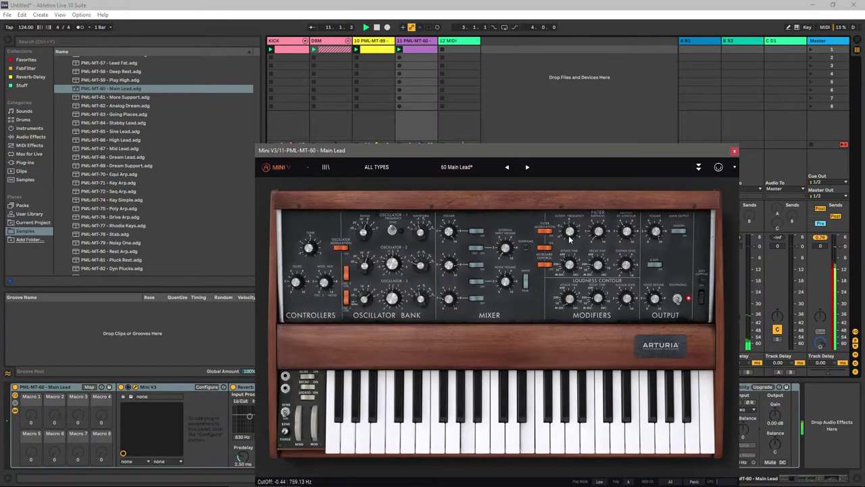
left_click(735, 151)
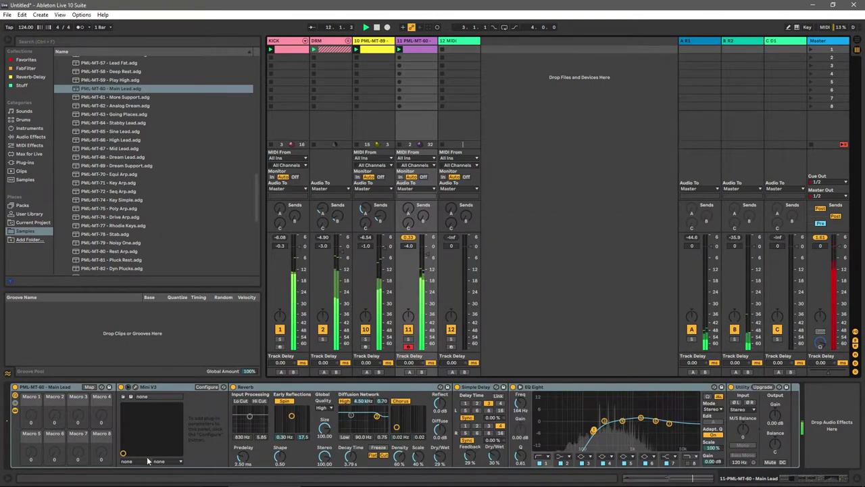
left_click(148, 460)
left_click(135, 475)
right_click(207, 404)
left_click(229, 356)
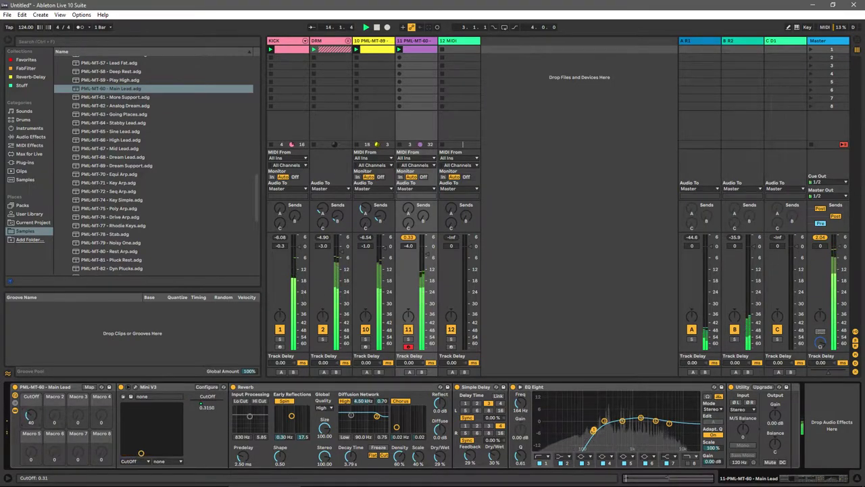
left_click_drag(31, 415, 31, 396)
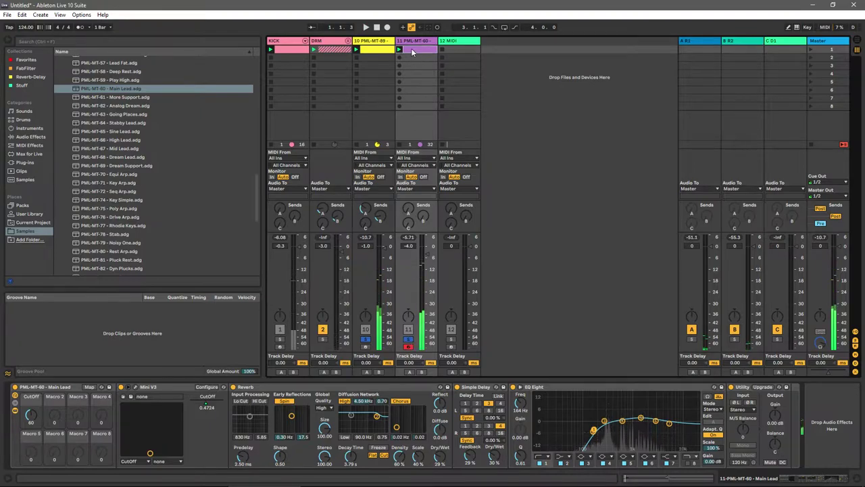
Step: Start the Main Lead clip's long F3 note at 1.1.2 and keep its end at 4.4.1
double_click(411, 48)
left_click(144, 275)
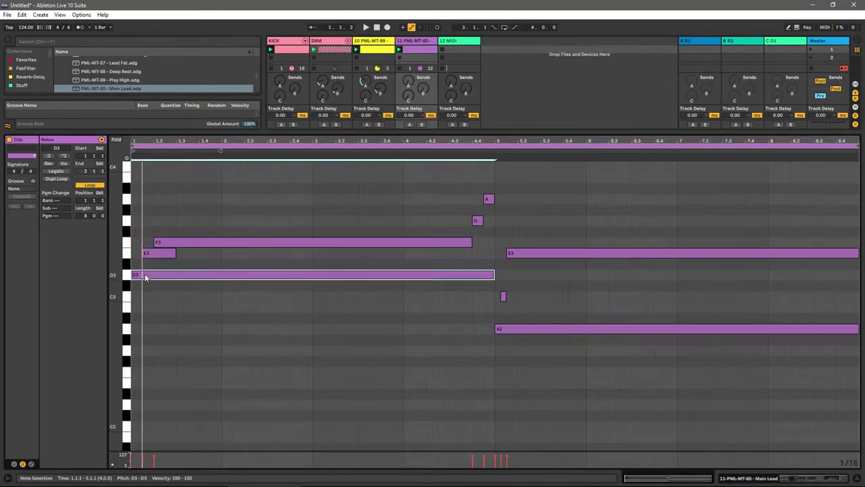
left_click_drag(164, 245, 151, 247)
key("space")
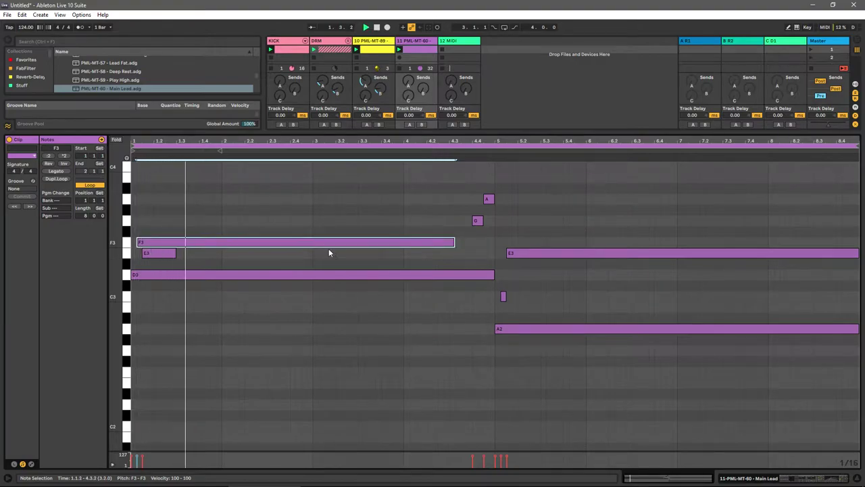
left_click_drag(454, 243, 471, 243)
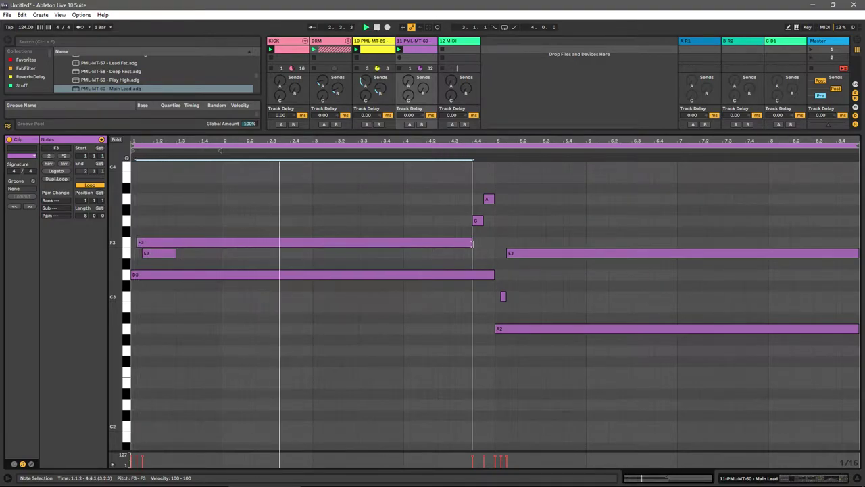
Step: Try an A#3 note from 4.1.1 to 4.4.3 above the end of the first phrase
mouse_move(406, 165)
left_mouse_down()
mouse_move(484, 173)
mouse_move(447, 190)
left_mouse_up()
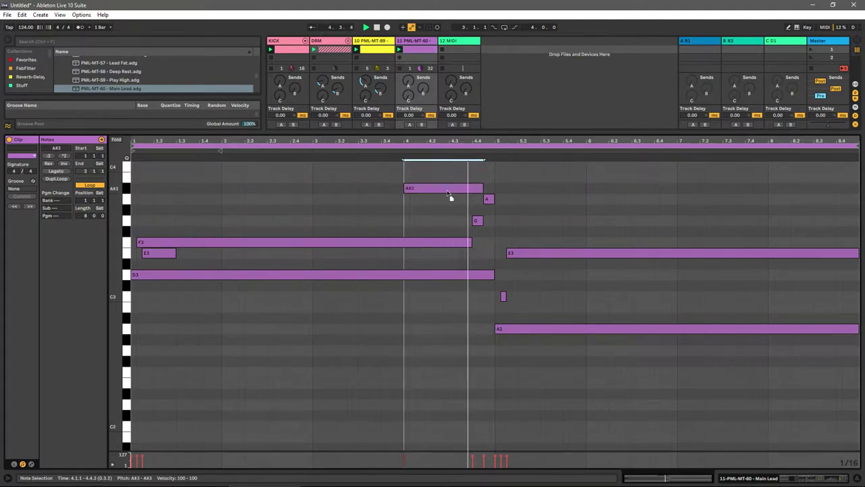
key("Delete")
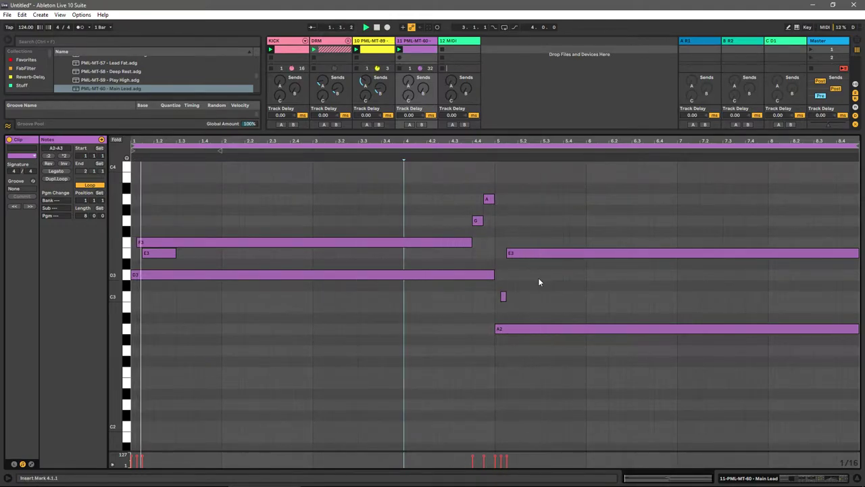
left_click(374, 41)
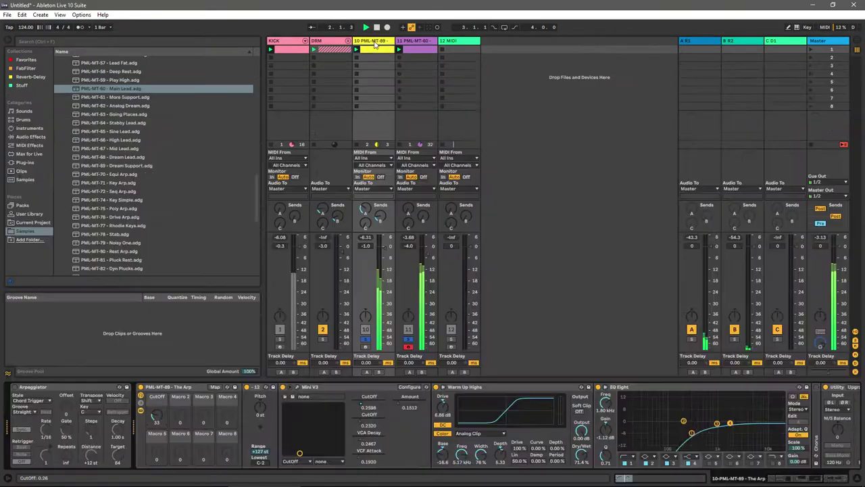
left_click(408, 50)
left_click(353, 177)
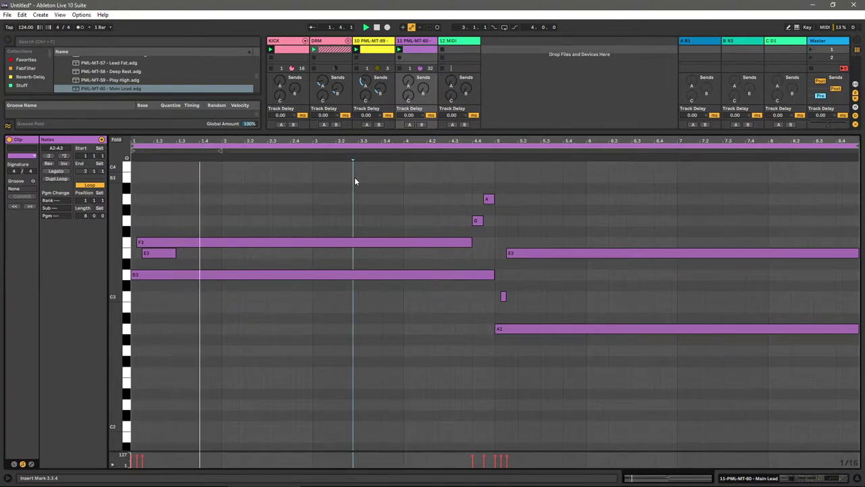
left_click(512, 238)
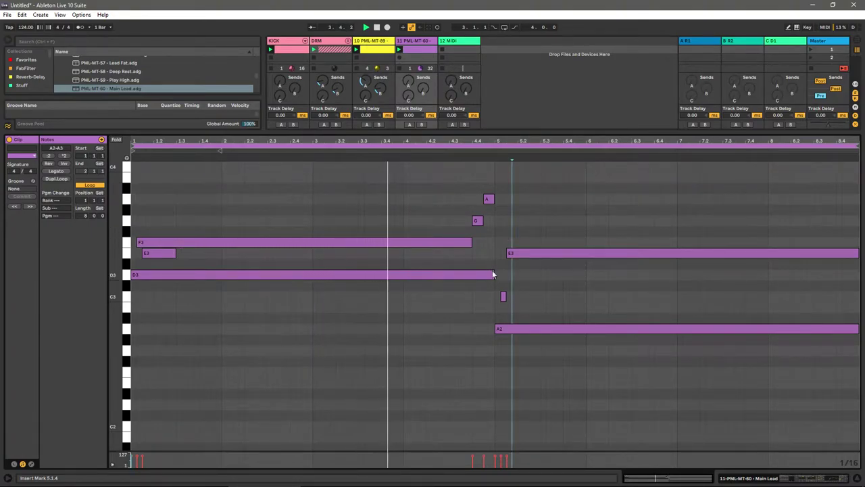
Step: Extend the long F3 note to 4.4.2 and add short F3, G3 and A3 notes at 8.2.3, 8.3.2 and 8.4.2
left_click_drag(472, 244, 478, 245)
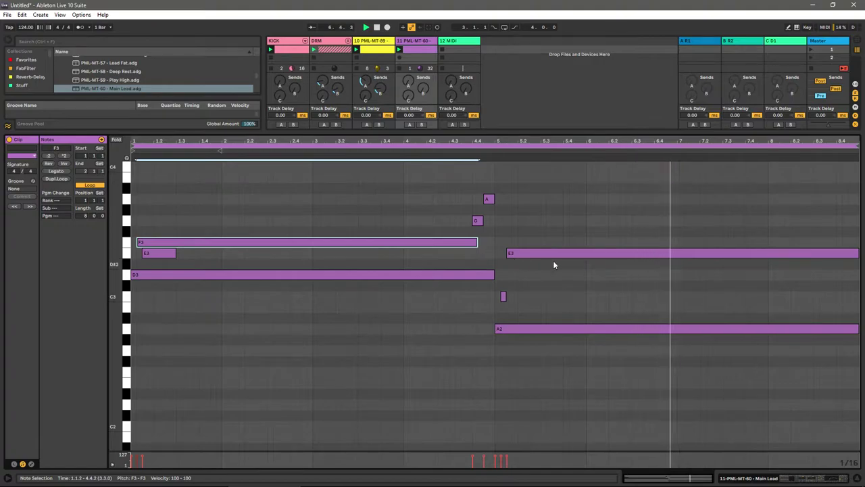
double_click(811, 242)
left_click(824, 227)
double_click(823, 221)
double_click(845, 201)
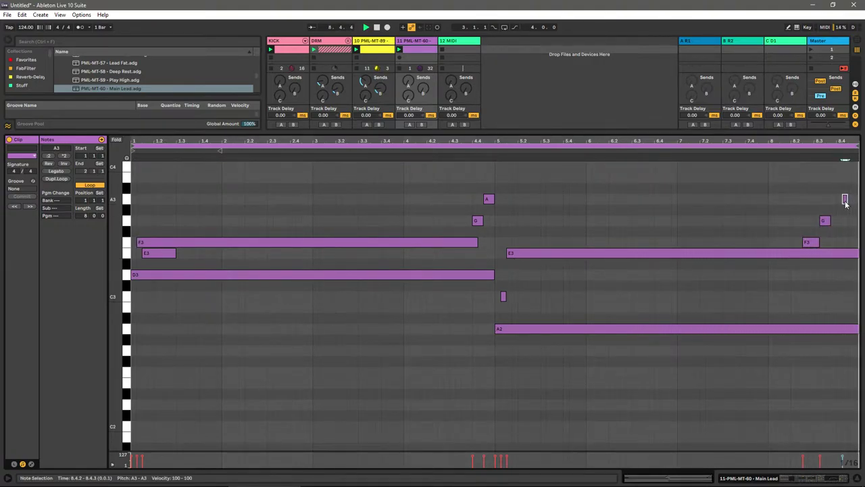
Step: Set the Main Lead clip's loop length to 16 bars and duplicate the first eight bars of notes into bars 9 to 16
left_click(86, 215)
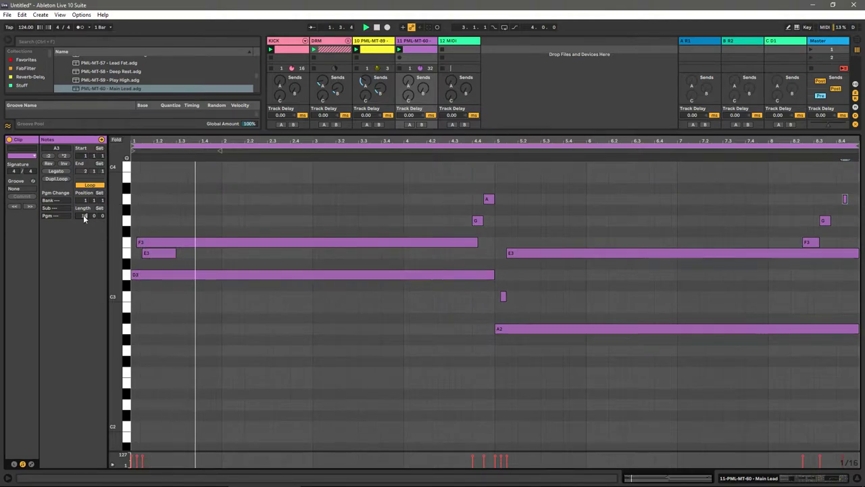
type("16")
key("Return")
left_click_drag(493, 191, 241, 442)
key("ctrl+d")
left_click(529, 327)
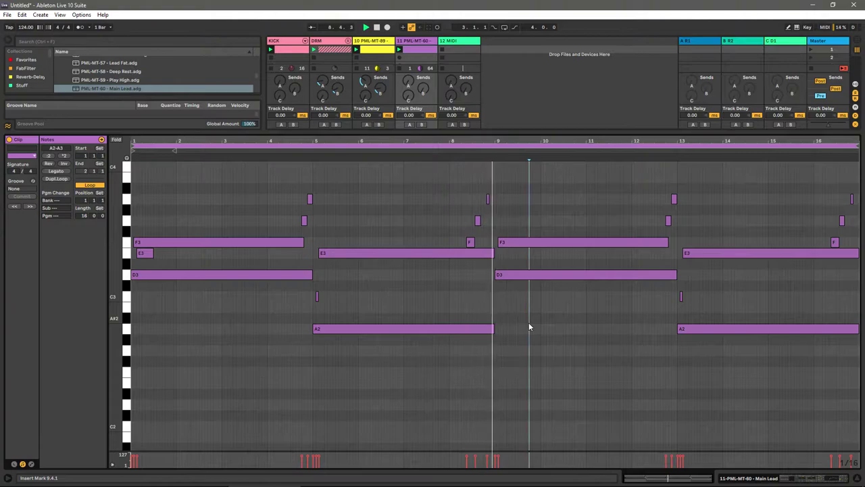
Step: Add a one-sixteenth F3 pickup note at 8.4.4, just before the third phrase
left_click_drag(446, 150, 480, 231)
double_click(465, 220)
left_click(235, 153)
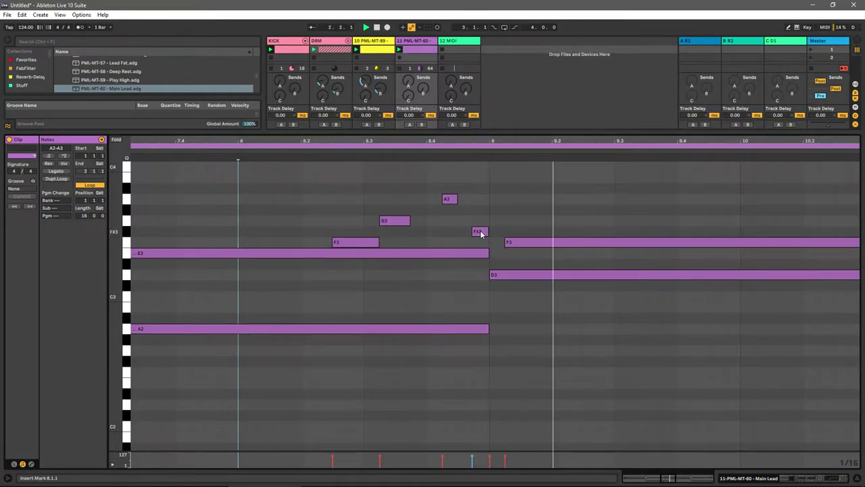
left_click_drag(481, 234, 480, 241)
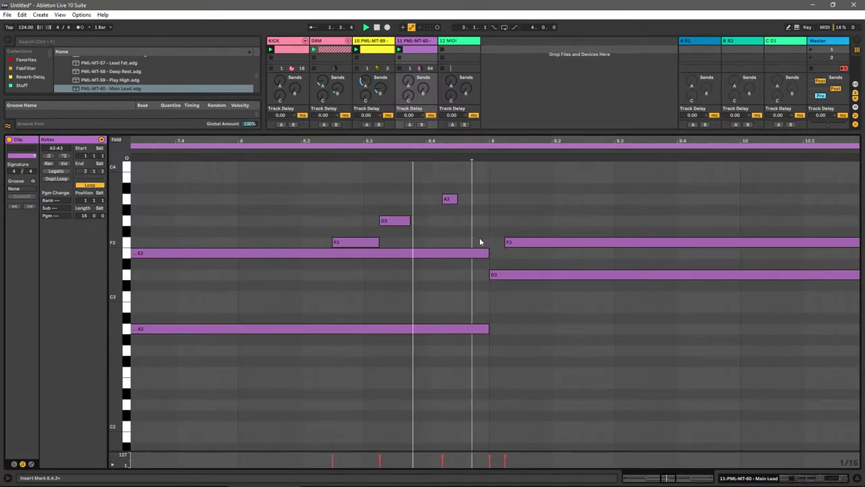
left_click_drag(498, 150, 498, 148)
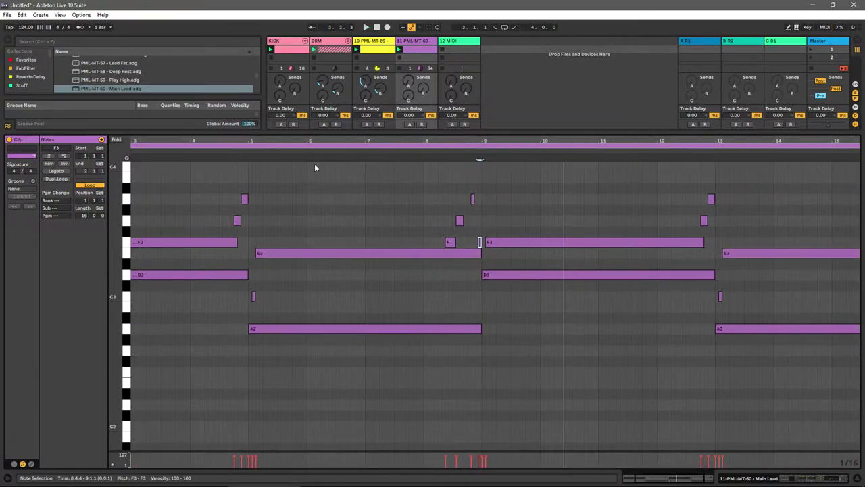
Step: Repitch the long notes of the phrase starting at bar 9: F3 up to G3 and D3 down to C3
left_click_drag(508, 240, 511, 230)
left_click_drag(505, 277, 509, 300)
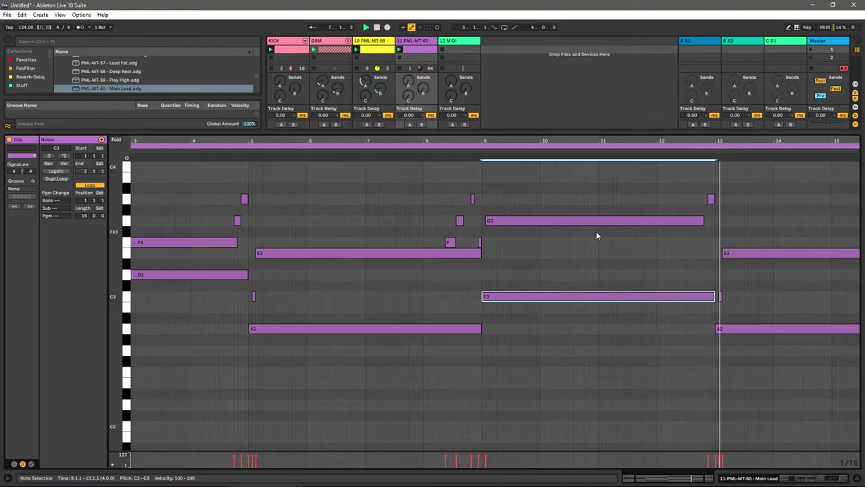
scroll(592, 169, "down", 5)
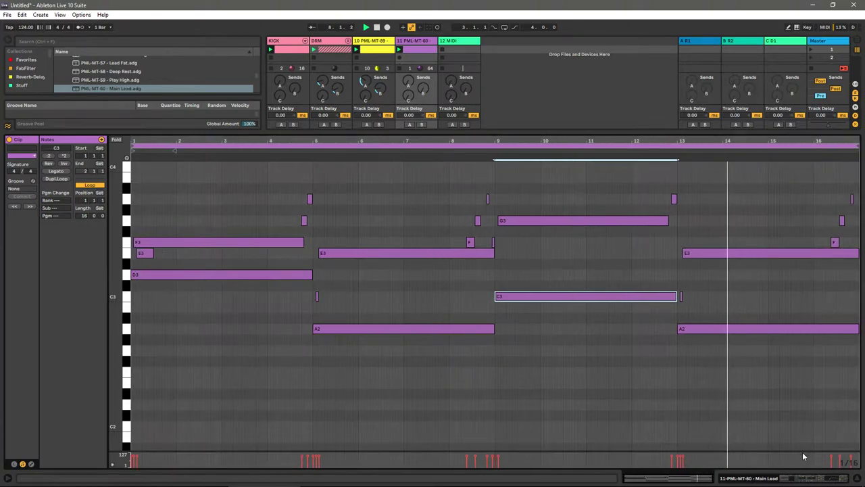
Step: Map the Reverb's Dry/Wet on The Arp track to Macro 2 of its rack
key("shift+Tab")
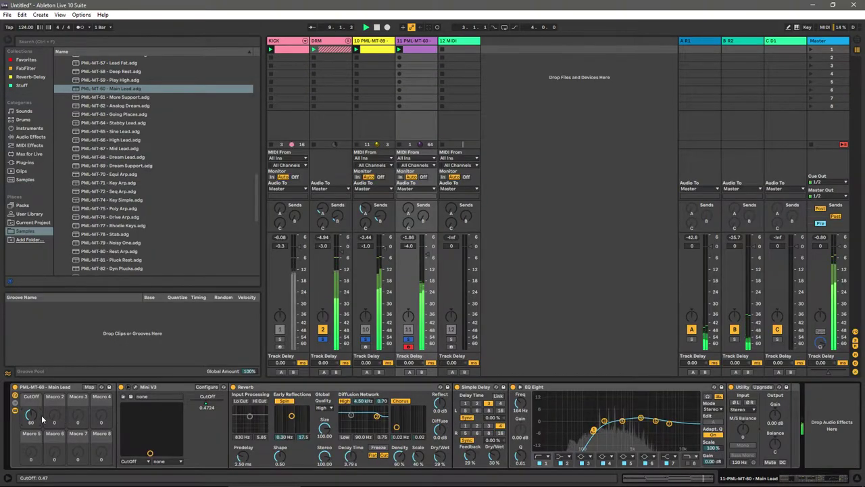
left_click(371, 41)
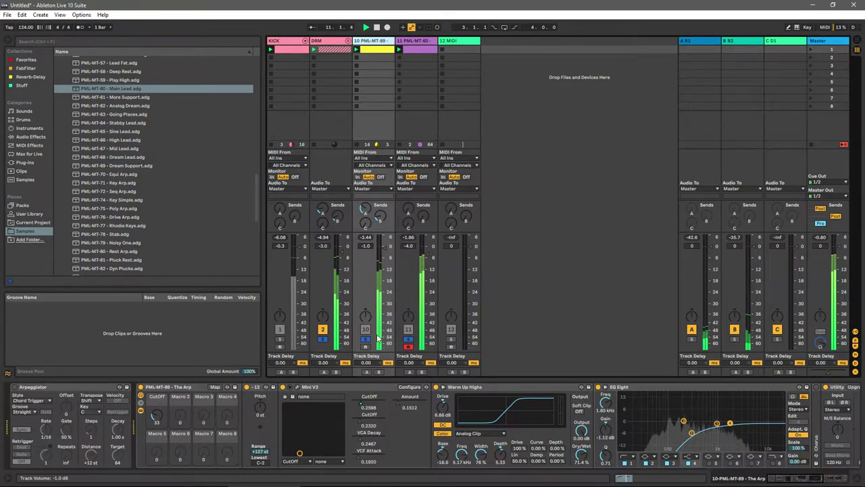
scroll(793, 477, "right", 6)
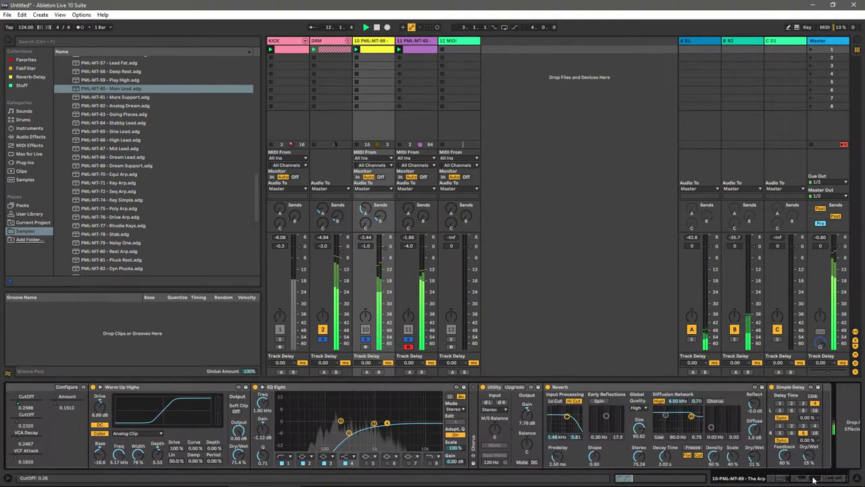
right_click(734, 450)
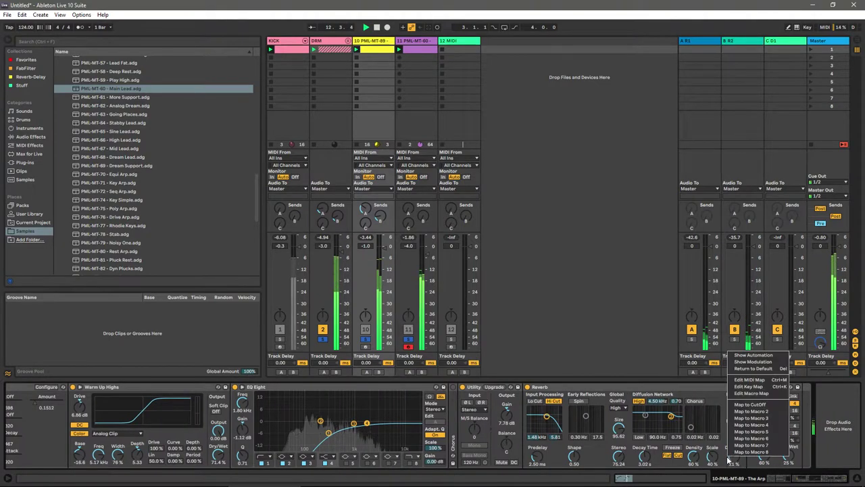
left_click(751, 418)
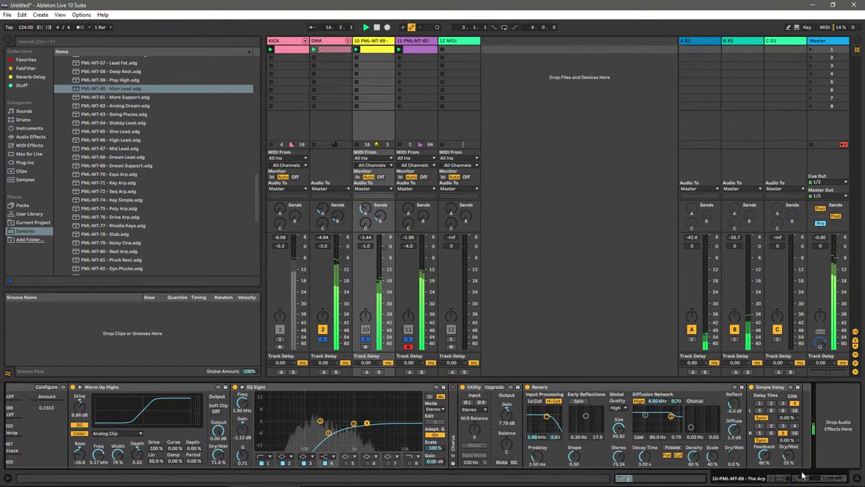
scroll(594, 471, "left", 6)
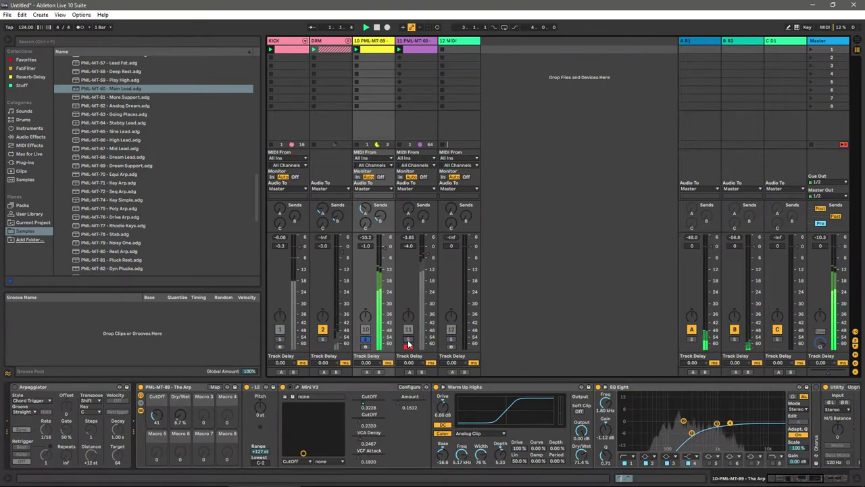
Step: Try the long F3 note of the Main Lead clip's first phrase at G3
double_click(416, 48)
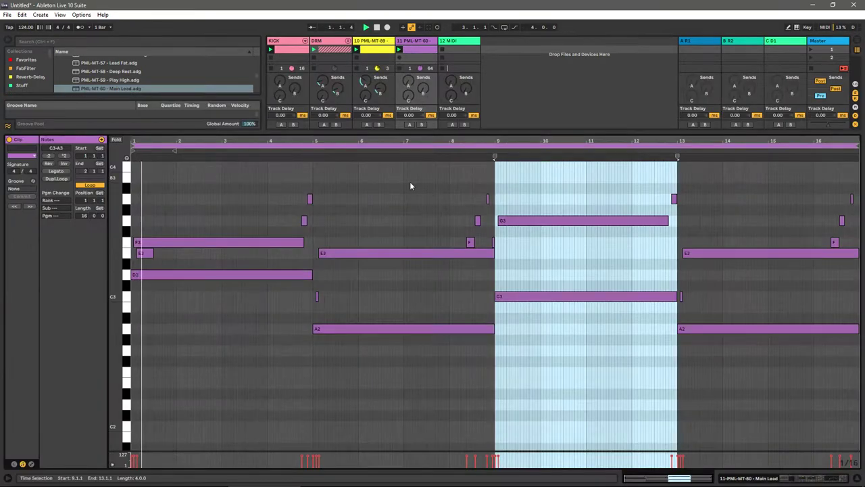
left_click(409, 182)
left_click_drag(159, 244, 163, 227)
key("ctrl+z")
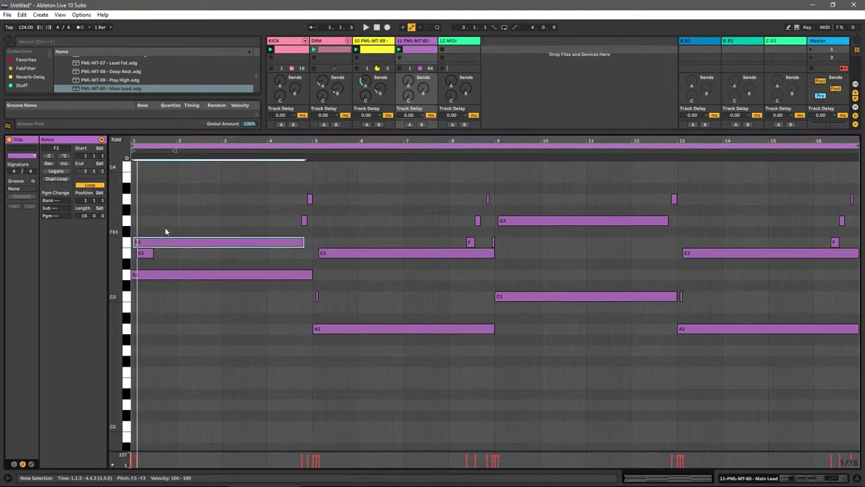
key("space")
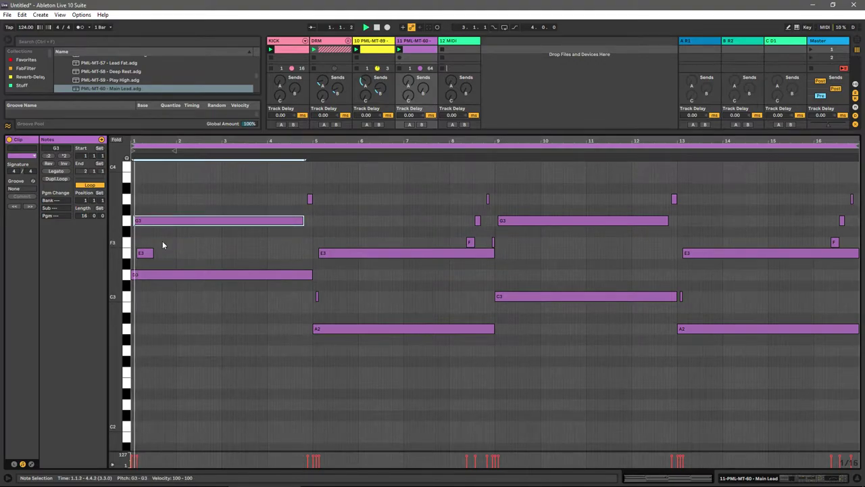
Step: Try lower pitches for the first phrase's long note starting at 1.1.2, going down to A2
key("Down")
key("Down")
key("Down")
key("Down")
key("Down")
key("Down")
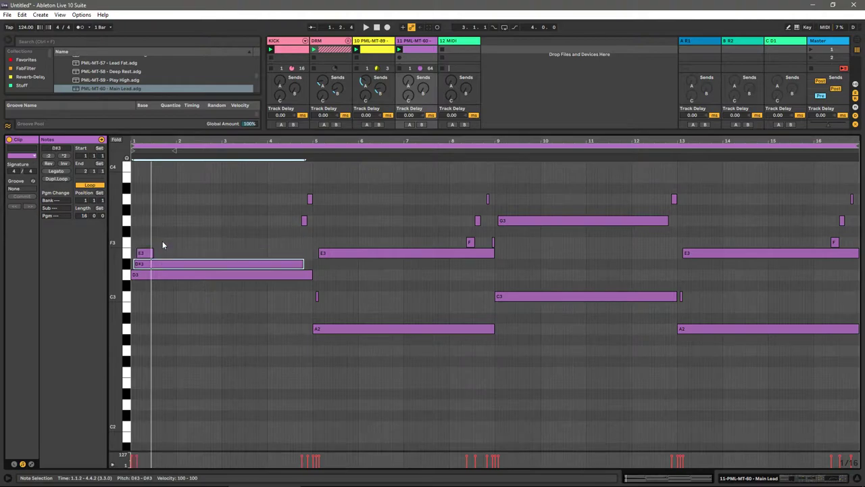
key("Down")
key("Down")
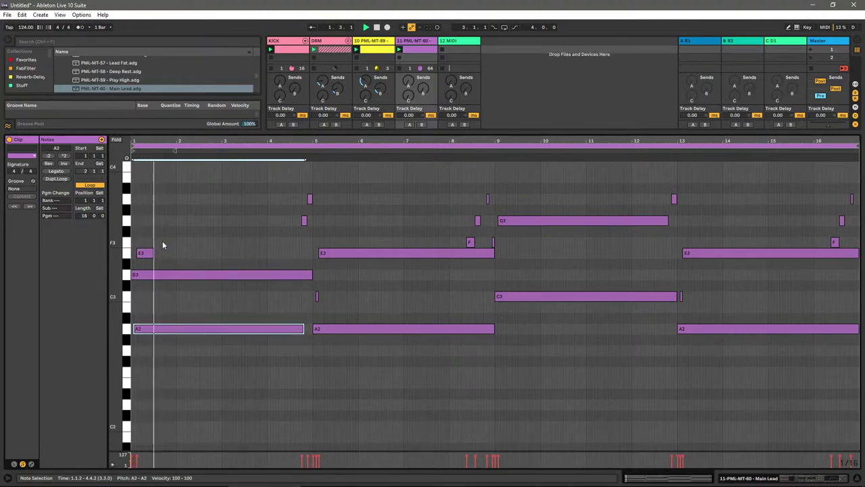
Step: Return the first phrase's long A2 note starting at 1.1.2 to F3
key("Up")
key("Up")
key("Up")
key("Up")
key("Up")
key("Up")
key("Up")
key("space")
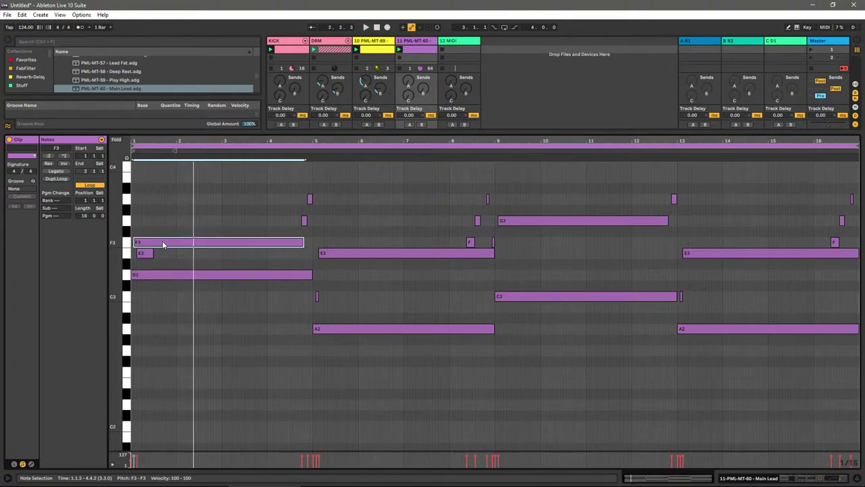
Step: Try the first phrase's long F3 note at F#3 during playback and put it back on F3
key("Up")
key("Up")
key("space")
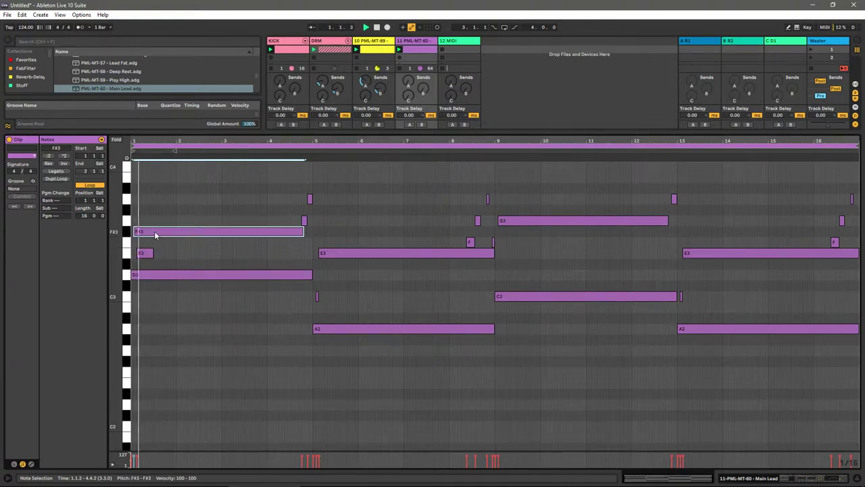
key("Down")
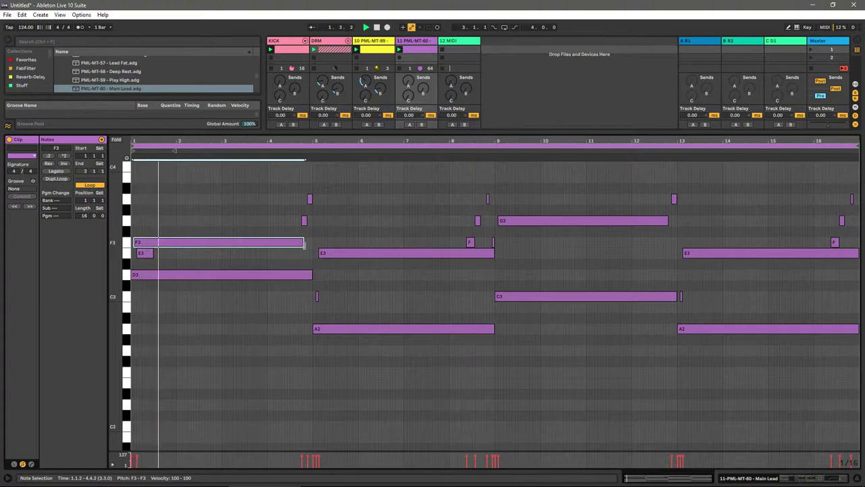
left_click(271, 260)
mouse_move(164, 277)
left_mouse_down()
mouse_move(167, 375)
mouse_move(161, 282)
left_mouse_up()
left_click(174, 302)
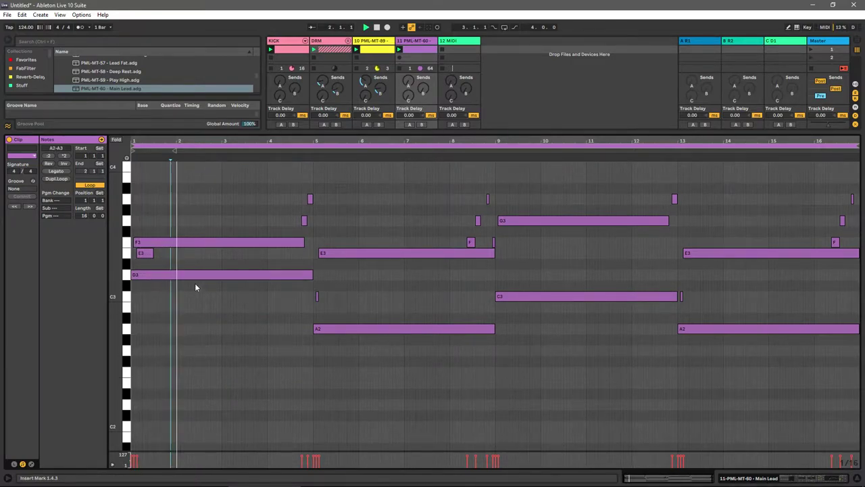
Step: Raise the CutOff macro of The Arp track's rack to 48
key("shift+Tab")
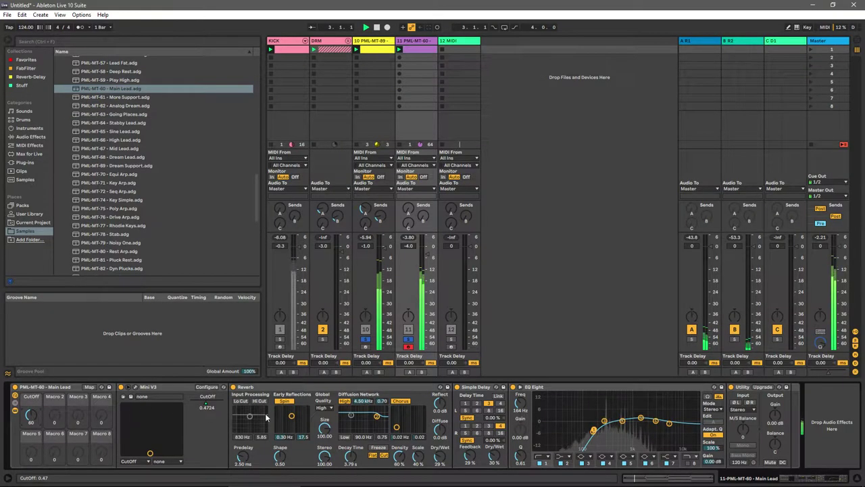
left_click(383, 55)
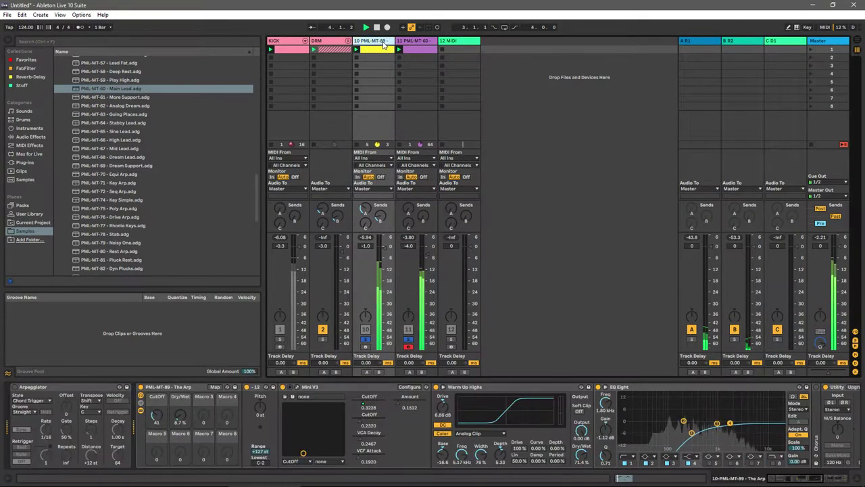
mouse_move(157, 415)
left_mouse_down()
mouse_move(156, 436)
mouse_move(156, 413)
left_mouse_up()
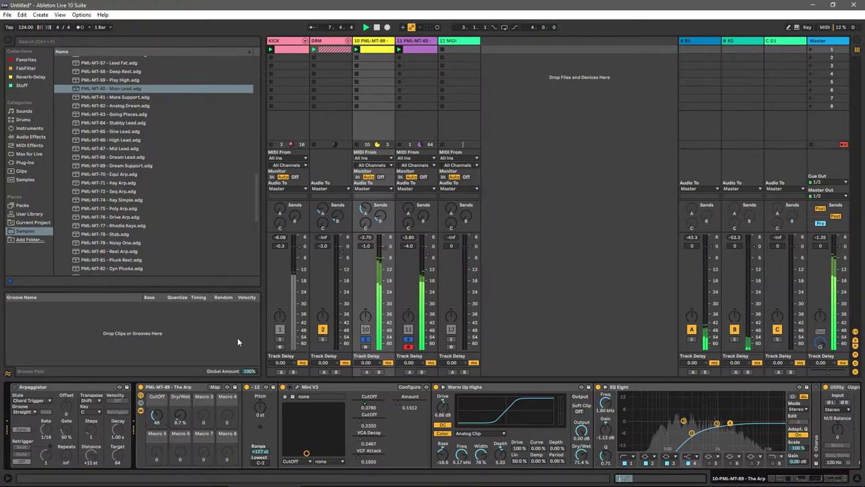
Step: In the Main Lead clip, try the long C3 note starting at bar 9 at B2 and the long G3 note above it at F3
double_click(414, 50)
left_click(517, 169)
left_click_drag(511, 297, 514, 314)
left_click(447, 157)
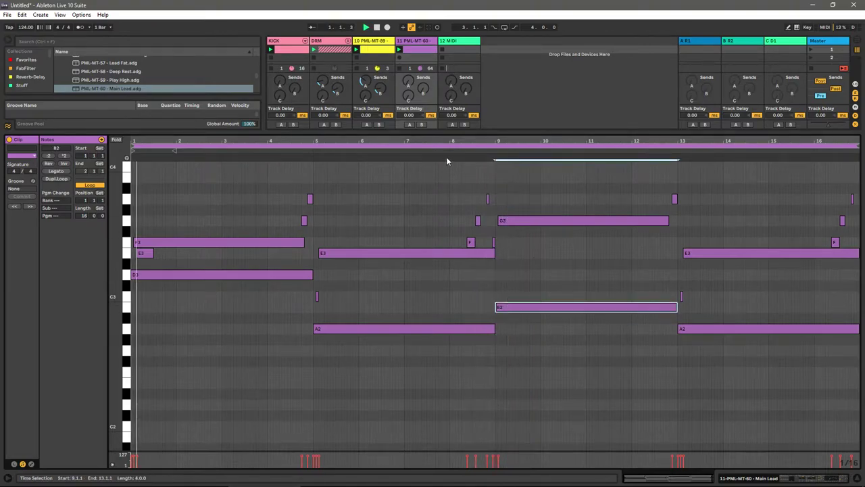
left_click_drag(515, 223, 519, 244)
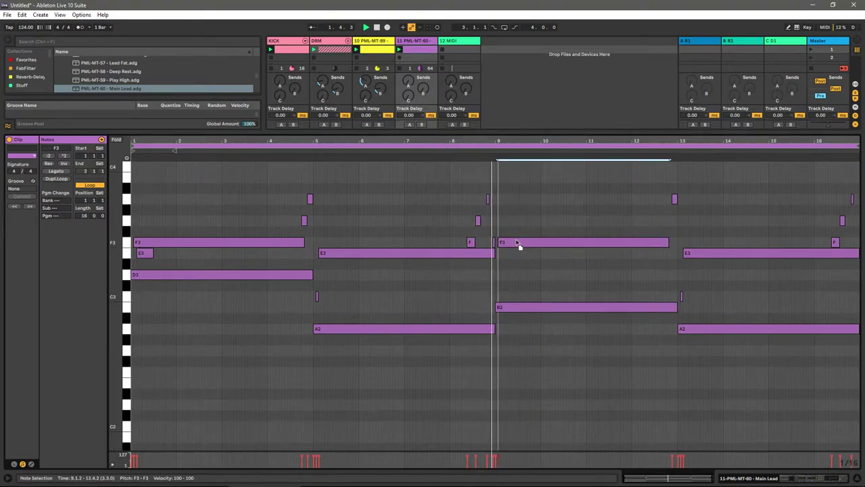
Step: Return the upper long note of the bar 9 phrase to G3 and move the lower long note to D3
key("Up")
key("Up")
left_click(452, 150)
left_click_drag(521, 307, 524, 276)
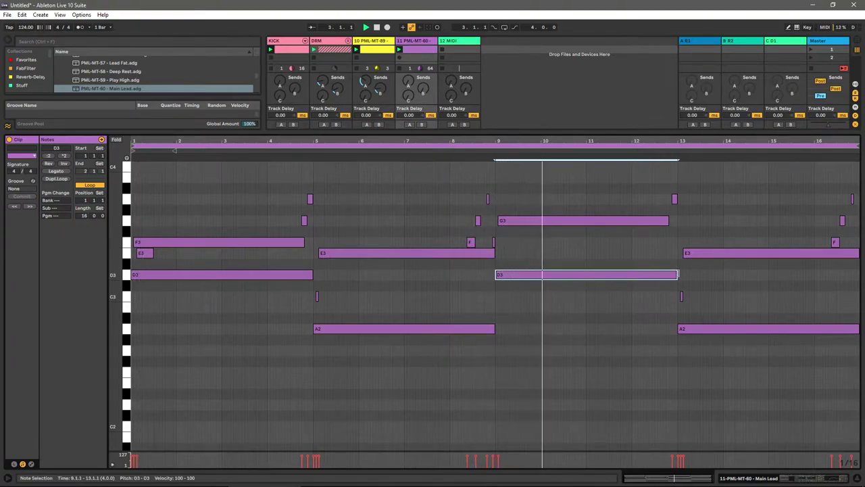
Step: Open The Arp track's clip for note editing
left_click(369, 49)
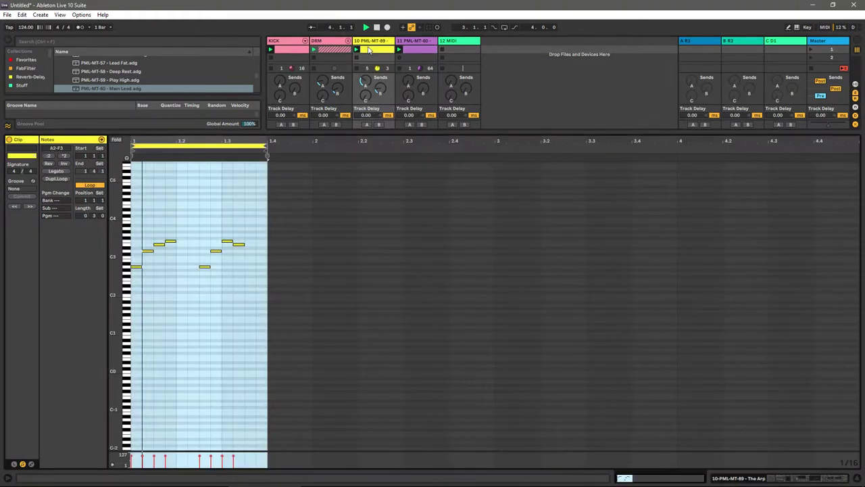
Step: In the Main Lead clip, move the long G3 note at bar 9 down to F3 and add a short G3 note at 12.1.1
left_click(132, 256)
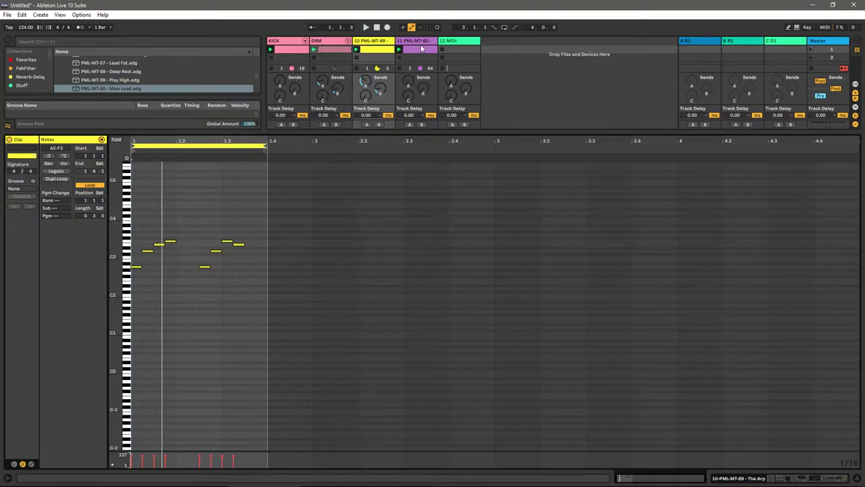
left_click(421, 49)
left_click(579, 168)
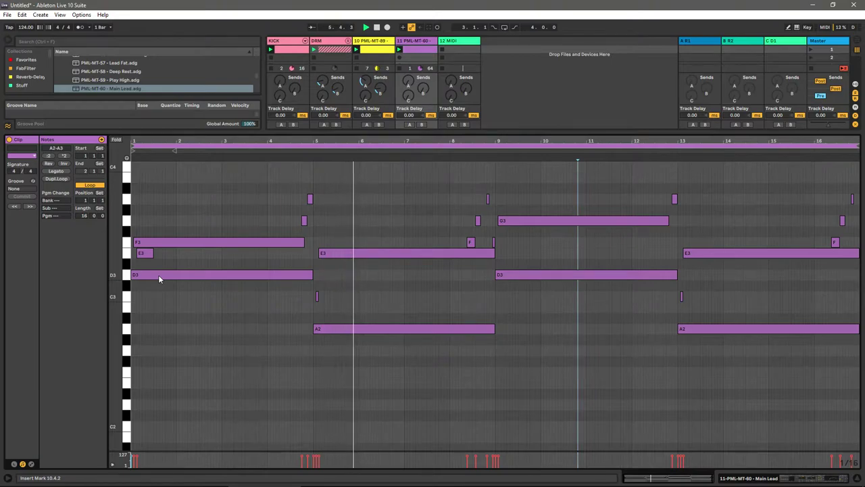
left_click(470, 295)
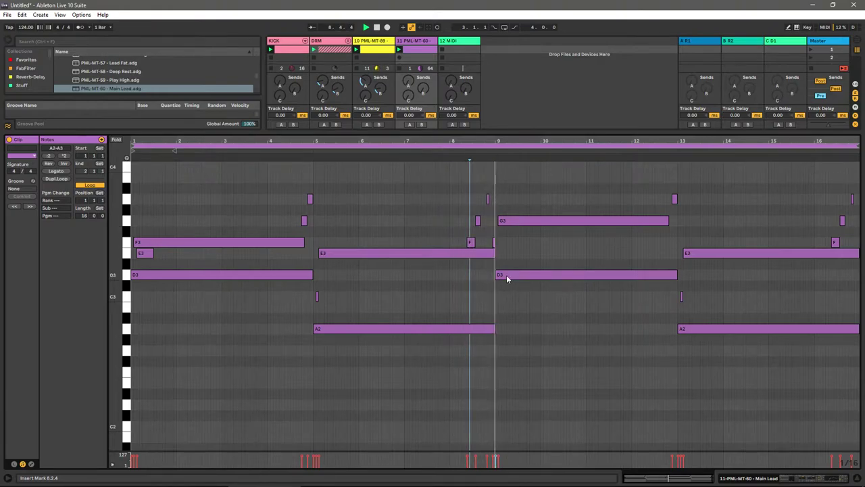
left_click_drag(509, 223, 518, 251)
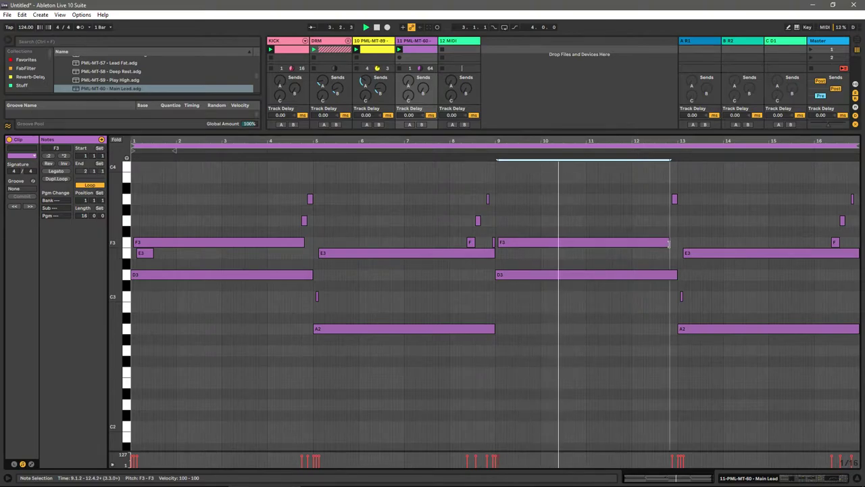
left_click(635, 223)
double_click(636, 221)
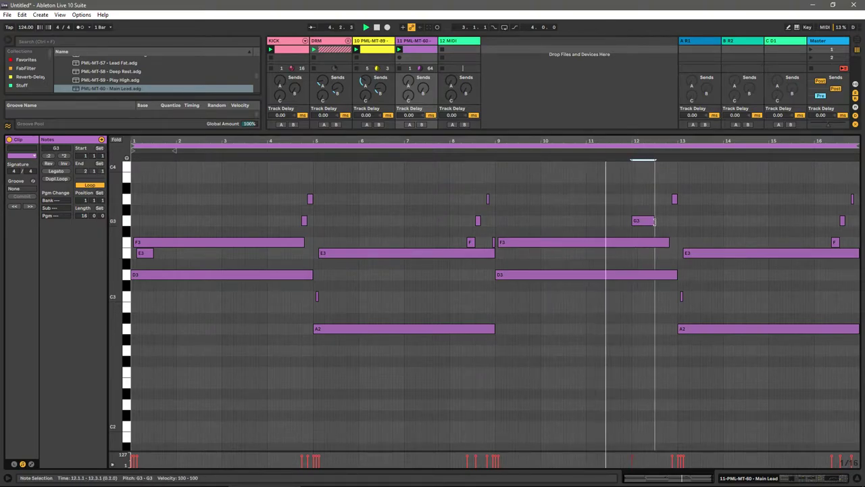
Step: Try a very short passing note around 12.3.3 at B3, C4 and A3 in the Main Lead clip, and delete it
double_click(668, 177)
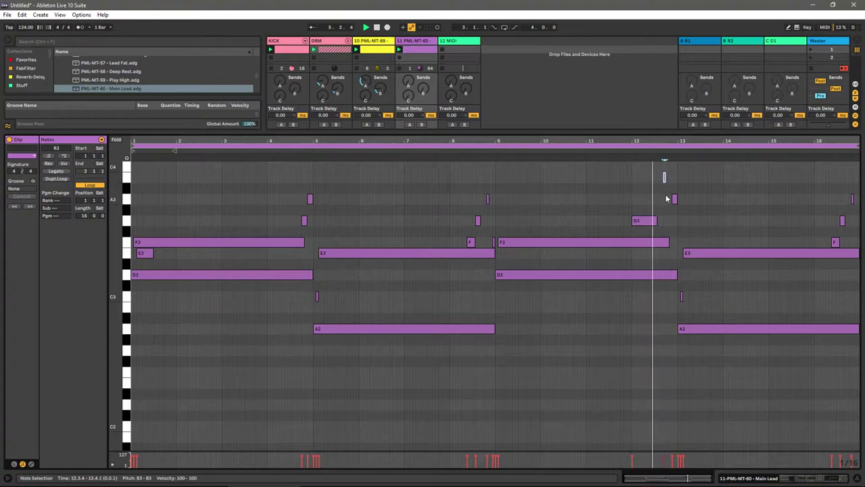
key("Up")
key("Left")
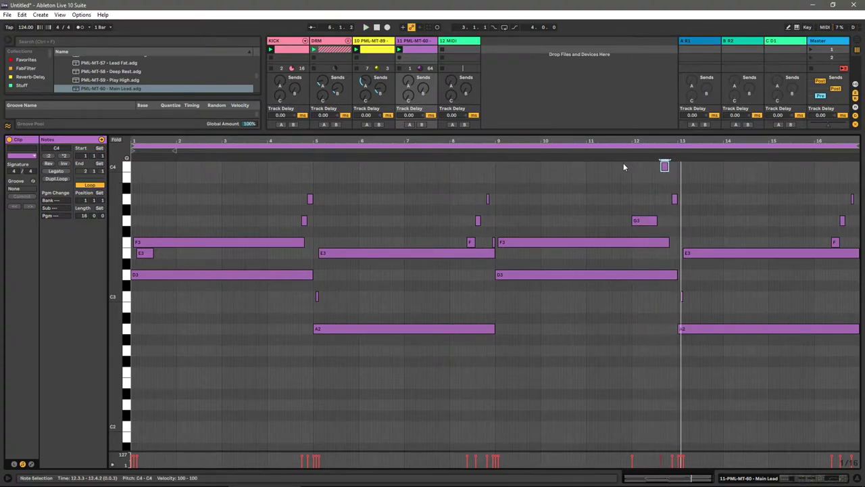
key("shift+Left")
key("shift+Left")
key("Down")
left_click_drag(662, 179, 663, 219)
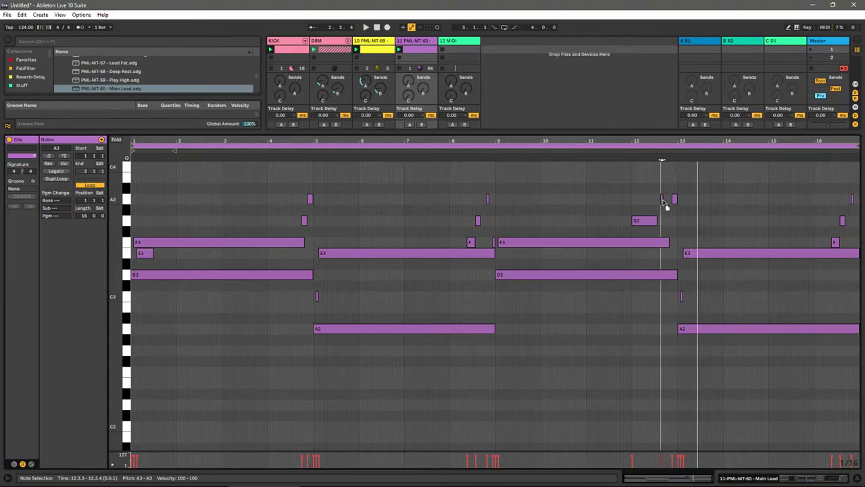
left_click(663, 178)
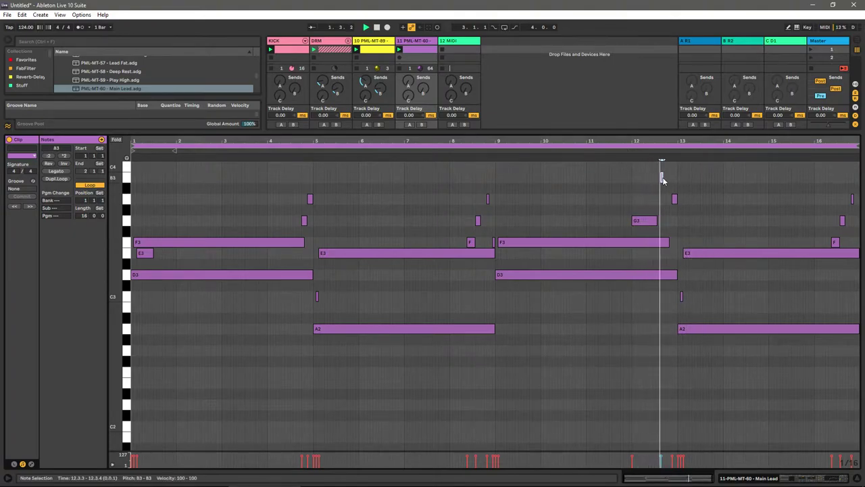
key("Delete")
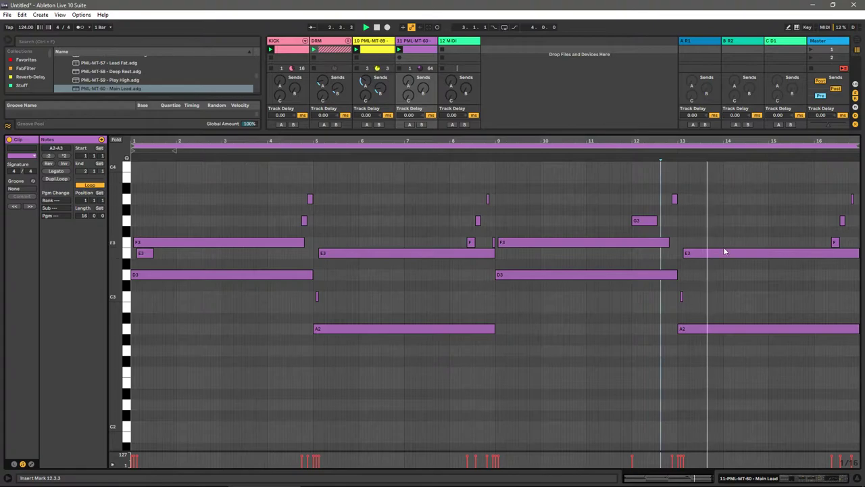
Step: Clear the solo on the Main Lead track and lower its rack's CutOff macro to 35
left_click(811, 476)
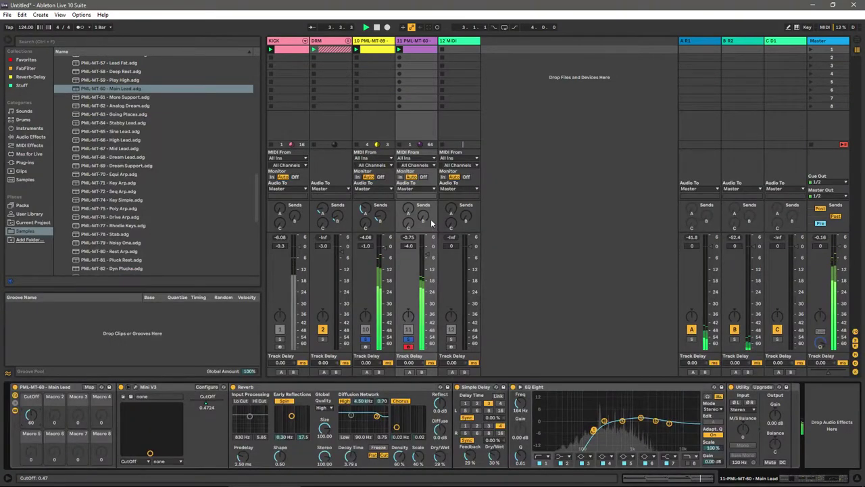
left_click_drag(43, 418, 43, 409)
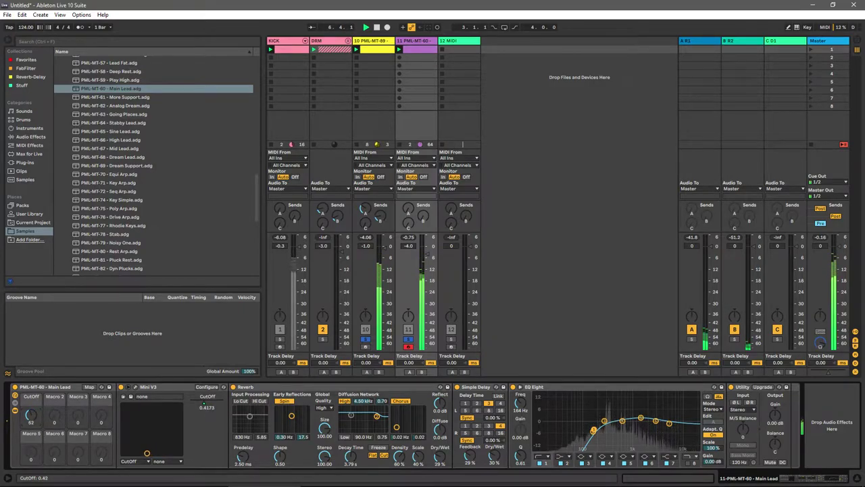
left_click(406, 338)
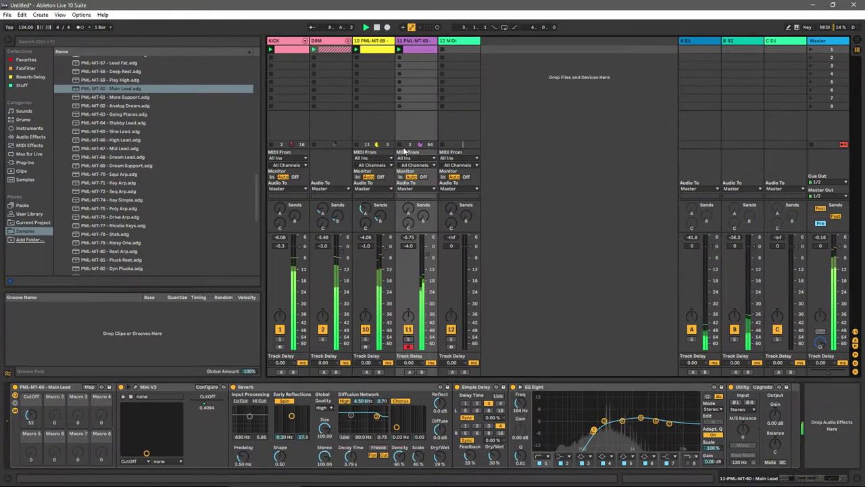
left_click_drag(30, 415, 31, 424)
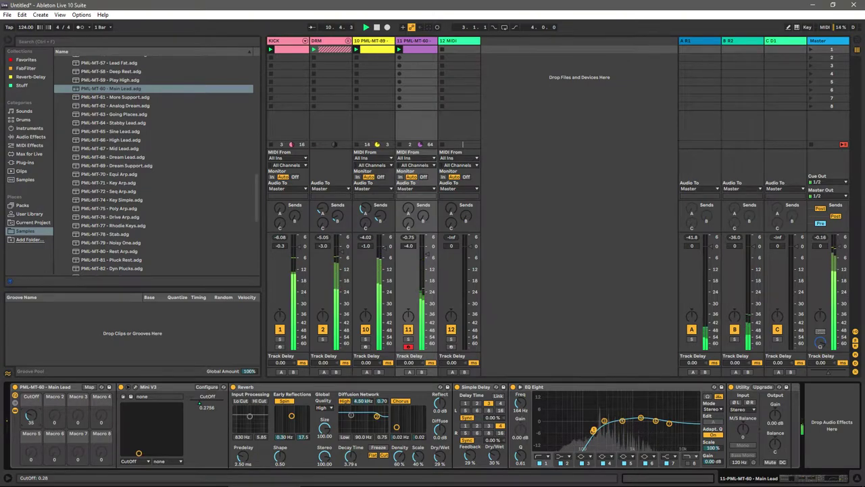
Step: Adjust The Arp rack, setting its CutOff macro to 41 and its Dry/Wet macro to 21%
left_click(379, 127)
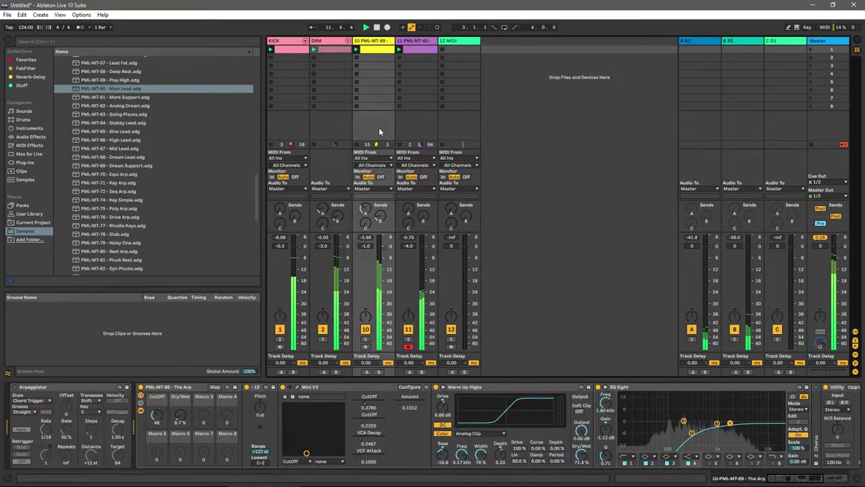
left_click_drag(165, 416, 165, 408)
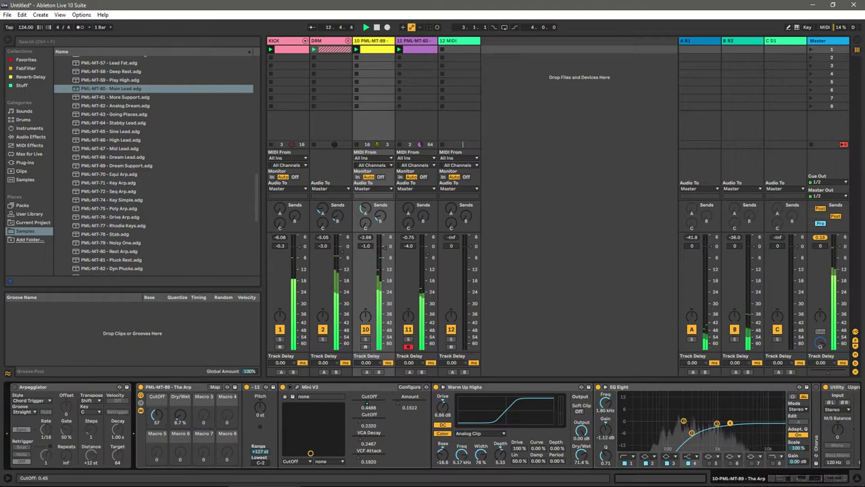
right_click(181, 419)
key("Escape")
left_click_drag(786, 478, 816, 480)
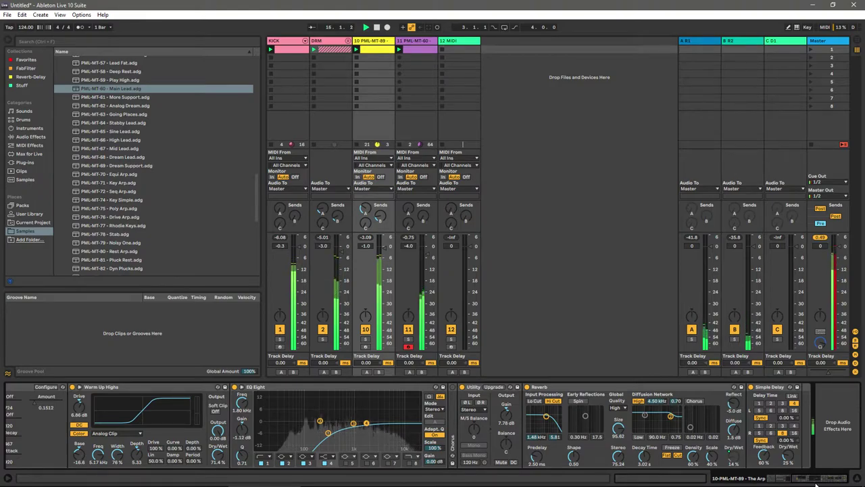
right_click(811, 481)
key("Escape")
left_click_drag(805, 480, 757, 480)
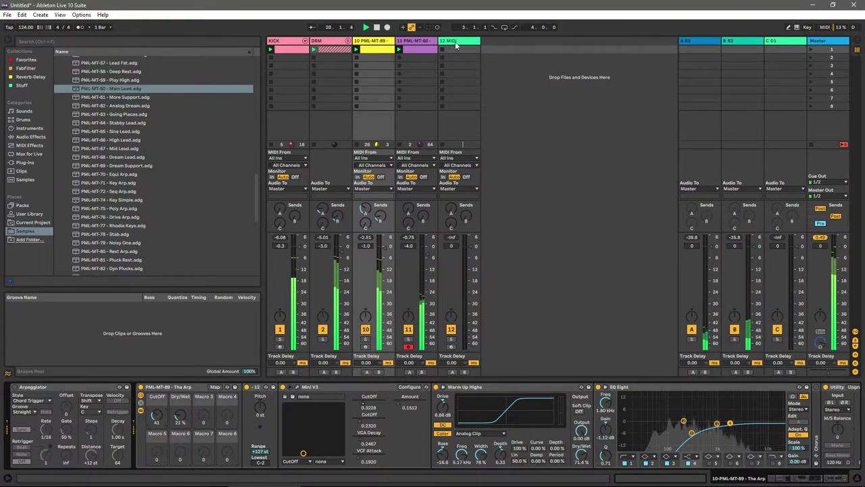
Step: Load the PML-MT-21 - Bass Bod.adg preset from the Samples folder onto a new track and close its Mini V3 window
left_click(22, 146)
left_click(24, 137)
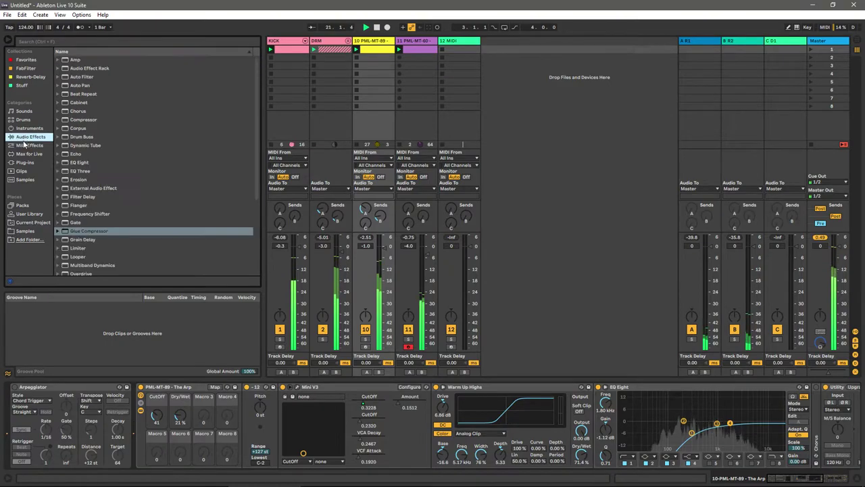
left_click(25, 163)
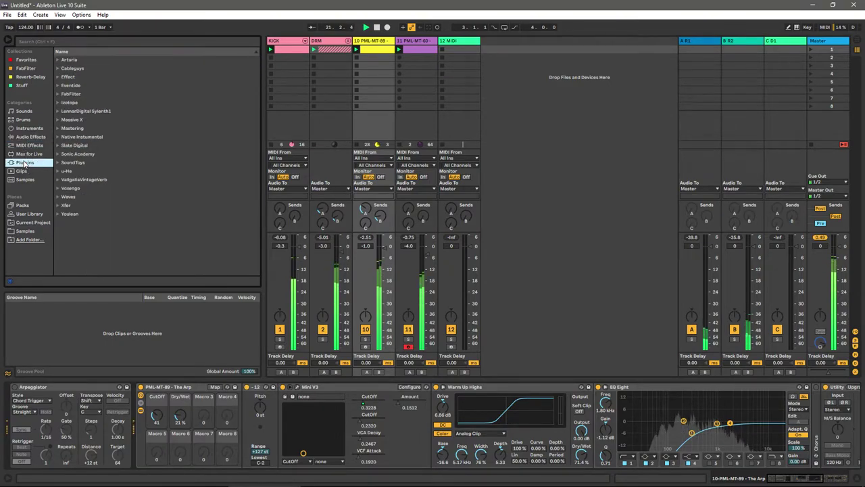
left_click(22, 232)
key("Down")
key("Down")
key("Down")
key("Down")
key("Down")
key("Down")
key("Down")
key("Down")
key("Down")
key("Down")
key("Down")
key("Down")
key("Down")
key("Down")
key("Down")
key("Down")
key("Down")
key("Down")
key("Down")
key("Down")
key("Down")
scroll(122, 135, "up", 5)
scroll(122, 137, "up", 4)
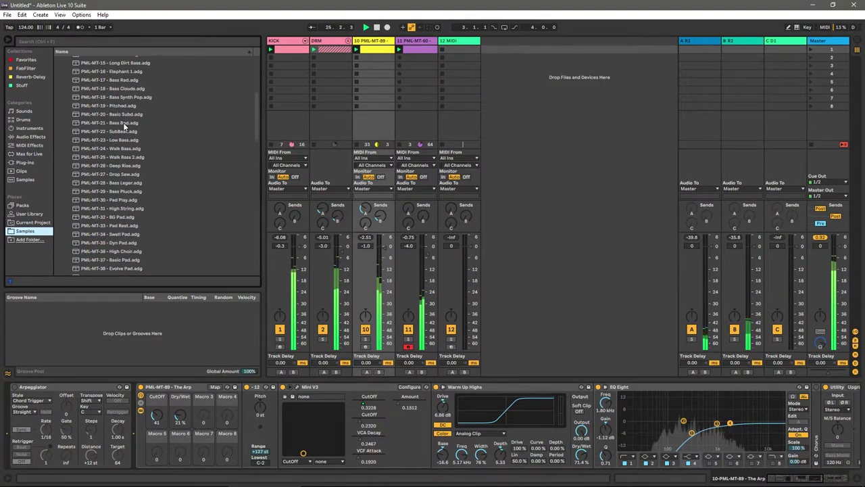
scroll(138, 163, "up", 2)
left_click_drag(135, 156, 558, 137)
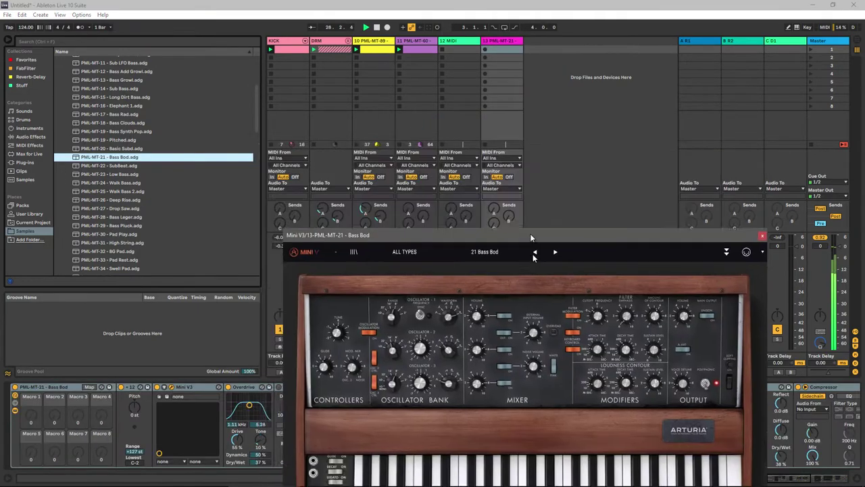
left_click_drag(530, 233, 540, 152)
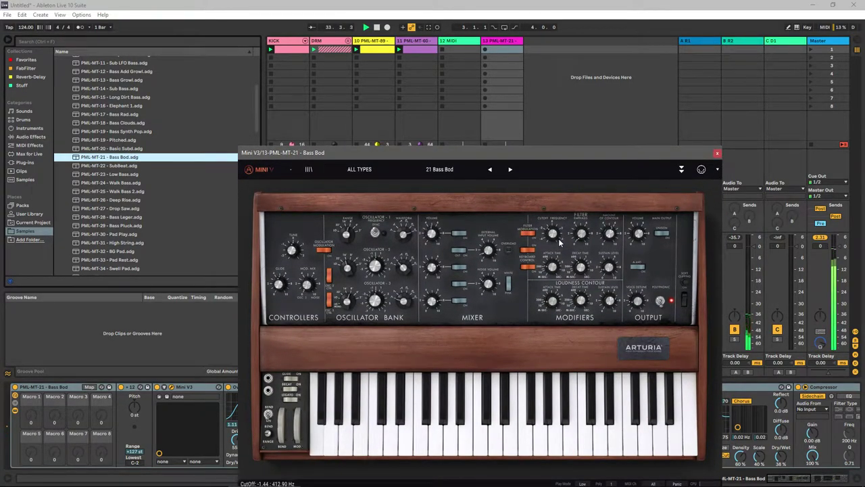
left_click(716, 154)
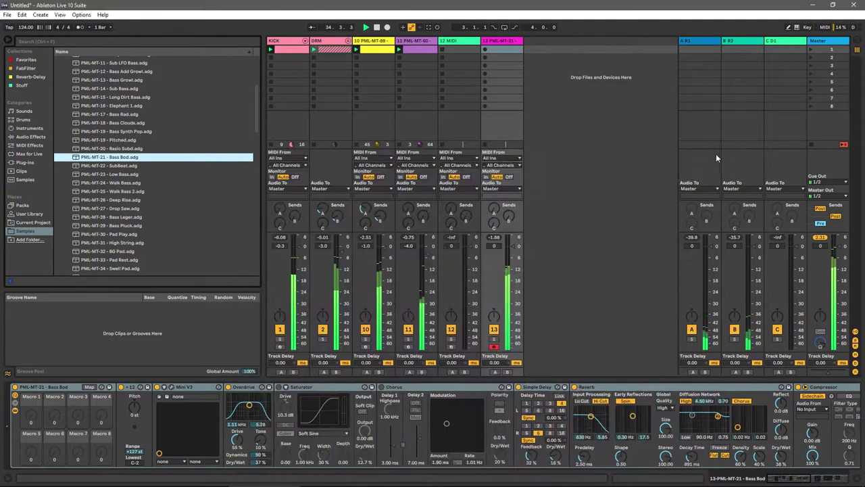
Step: Solo the empty MIDI track and the Main Lead track, and move the Bass Bod track directly after Main Lead
left_click(451, 338)
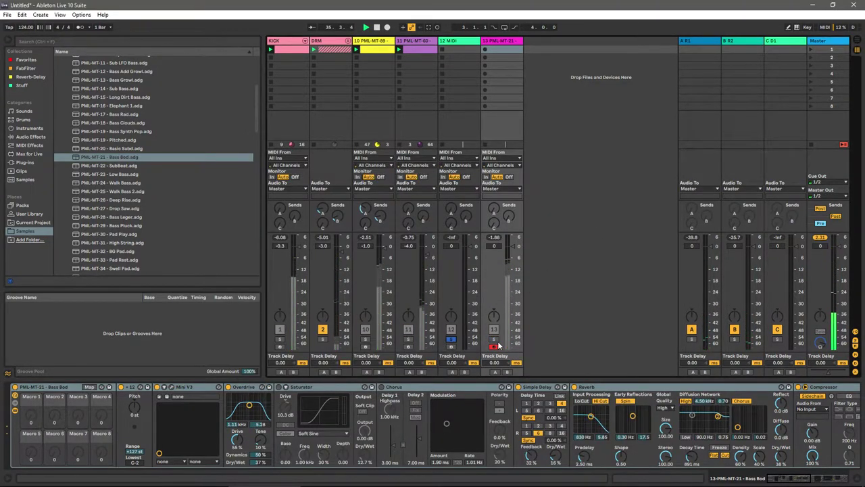
left_click(409, 338)
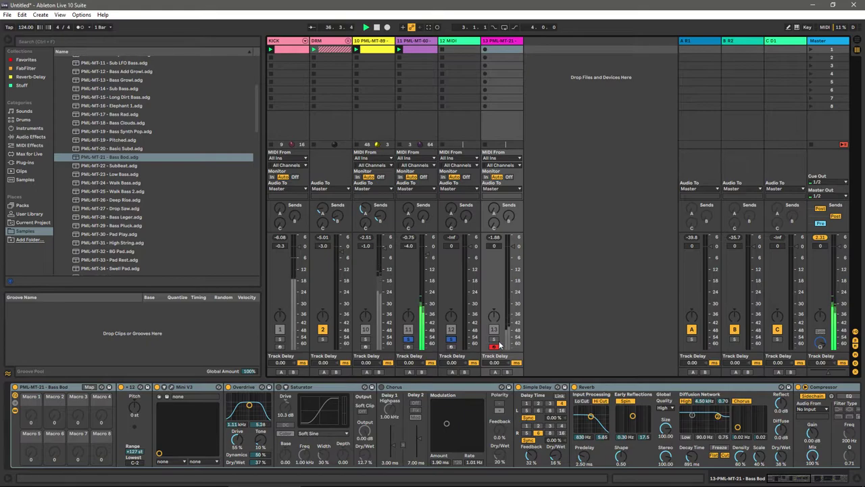
left_click_drag(497, 42, 452, 49)
Step: Create a MIDI clip in the Bass Bod track's first slot and draw a D3 note from 1.1.1 to about 1.4.2
double_click(453, 49)
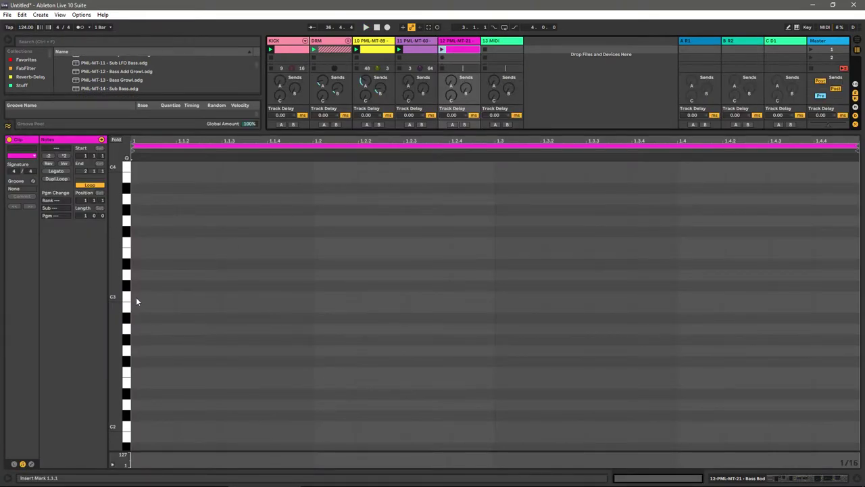
mouse_move(135, 275)
left_mouse_down()
mouse_move(372, 272)
mouse_move(739, 288)
left_mouse_up()
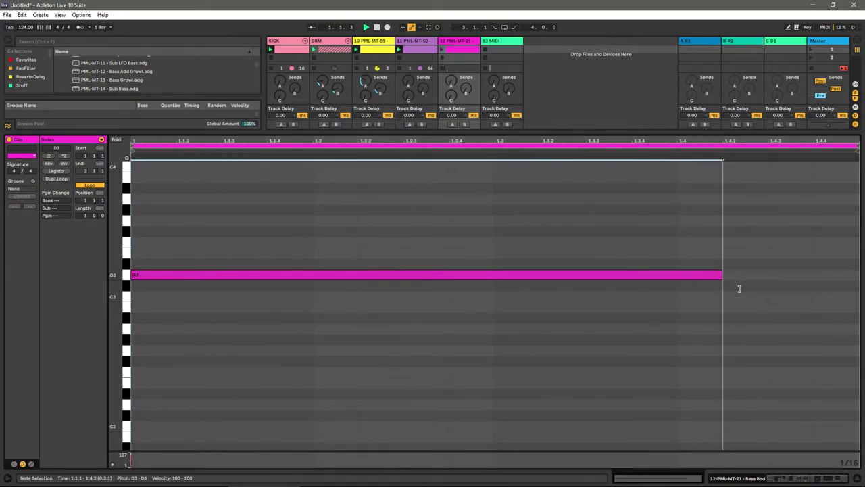
Step: Set the sidechain input of the Bass Bod track's Compressor to KICK, Post FX
left_click(455, 42)
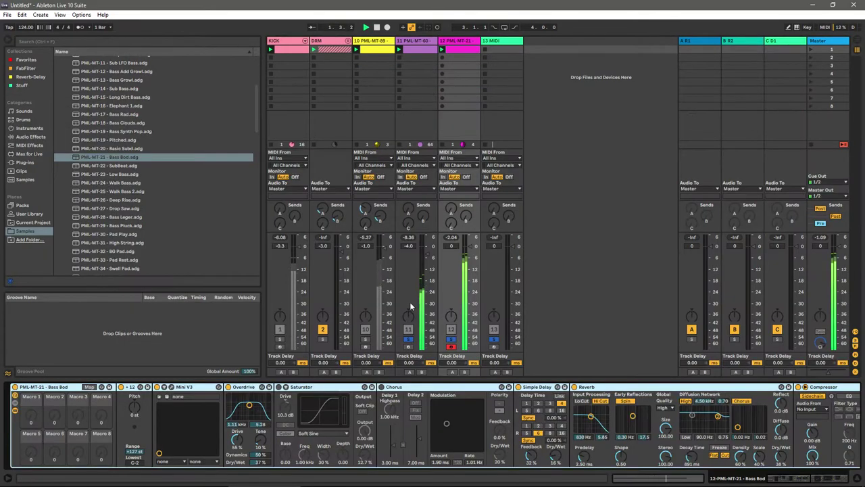
mouse_move(817, 477)
left_mouse_down()
mouse_move(826, 480)
mouse_move(804, 478)
left_mouse_up()
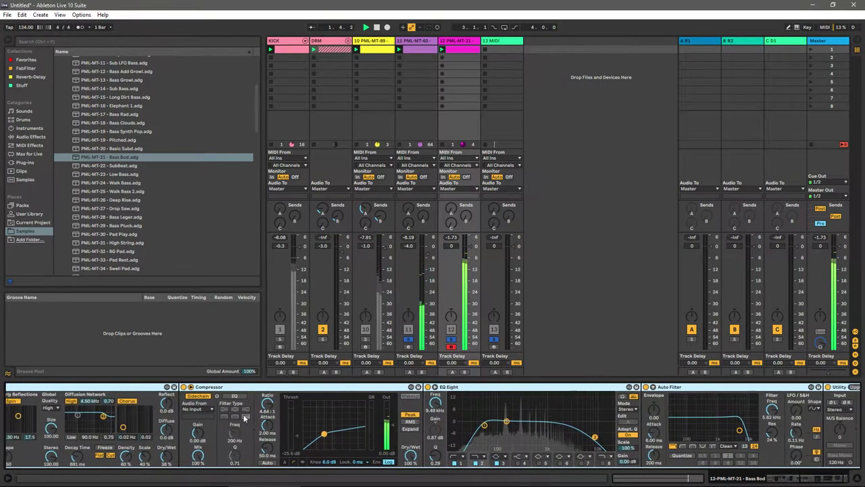
left_click(197, 409)
left_click(294, 440)
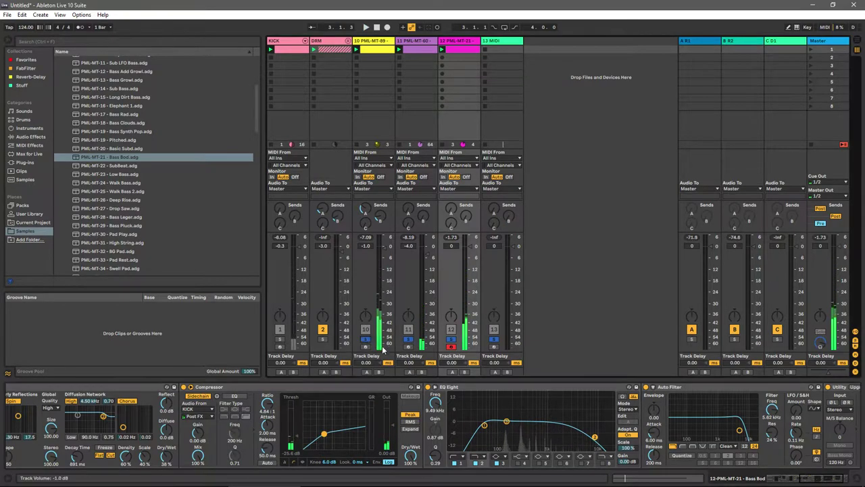
Step: Reopen the Bass Bod clip, move its D3 note down one octave to D2, and play it back
double_click(455, 52)
left_click_drag(224, 273, 219, 406)
key("space")
scroll(223, 369, "down", 1)
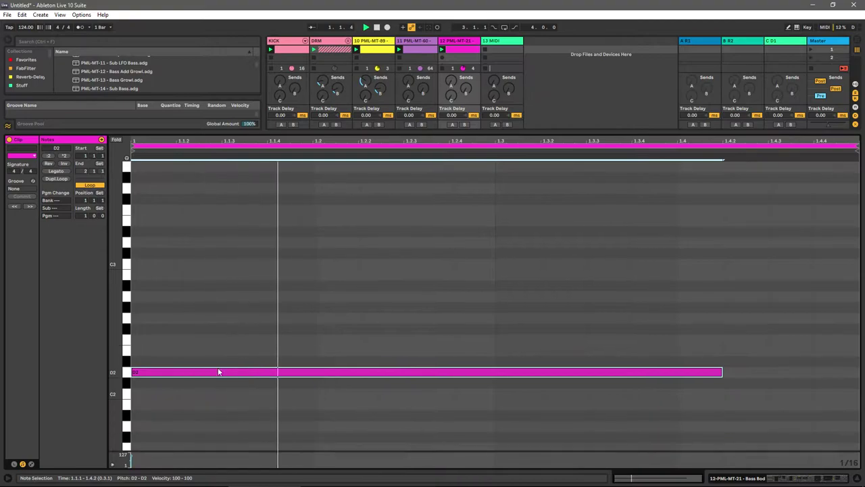
Step: Set the Bass Bod clip's loop length to 8 bars and extend the D2 note to about 4.4.3
left_click(79, 214)
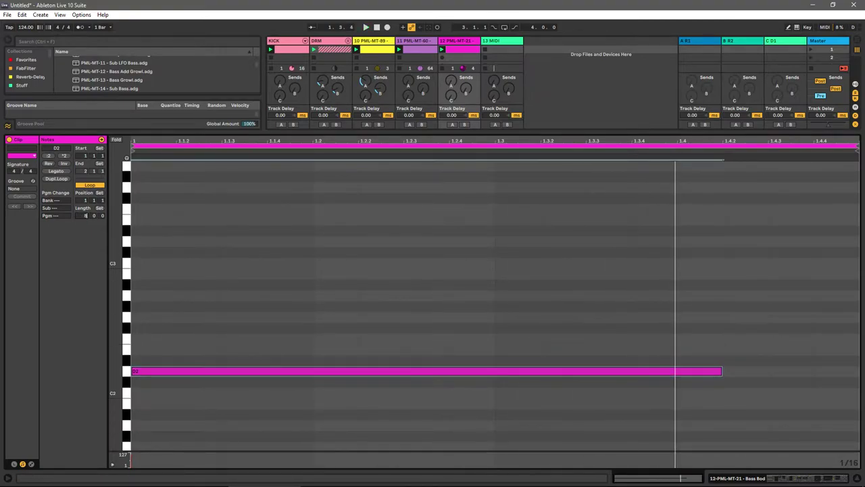
type("8")
key("Return")
left_click_drag(203, 372, 482, 372)
Step: Add a short F2 note at 4.4.3 and a short C3 note at 4.4.4 after the long D2 note
double_click(486, 338)
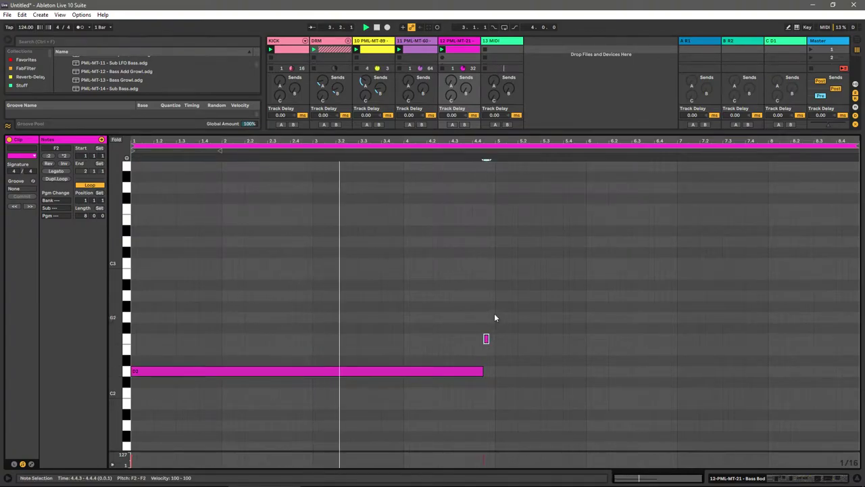
double_click(493, 263)
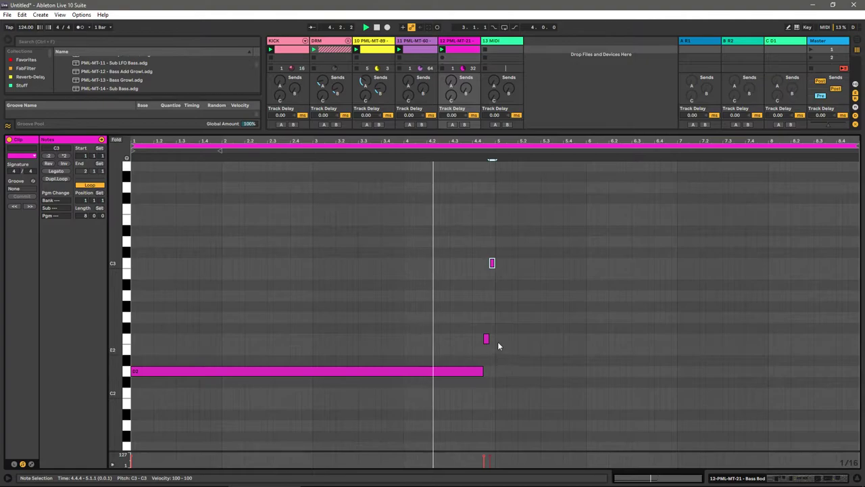
Step: Add a long C2 note at bar 5 of the Bass Bod clip, extending it to about 8.3.4
double_click(498, 348)
left_click_drag(498, 349, 676, 349)
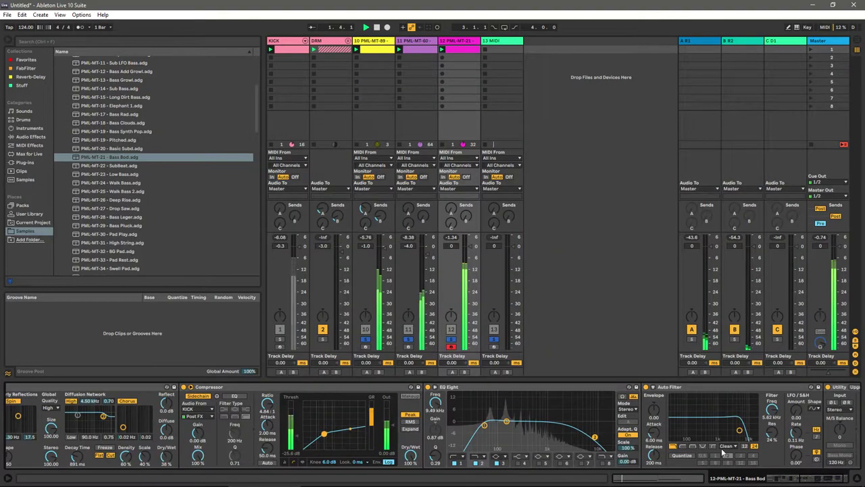
left_click(802, 478)
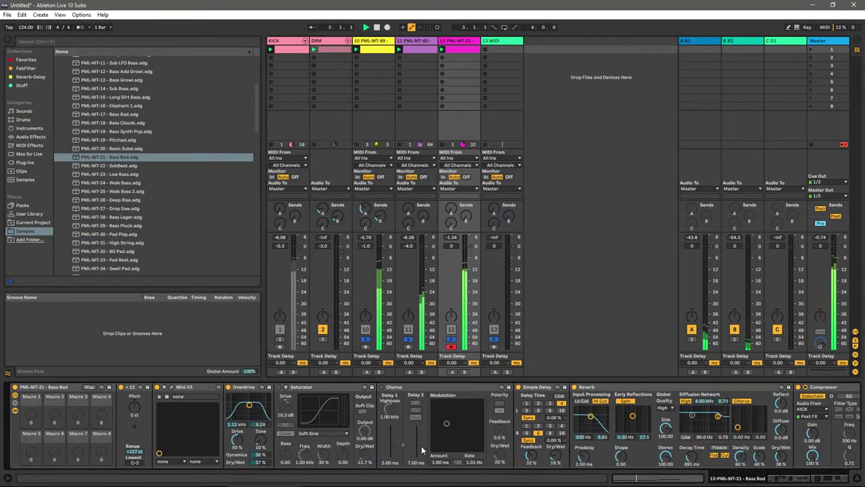
double_click(465, 49)
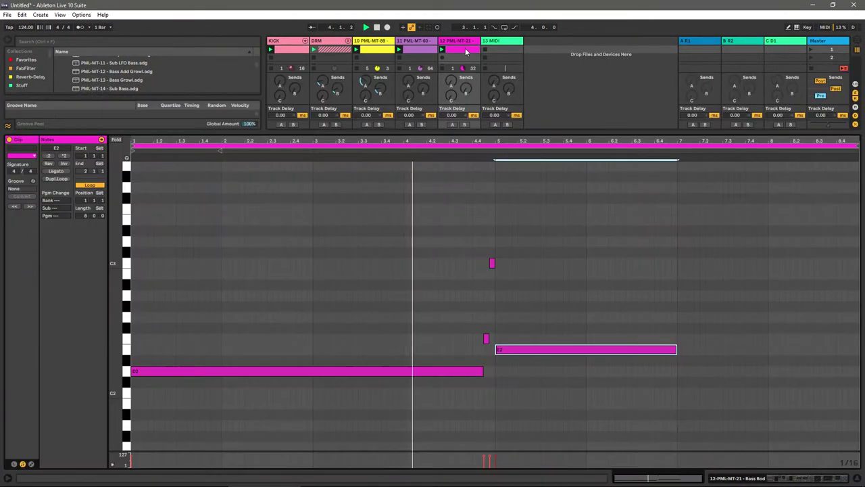
left_click_drag(500, 349, 521, 398)
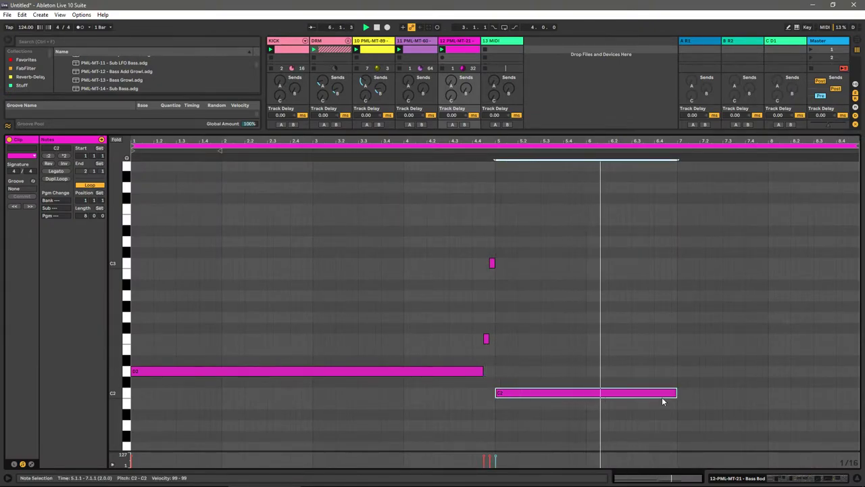
left_click_drag(677, 394, 831, 395)
Step: Add a D2 note from 8.3.4 to 8.4.2, followed by an E2 note from 8.4.2 to the end of the loop
double_click(833, 371)
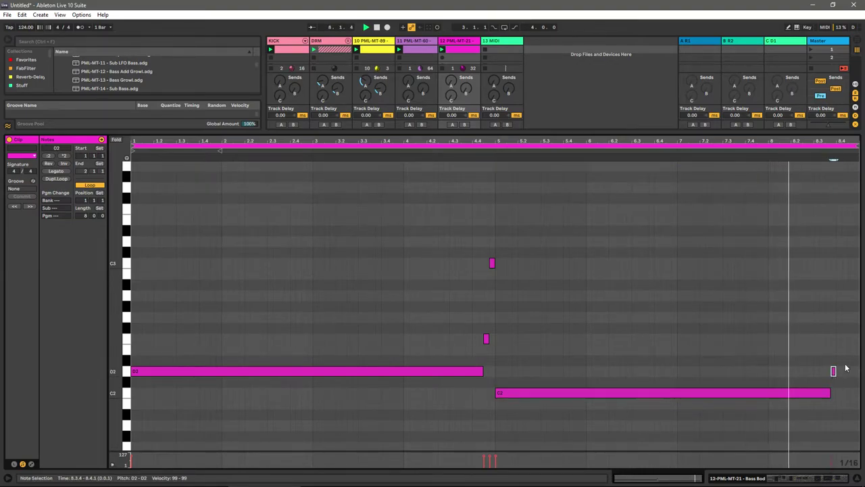
left_click_drag(846, 349, 858, 348)
left_click(836, 371)
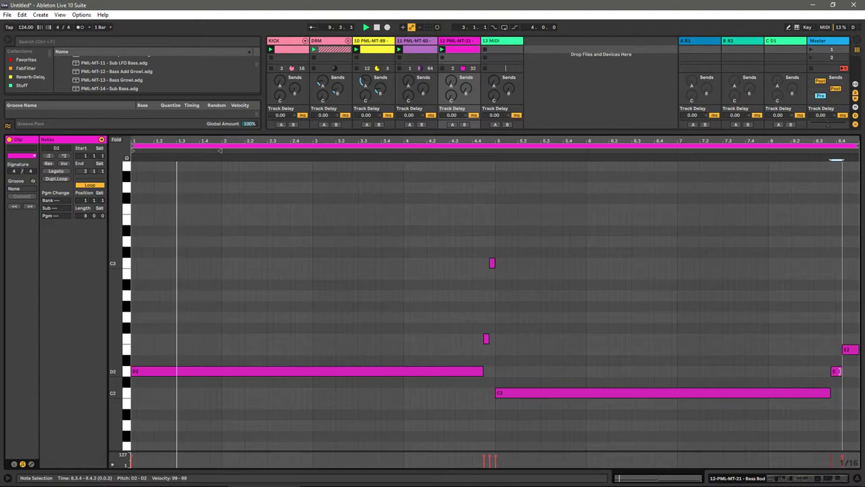
Step: Assign CutOff to the horizontal axis of the Bass Bod rack's Mini V3 and unfold its device parameters
left_click(809, 476)
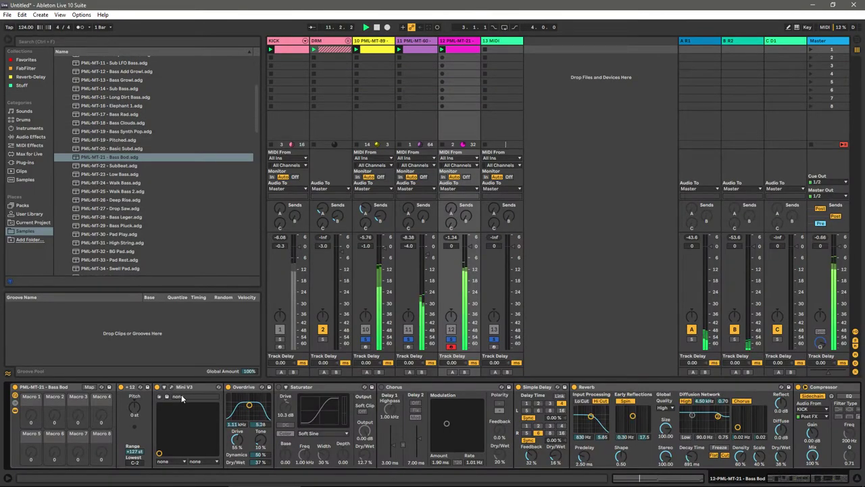
left_click(163, 462)
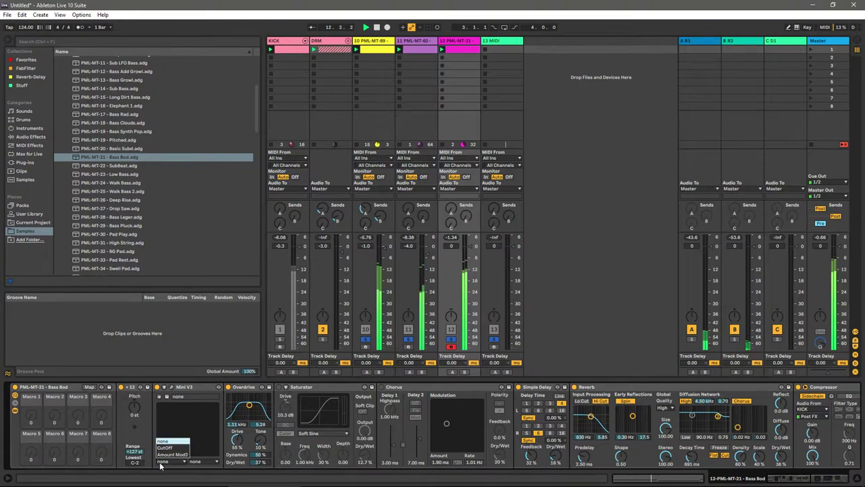
left_click(183, 459)
left_click(164, 387)
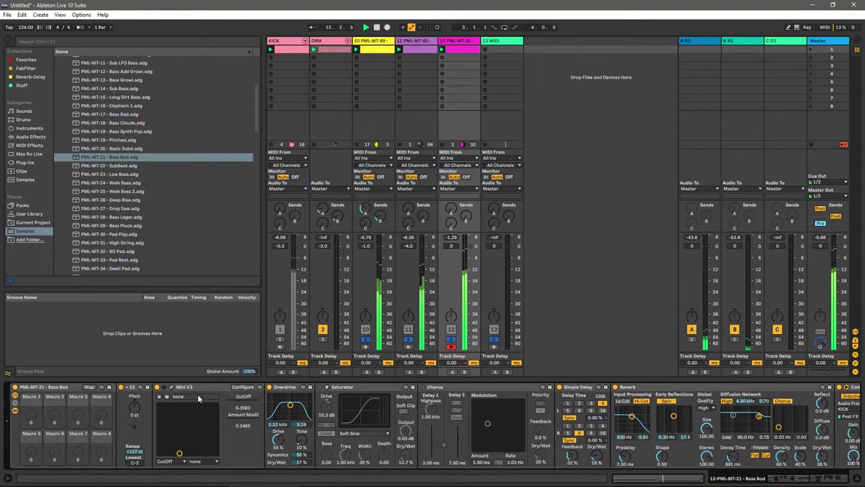
Step: Map the Mini V3's CutOff to Macro 1 of the Bass Bod rack and raise that macro to 36
right_click(242, 407)
left_click(261, 360)
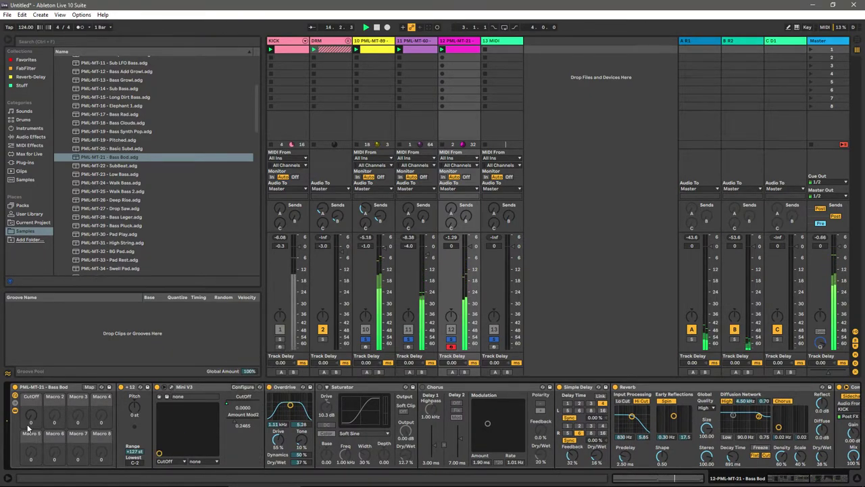
left_click_drag(31, 416, 31, 412)
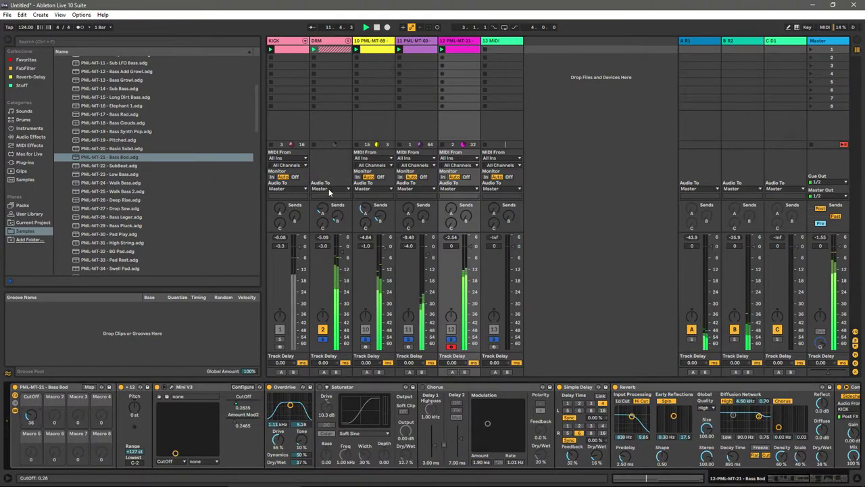
Step: Reopen the Bass Bod clip and slightly lengthen the D2, F2 and C3 notes before bar 5 to overlap the following notes
double_click(462, 49)
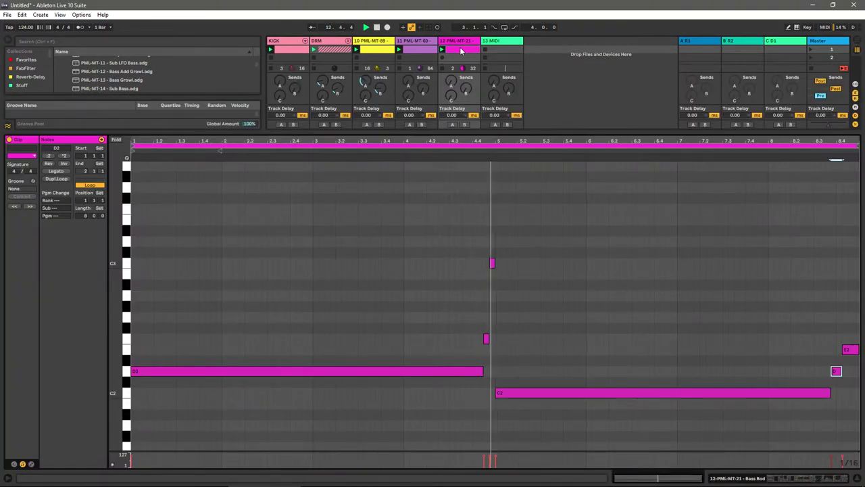
left_click(469, 191)
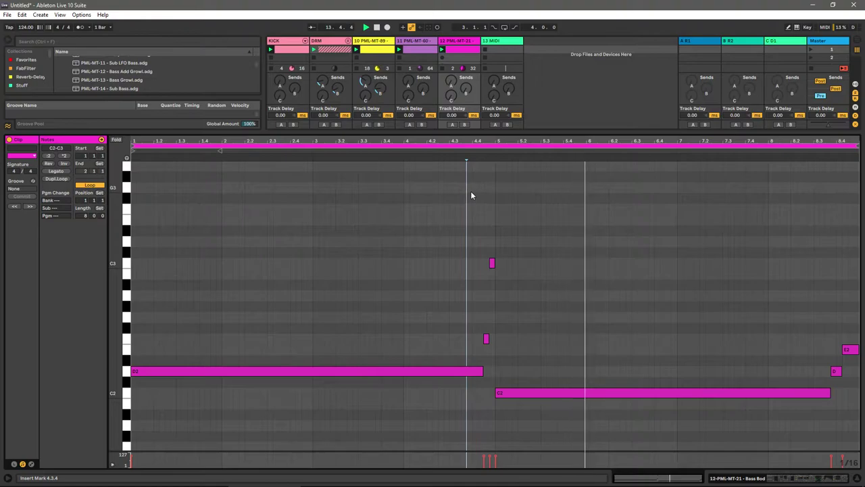
left_click(482, 370)
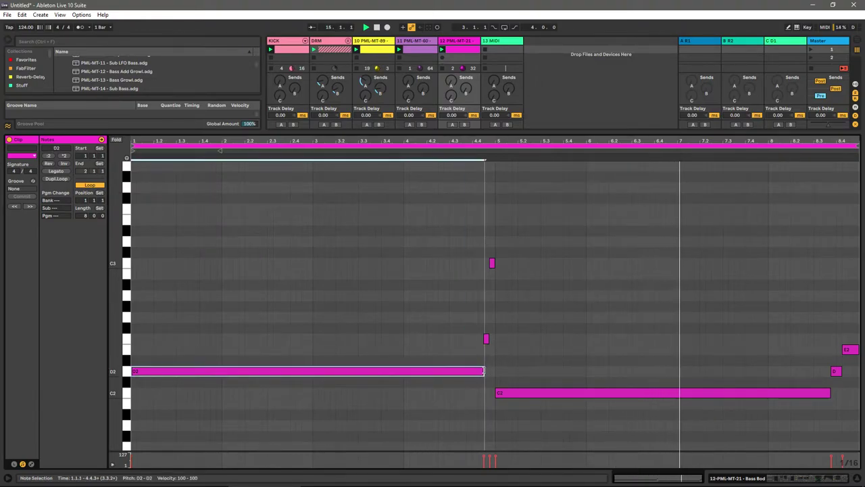
left_click(486, 338)
left_click(492, 263)
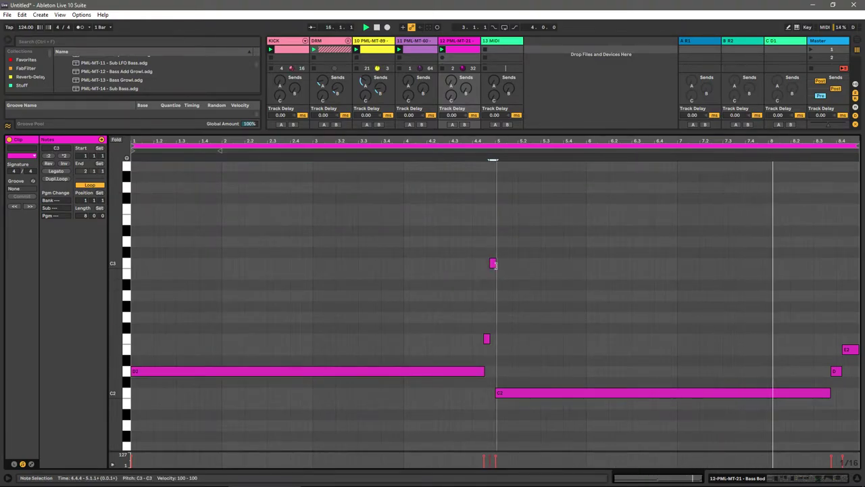
Step: Add a D3 note from 4.3.4 to 4.4.4 and an F3 note from 8.3.4 to 8.4.4 above the bass line
double_click(838, 209)
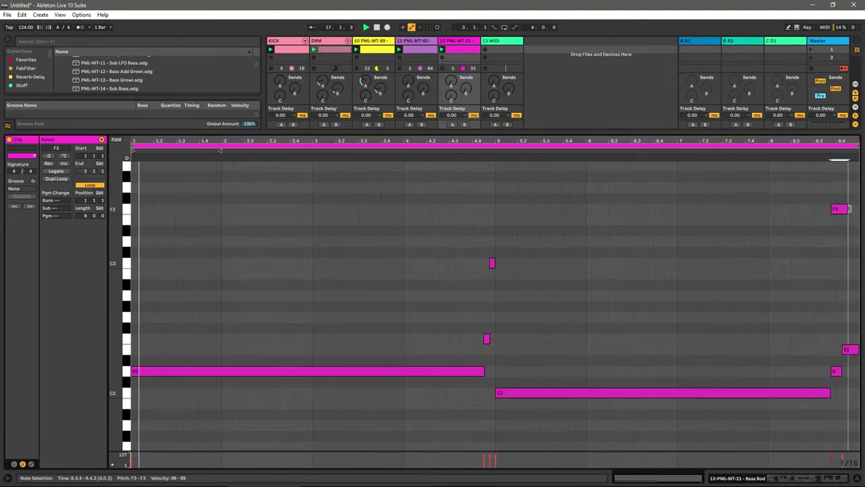
double_click(472, 242)
left_click_drag(475, 241, 486, 243)
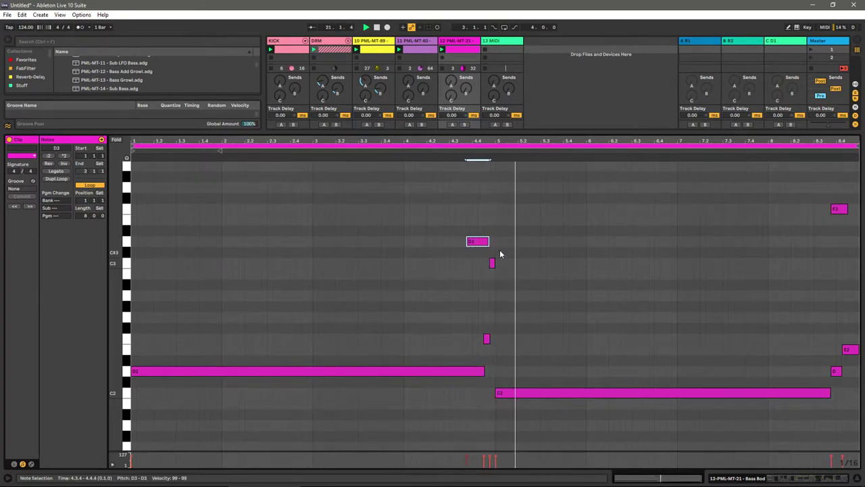
left_click_drag(841, 211, 861, 212)
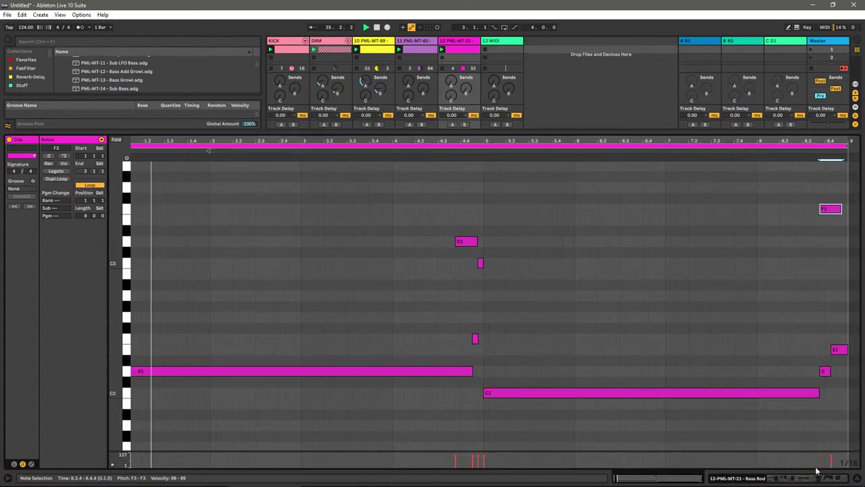
Step: Lower the Bass Bod track's volume to -6.0 dB and solo it together with the KICK and Main Lead tracks
left_click(811, 480)
left_click(451, 346)
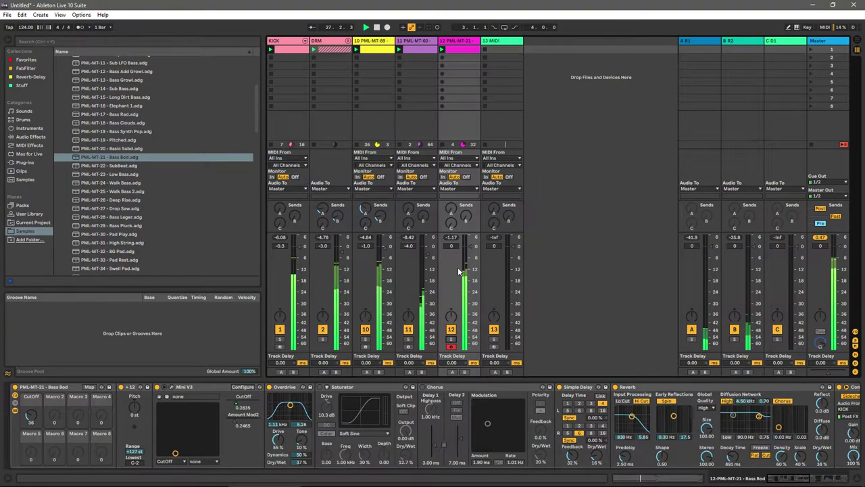
left_click(449, 344)
left_click(449, 344)
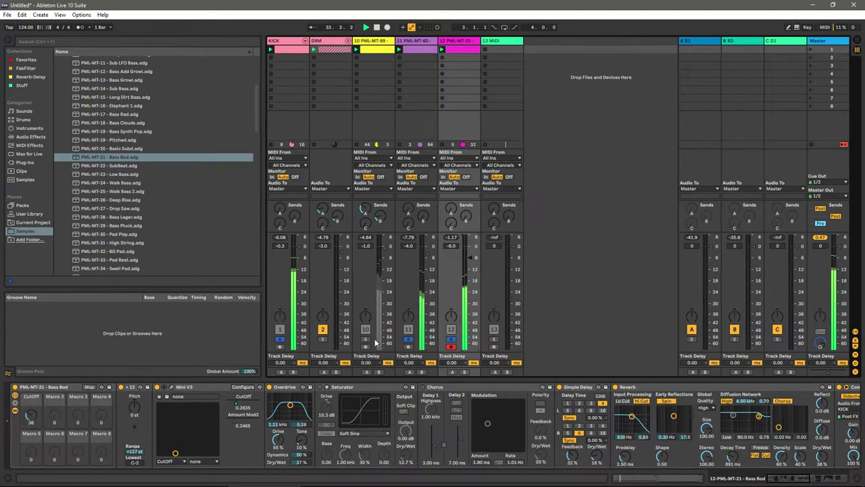
Step: Lower The Arp rack's CutOff macro to 28, then unsolo the tracks to play the full mix
left_click(368, 47)
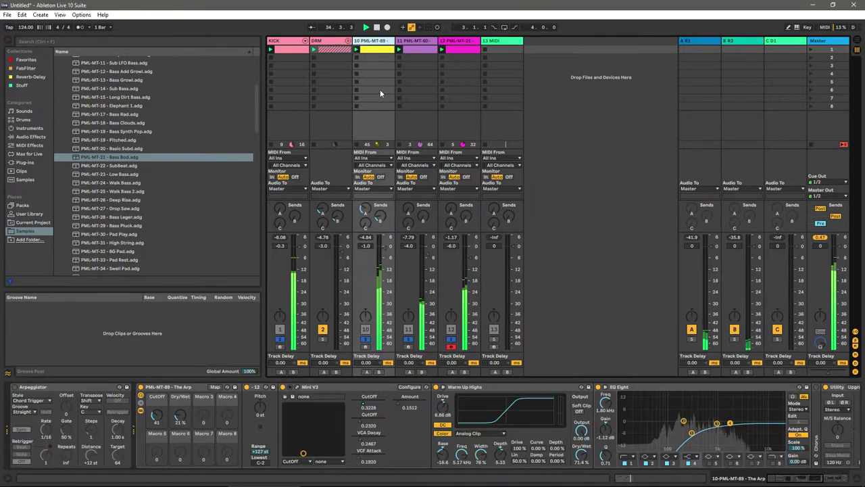
left_click_drag(298, 453, 297, 453)
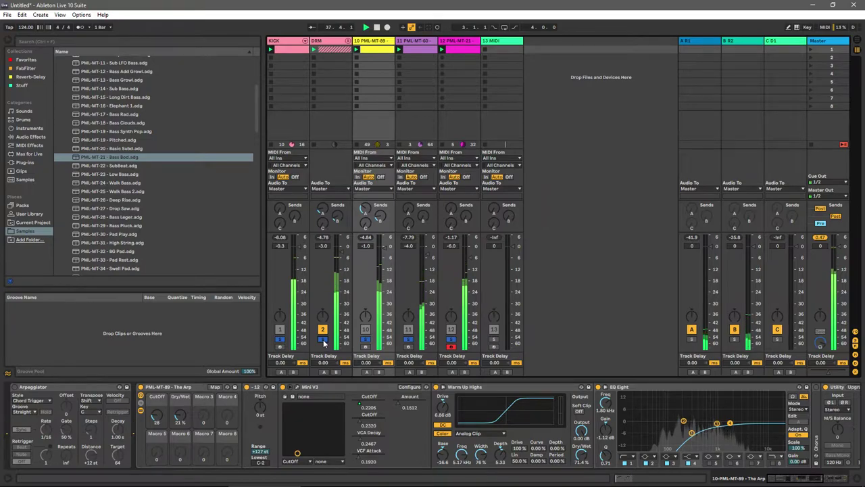
left_click(323, 340)
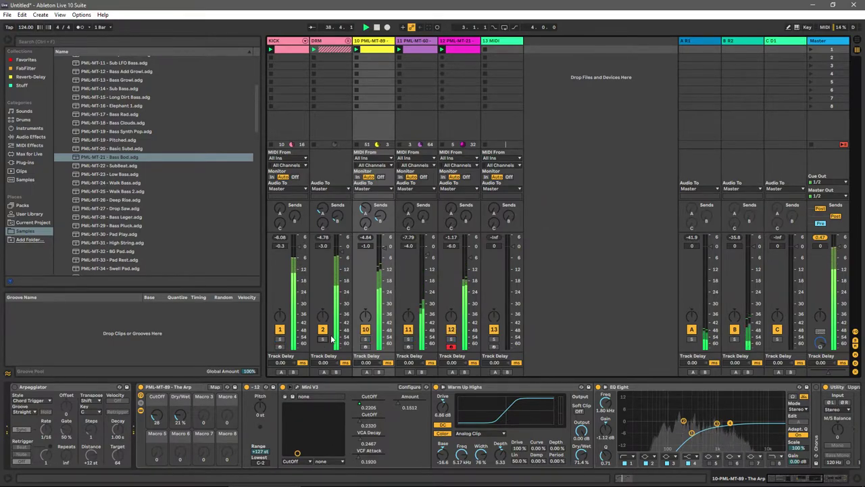
Step: Set the Bass Bod rack's CutOff macro to 35 and select the empty 13 MIDI track
left_click(458, 130)
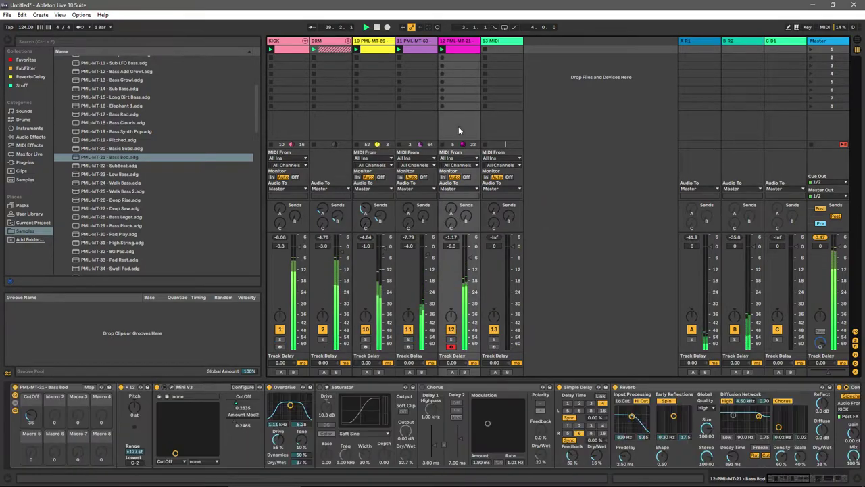
left_click(30, 415)
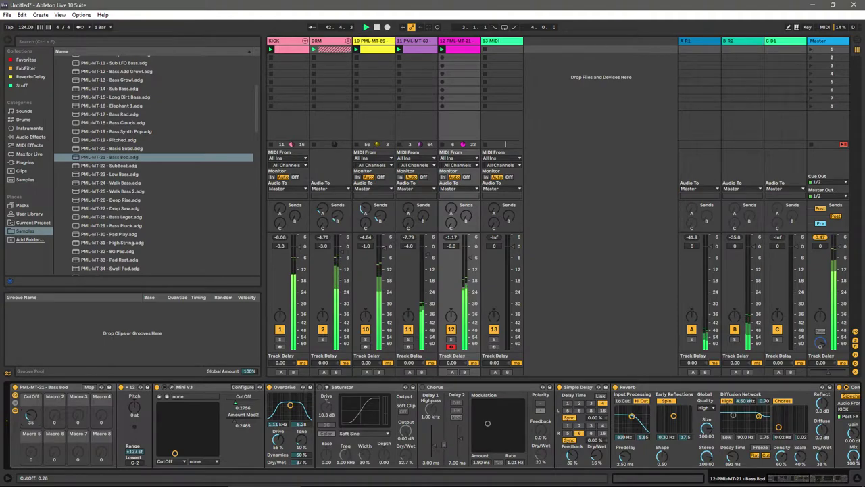
left_click(500, 42)
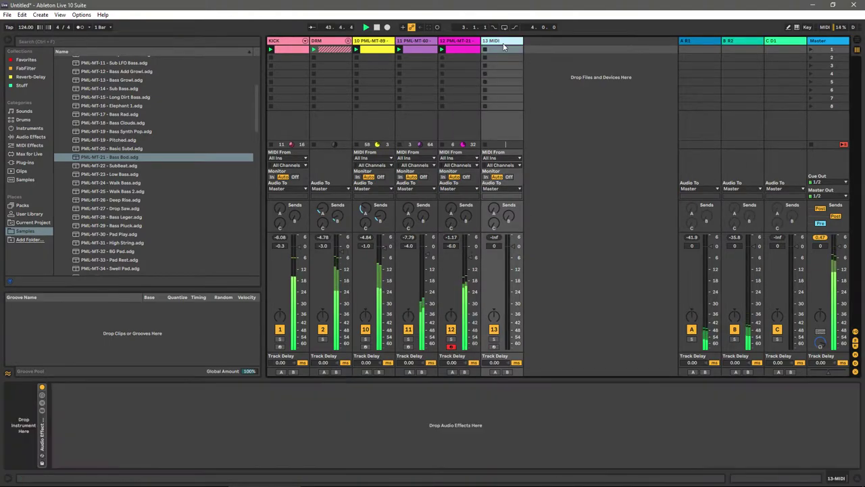
scroll(142, 217, "down", 3)
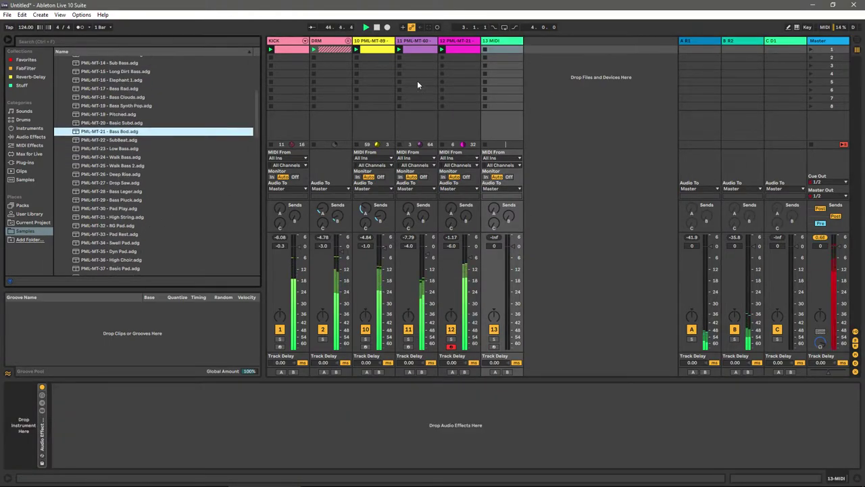
Step: Solo the Main Lead track, raise its Send A, lower its CutOff macro to 18, and unsolo it
left_click(415, 42)
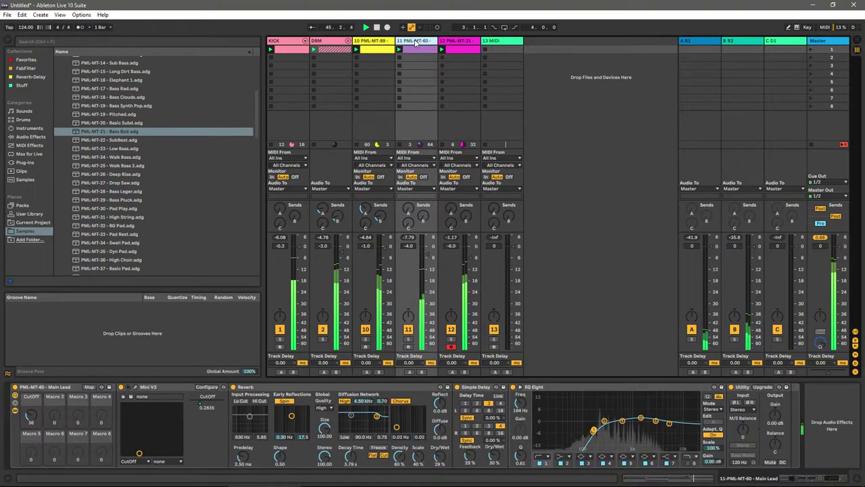
left_click(408, 338)
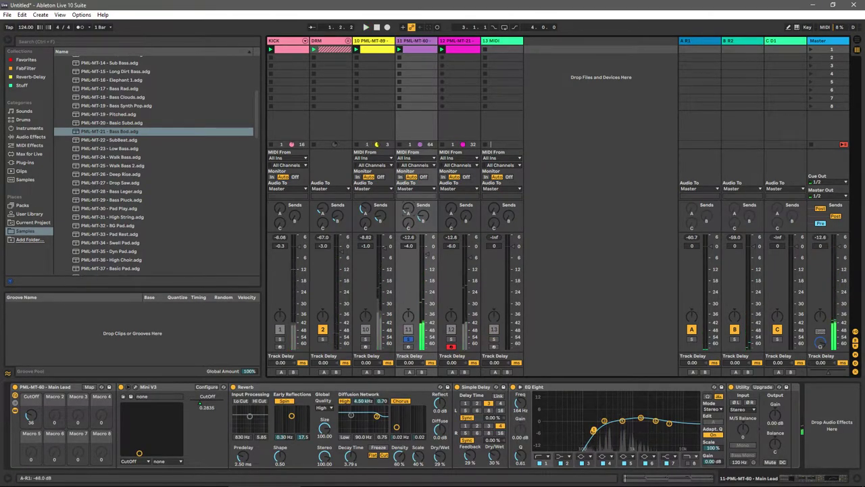
left_click_drag(409, 212, 408, 201)
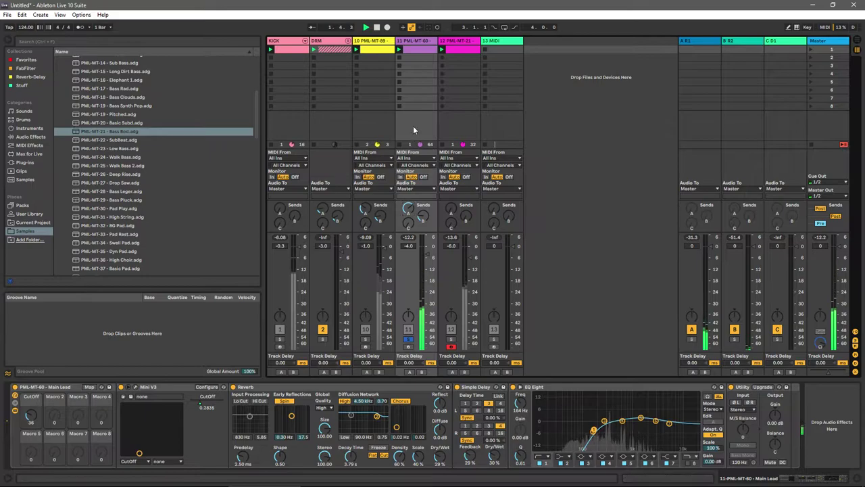
left_click_drag(30, 420, 30, 432)
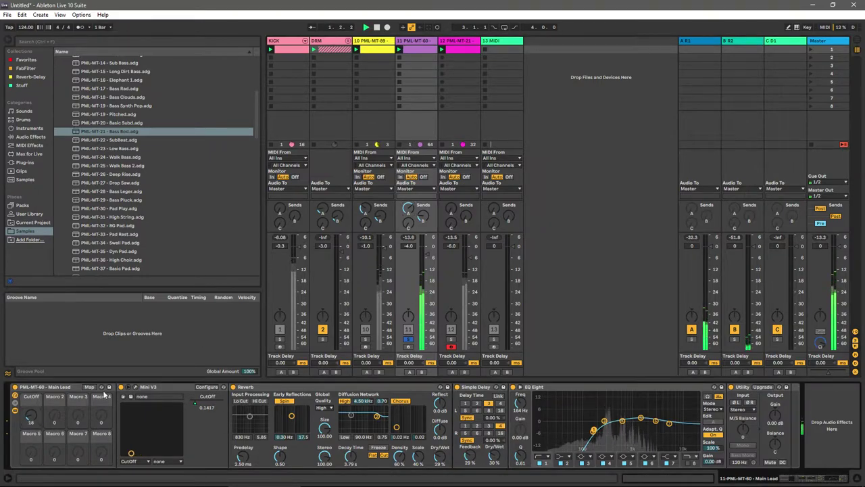
left_click(408, 338)
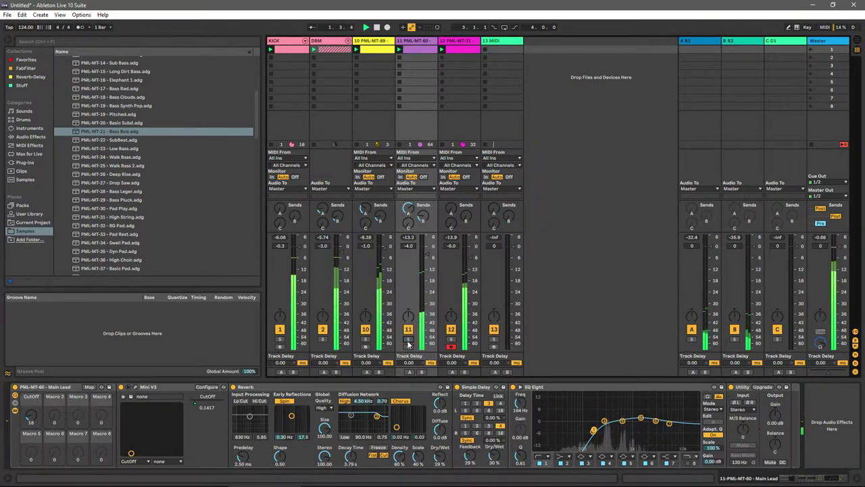
Step: Load the PML-MT-38 - Evolve Pad preset from the sample library onto the empty 13 MIDI track
left_click(468, 85)
left_click(512, 42)
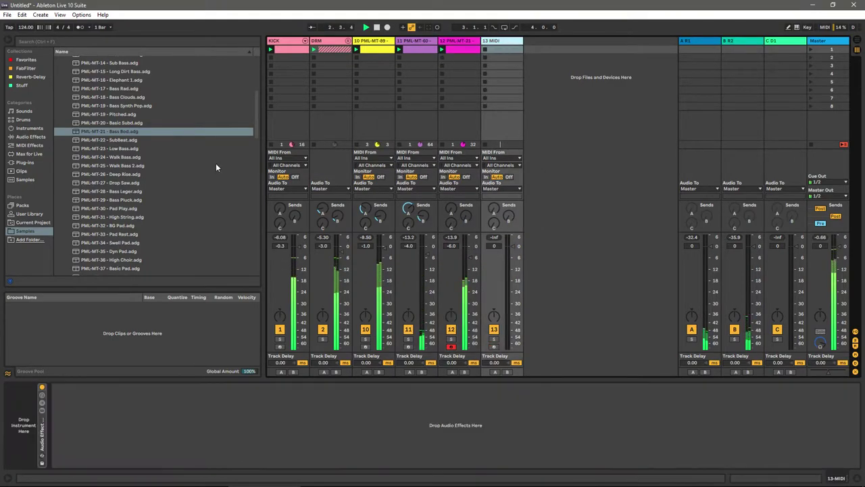
scroll(133, 165, "up", 5)
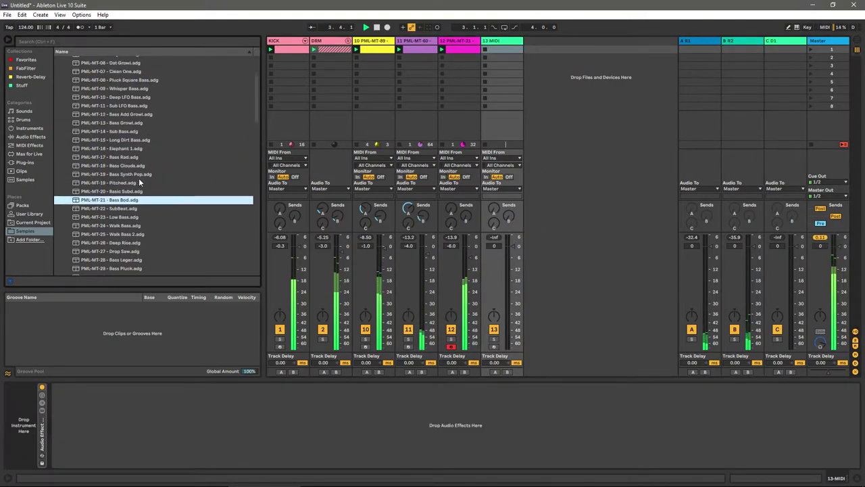
scroll(140, 177, "up", 2)
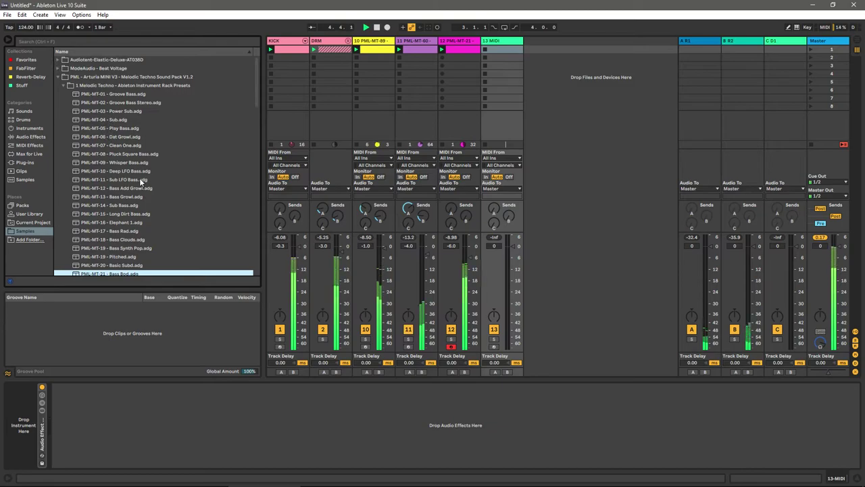
scroll(139, 178, "down", 5)
scroll(139, 178, "down", 2)
left_click(124, 241)
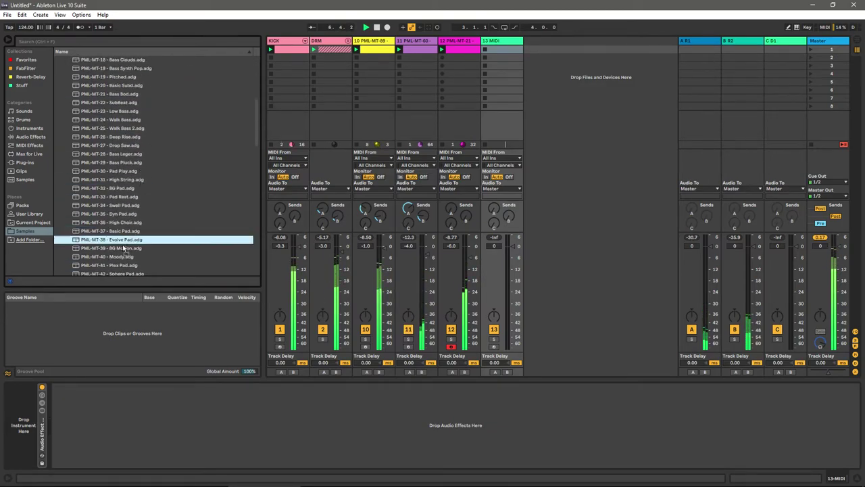
left_click_drag(124, 242, 41, 406)
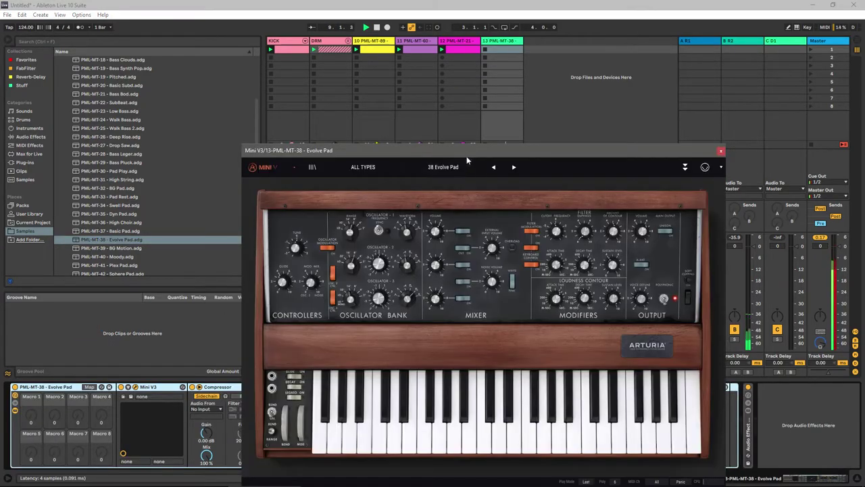
Step: Arm the Evolve Pad track, close its synth window and set its Compressor's sidechain source to KICK
left_click_drag(465, 158, 326, 29)
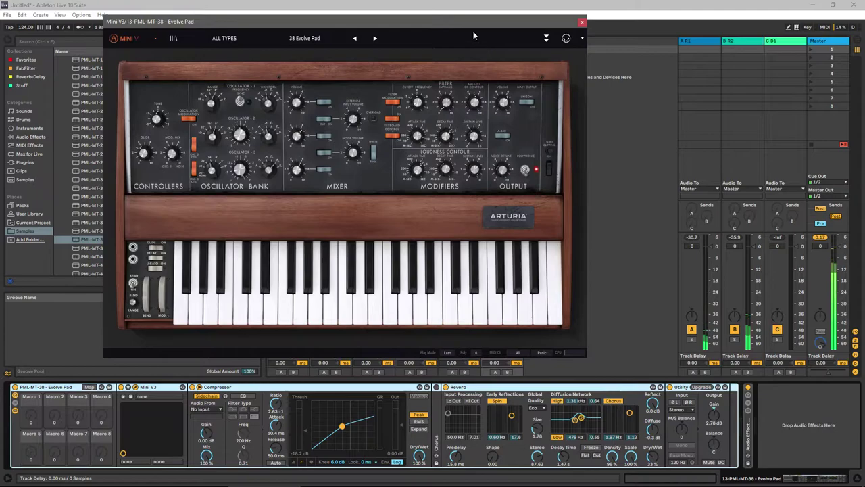
left_click_drag(473, 22, 343, 46)
left_click(510, 348)
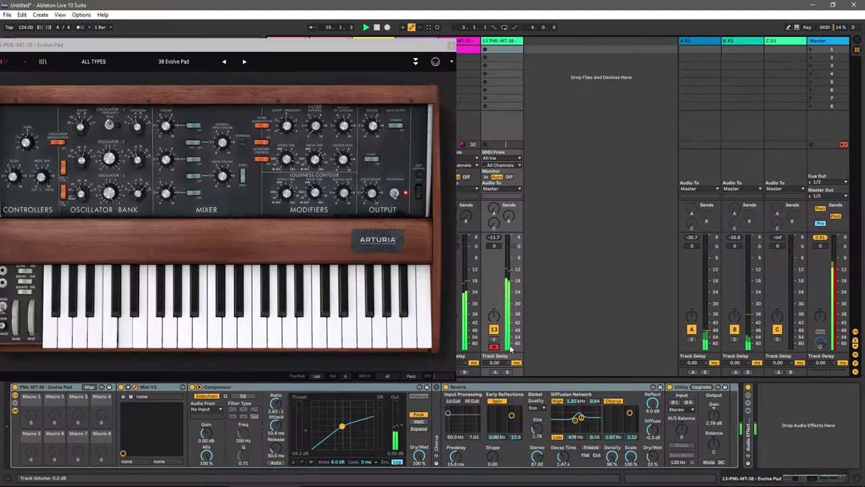
left_click(451, 48)
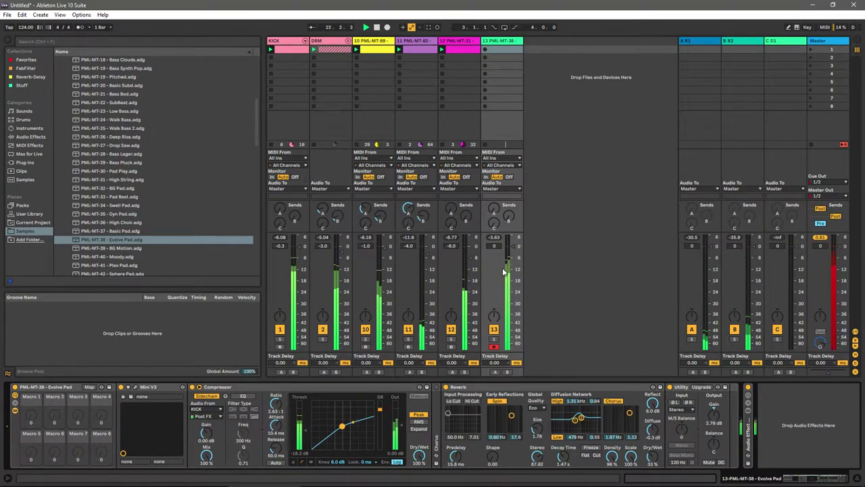
Step: Expose the Mini V3's filter CutOff on the Evolve Pad rack, map it to Macro 1 and set it to 42
left_click(134, 388)
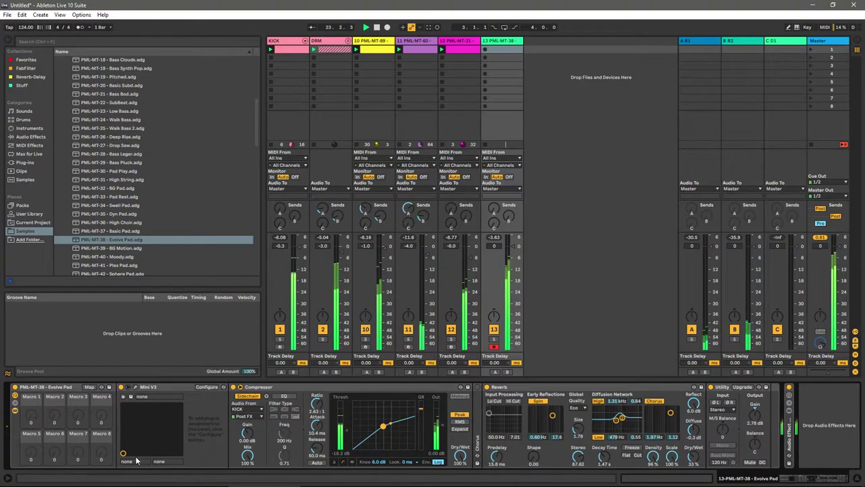
left_click(136, 387)
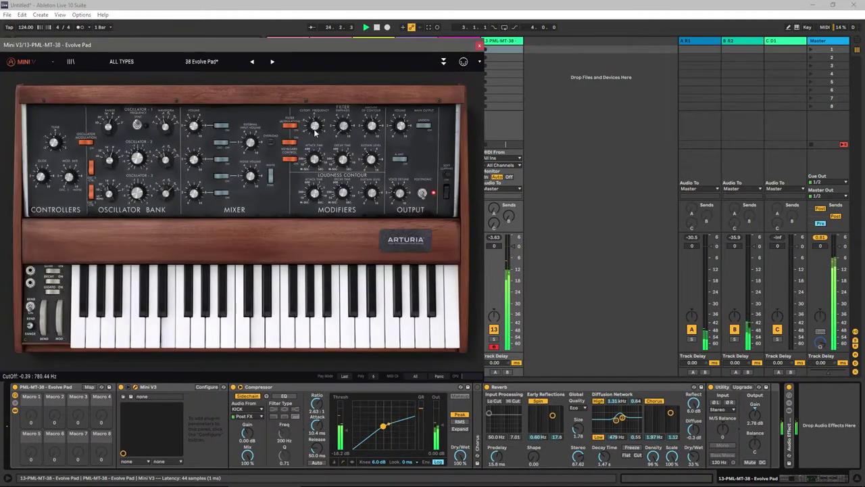
left_click(479, 45)
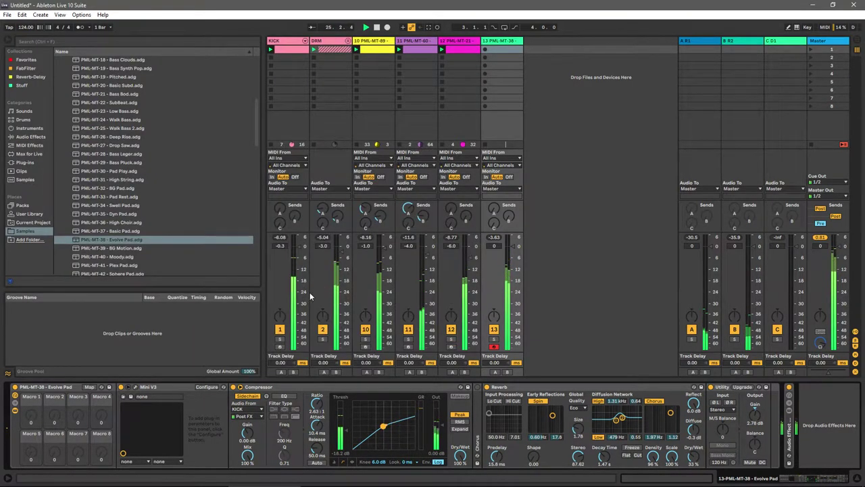
left_click(127, 461)
left_click(129, 471)
right_click(208, 405)
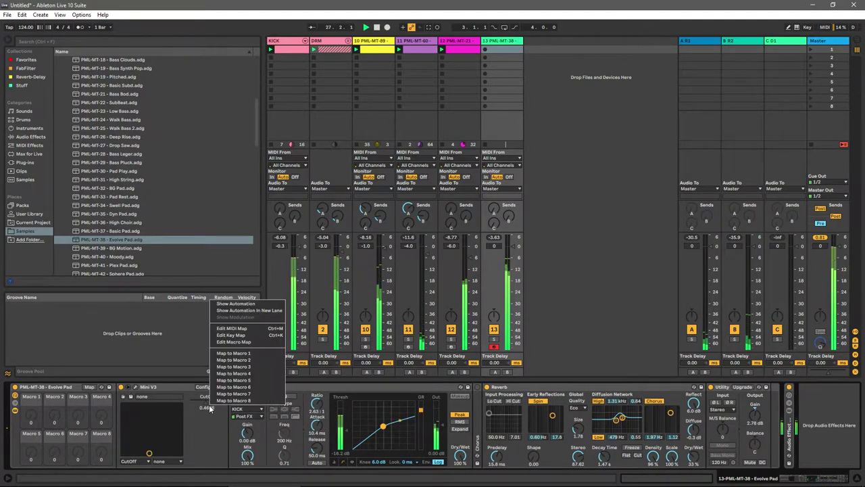
left_click(232, 353)
left_click_drag(137, 453, 142, 454)
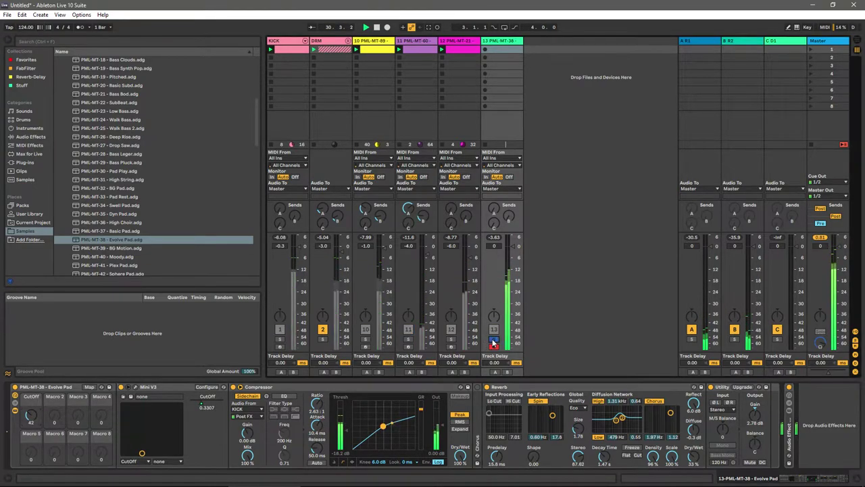
Step: Create an 8-bar clip on the Evolve Pad track with a D2, A2 and E3 chord held over the first four bars
double_click(503, 51)
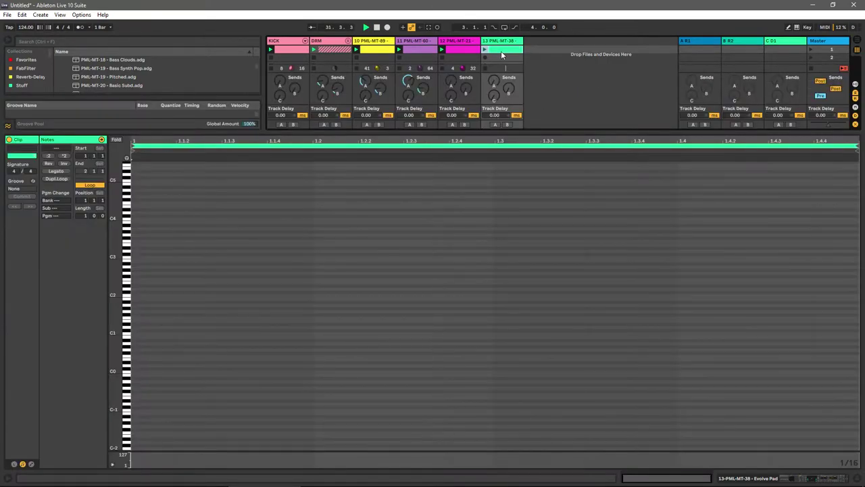
double_click(137, 289)
double_click(135, 268)
double_click(138, 244)
left_click_drag(87, 215, 88, 191)
left_click_drag(183, 224, 134, 346)
left_click_drag(138, 288, 495, 288)
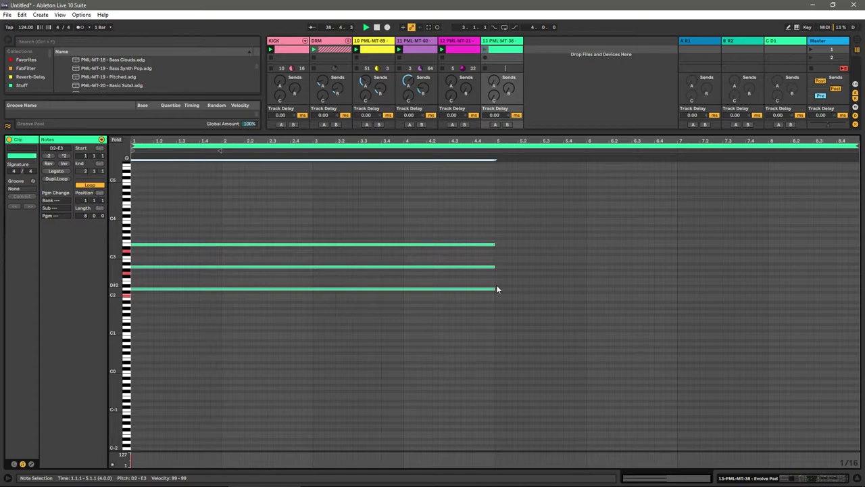
Step: Add a C2, G2 and D3 chord at bar 5 of the pad clip and extend it to the end of bar 8
left_click(496, 293)
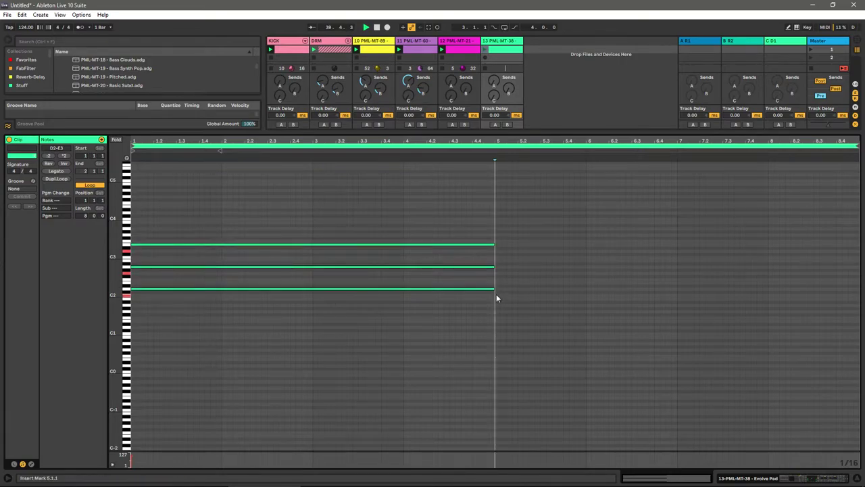
double_click(497, 295)
double_click(497, 273)
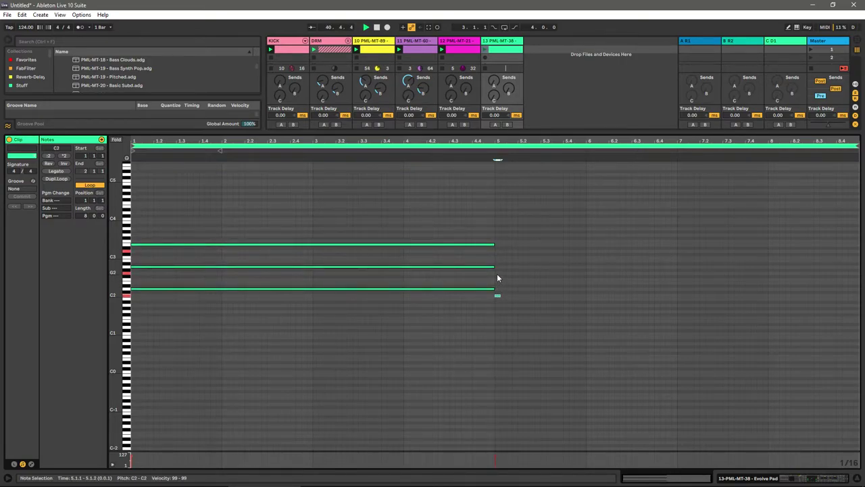
double_click(495, 251)
left_click_drag(502, 244, 494, 323)
left_click_drag(511, 236, 500, 308)
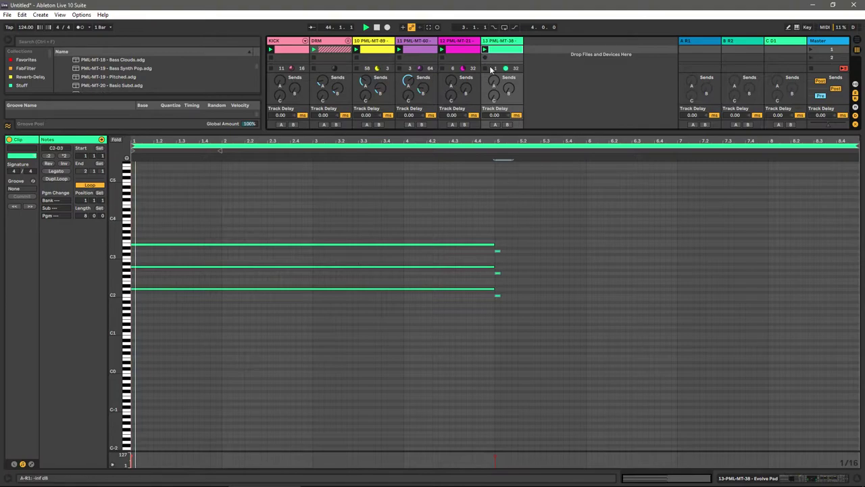
left_click_drag(516, 246, 859, 305)
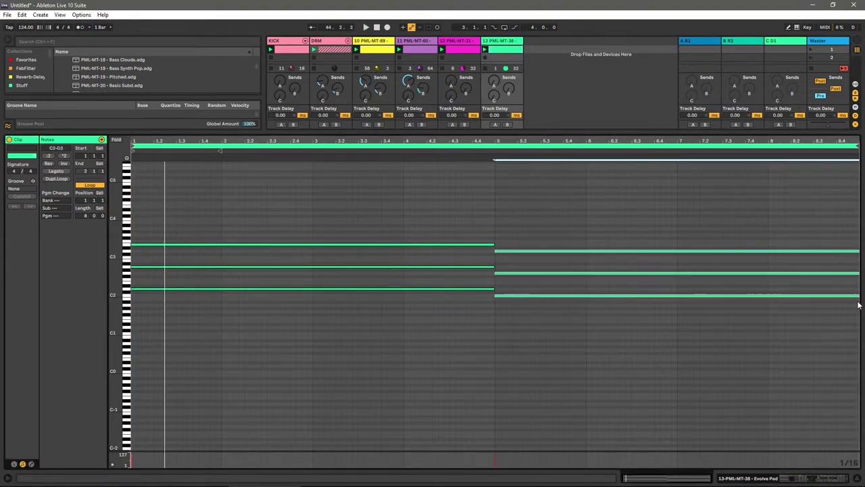
Step: Play the full mix from the start with the pad unsoloed, setting the pad's volume to -6.0 dB and CutOff macro to 53
left_click(501, 43)
left_click(493, 345)
key("space")
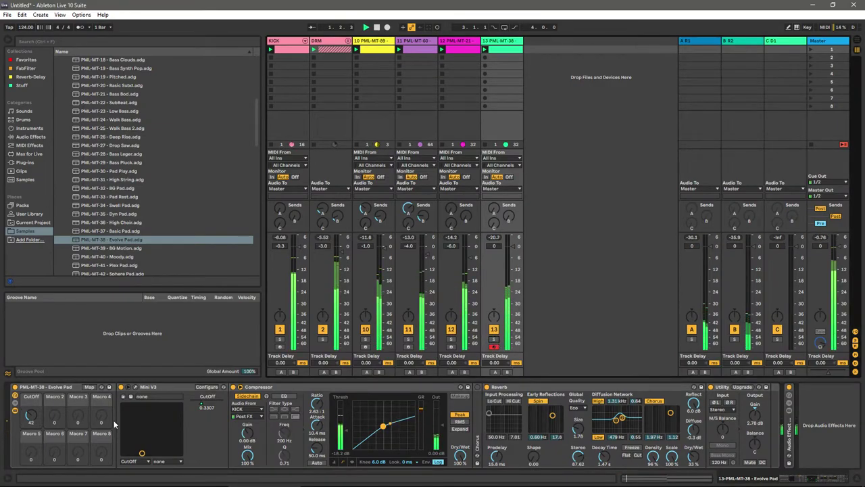
left_click_drag(28, 423, 28, 419)
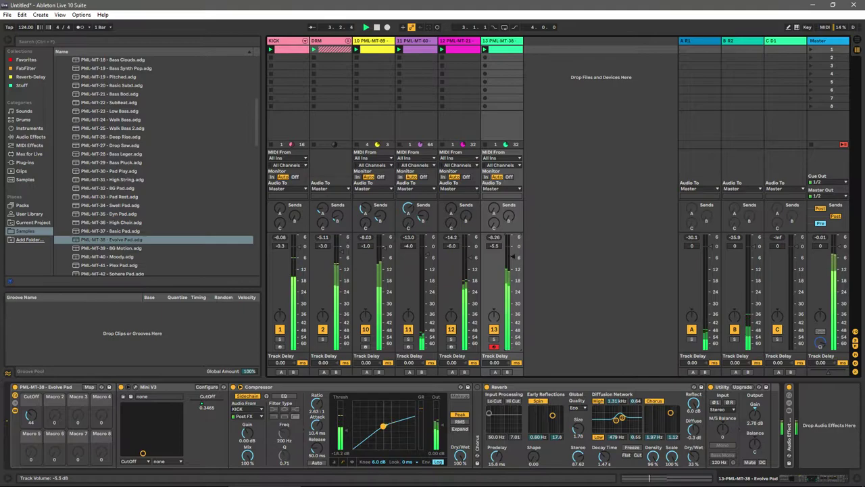
left_click_drag(511, 246, 512, 263)
mouse_move(29, 416)
left_mouse_down()
mouse_move(30, 406)
mouse_move(29, 417)
left_mouse_up()
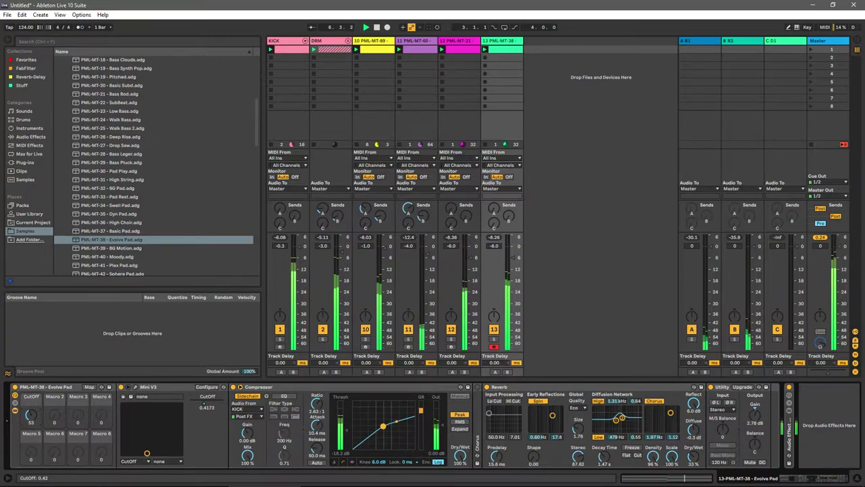
double_click(498, 50)
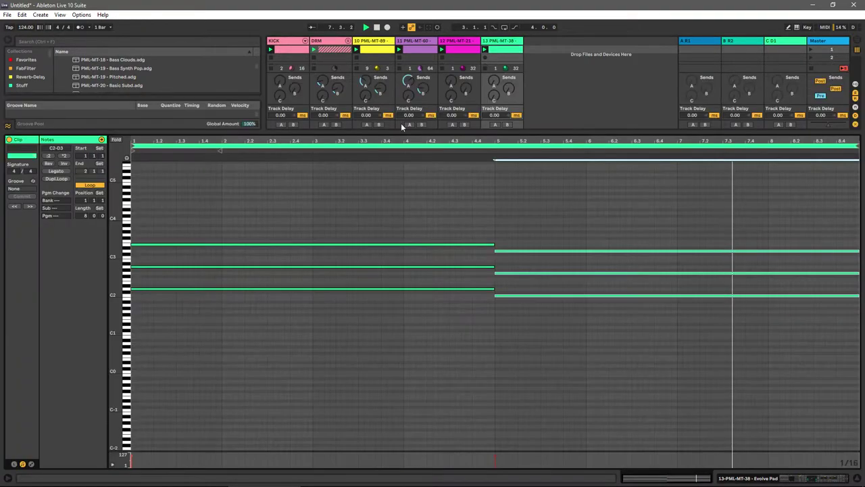
left_click_drag(78, 215, 78, 206)
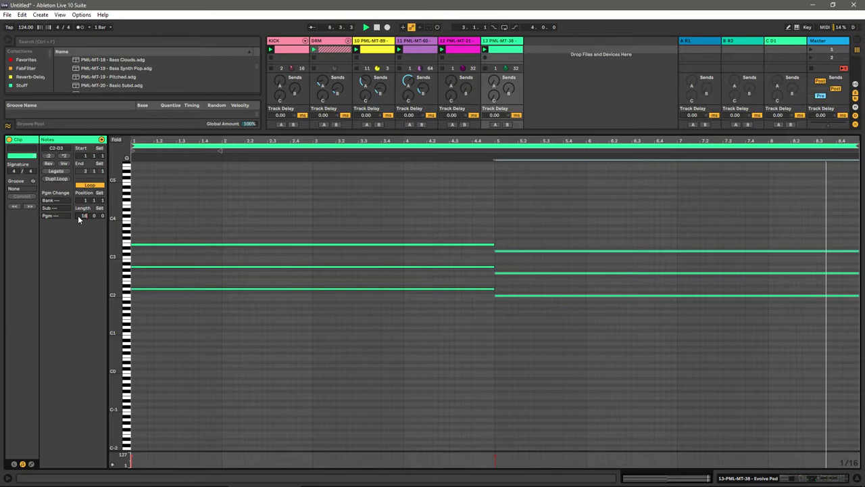
type("8")
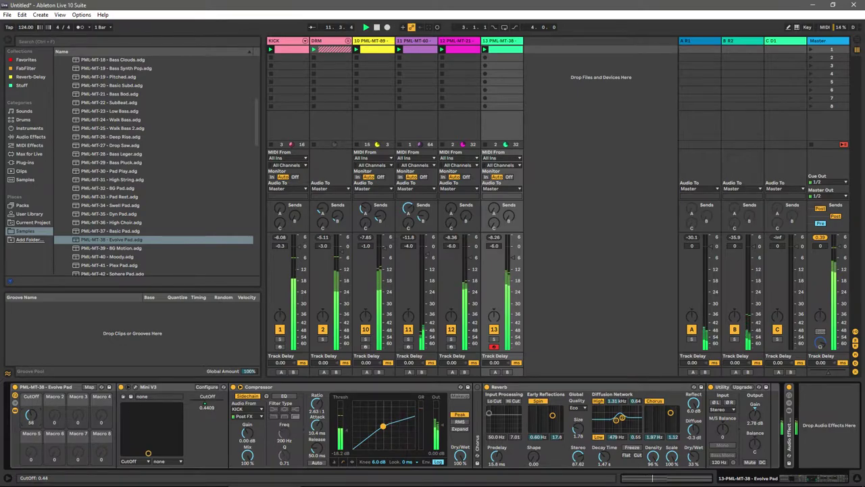
Step: Lower the Evolve Pad track's volume to -10.0 dB and its CutOff macro to 42
left_click_drag(205, 403, 202, 405)
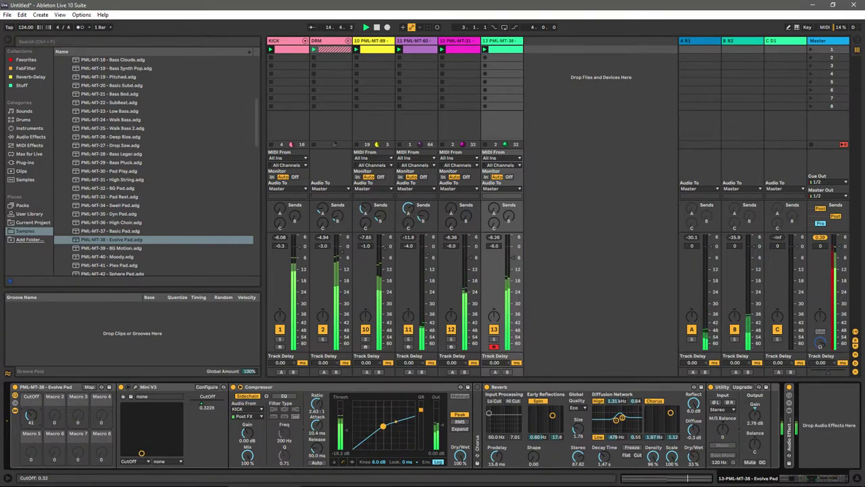
left_click_drag(513, 255, 513, 266)
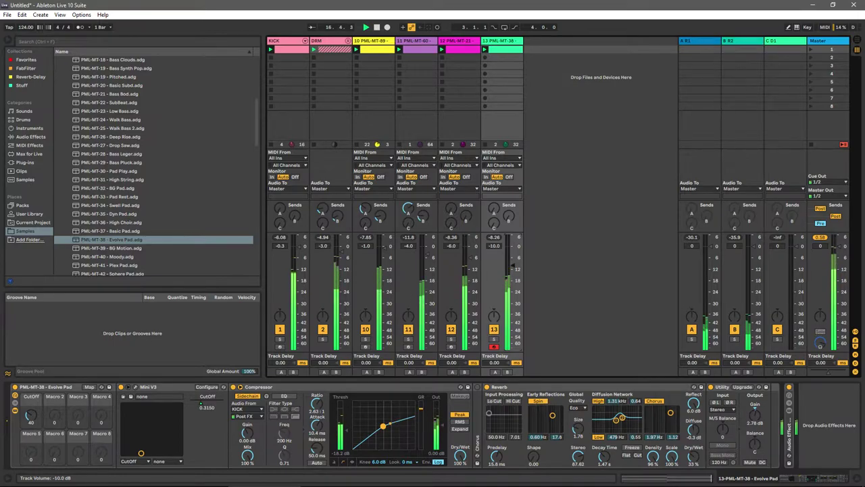
left_click_drag(202, 404, 203, 402)
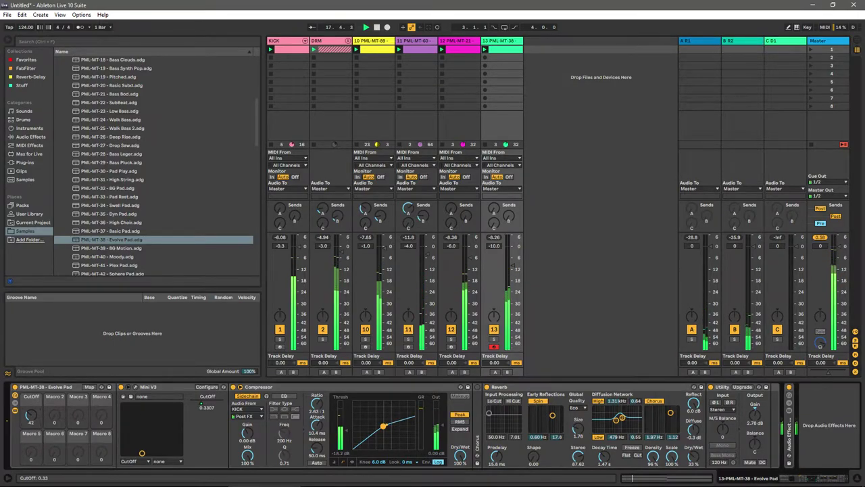
Step: Solo the Evolve Pad, set its Mini V3 filter attack to about 4092.50 ms, raise the CutOff macro to 56, unsolo it and close the synth
left_click(136, 386)
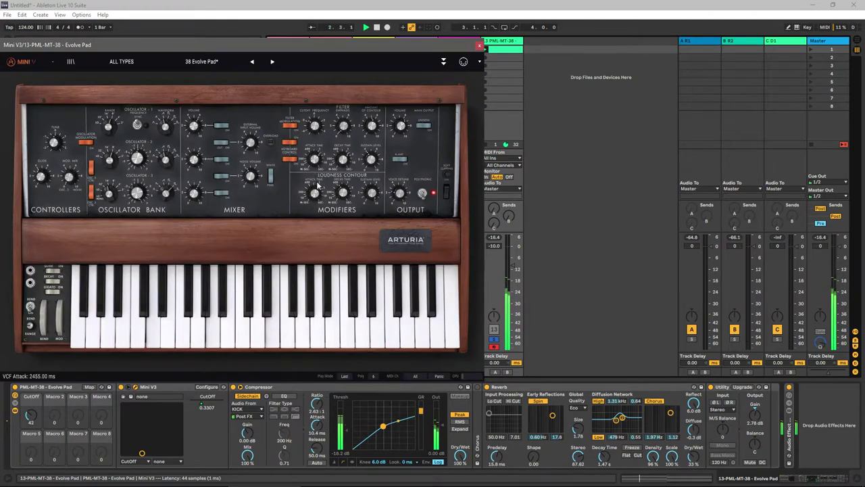
left_click_drag(317, 181, 318, 177)
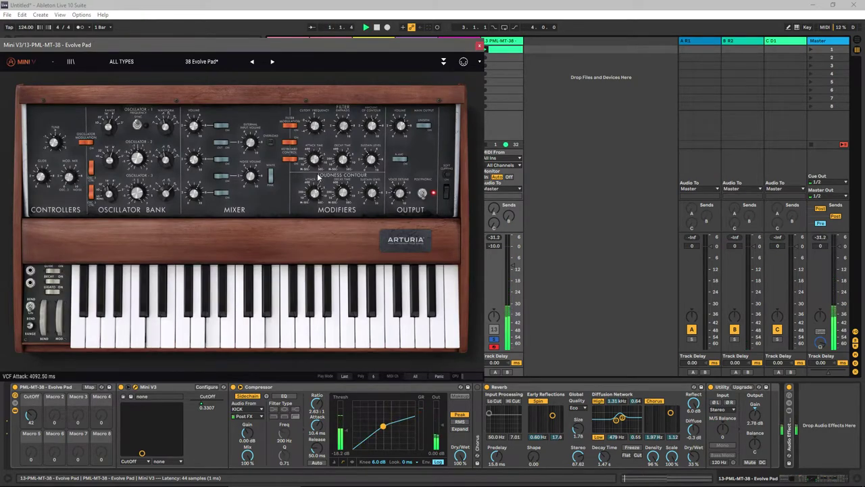
left_click_drag(30, 415, 30, 424)
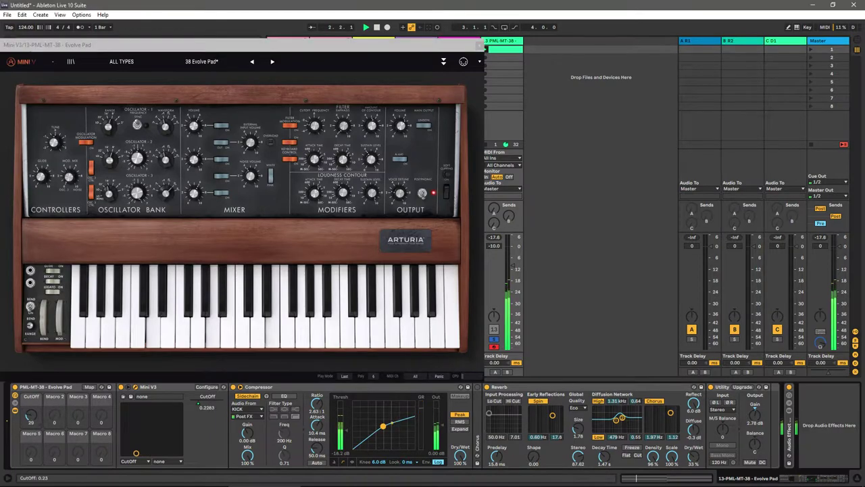
left_click(373, 150)
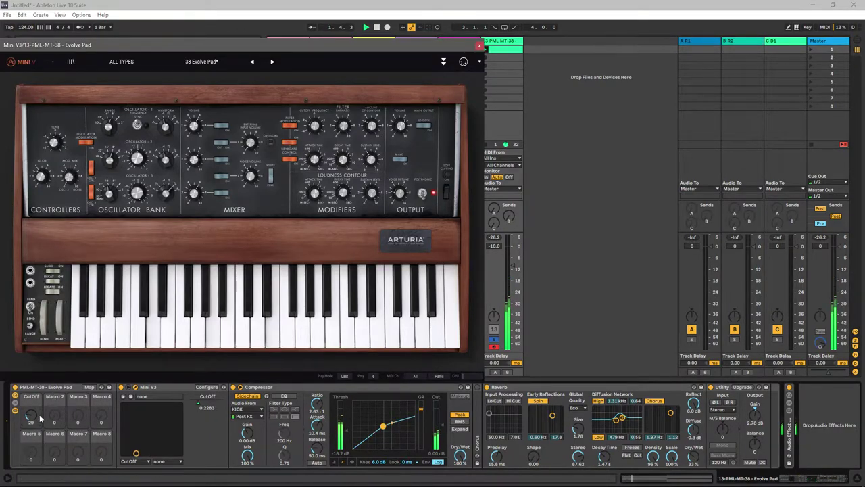
left_click(493, 339)
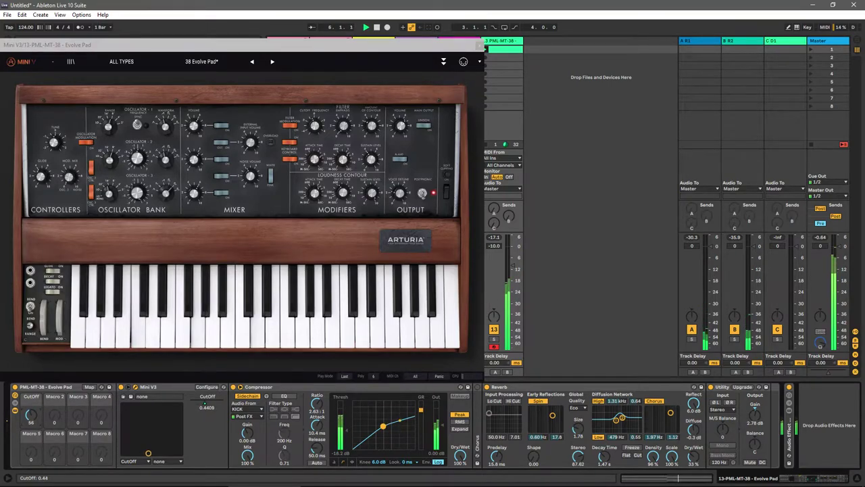
left_click(479, 44)
Step: Raise The Arp rack's CutOff macro to 47
left_click(376, 42)
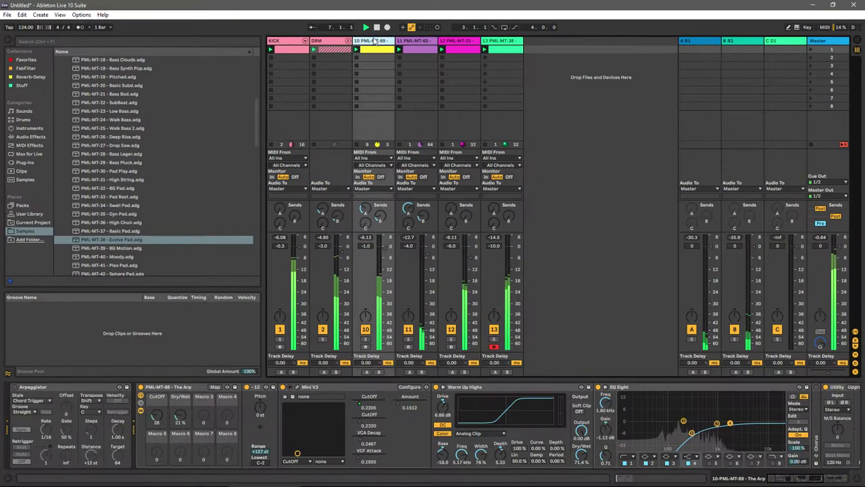
left_click_drag(157, 415, 156, 418)
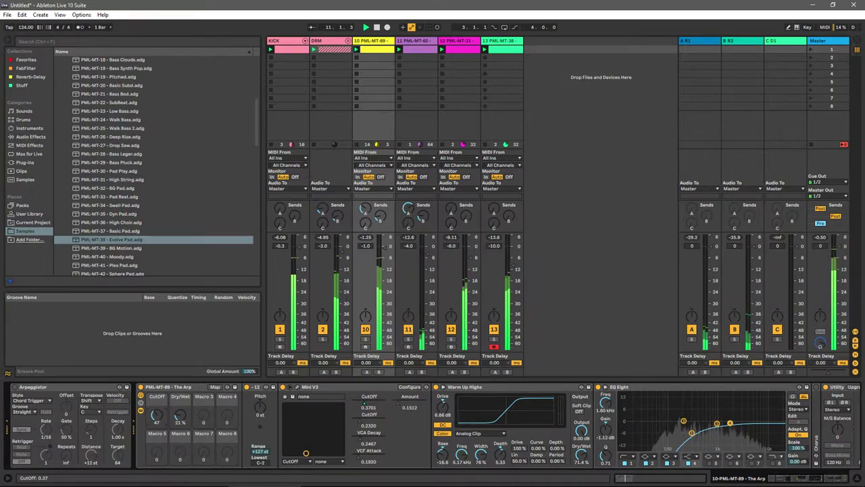
Step: Solo the DRM, KICK, The Arp and Main Lead tracks together, setting DRM's volume to -7.4 dB and The Arp's to -6.2 dB
left_click(323, 338)
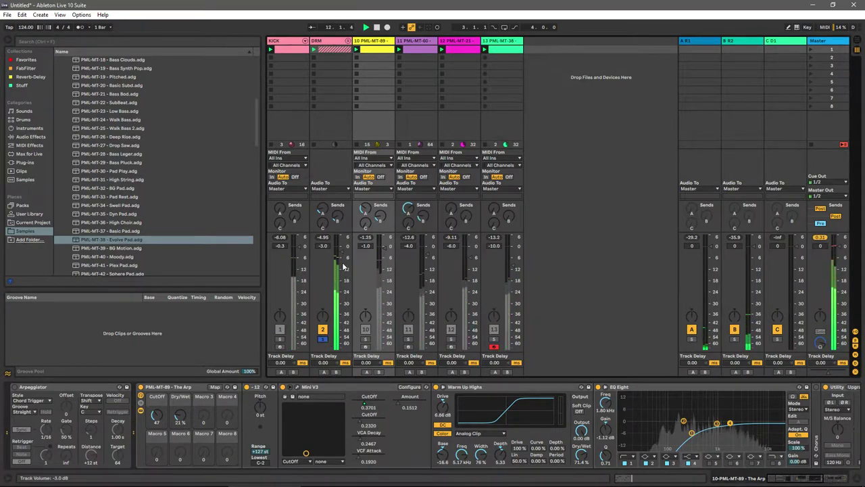
left_click_drag(343, 255, 343, 261)
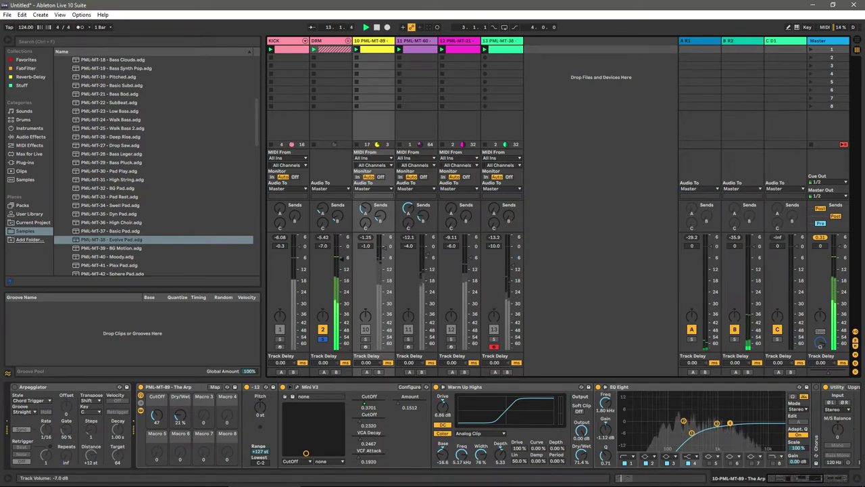
left_click(279, 338, "ctrl")
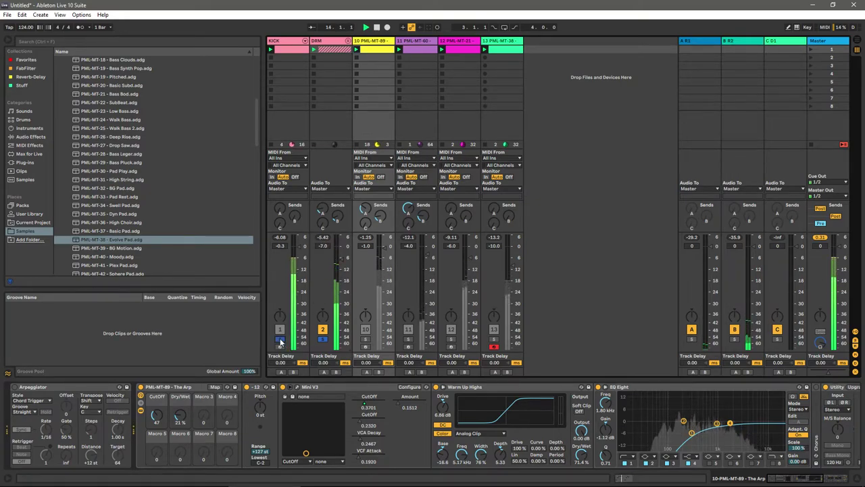
left_click(366, 338, "ctrl")
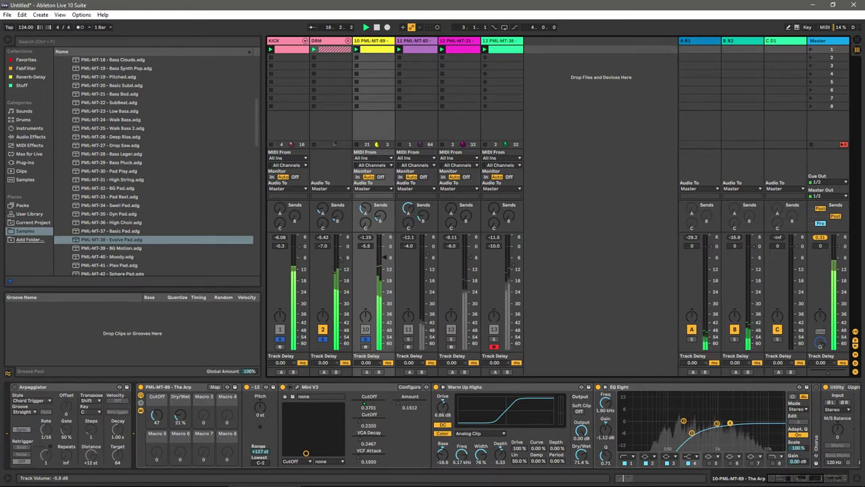
left_click_drag(366, 245, 366, 251)
left_click(406, 342, "ctrl")
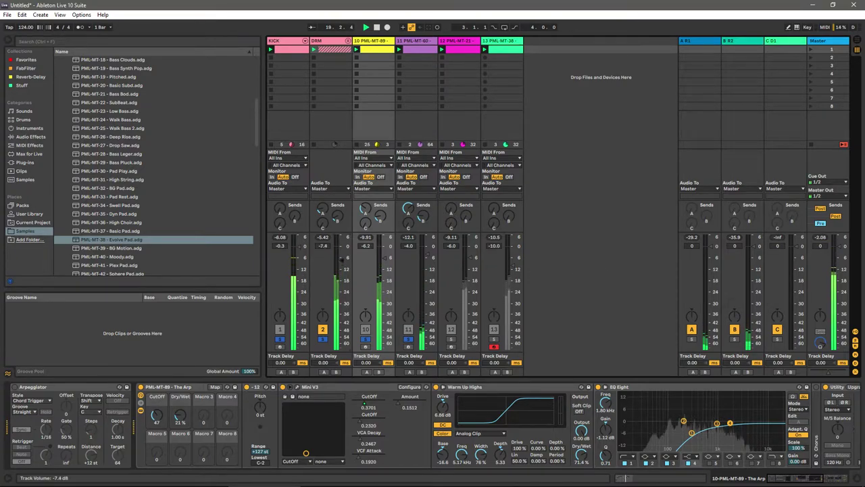
Step: Expand the DRM group, set the group volume to -5.0 dB and the SHARE track's volume to -1.0 dB
left_click(348, 41)
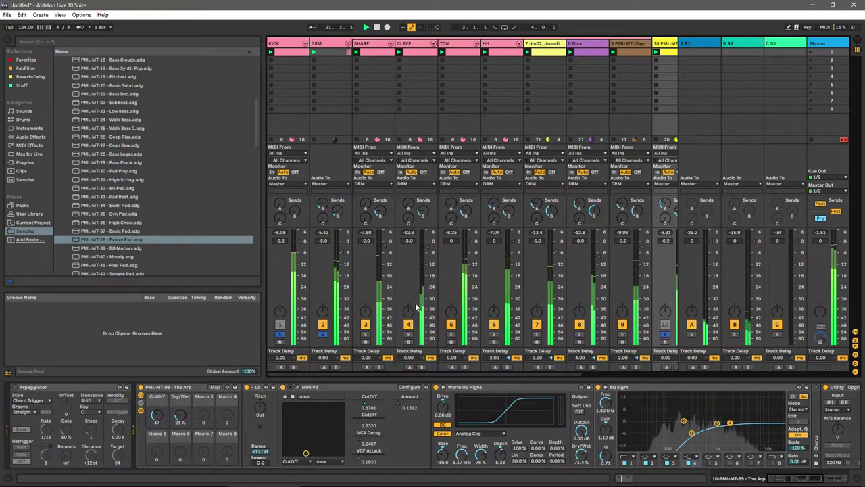
left_click(322, 334, "ctrl")
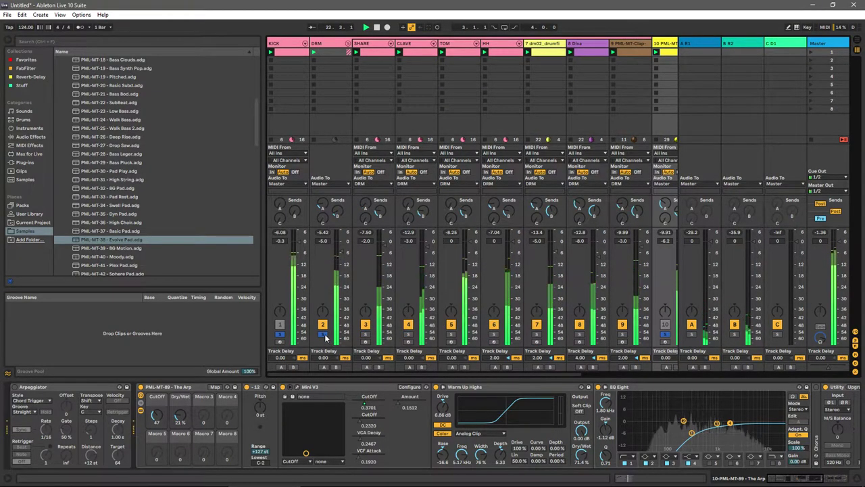
left_click_drag(389, 248, 386, 237)
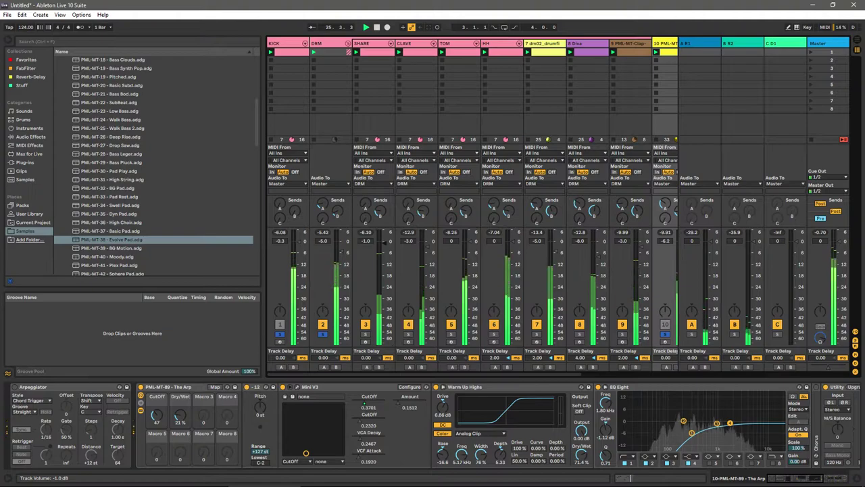
Step: Set the Clap track's volume to -1.5 dB and the dm02 drum track's to -7.4 dB, and lower the HH track
left_click_drag(640, 249, 640, 247)
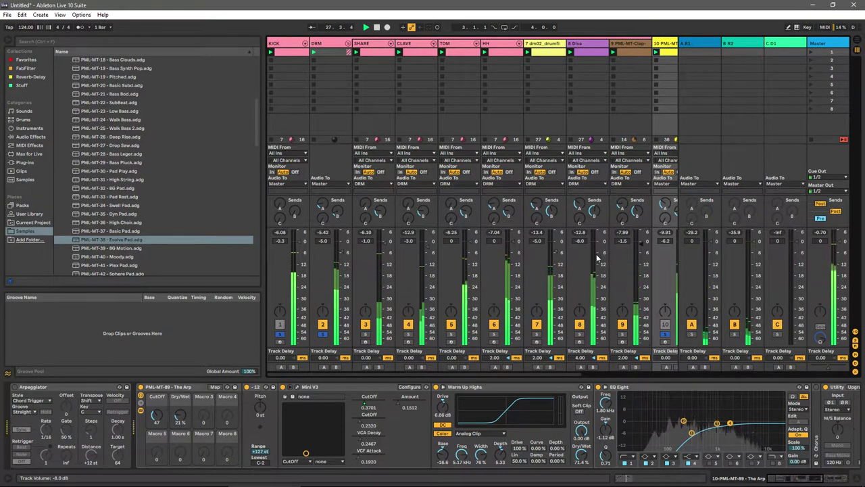
left_click_drag(561, 257, 560, 261)
left_click_drag(515, 245, 513, 255)
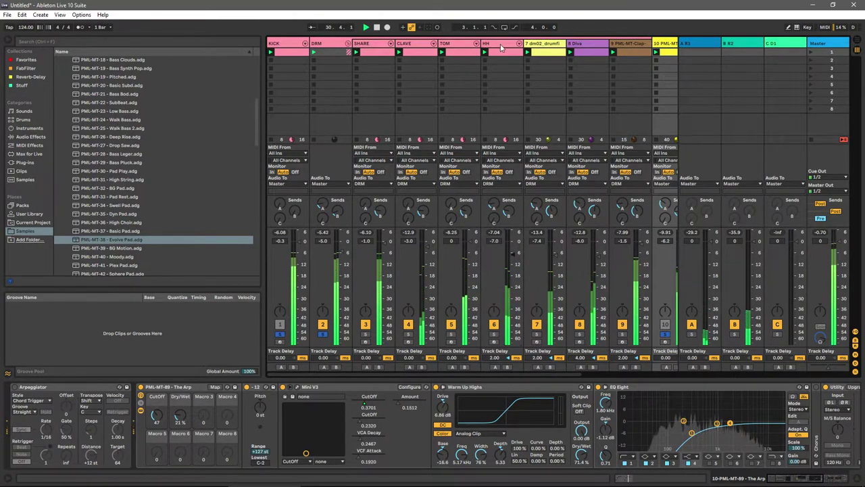
Step: Collapse the DRM group and unsolo all tracks to play the full mix
left_click(540, 43)
left_click(580, 43)
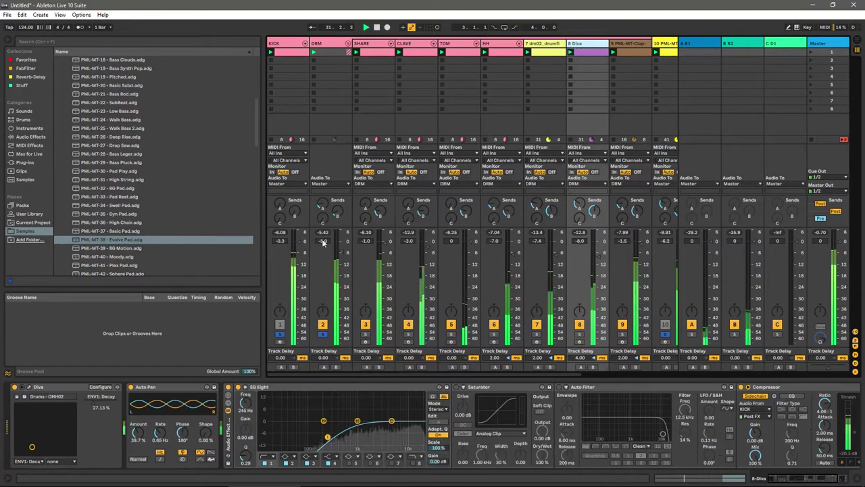
left_click(347, 43)
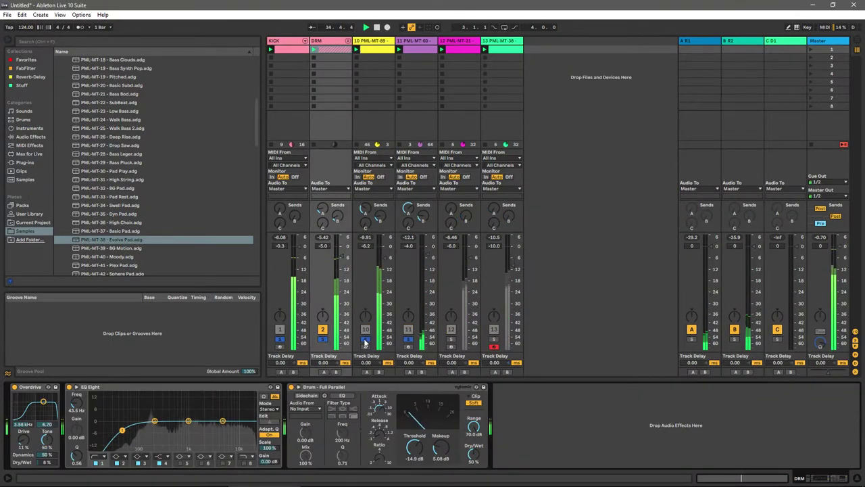
left_click(493, 342)
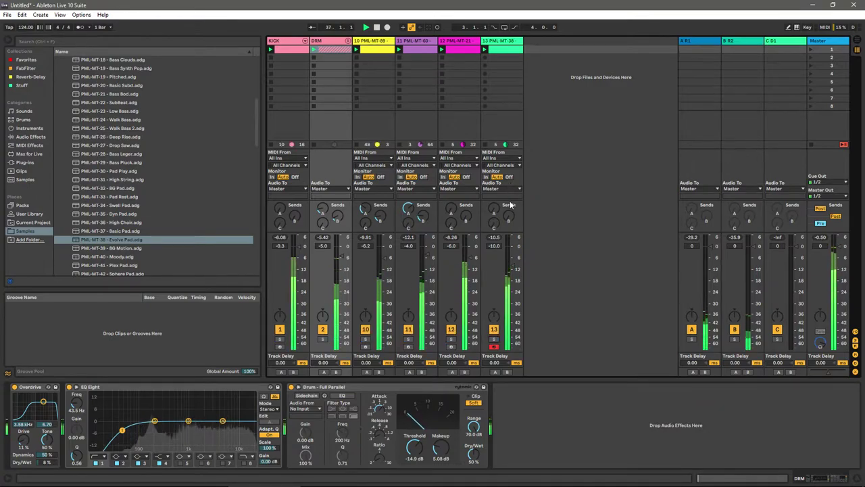
Step: Solo the Evolve Pad track and add an EQ Eight with a low-cut first band at the end of its device chain
left_click(503, 50)
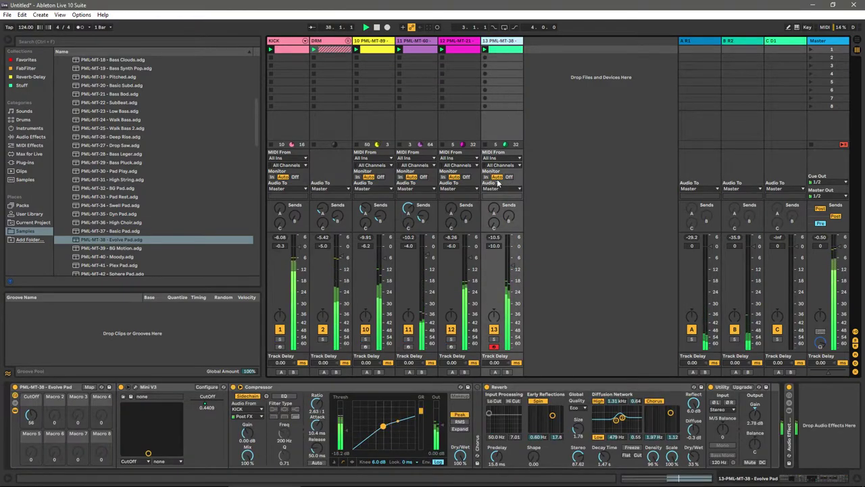
left_click(494, 338)
left_click(503, 42)
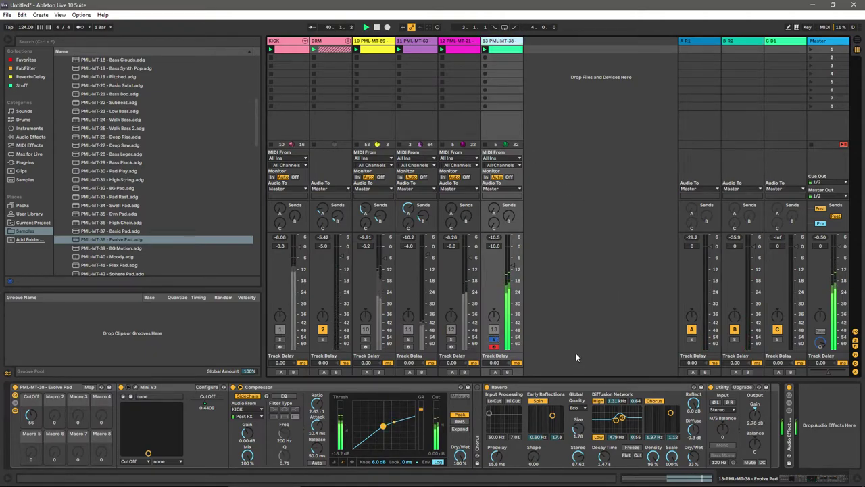
left_click_drag(261, 129, 260, 65)
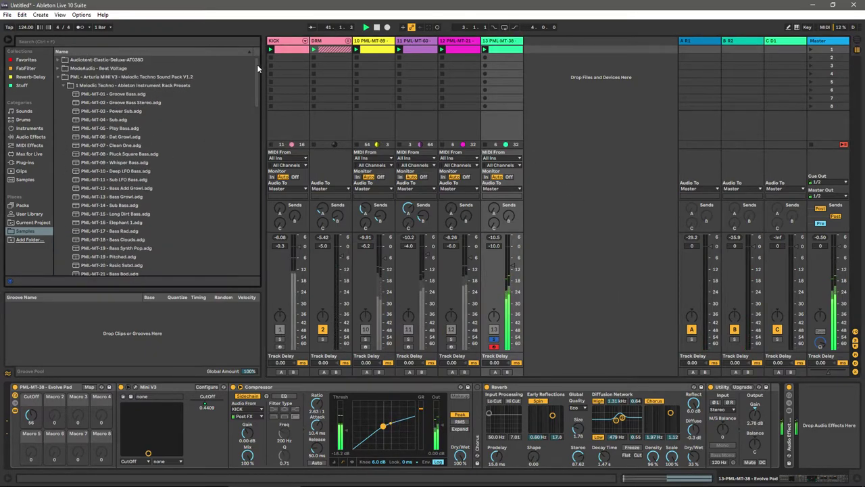
left_click(59, 77)
left_click(31, 137)
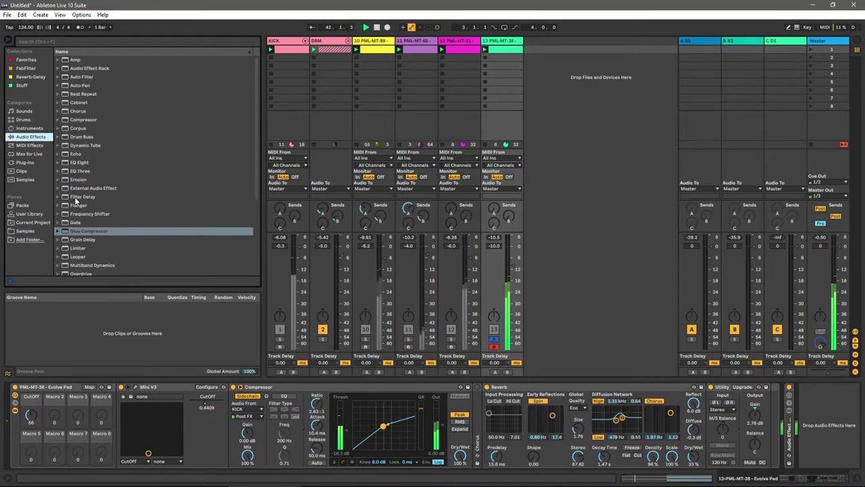
left_click_drag(81, 165, 700, 431)
left_click(674, 457)
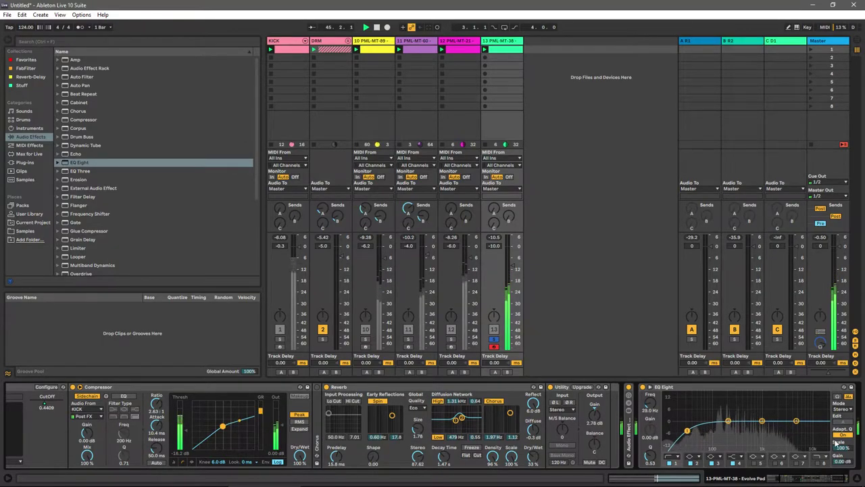
Step: Switch the pad's EQ Eight to M/S mode, raise its low-cut frequency to 132 Hz and unsolo the pad
left_click(842, 408)
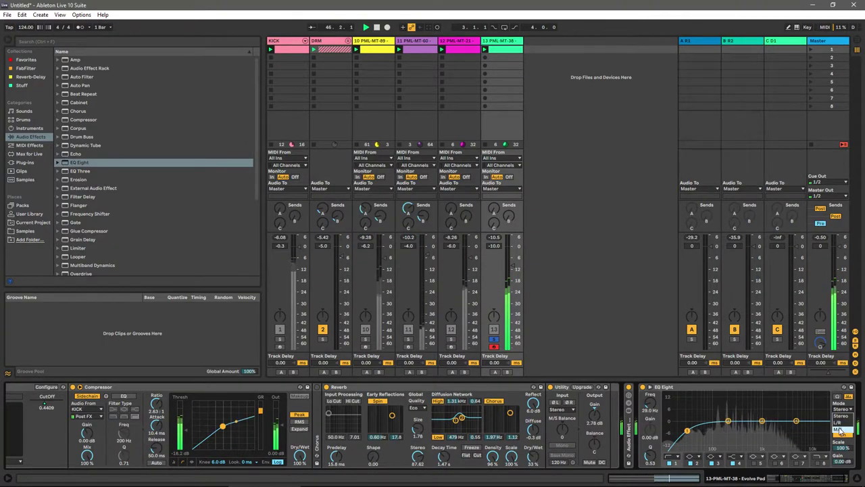
left_click(839, 431)
left_click_drag(688, 431, 719, 430)
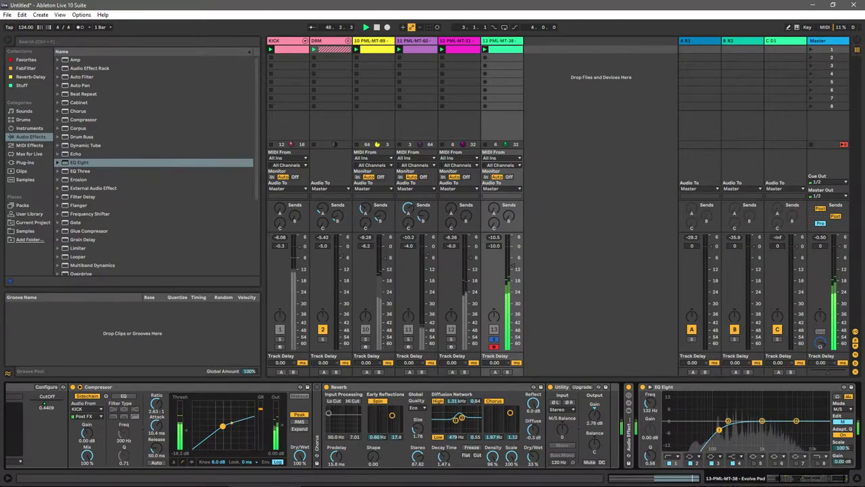
left_click(494, 339)
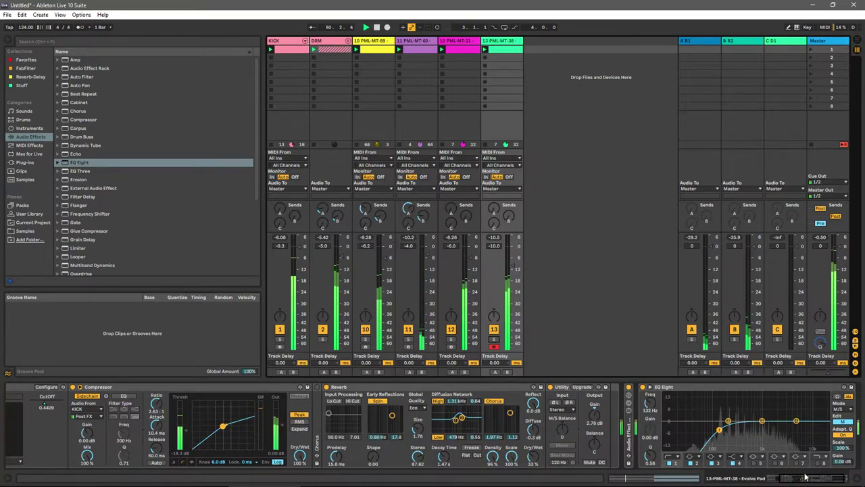
Step: Sweep the Evolve Pad's CutOff macro up to 93 and bring it down to 40
scroll(412, 442, "up", 5)
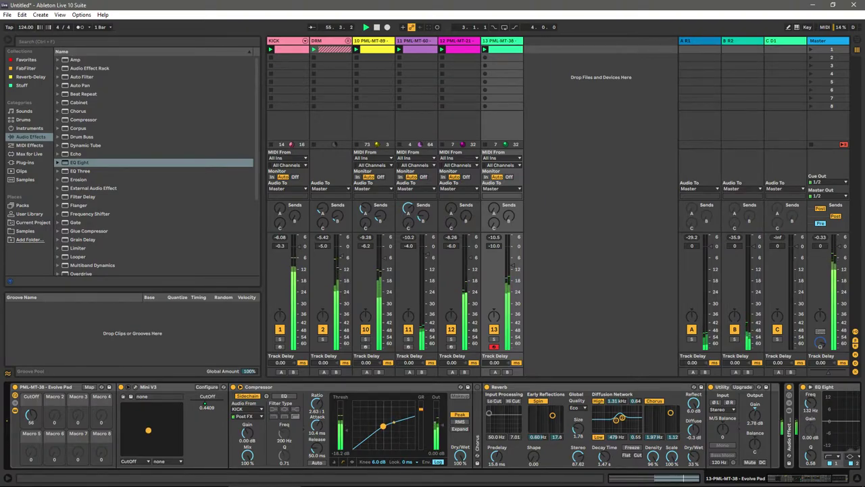
left_click_drag(149, 411, 158, 444)
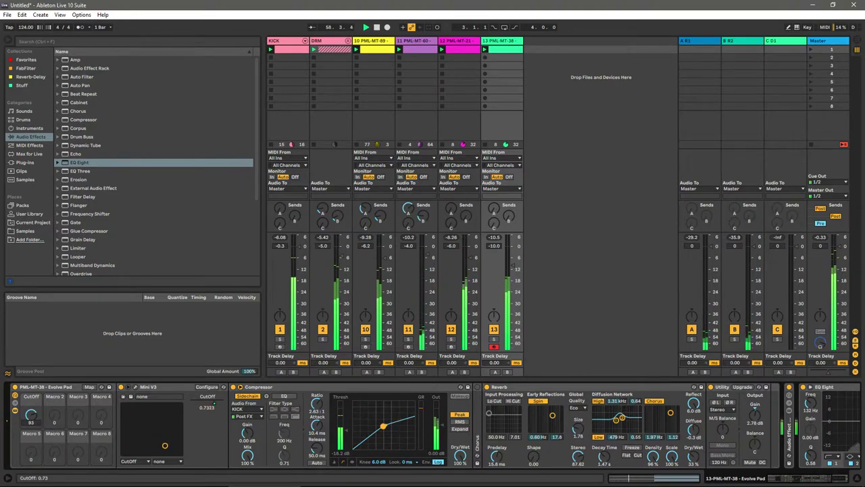
left_click_drag(165, 445, 144, 446)
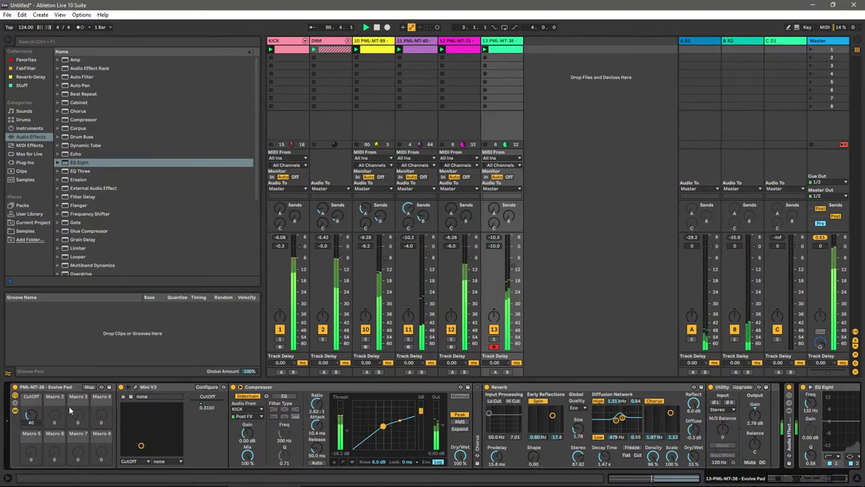
Step: Raise the Main Lead's CutOff macro to 46 with playback restarted from the beginning, and rename its track LEAD
left_click(419, 57)
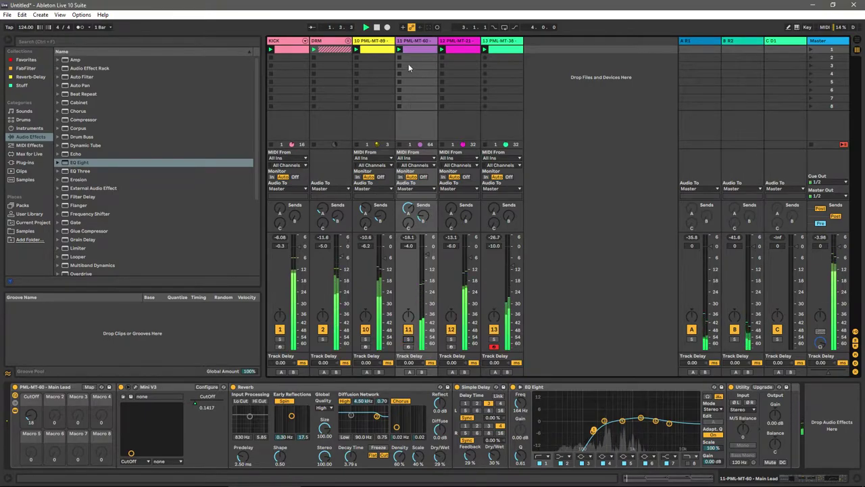
mouse_move(131, 453)
left_mouse_down()
mouse_move(156, 453)
mouse_move(144, 453)
left_mouse_up()
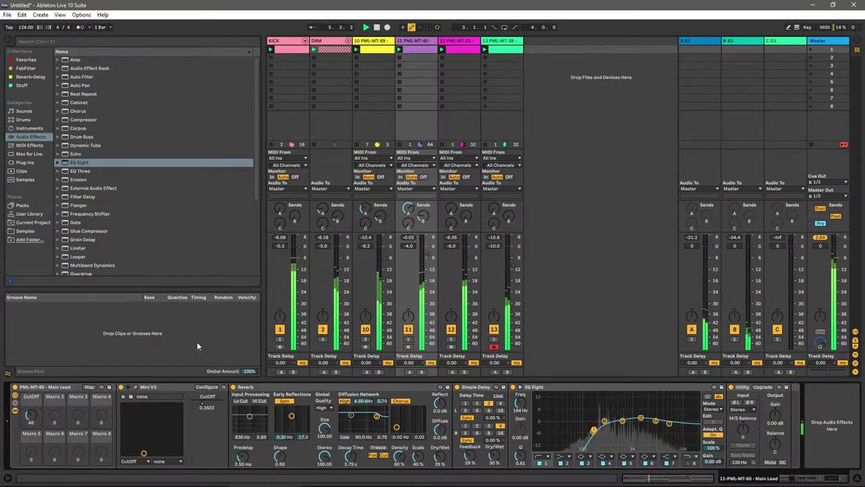
key("ctrl+r")
type("leaD")
key("Return")
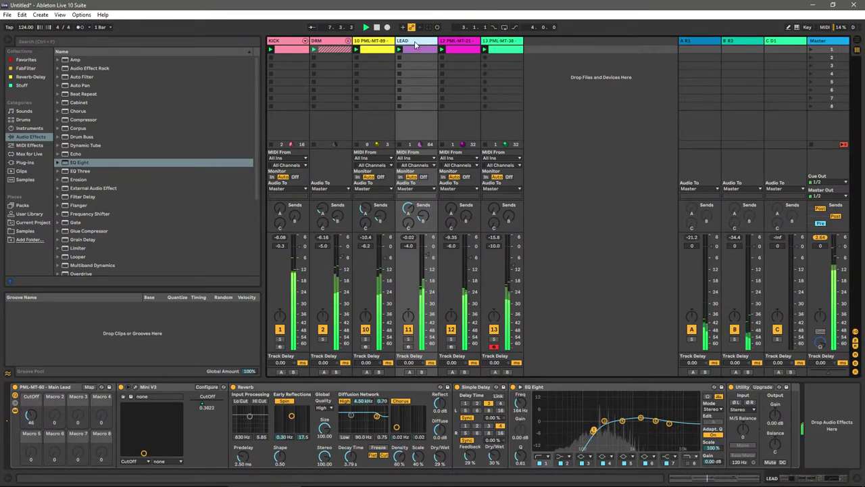
Step: Rename the Bass Bod track BS and the Evolve Pad track PAD
left_click(458, 48)
key("ctrl+r")
type("BS")
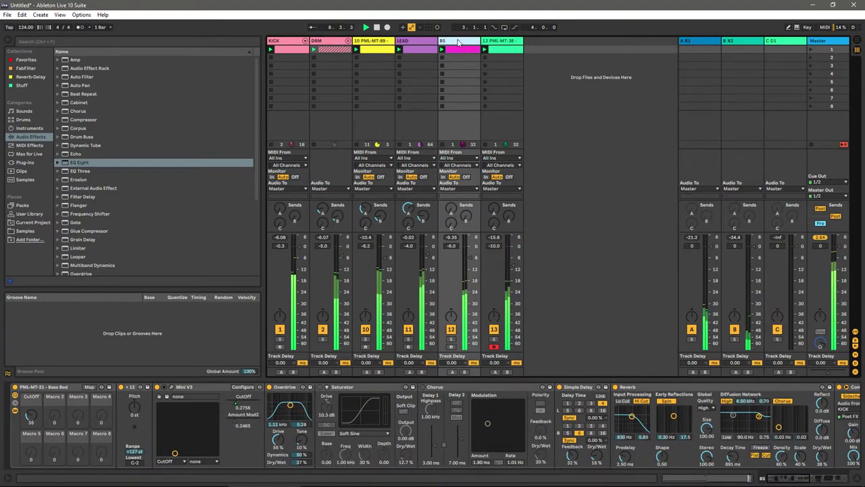
key("ctrl+r")
type("PAD")
key("Return")
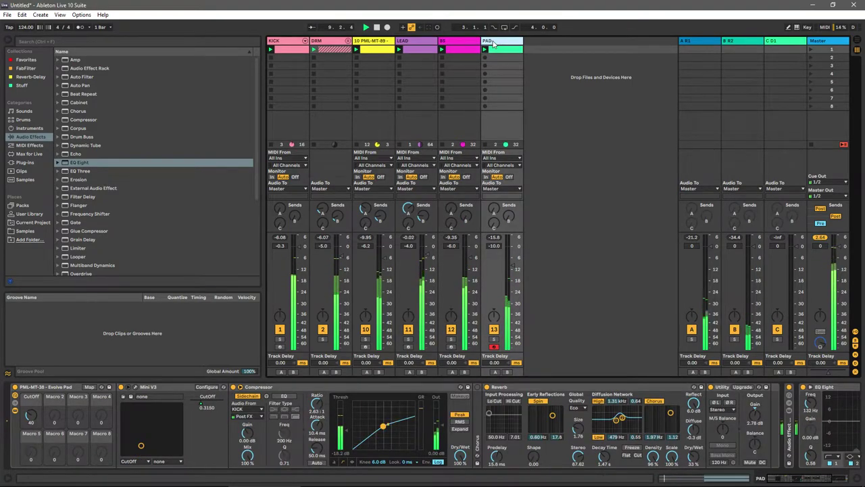
Step: Rename The Arp track ARP
left_click(366, 44)
key("ctrl+r")
type("ARP")
key("Return")
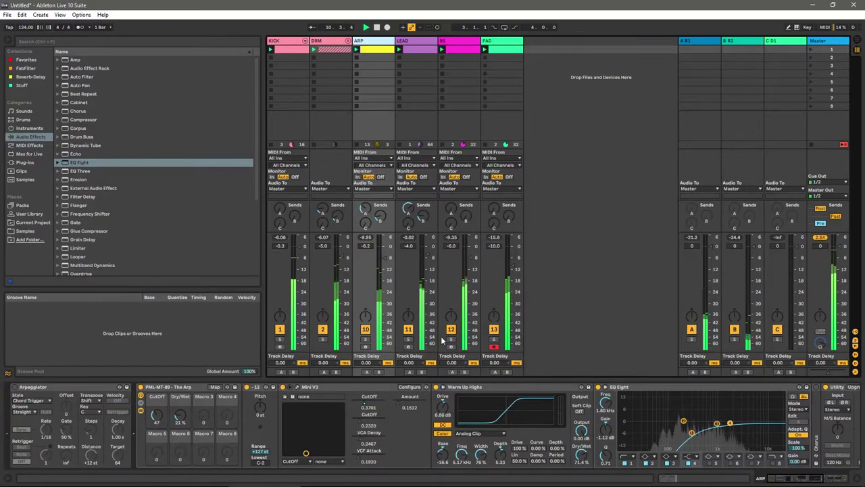
Step: Lower the LEAD track's volume to -6.2 dB and its CutOff macro to 36
left_click(426, 257)
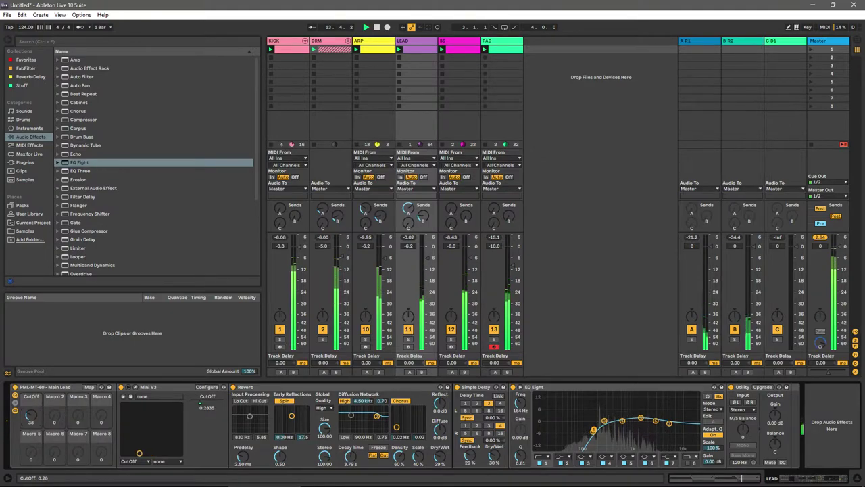
key("Right")
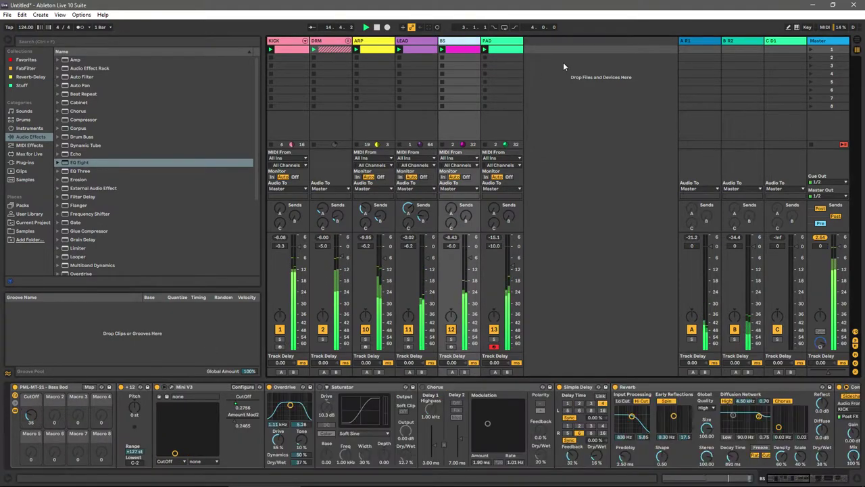
key("Right")
Step: Insert a new MIDI track and load the PML-MT-50 - Analog Main Lead preset from the PML Arturia MINI V3 pack onto it
right_click(564, 65)
left_click(575, 74)
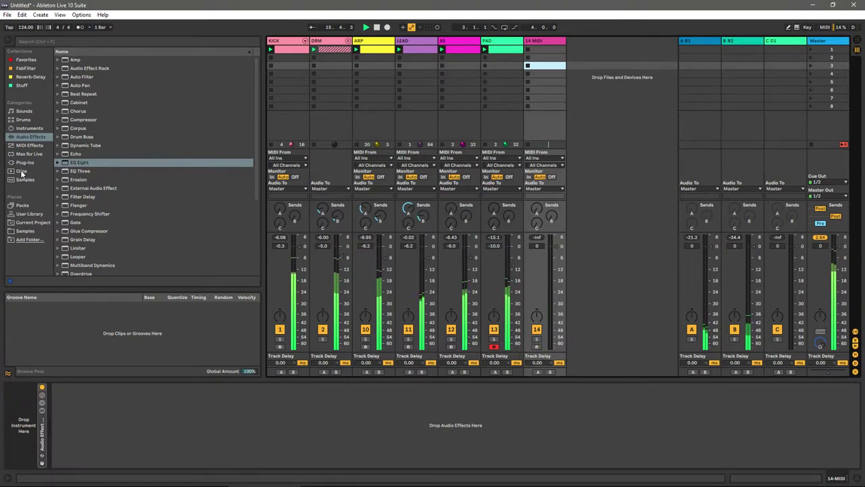
left_click(25, 231)
left_click(102, 77)
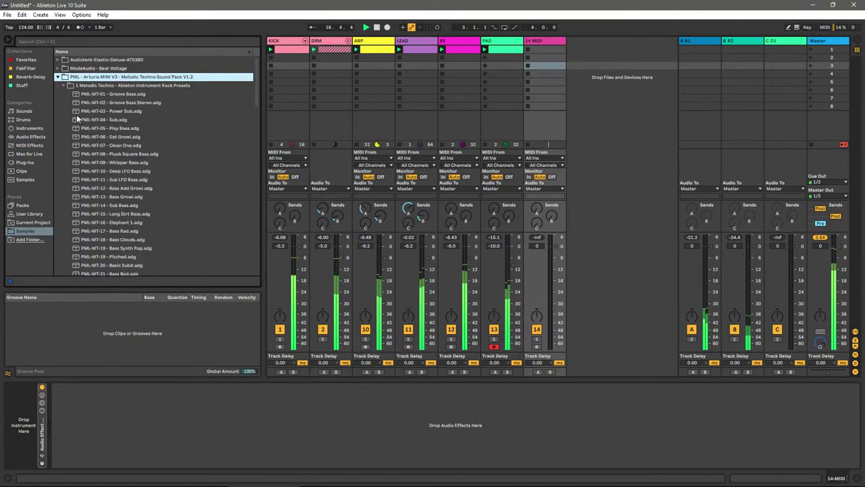
scroll(95, 126, "down", 2)
scroll(94, 126, "down", 4)
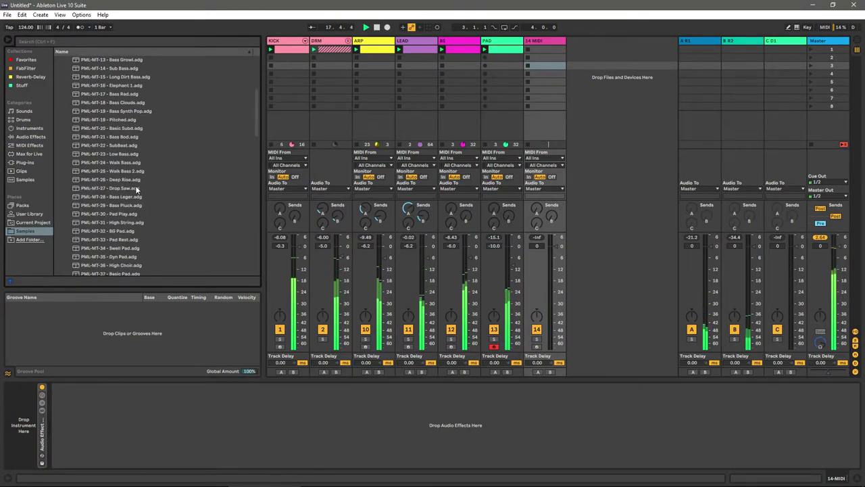
scroll(135, 185, "down", 3)
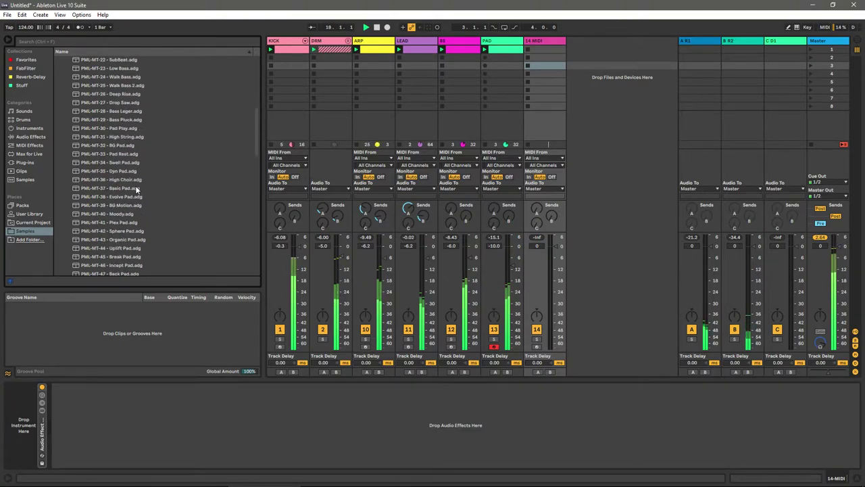
scroll(128, 221, "down", 2)
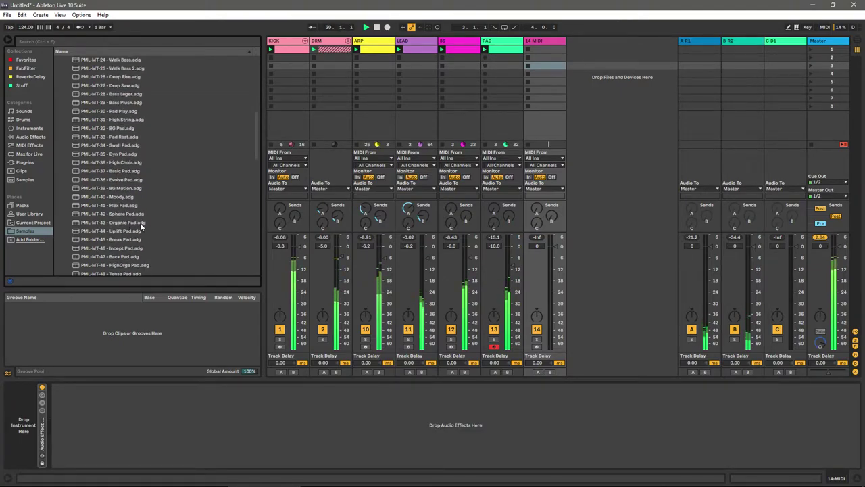
scroll(151, 221, "down", 2)
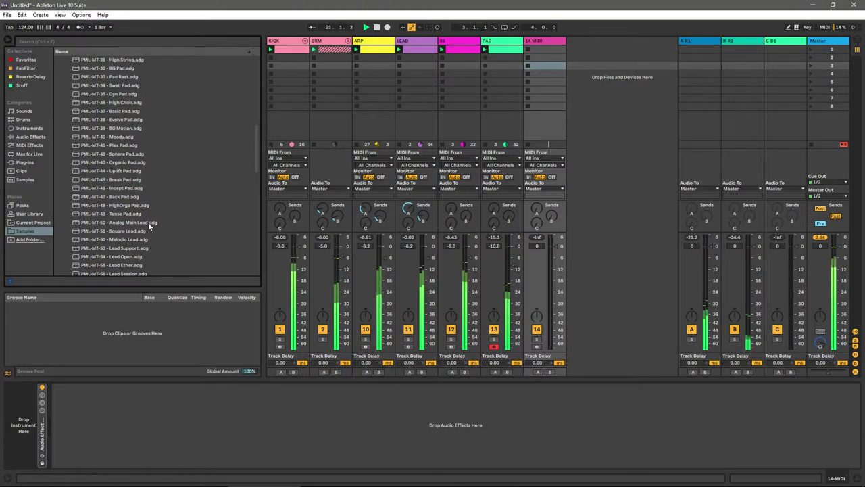
left_click(141, 222)
Step: Switch to the Opera browser, check the Twitch and YouTube live stream dashboards, and return to Ableton Live
key("alt+Tab")
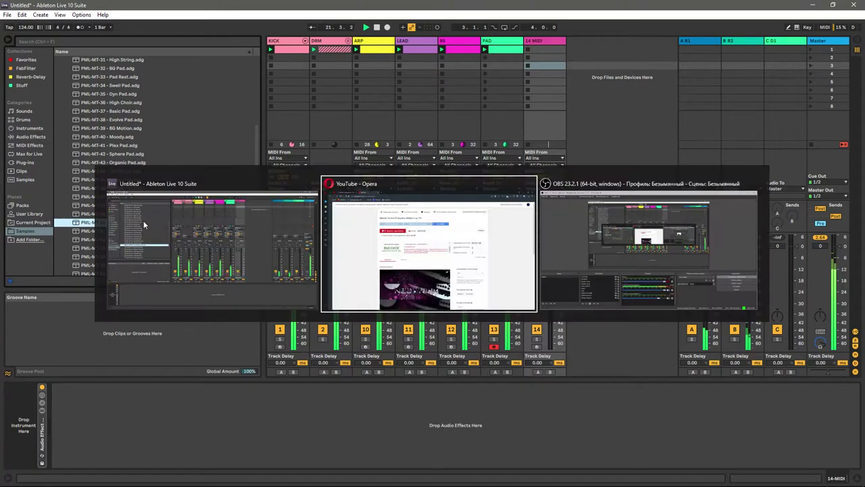
scroll(156, 207, "down", 2)
key("ctrl+Tab")
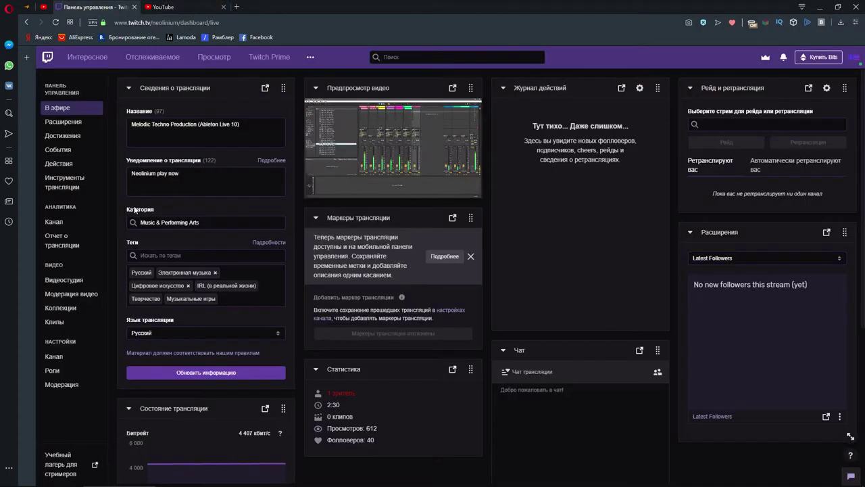
scroll(203, 196, "down", 3)
key("ctrl+Tab")
scroll(210, 200, "up", 5)
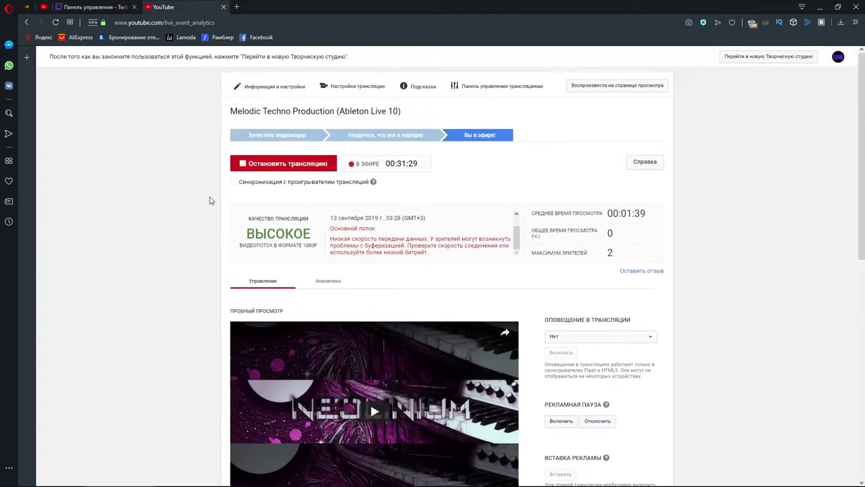
scroll(210, 198, "down", 6)
key("alt+Tab")
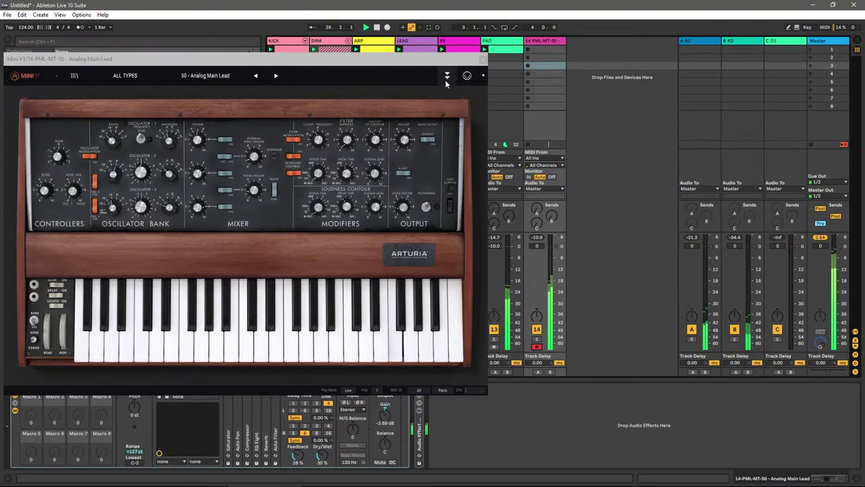
left_click_drag(317, 139, 321, 118)
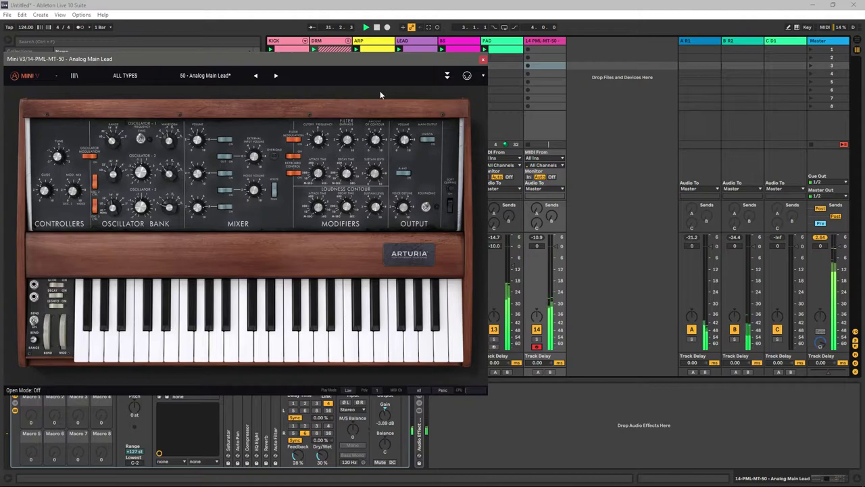
left_click(483, 59)
left_click(537, 338)
left_click(536, 345)
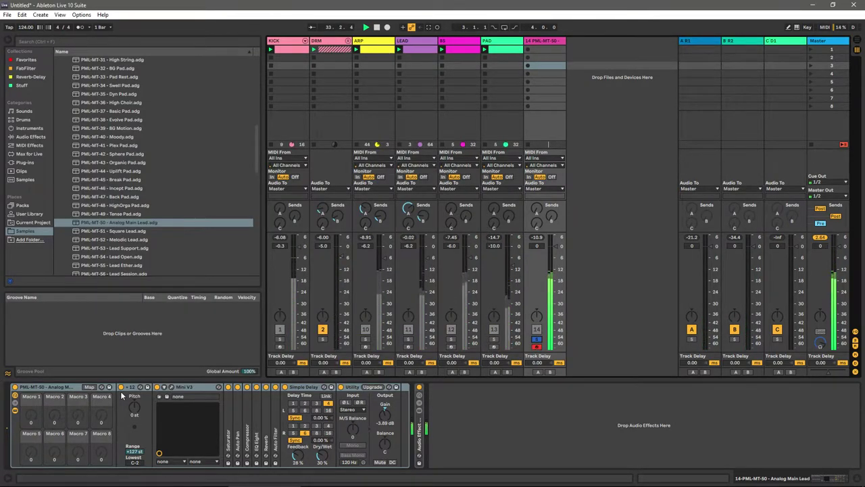
Step: Inspect the Saturator, Auto Pan, Compressor, EQ Eight and Reverb in the Analog Main Lead rack, and leave the Auto Filter unfolded
double_click(230, 433)
double_click(336, 426)
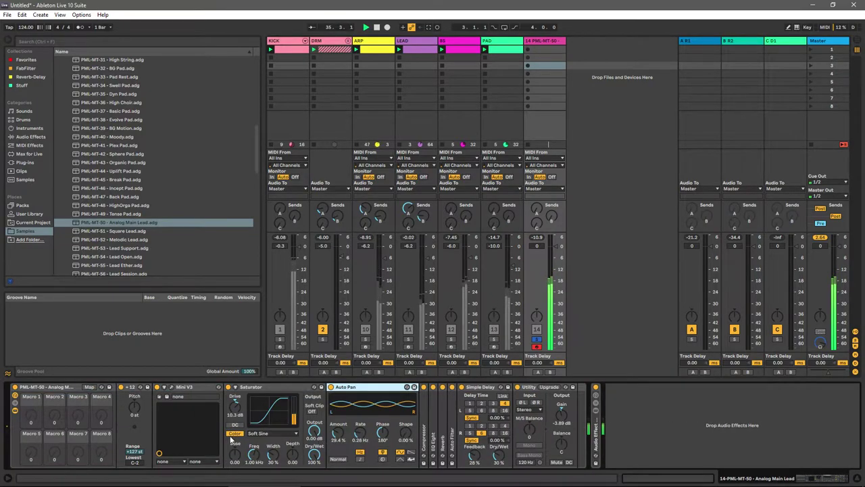
double_click(242, 387)
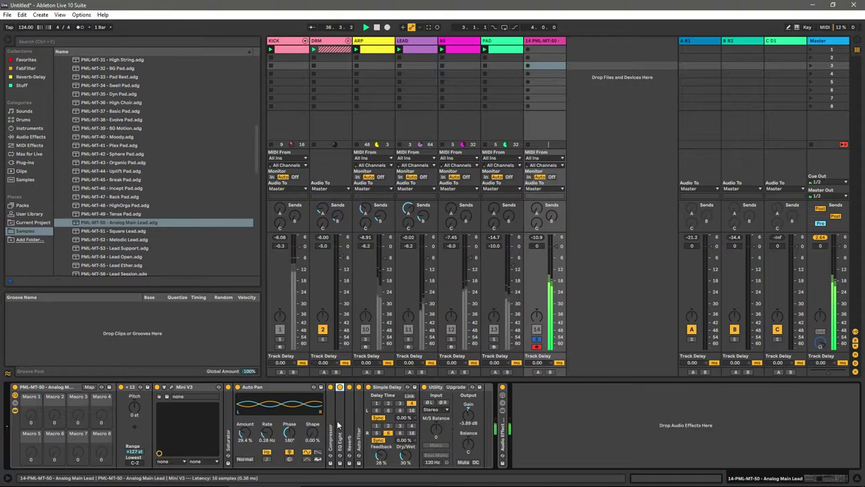
double_click(336, 420)
double_click(330, 422)
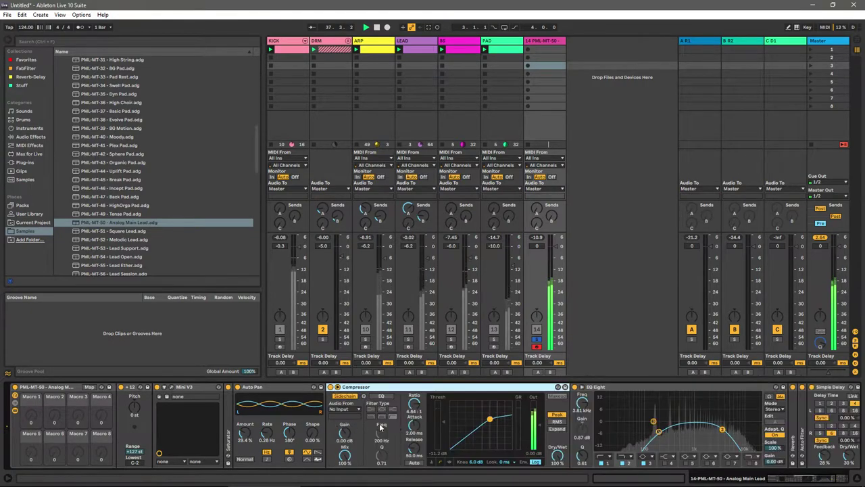
double_click(365, 389)
double_click(559, 435)
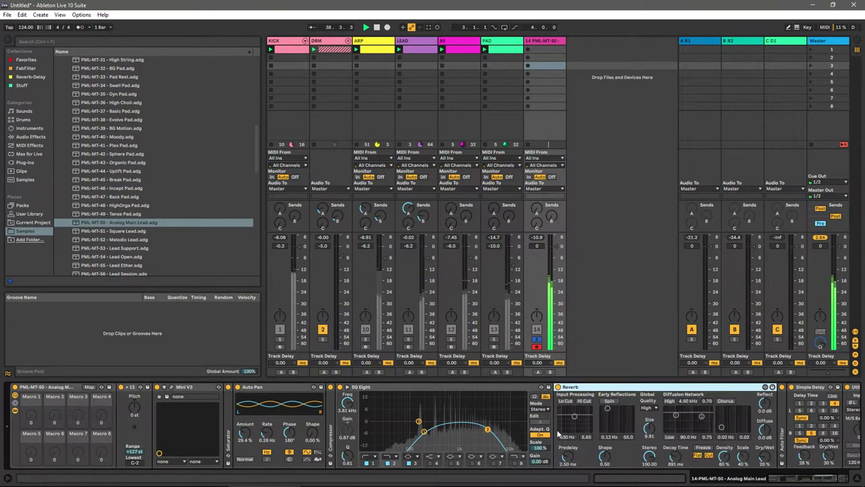
double_click(375, 387)
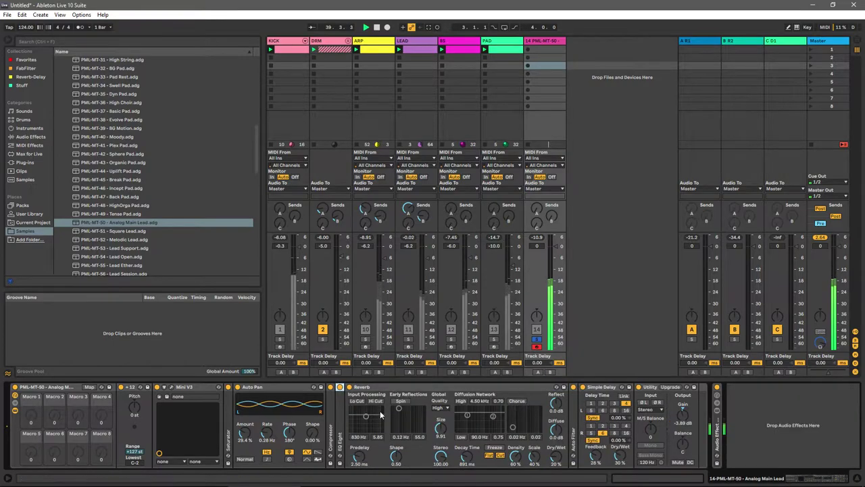
double_click(428, 385)
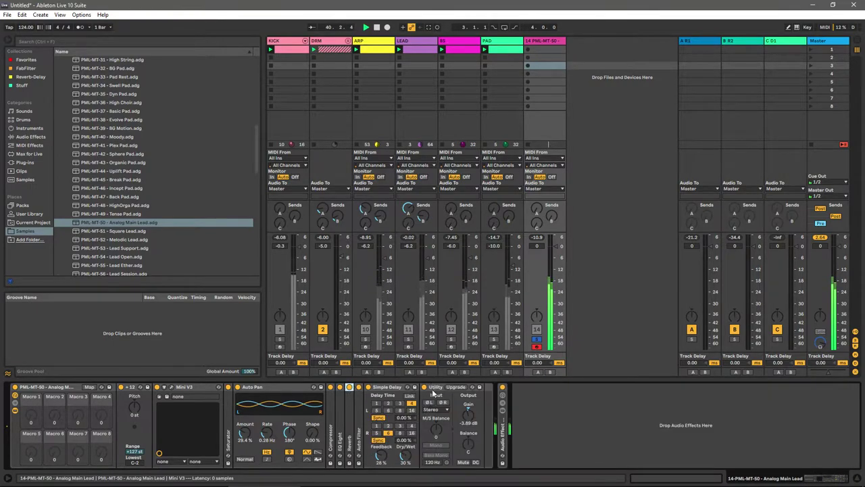
double_click(360, 417)
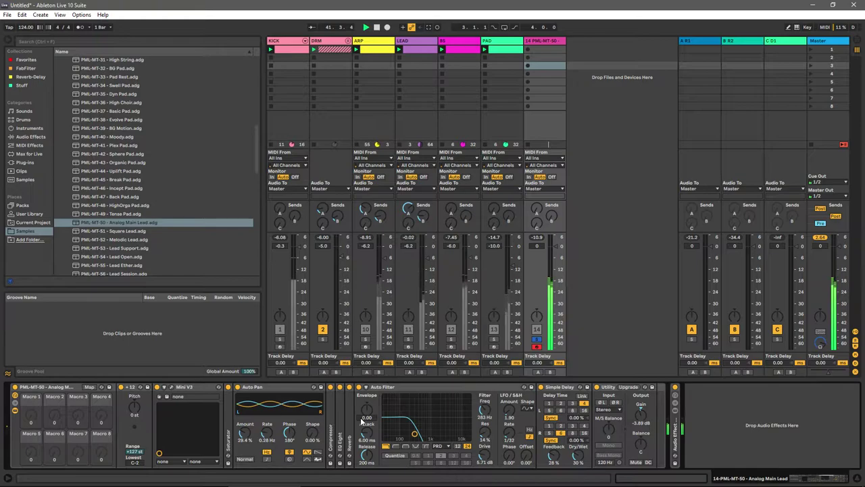
Step: Map the Auto Filter's LFO Amount and Frequency to Macro 1 and raise the macro to 65
right_click(510, 412)
left_click(537, 365)
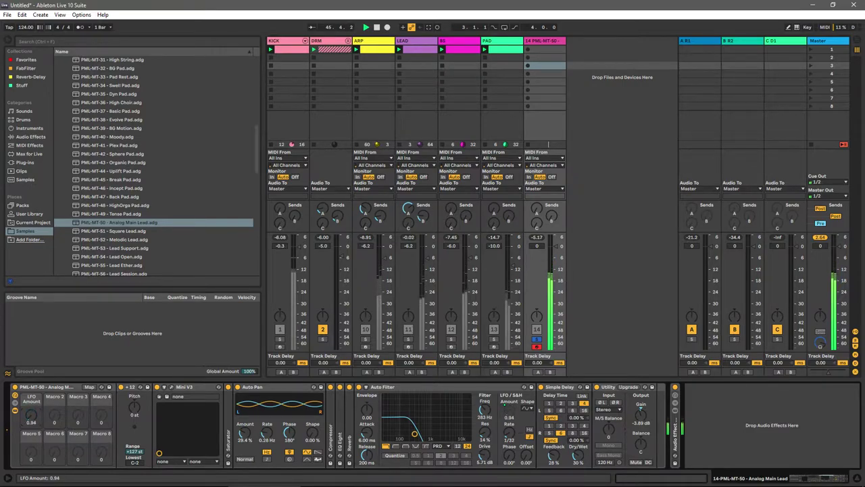
right_click(510, 412)
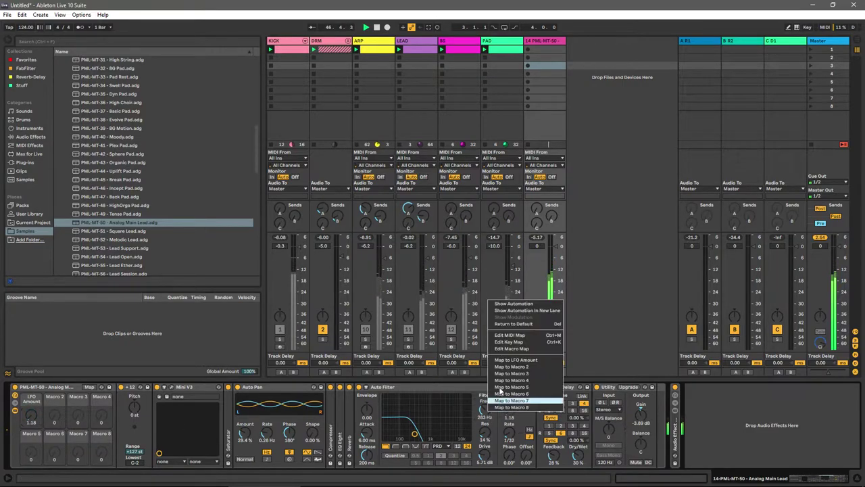
left_click(524, 363)
left_click_drag(30, 423, 30, 423)
Step: Unmap the Auto Filter's LFO Amount from Macro 1 and raise the Frequency macro to 4.15 kHz
right_click(488, 411)
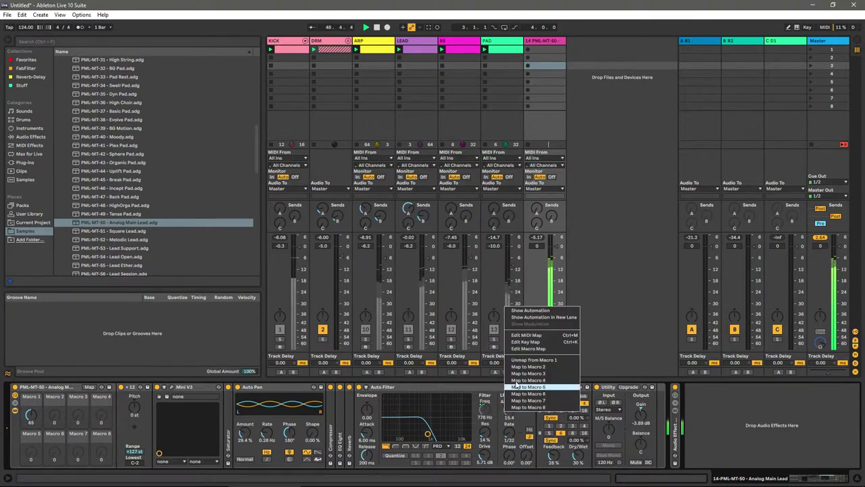
left_click(538, 359)
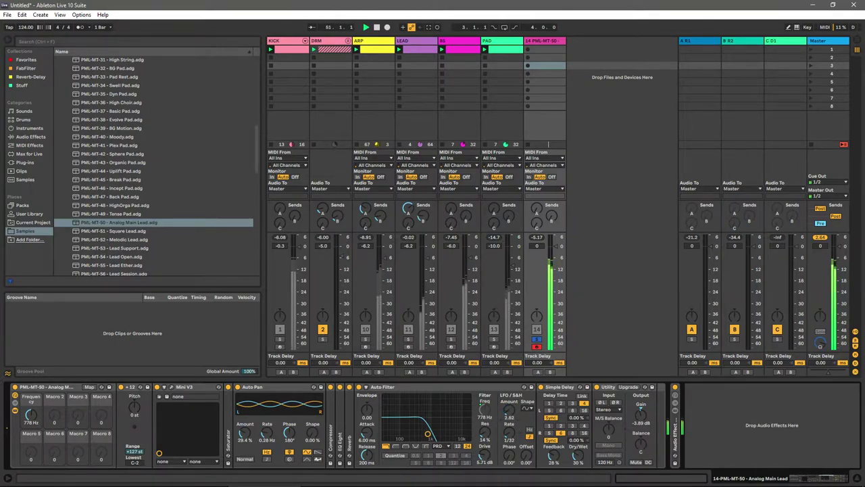
left_click_drag(30, 415, 29, 391)
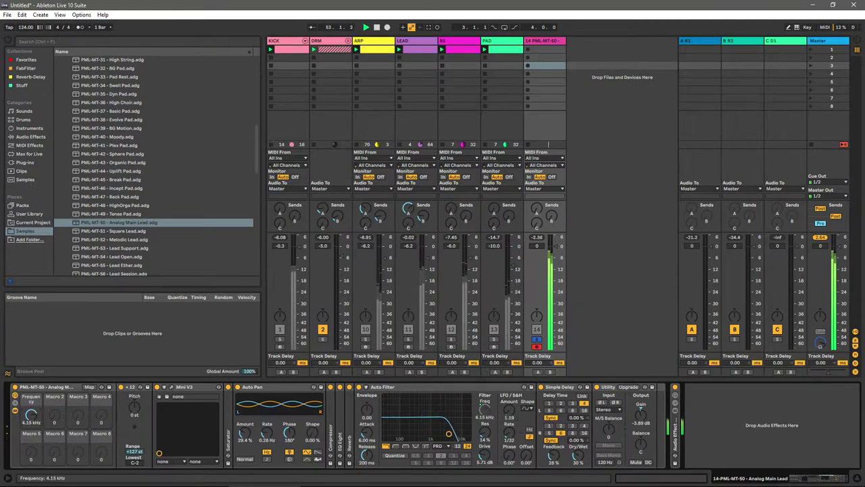
Step: Unsolo the Analog Main Lead track and lower its volume to -11.4 dB
left_click(537, 338)
left_click_drag(562, 243, 556, 270)
Step: Sweep the Analog Main Lead's Frequency macro between about 189 Hz and 1.01 kHz against the full mix, and settle at 461 Hz
mouse_move(29, 417)
left_mouse_down()
mouse_move(29, 452)
mouse_move(30, 410)
left_mouse_up()
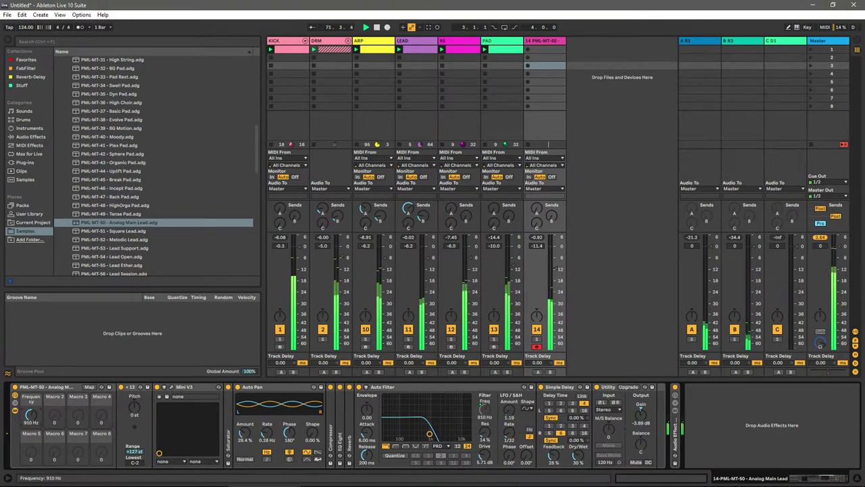
mouse_move(419, 433)
left_mouse_down()
mouse_move(389, 433)
mouse_move(457, 433)
mouse_move(409, 434)
left_mouse_up()
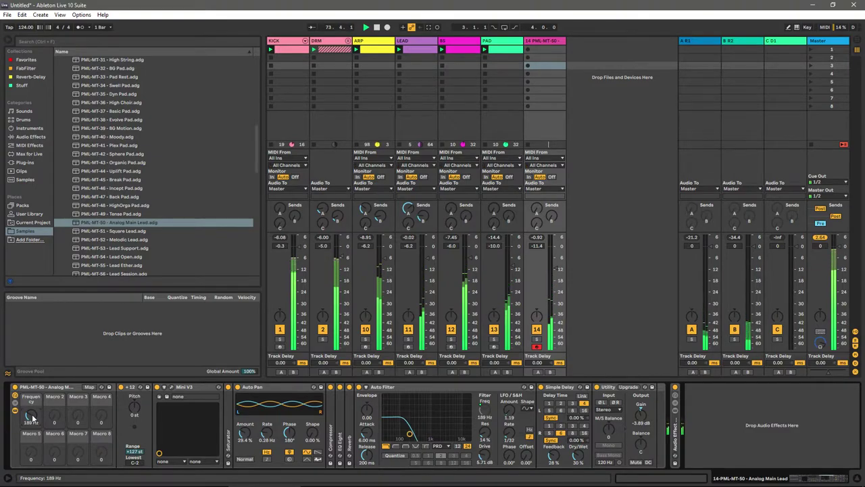
left_click_drag(406, 433, 431, 433)
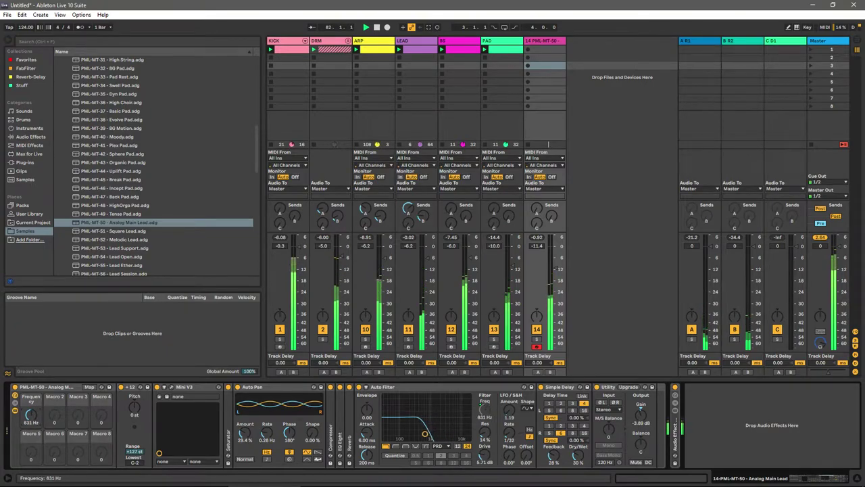
left_click_drag(437, 433, 421, 433)
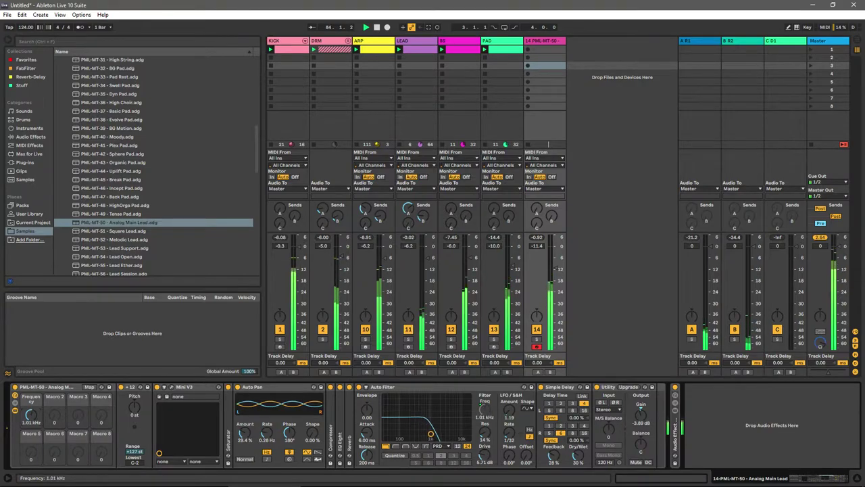
left_click_drag(433, 434, 421, 433)
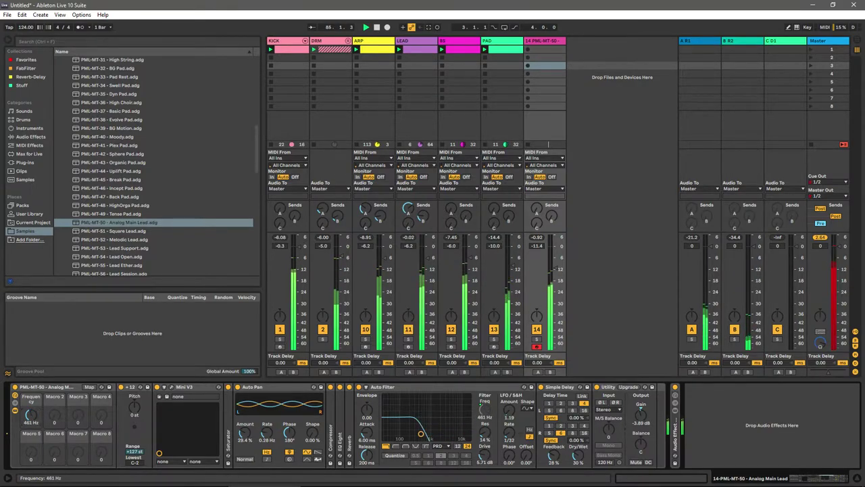
Step: Create a MIDI clip with an 8-bar loop on the Analog Main Lead track and draw an A4 note about one bar long near its start
key("ctrl+shift+m")
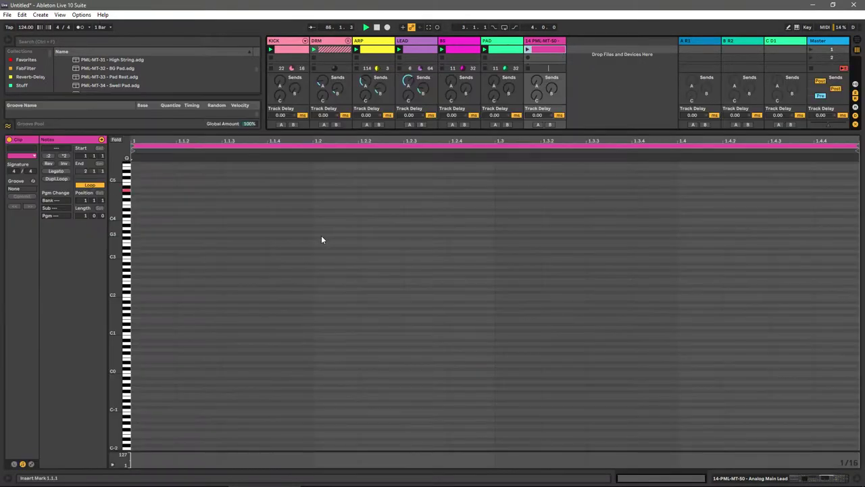
left_click_drag(85, 215, 86, 200)
scroll(207, 217, "up", 1)
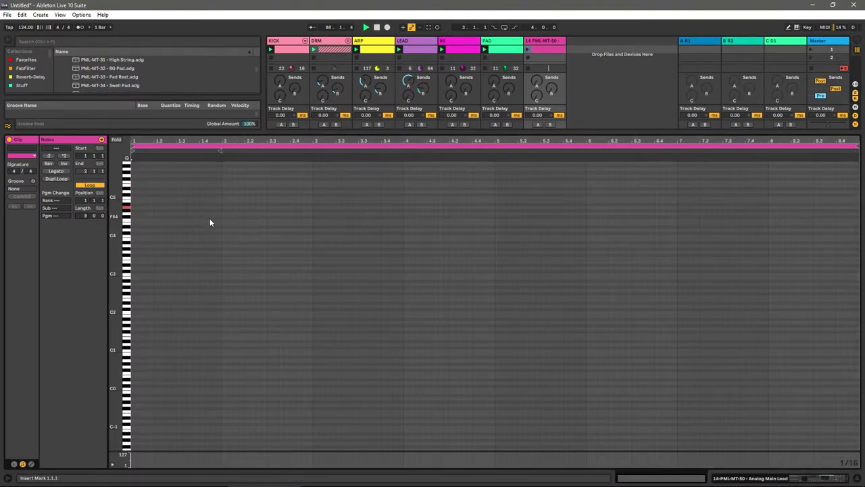
double_click(137, 207)
left_click_drag(139, 207, 228, 207)
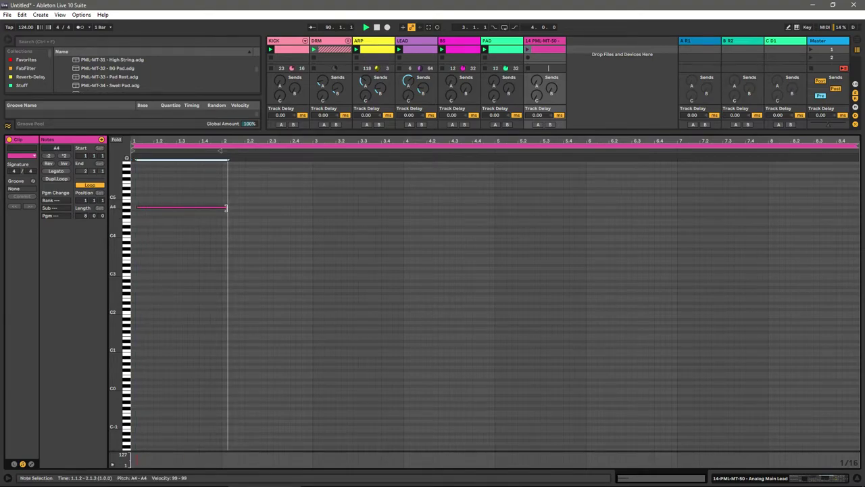
Step: Record a new clip in the Analog Main Lead track's second slot while sweeping the Frequency macro, with notes on A4 and E5
left_click(546, 42)
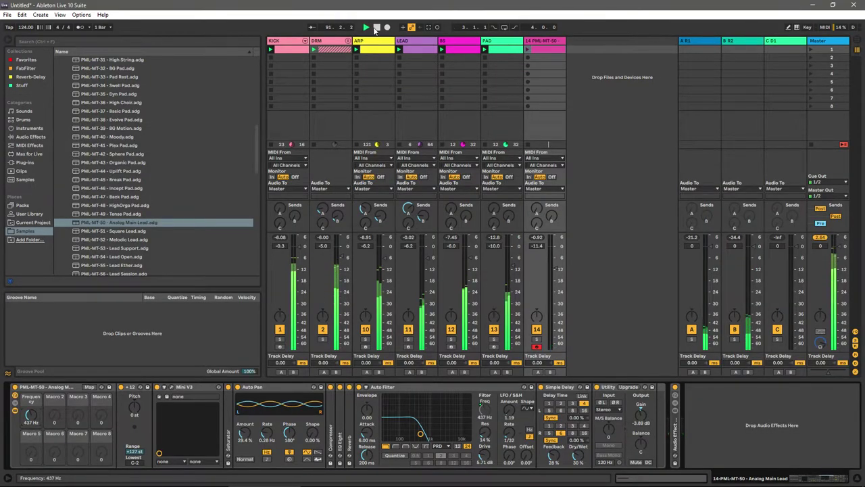
left_click(528, 57)
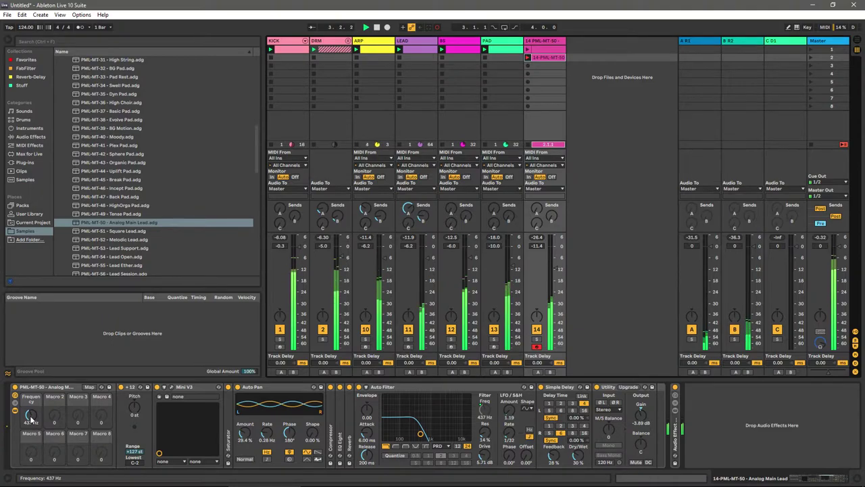
mouse_move(31, 420)
left_mouse_down()
mouse_move(30, 405)
mouse_move(30, 420)
left_mouse_up()
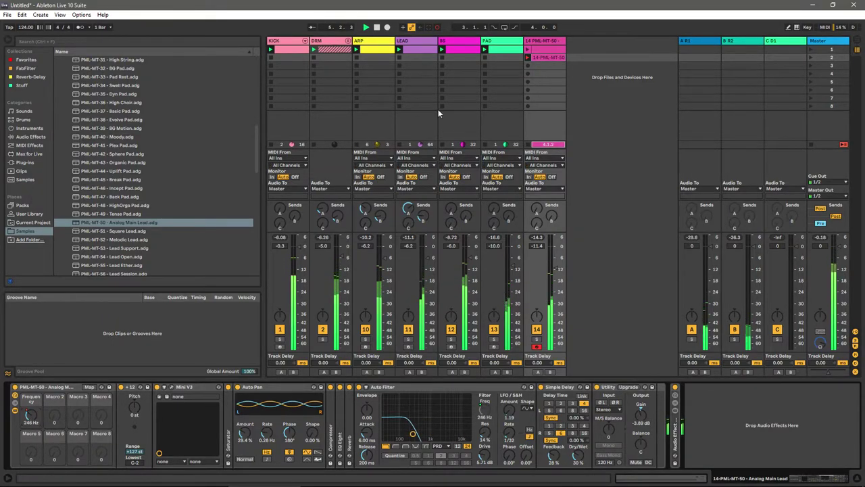
Step: Extend the E5 note to the end of the recorded Analog Main Lead clip and set the clip's loop length to 4 bars
double_click(539, 57)
key("Return")
left_click_drag(717, 250, 858, 252)
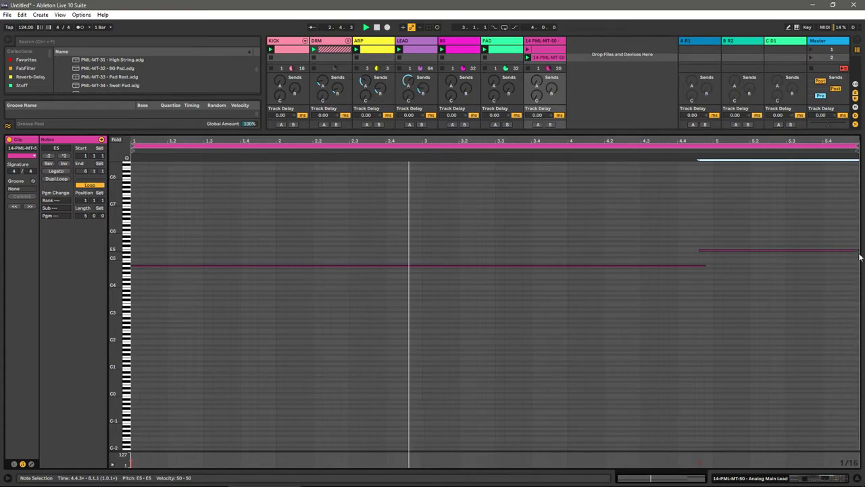
left_click(102, 139)
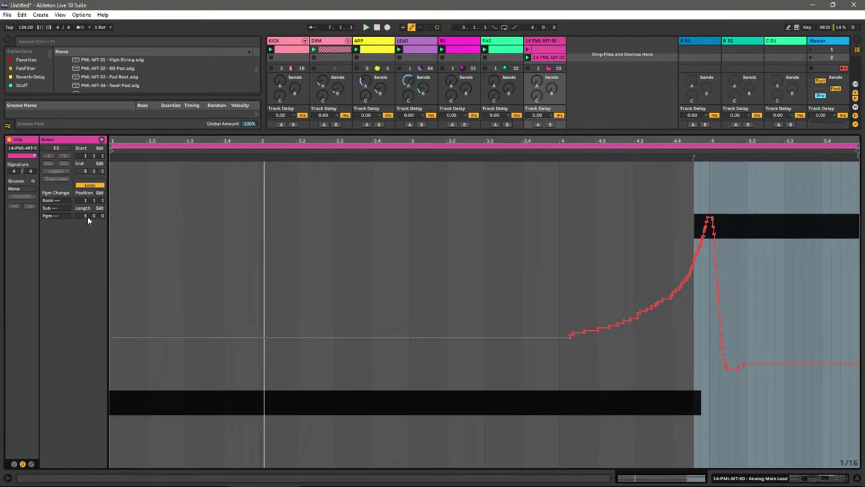
left_click_drag(87, 217, 88, 224)
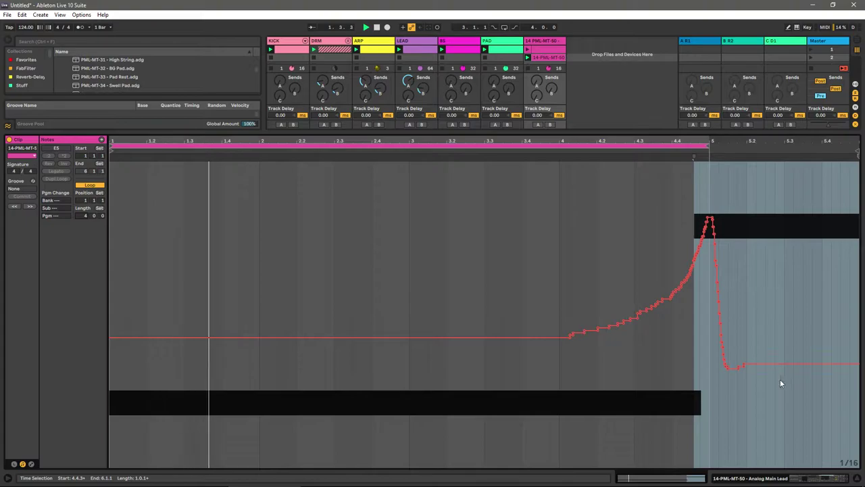
Step: Raise the Analog Main Lead track's sends to returns A and C, setting send C to -23.2 dB
key("shift+Tab")
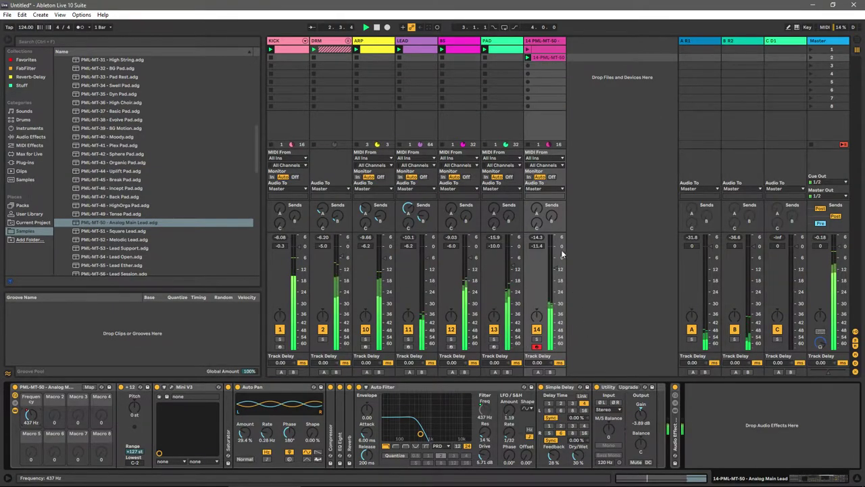
left_click_drag(536, 208, 540, 231)
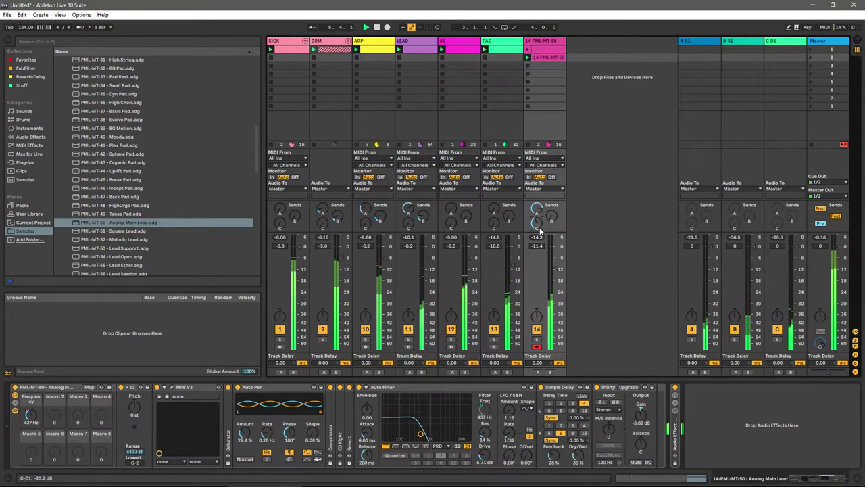
Step: Map the ARP's VCA Decay to Macro 3 and tune the rack macros to CutOff 32, Dry/Wet 20 % and VCA Decay 34
left_click(361, 226)
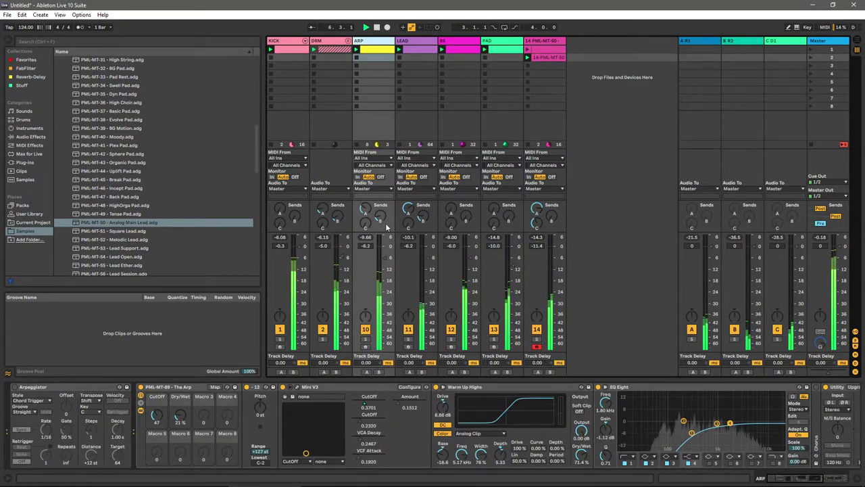
left_click(365, 338)
right_click(365, 339)
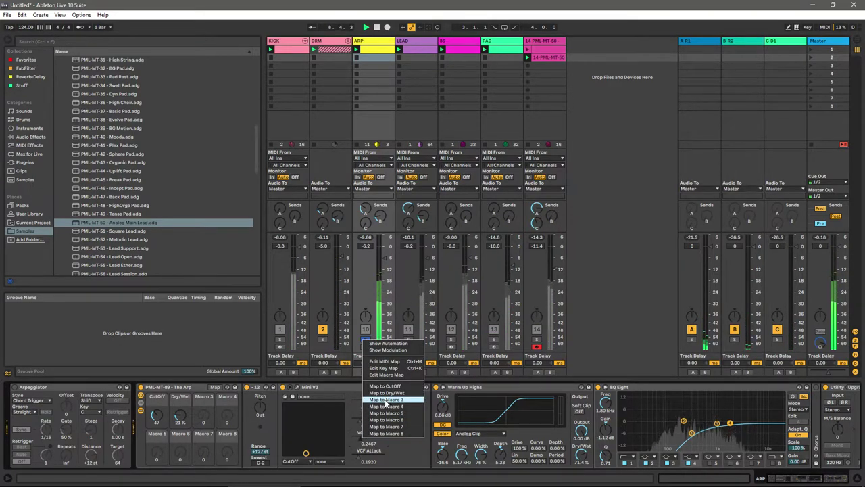
left_click(386, 399)
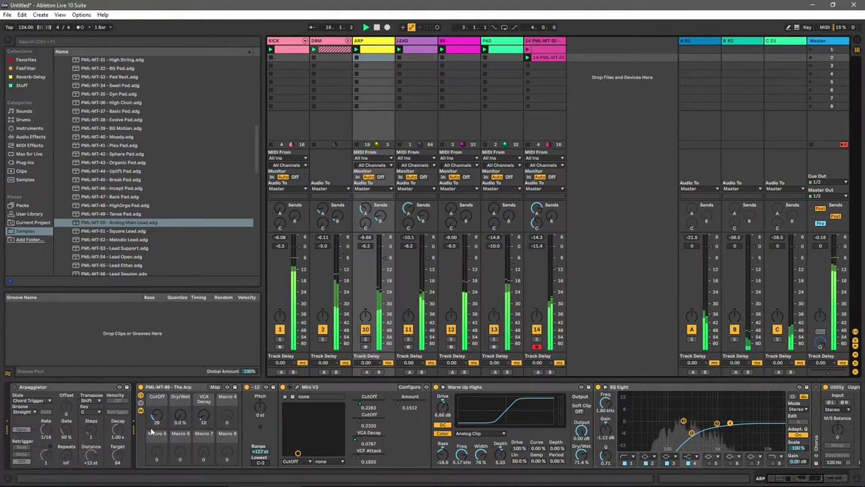
left_click_drag(297, 453, 302, 452)
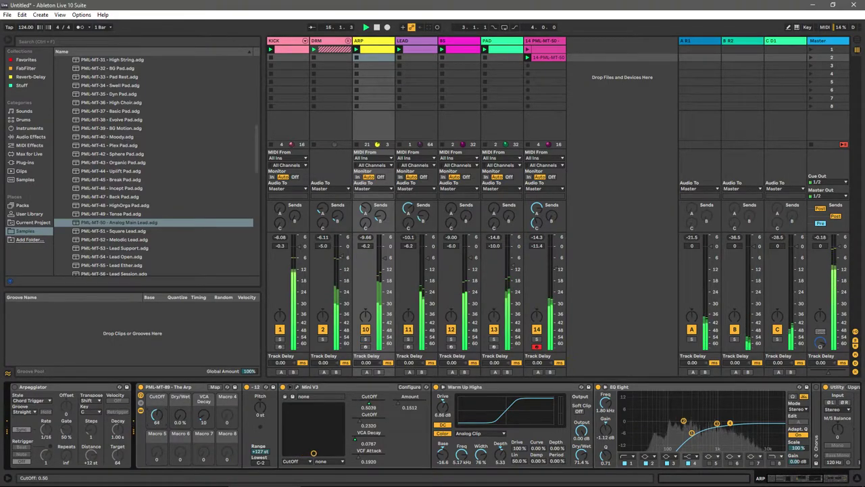
left_click_drag(309, 453, 311, 453)
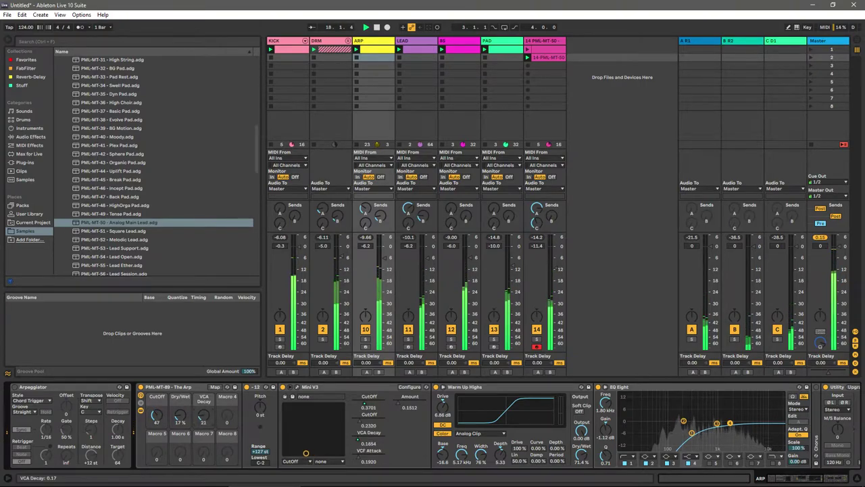
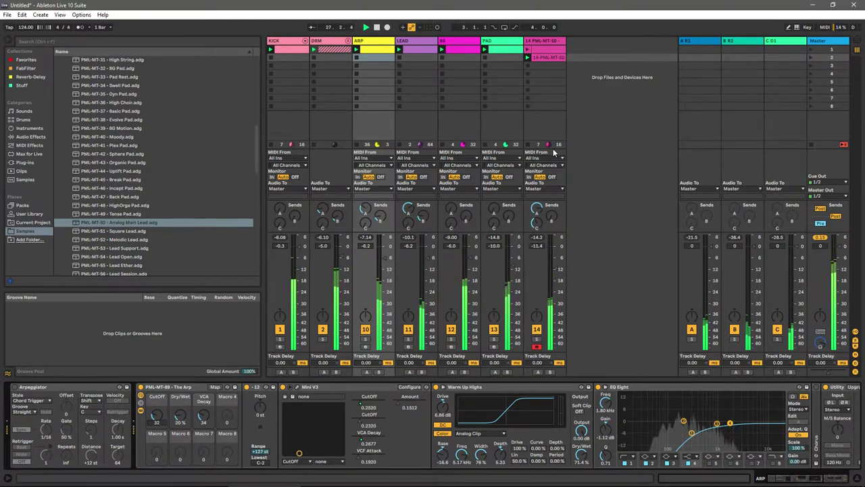
Step: Expand the DRM group and solo the PML-MT-Clap-Snare-15 track inside it
left_click(549, 58)
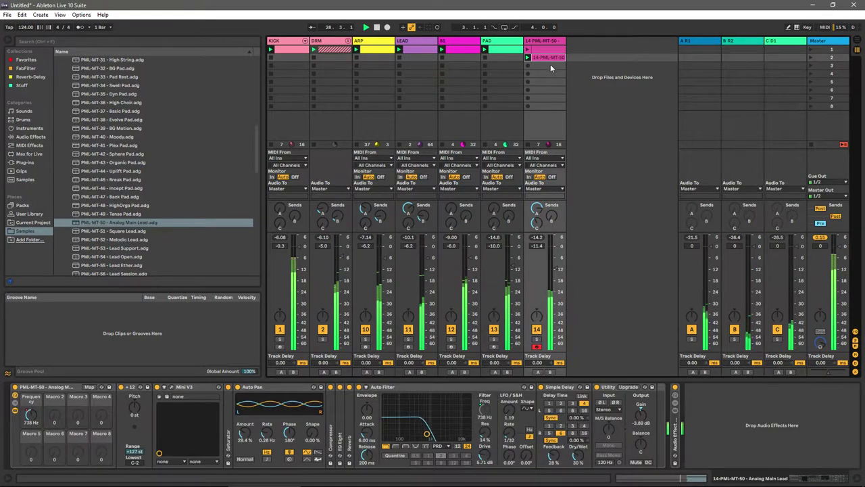
left_click(552, 42)
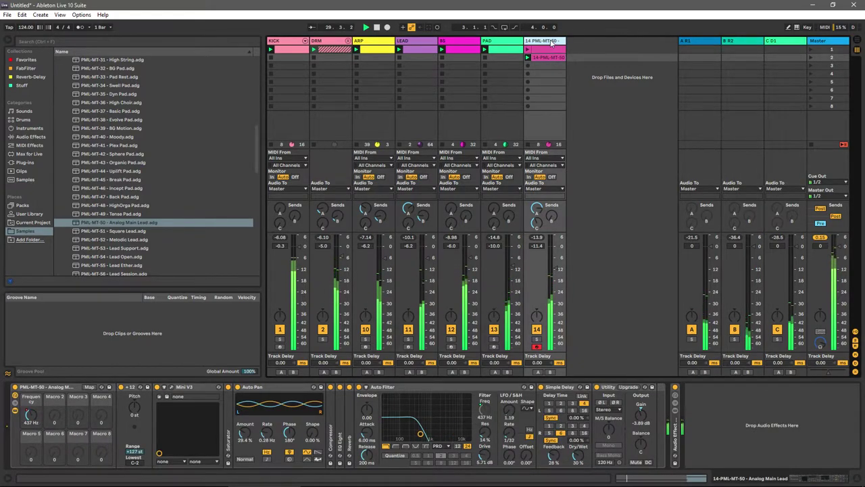
left_click(501, 45)
left_click(328, 41)
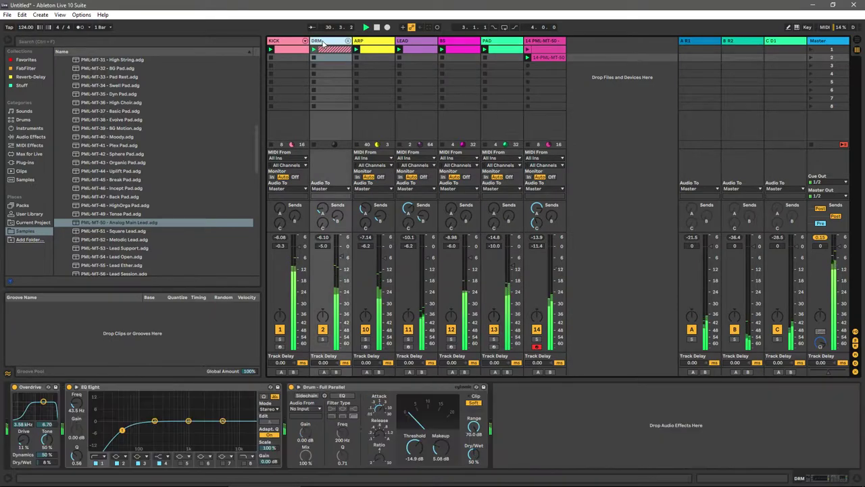
left_click(348, 40)
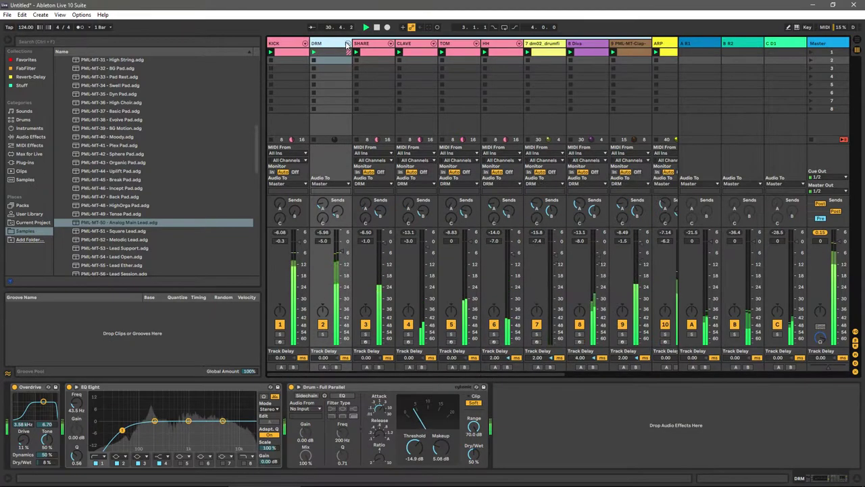
left_click(365, 335)
left_click(365, 334)
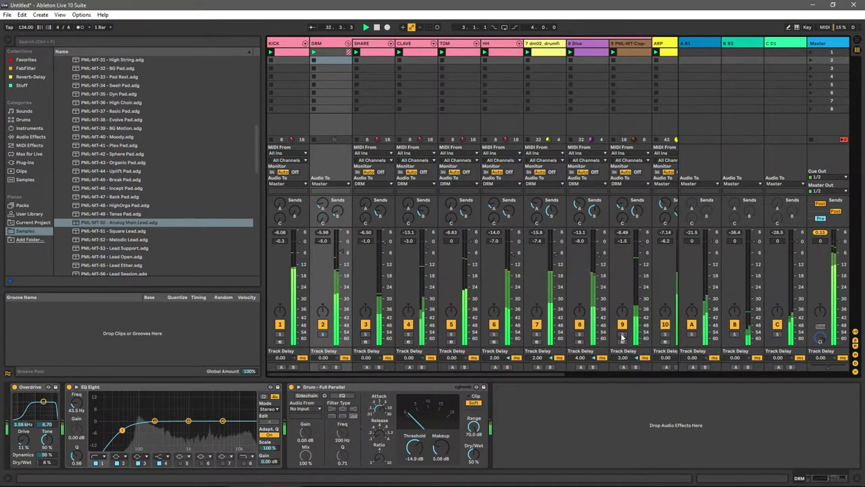
left_click(622, 335)
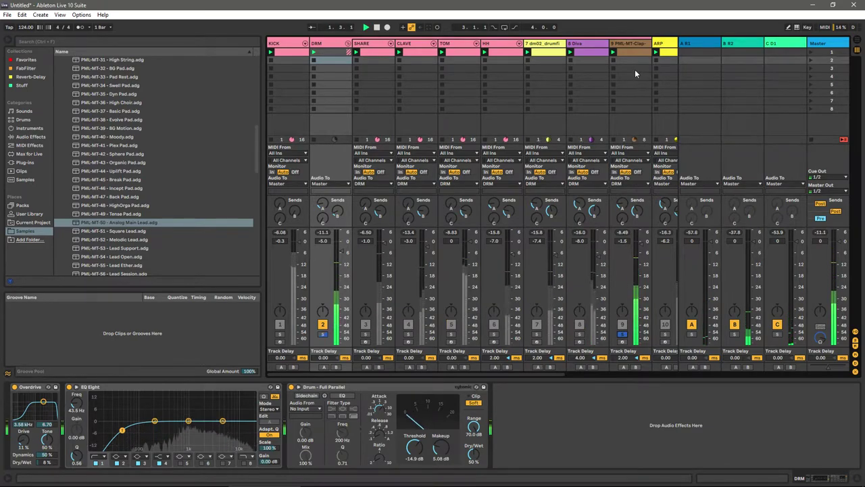
Step: Load the EchoBoy plug-in from Favorites at the end of the clap track's device chain
left_click(634, 69)
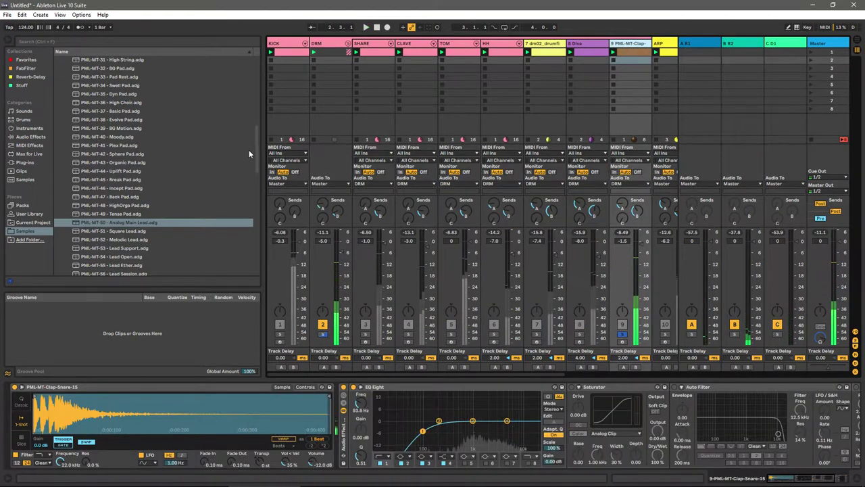
scroll(249, 150, "up", 10)
left_click(26, 59)
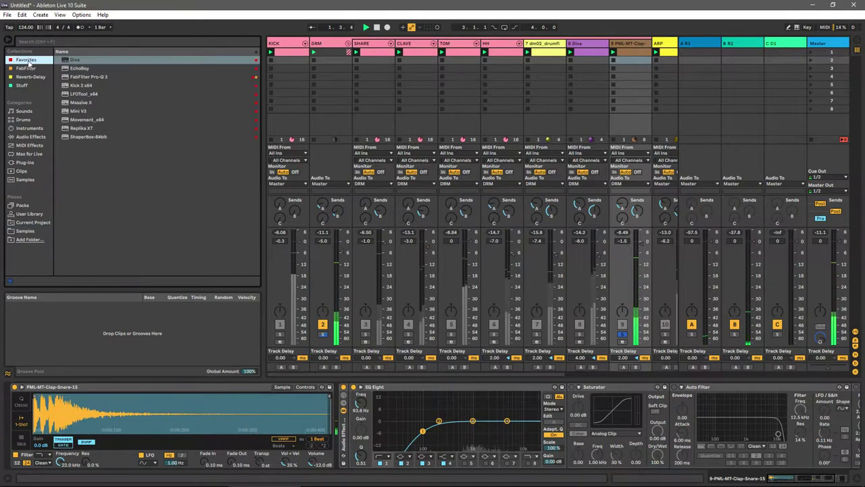
left_click(92, 69)
double_click(92, 69)
left_click_drag(204, 69, 288, 95)
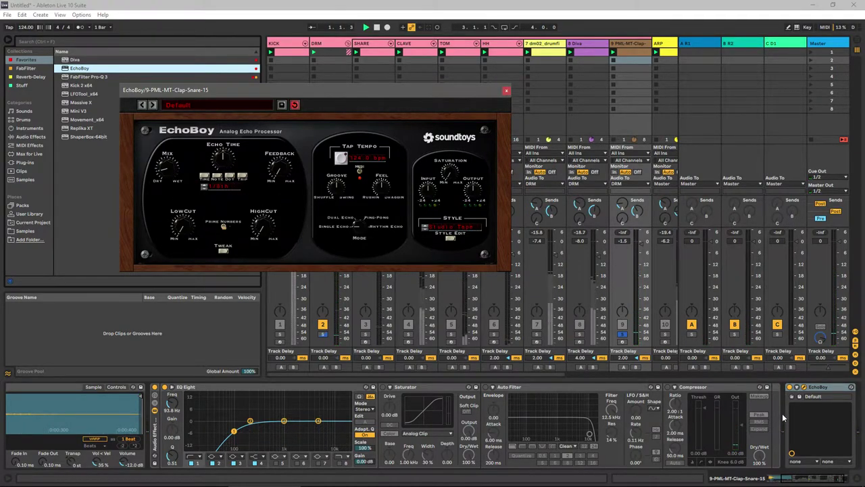
Step: Draw an EchoBoy Mix envelope in the clap clip that peaks at 0.35 on 2.4 and returns to zero by 2.4.3
left_click(800, 436)
left_click(800, 436)
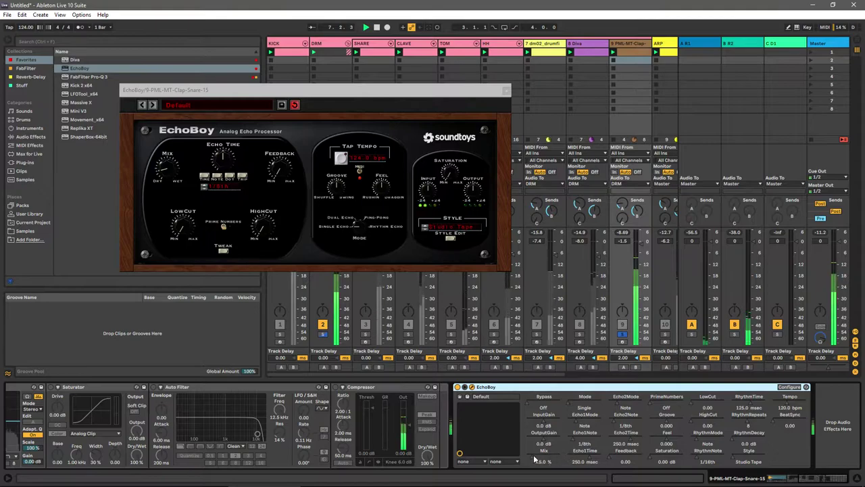
right_click(531, 415)
left_click(551, 419)
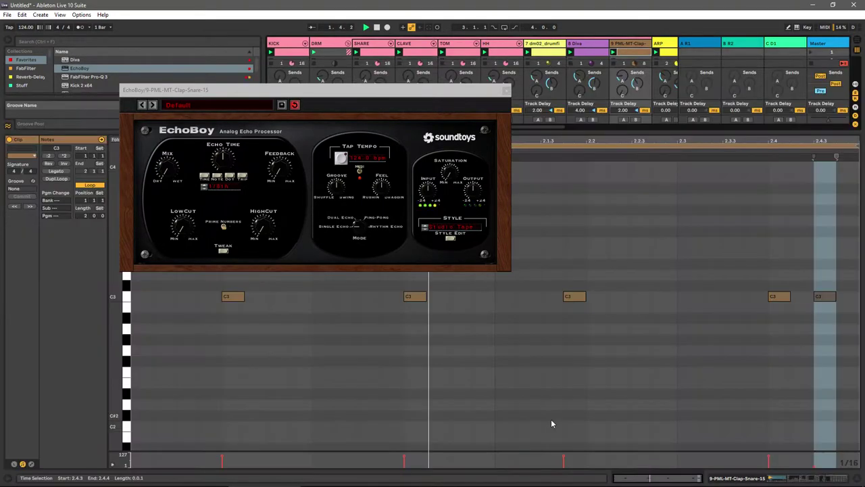
left_click(505, 89)
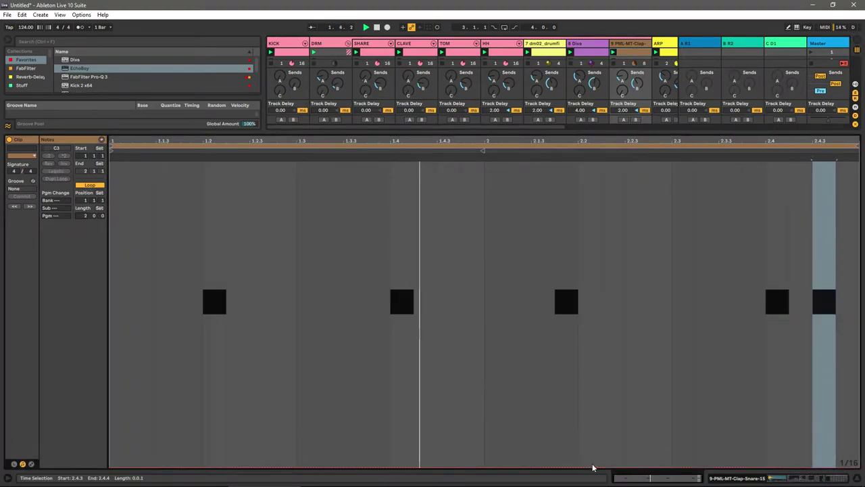
left_click_drag(747, 464, 804, 461)
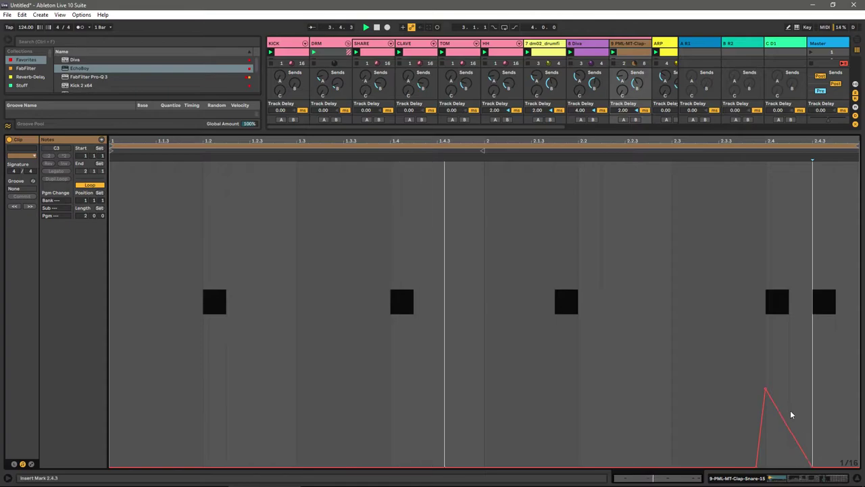
left_click_drag(765, 389, 765, 350)
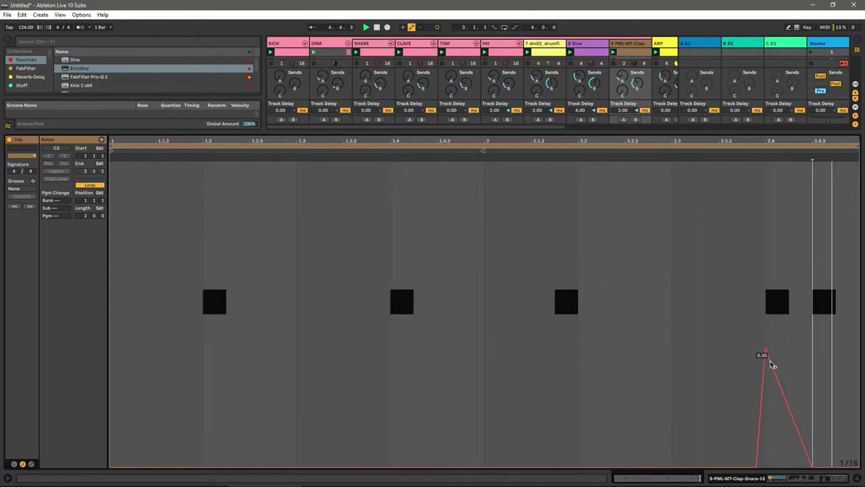
Step: Unsolo the clap track, review the hat, Diva and clap tracks with the drums playing, and collapse the DRM group
left_click(541, 52)
key("shift+Tab")
left_click_drag(623, 324, 365, 326)
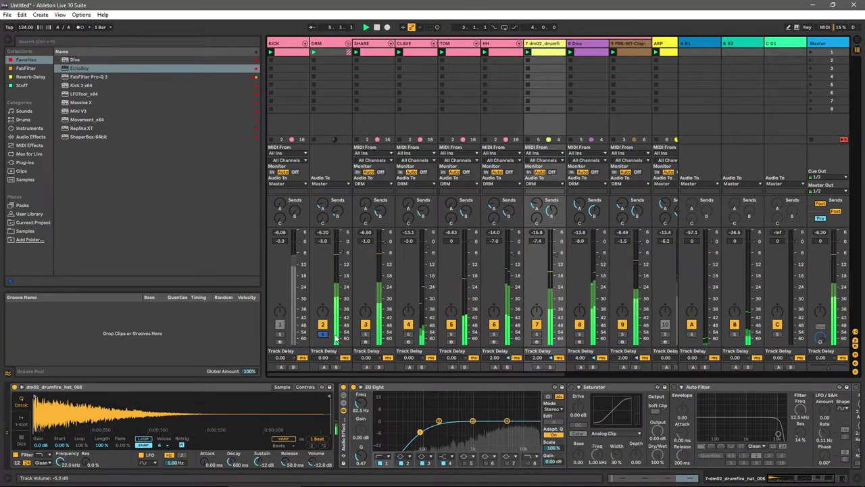
key("Right")
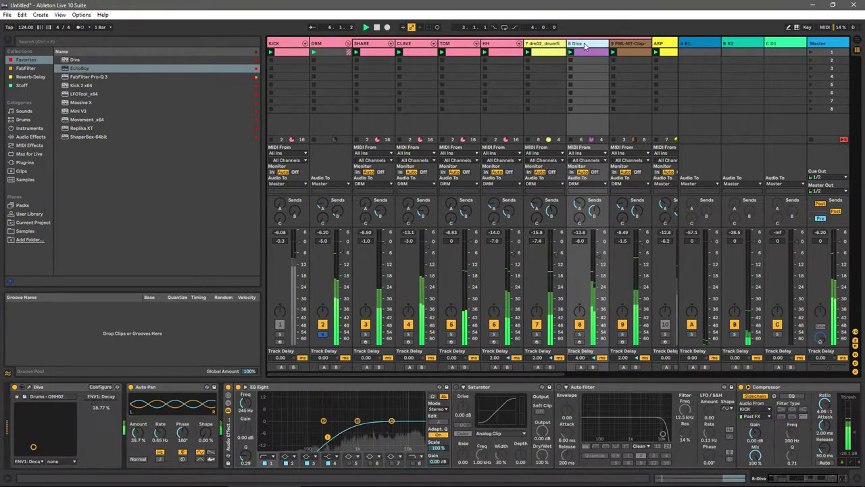
key("Right")
left_click(347, 43)
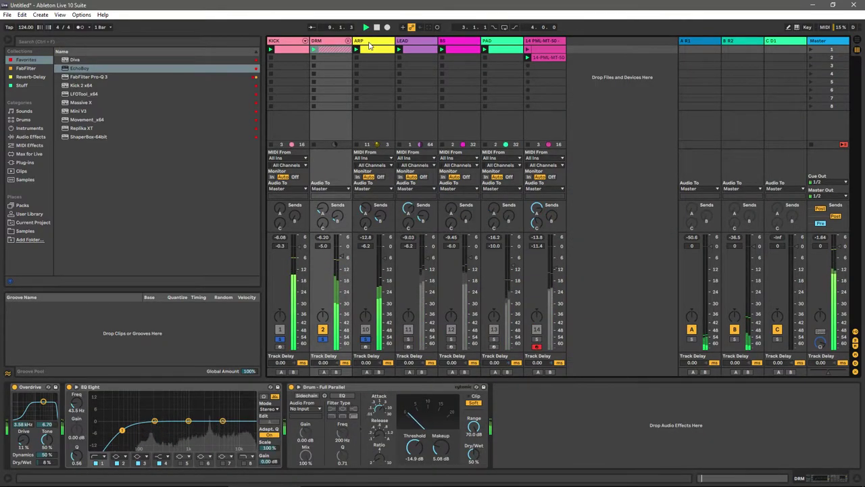
Step: Expand the DRM group again and raise the EchoBoy Mix envelope's peak at 2.4 in the soloed clap clip
left_click(347, 41)
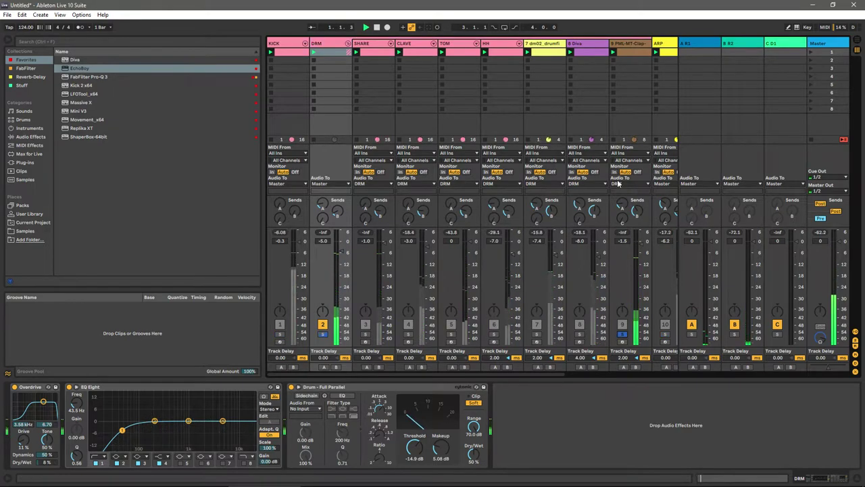
double_click(622, 52)
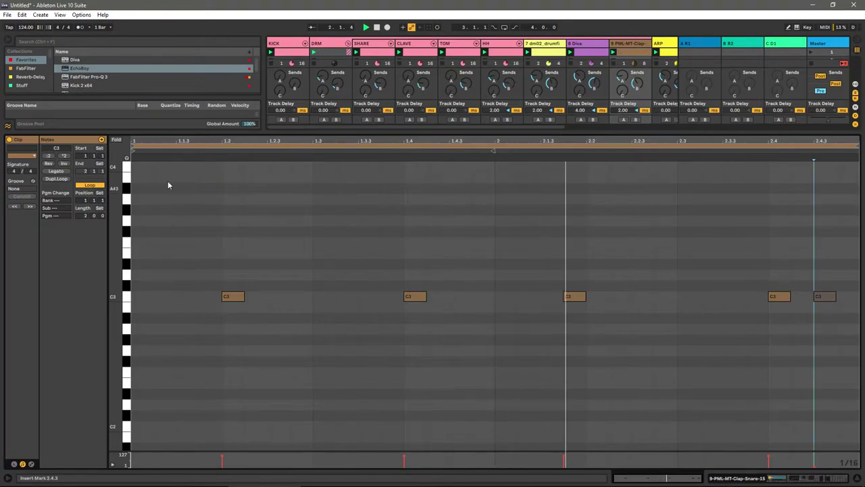
left_click_drag(762, 347, 757, 309)
Step: Shorten the Echo Time in the clap track's EchoBoy plug-in and close its window
key("shift+Tab")
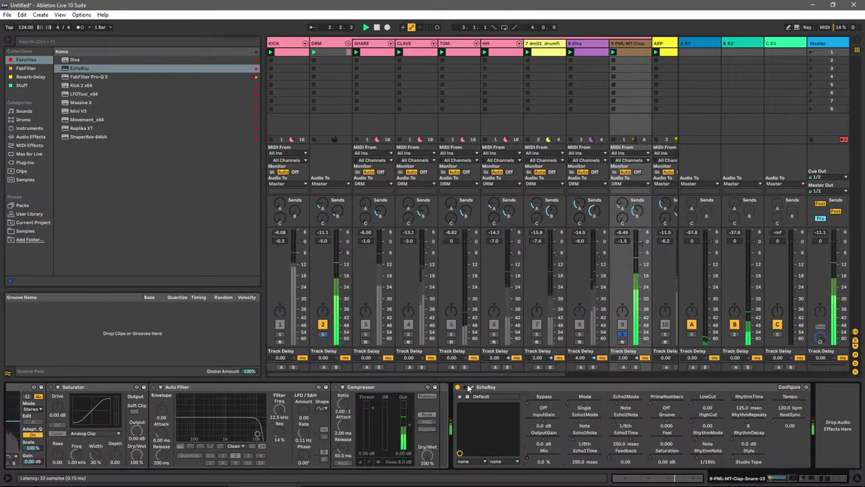
left_click(472, 388)
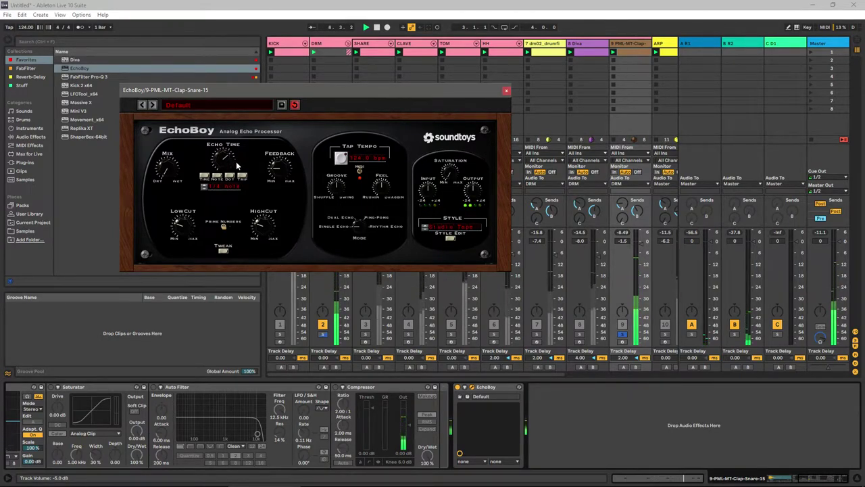
left_click_drag(235, 161, 233, 183)
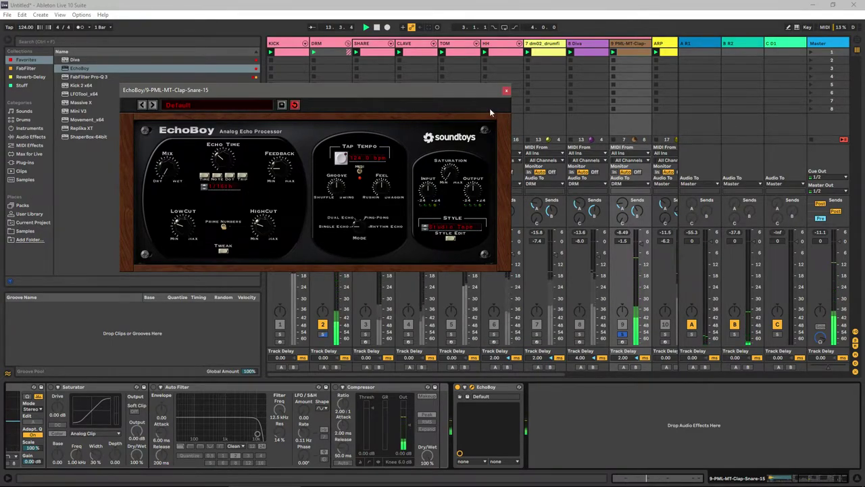
left_click(506, 91)
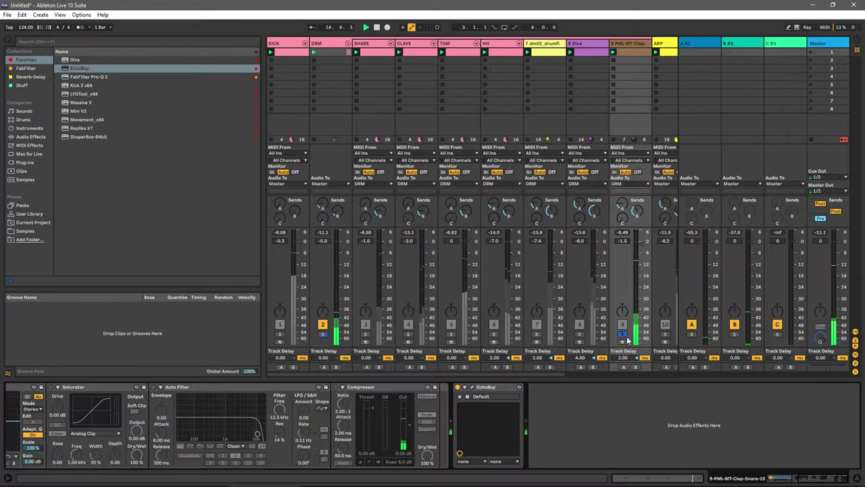
Step: Solo the whole DRM group and set a low cut at about 98 Hz in the SHARE track's EQ Eight
left_click(323, 336)
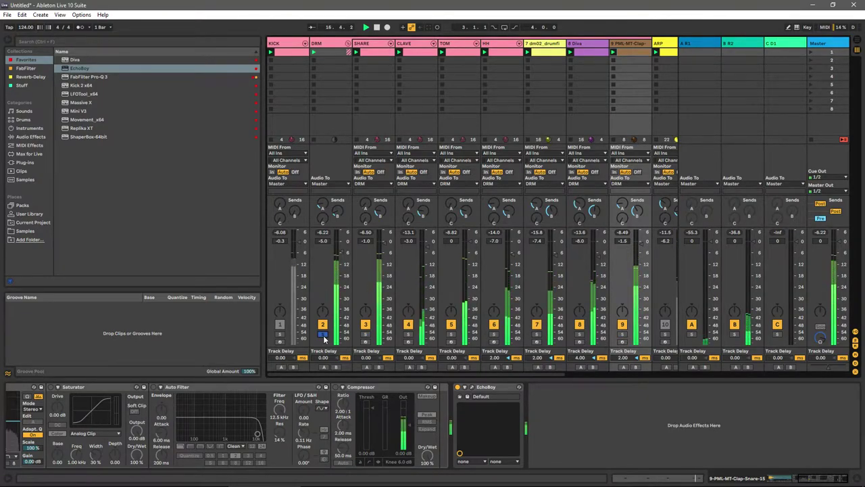
left_click(389, 59)
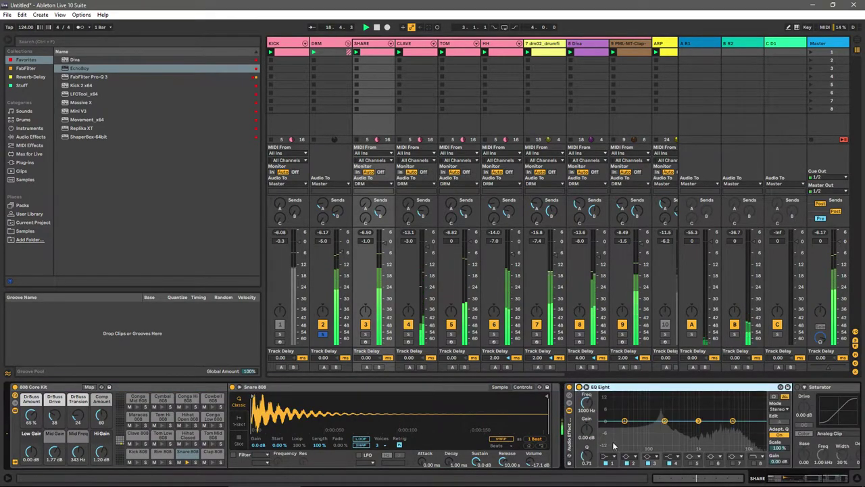
left_click(608, 412)
left_click(609, 414)
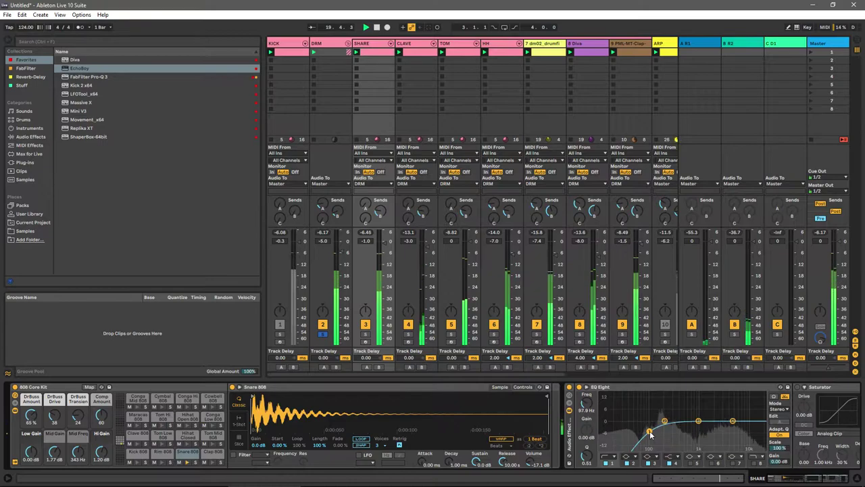
Step: Lower the DRM group's EQ Eight low cut to 84.3 Hz, solo the kick alongside and collapse the group
left_click(341, 195)
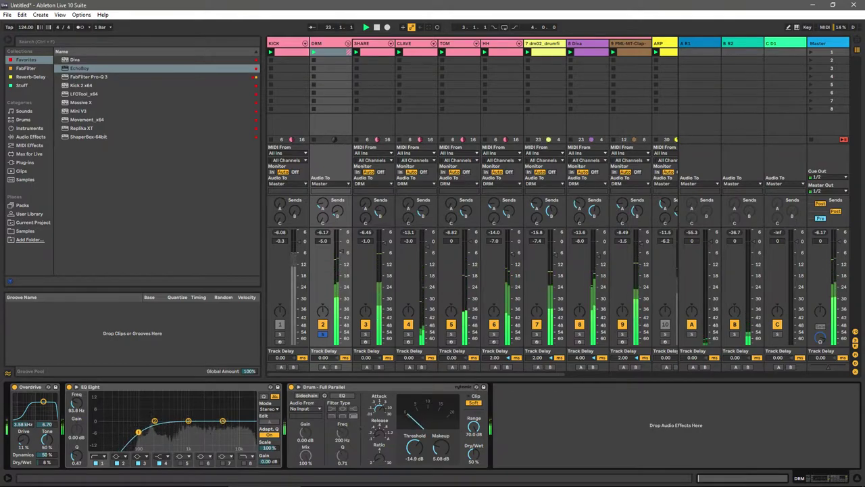
left_click(279, 335)
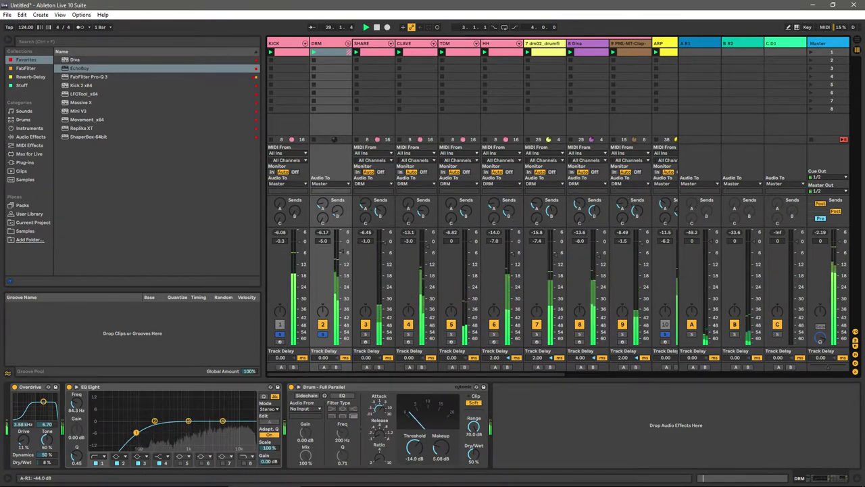
left_click(348, 44)
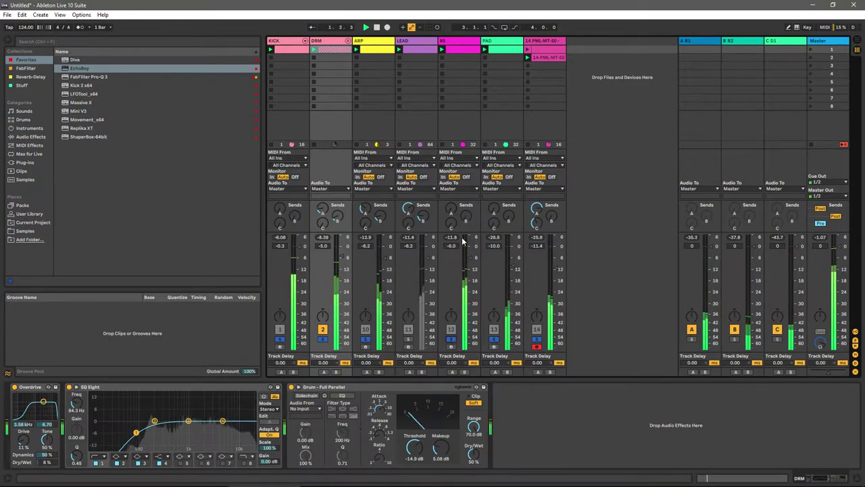
Step: Move the long bar 5 note in the BS clip down from C2 to A1
left_click(456, 52)
double_click(456, 52)
left_click(472, 217)
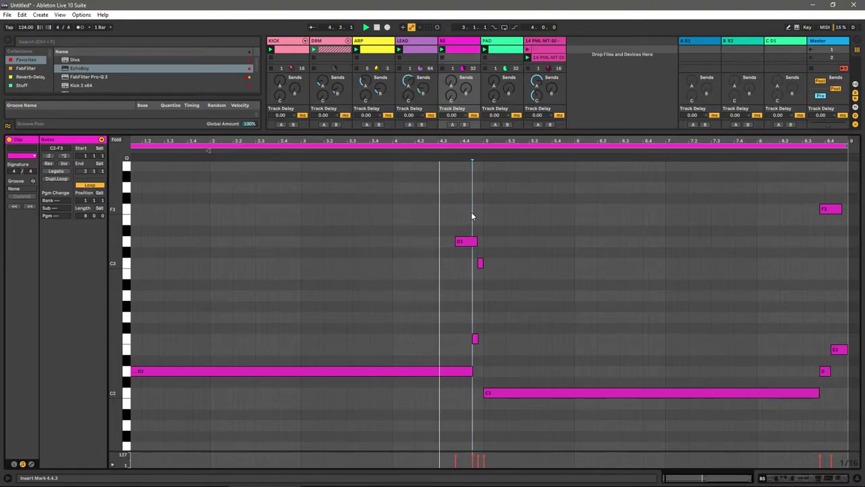
left_click(540, 210)
left_click_drag(498, 393, 498, 425)
left_click(574, 260)
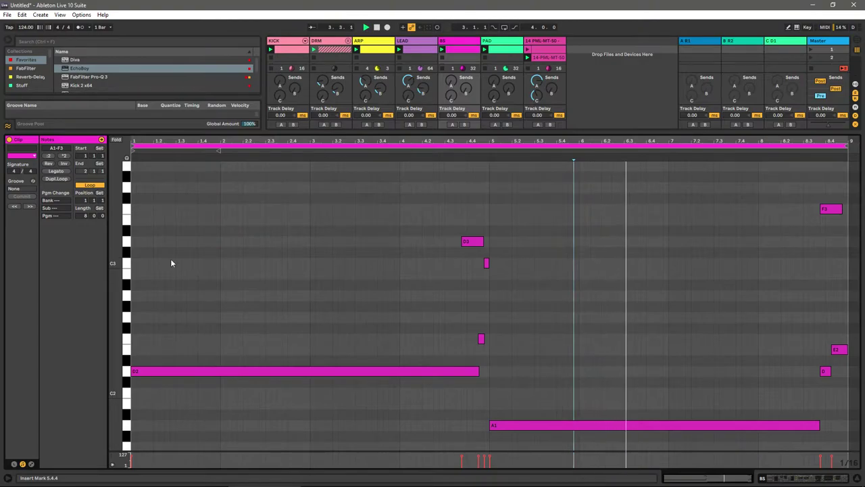
Step: Extend the BS clip's loop length to 16 bars and add a long C2 note from bar 9 to about 12.3.4
left_click_drag(86, 215, 85, 203)
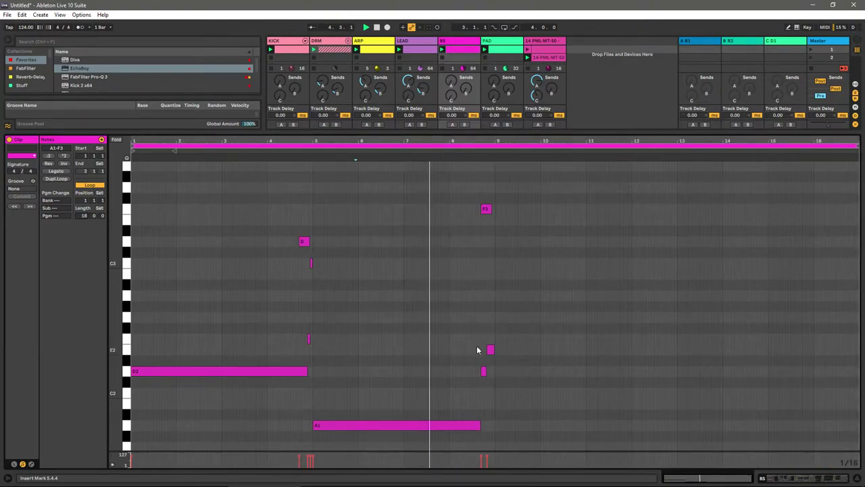
mouse_move(497, 371)
left_mouse_down()
mouse_move(607, 379)
mouse_move(585, 368)
mouse_move(572, 324)
left_mouse_up()
left_click(428, 150)
left_click_drag(522, 343, 523, 396)
left_click_drag(642, 393, 675, 393)
left_click_drag(495, 336, 463, 392)
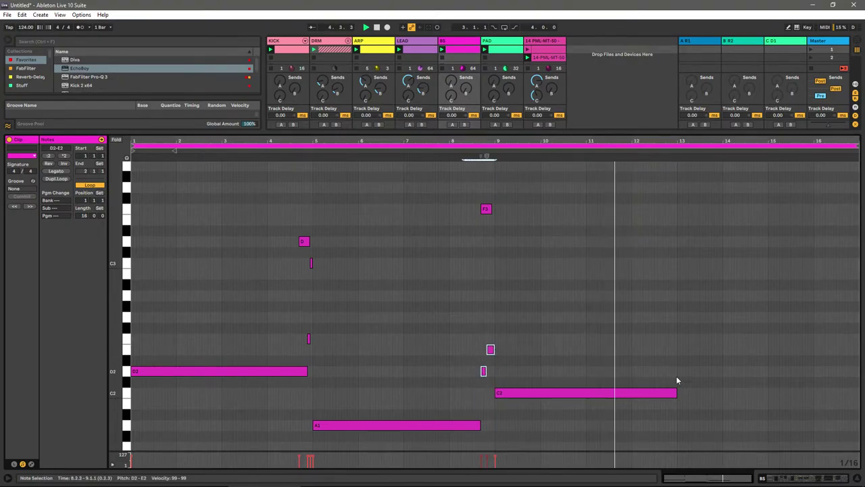
left_click_drag(676, 393, 663, 393)
Step: Paste copies of the short D2 and E2 pickup notes just before bar 13 and of the long A1 note at bar 13
left_click(658, 352)
key("ctrl+v")
left_click(471, 426)
key("ctrl+c")
left_click(680, 416)
key("ctrl+v")
mouse_move(704, 343)
left_mouse_down()
mouse_move(675, 387)
mouse_move(666, 380)
left_mouse_up()
key("space")
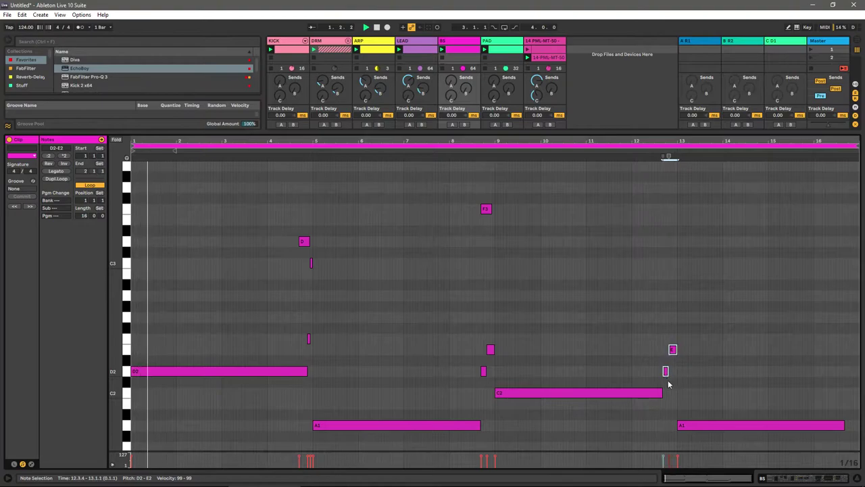
left_click(661, 393)
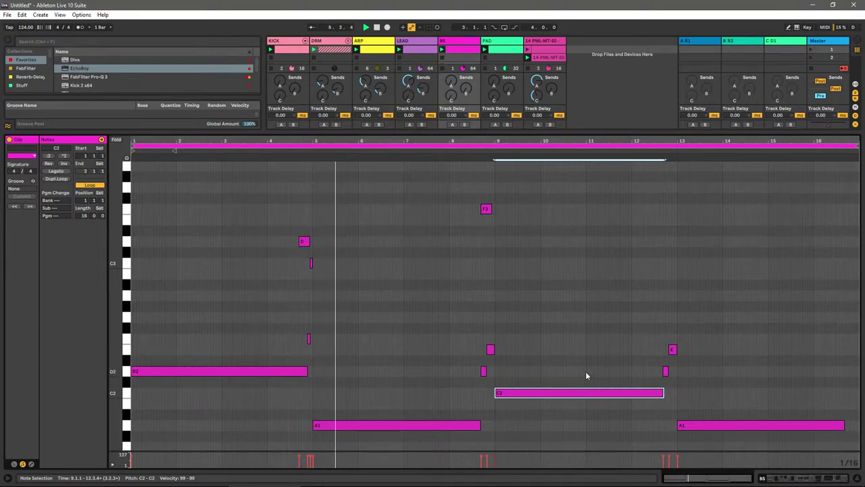
scroll(340, 384, "down", 2)
left_click(340, 376)
left_click(335, 406)
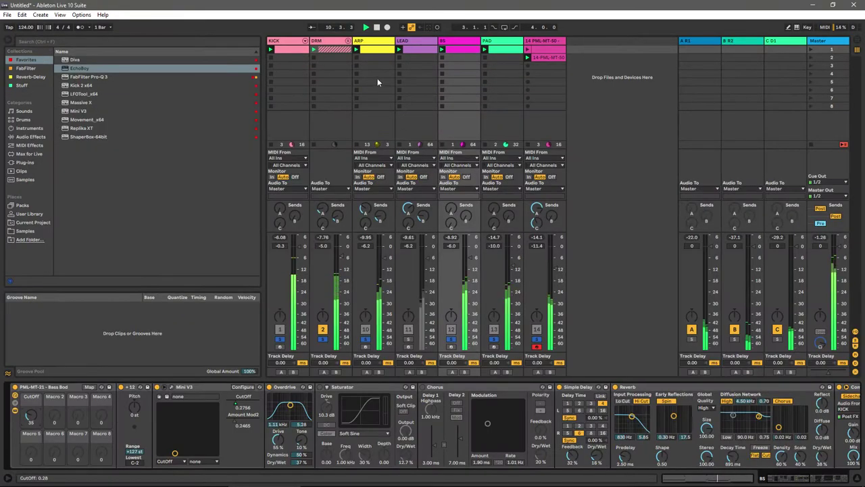
Step: In the ARP clip, move the third note to A2 and reorder the last two notes to E3 followed by F3
left_click(369, 50)
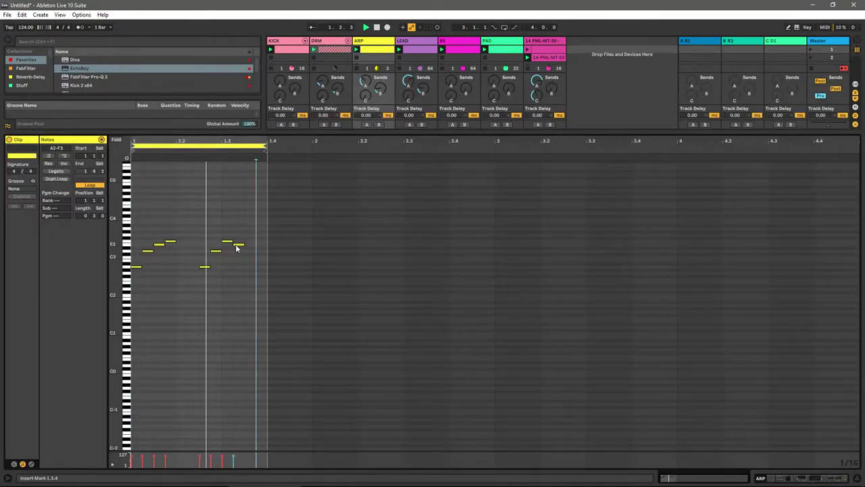
left_click_drag(160, 247, 160, 229)
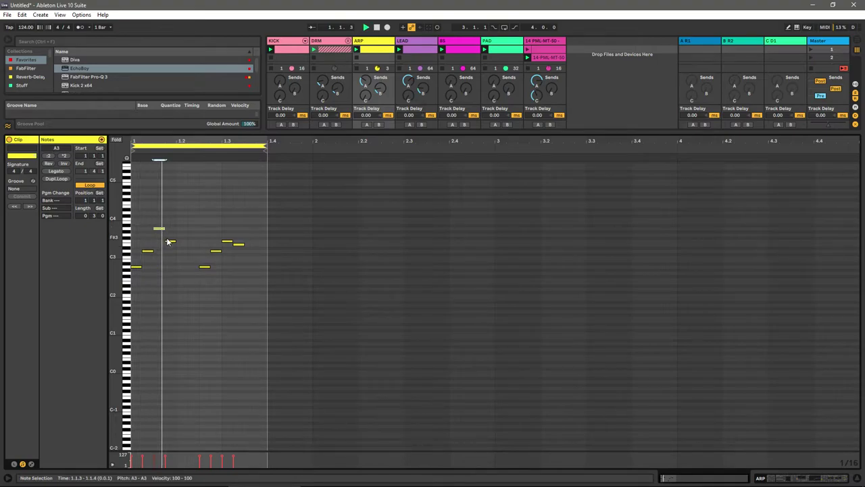
left_click(160, 239)
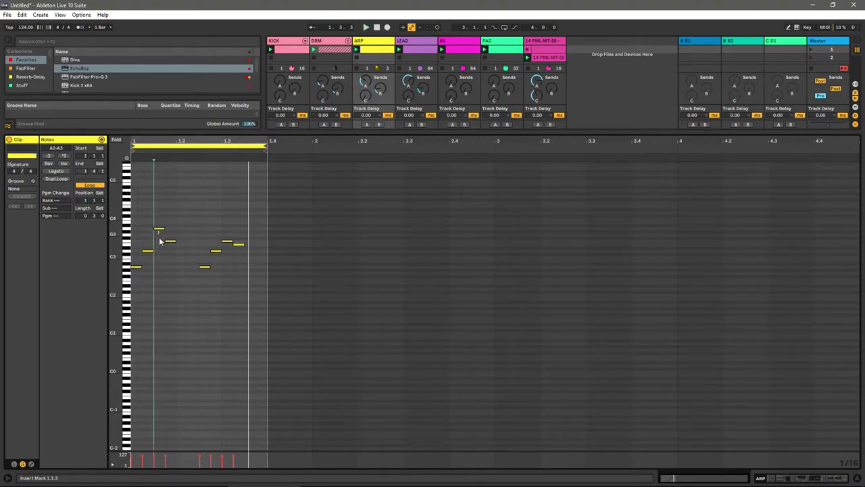
left_click_drag(160, 229, 161, 261)
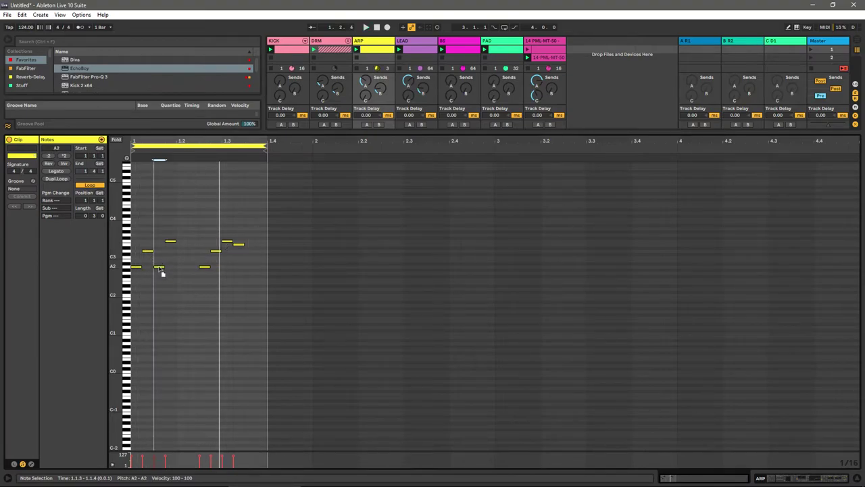
left_click_drag(230, 241, 236, 242)
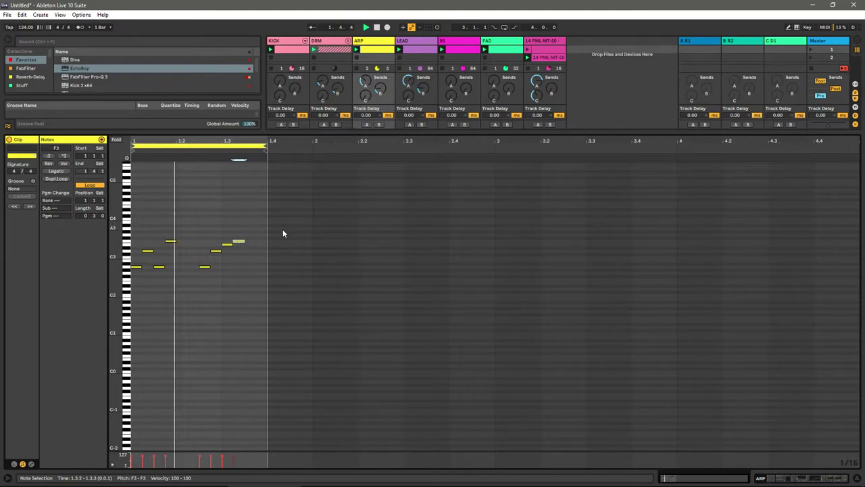
key("shift+Tab")
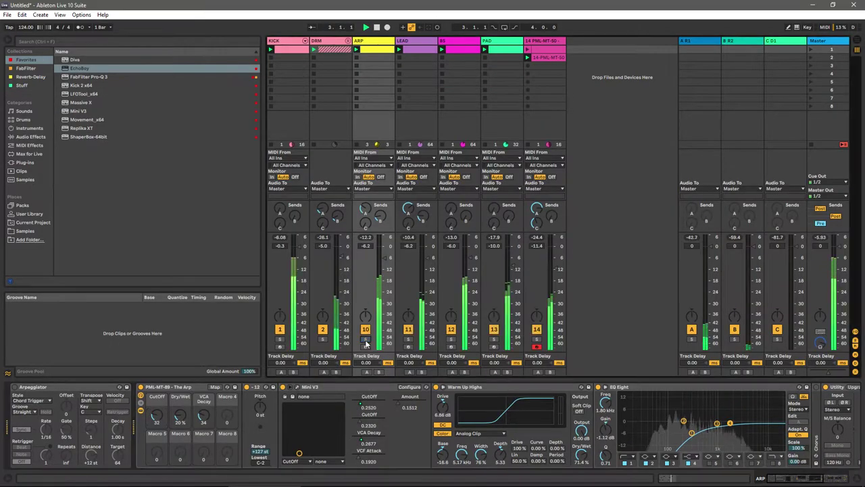
Step: Move the bar 5 A1 note in the BS clip up to C2 and shorten the loop to 8 bars
left_click(460, 52)
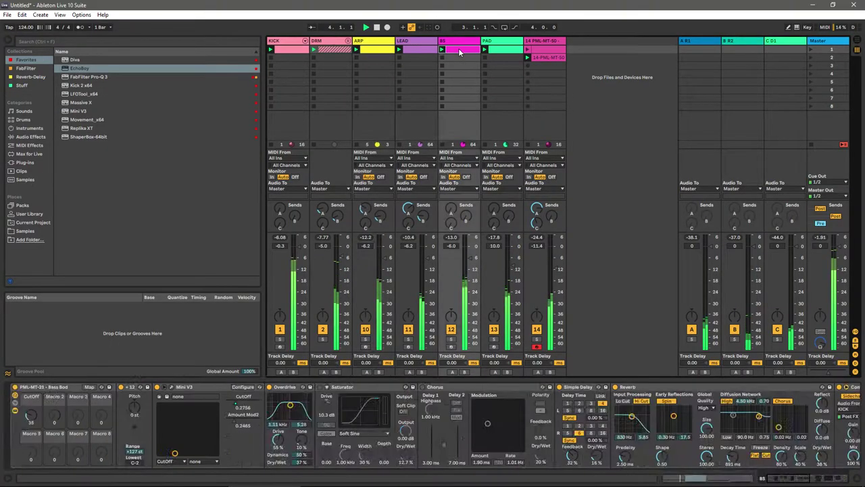
double_click(460, 52)
left_click(425, 231)
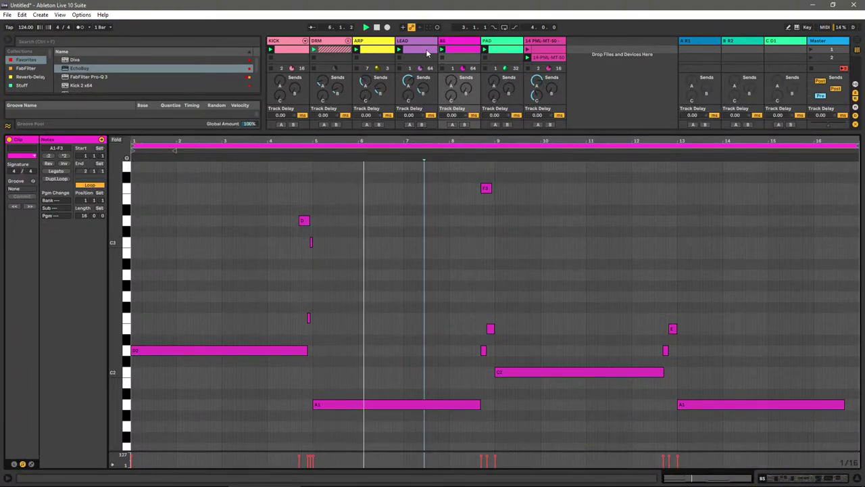
left_click(378, 292)
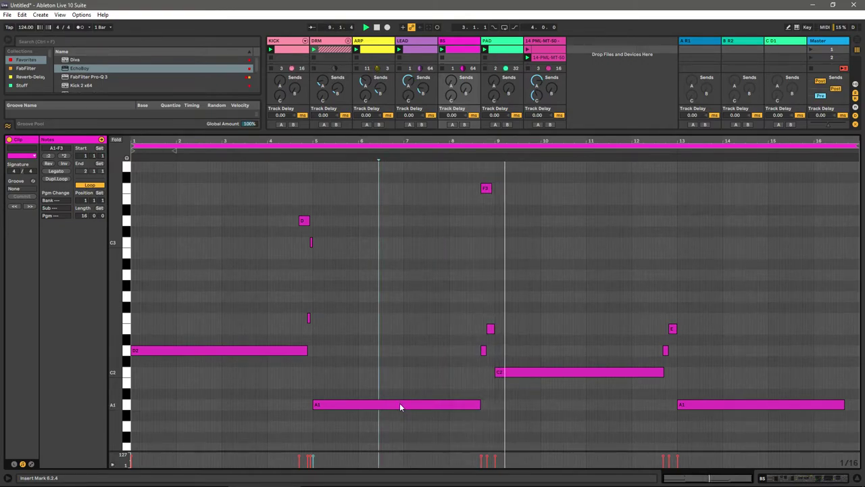
left_click_drag(400, 404, 396, 371)
key("Right")
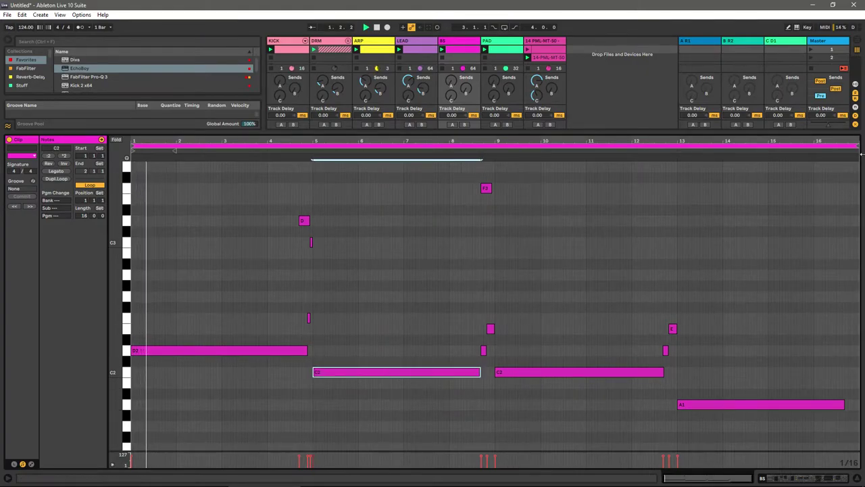
left_click_drag(860, 158, 494, 165)
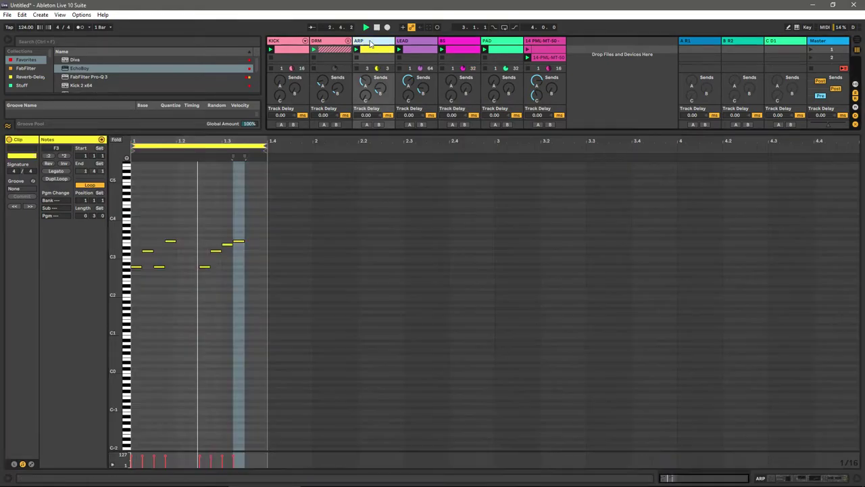
Step: Sweep the arp rack's CutOff macro and move the arp clip's A2 note at 1.1.3 up to E3
left_click(370, 46)
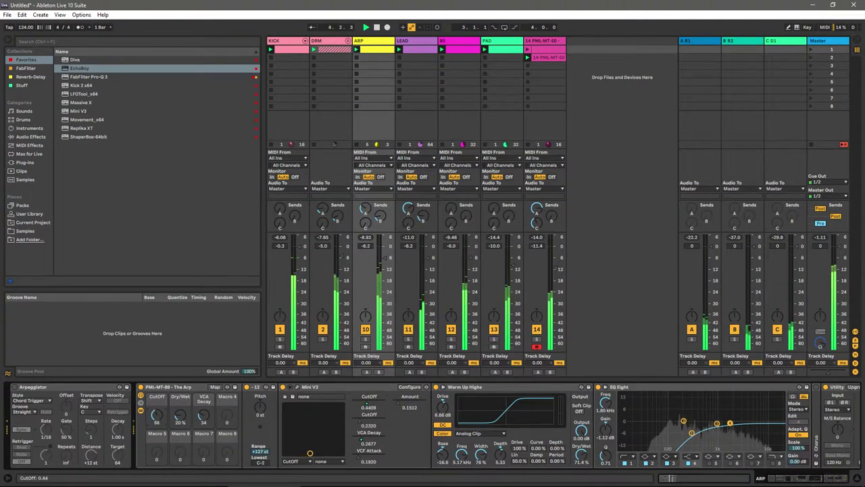
left_click_drag(156, 415, 173, 421)
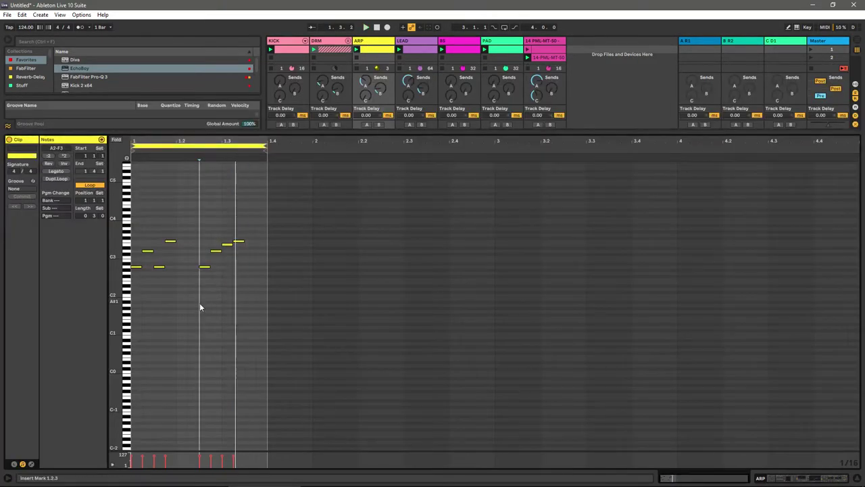
left_click(200, 297)
left_click_drag(161, 272, 162, 255)
key("space")
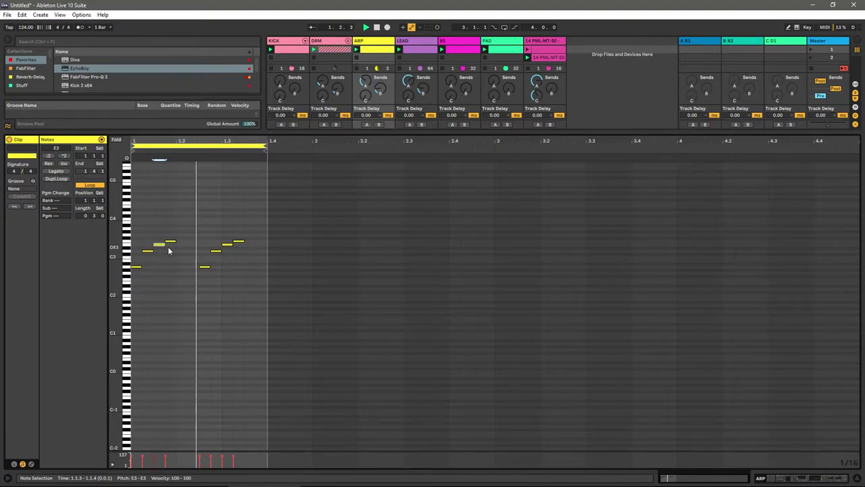
Step: Add E3 sixteenth notes at 1.3.3 and 1.2.1 in the arp clip
double_click(261, 245)
left_click_drag(266, 248, 249, 251)
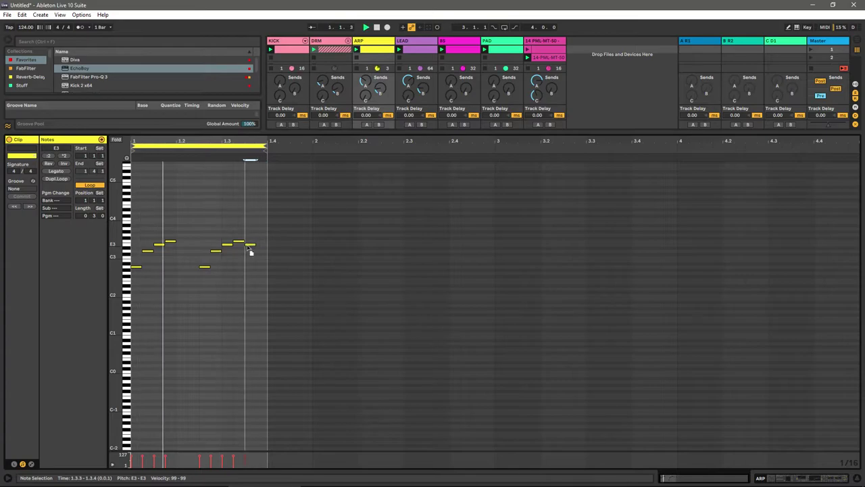
double_click(178, 245)
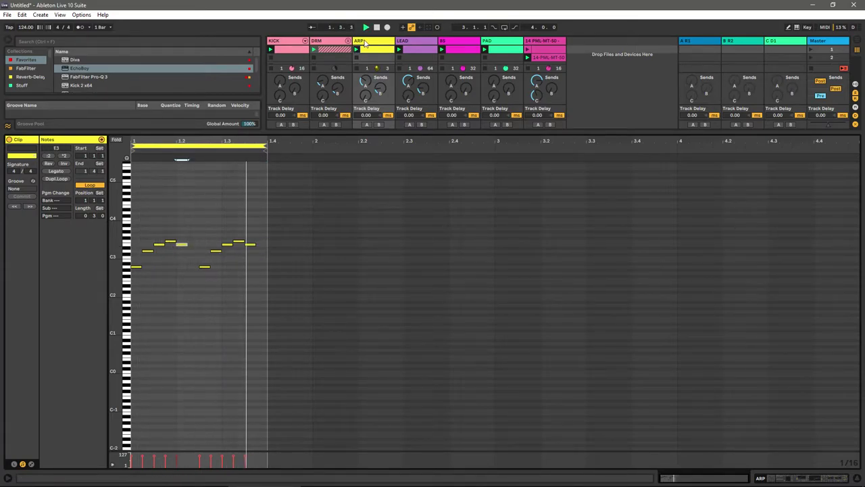
Step: Set the arp rack's CutOff macro to 43 and its VCA Decay macro to 27
double_click(364, 42)
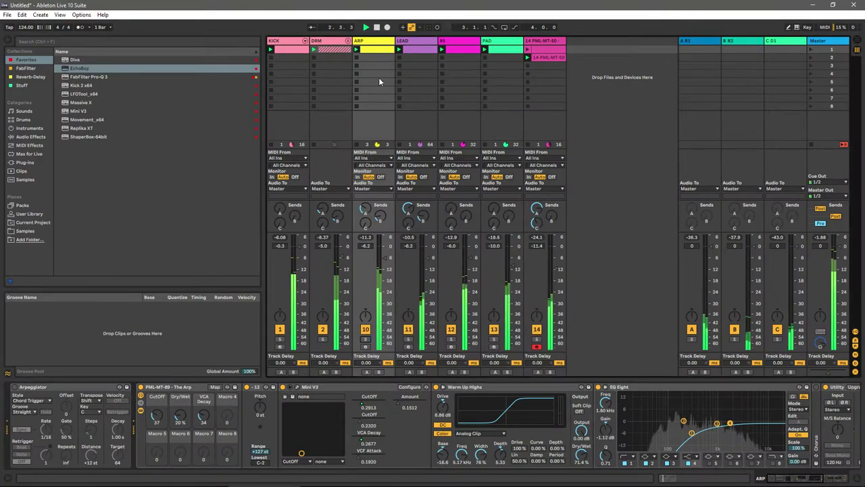
left_click_drag(156, 415, 156, 409)
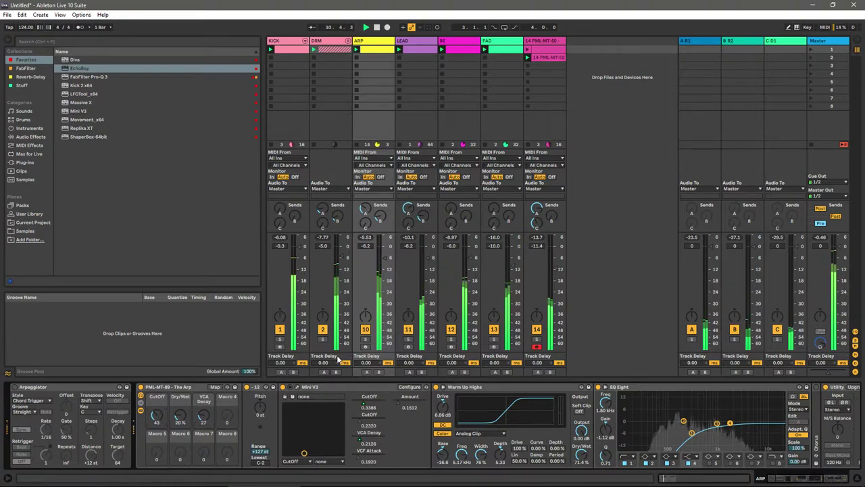
Step: Solo the ARP track and look over the settings of its Mini V3 synth
left_click(365, 338)
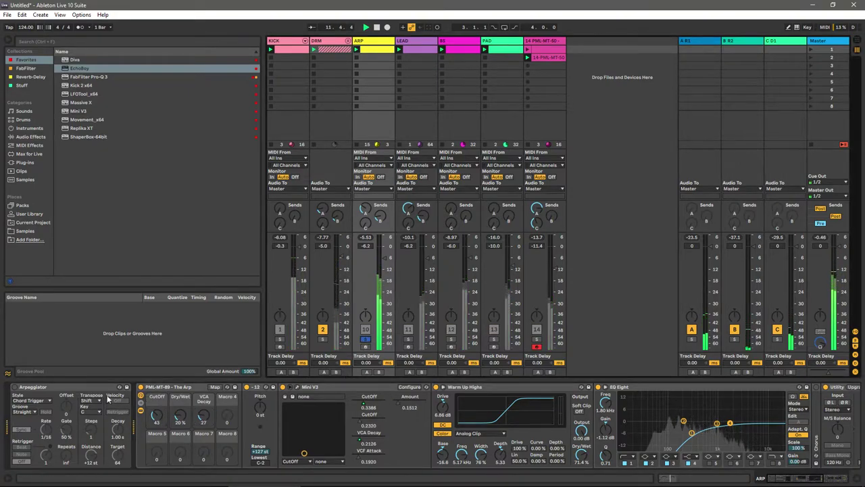
left_click(291, 387)
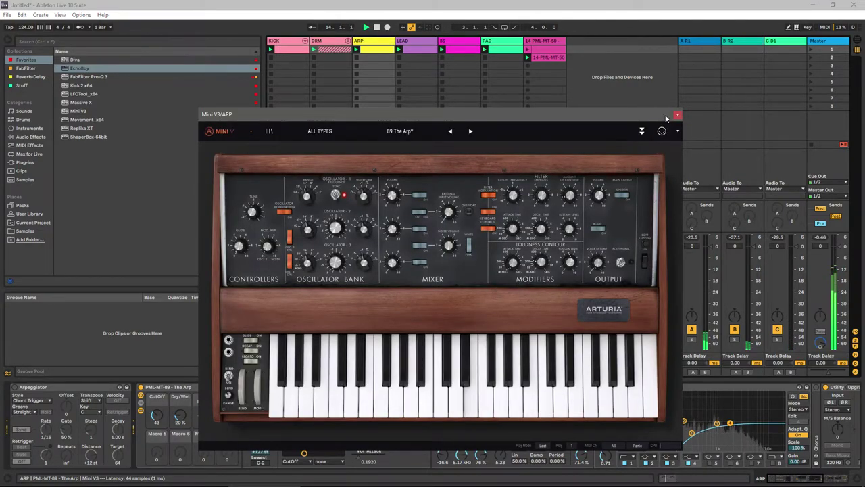
key("ctrl+alt+p")
left_click(367, 340)
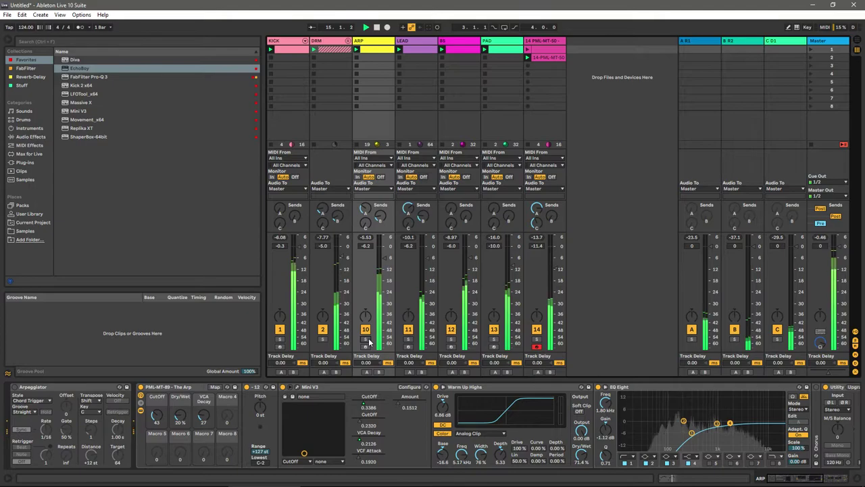
Step: Insert a new MIDI track after the Analog Main Lead track
left_click(537, 54)
left_click(506, 41)
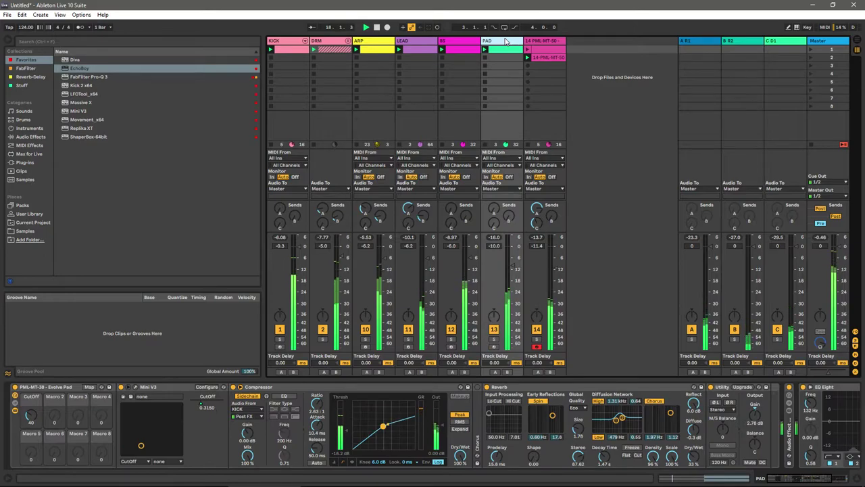
left_click(459, 41)
left_click(545, 42)
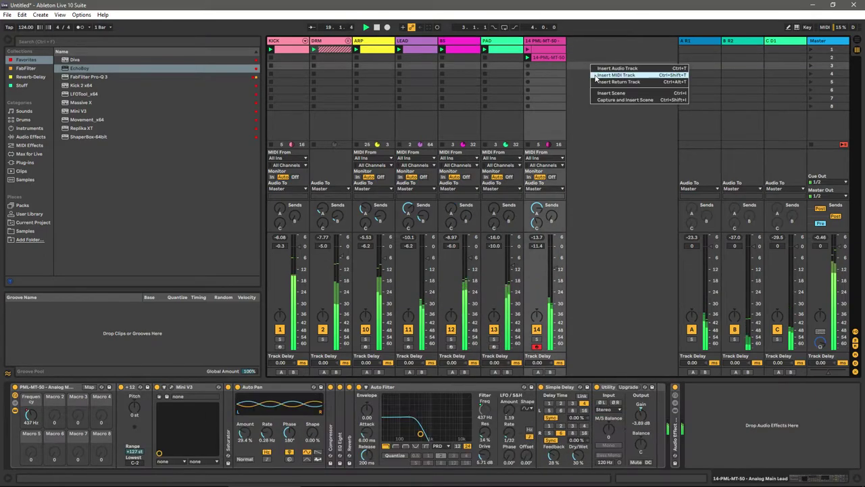
key("ctrl+shift+t")
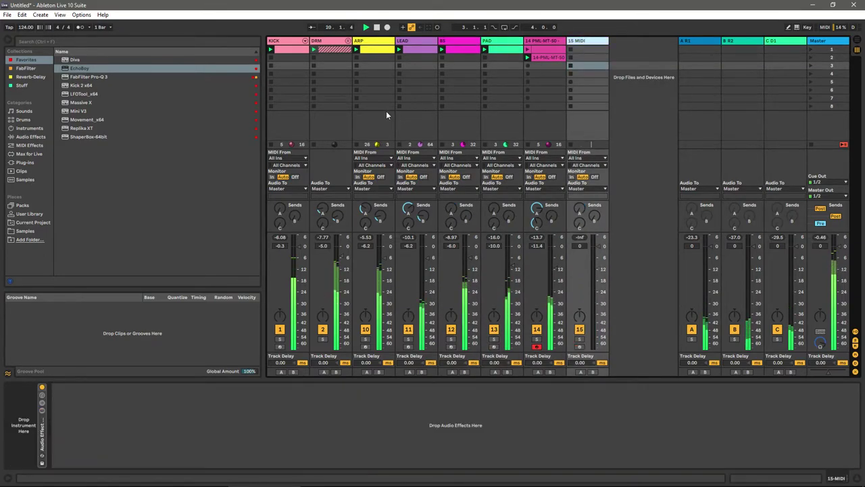
Step: Unfold the DRM group, then lower the PML-MT-Clap-Snare-15 track's volume to -4 dB and set its send A to -41 dB
left_click(342, 43)
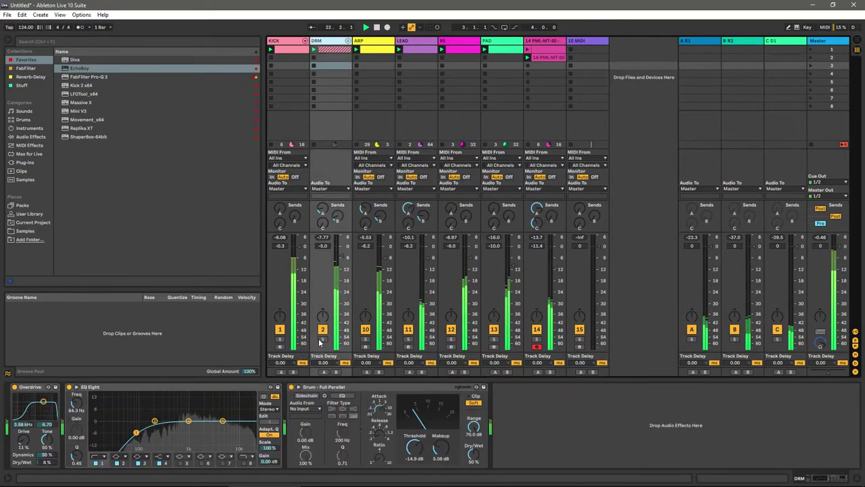
left_click(348, 40)
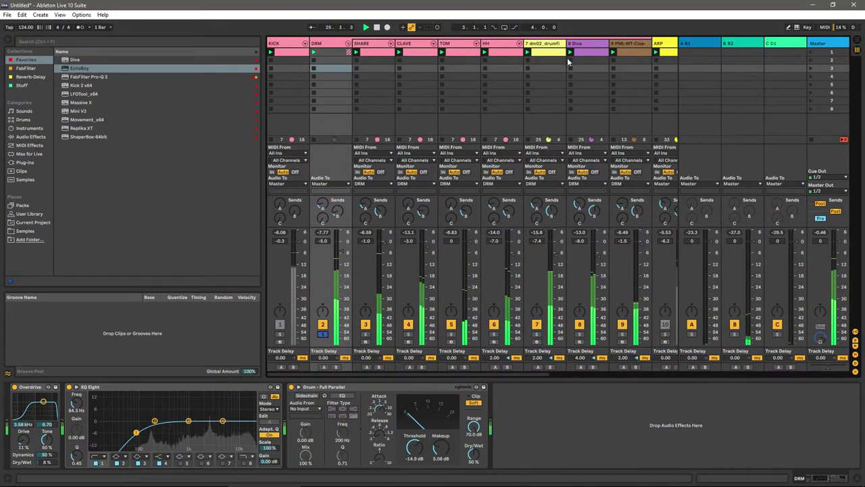
left_click(620, 46)
left_click_drag(817, 481, 777, 480)
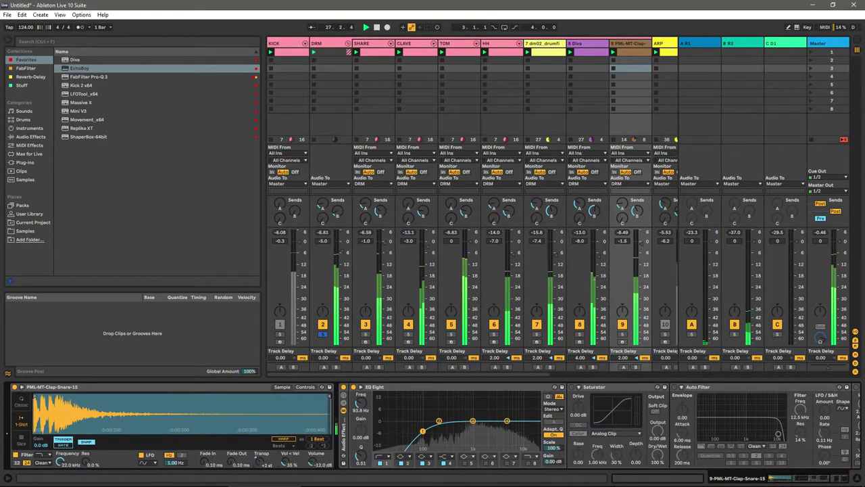
left_click(323, 334)
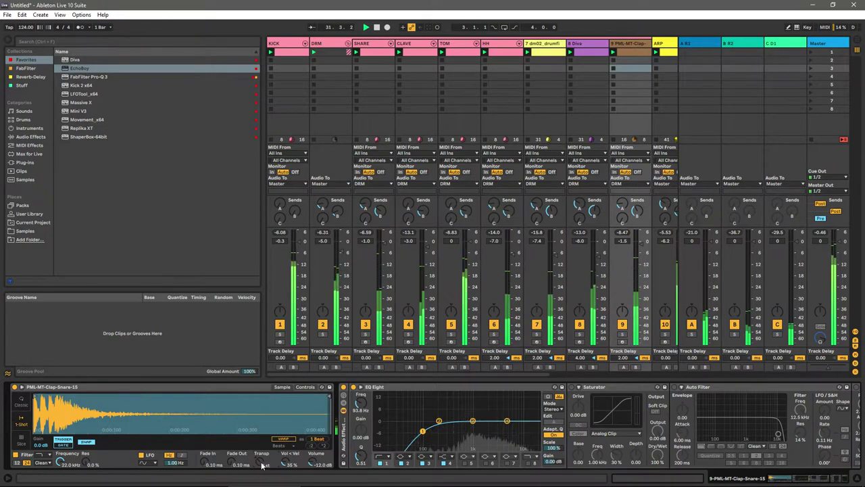
left_click_drag(635, 217, 635, 203)
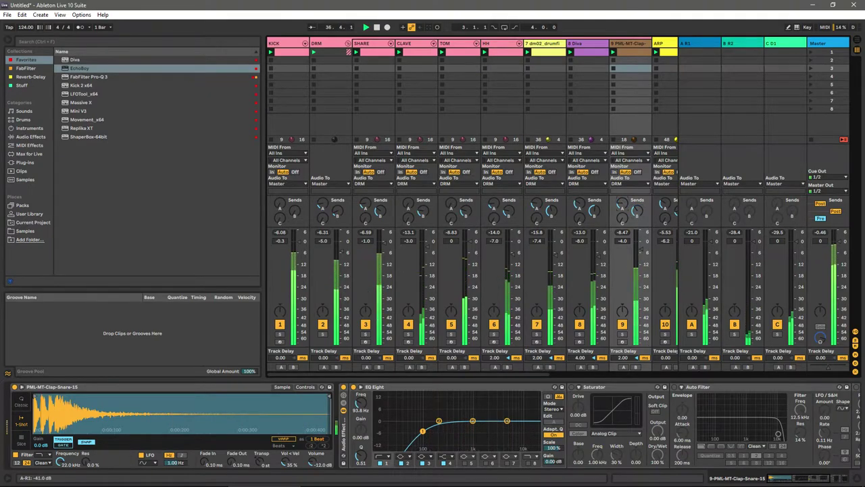
Step: Solo the clap and SHARE tracks together and set SHARE's track delay to 6 ms
left_click(622, 334)
left_click(322, 334, "ctrl")
left_click(365, 334, "ctrl")
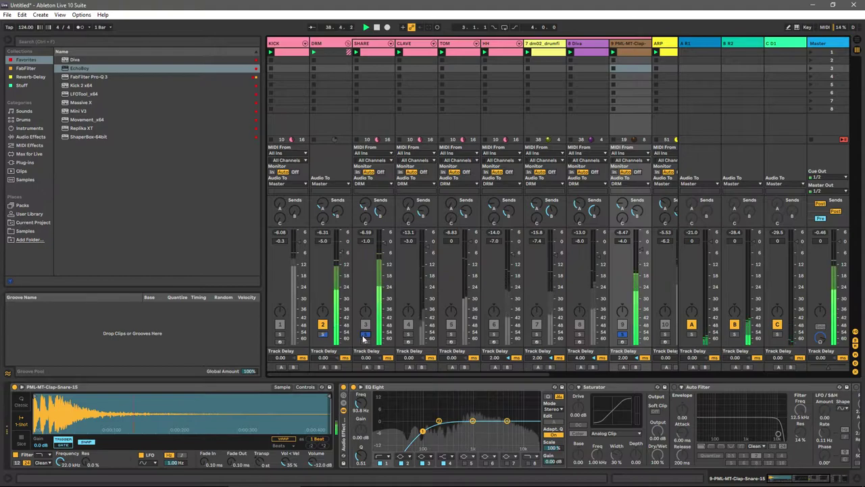
left_click(374, 44)
left_click_drag(366, 358, 366, 342)
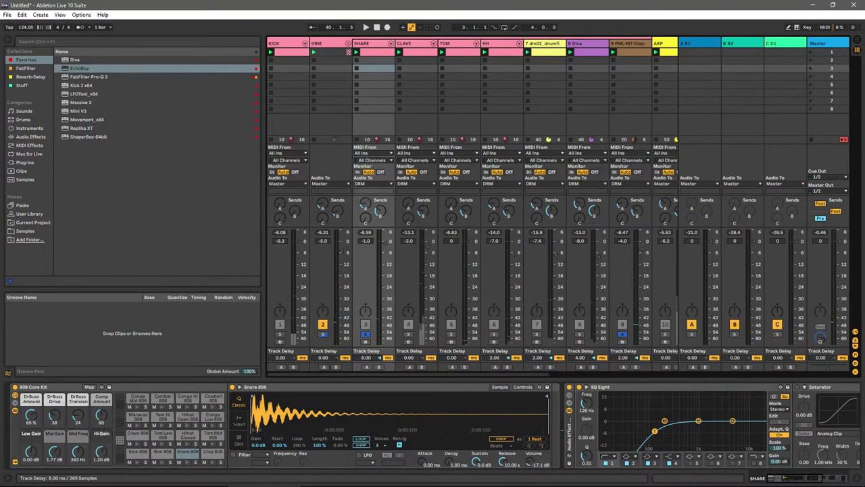
key("space")
Step: Reset SHARE's track delay to 0 ms and set the clap track's delay to -4 ms while comparing the drums
left_click(323, 334)
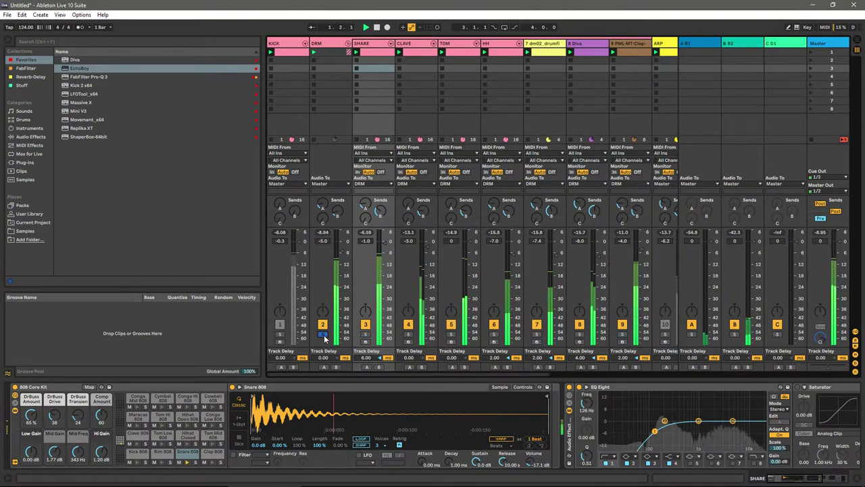
left_click(324, 338)
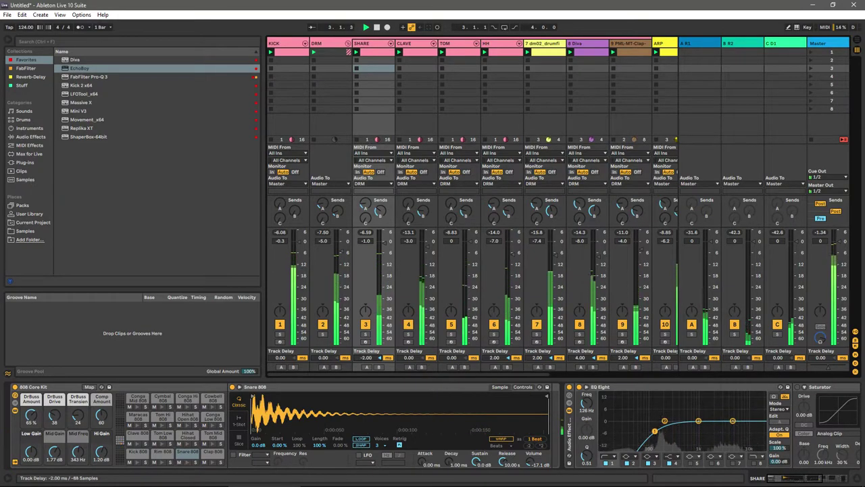
left_click(365, 358)
key("Delete")
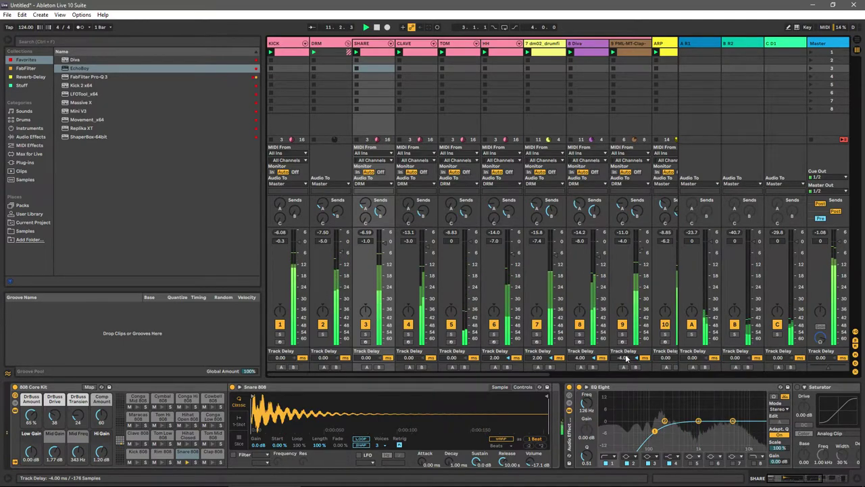
Step: Solo the clap track and add the ValhallaVintageVerb reverb from the Reverb-Delay collection to it
left_click(622, 333)
left_click(323, 333, "ctrl")
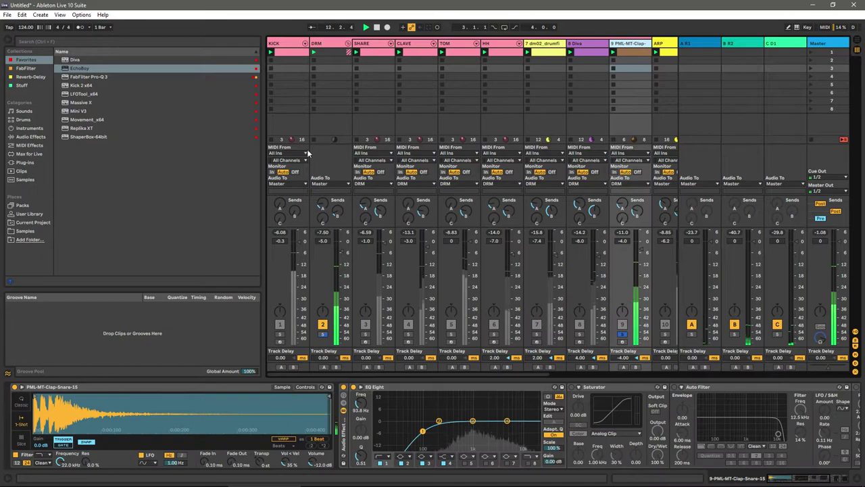
left_click(29, 137)
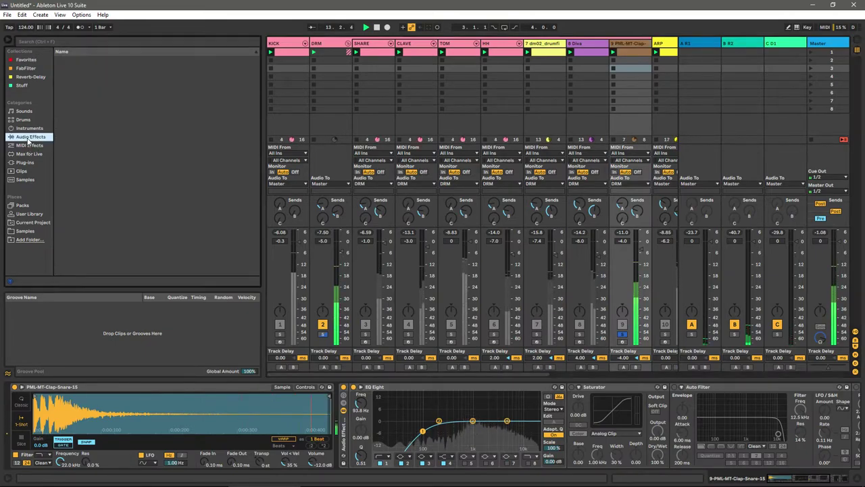
left_click(26, 59)
left_click(30, 76)
left_click(75, 59)
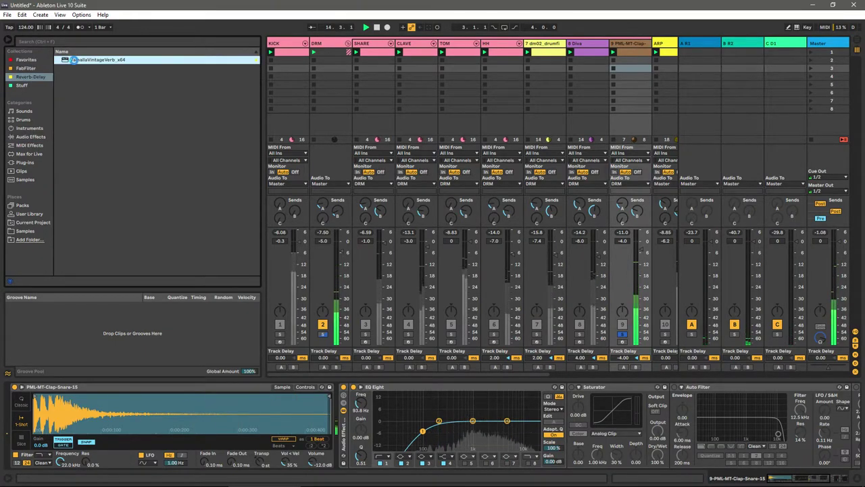
double_click(74, 61)
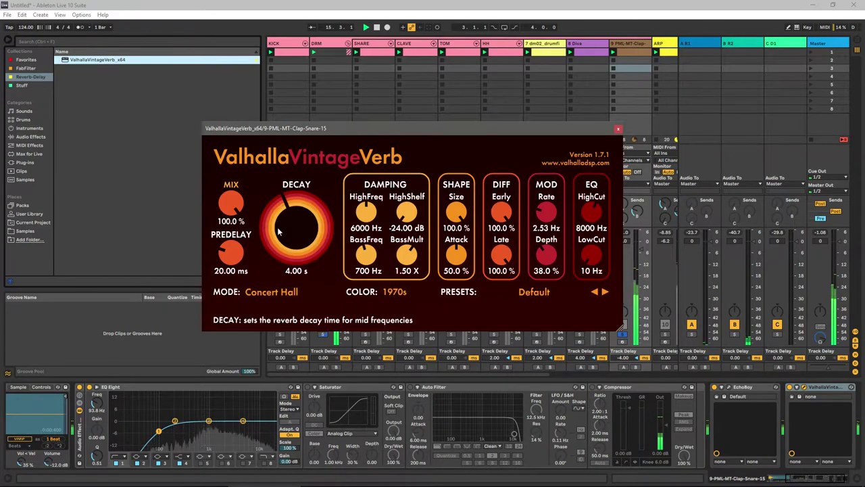
Step: Load the 300 Small Hall preset in the clap's reverb and set its mix to 8.4% and decay to 0.30 s
left_click(534, 292)
mouse_move(568, 212)
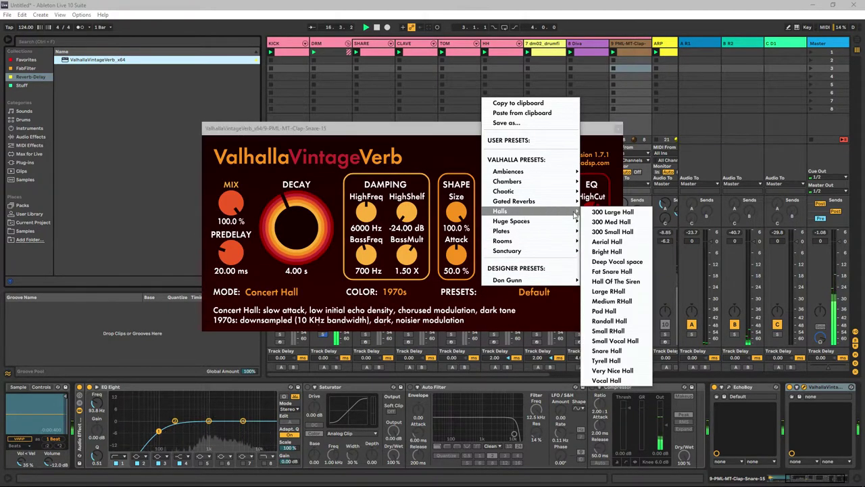
left_click(612, 232)
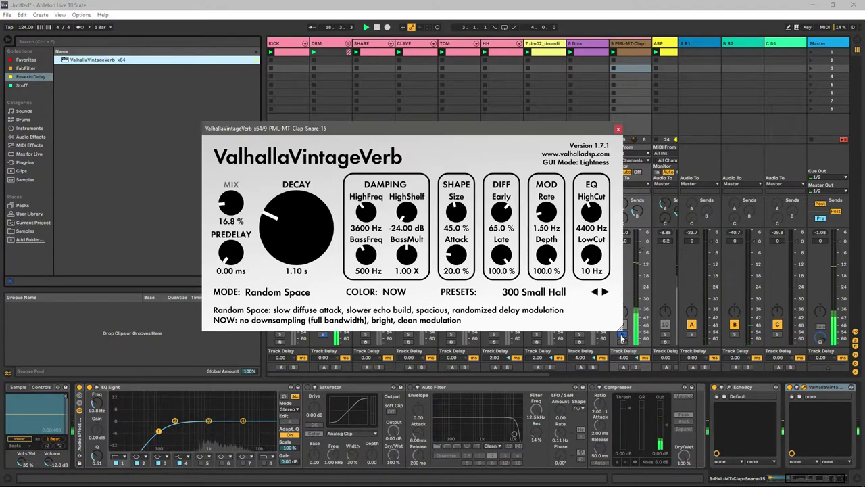
left_click_drag(231, 203, 279, 249)
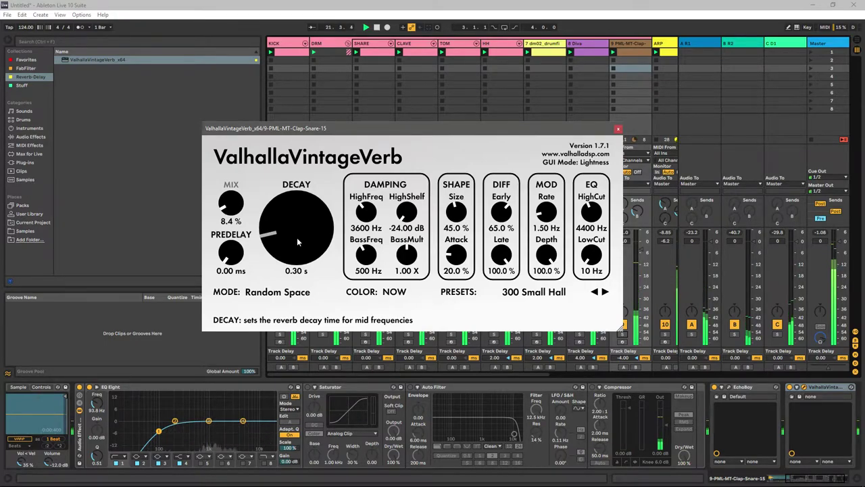
left_click(617, 129)
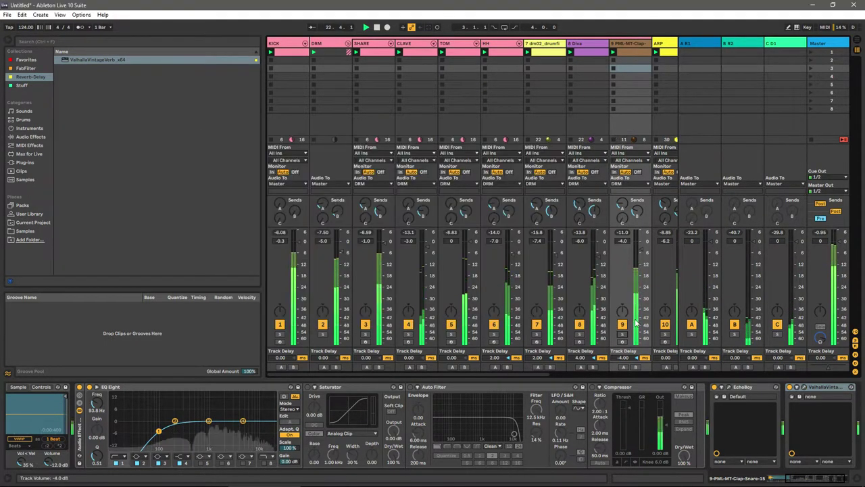
Step: Change the clap reverb's color to 1970s, its low cut to 280 Hz and its high cut to 3500 Hz
left_click(802, 395)
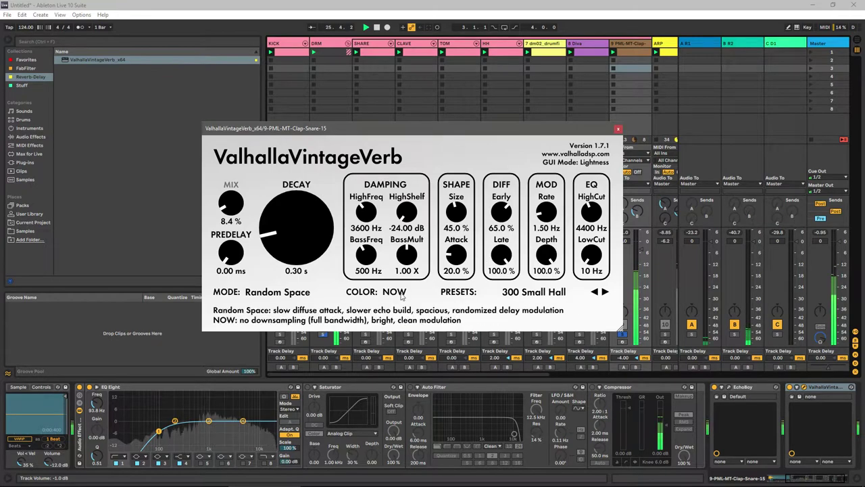
left_click(372, 295)
left_click(398, 305)
left_click_drag(594, 257, 596, 239)
mouse_move(591, 211)
left_mouse_down()
mouse_move(600, 195)
mouse_move(597, 223)
left_mouse_up()
Step: Set the clap reverb to 0.20 s decay, 100% mix, 18.90 ms predelay, 26.4% attack and 73.8% size
left_click_drag(296, 233, 296, 247)
left_click_drag(232, 227, 283, 106)
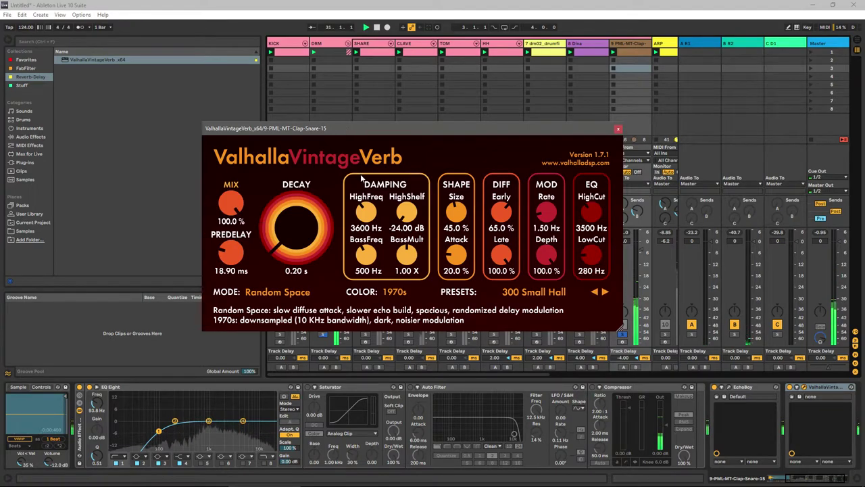
left_click_drag(456, 255, 456, 246)
left_click_drag(457, 211, 473, 180)
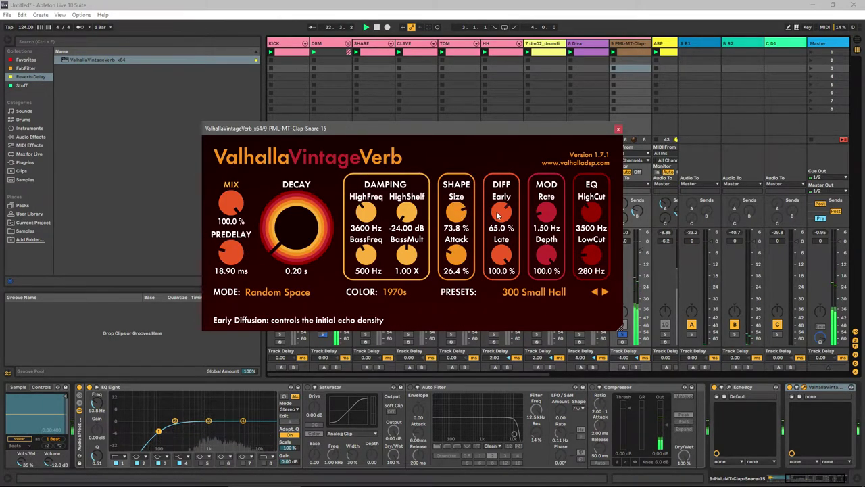
Step: Switch the clap's reverb to the 300 Med Hall preset with a 4.4% mix and return to hearing the full track
left_click(595, 292)
left_click_drag(231, 202, 240, 259)
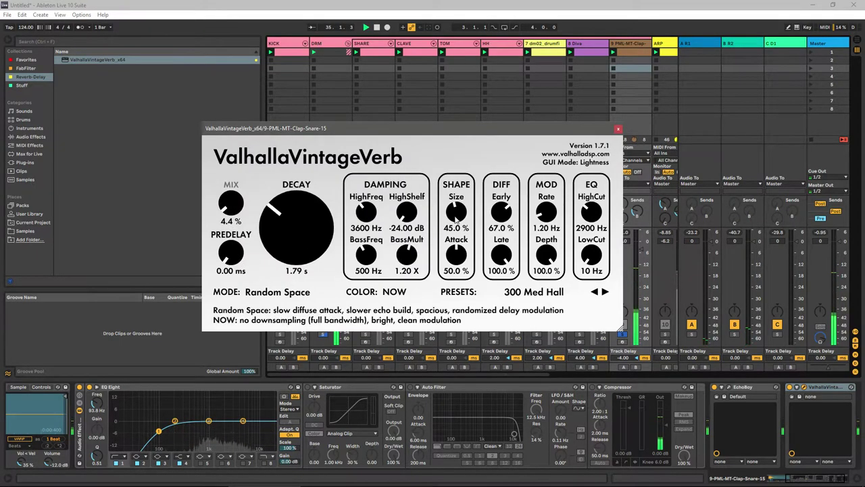
left_click(618, 128)
left_click(323, 334)
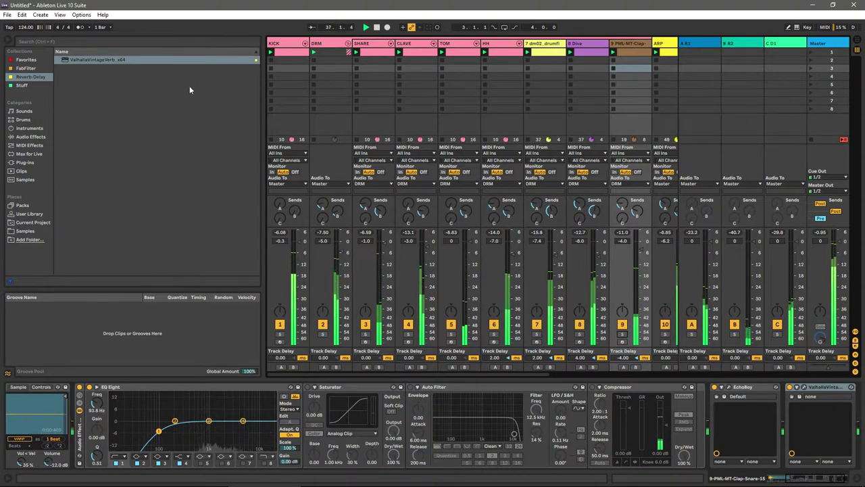
Step: Search the audio effects for "SIMPL" and add Simple Delay to the clap track while the drum group is soloed
left_click(80, 40)
type("SIM")
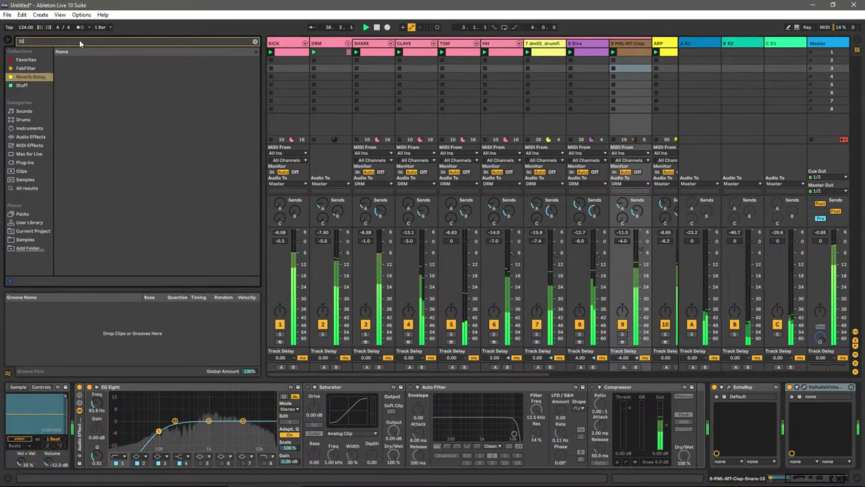
left_click(27, 146)
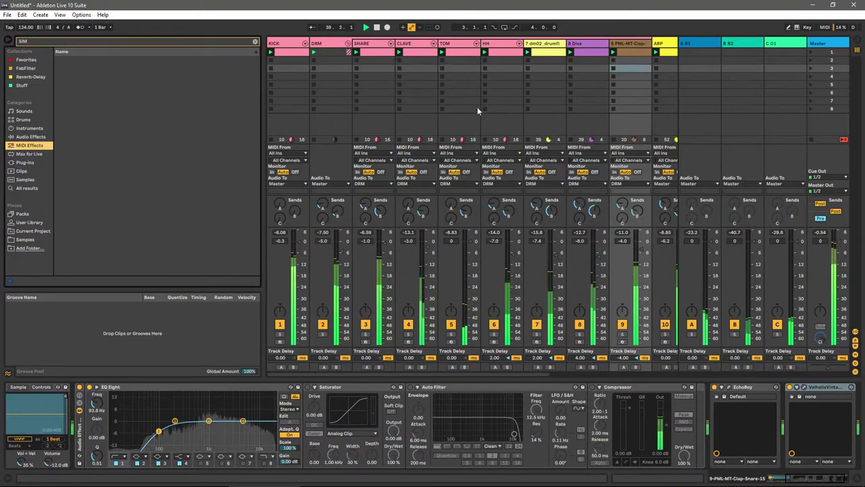
left_click(323, 334)
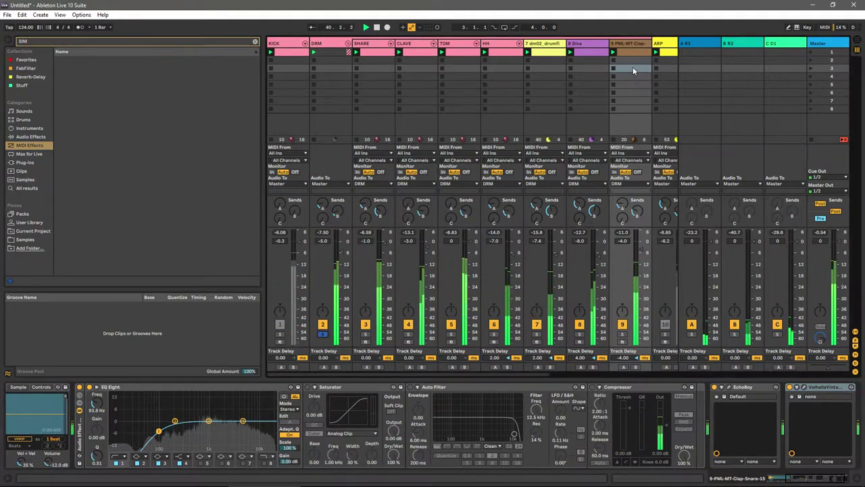
left_click(631, 45)
left_click(73, 41)
type("P")
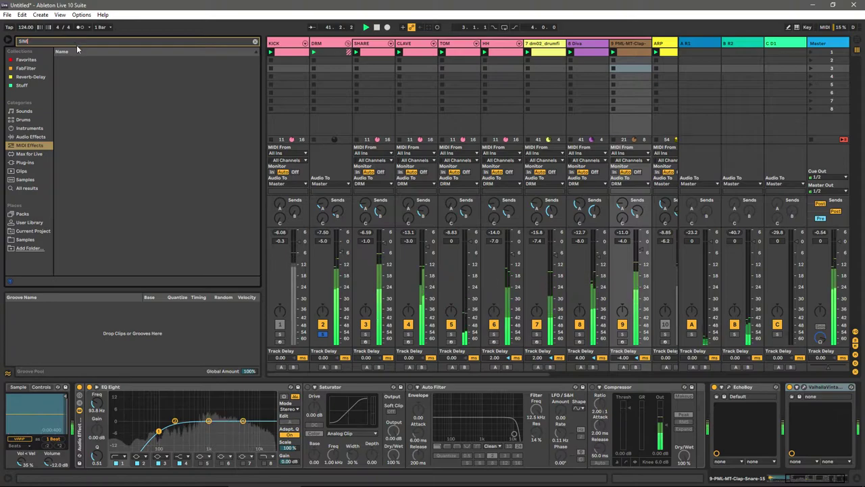
type("L")
left_click(30, 136)
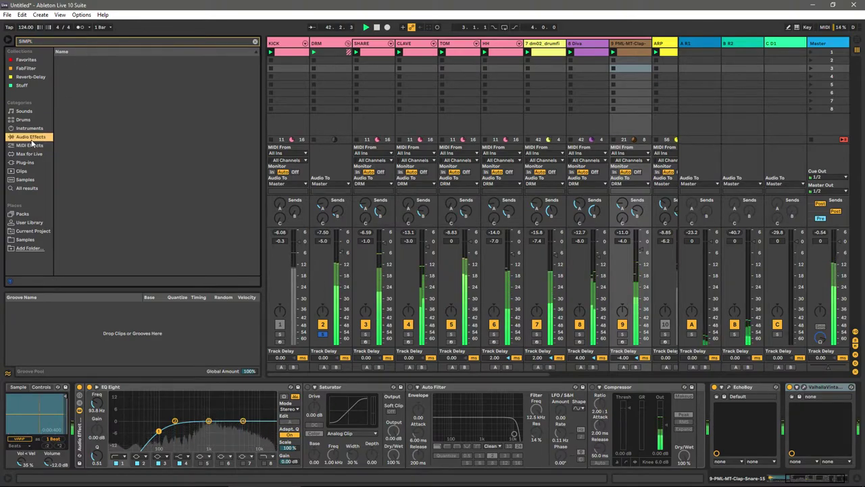
left_click(86, 76)
double_click(87, 77)
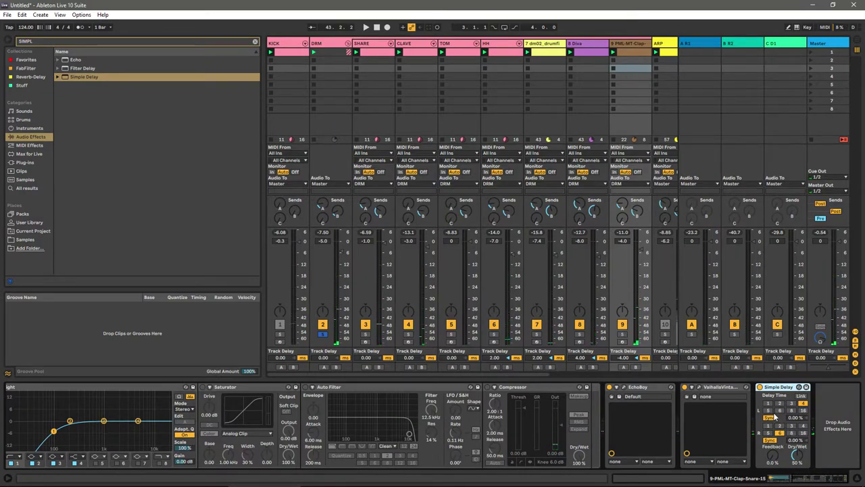
Step: Switch both channels of the clap's Simple Delay from Sync to Time, set the left delay to 22.0 ms and unsolo the drum group
left_click(769, 418)
left_click(770, 440)
key("space")
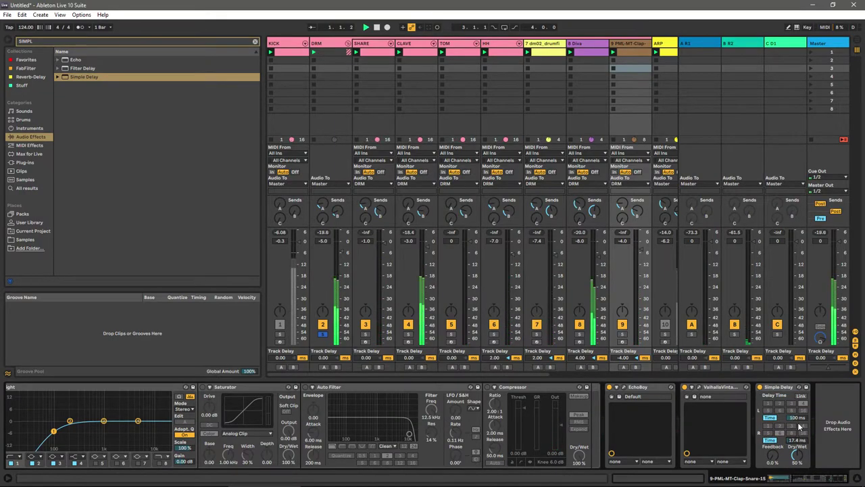
left_click_drag(796, 417, 797, 447)
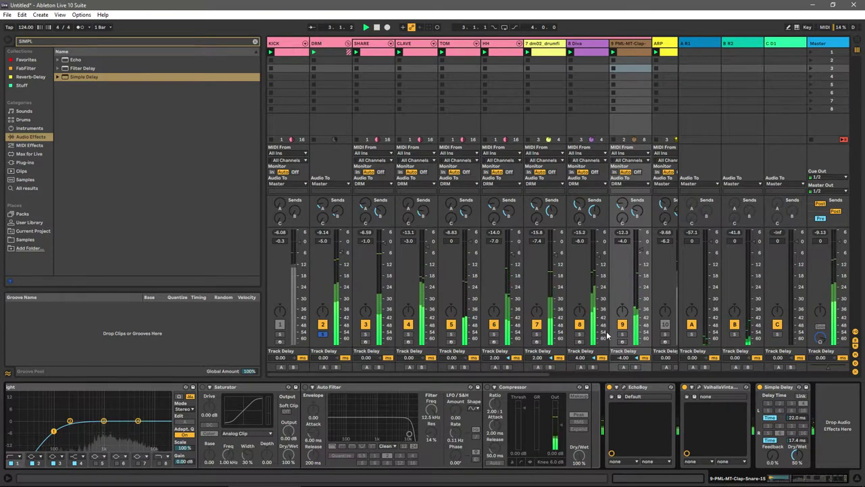
left_click(323, 334)
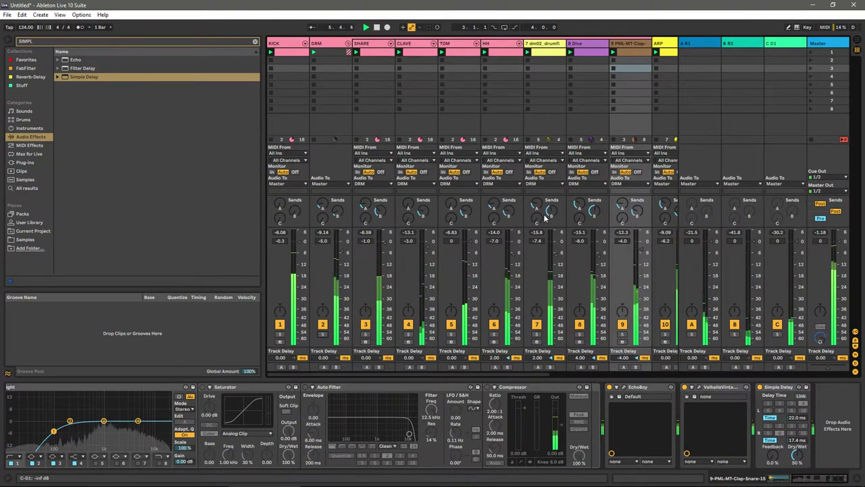
Step: Switch the SHARE track's Snare 808 sample to 1-Shot playback and transpose it to -4 st
left_click(365, 44)
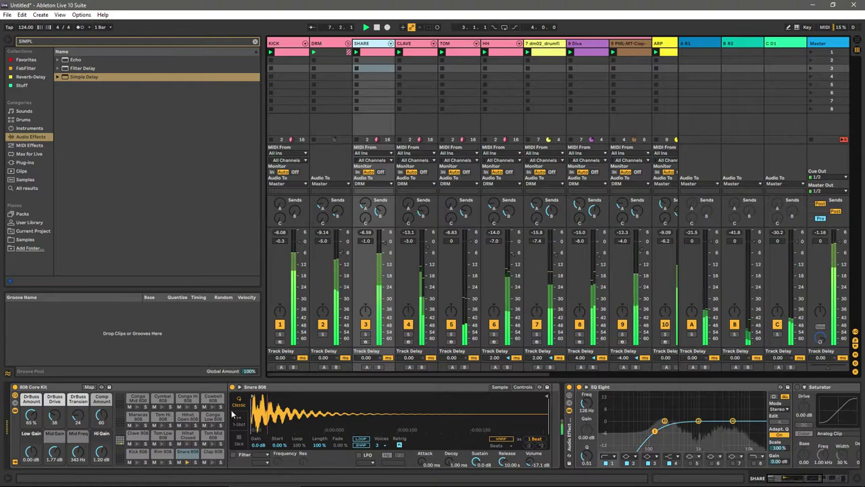
left_click(238, 420)
scroll(475, 467, "down", 13)
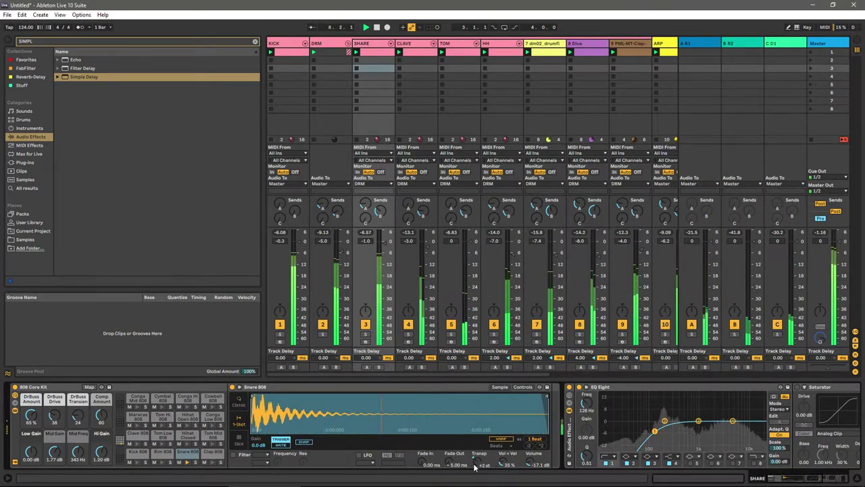
scroll(476, 466, "up", 5)
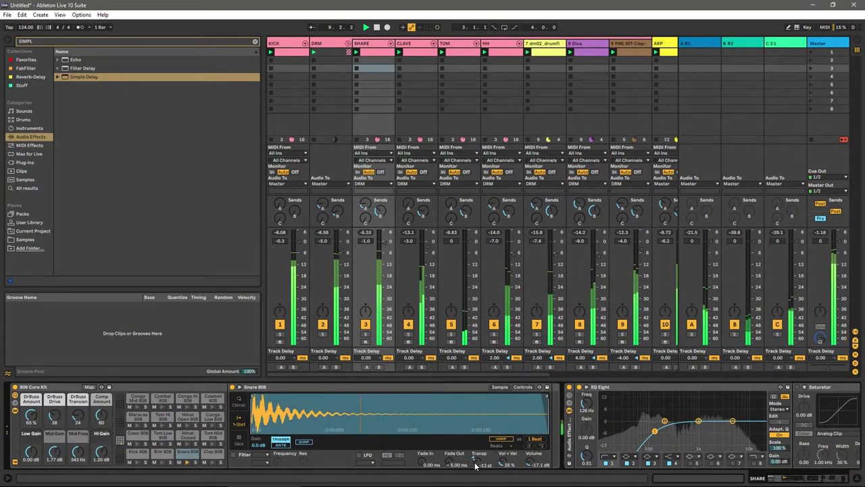
scroll(475, 467, "up", 3)
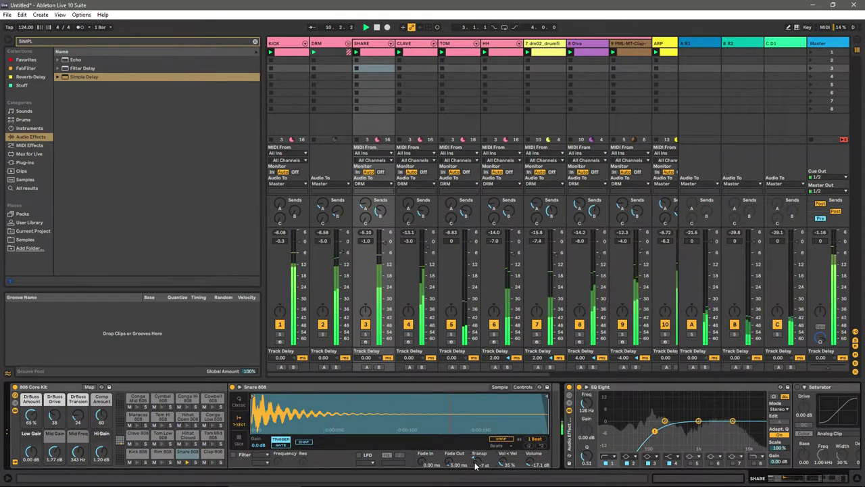
scroll(475, 466, "up", 1)
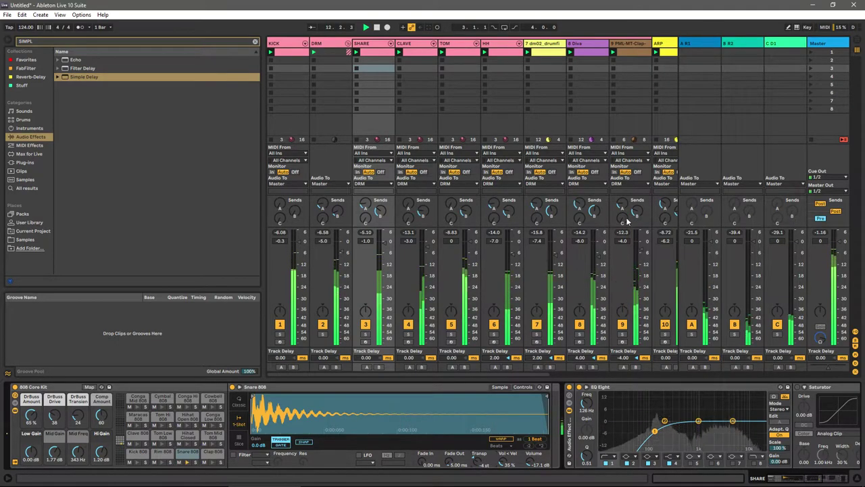
Step: Switch the clap track's sample player to 1-Shot playback mode
left_click(619, 282)
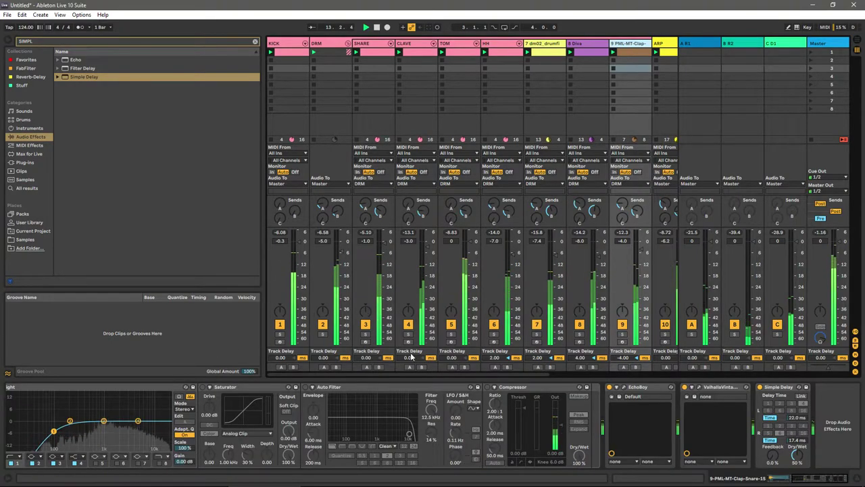
scroll(19, 398, "up", 5)
left_click(20, 403)
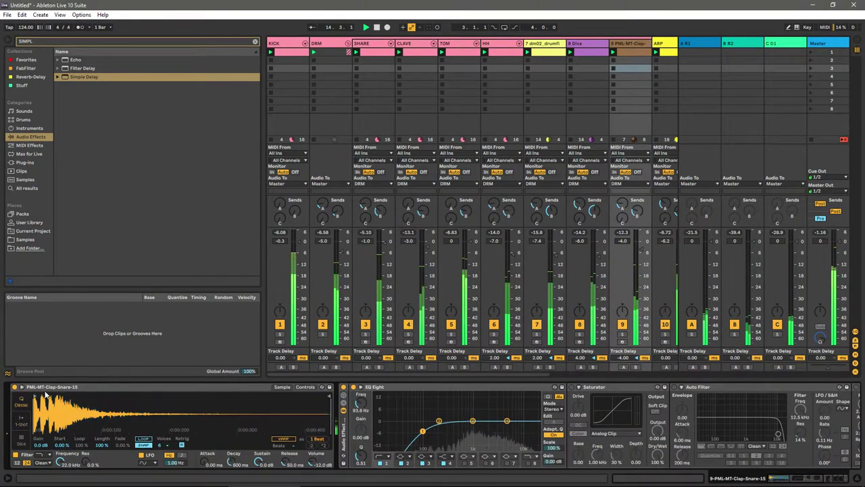
left_click(20, 419)
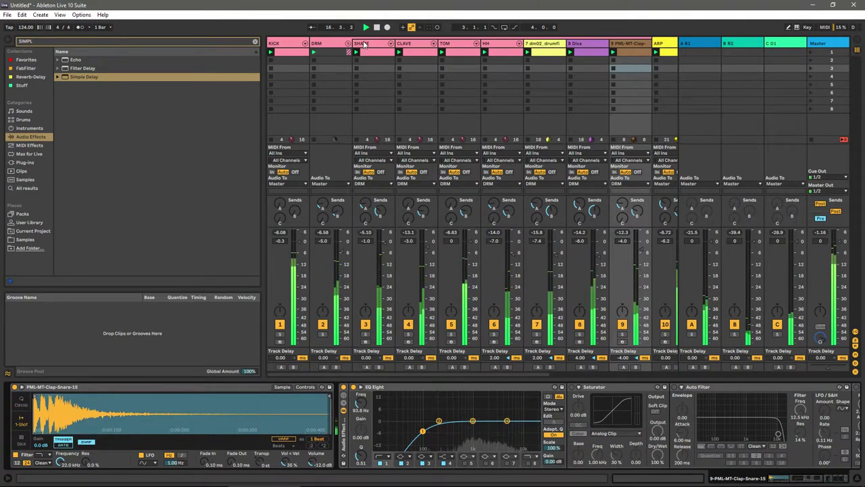
Step: Solo and fold the DRM group, clear the browser search and add a Compressor at the end of the group's effects
left_click(323, 333)
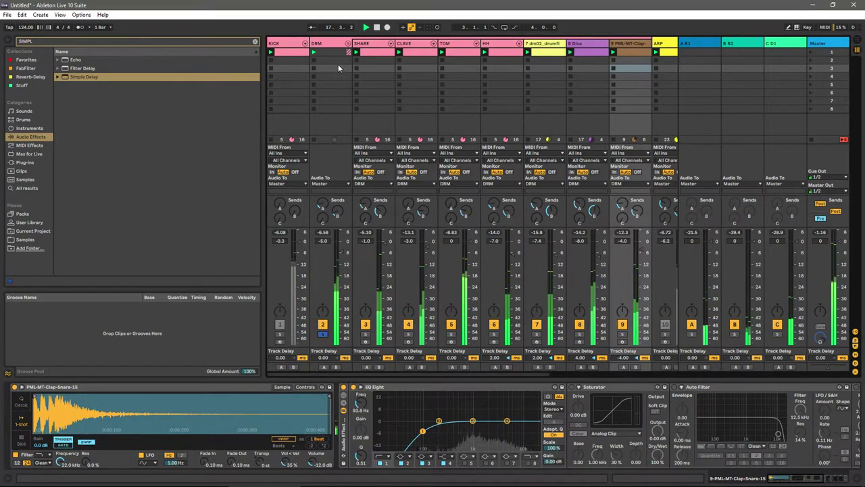
left_click(348, 42)
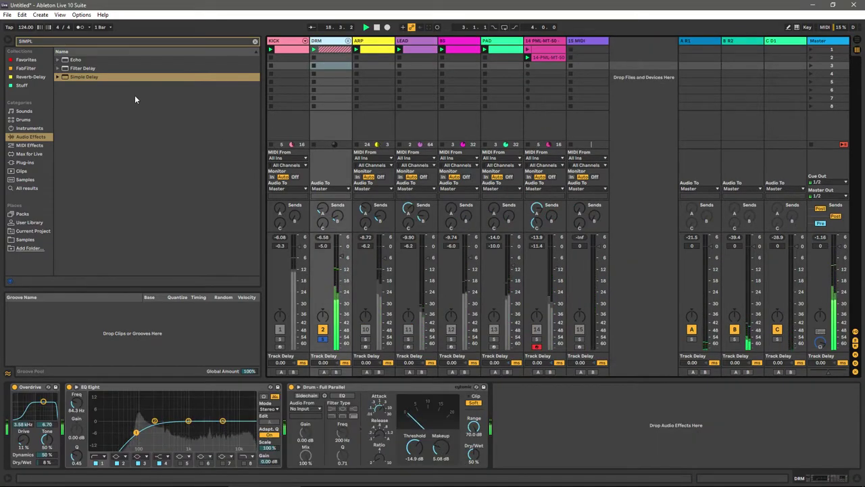
left_click(40, 42)
key("BackSpace")
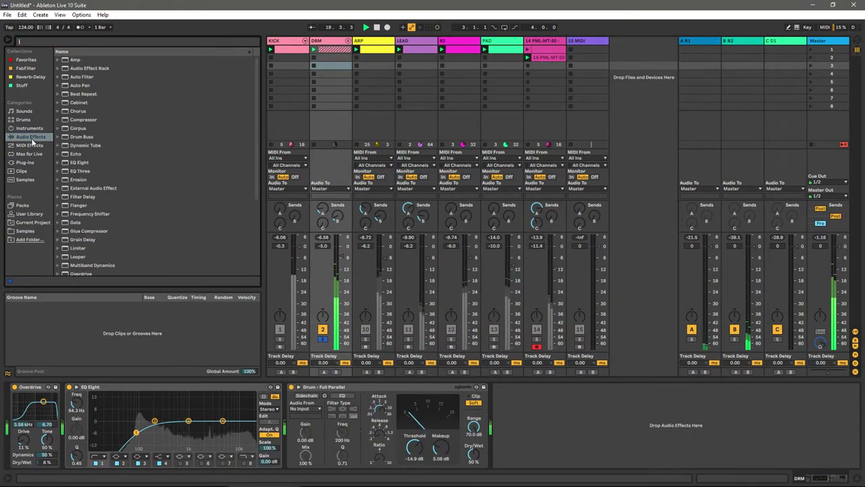
left_click(81, 120)
left_click_drag(516, 362, 541, 422)
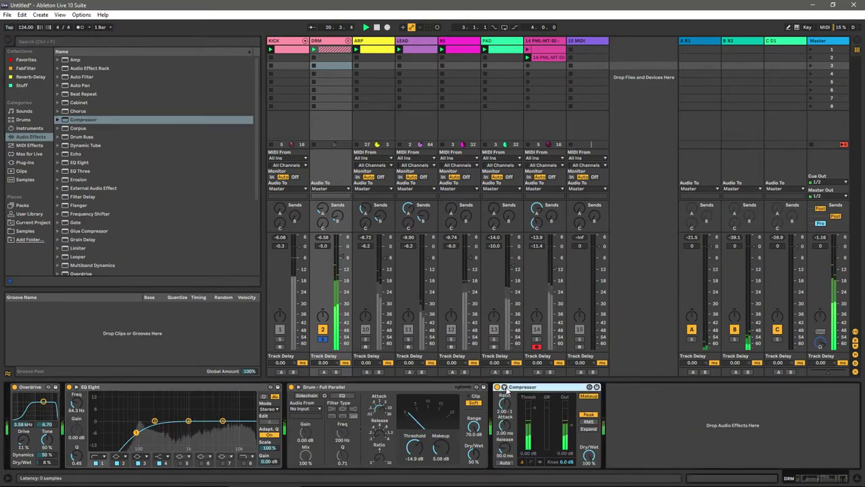
Step: Sidechain the DRM group's Compressor from KICK Post FX with a 3.00:1 ratio and a threshold of about -9.41 dB
left_click(498, 386)
left_click(511, 409)
left_click(510, 280)
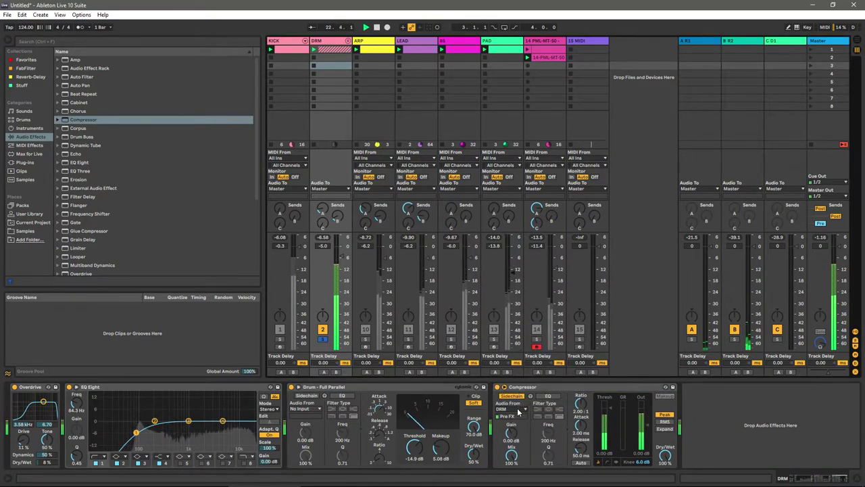
left_click(518, 410)
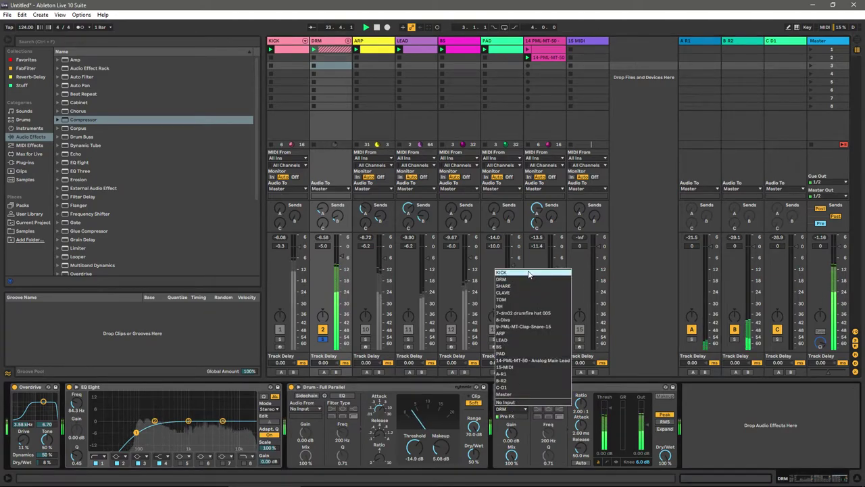
left_click(567, 407)
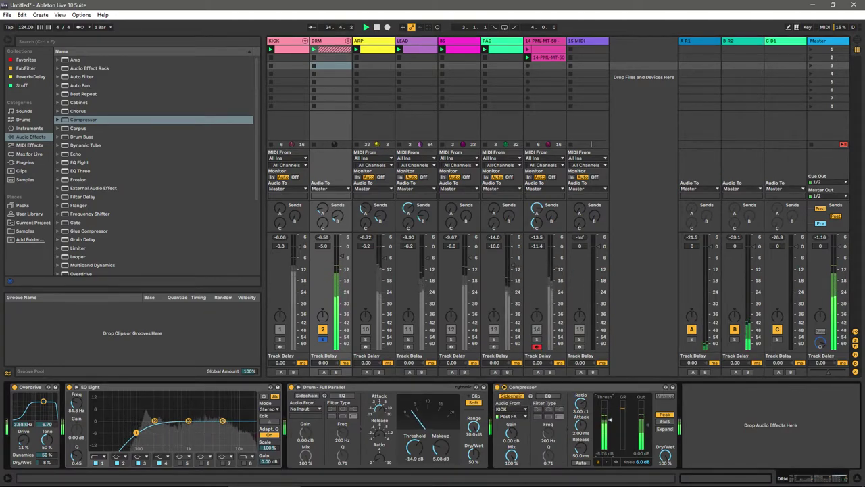
left_click_drag(580, 403, 579, 407)
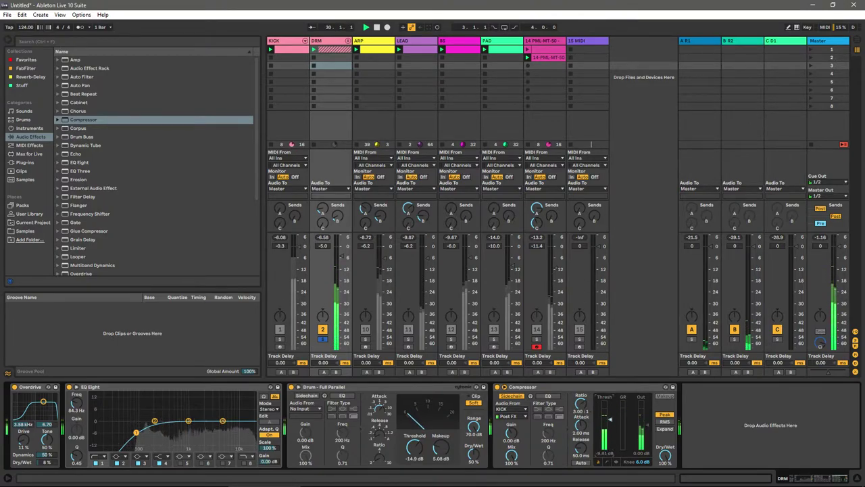
Step: Unsolo the drum group, compare the mix with its Compressor bypassed and active, and set the Compressor's ratio to 2.33:1
left_click(323, 340)
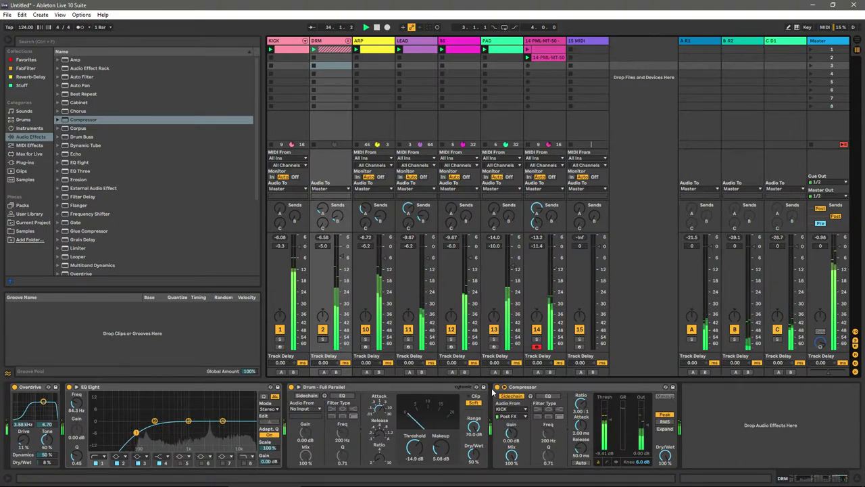
left_click(499, 388)
left_click(500, 389)
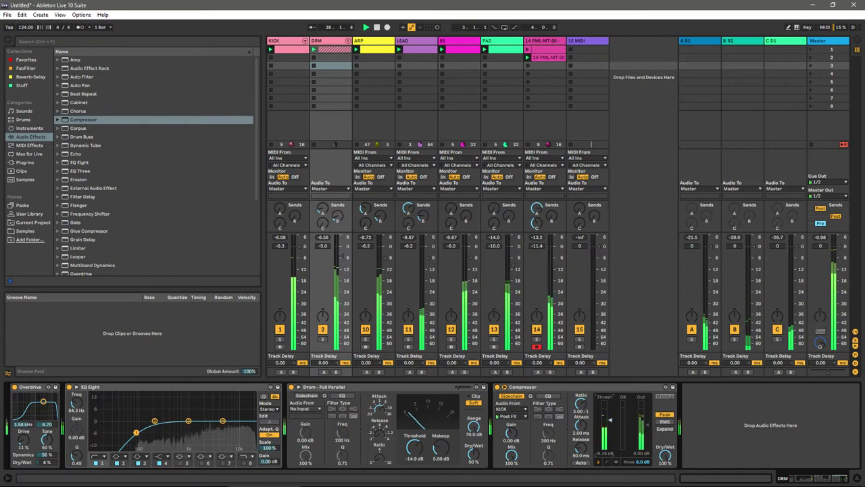
left_click_drag(586, 410, 586, 404)
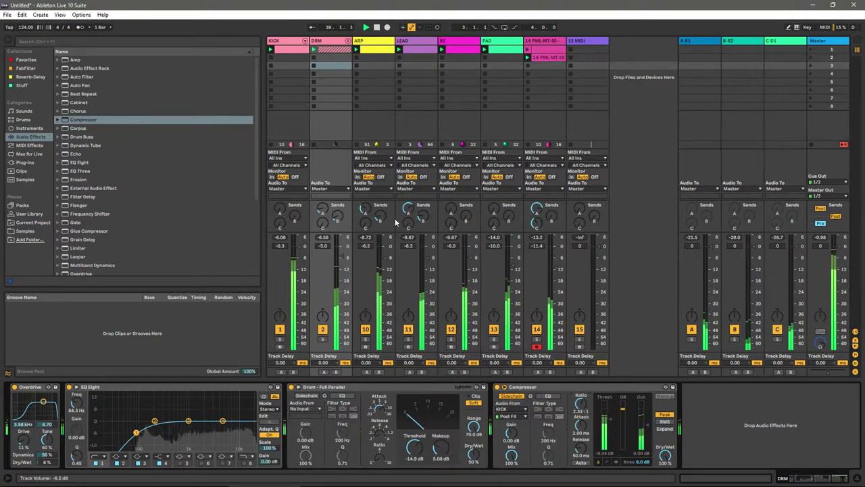
Step: With ARP, LEAD and the bass soloed, lower the LEAD volume to -11.0 dB and the ARP CutOff macro to 20
left_click(375, 42)
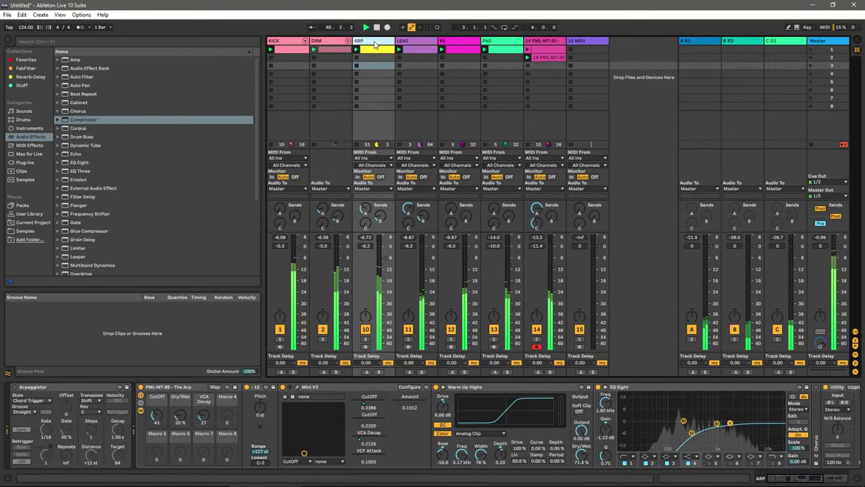
left_click(366, 338)
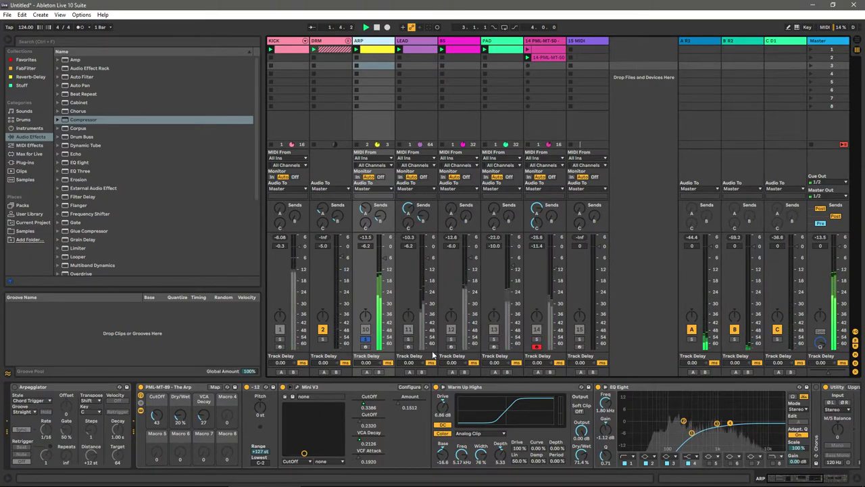
left_click(416, 62)
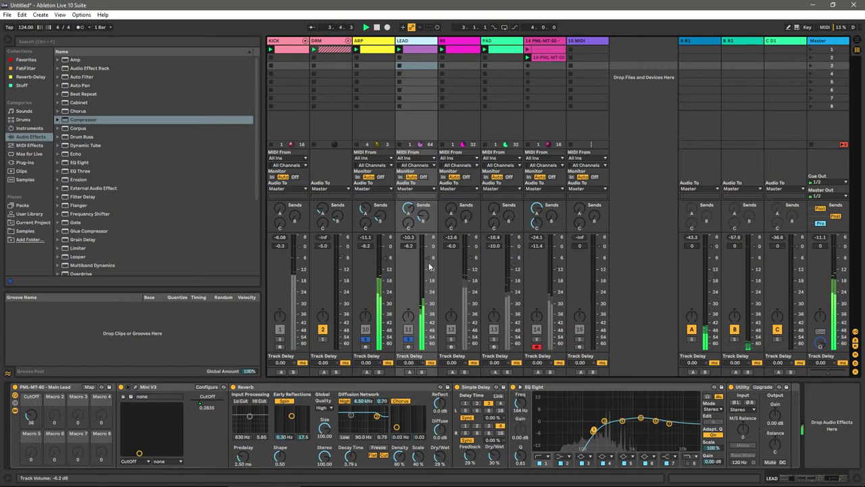
left_click_drag(428, 258, 427, 266)
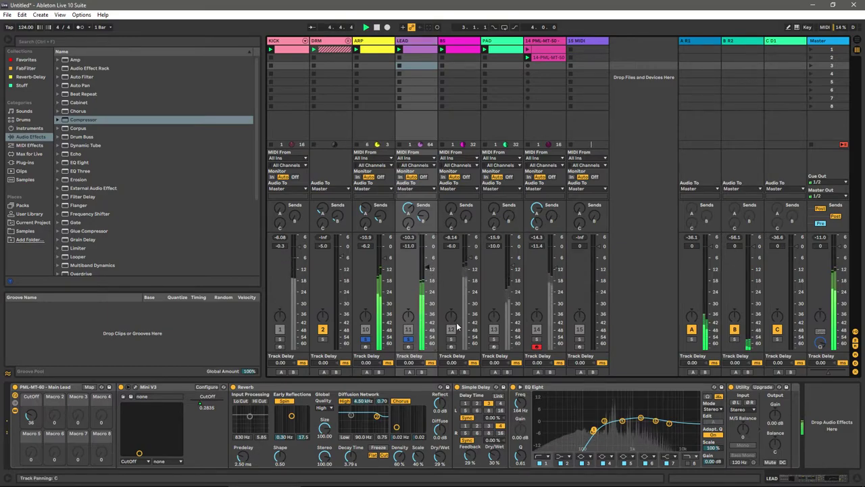
left_click(374, 116)
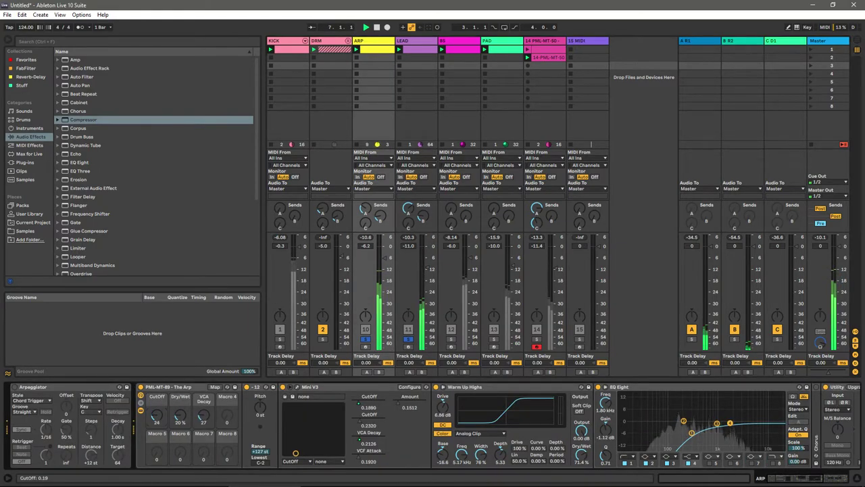
left_click(451, 338)
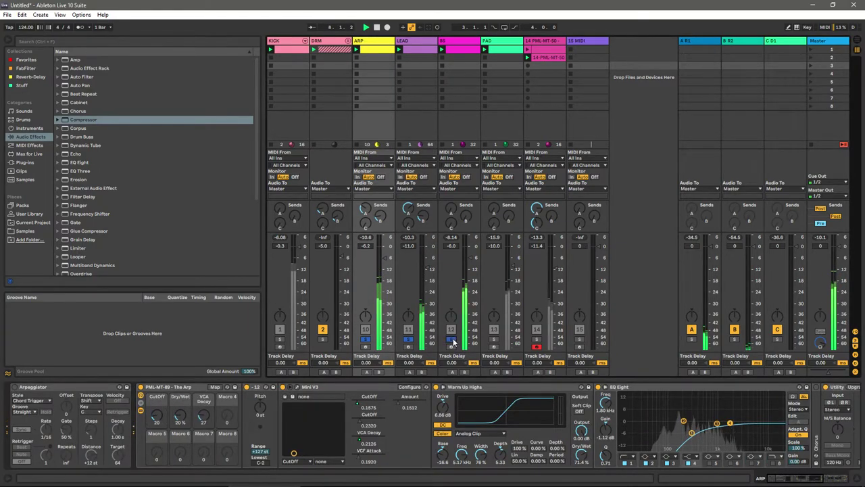
Step: Audition the PAD, return to hearing the full mix and raise the Evolve Pad's CutOff macro to 58
left_click(494, 338)
left_click(497, 338)
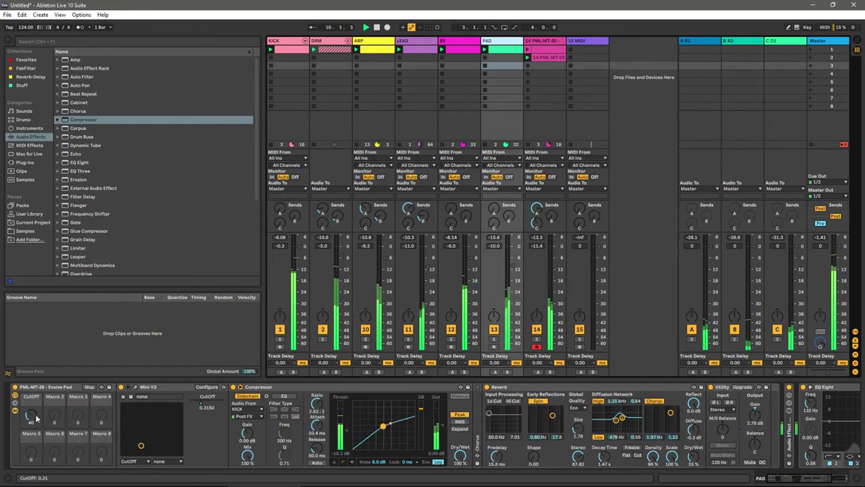
left_click_drag(37, 417, 37, 400)
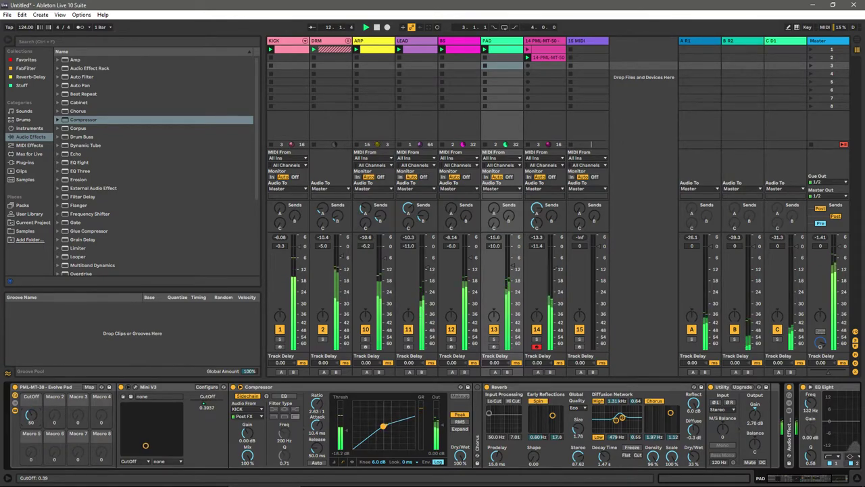
left_click_drag(30, 417, 30, 446)
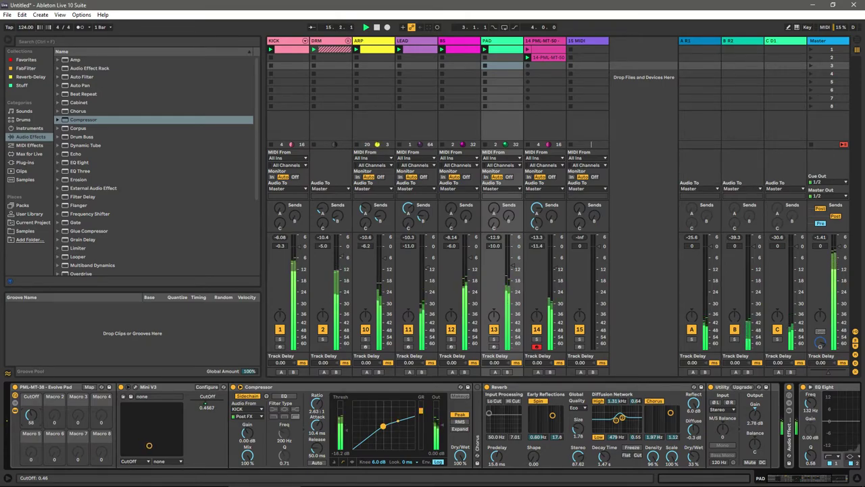
Step: Save the Live Set under the name BOD2 in the Projects folder
key("ctrl+s")
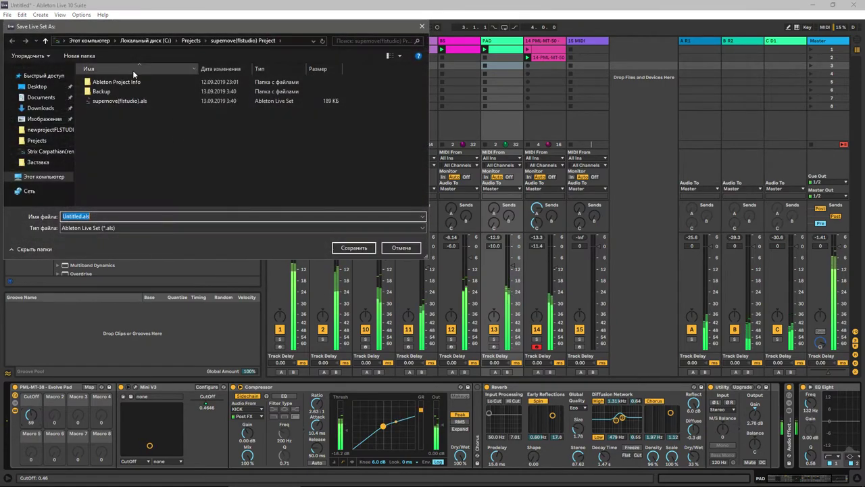
left_click(194, 42)
left_click(148, 184)
key("Return")
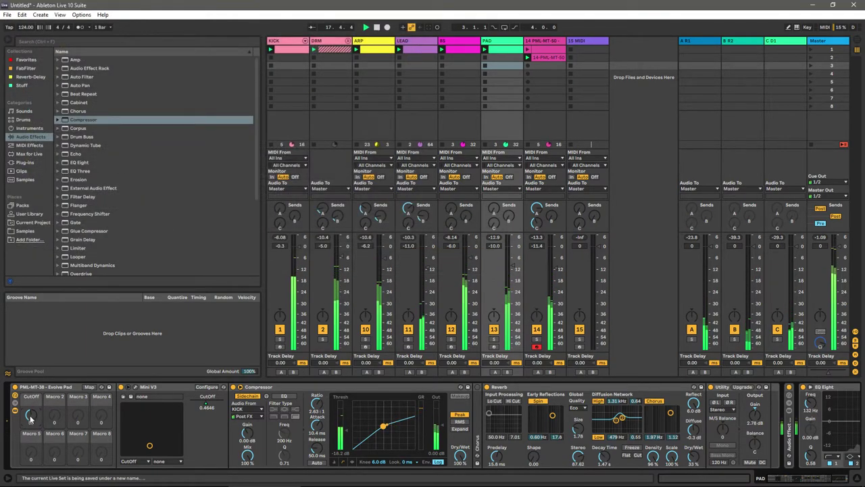
Step: Sweep the Evolve Pad's CutOff macro up to about 80 and bring it down to 32
left_click_drag(30, 419, 31, 424)
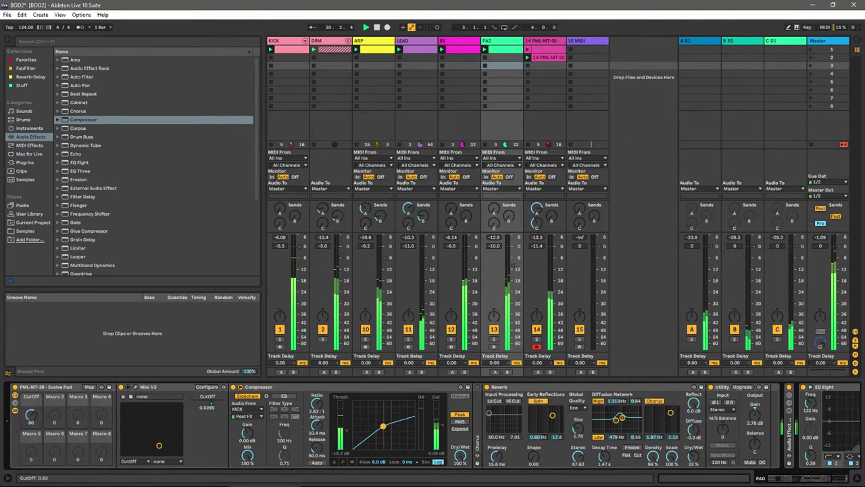
left_click_drag(30, 416, 30, 414)
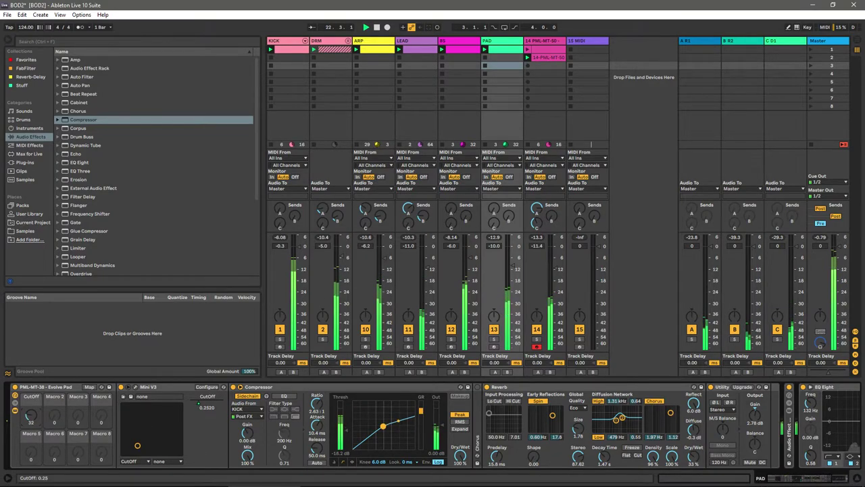
Step: Raise the CutOff macro of The Arp rack on the ARP track to 33
left_click(579, 42)
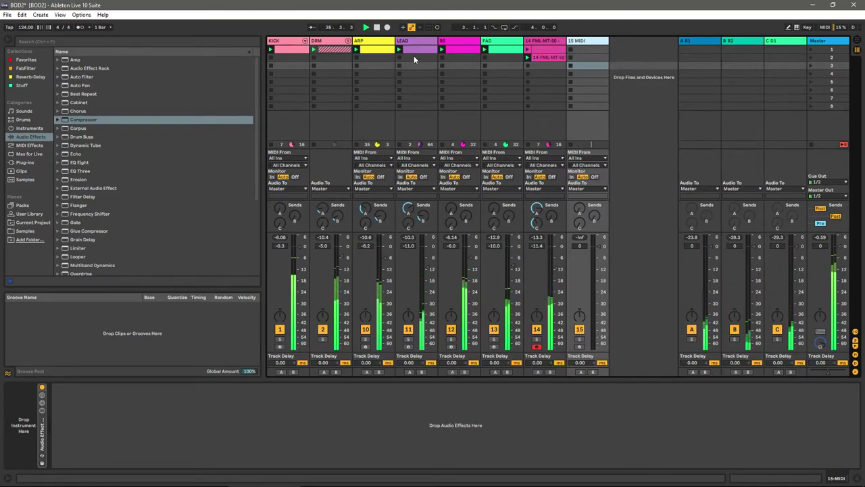
left_click(376, 65)
mouse_move(156, 415)
left_mouse_down()
mouse_move(156, 392)
mouse_move(157, 419)
mouse_move(156, 408)
left_mouse_up()
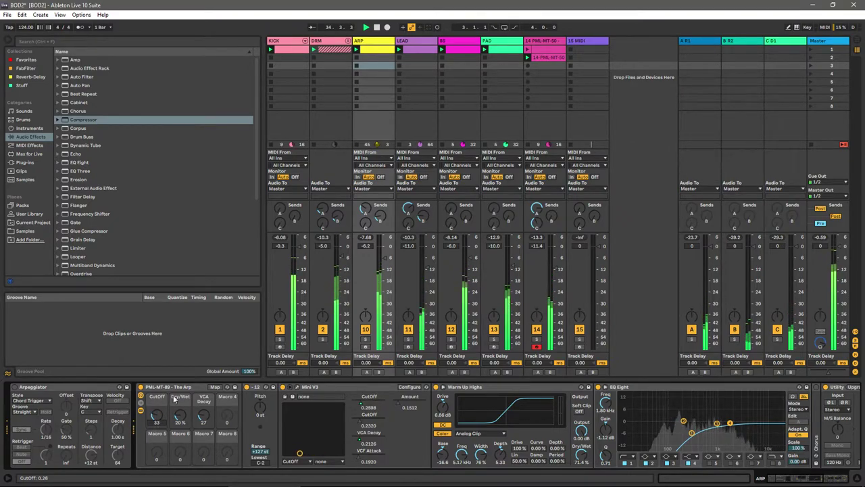
Step: Select the KICK track and expand the "zwook full drum shots - 2015" folder in the Samples location
left_click(289, 42)
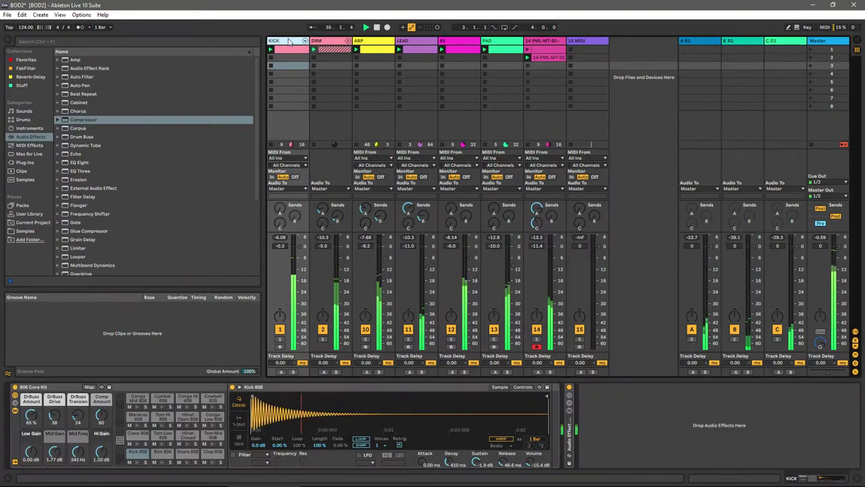
left_click(27, 231)
left_click(58, 77)
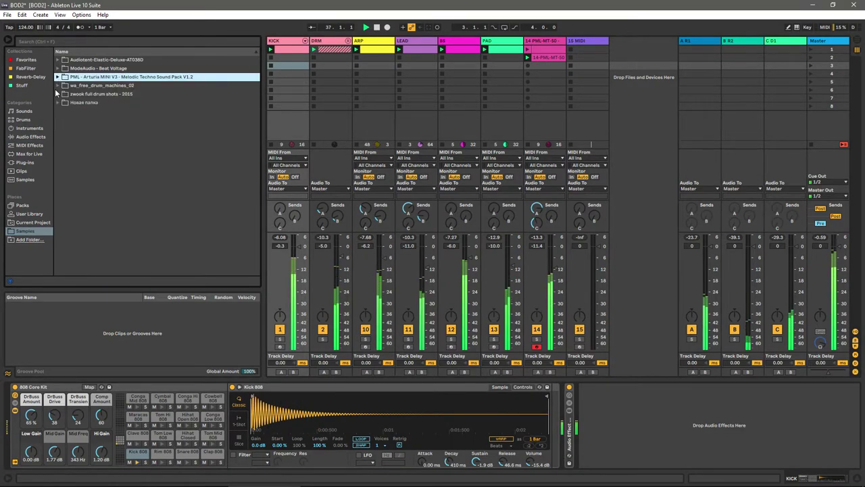
left_click(57, 94)
scroll(92, 225, "down", 2)
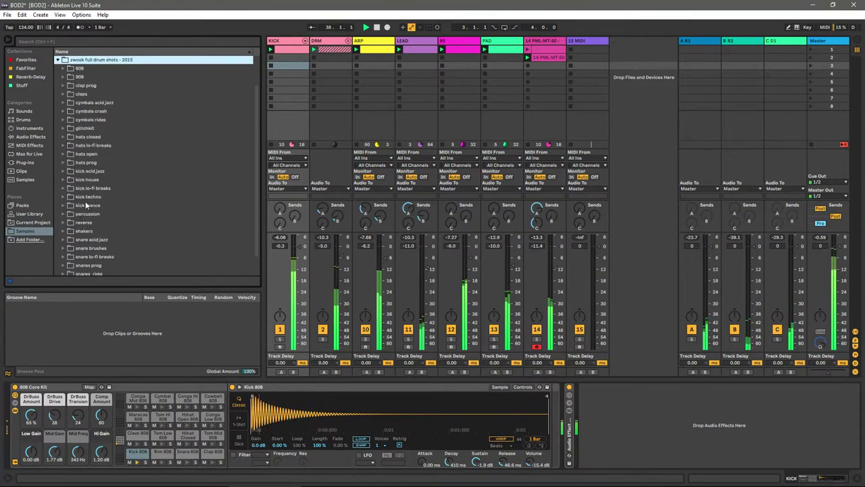
Step: Duplicate the KICK track, mute the original and launch the clip on the copy
key("ctrl+d")
left_click(280, 327)
left_click(313, 49)
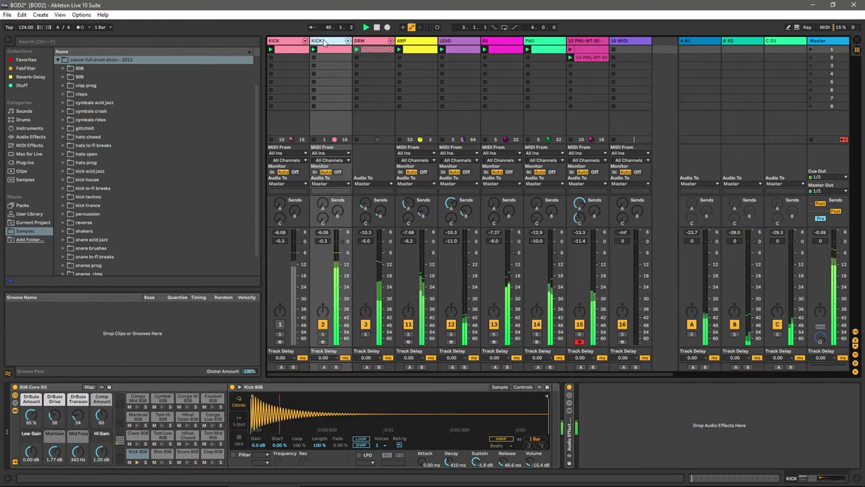
Step: Load kick techno-001.wav from the kick techno folder onto the duplicated KICK track in place of the 808 kit
scroll(87, 234, "down", 2)
left_click(88, 176)
left_click(103, 185)
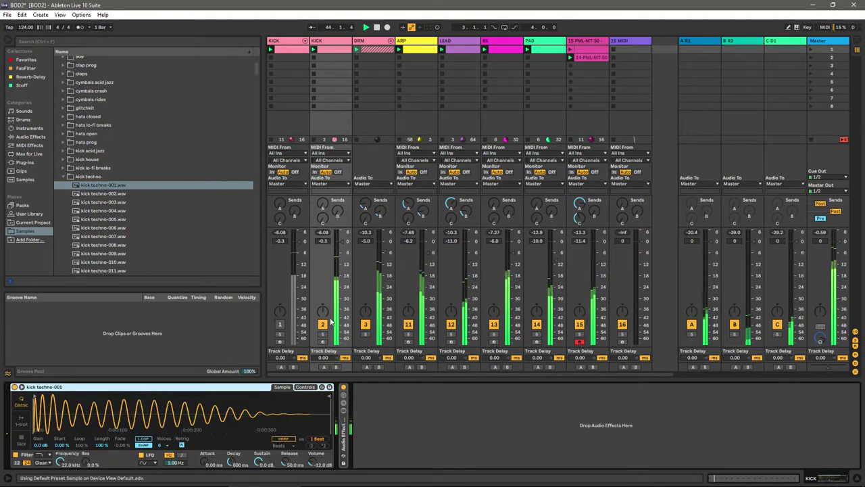
Step: With the duplicated KICK soloed, transpose all notes of its clip up two octaves and return to the full mix
left_click(325, 334)
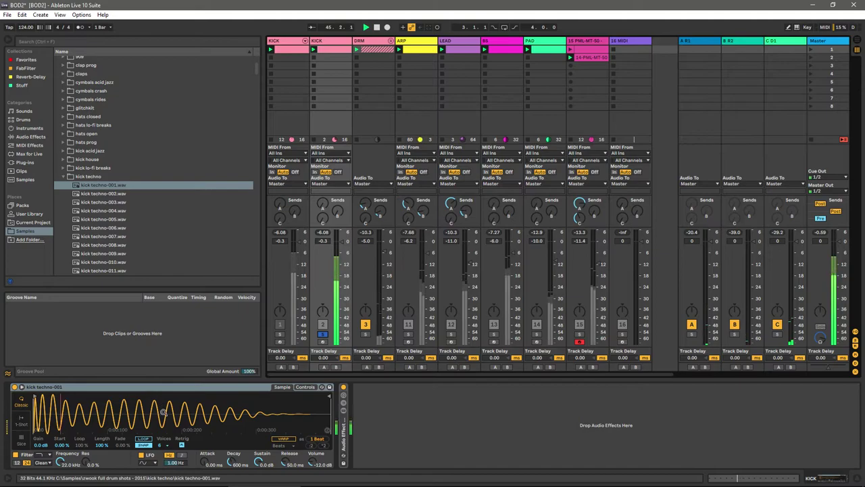
double_click(338, 52)
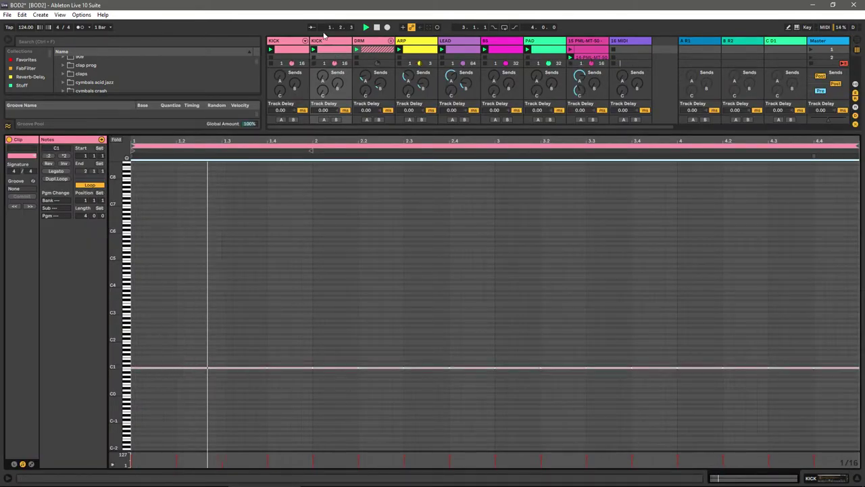
left_click(261, 277)
key("ctrl+a")
key("shift+Up")
key("shift+Up")
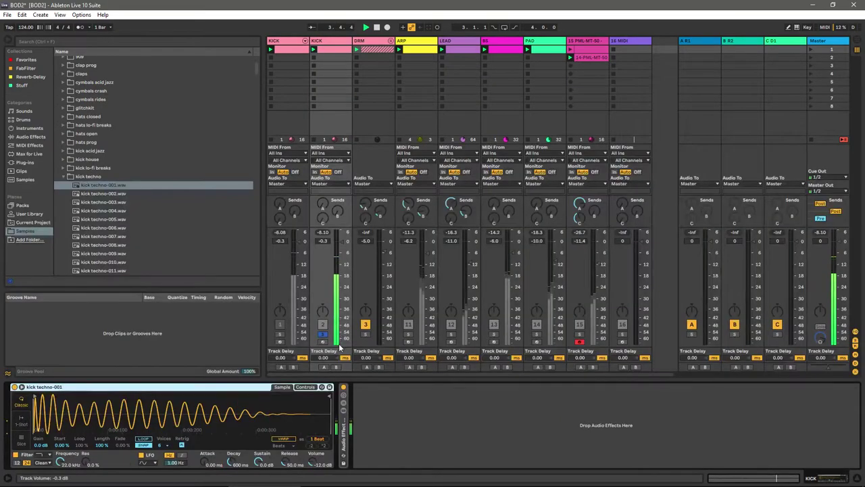
left_click(323, 334)
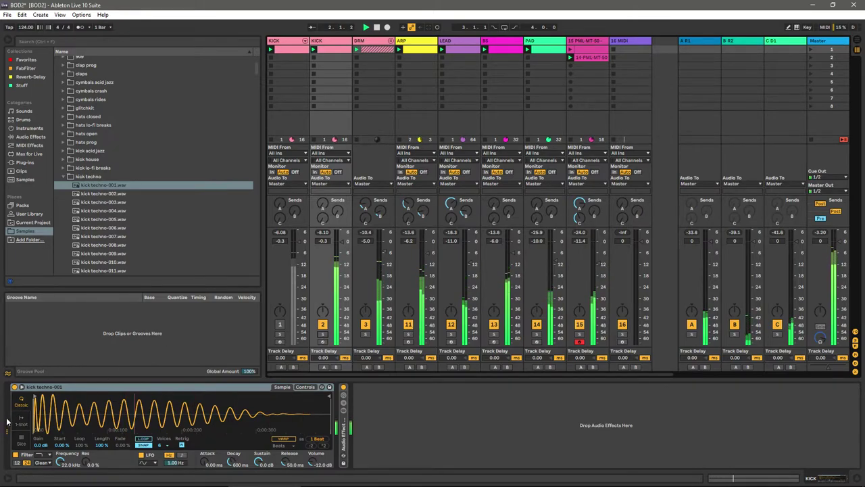
Step: Switch the duplicated KICK's Simpler to 1-Shot mode and replace its sample with kick techno-003.wav
left_click_drag(251, 465, 252, 476)
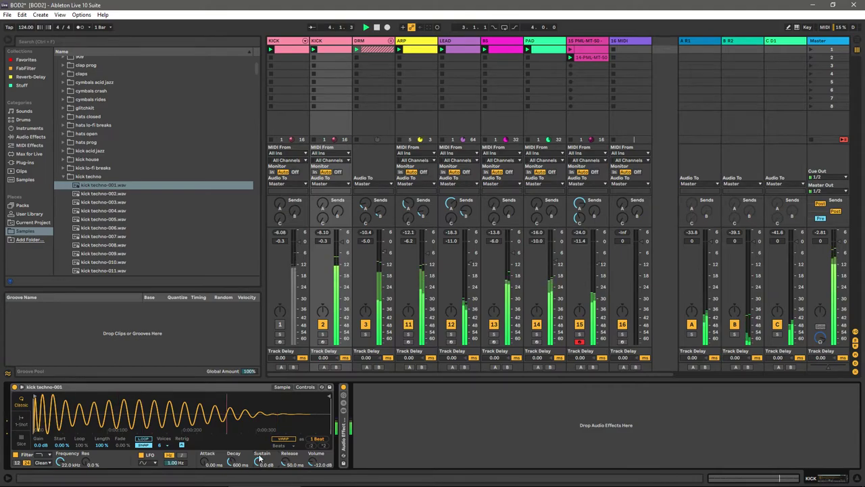
left_click(20, 422)
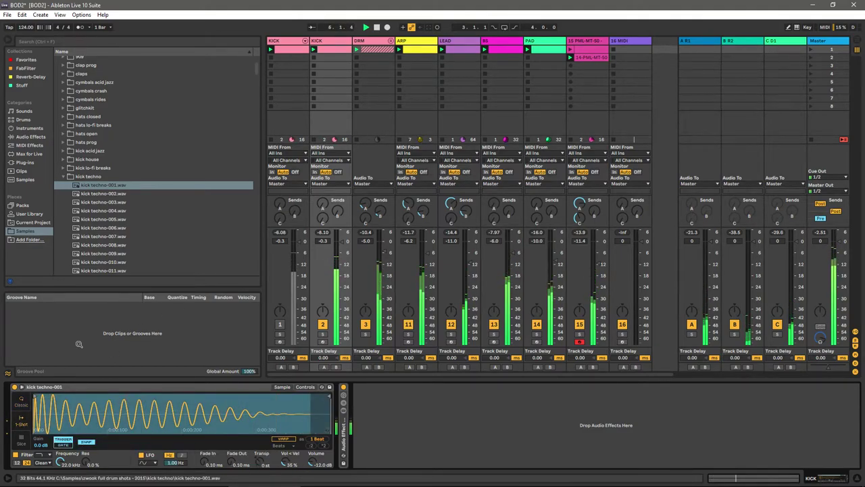
left_click(105, 193)
left_click_drag(108, 198, 125, 400)
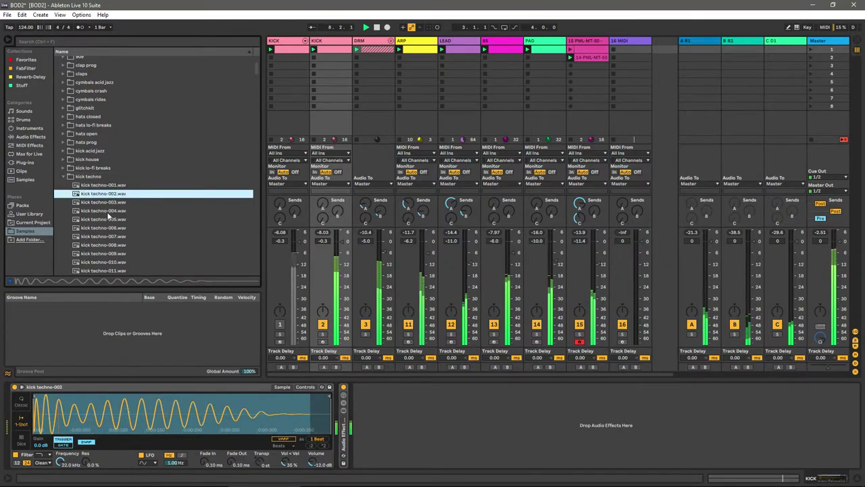
Step: Replace the sample in the active KICK track's Simpler with kick techno-001.wav
left_click(104, 184)
left_click_drag(105, 184, 120, 410)
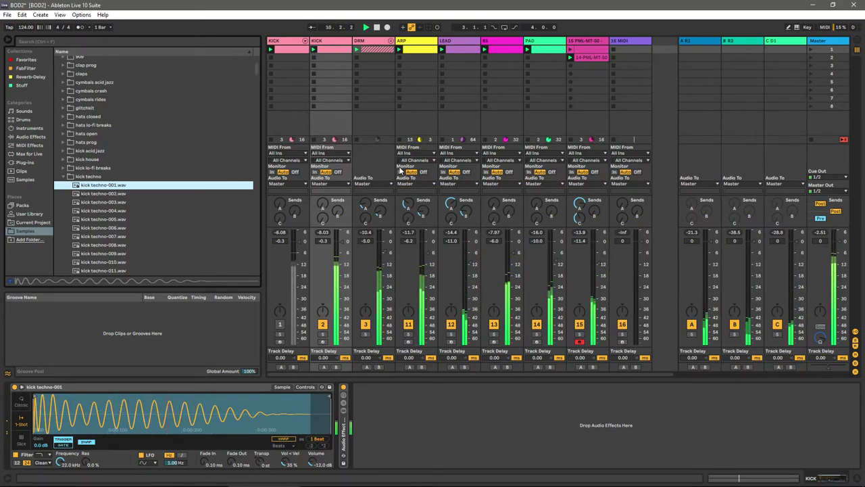
Step: Unfold the DRM group and inspect the EchoBoy plug-in on the 10-PML-MT-Clap-Snare-15 track
left_click(391, 41)
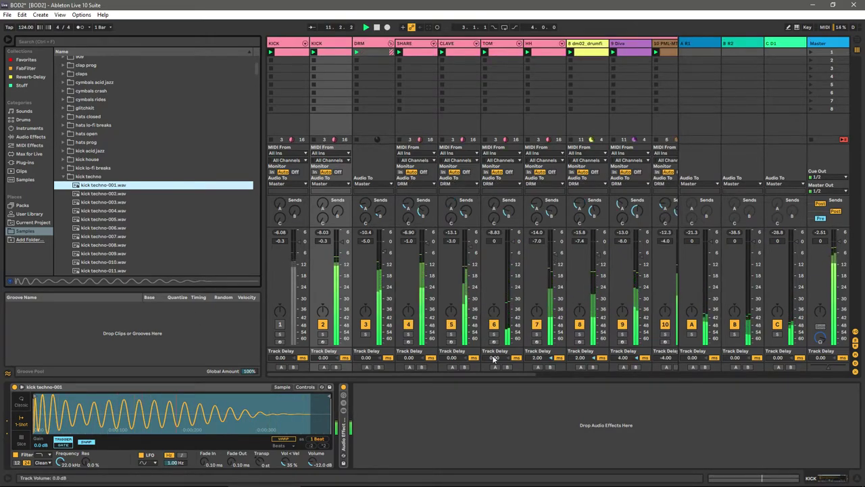
left_click_drag(483, 374, 544, 374)
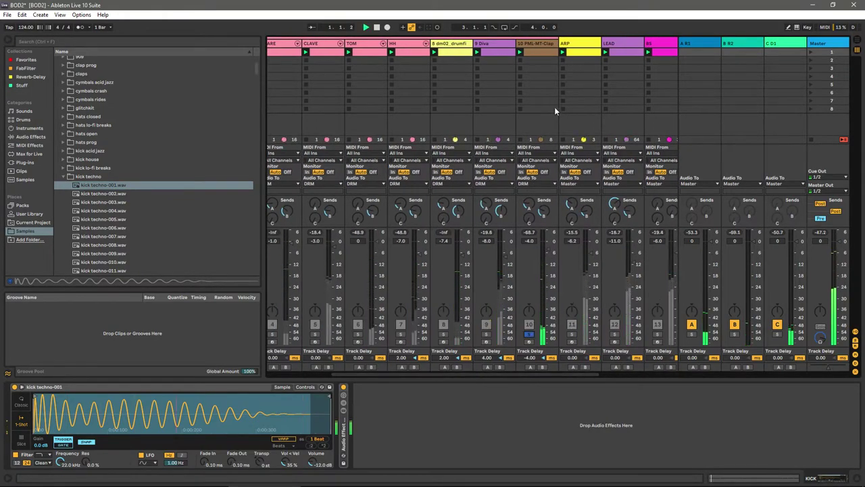
left_click(539, 45)
left_click(812, 480)
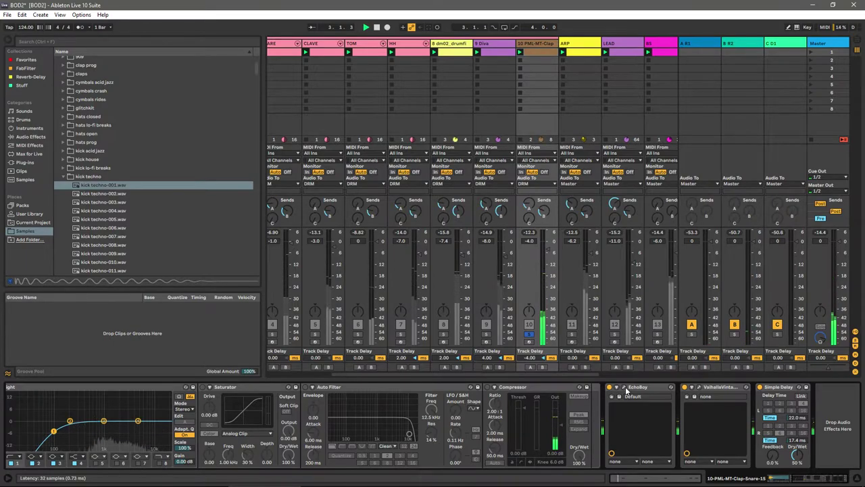
left_click(619, 396)
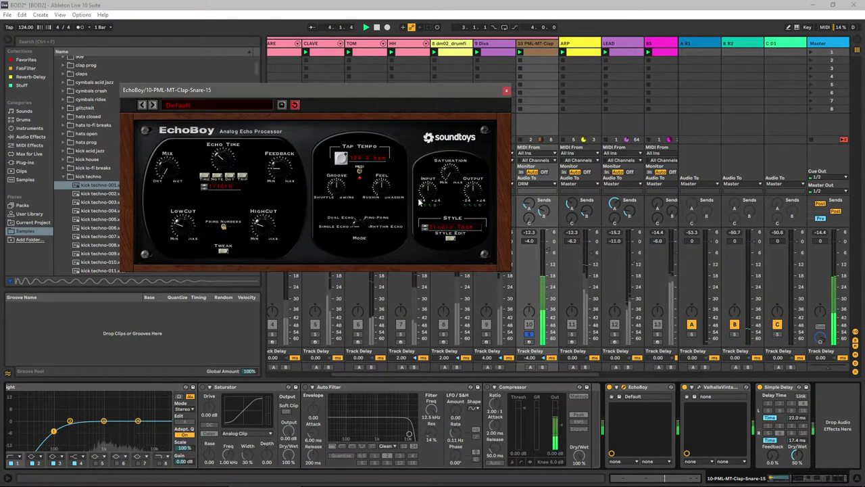
left_click(505, 92)
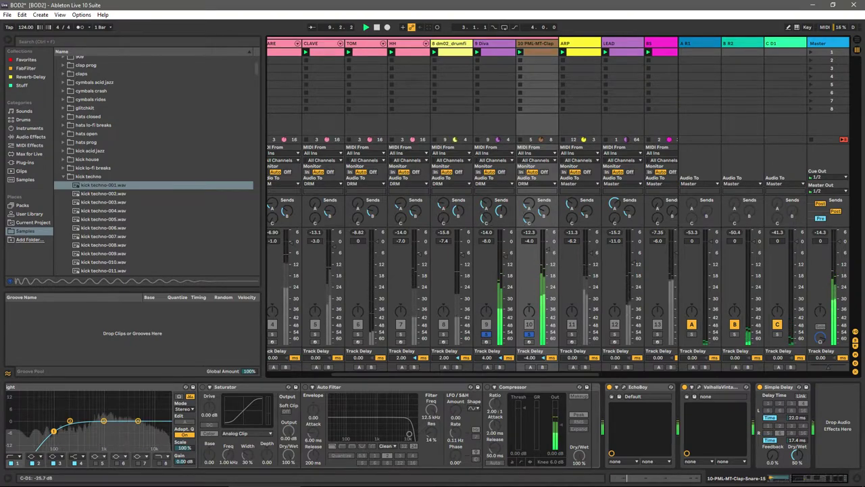
Step: Unsolo the 9 Diva track and reduce its Diva ENV1: Decay to about 28 %
left_click(486, 334)
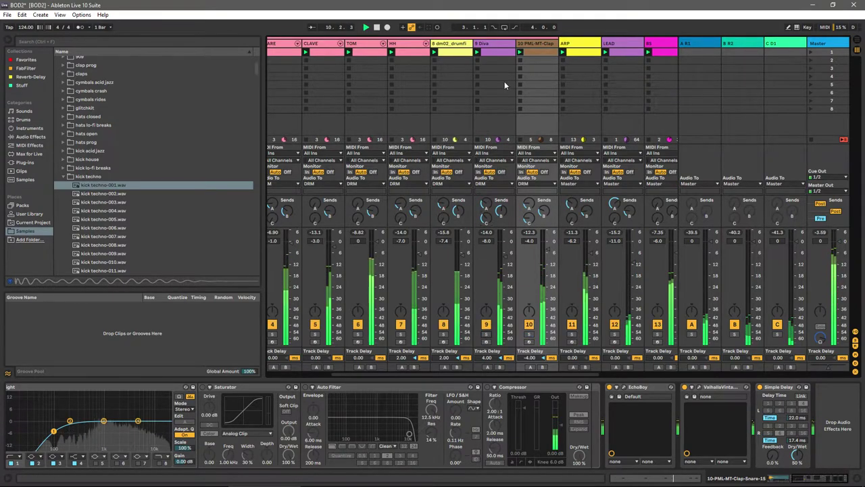
left_click(494, 46)
left_click_drag(33, 446, 28, 446)
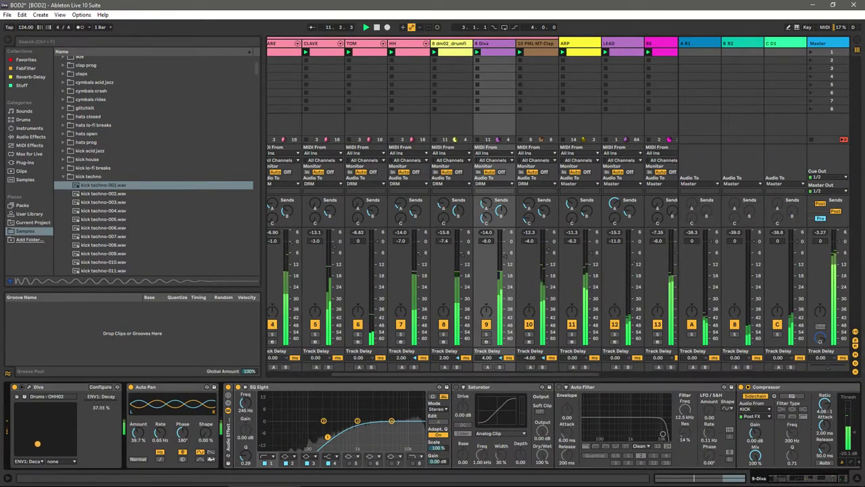
mouse_move(28, 446)
left_mouse_down()
mouse_move(41, 441)
mouse_move(34, 445)
left_mouse_up()
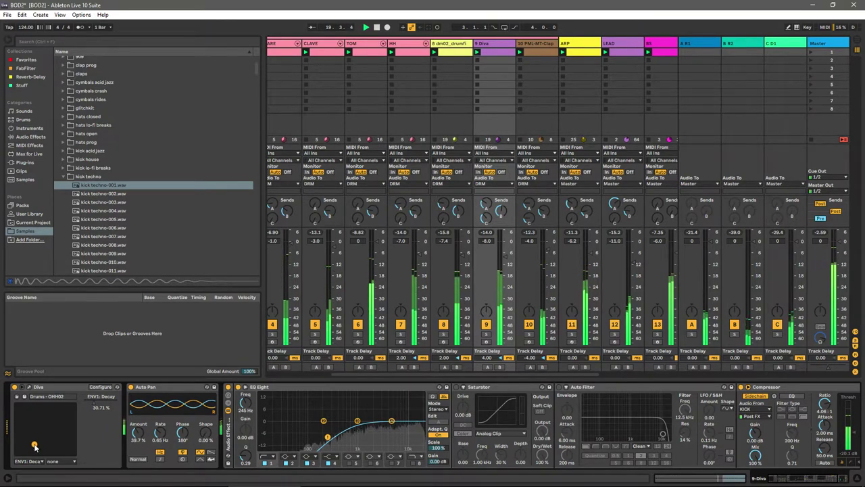
left_click_drag(36, 442, 33, 443)
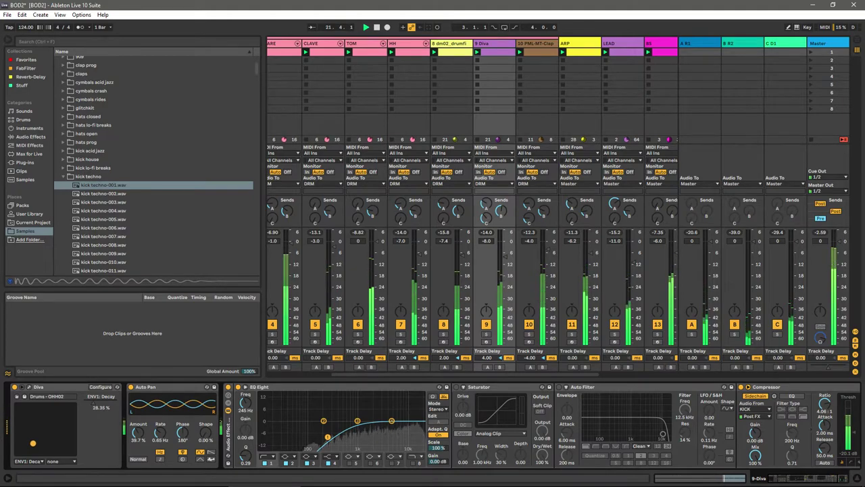
Step: Solo the 9 Diva track and search the browser for LFO across the categories, User Library and Packs
left_click(486, 334)
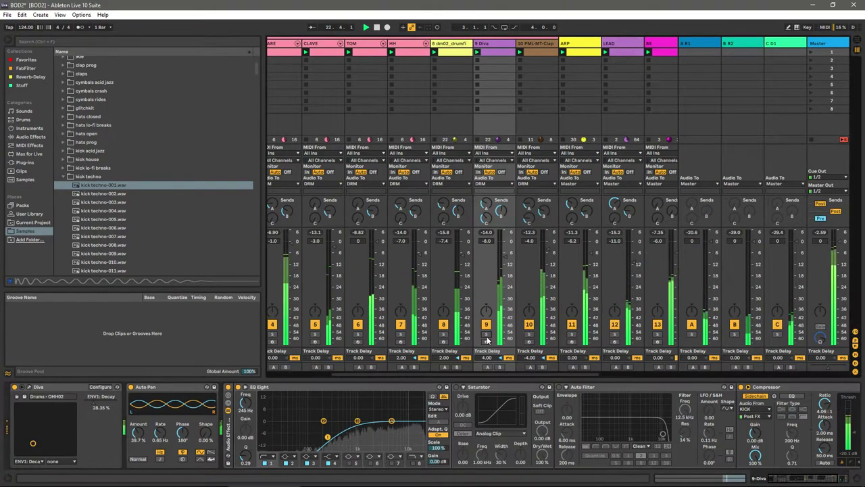
left_click(46, 41)
type("LfO")
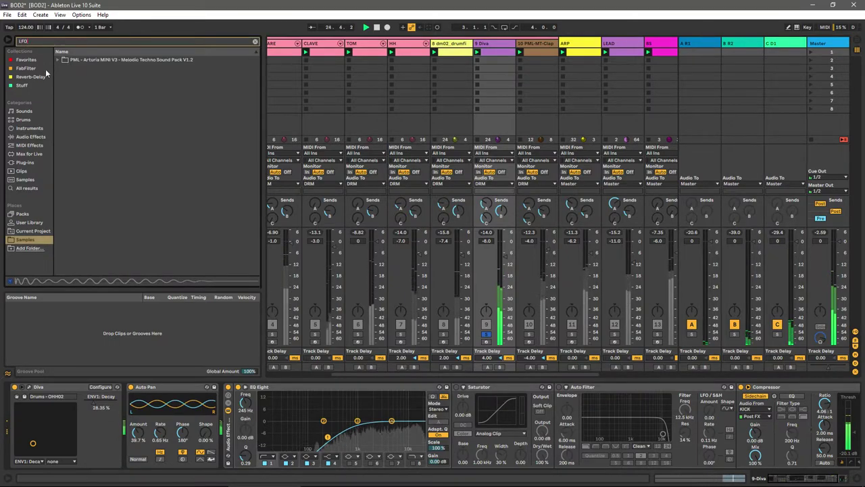
left_click(24, 145)
left_click(27, 128)
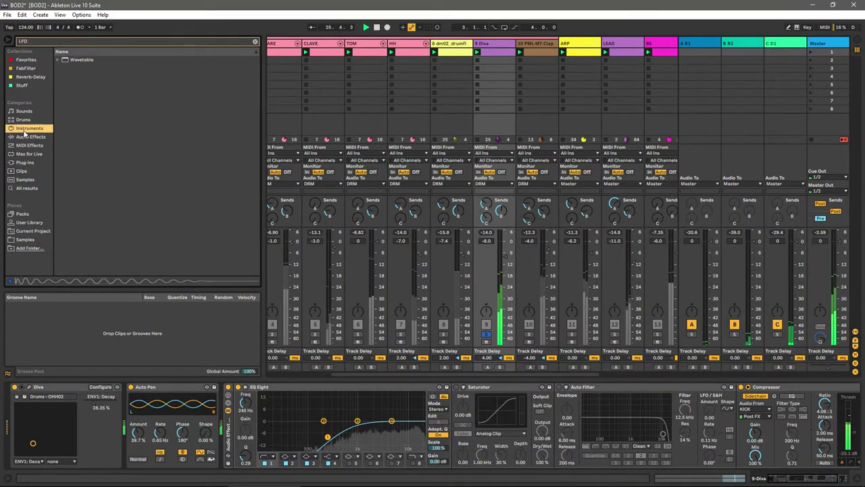
left_click(23, 120)
left_click(25, 179)
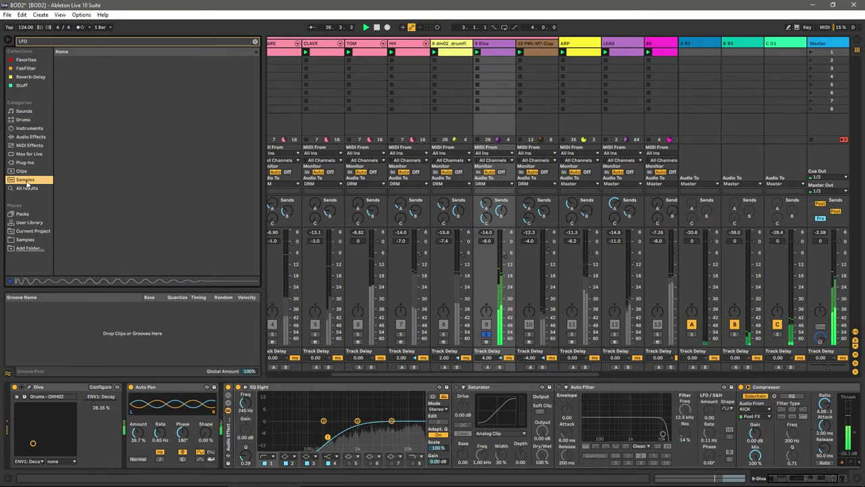
left_click(28, 222)
left_click(22, 214)
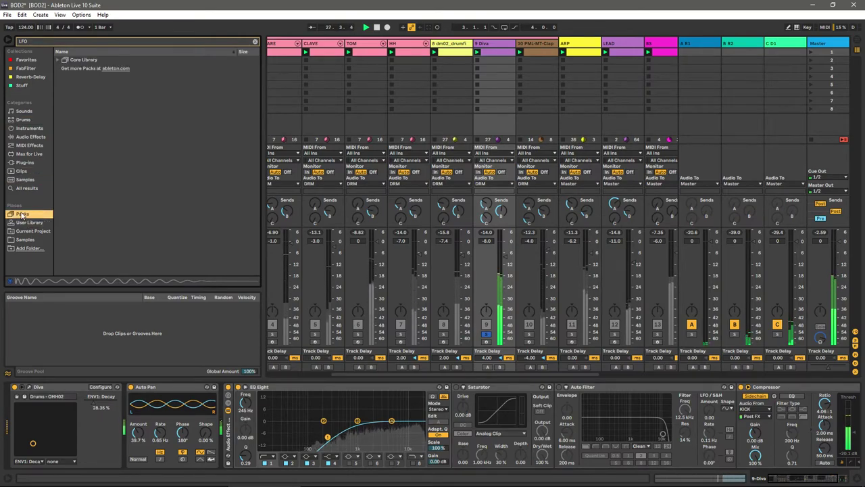
Step: Locate LFO.amxd in the Core Library's Max Audio Effect folder and add it to the Favorites collection
left_click(74, 59)
left_click(58, 60)
left_click(70, 85)
left_click(70, 85)
left_click(68, 76)
left_click(77, 85)
right_click(101, 94)
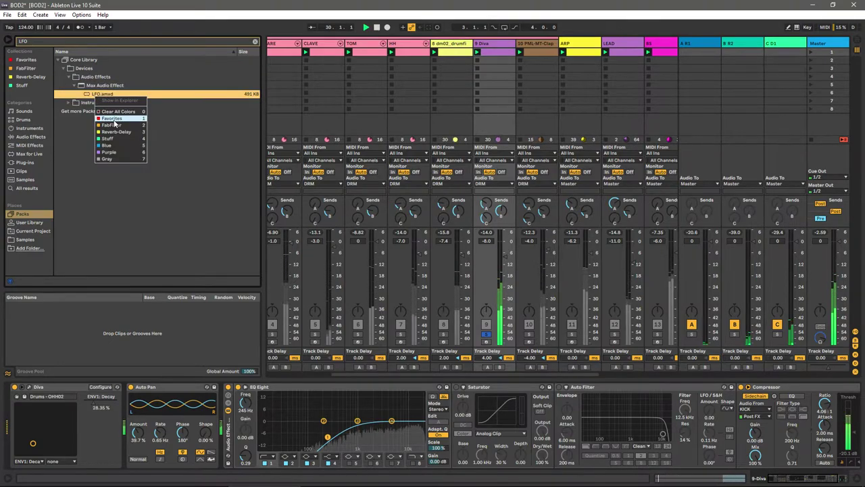
left_click(112, 119)
Step: Insert the LFO device from Favorites after Auto Pan on the 9 Diva track and map it to ENV1: Decay
left_click(25, 60)
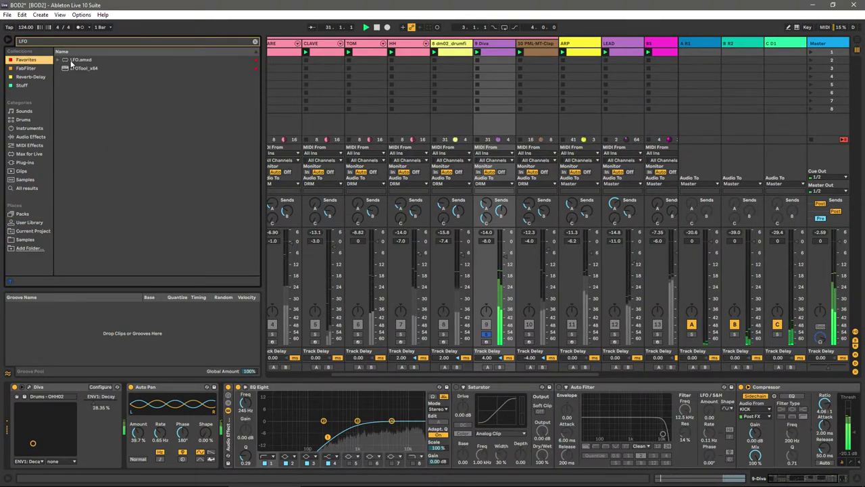
left_click_drag(71, 63, 114, 259)
left_click_drag(199, 367, 226, 415)
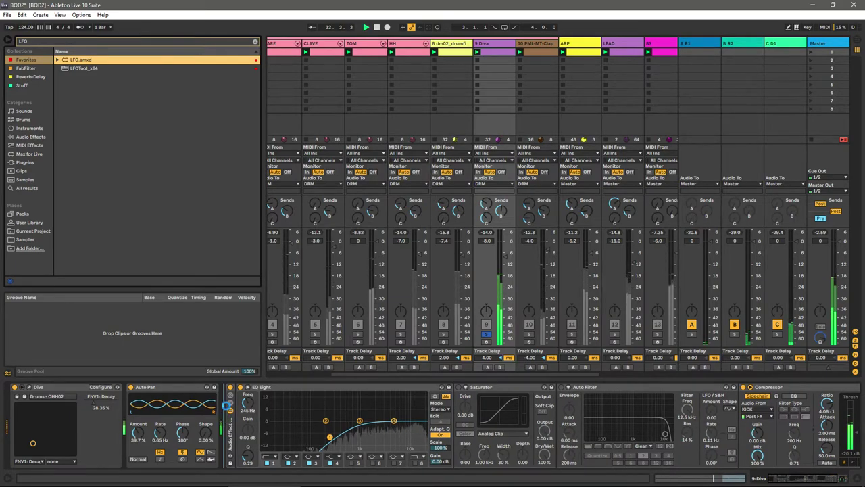
left_click_drag(226, 410, 228, 413)
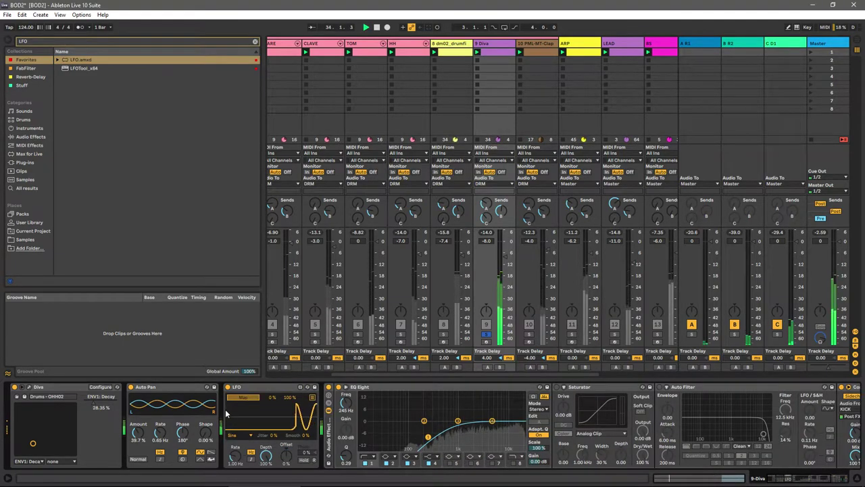
left_click(98, 421)
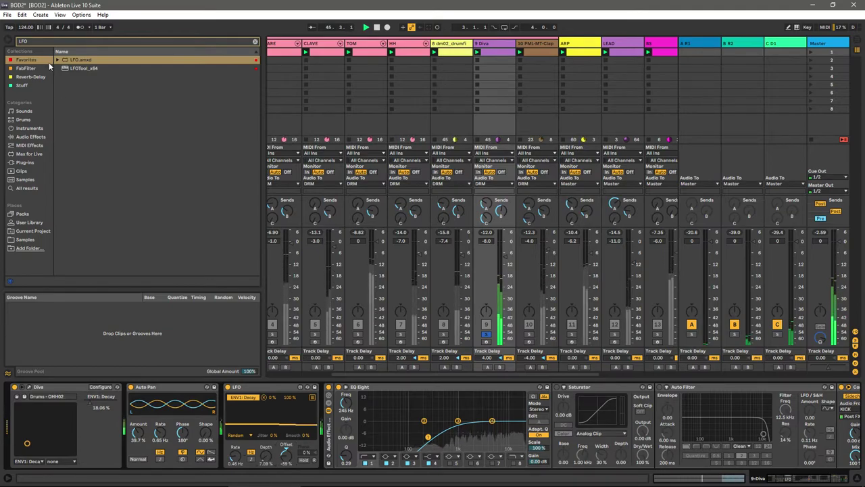
left_click(41, 42)
type("VFO")
key("BackSpace")
key("BackSpace")
key("BackSpace")
type("AKY")
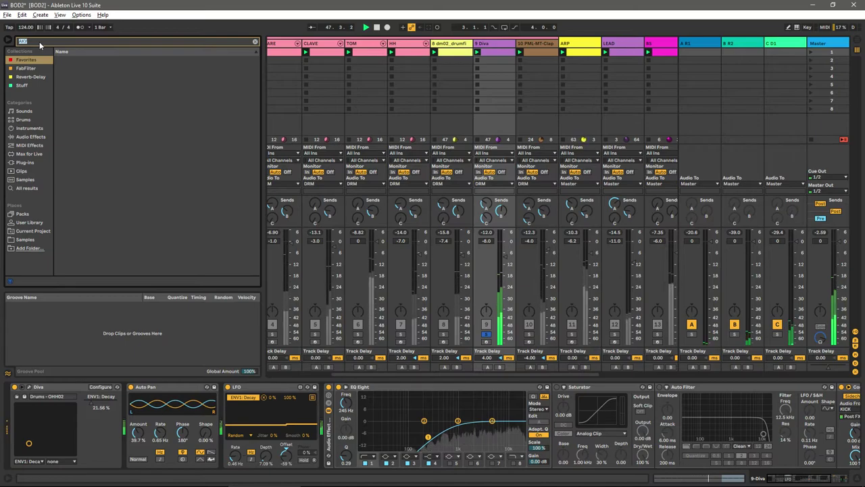
key("alt+f")
key("Escape")
type("f")
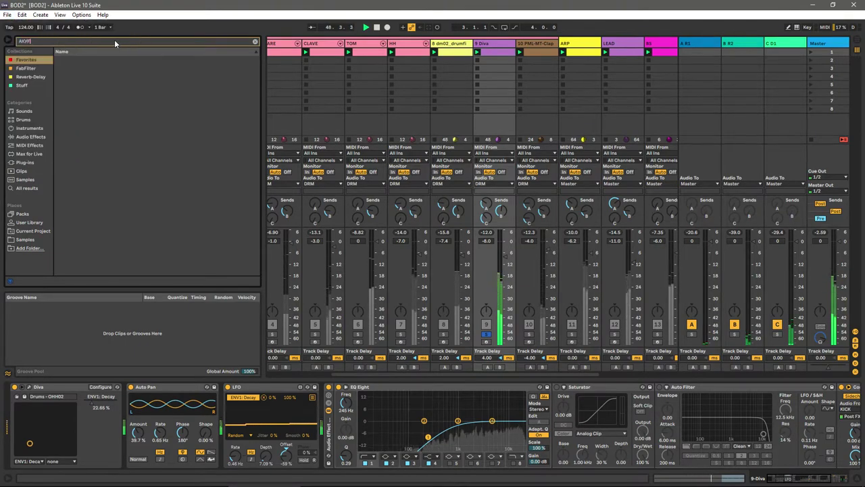
Step: Insert Frequency Shifter after the LFO device with an LFO amount of 0.57 Hz, and set the LFO device's offset to -53 %
type("FRE")
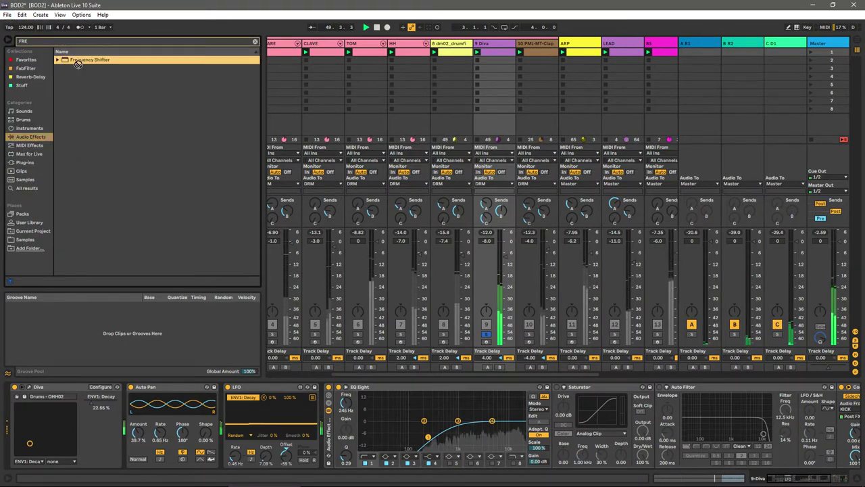
key("Return")
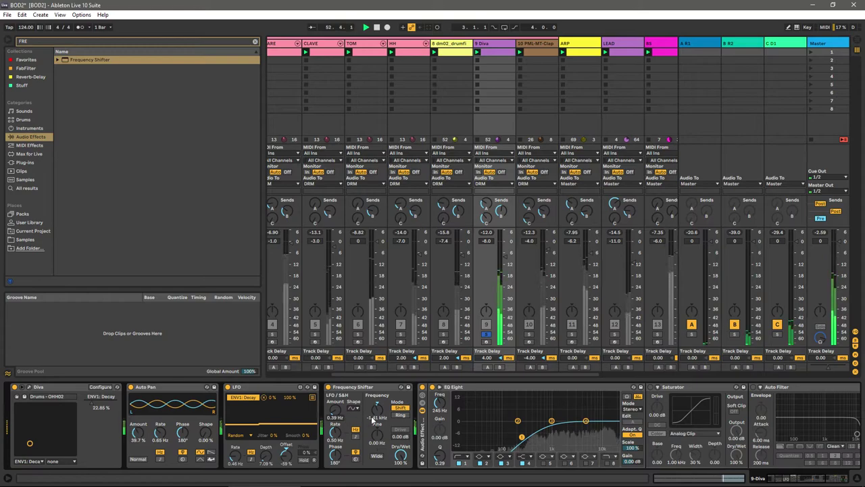
left_click_drag(344, 419, 344, 399)
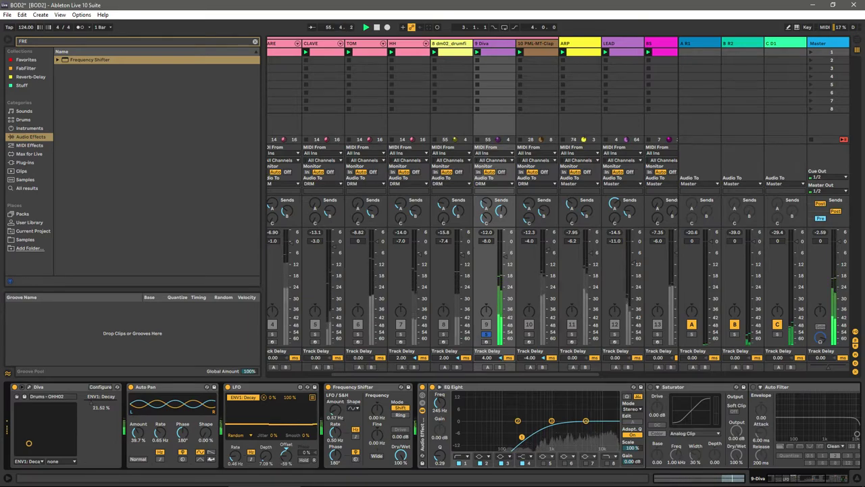
left_click_drag(291, 458, 291, 454)
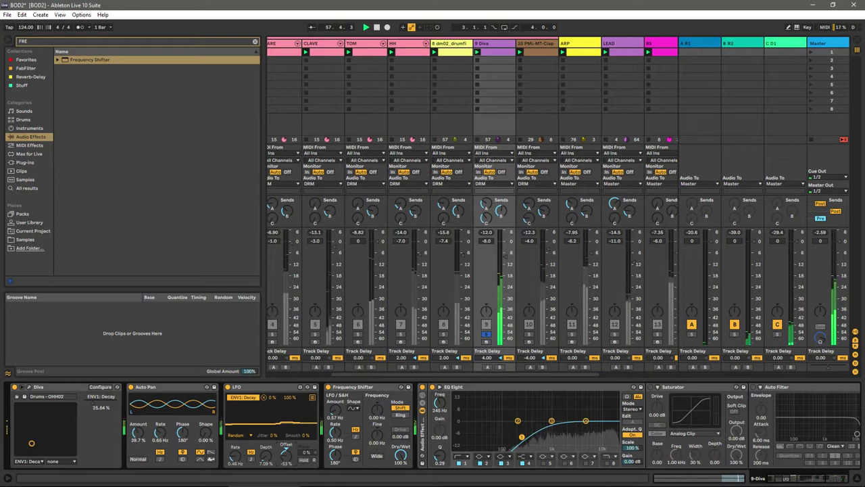
Step: Unsolo the 9 Diva track and clear the browser search
left_click(486, 336)
left_click(62, 41)
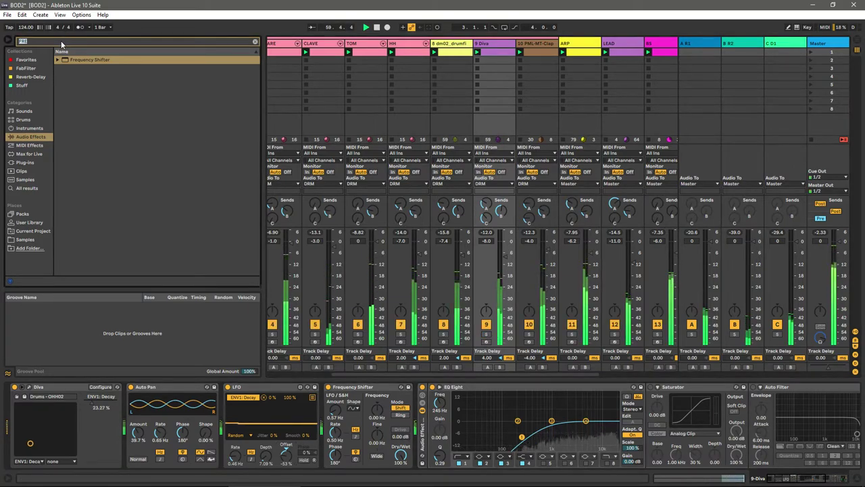
key("BackSpace")
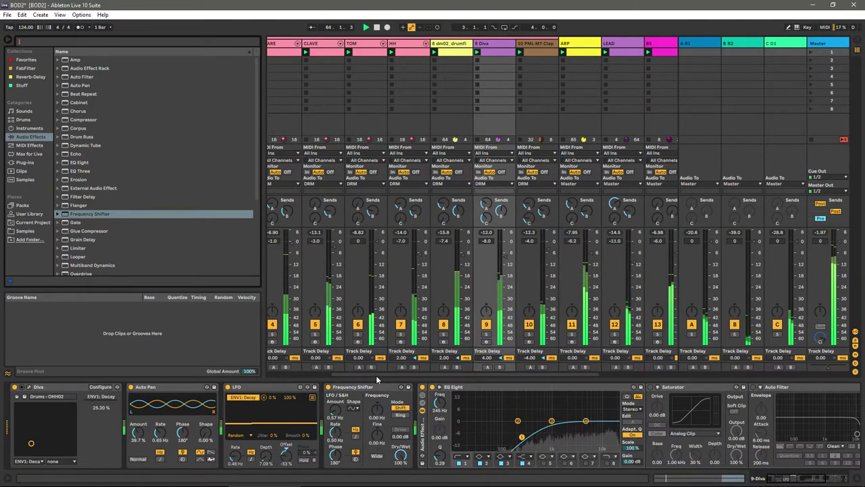
Step: Audition the 8 dm02_drumfi track in solo, and switch the solo to the 9 Diva track
left_click_drag(376, 374, 319, 368)
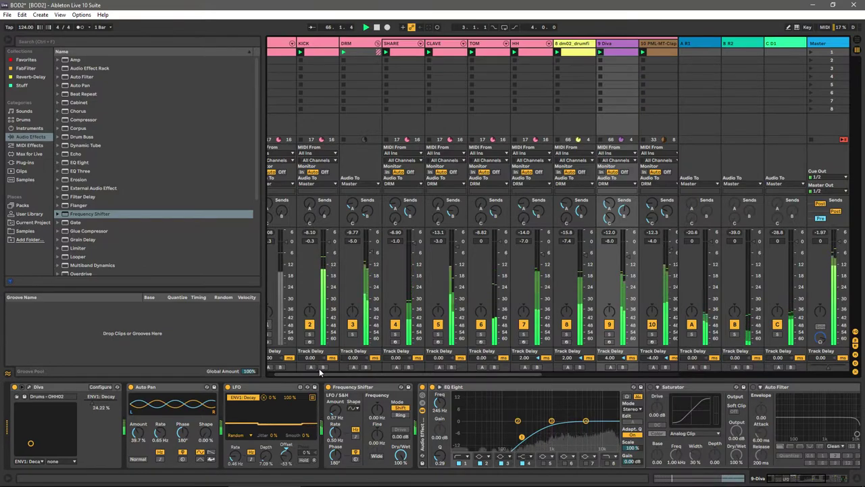
left_click_drag(319, 368, 343, 368)
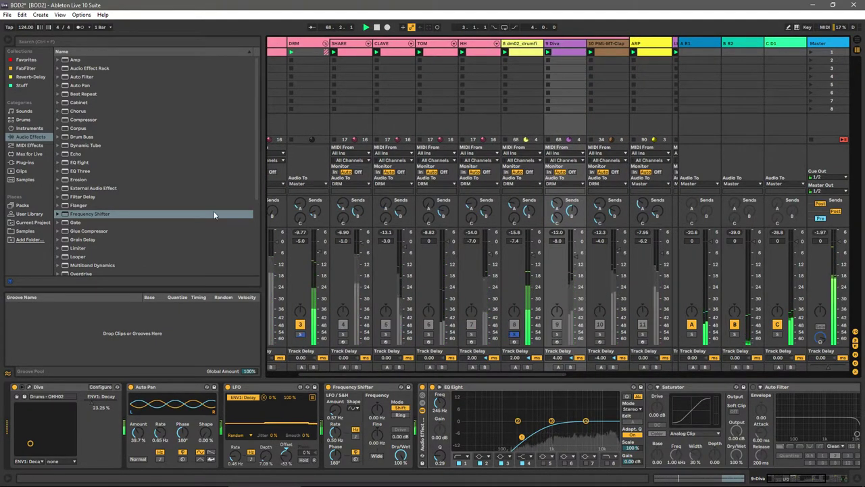
left_click(513, 334)
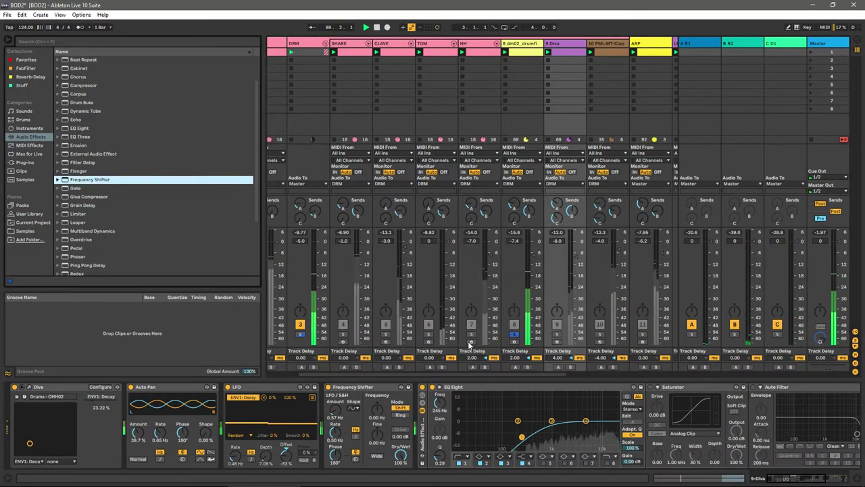
left_click(556, 334)
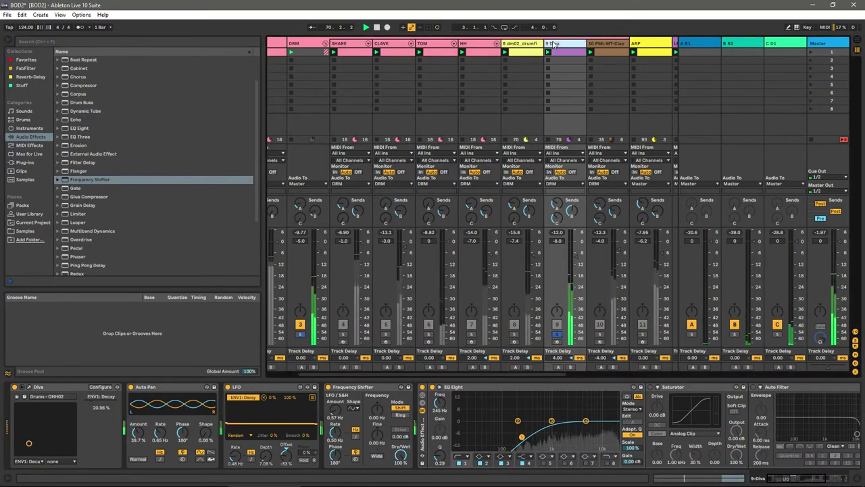
Step: Search the audio effects for Pi and insert Ping Pong Delay after Frequency Shifter on the 9 Diva track
left_click(84, 181)
scroll(106, 244, "down", 4)
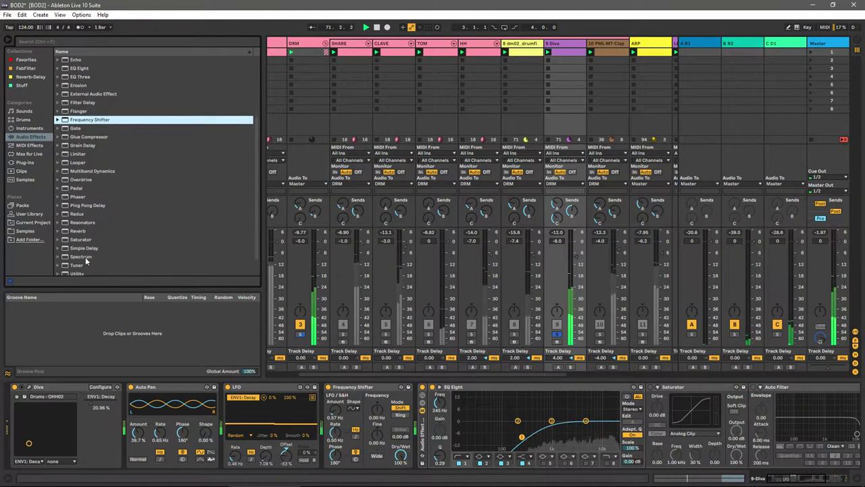
left_click(77, 43)
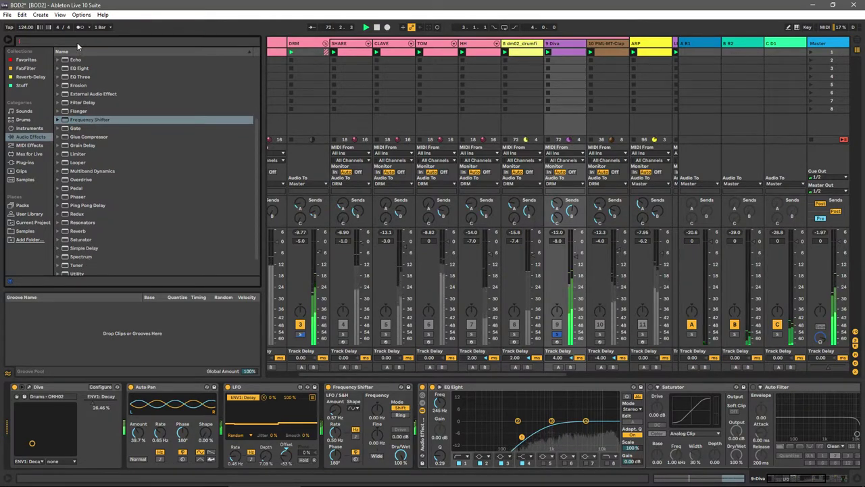
type("Pi")
left_click_drag(94, 103, 413, 407)
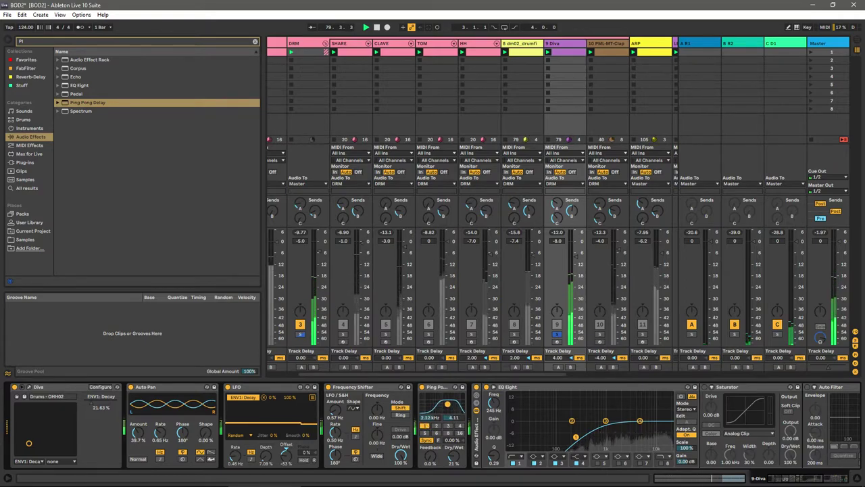
Step: Set Ping Pong Delay to a beat division of 6, a delay offset of -0.52 % and 18 % dry/wet, and unsolo 9 Diva
left_click_drag(456, 459, 457, 446)
left_click(448, 426)
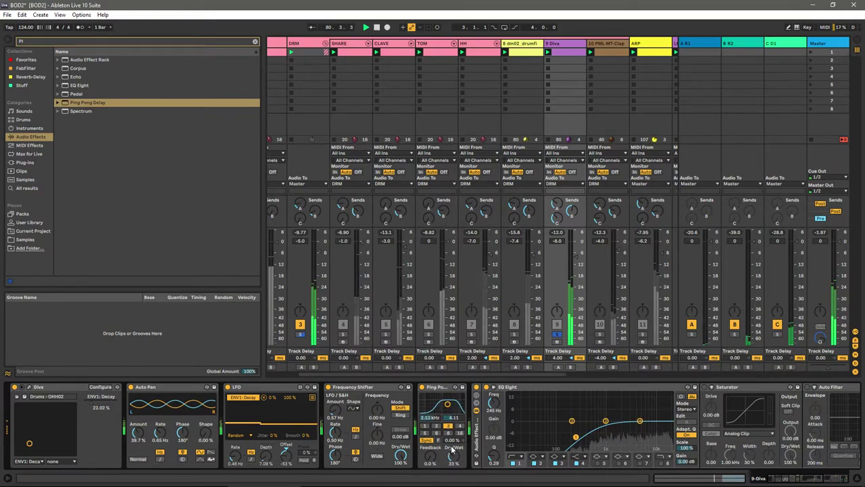
left_click_drag(453, 440, 453, 467)
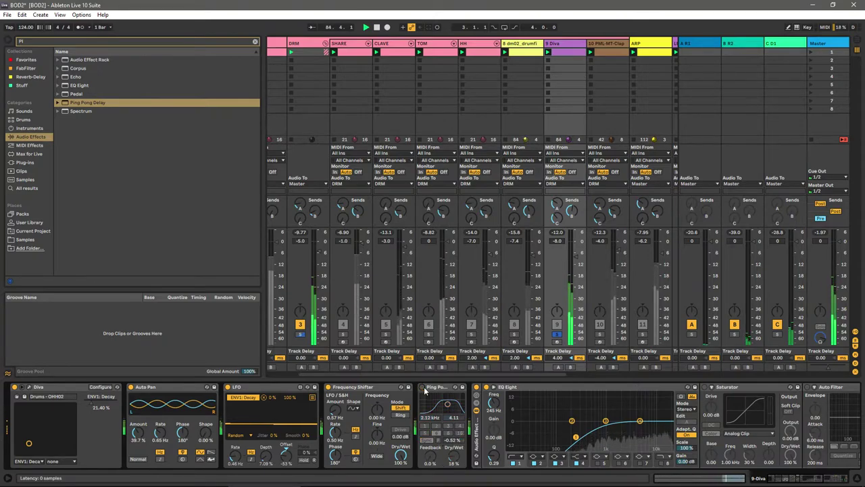
left_click(556, 334)
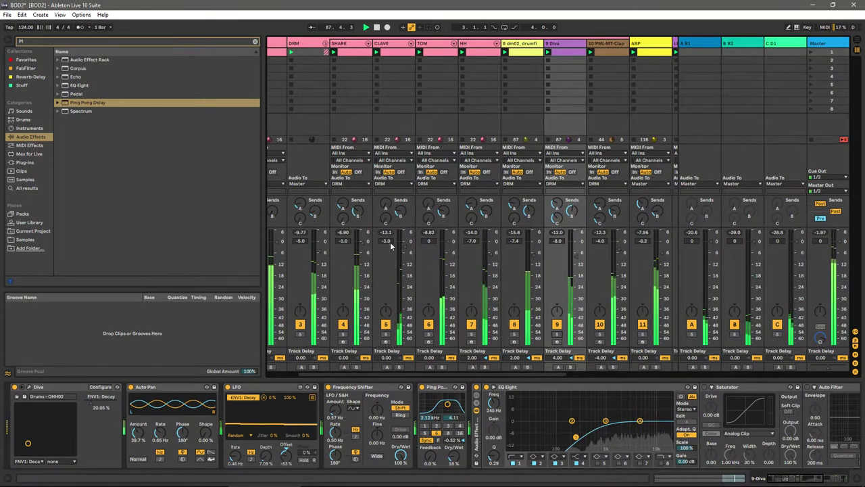
Step: Clear the browser search and fold the DRM group in the mixer
key("Escape")
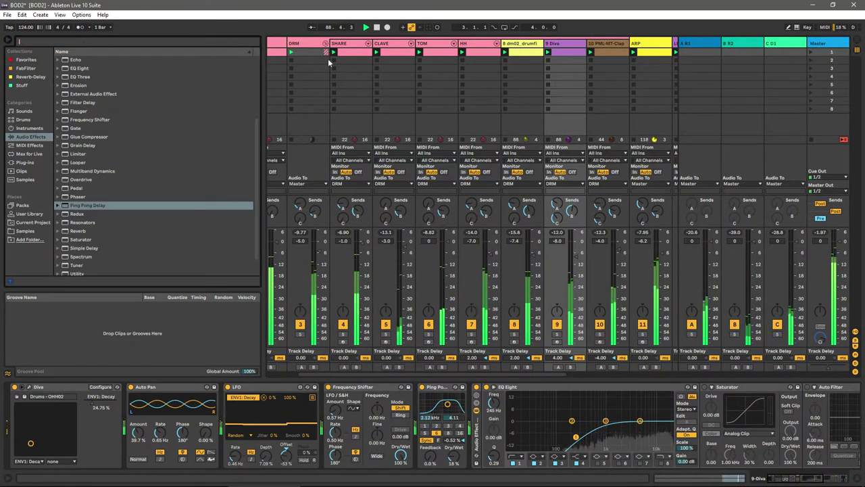
left_click(325, 43)
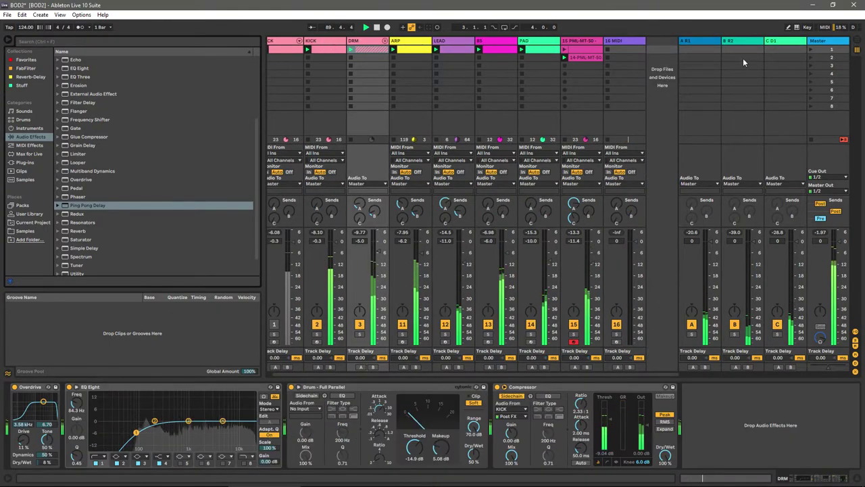
left_click(829, 41)
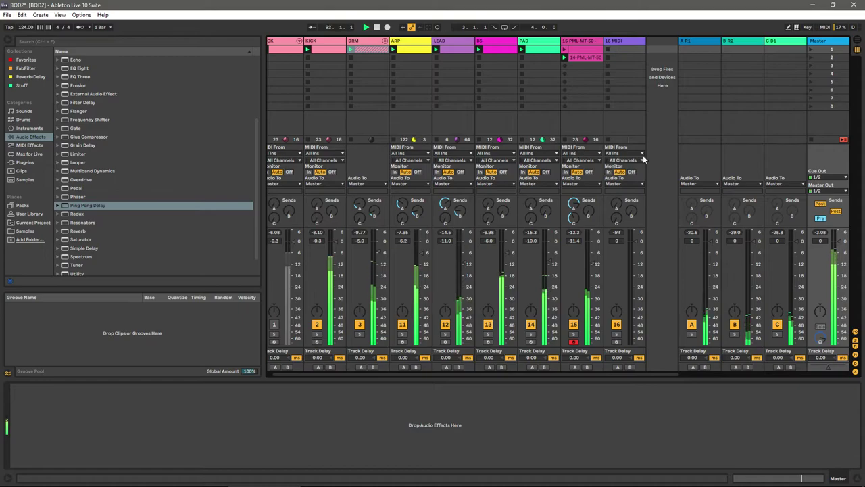
scroll(464, 370, "left", 1)
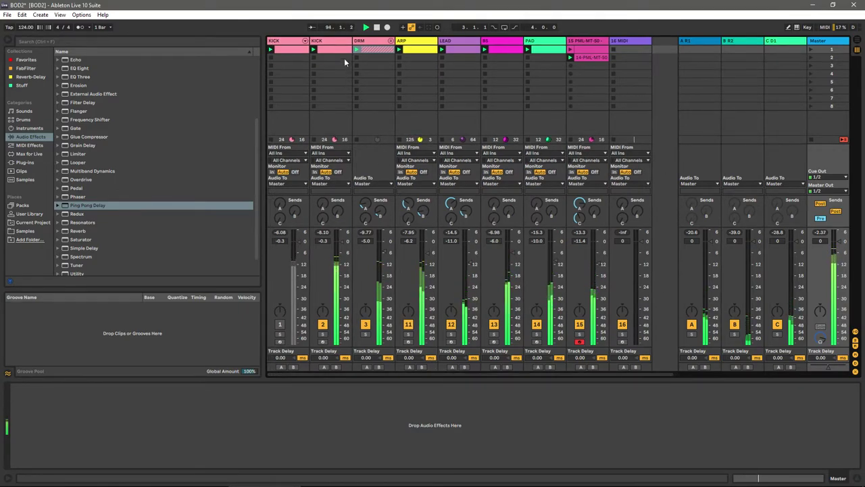
Step: Paste the Audio Effect Rack onto the second KICK track and start shaping its EQ Eight with a low cut
left_click(336, 42)
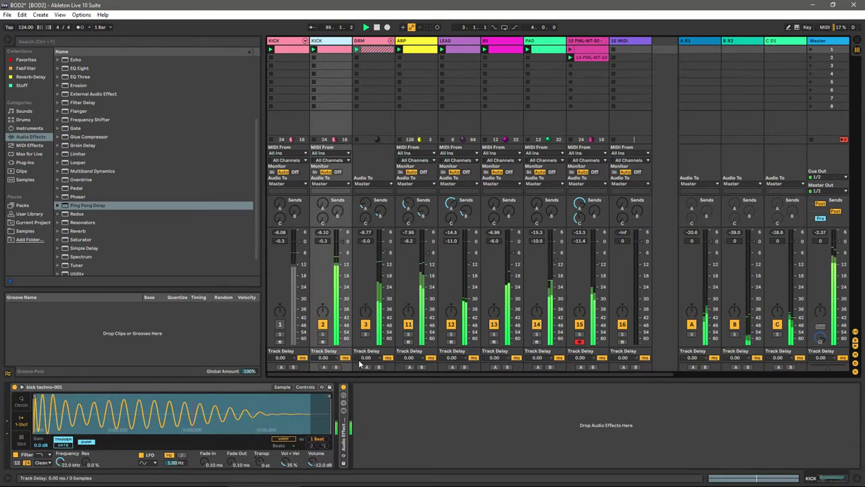
key("ctrl+v")
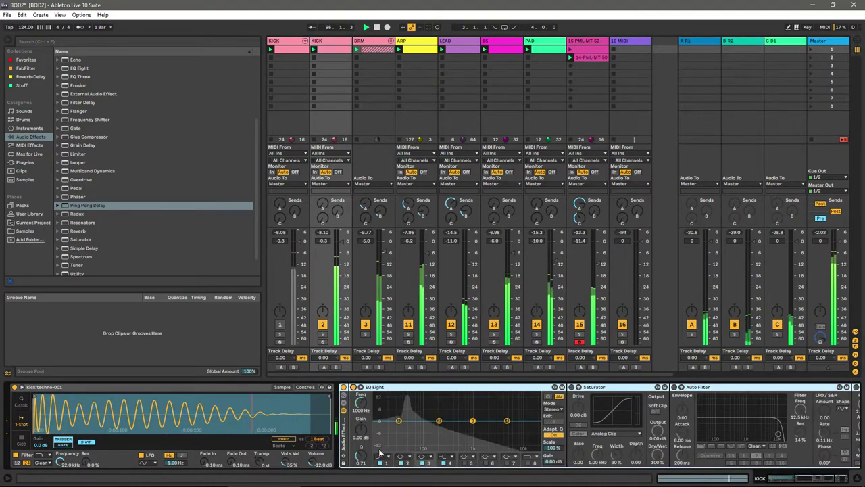
left_click(383, 416)
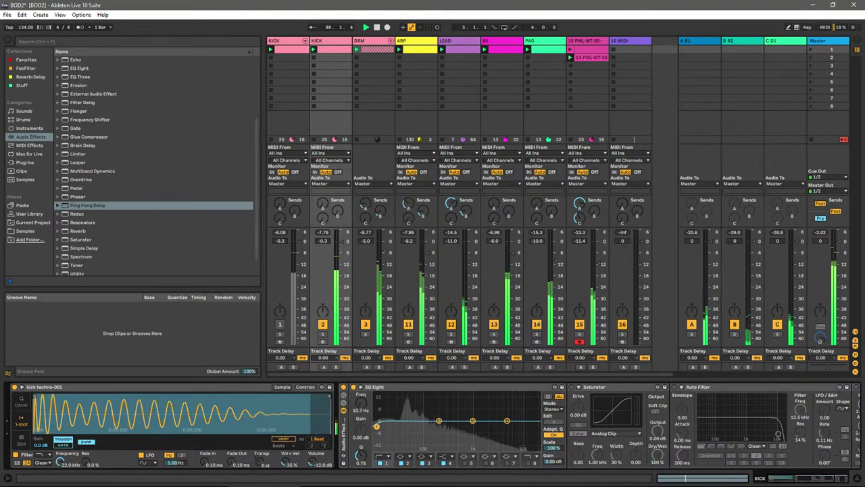
left_click_drag(377, 423, 395, 428)
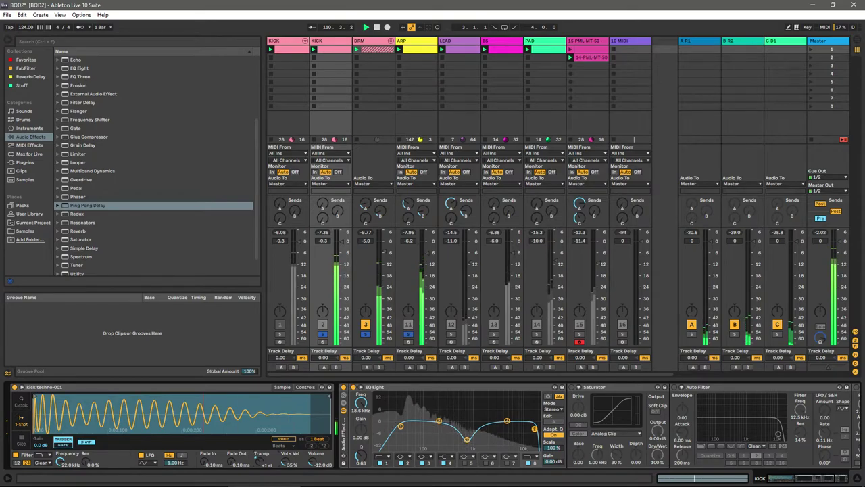
Step: On the second KICK's EQ Eight, lift the lows and the highs around 2.90 kHz, deepen the mid dip and set the low cut to 35.9 Hz
left_click_drag(439, 422, 414, 420)
left_click_drag(507, 424, 495, 415)
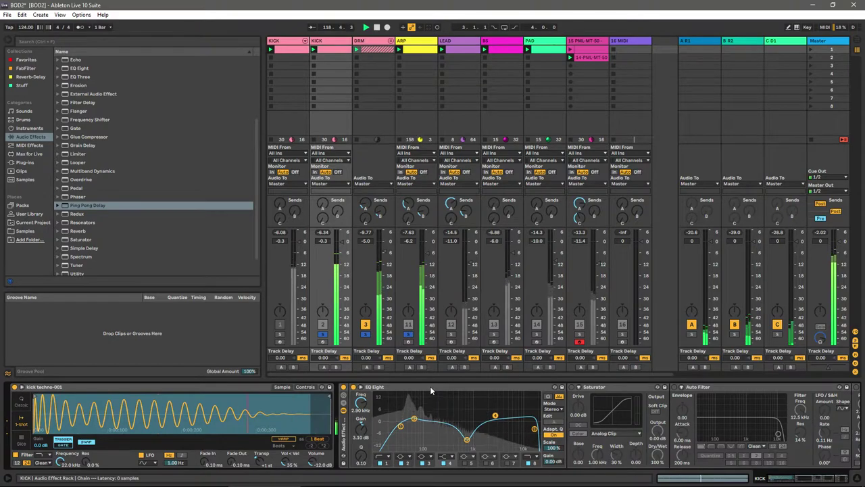
left_click_drag(467, 441, 467, 443)
left_click(401, 426)
left_click_drag(401, 427, 403, 428)
Step: Insert Utility on the Master track and enable Mono
left_click(837, 41)
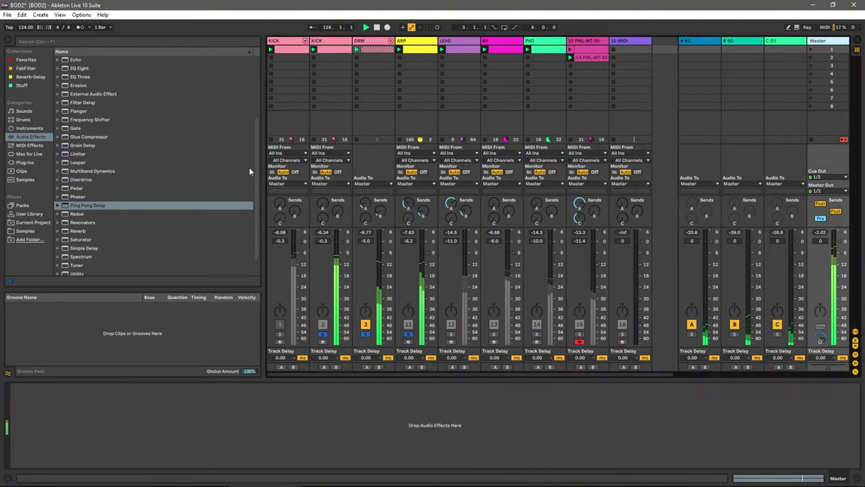
scroll(99, 254, "down", 2)
mouse_move(79, 254)
left_mouse_down()
mouse_move(53, 420)
mouse_move(29, 448)
left_mouse_up()
left_click(29, 447)
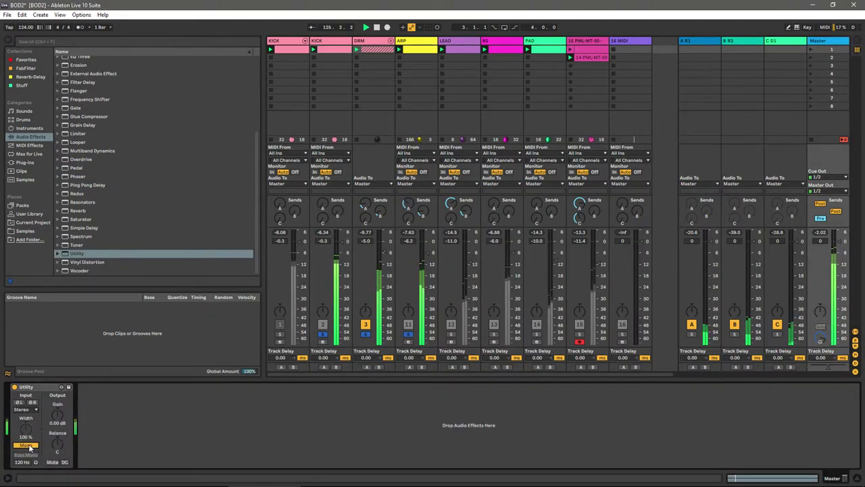
Step: Audition the second KICK in solo, adding the DRM group and ARP to the solo one at a time
left_click(330, 52)
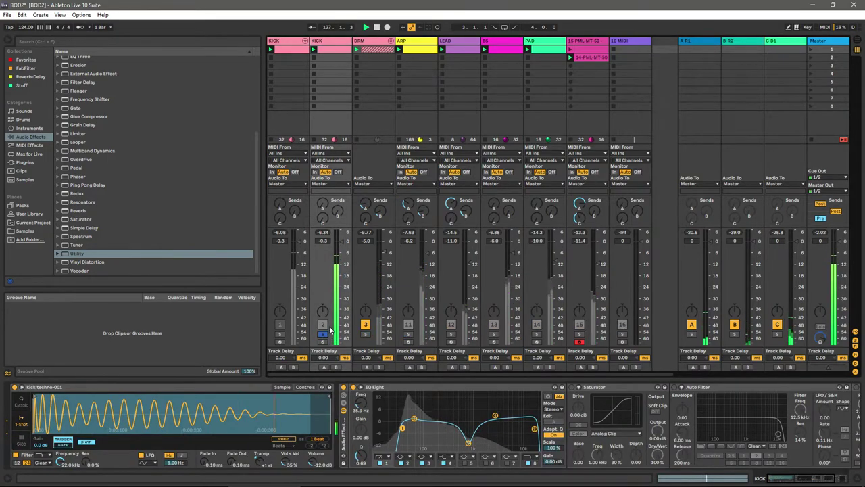
left_click(365, 334)
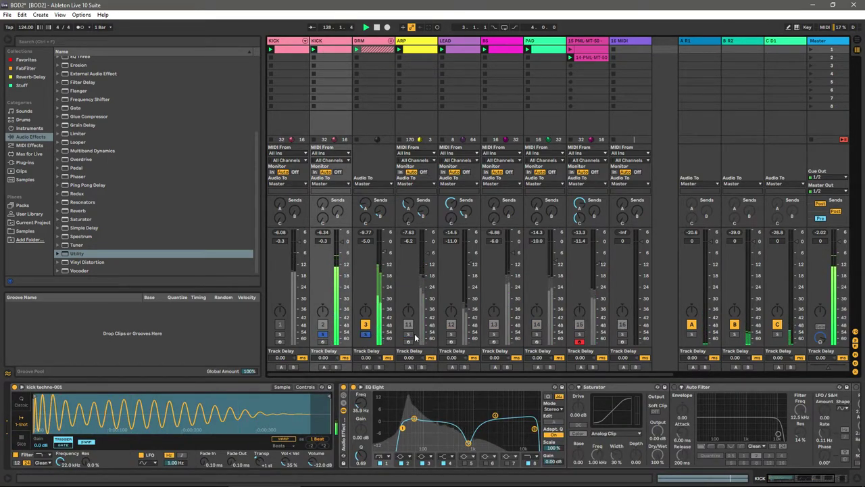
left_click(408, 334)
Step: Set the kick techno-001 sample's fade out to 157 ms, shorten its end to about two thirds and adjust its start
left_click(332, 46)
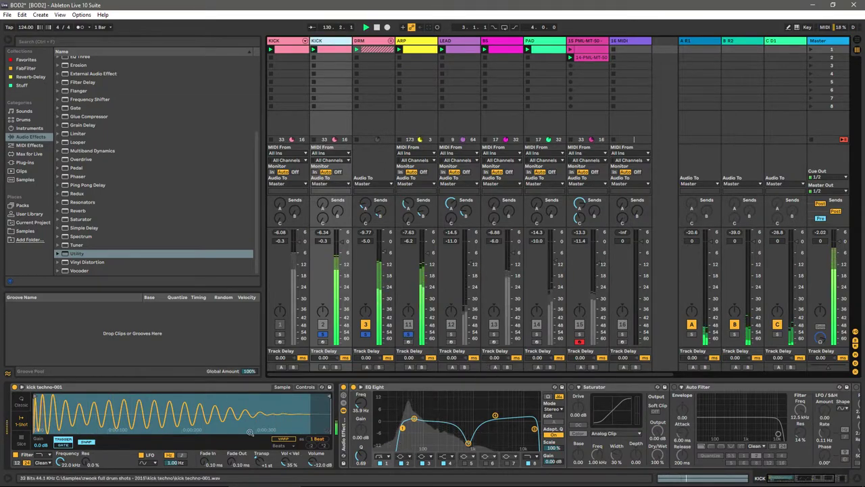
left_click_drag(230, 466, 230, 436)
mouse_move(325, 397)
left_mouse_down()
mouse_move(188, 396)
mouse_move(222, 397)
left_mouse_up()
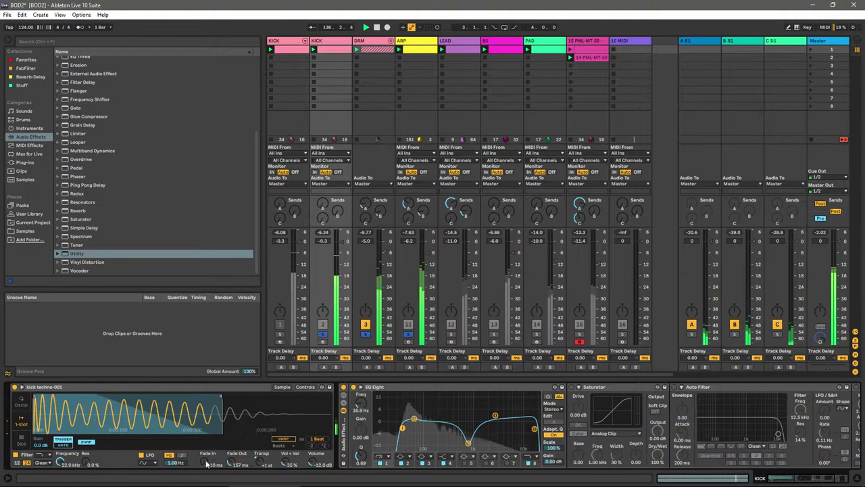
mouse_move(34, 399)
left_mouse_down()
mouse_move(54, 397)
mouse_move(37, 397)
left_mouse_up()
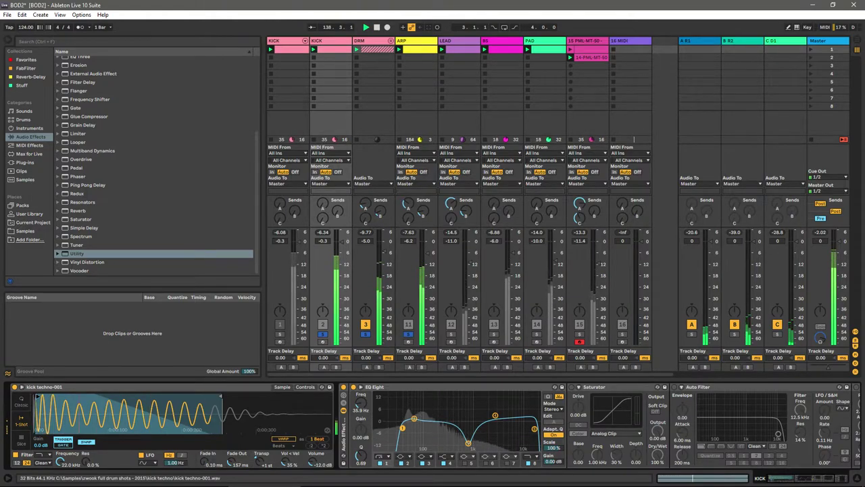
Step: Refine the second KICK's EQ Eight by shifting the low boost down, easing the mid dip and setting band 4 to 3.03 kHz with 2.80 dB gain
left_click_drag(413, 417, 409, 417)
left_click_drag(468, 444, 465, 439)
left_click_drag(496, 415, 497, 419)
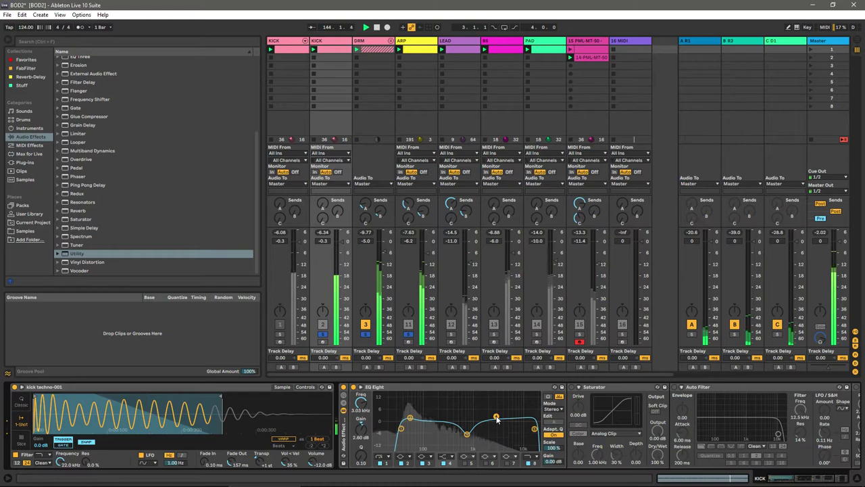
Step: On the DRM group's EQ Eight, remove the band 4 high boost and raise the low cut to 116 Hz
left_click(370, 41)
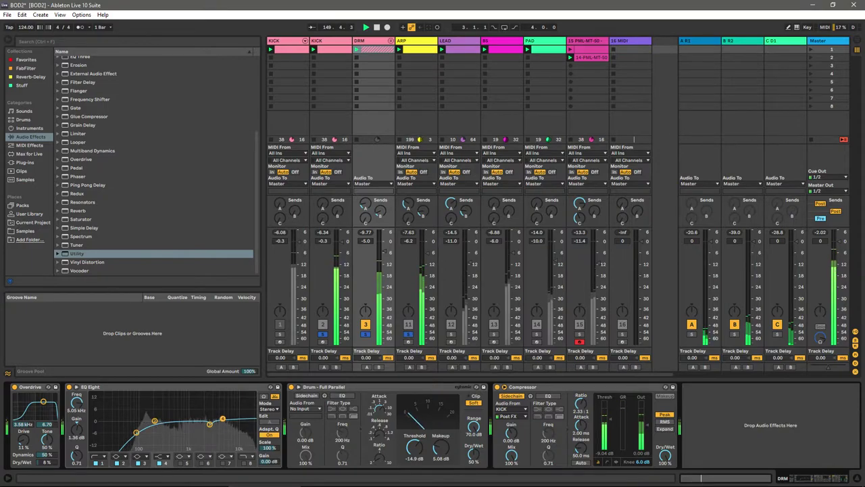
double_click(223, 419)
mouse_move(136, 432)
left_mouse_down()
mouse_move(174, 431)
mouse_move(126, 431)
mouse_move(143, 428)
left_mouse_up()
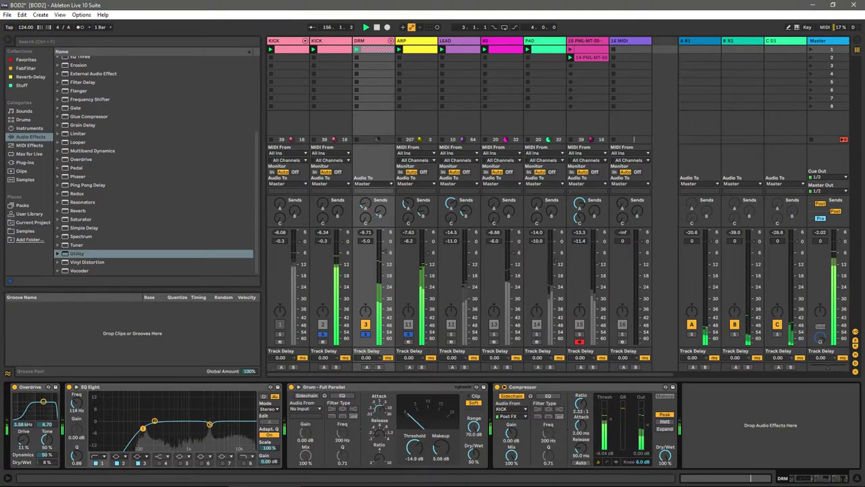
Step: Compare the ARP track with its EQ Eight bypassed and active, and lower the ARP volume to -8.0 dB
left_click(399, 42)
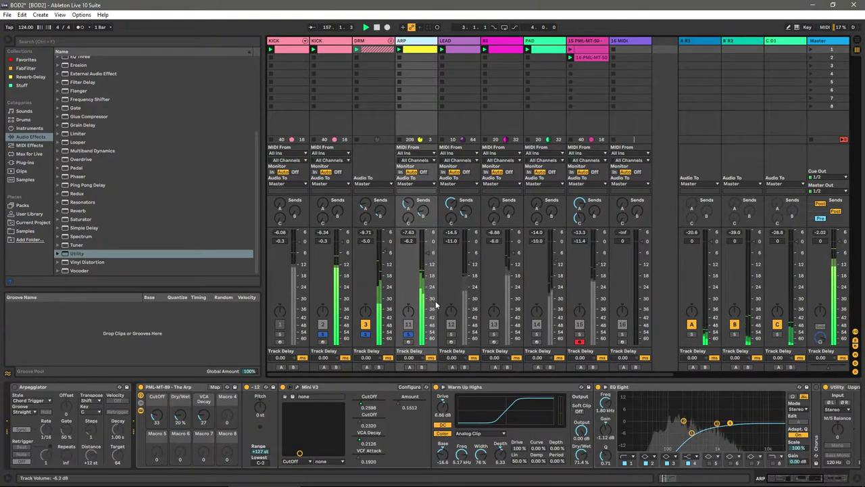
left_click(598, 387)
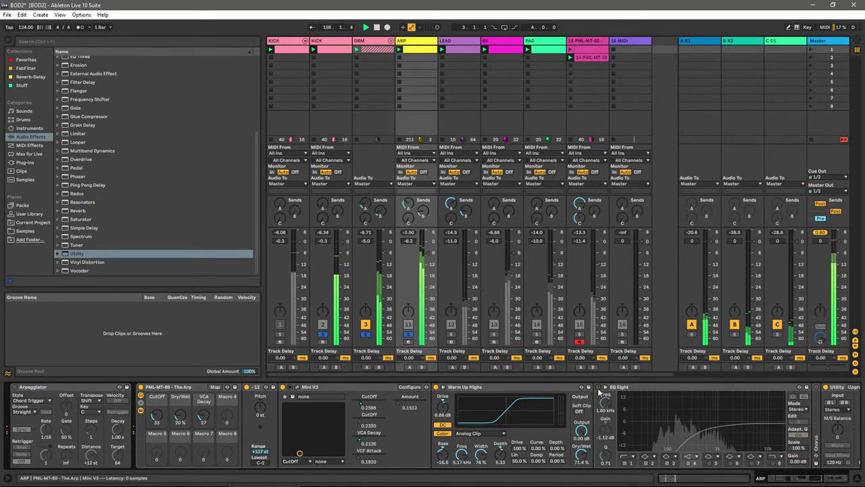
left_click(599, 389)
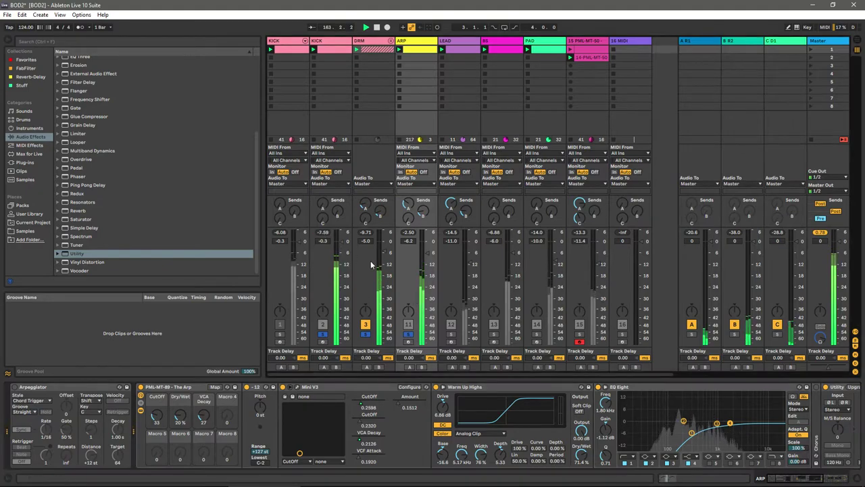
left_click_drag(426, 251, 428, 261)
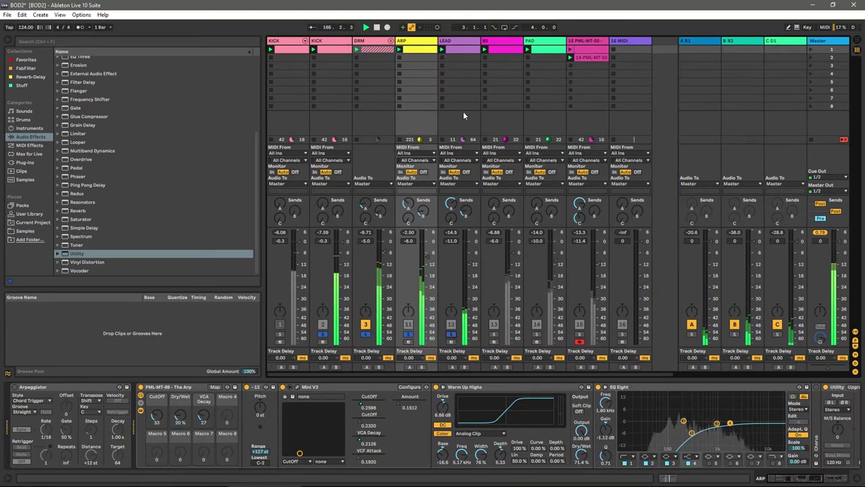
Step: Set the LEAD track's volume to -12.0 dB and the magenta bass track's volume to -7.0 dB
left_click(452, 48)
left_click_drag(468, 263, 468, 263)
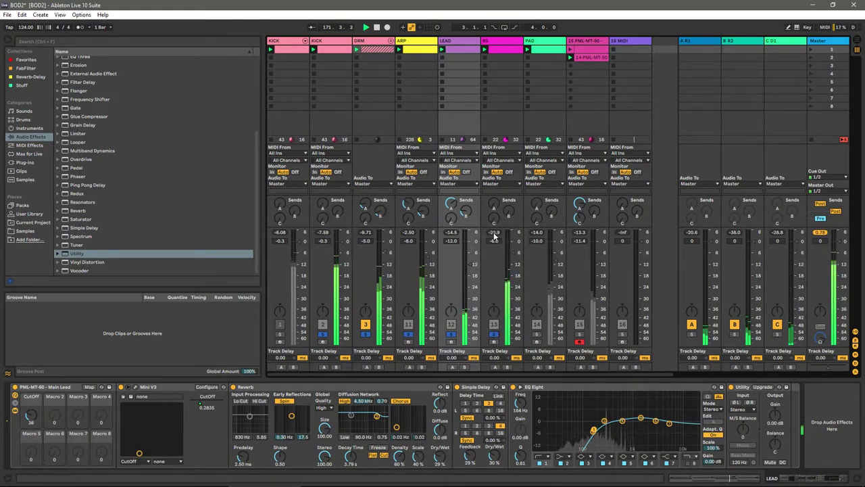
left_click_drag(518, 237, 517, 250)
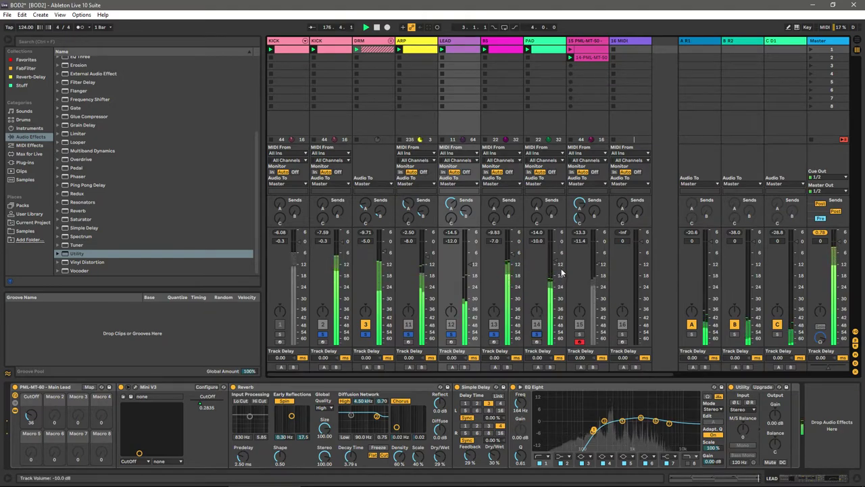
Step: Enable a low cut at 57.4 Hz on the side channel of the PAD track's EQ Eight
left_click(540, 122)
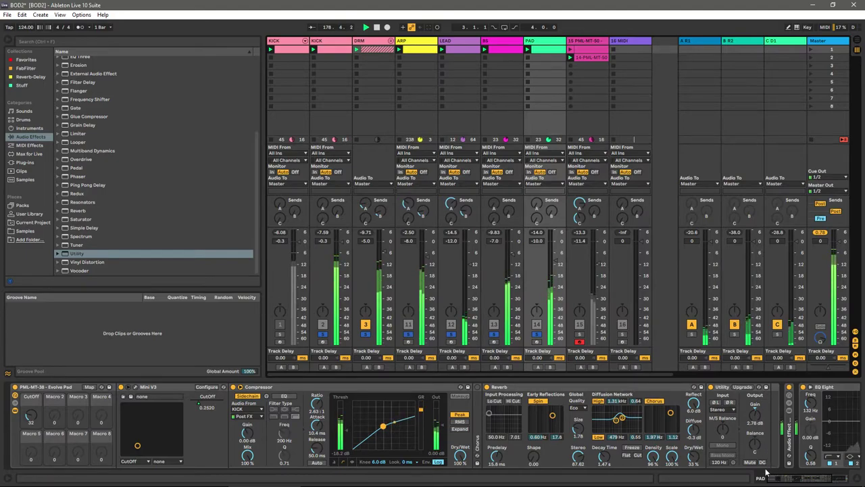
scroll(766, 471, "down", 5)
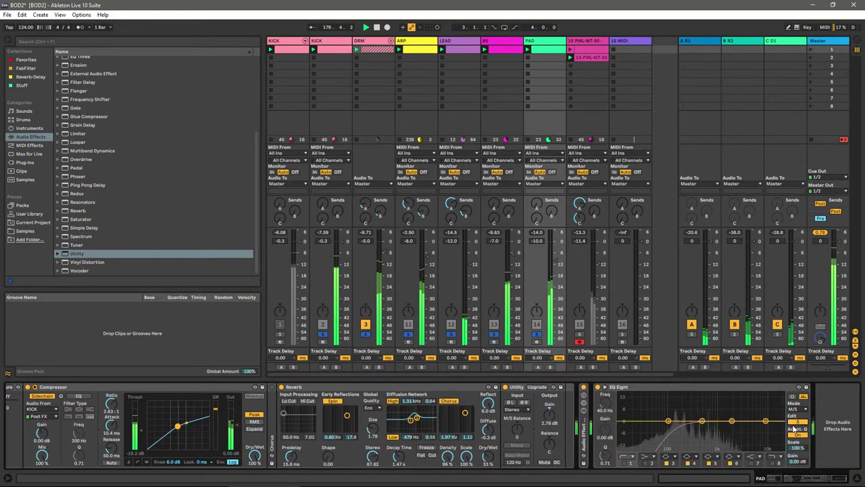
left_click(624, 463)
mouse_move(647, 428)
left_mouse_down()
mouse_move(666, 429)
mouse_move(648, 430)
mouse_move(656, 430)
left_mouse_up()
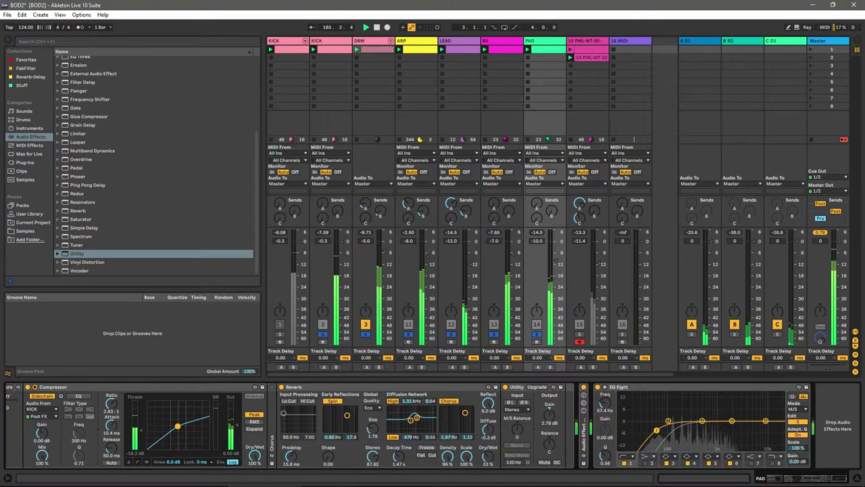
Step: Add track 15 to the solo, paste the Audio Effect Rack at the end of its chain and set EQ Eight's low cut to about 118 Hz
left_click(578, 346)
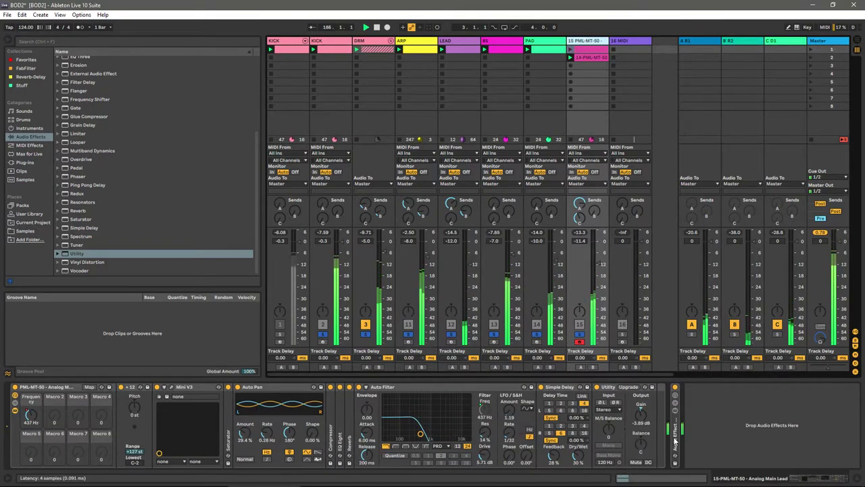
key("ctrl+v")
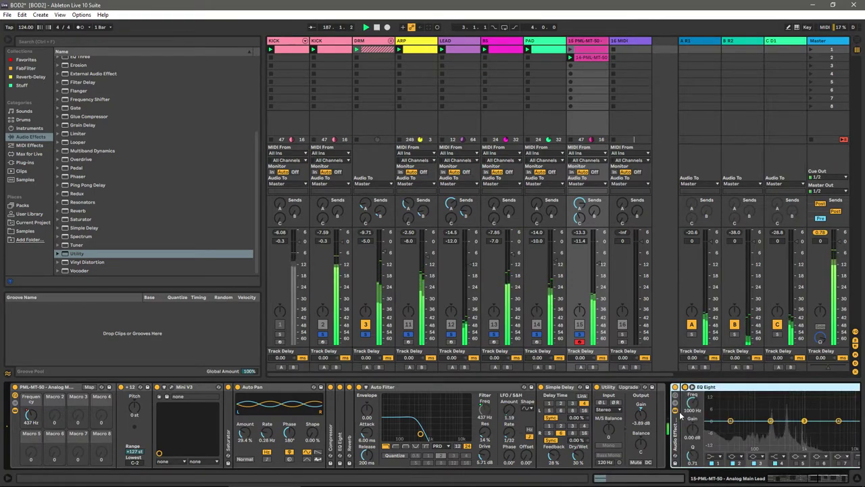
left_click(732, 428)
left_click_drag(732, 429, 760, 430)
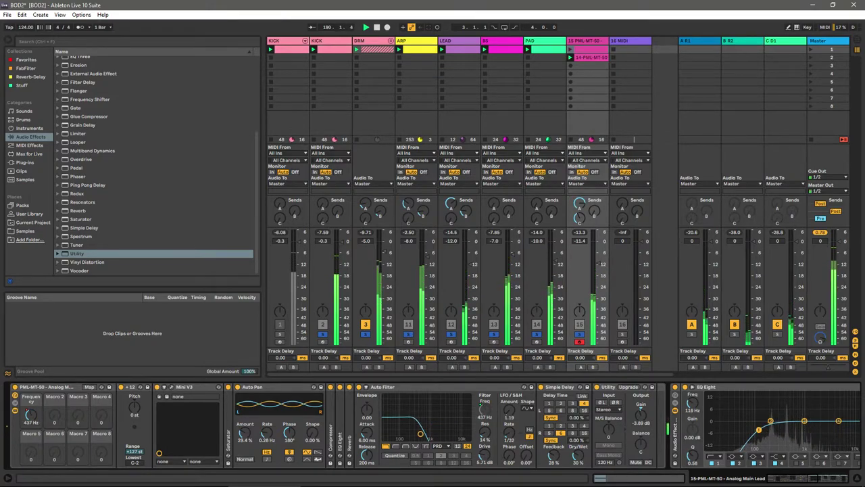
left_click(818, 479)
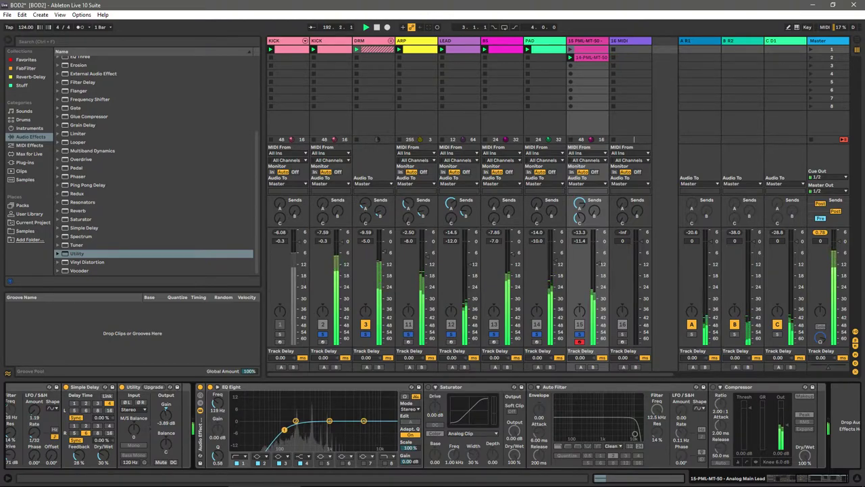
Step: Collapse the Audio Effect Rack at the end of track 15's device chain
left_click(200, 438)
key("Delete")
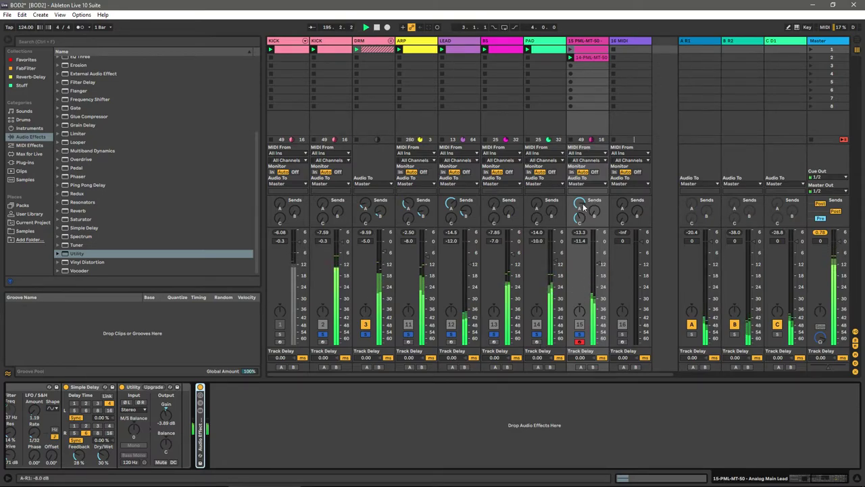
Step: Unfold the DRM group and lower the SHARE track's volume to -3.0 dB
left_click(389, 41)
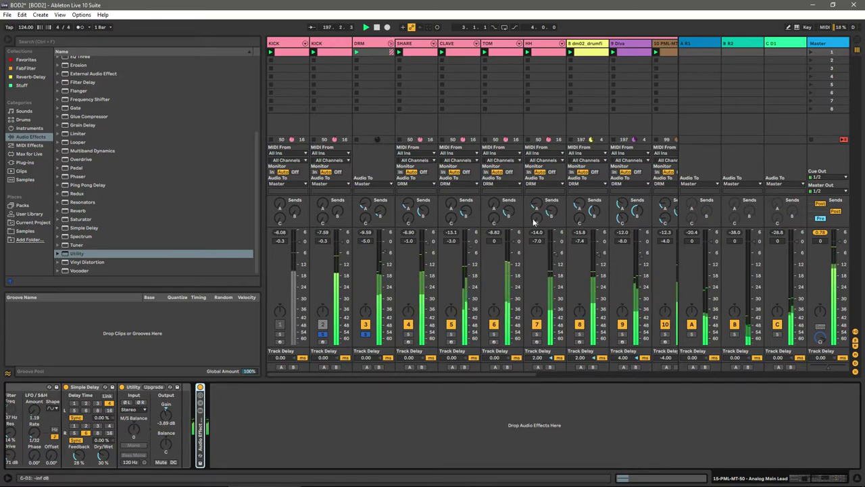
left_click(428, 242)
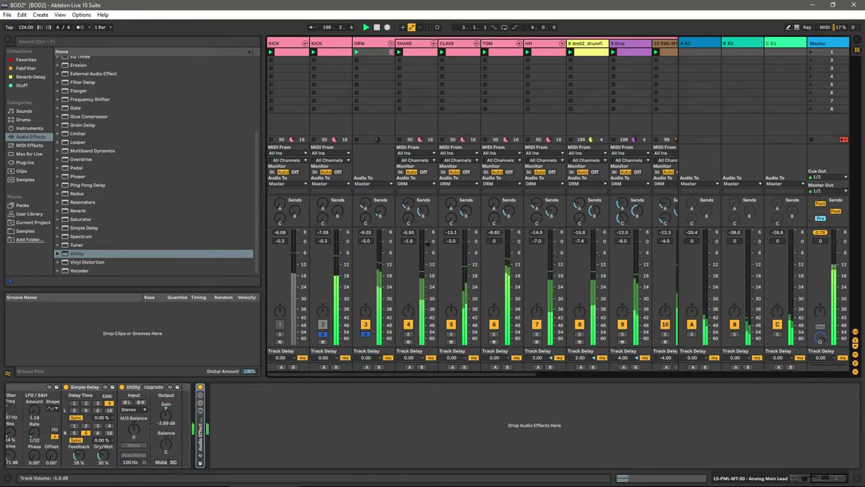
left_click_drag(429, 246, 429, 250)
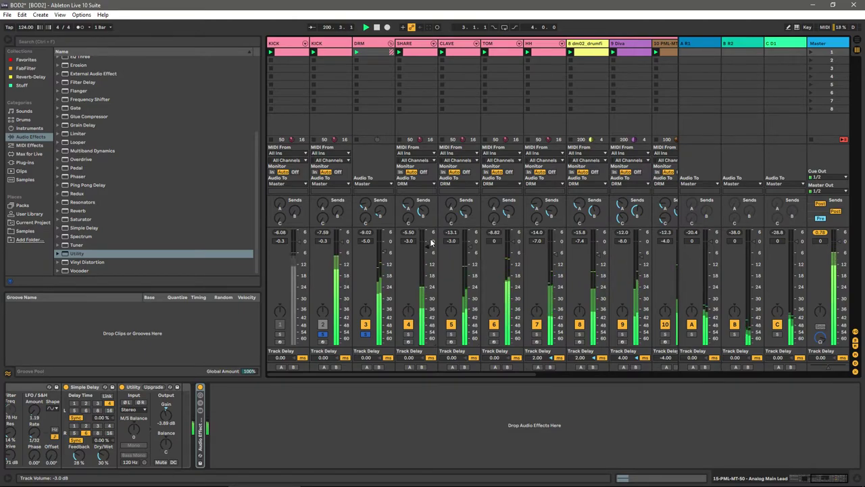
Step: Fold the DRM group and move the magenta BS track between DRM and ARP
left_click(329, 56)
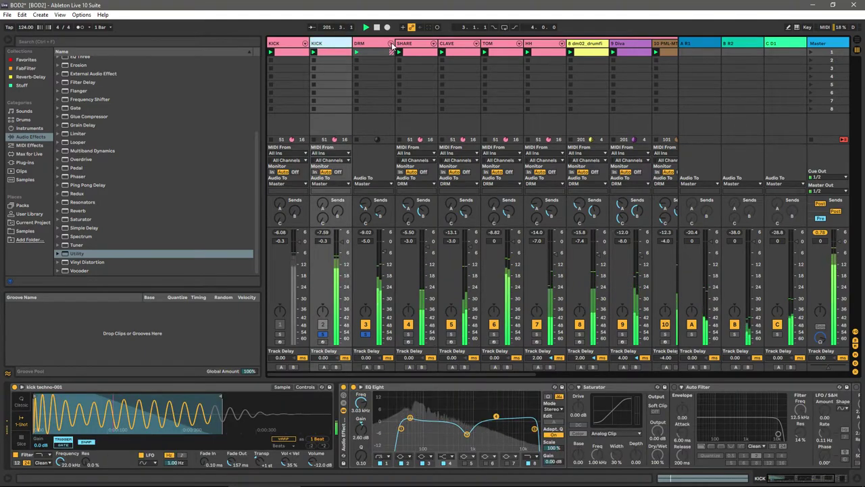
left_click(388, 42)
left_click(419, 43)
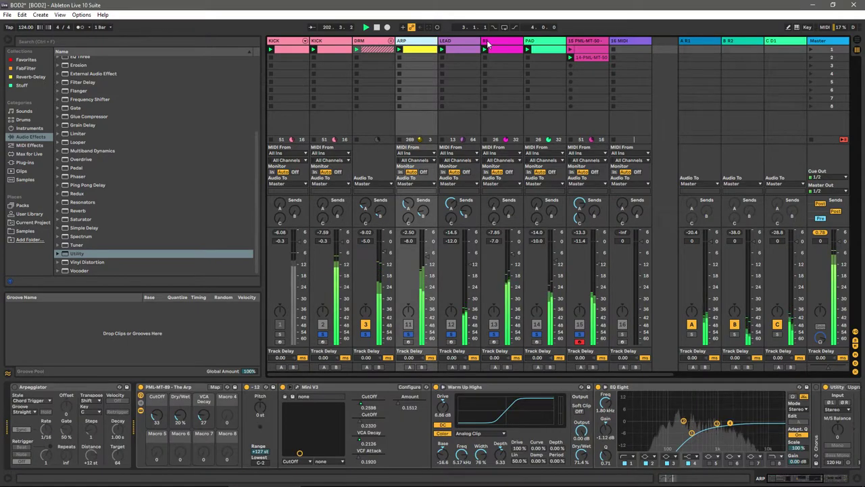
left_click_drag(419, 45, 443, 51)
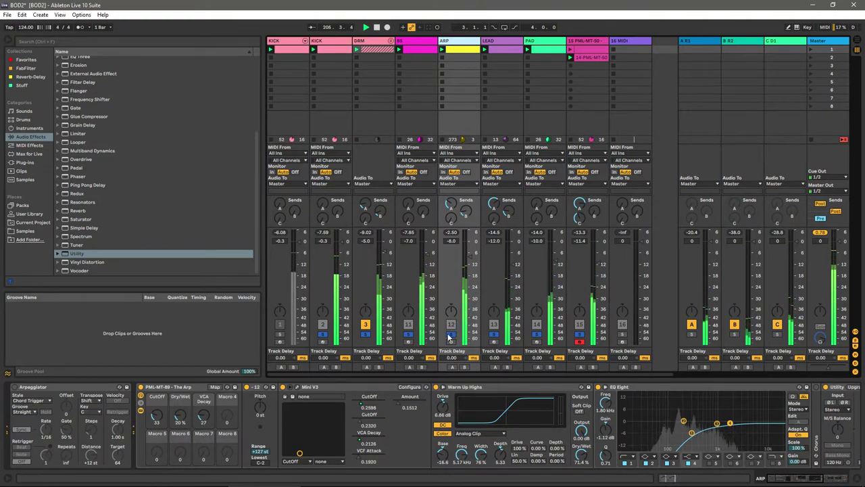
Step: Solo only the ARP, LEAD, PAD and PML-MT-50 lead tracks together
left_click(494, 333)
left_click(537, 333, "ctrl")
left_click(451, 333, "ctrl")
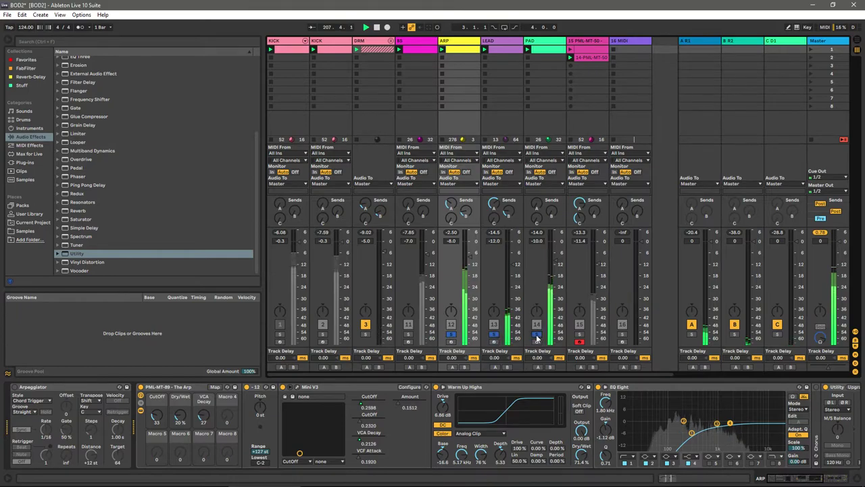
left_click(579, 332, "ctrl")
Step: Group the ARP, LEAD, PAD and PML-MT-50 lead tracks and name the group INST
key("ctrl+g")
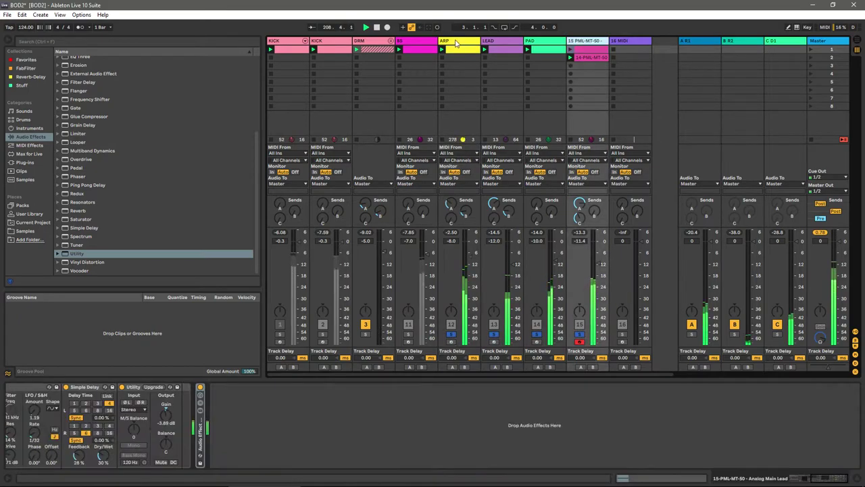
left_click(458, 44)
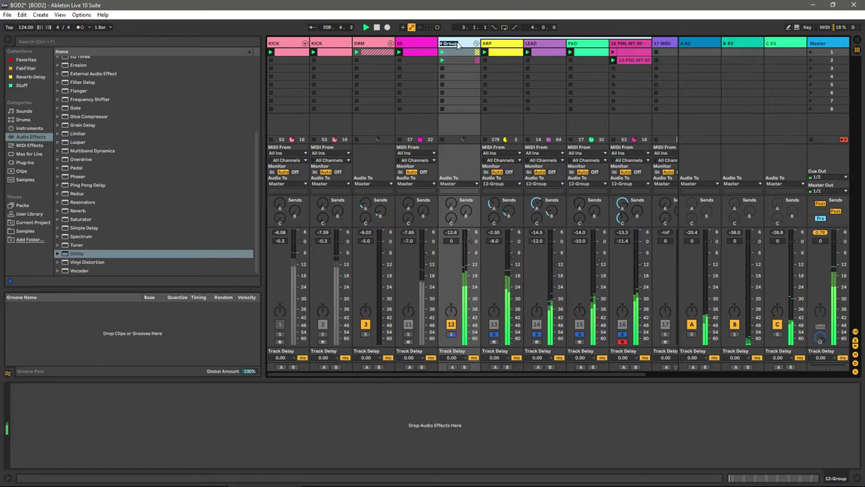
type("INST")
key("Return")
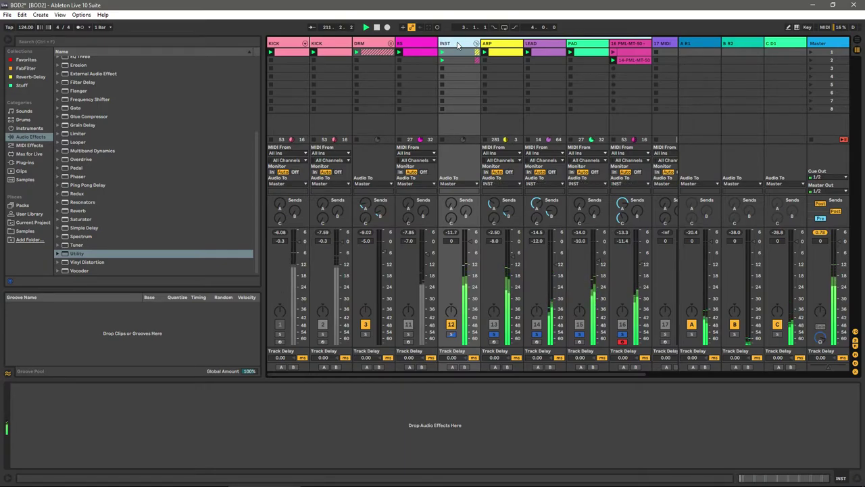
Step: Solo and fold the INST group, and add an EQ Eight to it
left_click(453, 335)
left_click(476, 44)
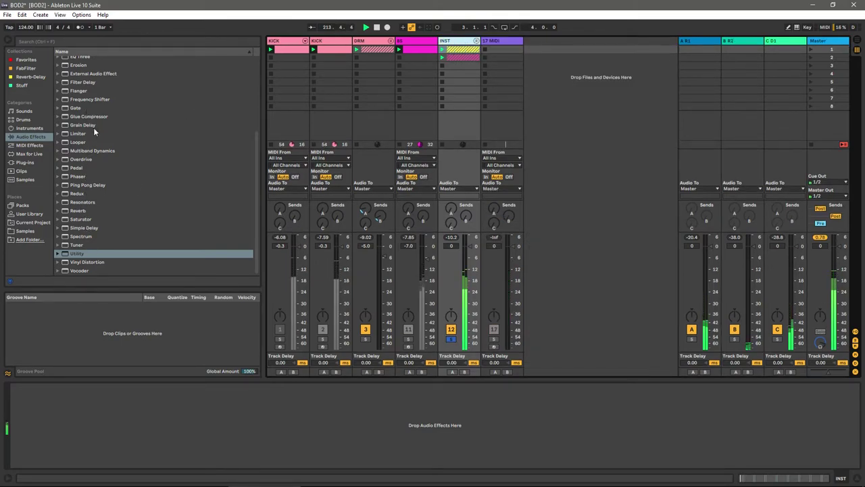
scroll(93, 130, "up", 1)
left_click(87, 65)
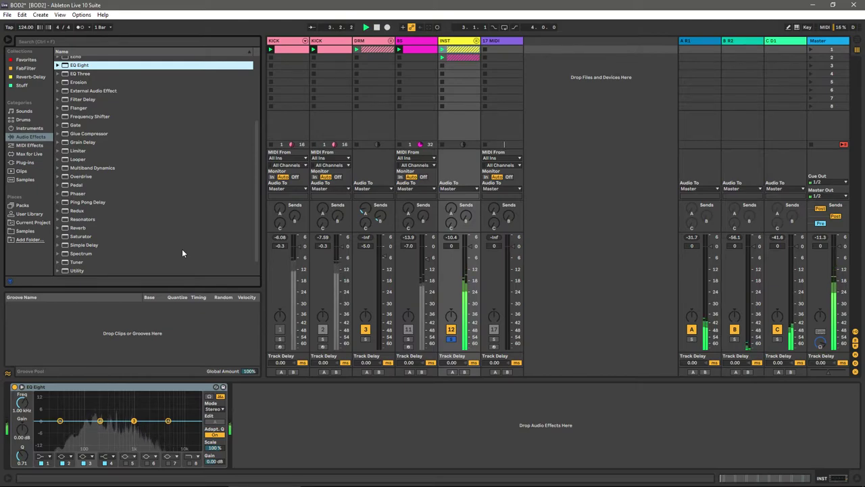
Step: Set a low cut at about 61.2 Hz in INST's EQ Eight, auditioning it with BS and the second KICK soloed alongside
left_click(409, 339)
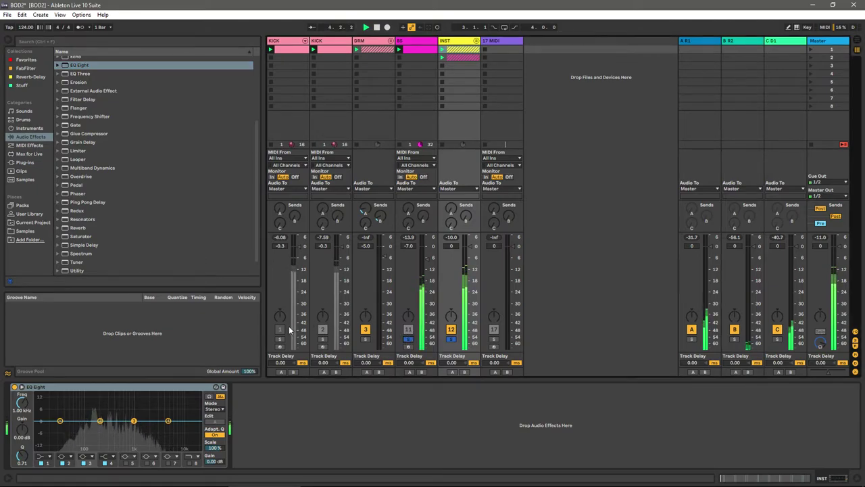
left_click(51, 458)
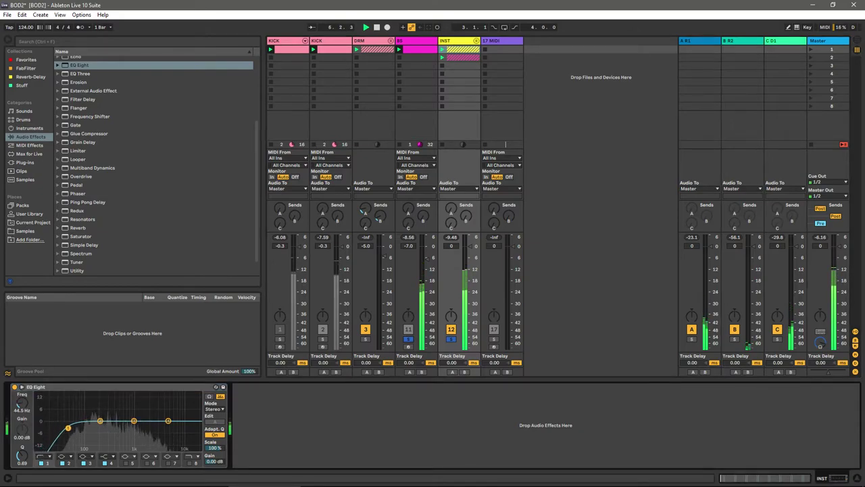
left_click(279, 339)
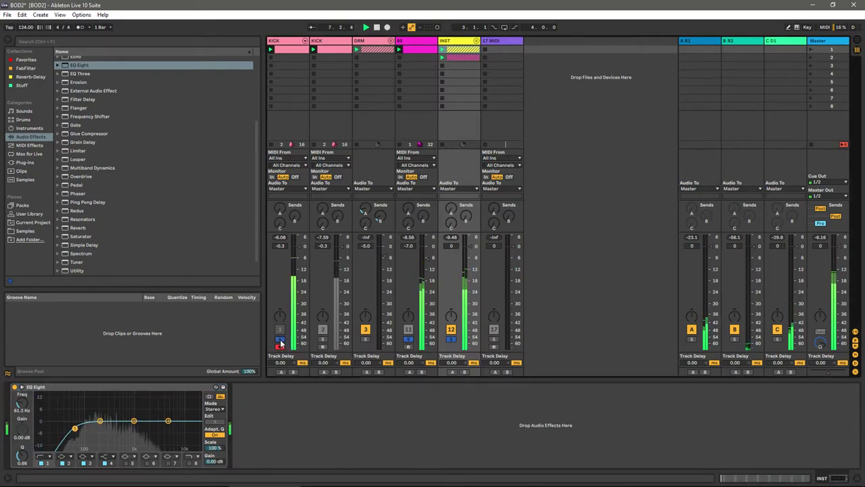
left_click(324, 339)
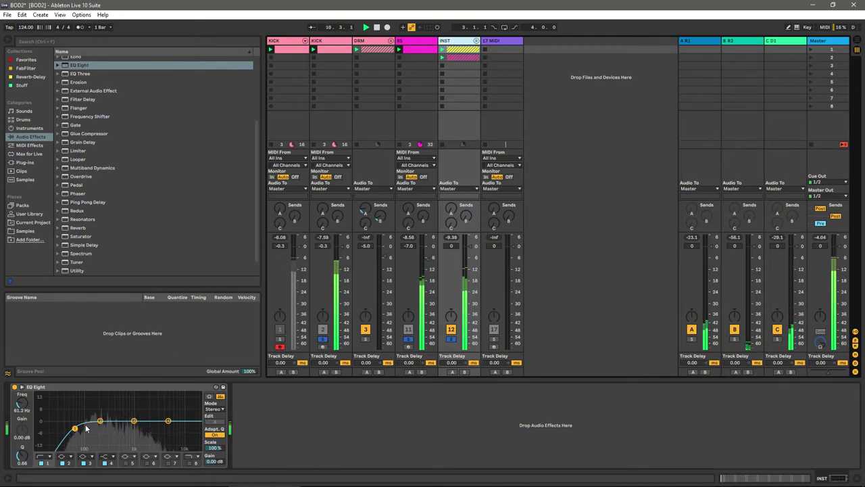
Step: Sweep INST's low cut up to about 114 Hz and back to about 61.2 Hz, and dip band 2 slightly beside it
left_click_drag(88, 429, 90, 429)
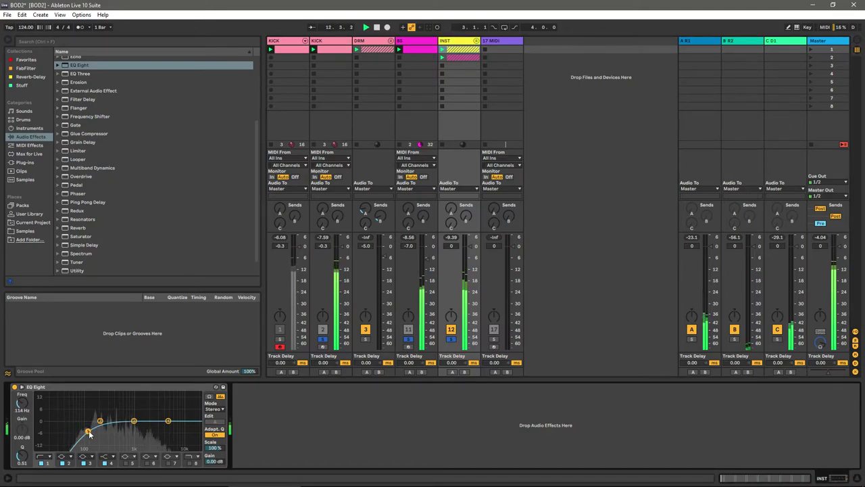
mouse_move(87, 431)
left_mouse_down()
mouse_move(122, 434)
mouse_move(76, 435)
left_mouse_up()
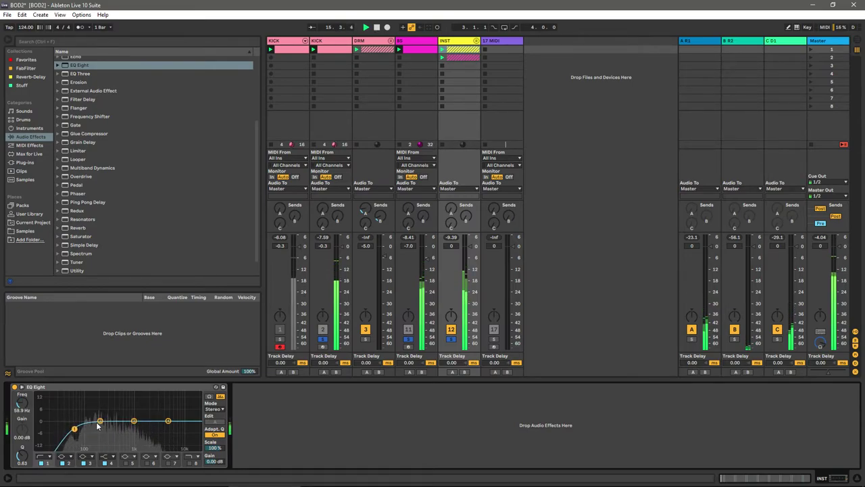
left_click_drag(75, 428, 79, 429)
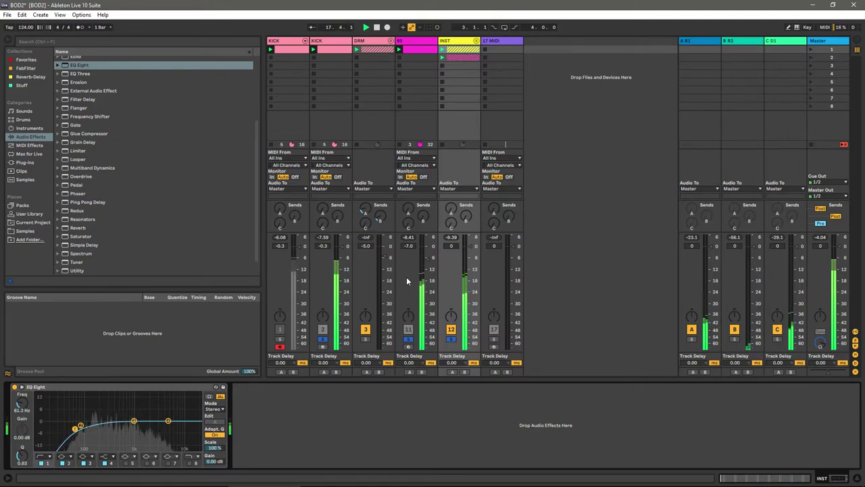
Step: Add a Compressor after the EQ Eight on the INST group
left_click(447, 42)
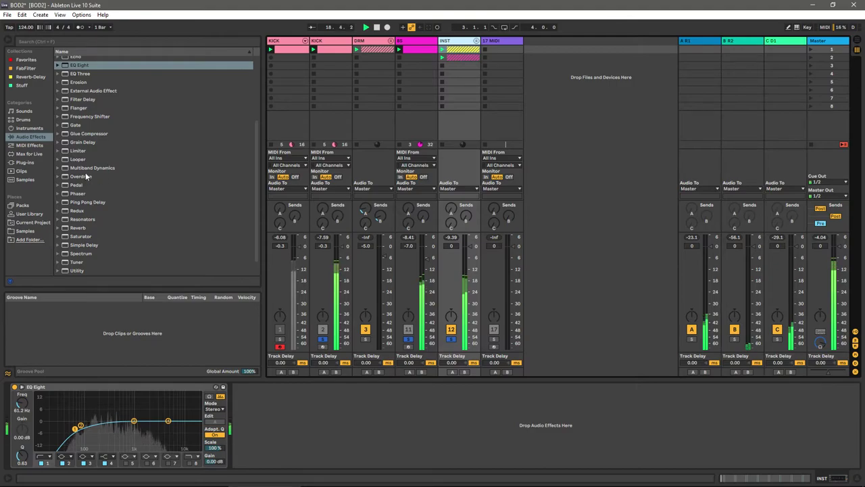
scroll(85, 172, "up", 3)
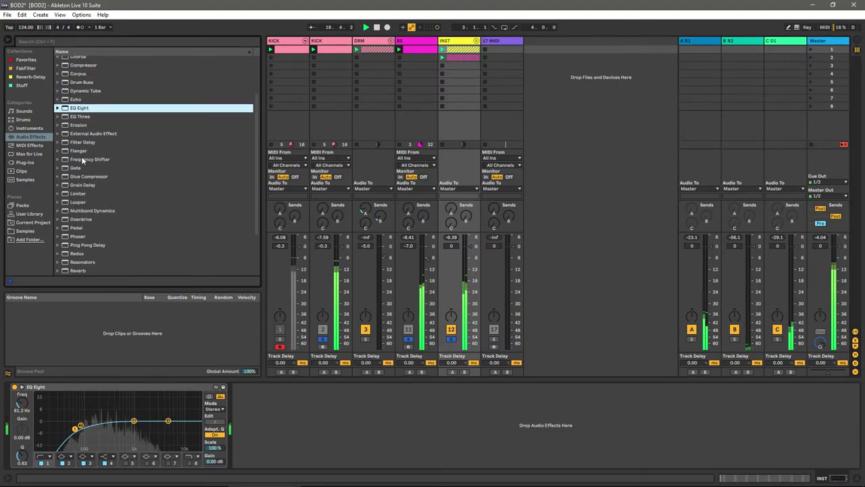
scroll(89, 121, "up", 4)
left_click(86, 117)
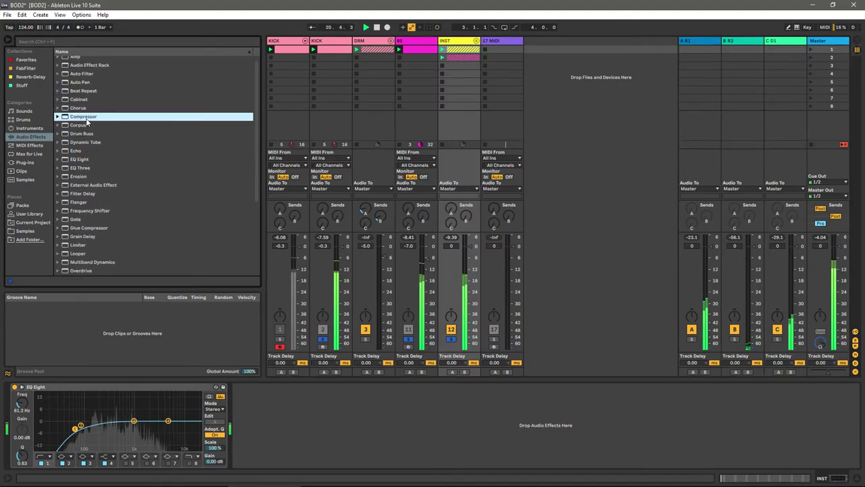
left_click_drag(303, 292, 302, 298)
Step: Sidechain the INST Compressor to the second KICK track, with a ratio of 2.93:1 and a threshold of -18.2 dB
left_click(242, 386)
left_click(250, 409)
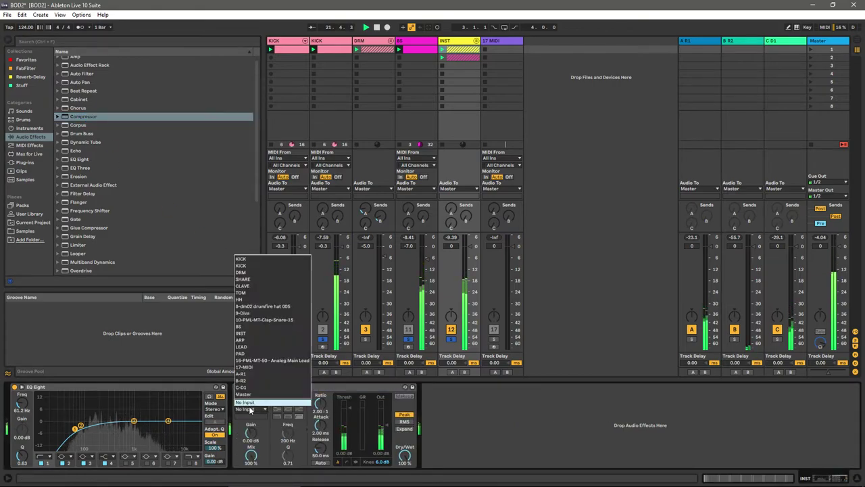
left_click(259, 264)
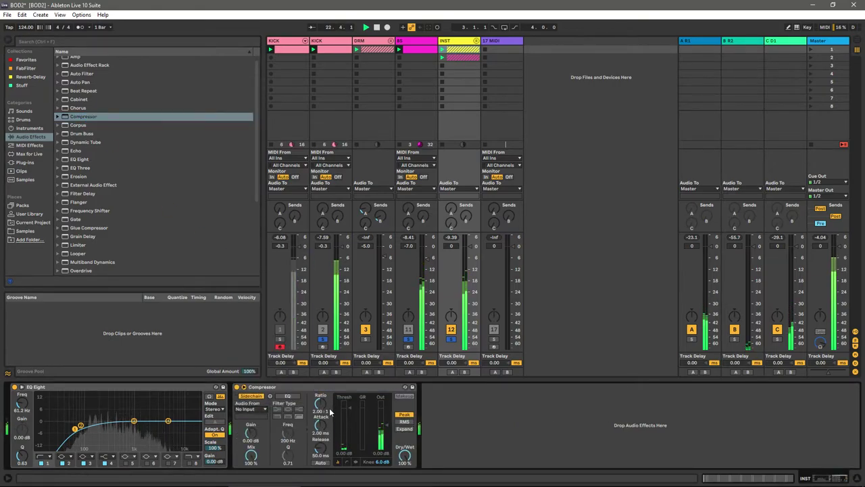
left_click(260, 409)
left_click(259, 264)
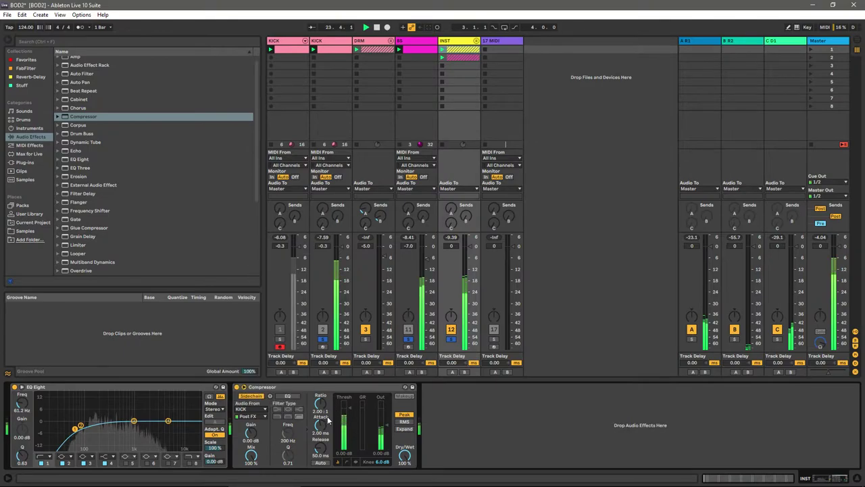
left_click_drag(351, 416, 350, 428)
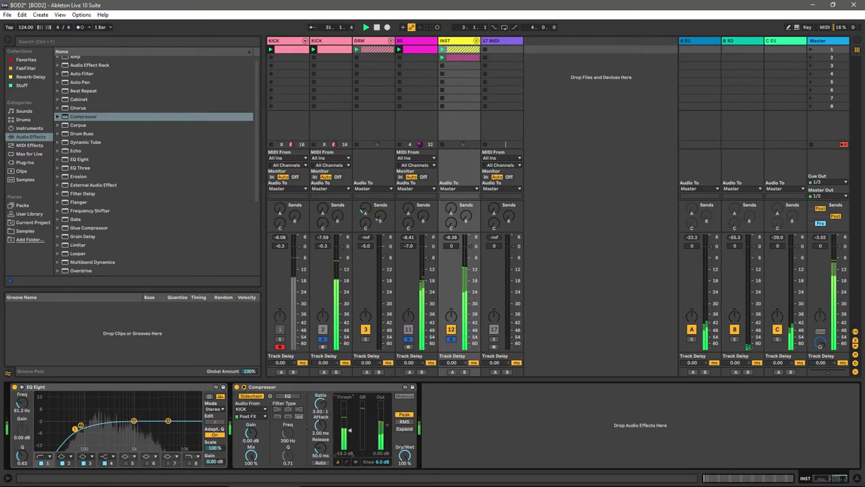
Step: Clear the track solos and deactivate the Utility on the Master track
left_click(451, 340)
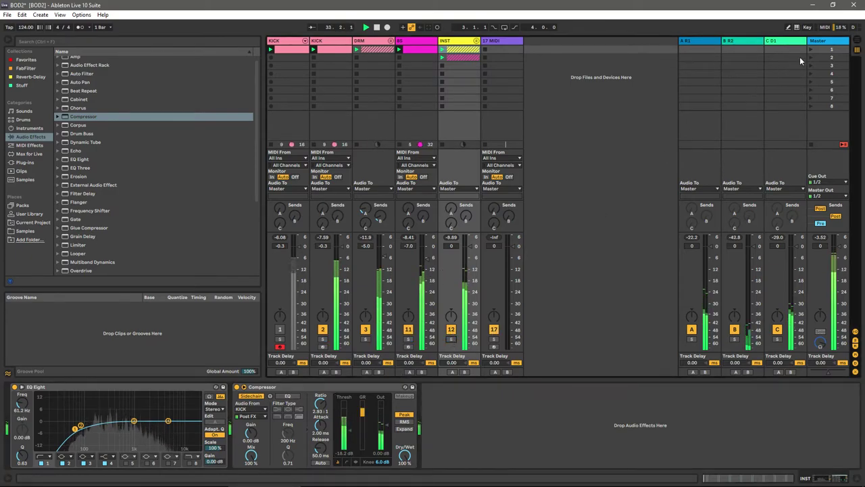
left_click(822, 42)
key("0")
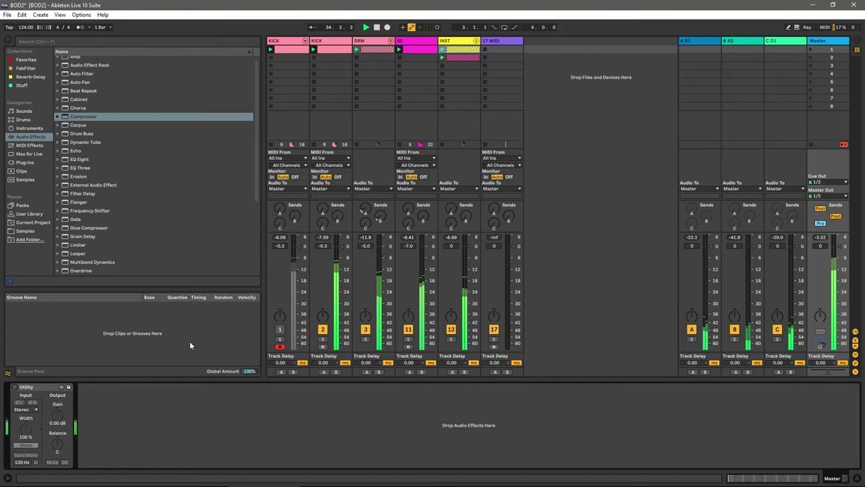
Step: Unfold the INST group, raise the ARP rack's CutOff macro to 47, and check the rest of its device chain
left_click(476, 41)
left_click(505, 44)
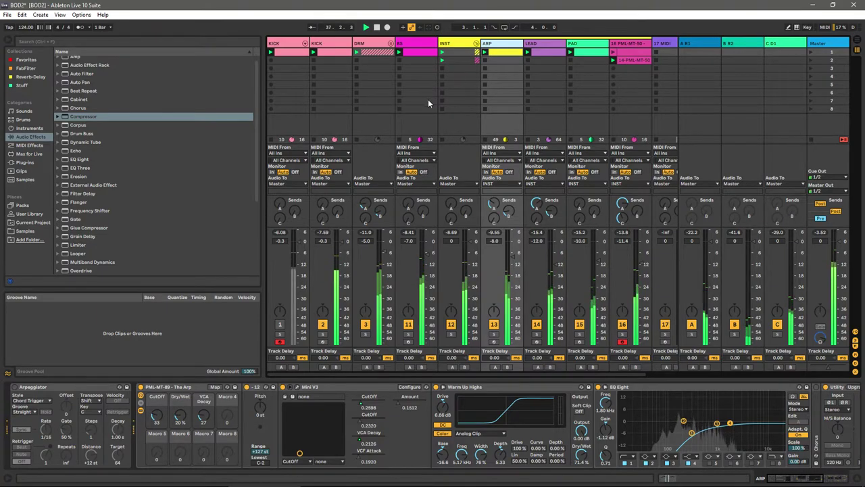
mouse_move(157, 416)
left_mouse_down()
mouse_move(156, 377)
mouse_move(156, 404)
left_mouse_up()
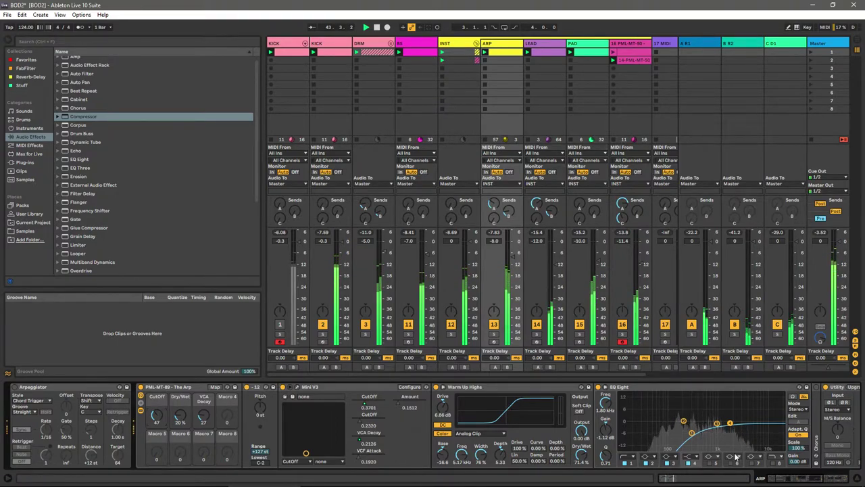
scroll(722, 453, "right", 5)
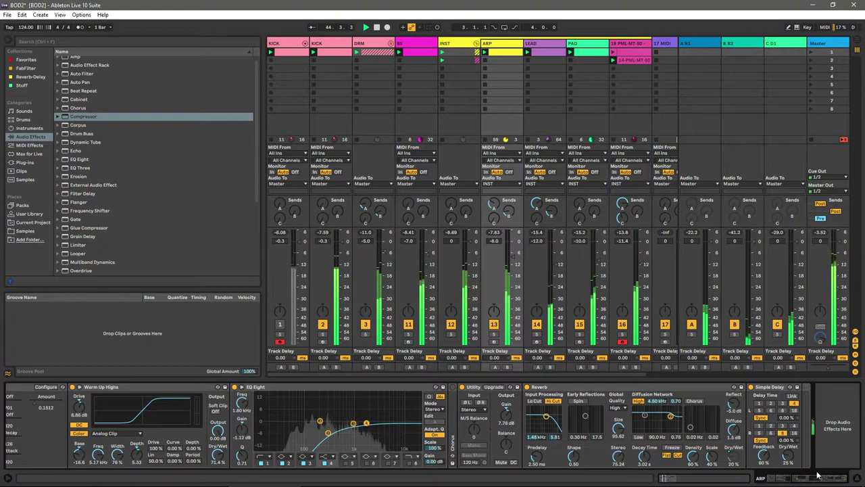
scroll(811, 476, "left", 5)
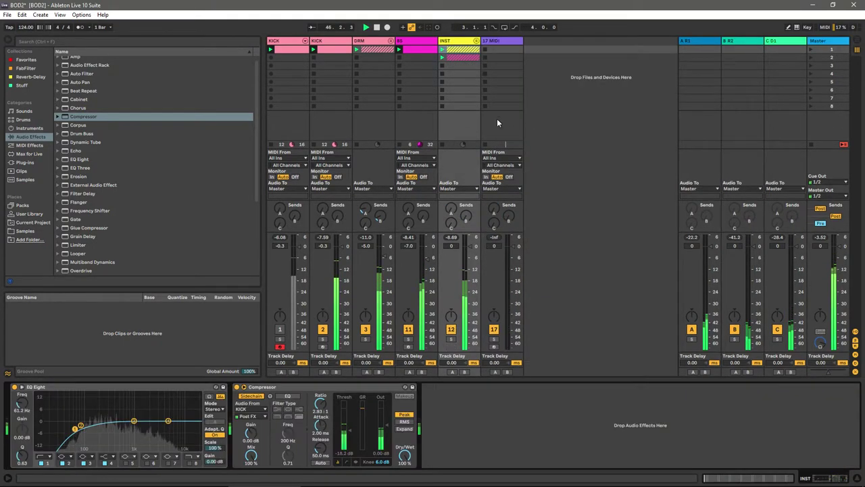
Step: Fold and solo the INST group, and enable the Compressor's sidechain EQ with the high-pass filter type
left_click(477, 43)
left_click(451, 338)
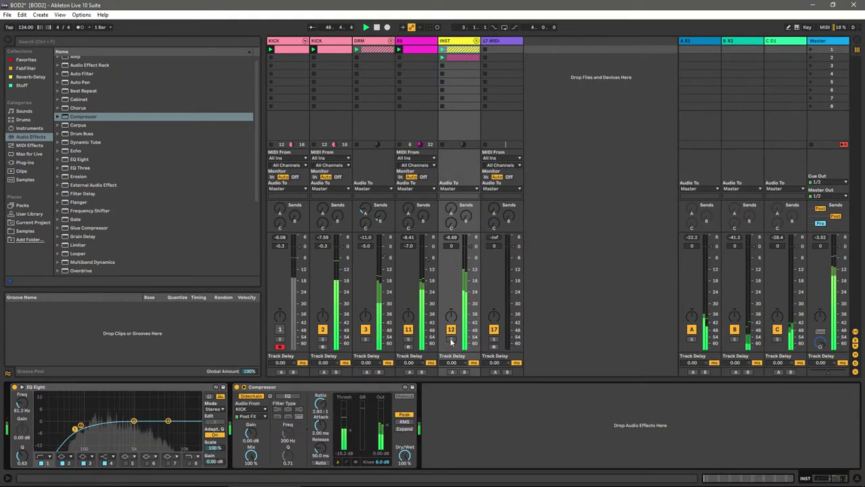
left_click(297, 417)
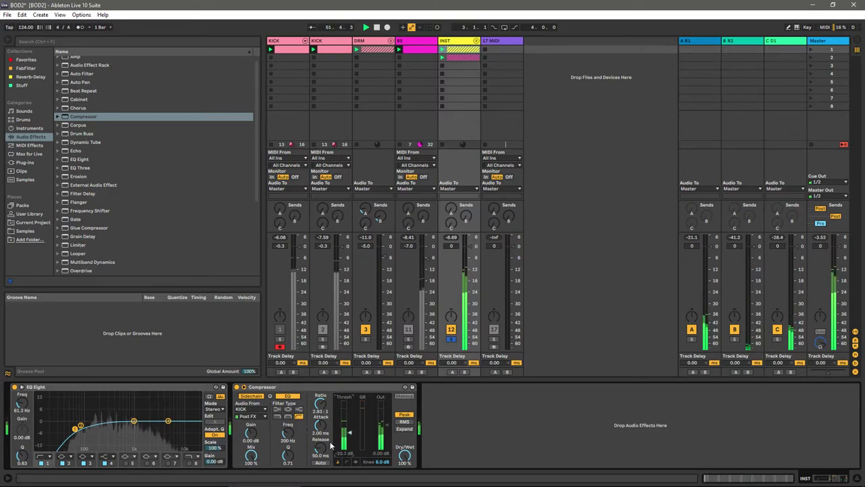
Step: Solo the second KICK track alongside INST and try the Compressor's sidechain EQ frequency at 14.3 kHz and 30 Hz
left_click_drag(289, 433, 290, 394)
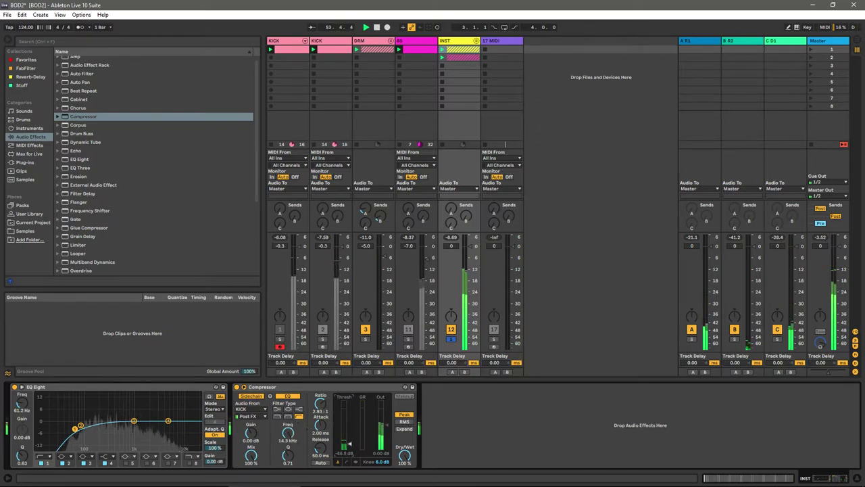
left_click(322, 338)
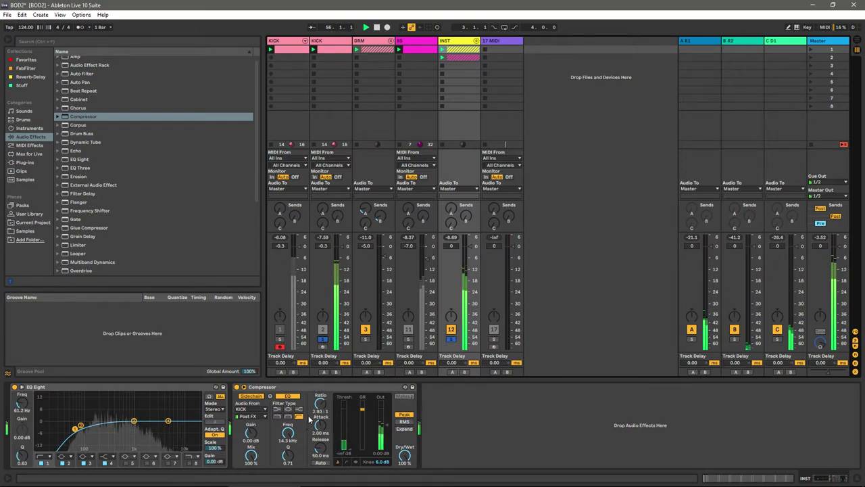
left_click_drag(292, 434, 292, 466)
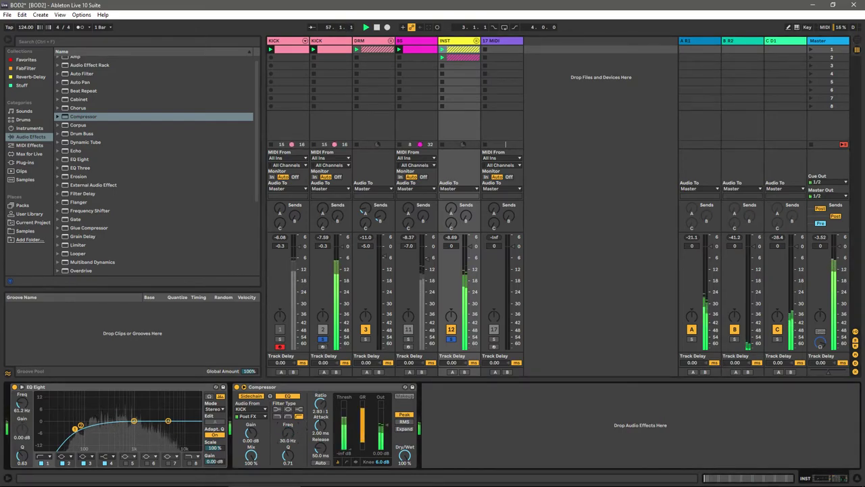
Step: Compare the low-pass and high-pass filter types of the INST Compressor's sidechain EQ at a frequency of 119 Hz
left_click(277, 417)
left_click_drag(282, 421, 282, 415)
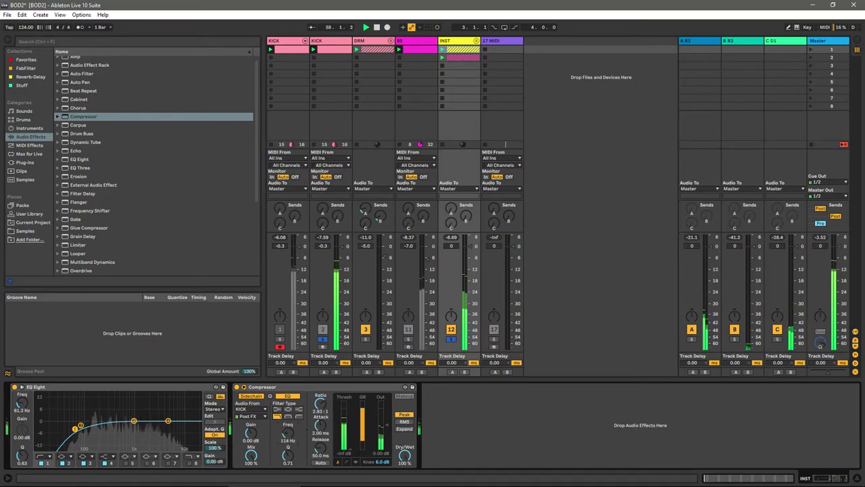
left_click(299, 417)
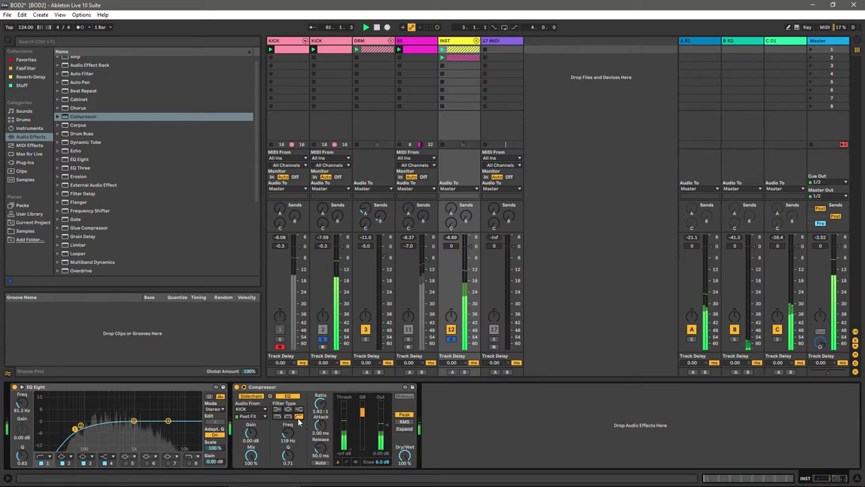
left_click(278, 417)
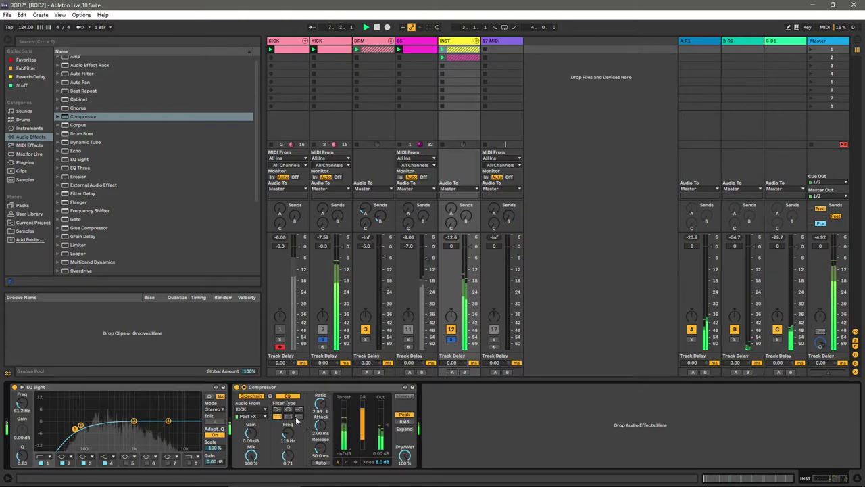
left_click(297, 418)
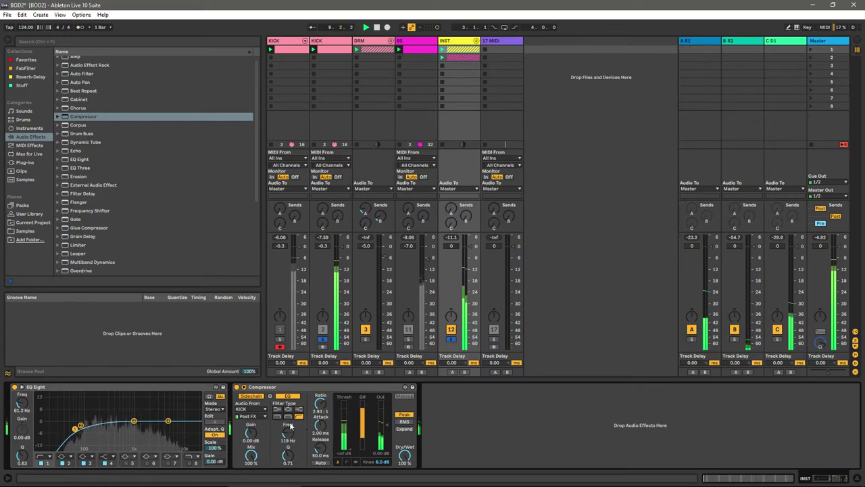
Step: Set the INST Compressor's sidechain EQ to high-pass at 195 Hz and its threshold to -25.5 dB, and clear the solos
left_click(278, 417)
left_click_drag(288, 432, 288, 413)
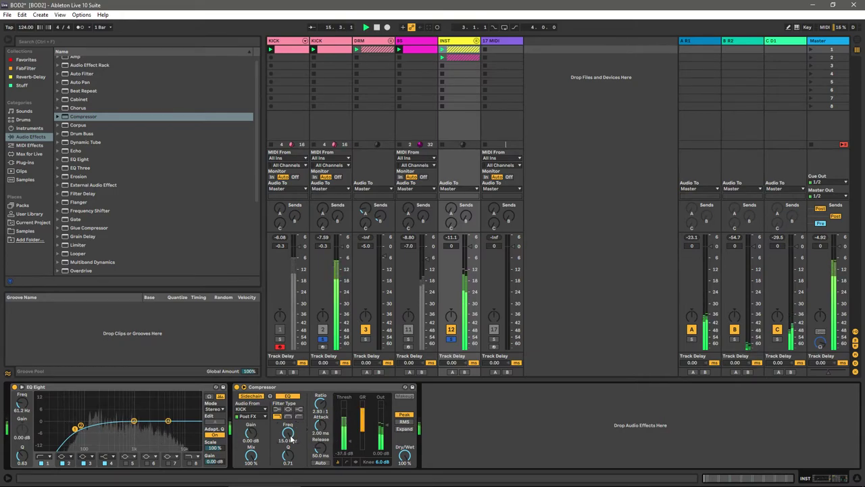
left_click_drag(288, 433, 288, 467)
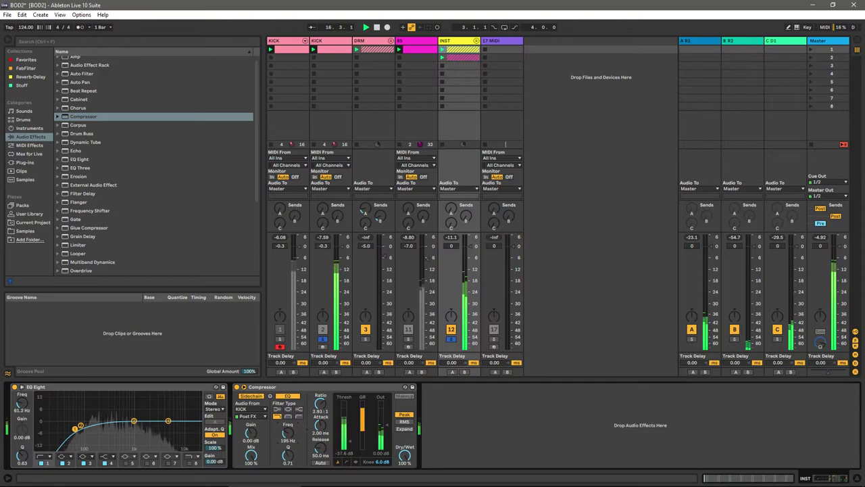
left_click(299, 417)
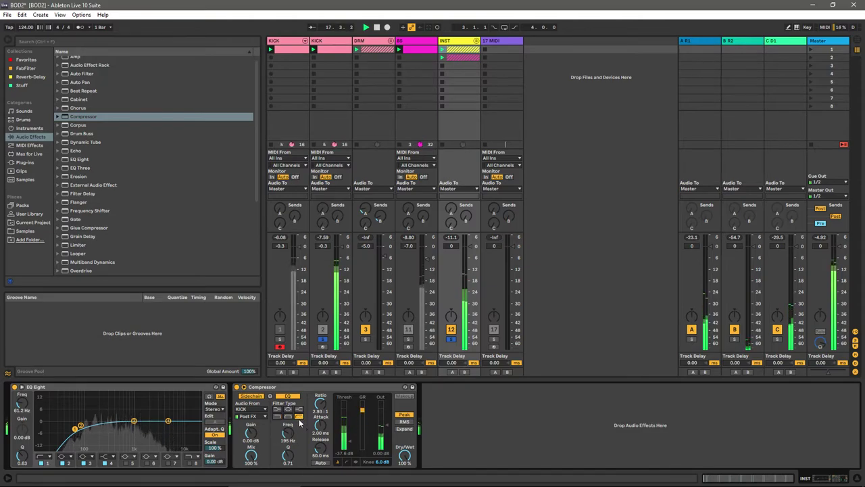
left_click_drag(292, 438, 292, 436)
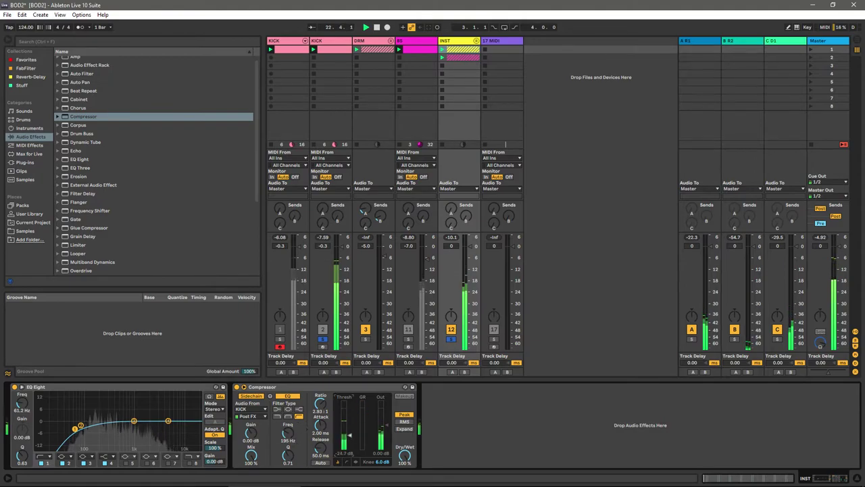
left_click(451, 338)
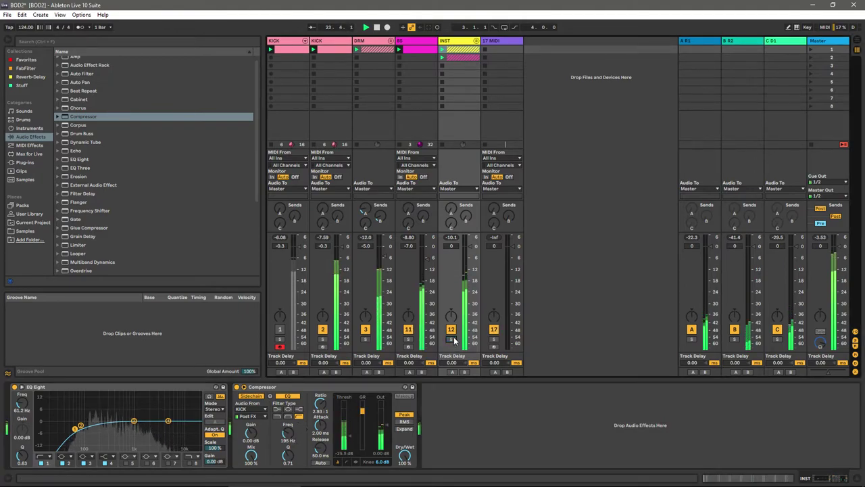
Step: Inspect the device chains of the ARP track and the DRM group, and save the Set
left_click(477, 40)
left_click(494, 52)
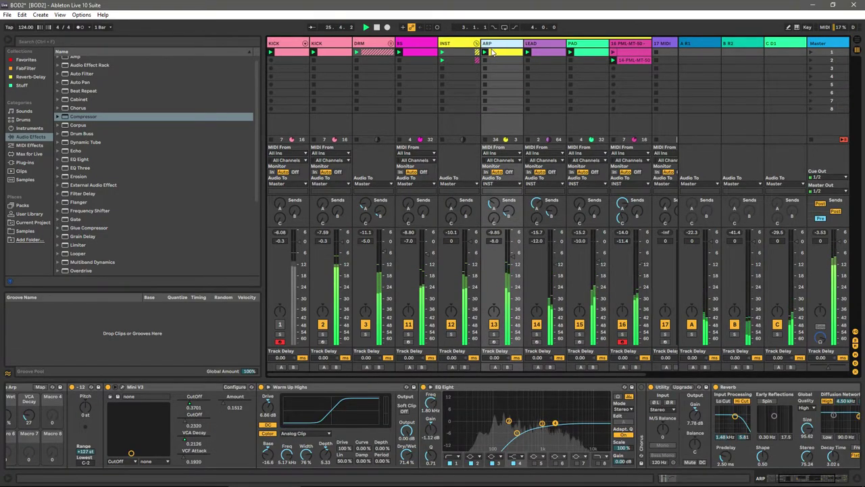
left_click(477, 43)
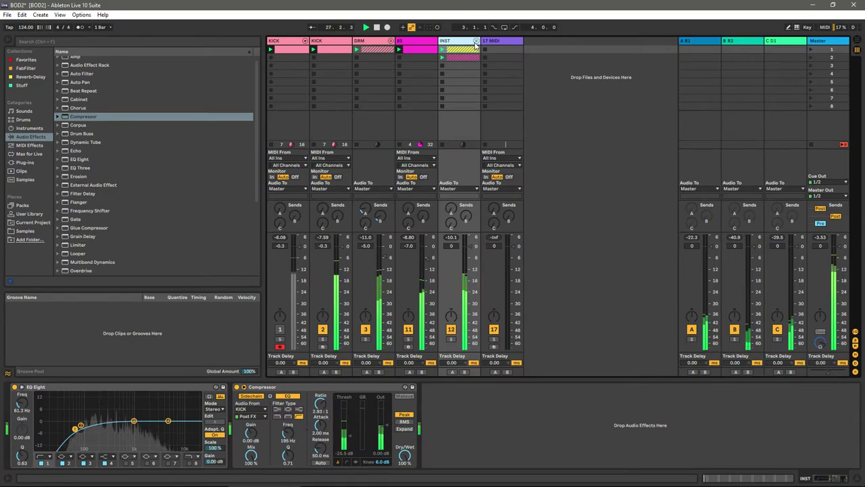
left_click(390, 41)
left_click(391, 43)
left_click(375, 42)
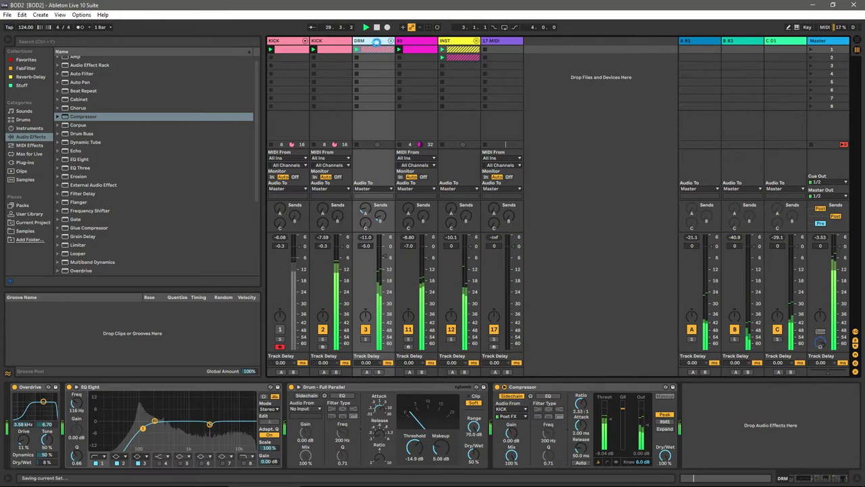
left_click(414, 41)
left_click(335, 42)
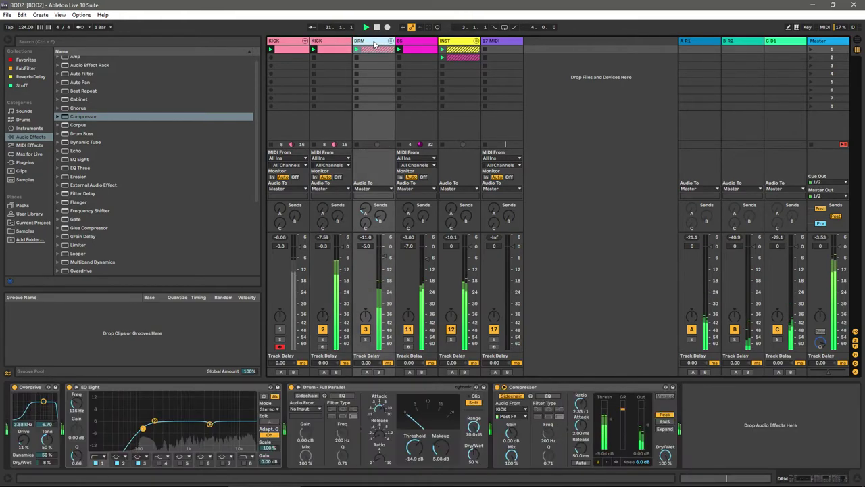
Step: Unfold the INST group and lower the ARP rack's CutOff macro to 40
left_click(468, 42)
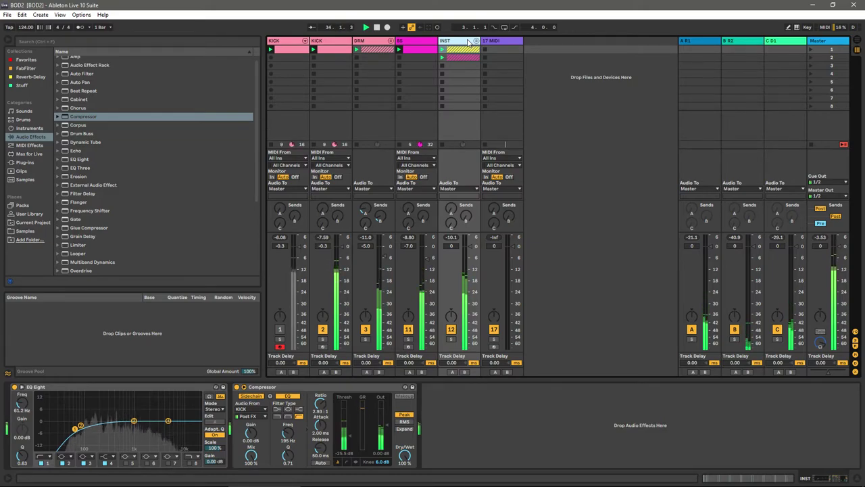
left_click(476, 41)
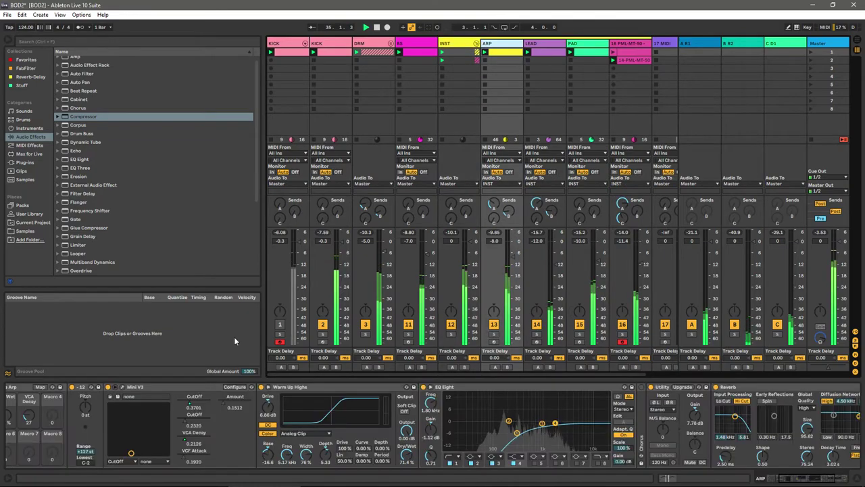
scroll(663, 467, "left", 5)
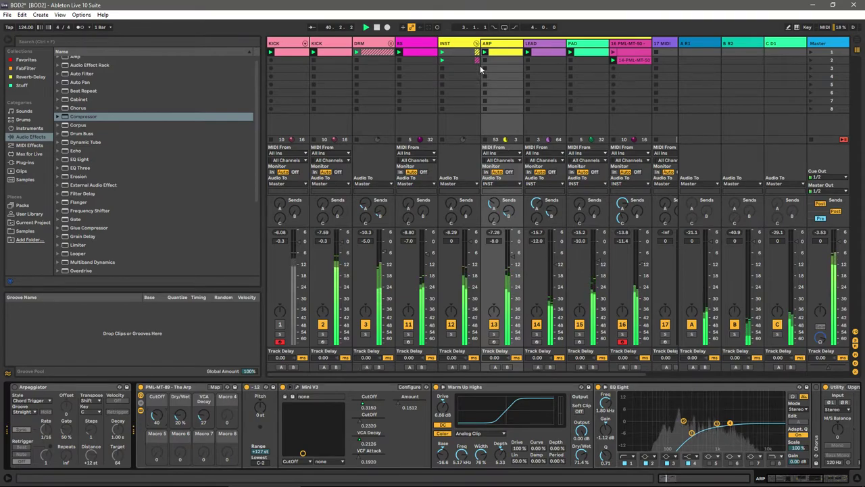
Step: Fold and solo the INST group, and add a Glue Compressor after its Compressor
left_click(451, 338)
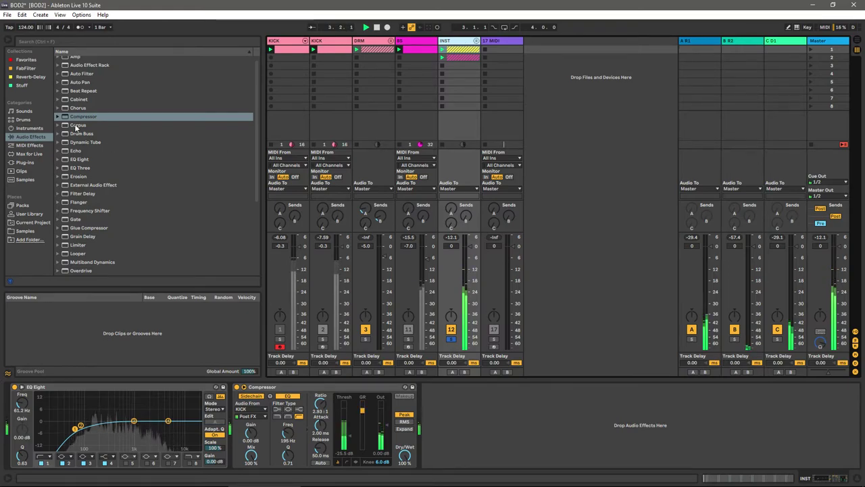
scroll(93, 203, "down", 1)
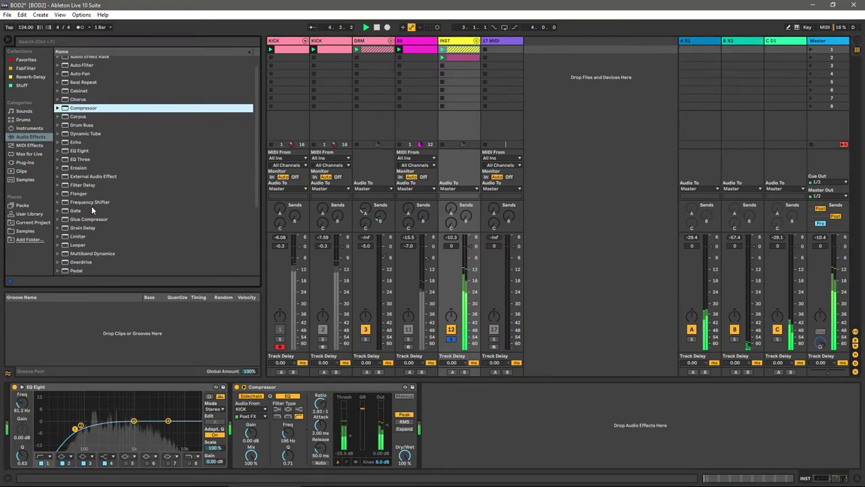
left_click(90, 219)
left_click_drag(424, 272, 427, 272)
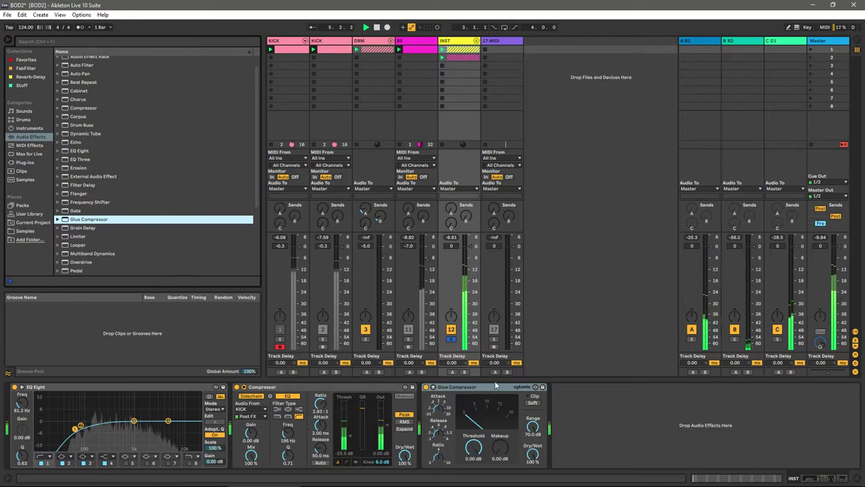
Step: Set the Glue Compressor to a -21.9 dB threshold, 3.33 dB makeup and 50% dry/wet, and clear the INST solo
left_click_drag(474, 446, 474, 450)
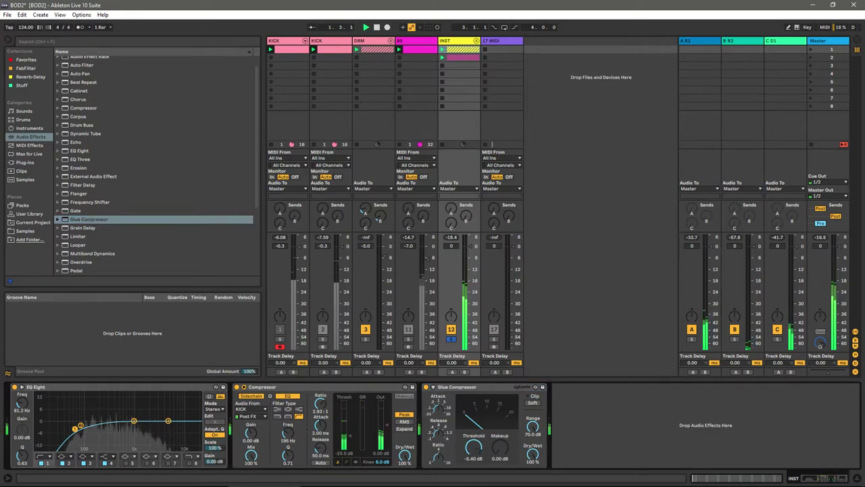
left_click_drag(478, 450, 478, 452)
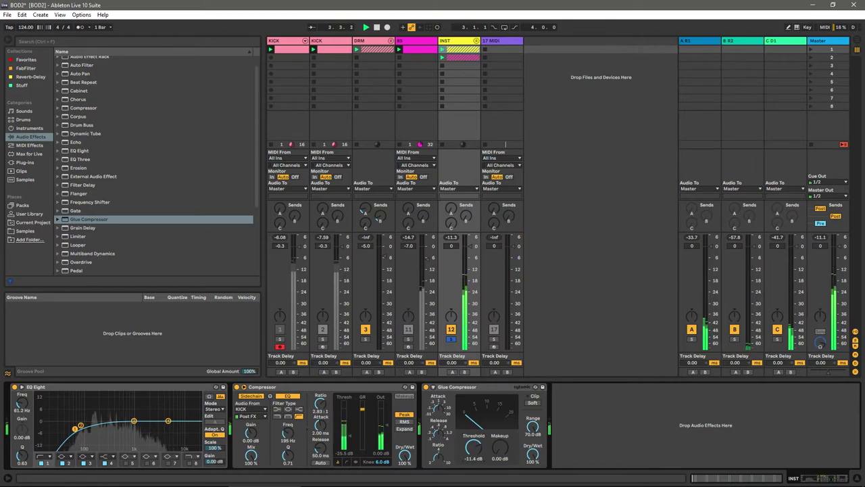
left_click_drag(474, 446, 474, 449)
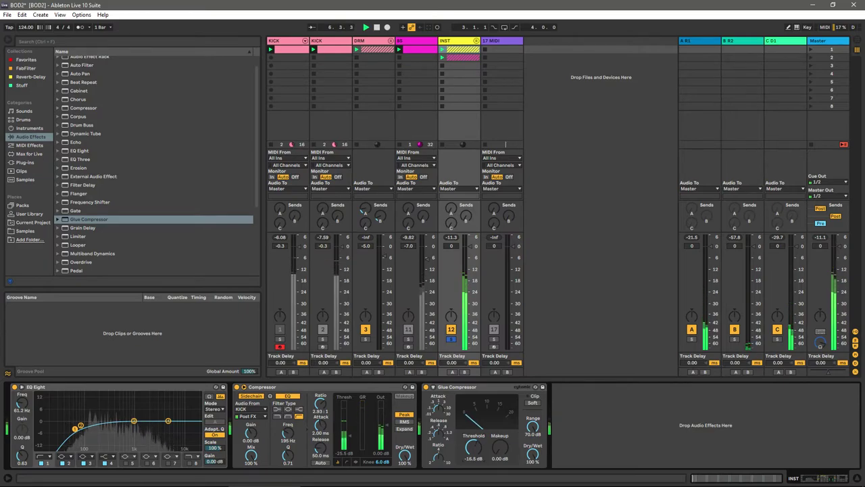
left_click_drag(474, 448, 500, 443)
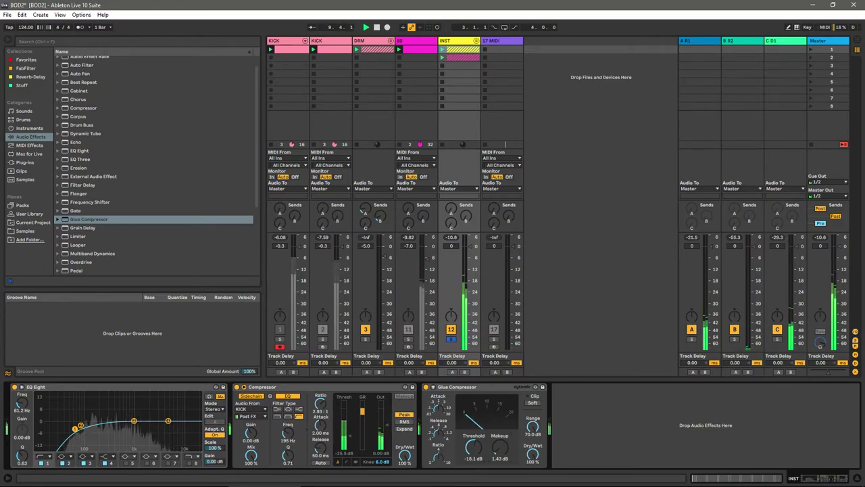
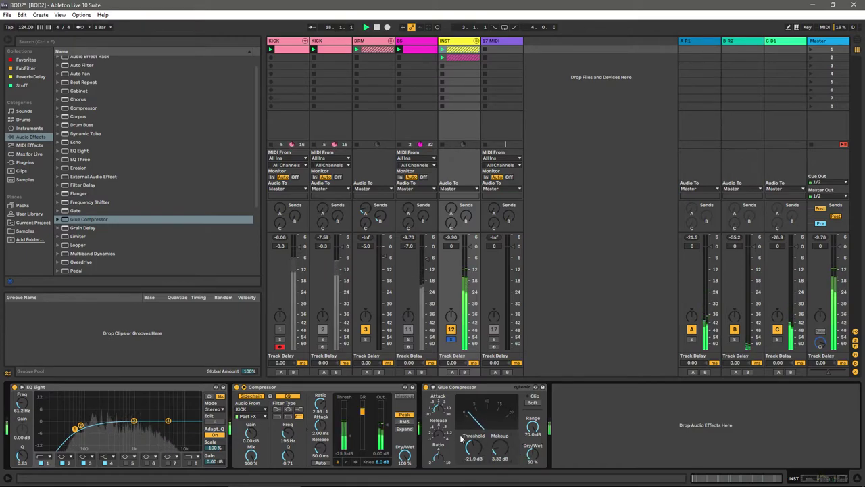
left_click(452, 338)
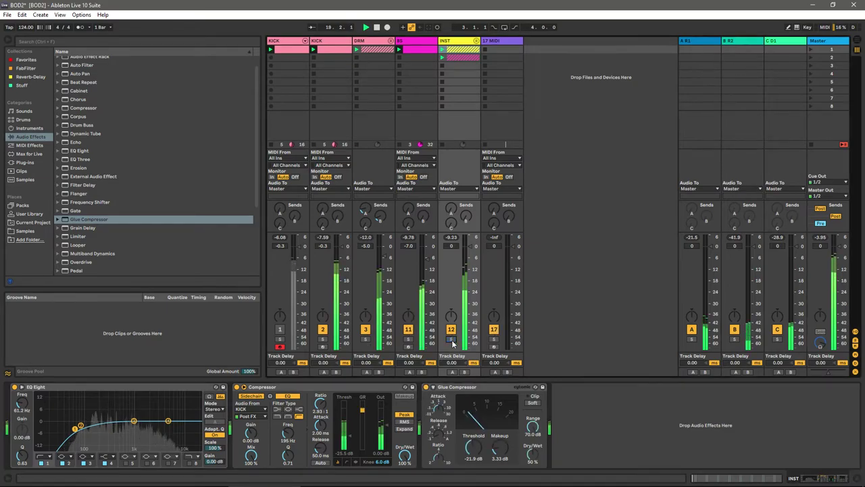
Step: Unfold the INST group and adjust the ARP track's Mini V3 CutOff to 0.3071
left_click(477, 41)
left_click(497, 42)
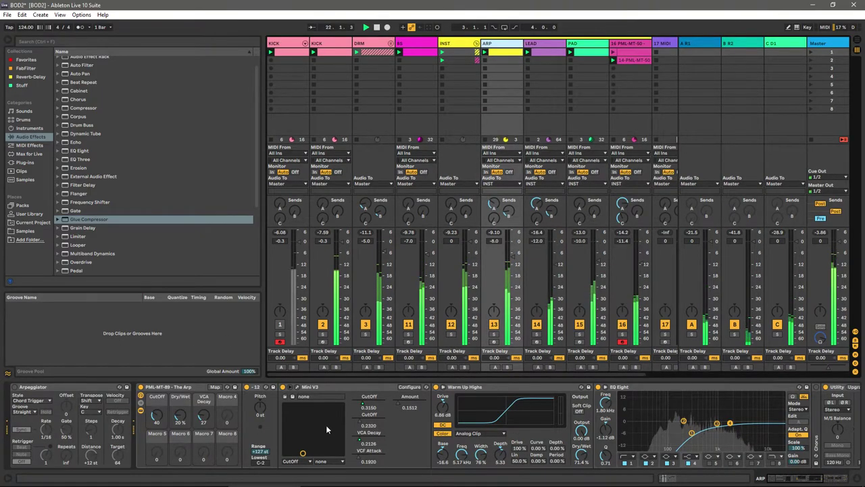
mouse_move(302, 453)
left_mouse_down()
mouse_move(325, 453)
mouse_move(303, 453)
left_mouse_up()
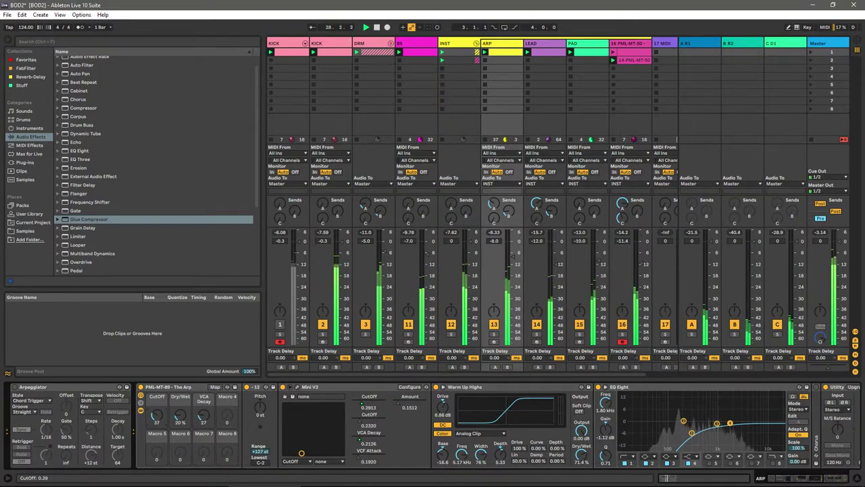
left_click_drag(305, 453, 321, 453)
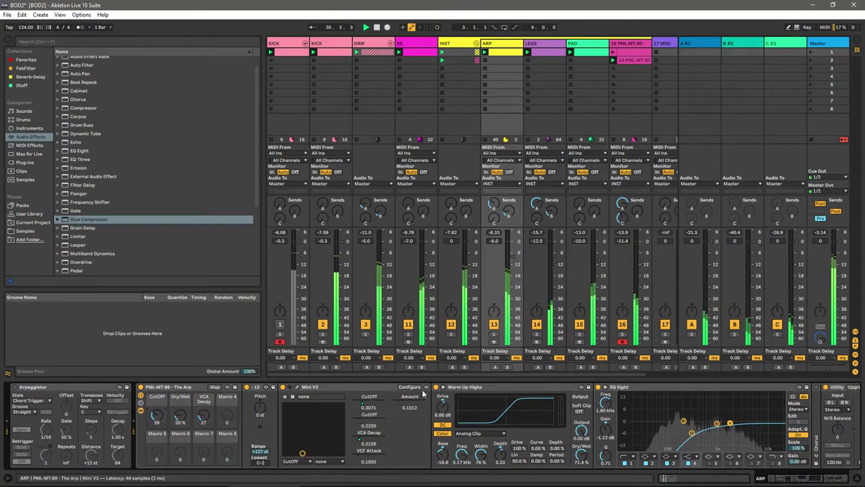
Step: Raise the PAD track's Mini V3 CutOff to 0.3228
left_click(585, 60)
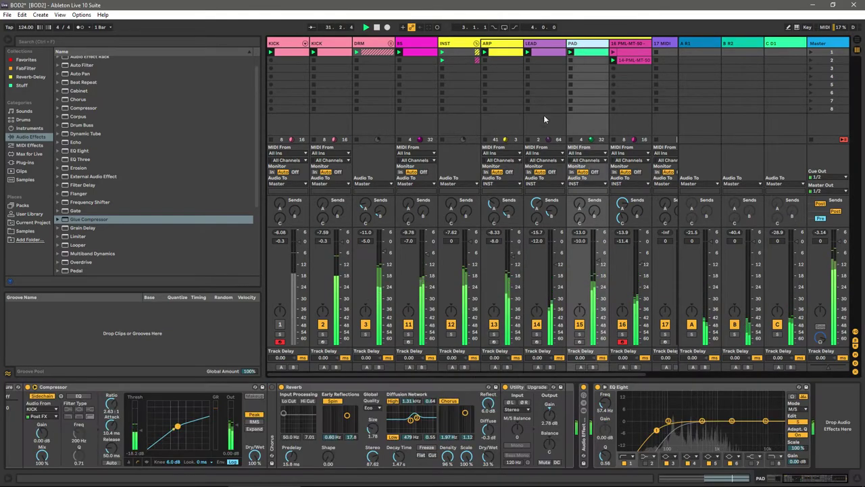
scroll(820, 451, "up", 3)
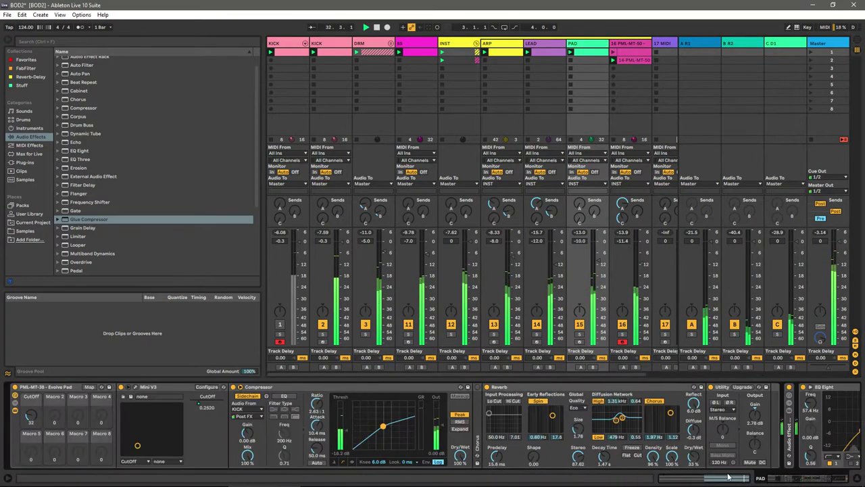
left_click_drag(163, 446, 142, 445)
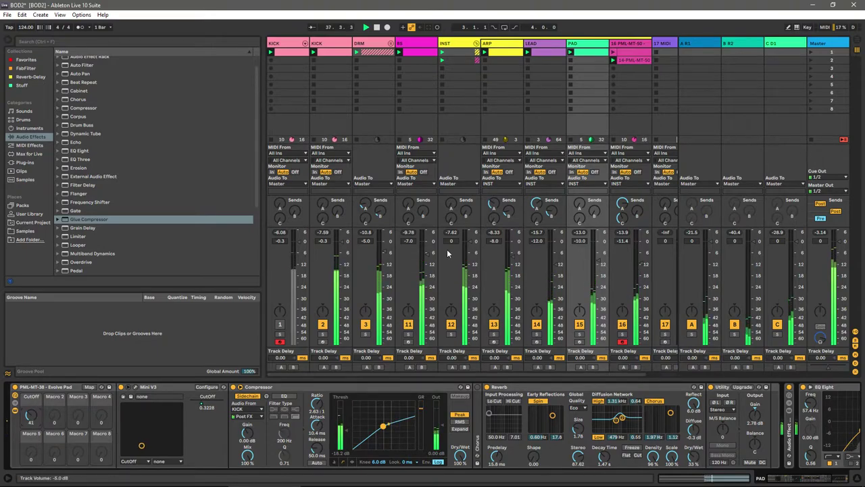
Step: Fold the INST group and move the BS track in front of the DRM group, beside the KICK track
left_click(463, 43)
left_click(414, 42)
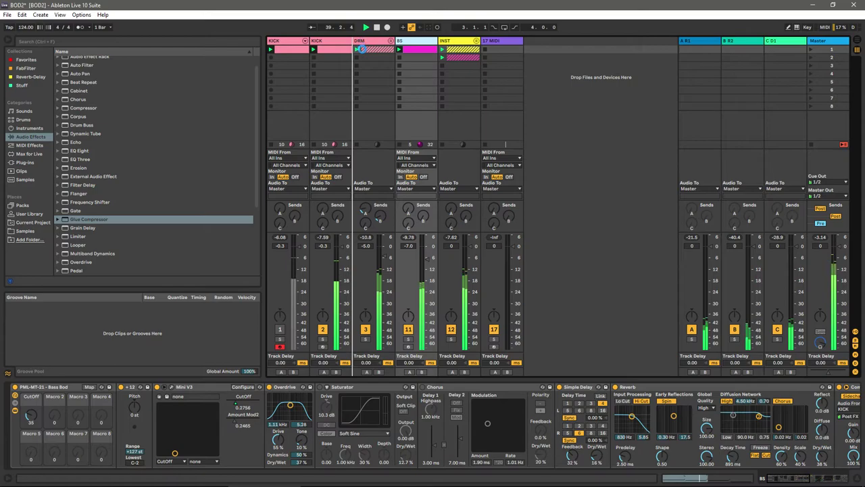
left_click_drag(362, 48, 359, 45)
Step: Group the KICK and BS tracks and name the group LW
left_click(330, 43)
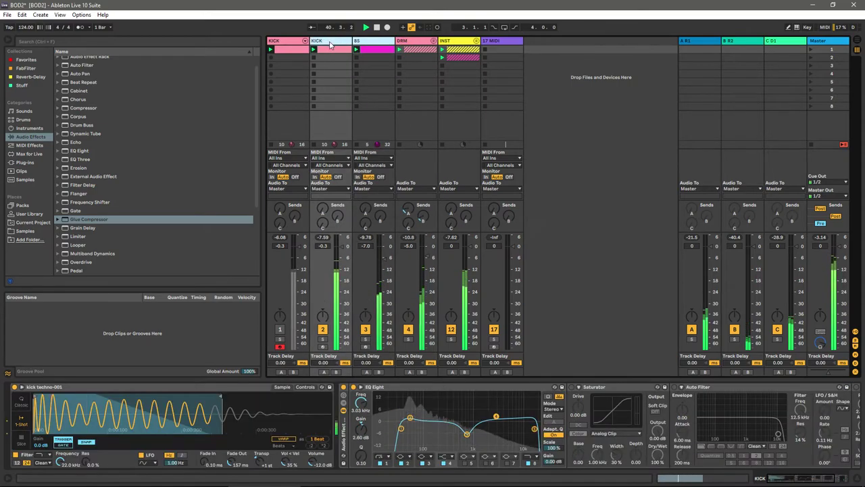
key("ctrl+g")
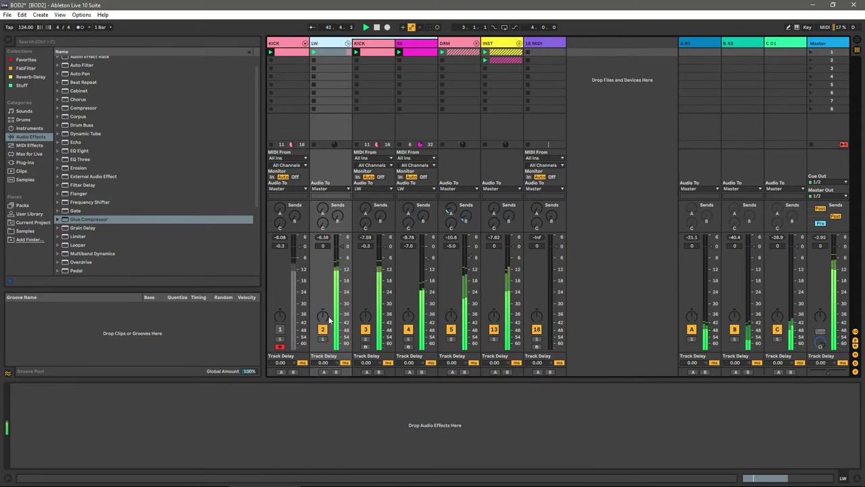
type("W")
key("Return")
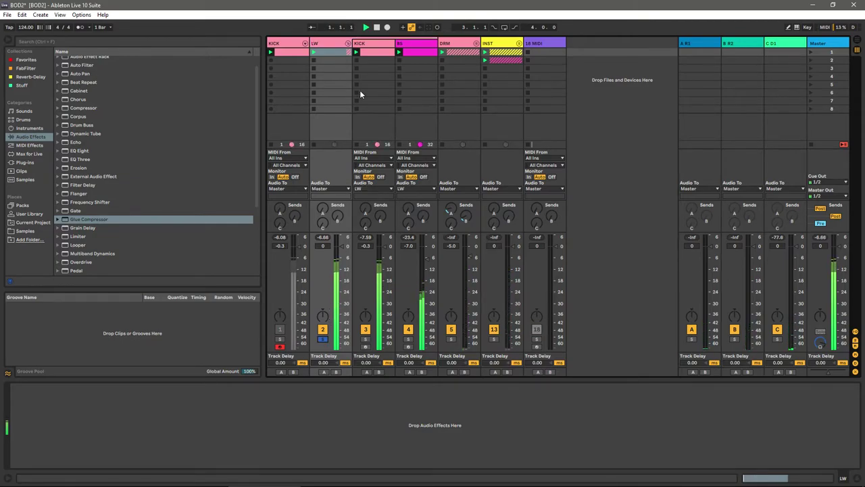
Step: Solo the BS track inside the LW group and inspect the notes in its MIDI clip
left_click(409, 46)
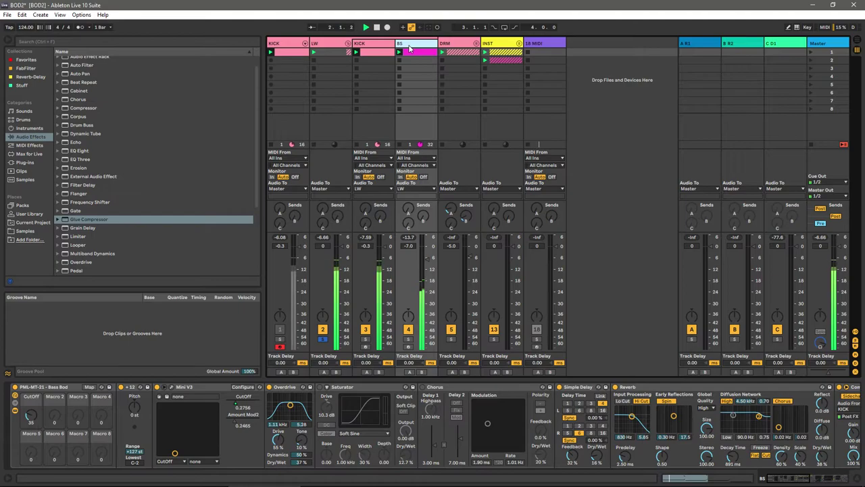
left_click(409, 338)
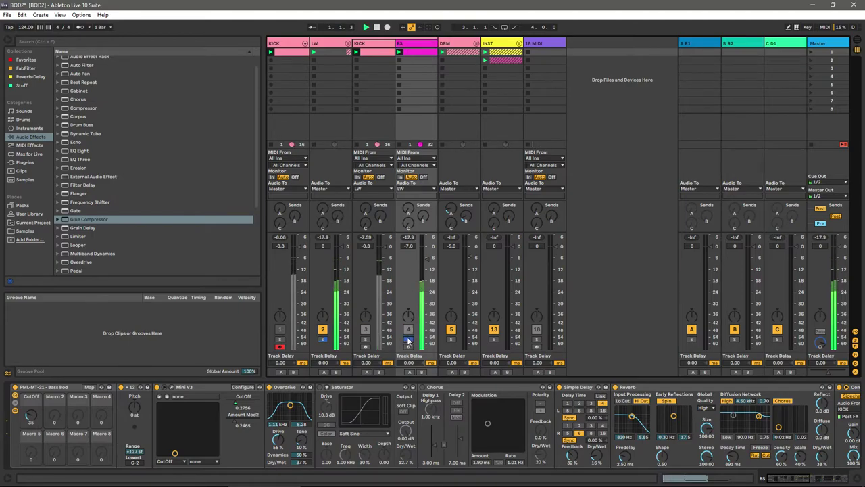
double_click(414, 52)
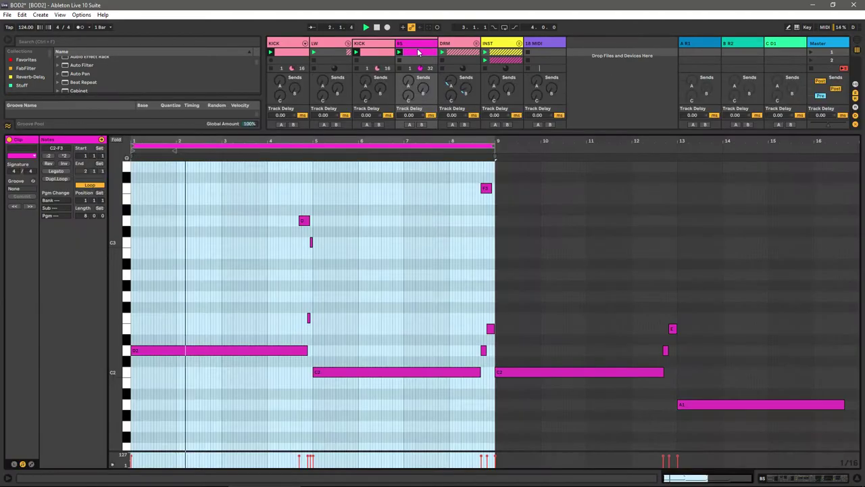
left_click(406, 43)
key("Left")
key("Right")
Step: Set the sidechain source of the BS track's Compressor to the KICK track inside the LW group
scroll(780, 457, "right", 6)
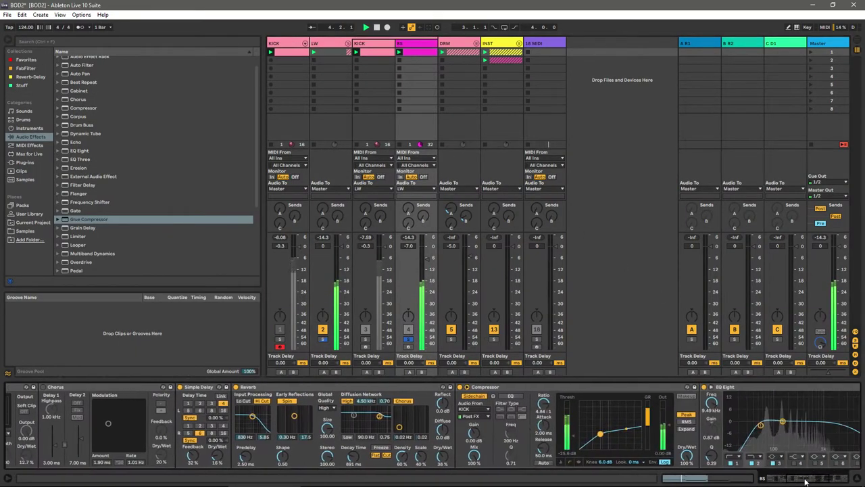
left_click(446, 407)
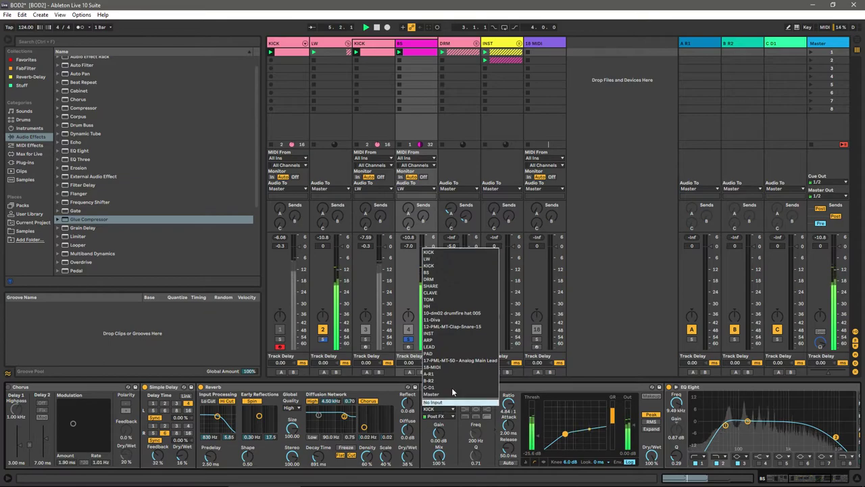
left_click(438, 267)
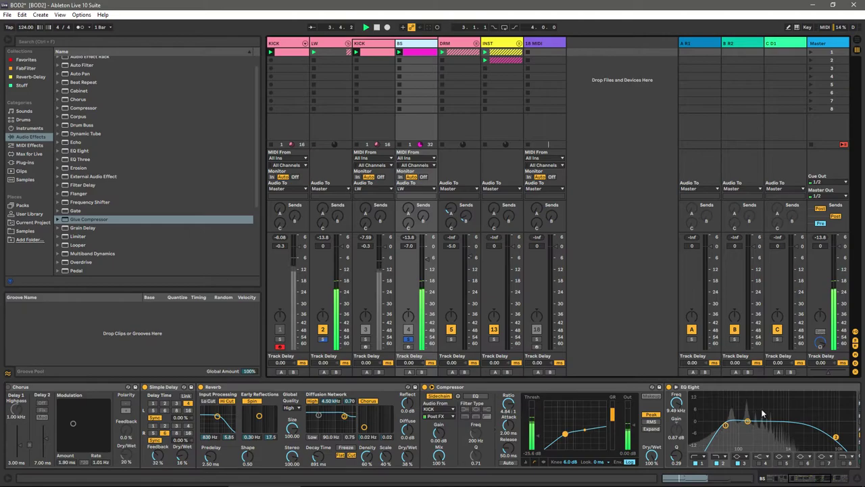
Step: Lower the BS track's Mini V3 CutOff to 0.1575
left_click(818, 479)
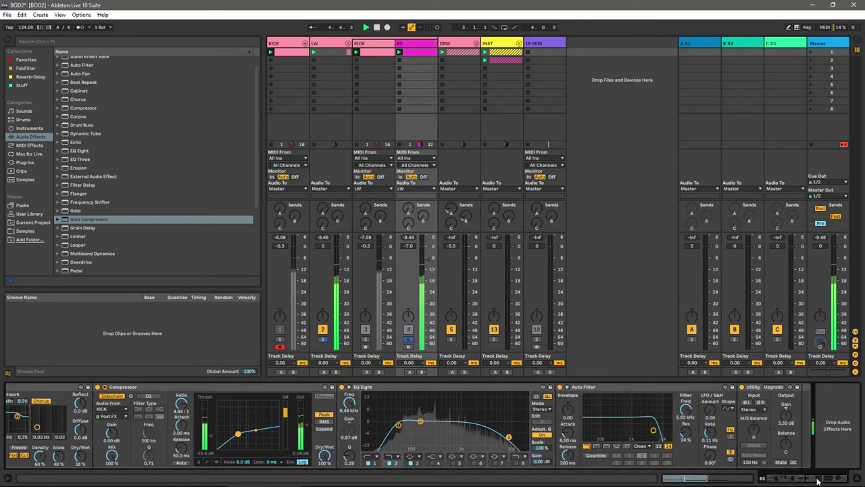
left_click(685, 478)
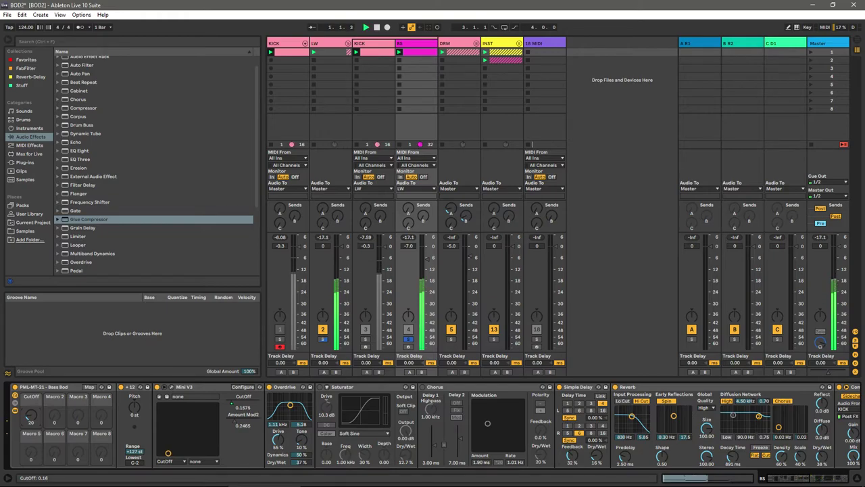
left_click_drag(30, 416, 30, 382)
left_click_drag(30, 414, 31, 446)
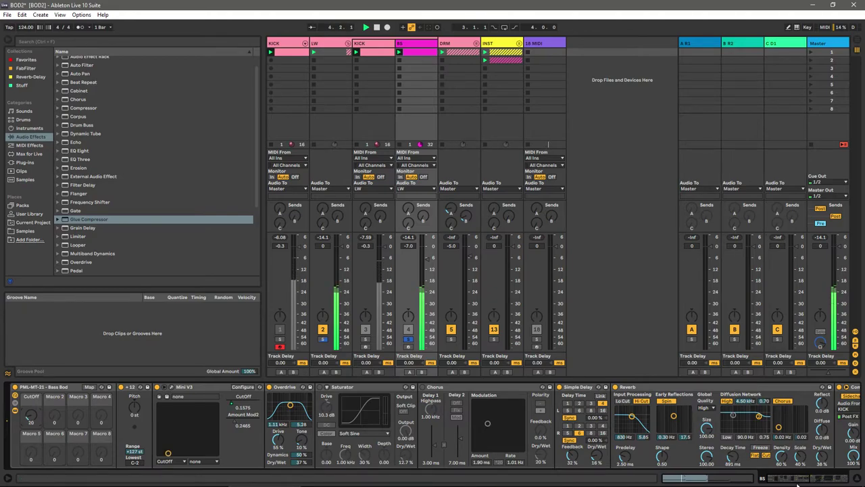
Step: Raise the BS track's Mini V3 CutOff to 0.2835 and clear the track's solo
scroll(797, 484, "right", 10)
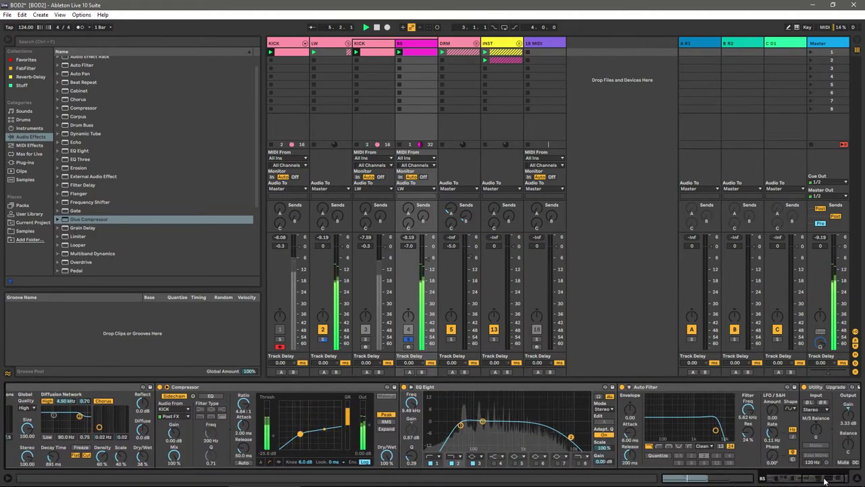
scroll(826, 481, "right", 3)
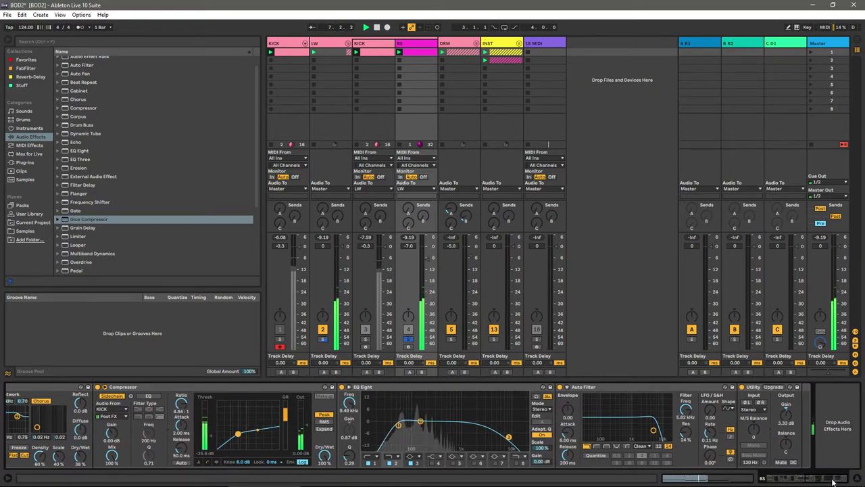
scroll(832, 481, "left", 9)
scroll(819, 482, "left", 2)
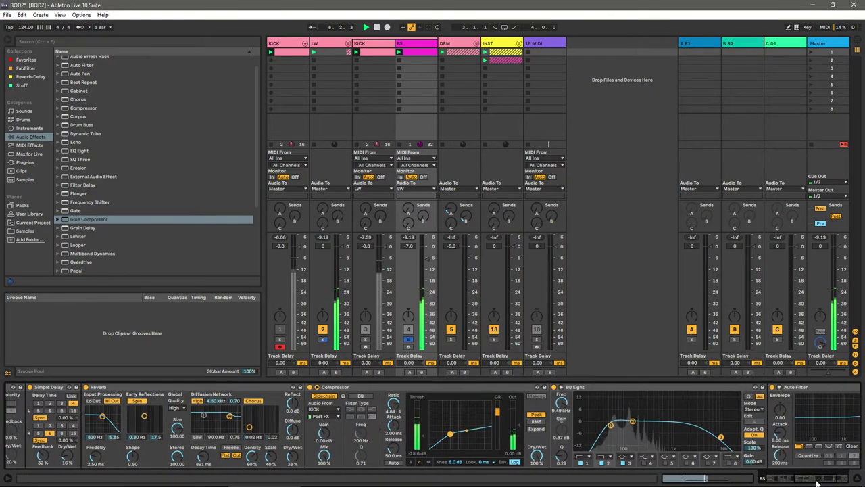
scroll(818, 481, "left", 20)
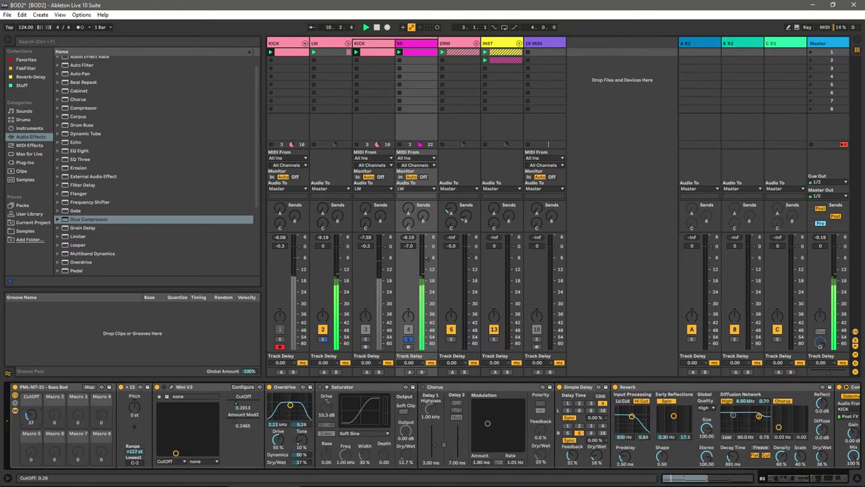
key("F3")
key("F4")
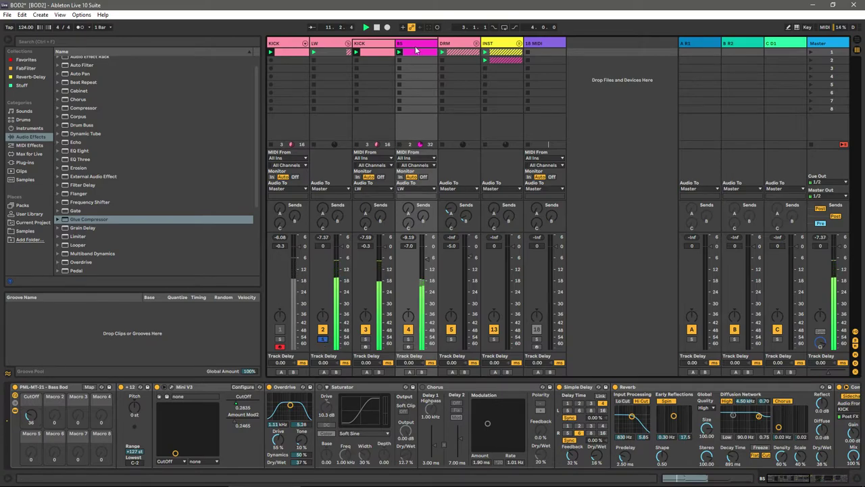
Step: Add a Glue Compressor to the LW group with a -11.1 dB threshold and 1.90 dB makeup, and clear the group's solo
key("Delete")
key("Delete")
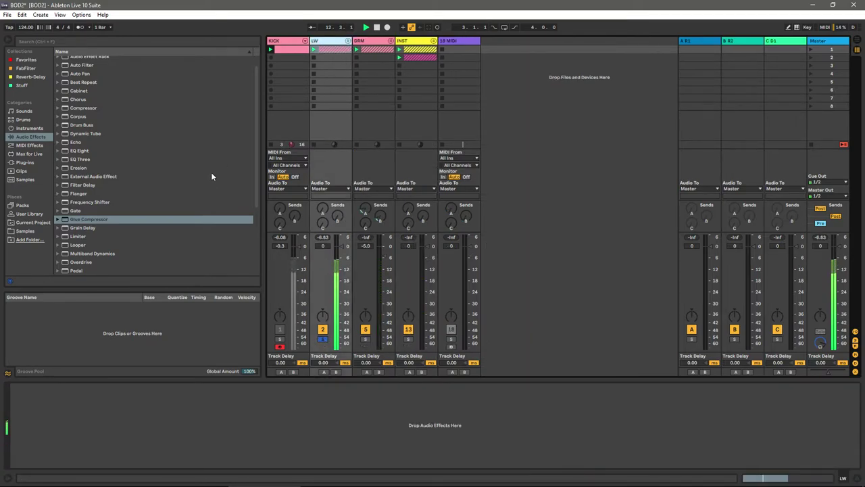
double_click(103, 221)
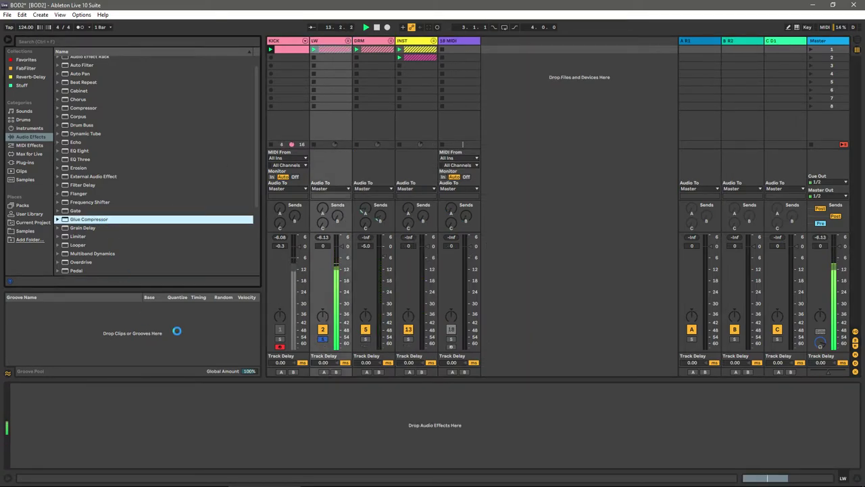
left_click_drag(73, 447, 73, 466)
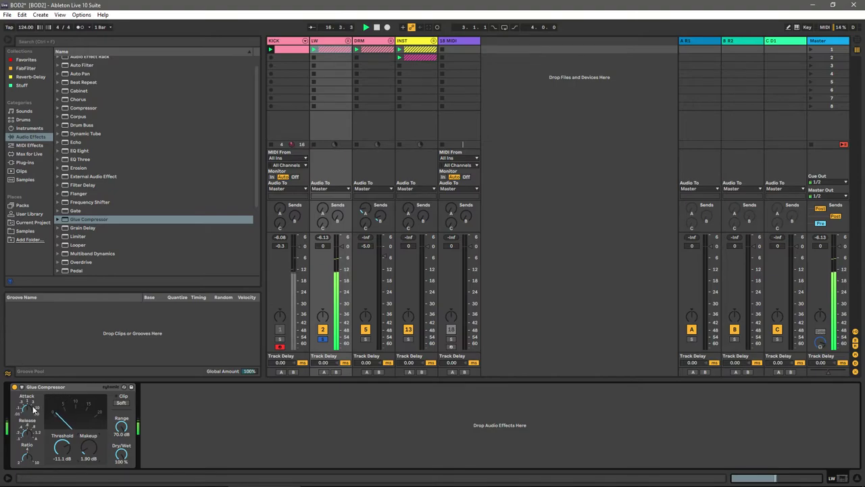
left_click(322, 339)
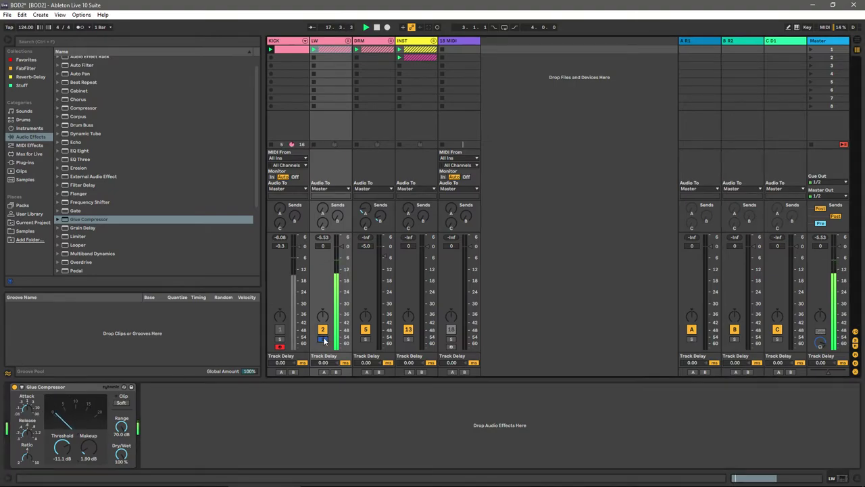
Step: Unfold the INST group and set the ARP track's Mini V3 CutOff to 0.2913
left_click(388, 50)
left_click(406, 40)
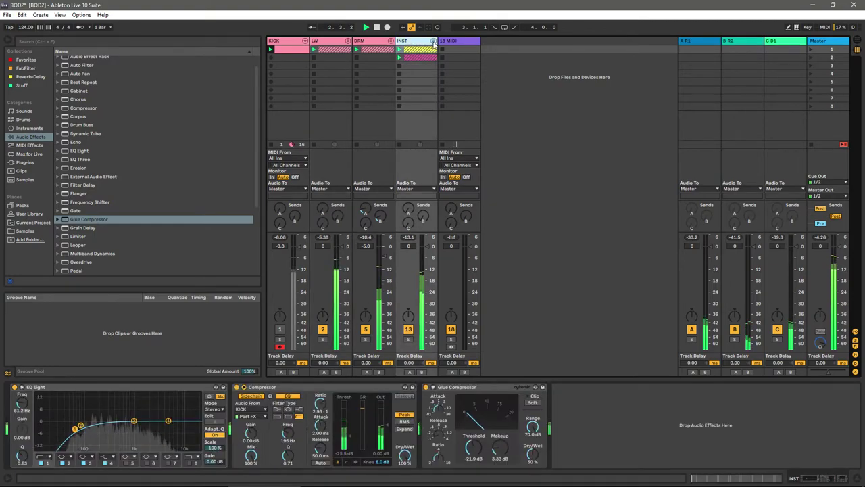
left_click(433, 40)
left_click(453, 43)
left_click_drag(157, 415, 157, 403)
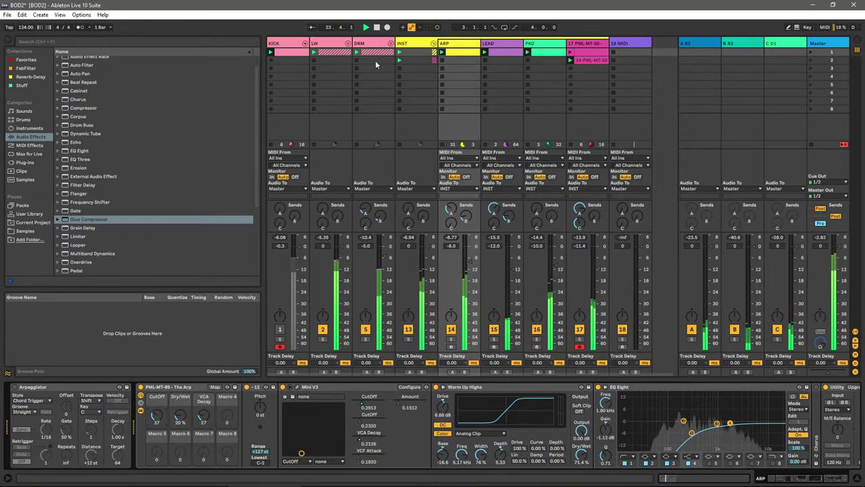
Step: Fold and mute the INST group, and unfold the LW group
left_click(433, 43)
left_click(409, 330)
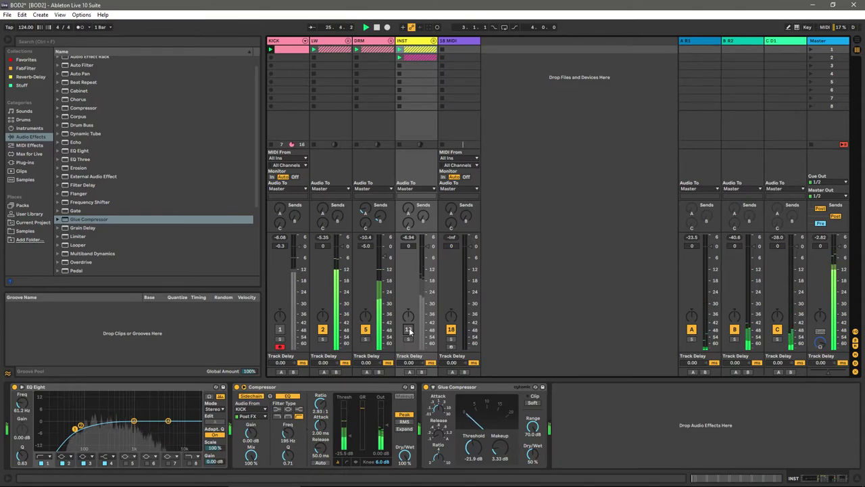
left_click(347, 40)
Step: Transpose all notes in the BS track's MIDI clip down one octave
double_click(408, 52)
left_click(335, 286)
key("ctrl+a")
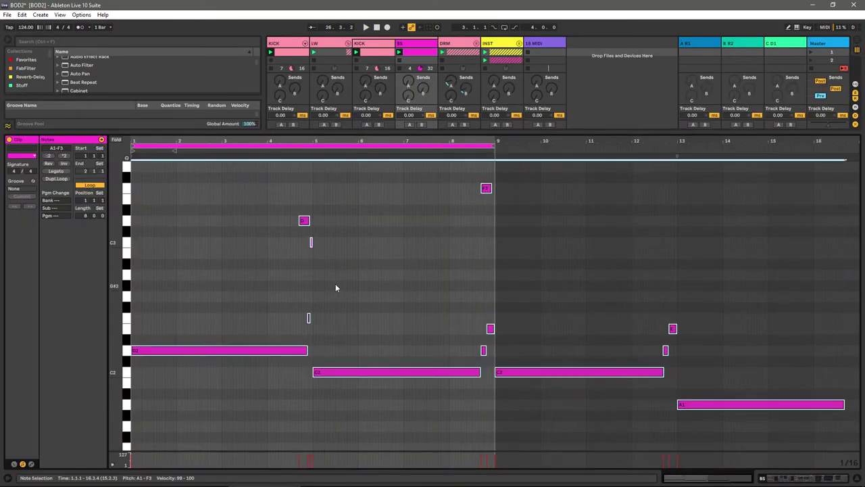
key("shift+Down")
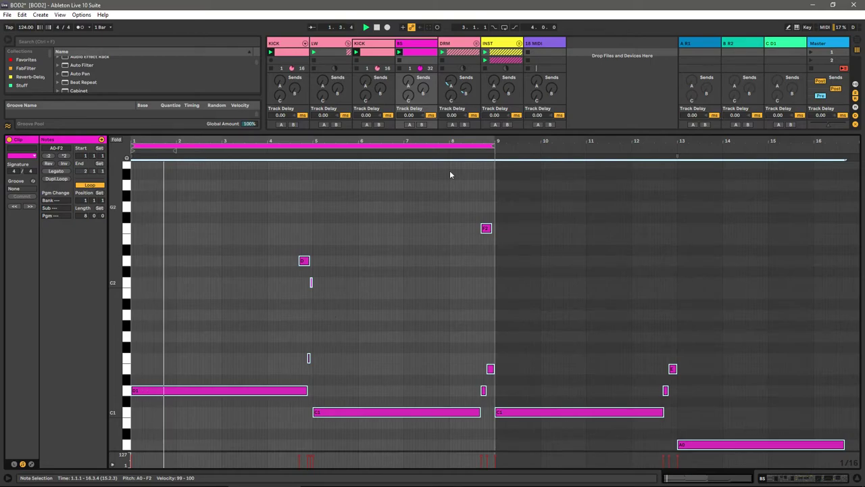
Step: Sweep the BS track's Mini V3 CutOff, set it to 0.3307, and unmute the INST group
left_click(406, 46)
double_click(405, 46)
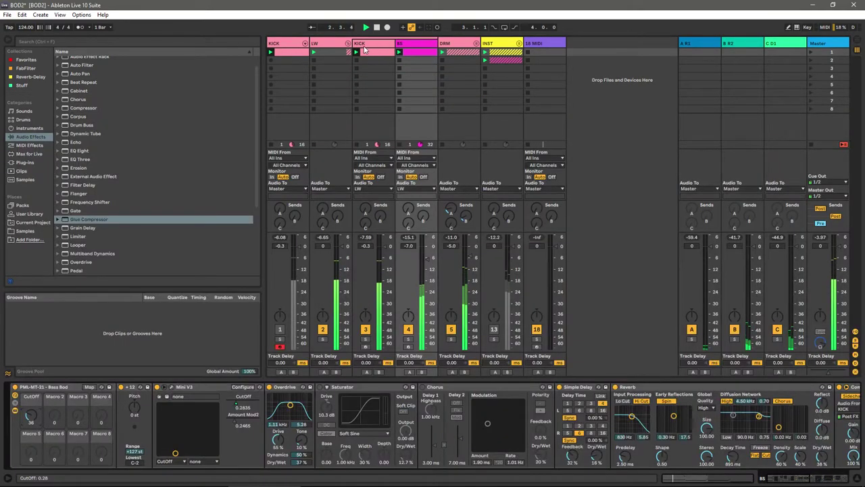
left_click_drag(28, 426, 28, 371)
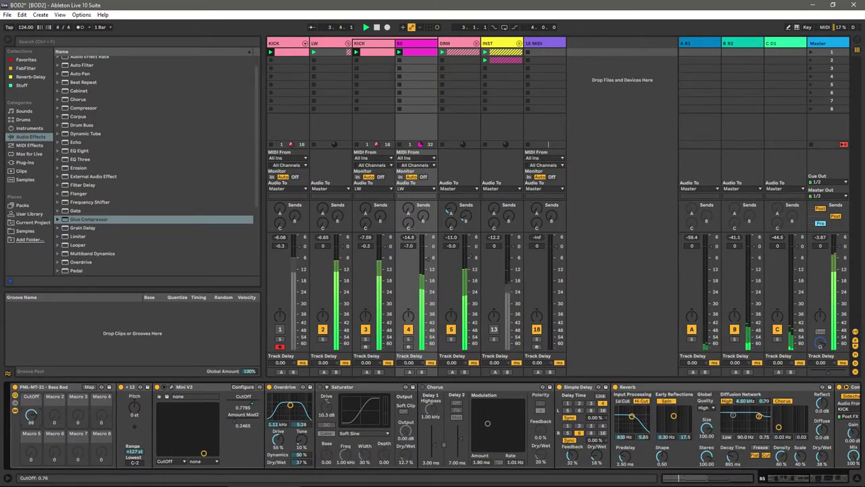
left_click_drag(30, 414, 30, 464)
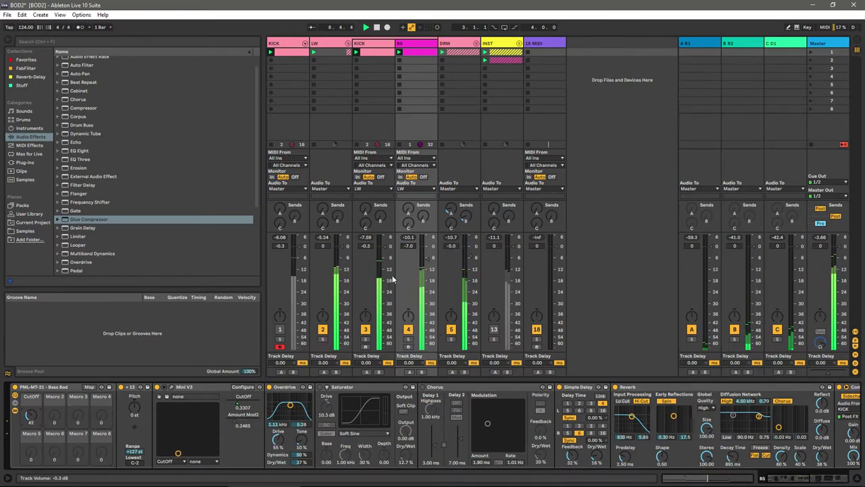
left_click(323, 340)
left_click(323, 340)
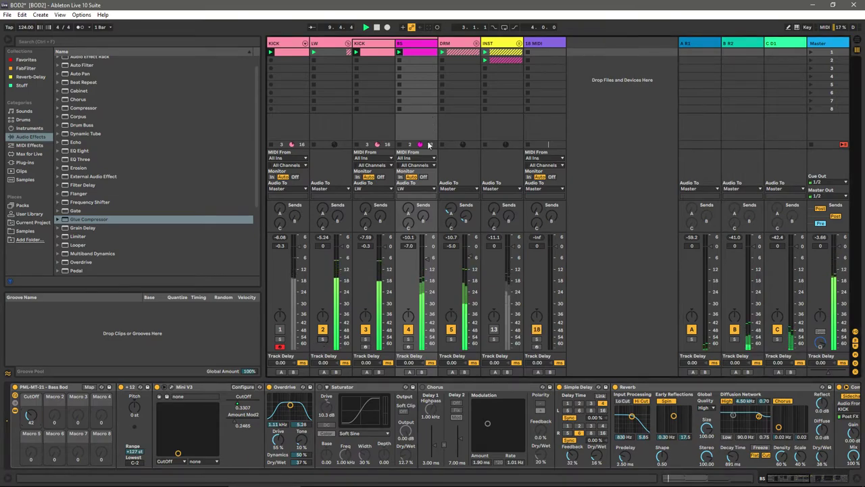
left_click(494, 329)
Step: Lower the BS track's Mini V3 CutOff to 0.2283 with the full mix playing
left_click(422, 43)
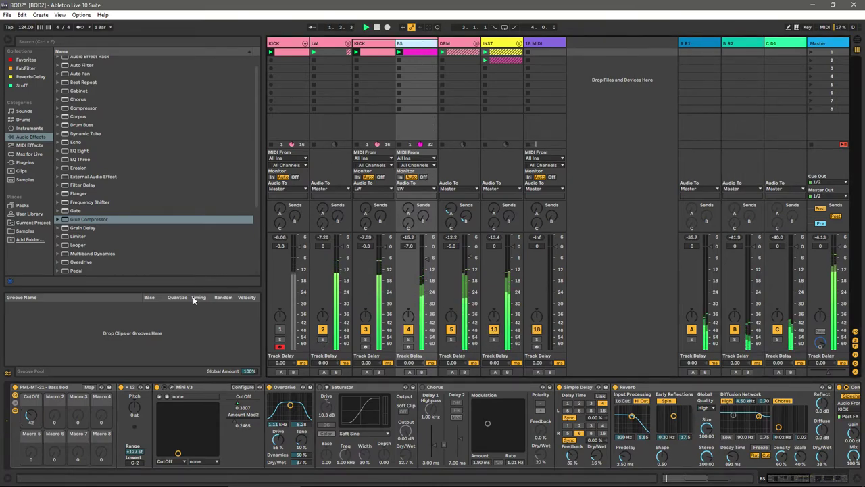
left_click_drag(30, 413, 30, 406)
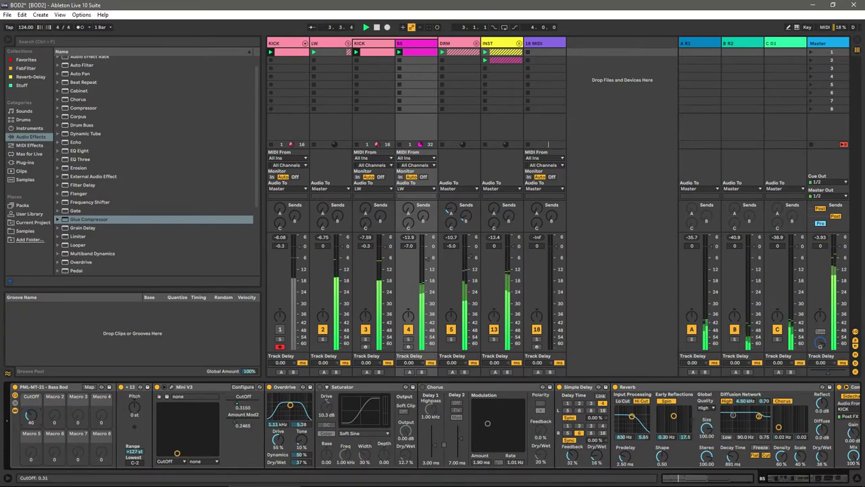
left_click_drag(30, 414, 29, 415)
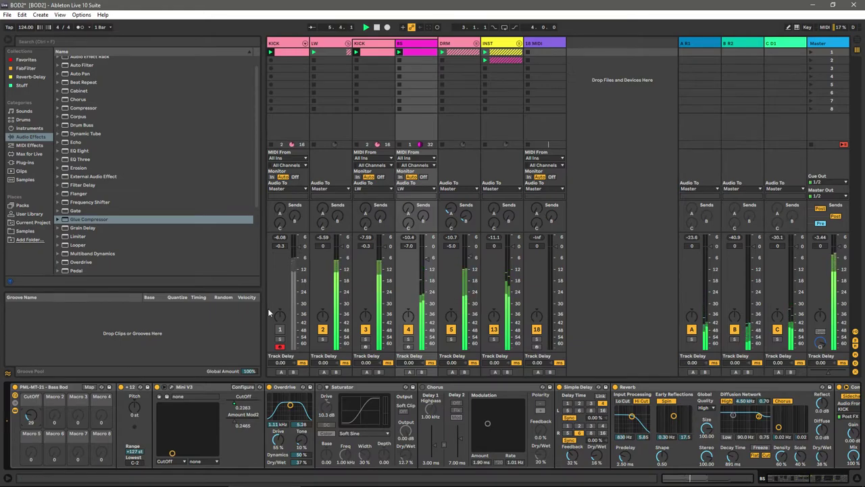
left_click(408, 46)
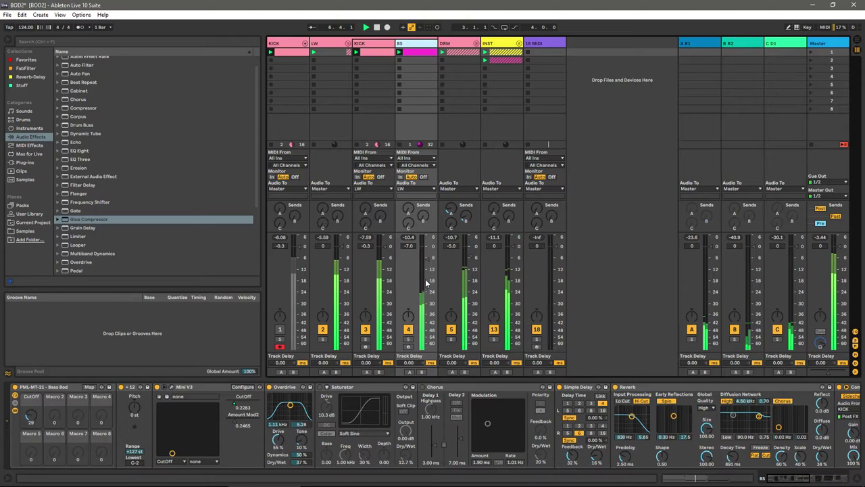
Step: Duplicate the BS track, solo the copy, and delete its entire device chain
key("ctrl+d")
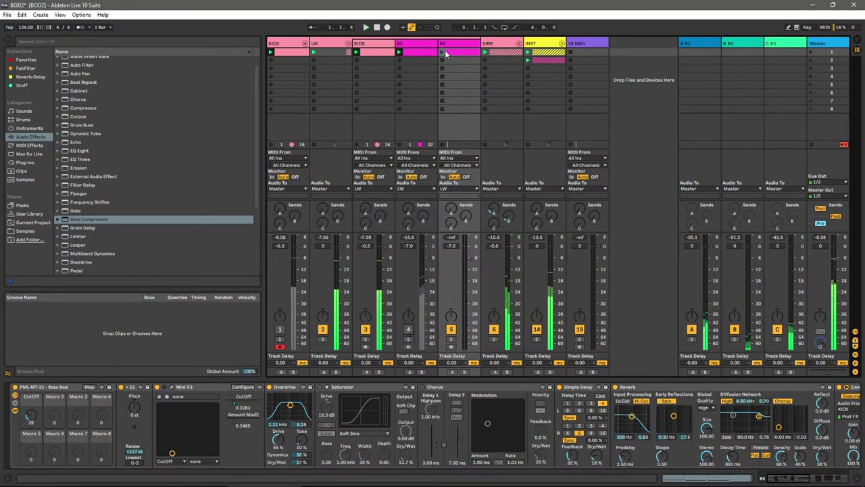
left_click(451, 338)
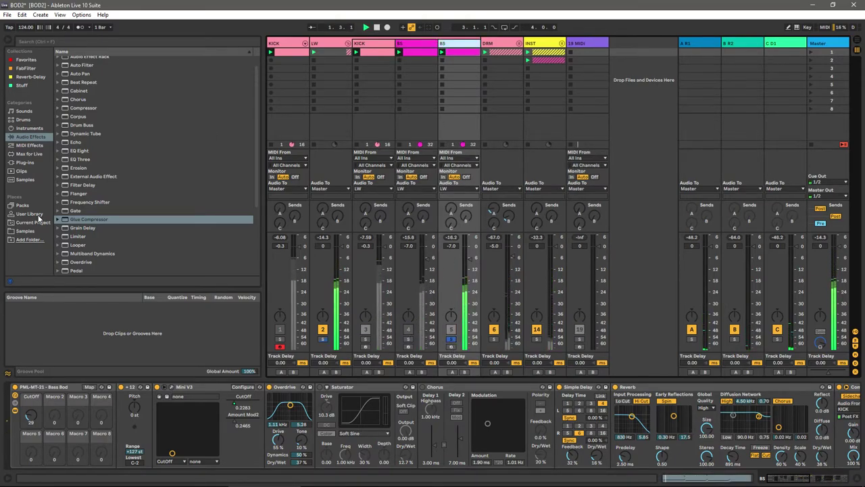
left_click(73, 380)
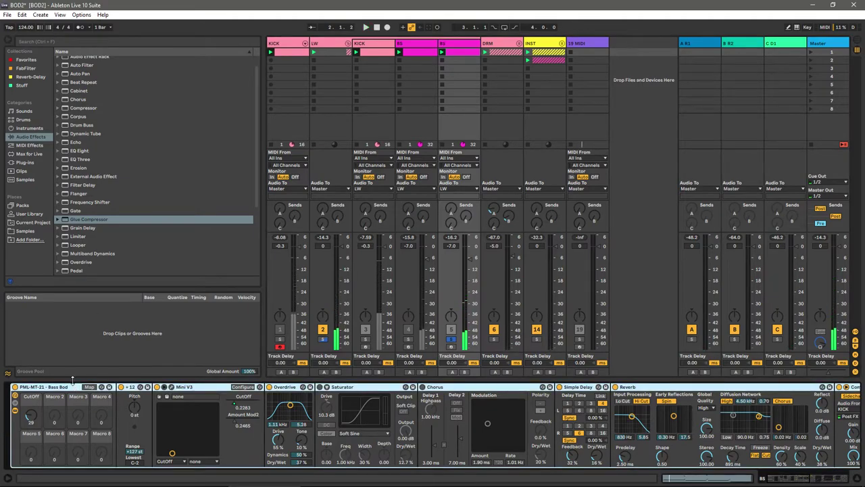
key("ctrl+a")
key("Delete")
Step: Load the PML-MT-03 - Power Sub preset onto the duplicated BS track and raise its volume to -4.0 dB
left_click(22, 232)
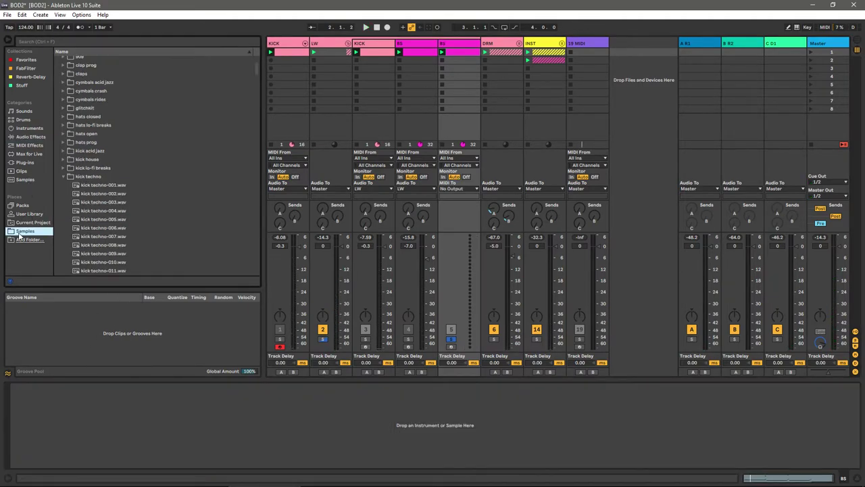
scroll(76, 174, "up", 2)
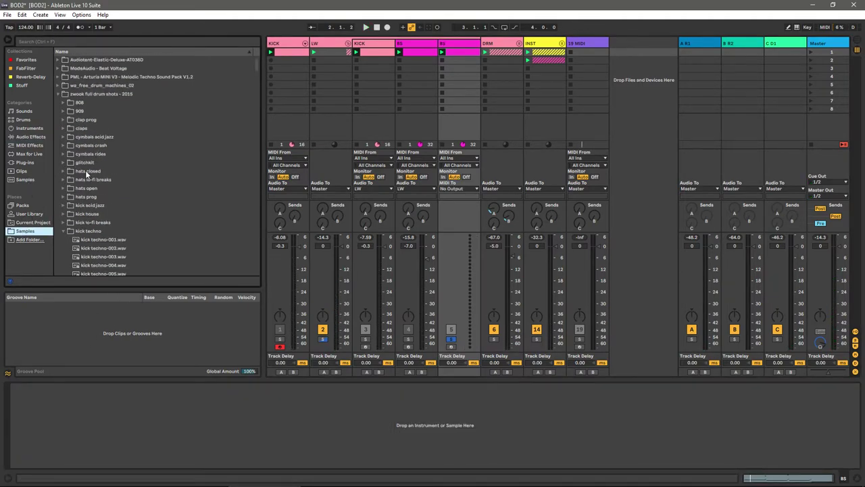
left_click(57, 78)
left_click_drag(128, 113, 86, 433)
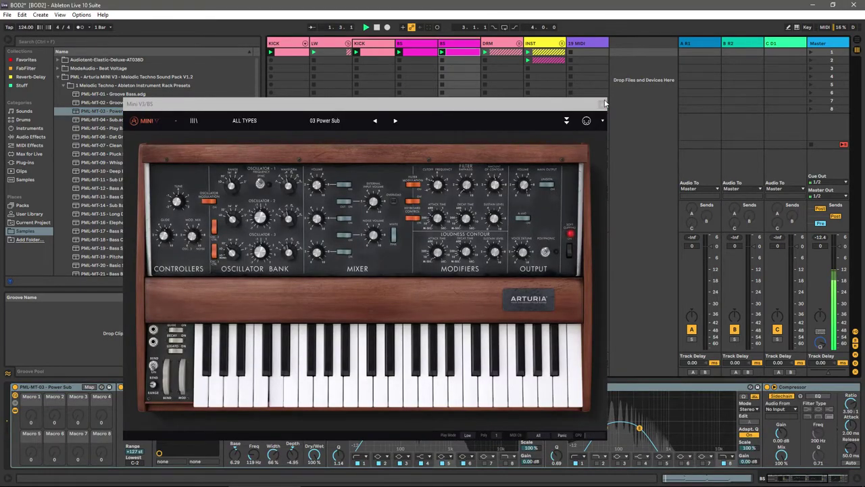
left_click(606, 103)
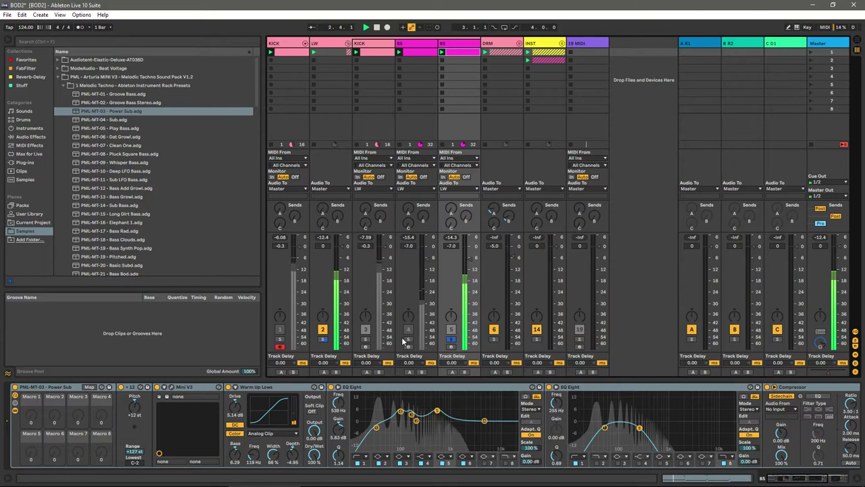
left_click_drag(470, 259, 469, 254)
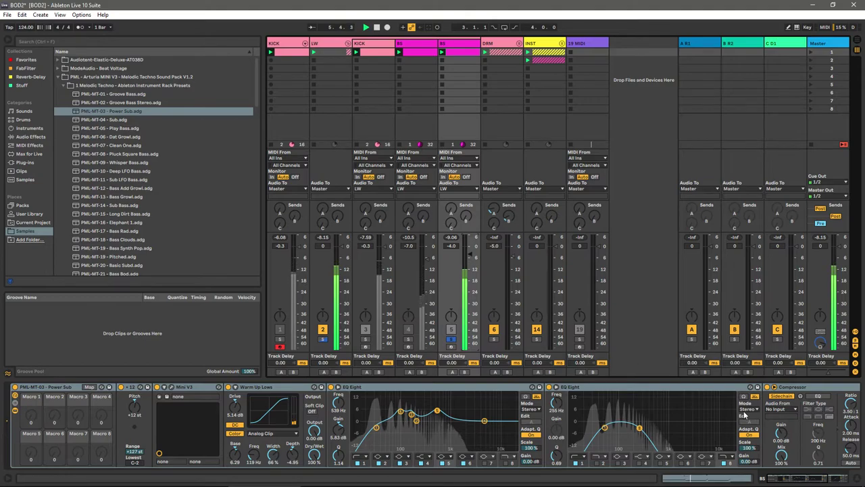
Step: Solo the original BS track alongside its duplicate and inspect its MIDI notes and effect chain
left_click(409, 339)
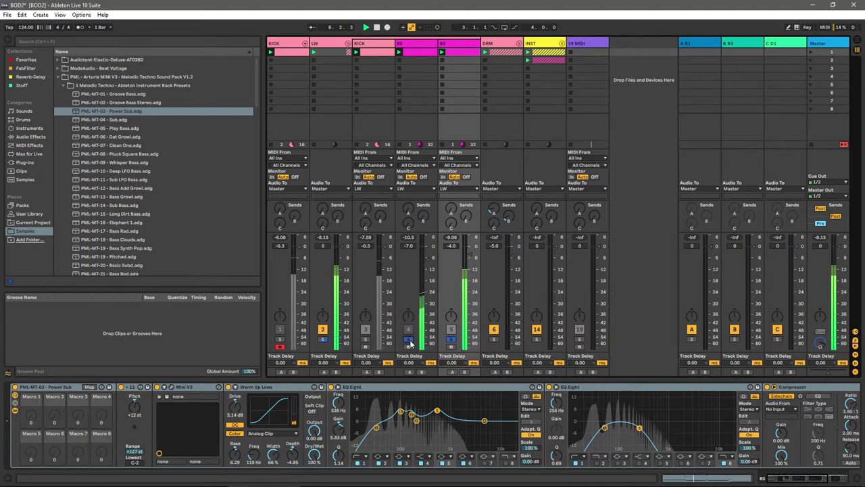
double_click(418, 52)
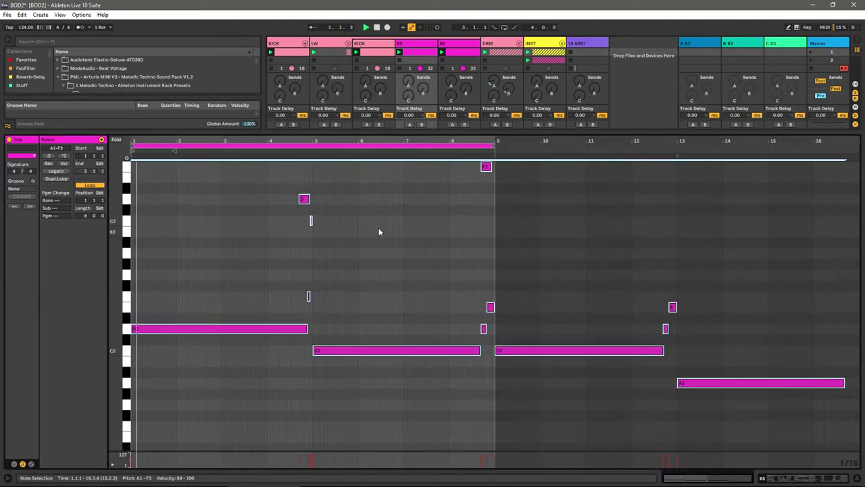
key("shift+Tab")
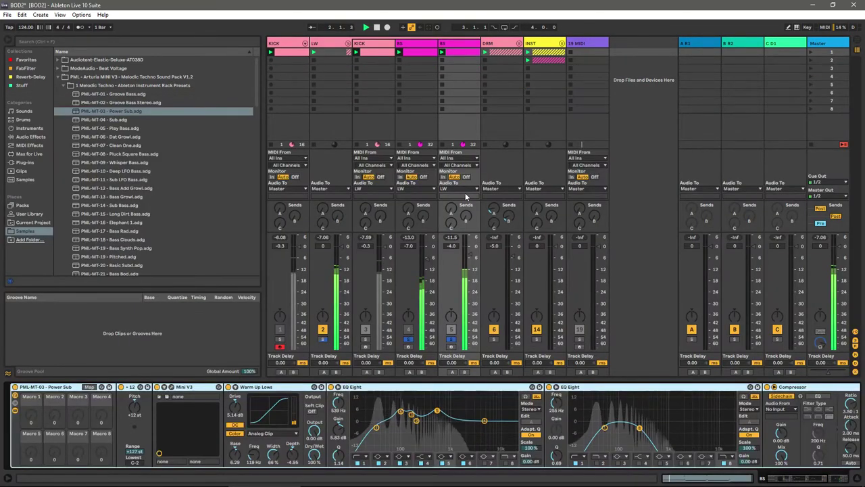
left_click(413, 120)
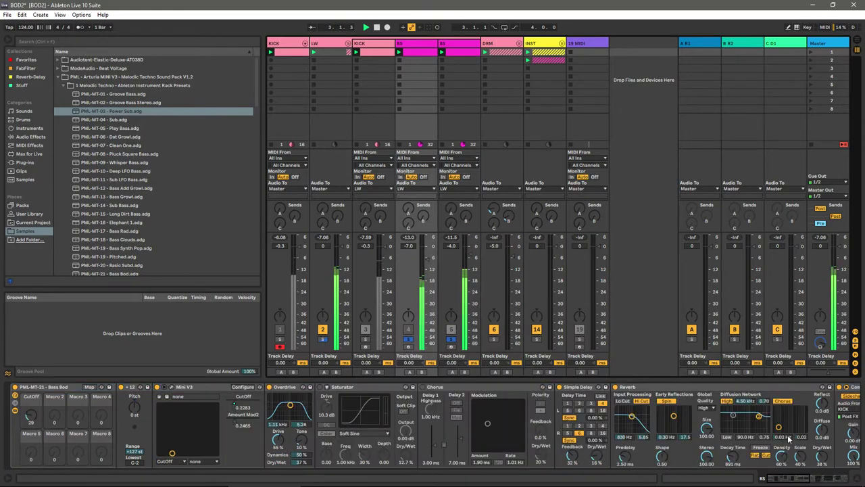
scroll(789, 439, "right", 10)
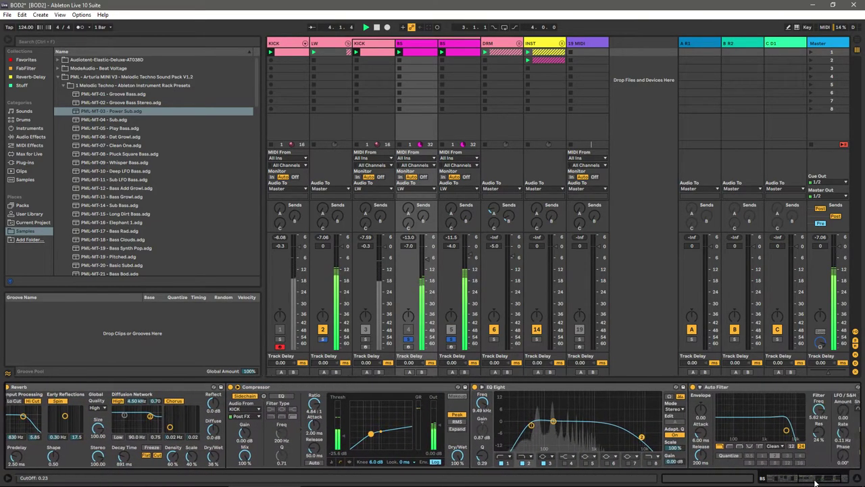
key("Right")
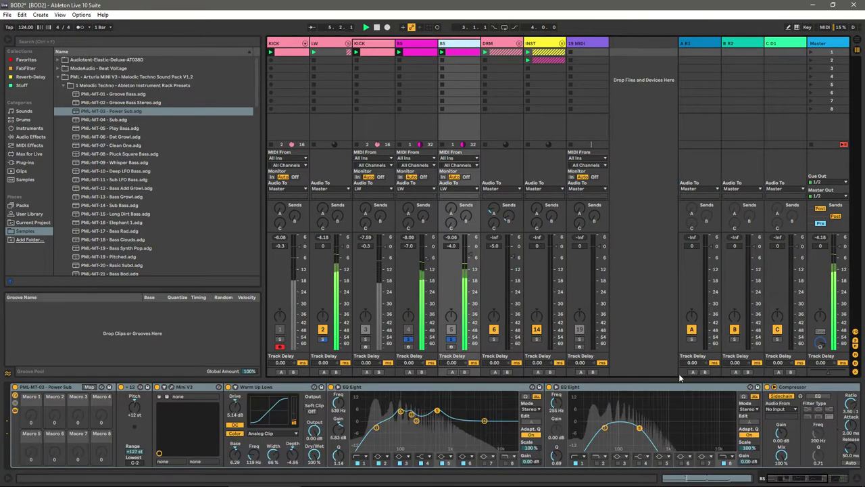
left_click(167, 396)
left_click_drag(438, 183, 437, 186)
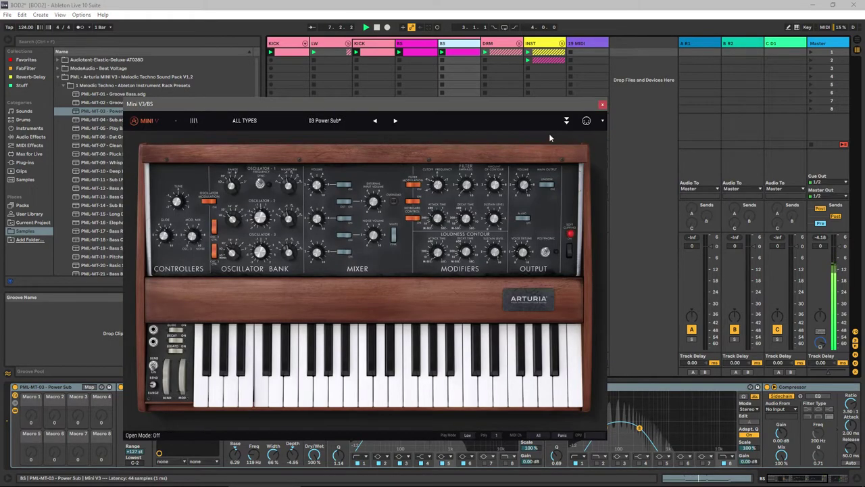
left_click(244, 429)
scroll(169, 464, "down", 1)
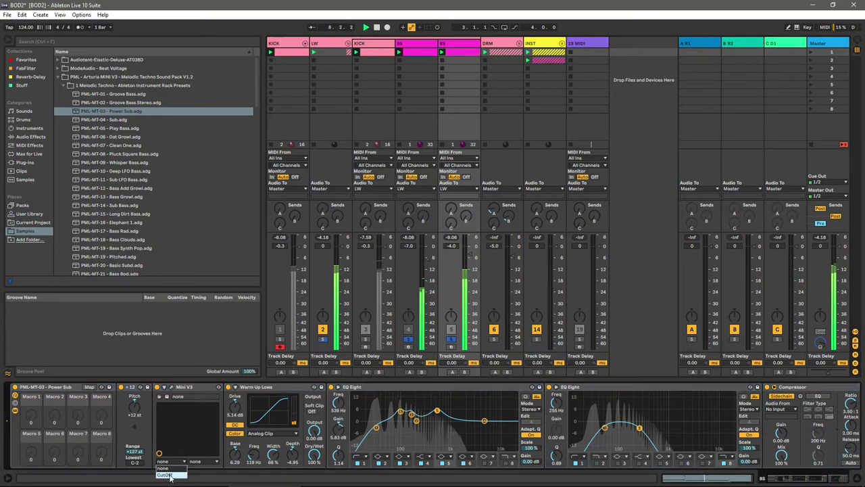
right_click(242, 404)
left_click(263, 351)
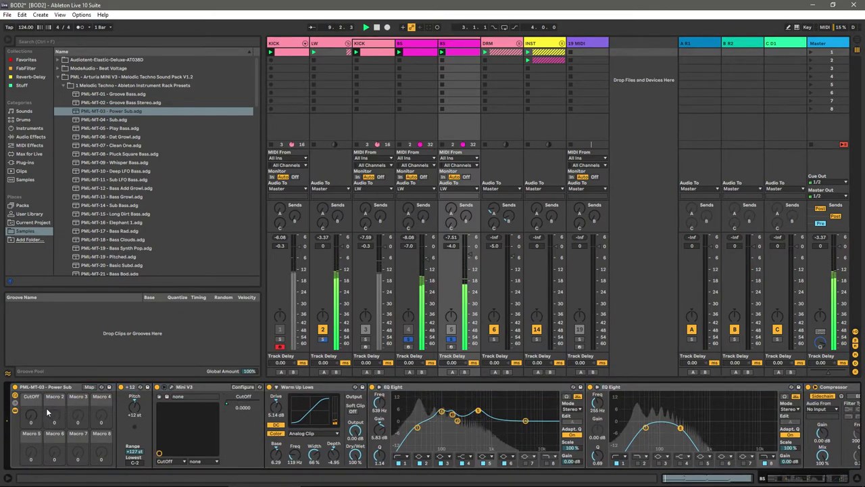
left_click_drag(30, 415, 30, 413)
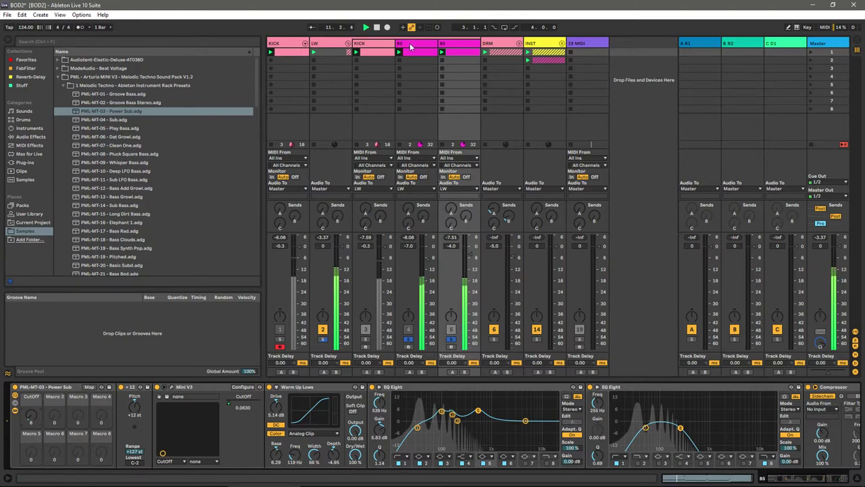
Step: Raise the low-cut frequency in the original BS track's EQ Eight to 153 Hz
key("Left")
key("Left")
key("Left")
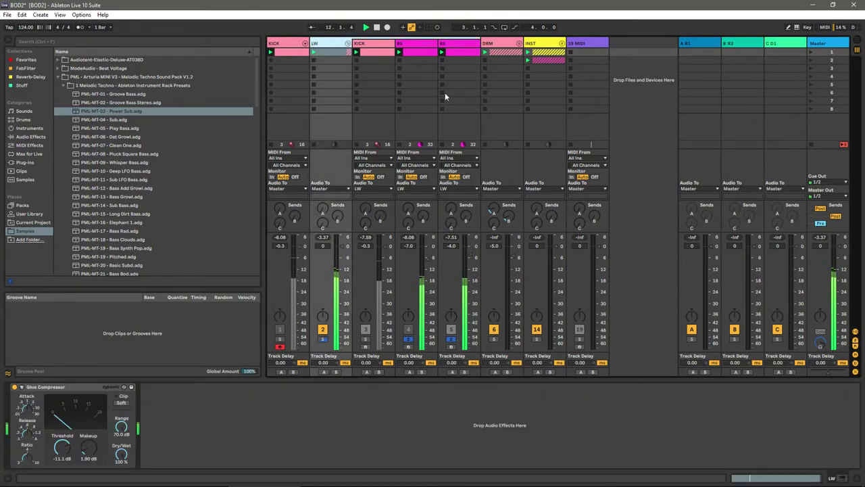
left_click(417, 40)
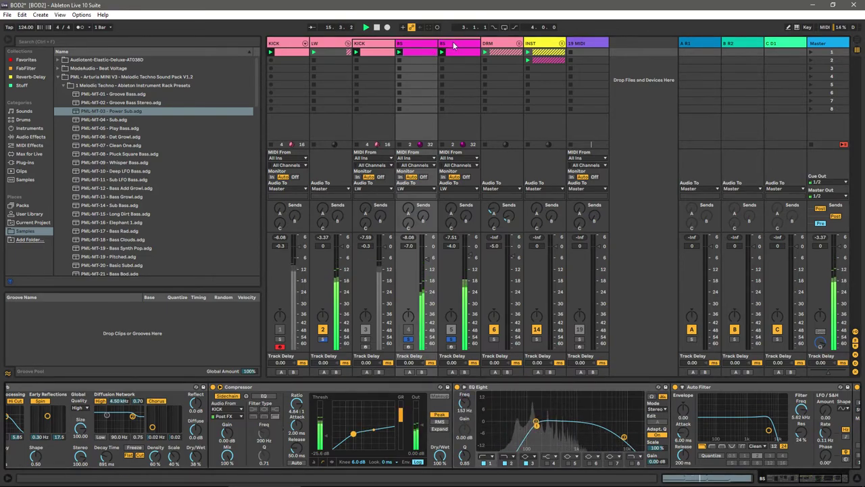
Step: Solo the duplicated BS track and set its Compressor's sidechain source to KICK
left_click(454, 45)
left_click(450, 340)
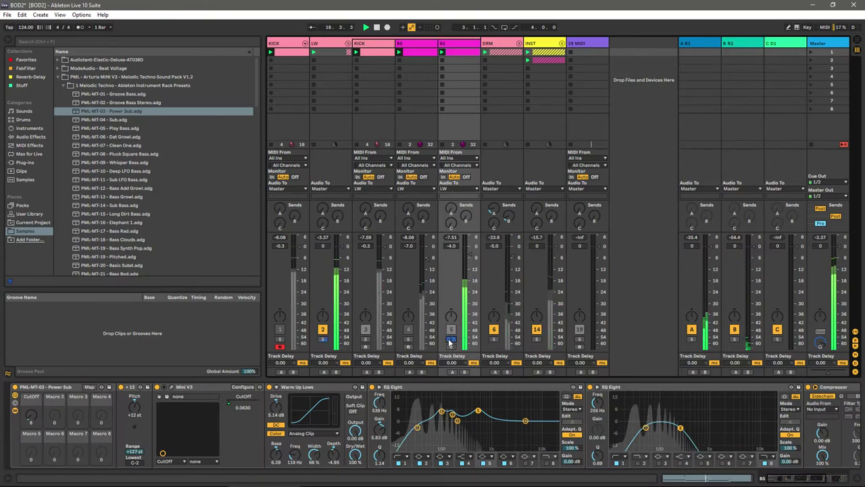
left_click(799, 478)
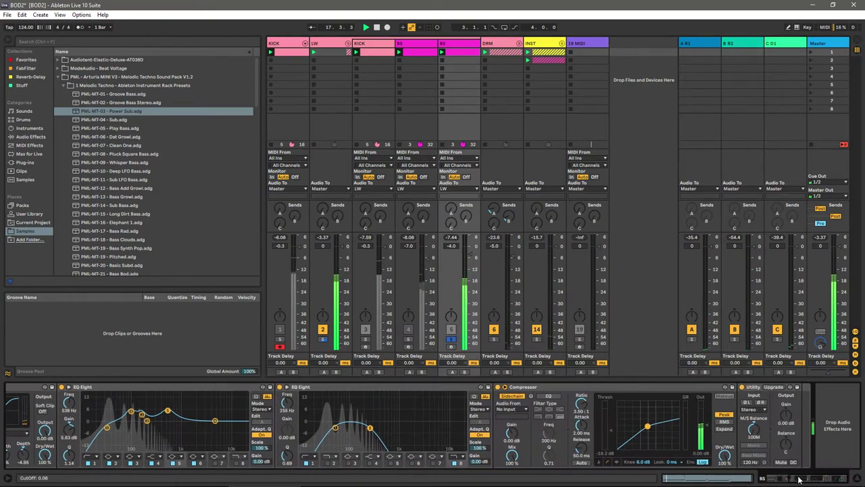
left_click(511, 409)
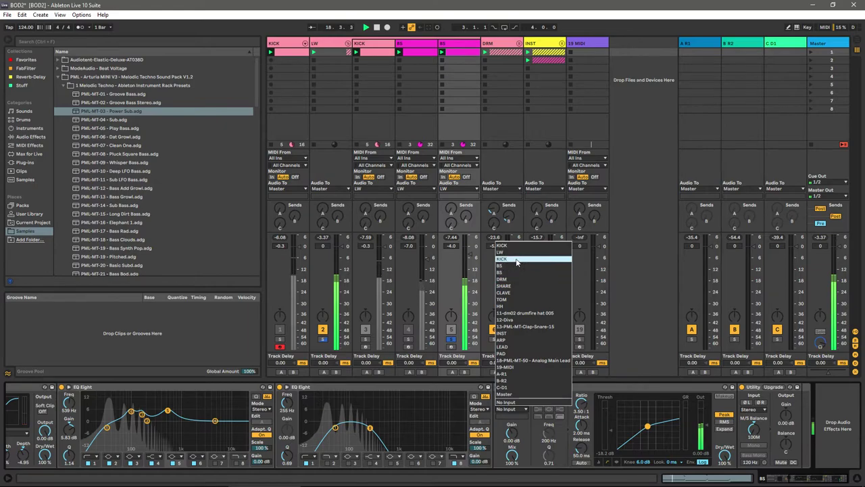
left_click(526, 276)
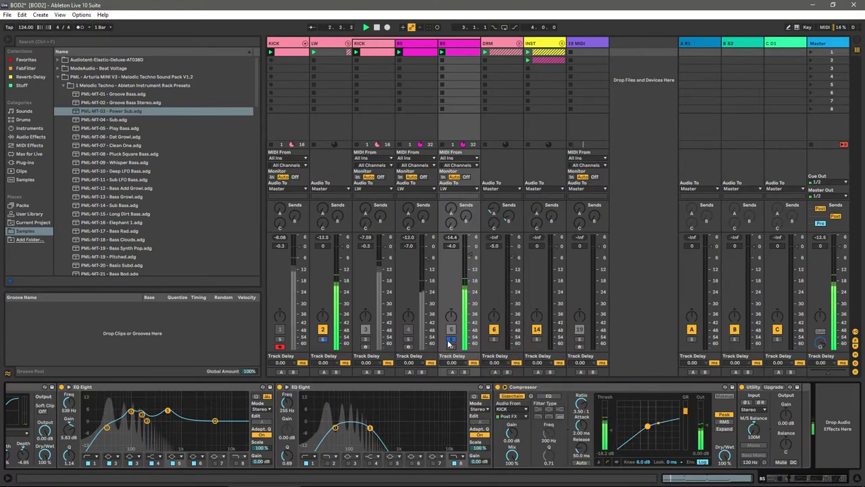
Step: Play the kick with both BS tracks, lower the original BS track's CutOff to 0.2205, and clear the LW group's solo
left_click(365, 329)
left_click(408, 330)
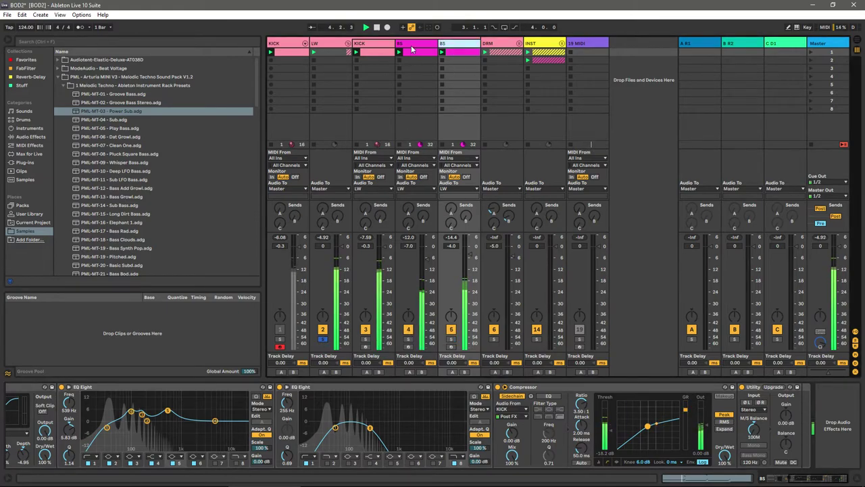
left_click(413, 49)
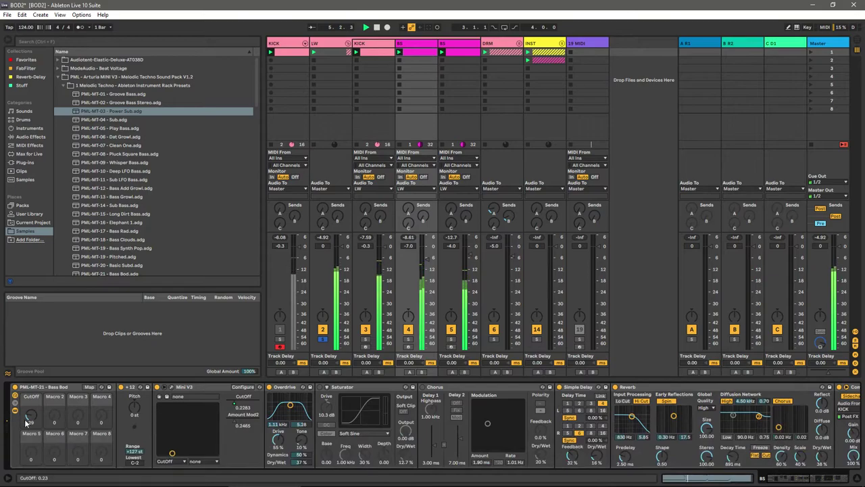
left_click(323, 339)
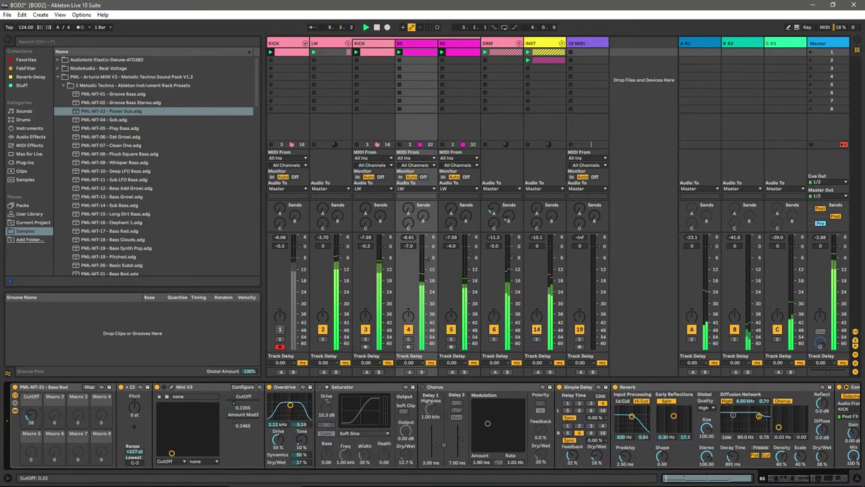
Step: Raise the duplicated BS track's volume to -3.0 dB and lower the soloed original BS track's CutOff to 0.1102
left_click_drag(480, 260, 479, 258)
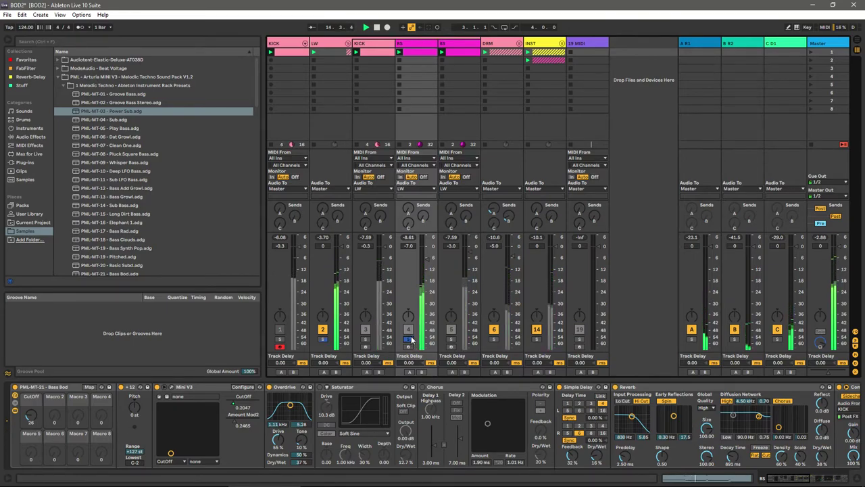
left_click(416, 45)
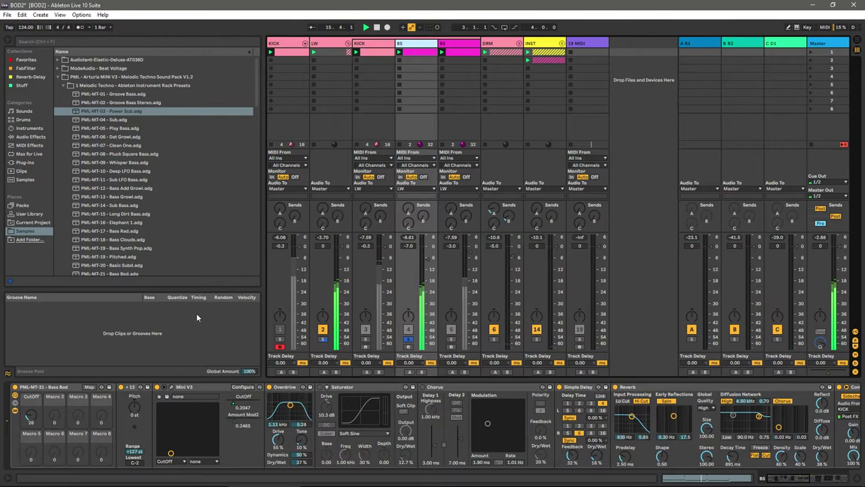
left_click_drag(171, 453, 167, 453)
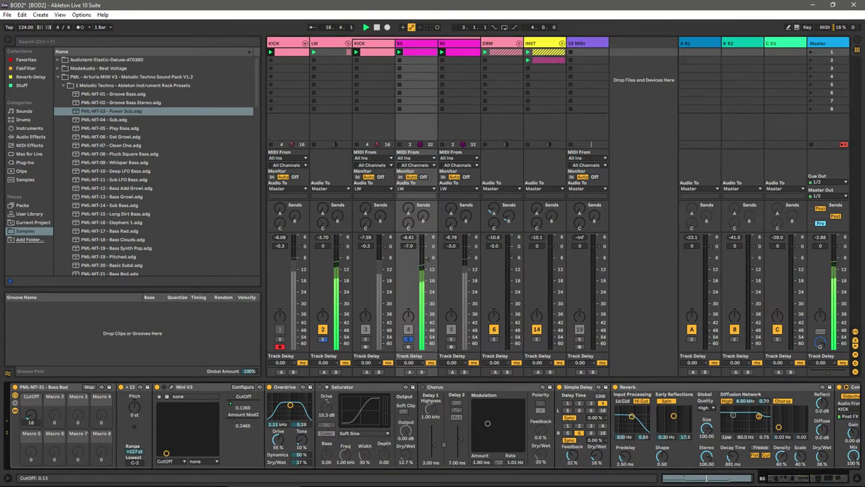
Step: Solo the duplicated BS track and replace its instrument with the PML-MT-04 - Sub preset
left_click(451, 338)
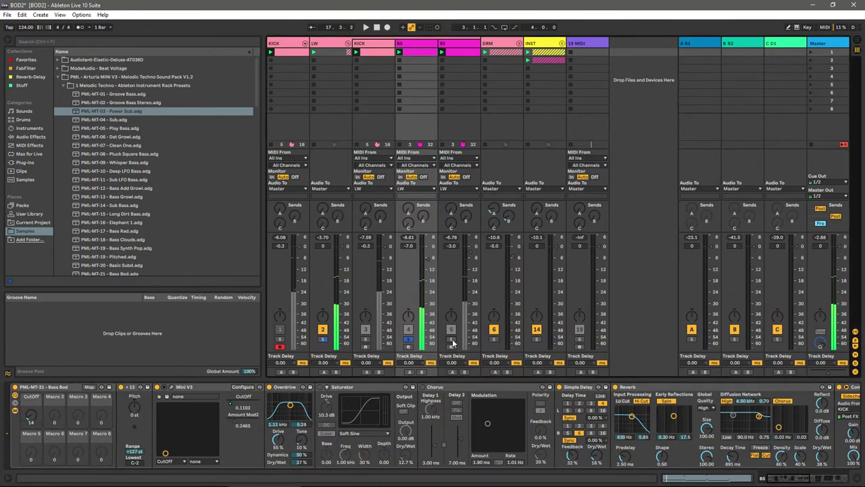
left_click(465, 47)
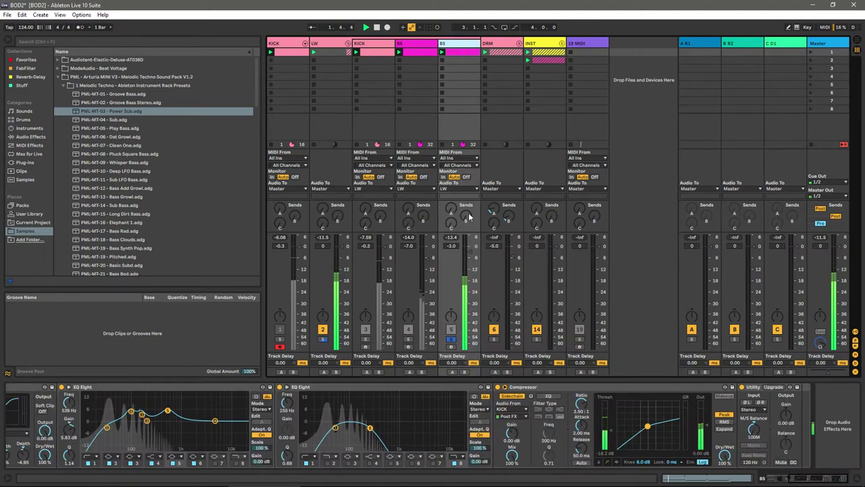
left_click(123, 120)
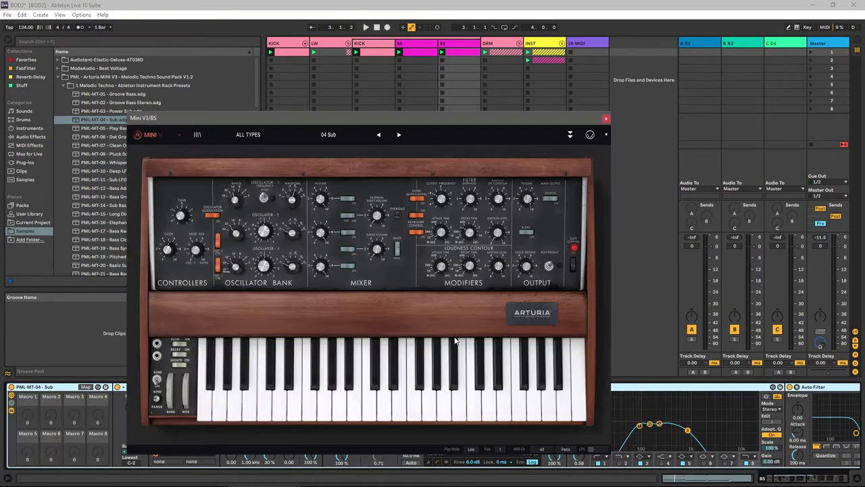
left_click(605, 119)
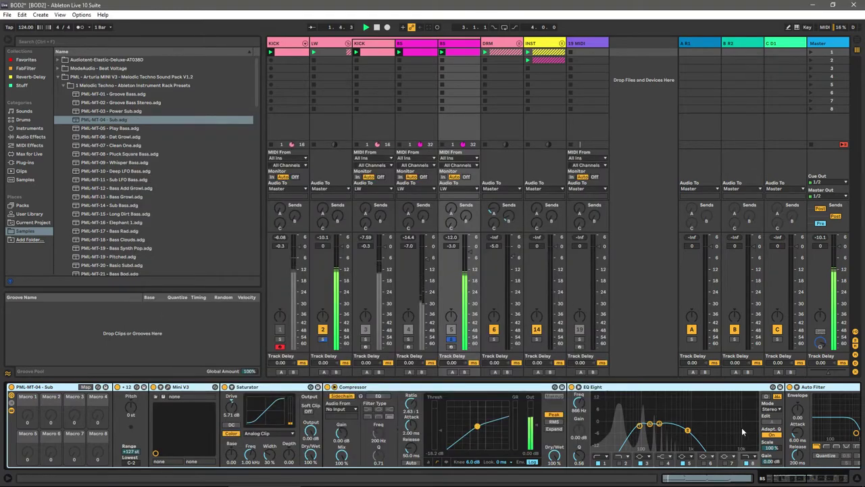
left_click_drag(795, 478, 823, 480)
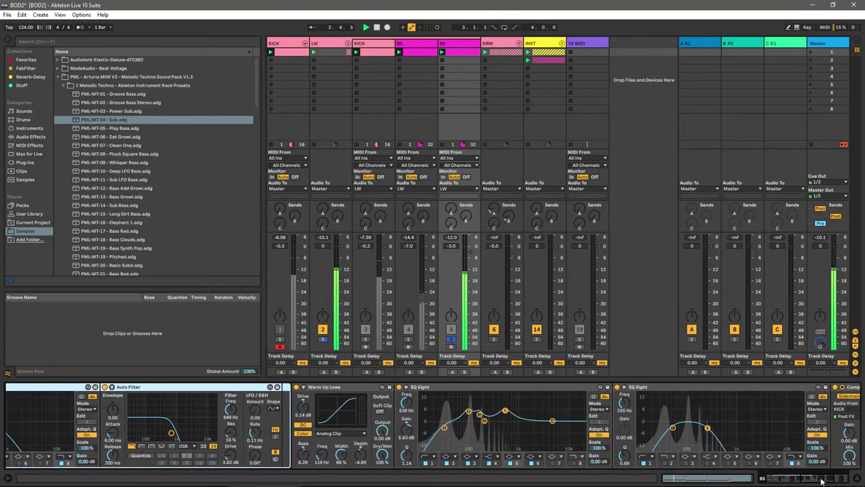
Step: Delete the devices from Warm Up Lows through Utility at the end of the duplicated BS track's chain
left_click(368, 397)
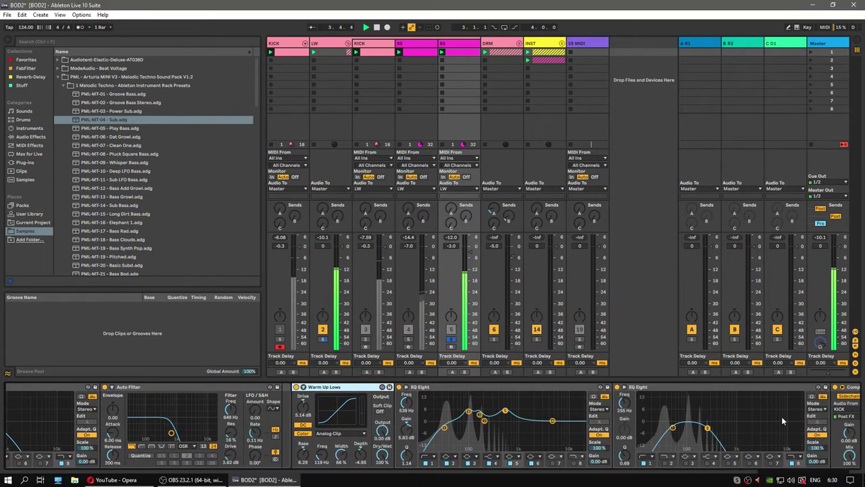
left_click(812, 478)
left_click_drag(786, 480, 807, 480)
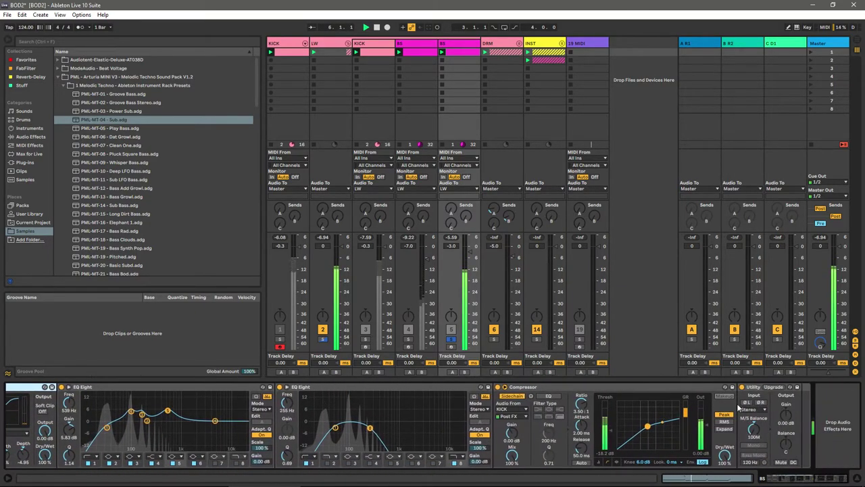
left_click(773, 390)
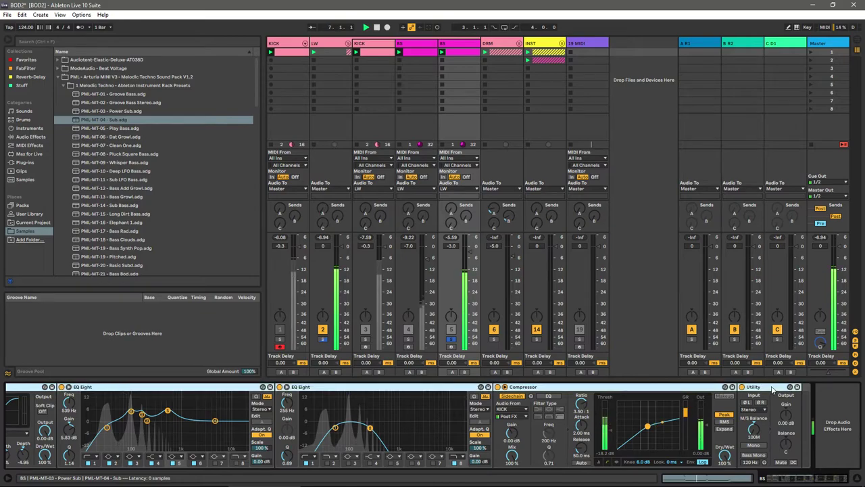
left_click(782, 481)
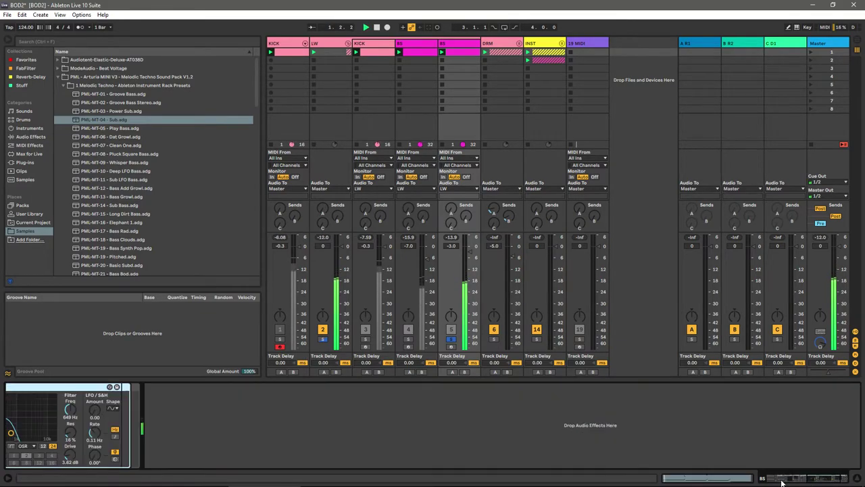
Step: Set the sidechain source of the Compressor on the duplicated BS track to KICK
left_click_drag(799, 484, 744, 482)
left_click(412, 408)
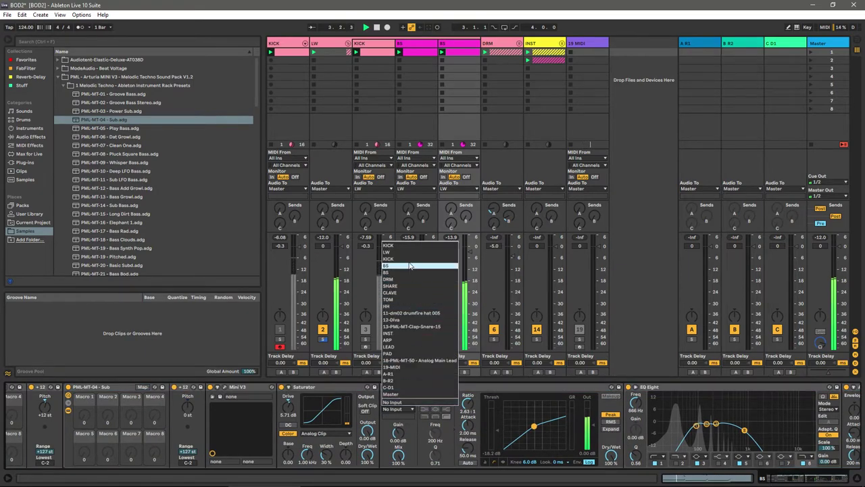
left_click(412, 270)
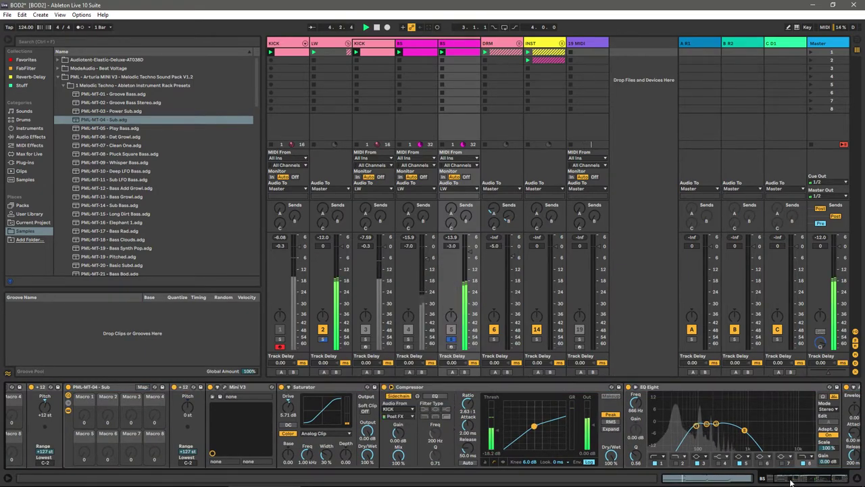
left_click_drag(791, 481, 773, 482)
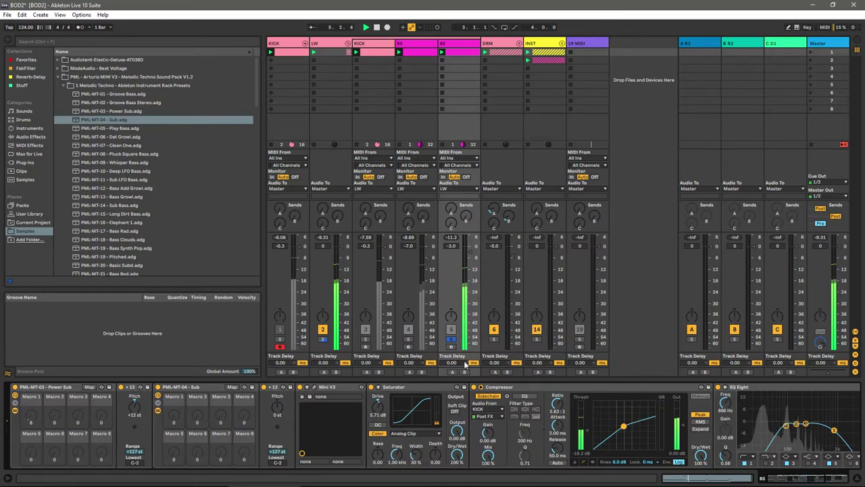
Step: Solo the original BS track alongside its duplicate, lower the original's volume to -8.0 dB, and clear the solos
left_click(407, 339)
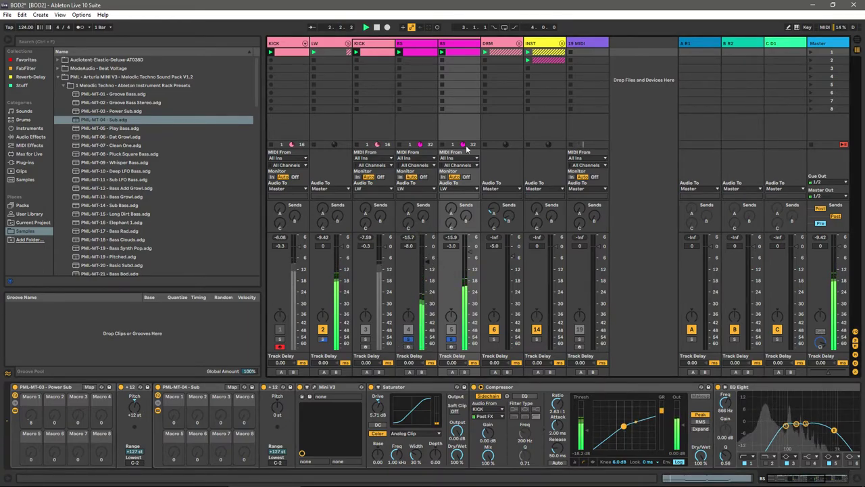
left_click(459, 48)
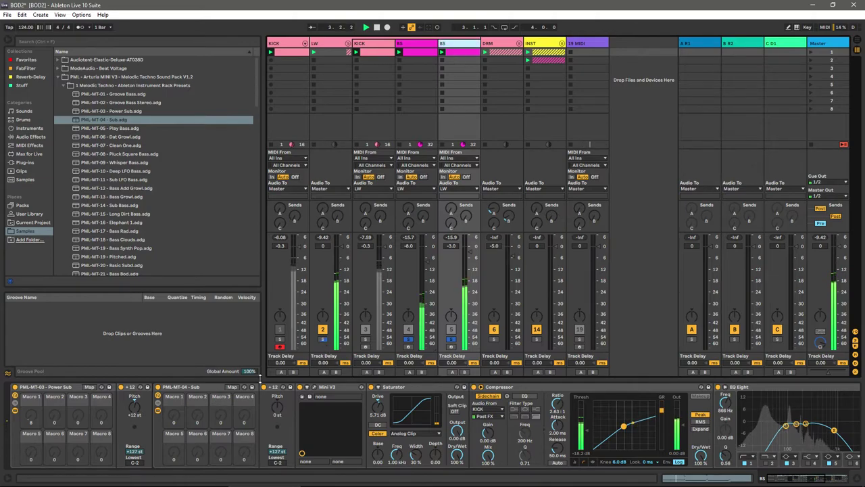
left_click(451, 340)
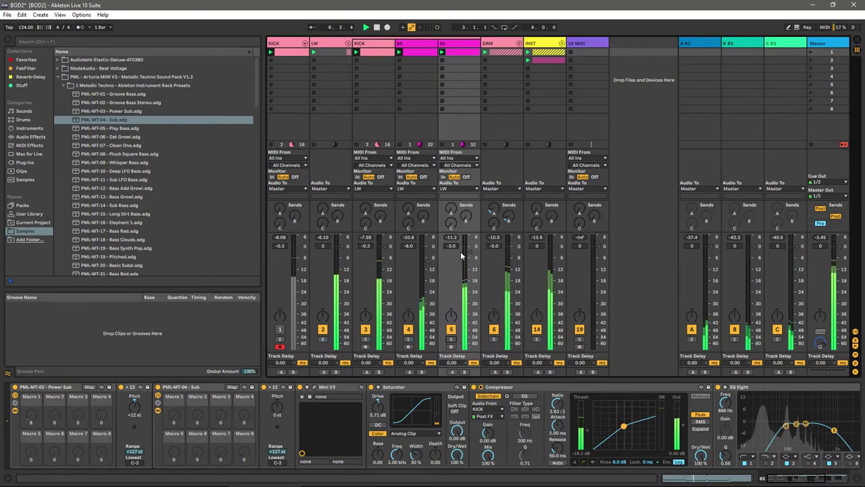
Step: Sweep the original BS track's CutOff up to 1.0000 and back down to 0.1890 with the full mix playing
left_click(404, 54)
left_click_drag(30, 414, 31, 395)
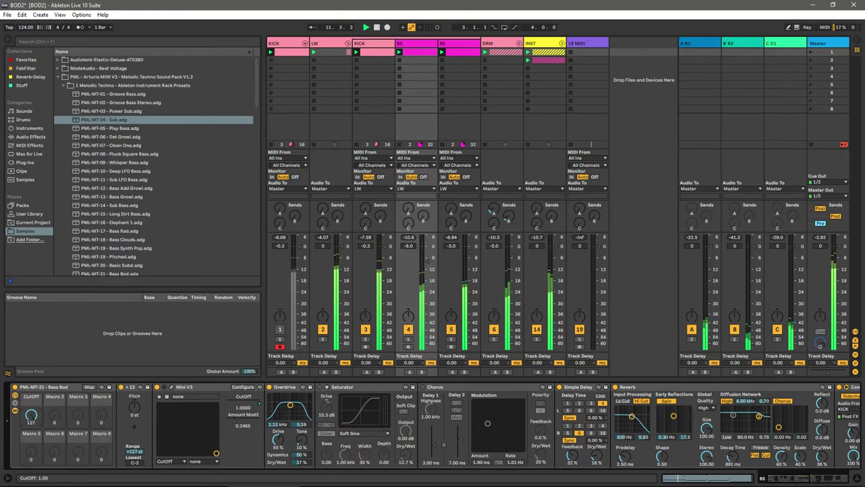
left_click_drag(31, 395, 31, 470)
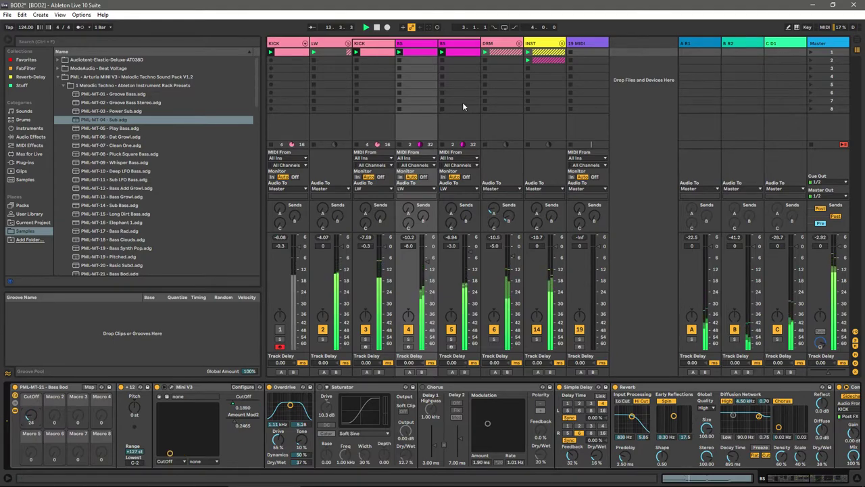
Step: Solo the duplicated BS track and remove its outer Power Sub rack, keeping the PML-MT-04 - Sub rack and its effects
left_click(451, 340)
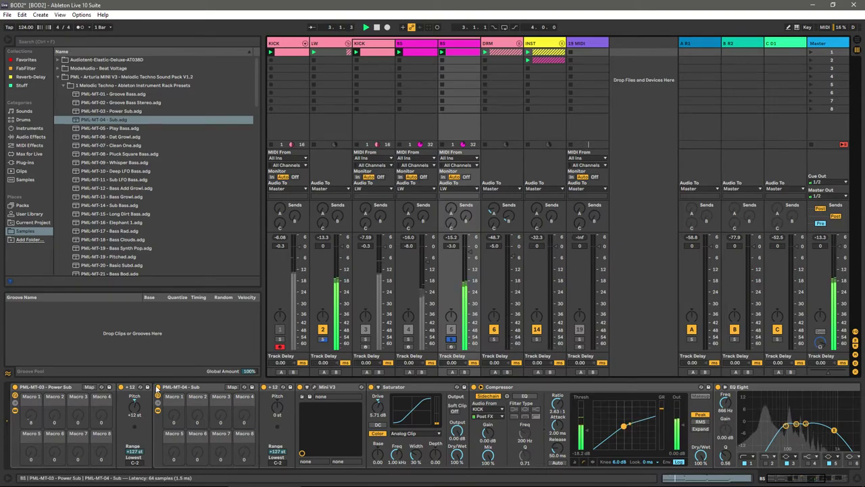
left_click_drag(789, 480, 822, 480)
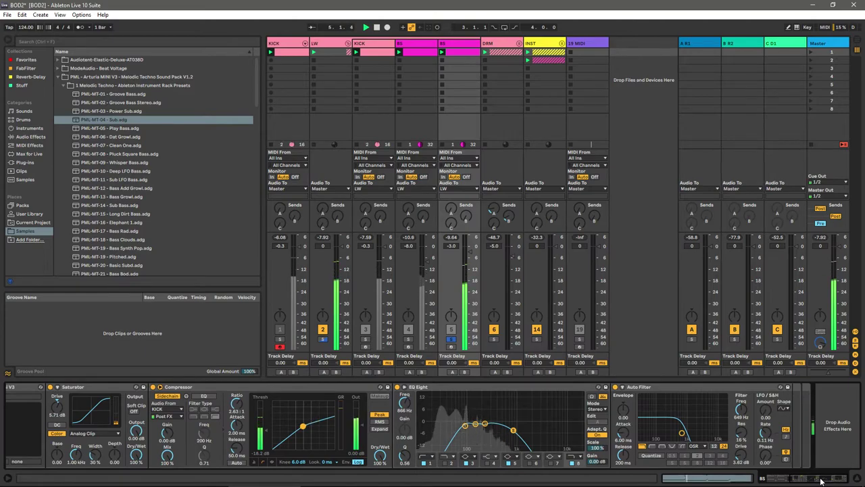
left_click_drag(822, 481, 792, 485)
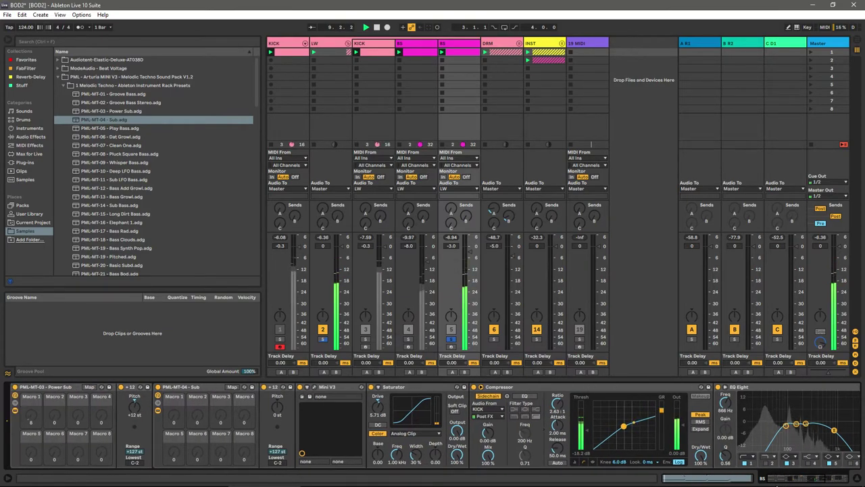
left_click(89, 387)
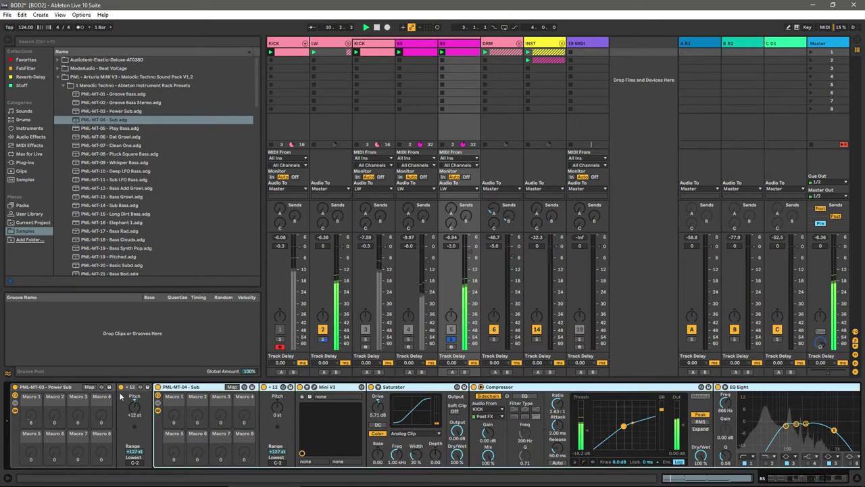
left_click(73, 390)
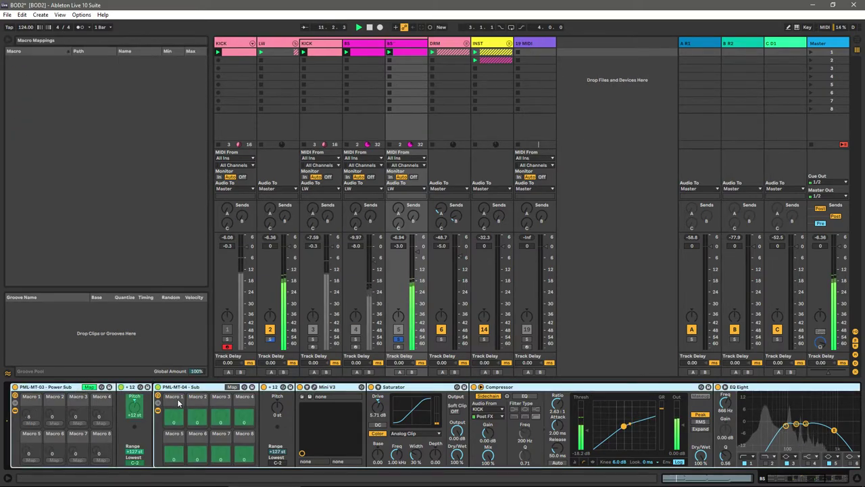
key("ctrl+a")
key("Delete")
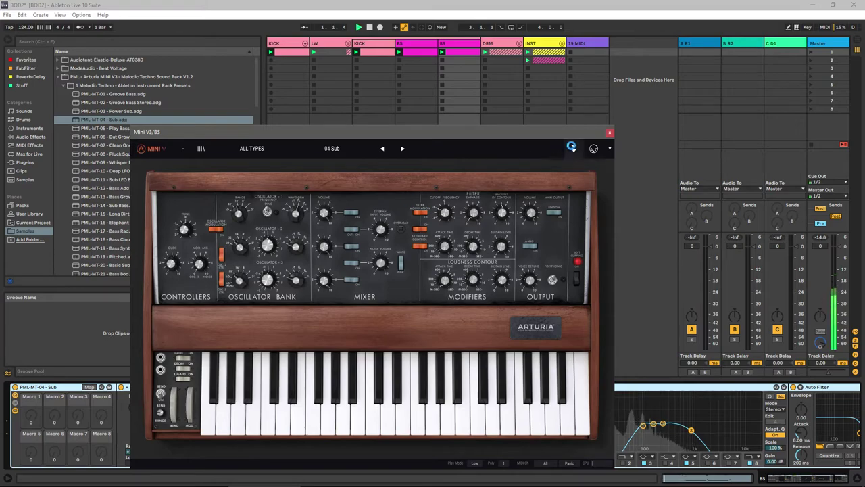
Step: Close the Mini V3 window and set the duplicated BS track's Compressor sidechain source to KICK
left_click(609, 132)
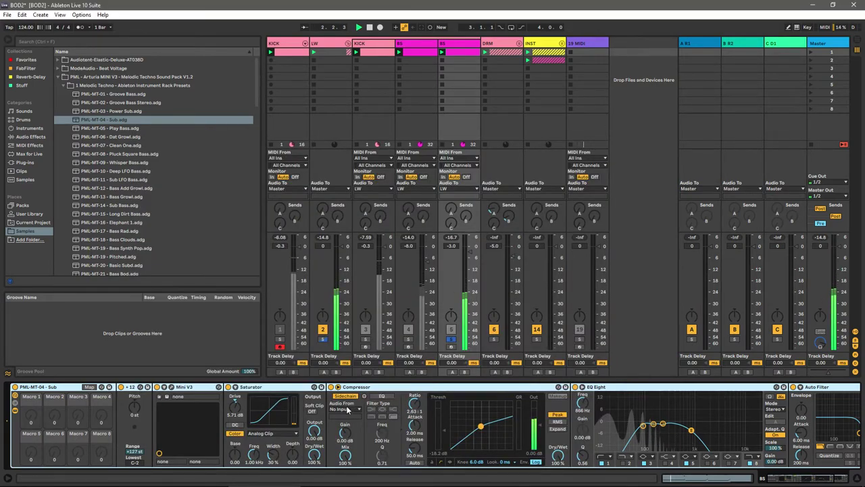
left_click(347, 409)
left_click(382, 251)
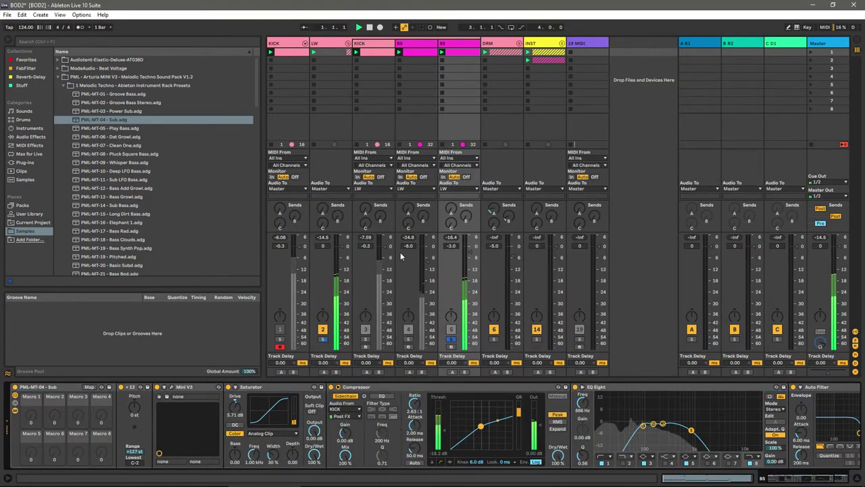
Step: Transpose all notes in the duplicated BS track's clip up one octave and return to its device chain
key("shift+Tab")
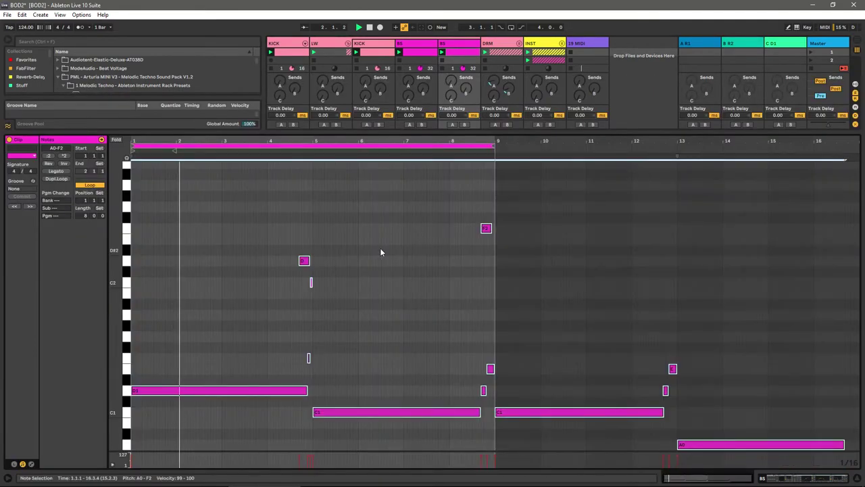
key("shift+Up")
left_click(457, 45)
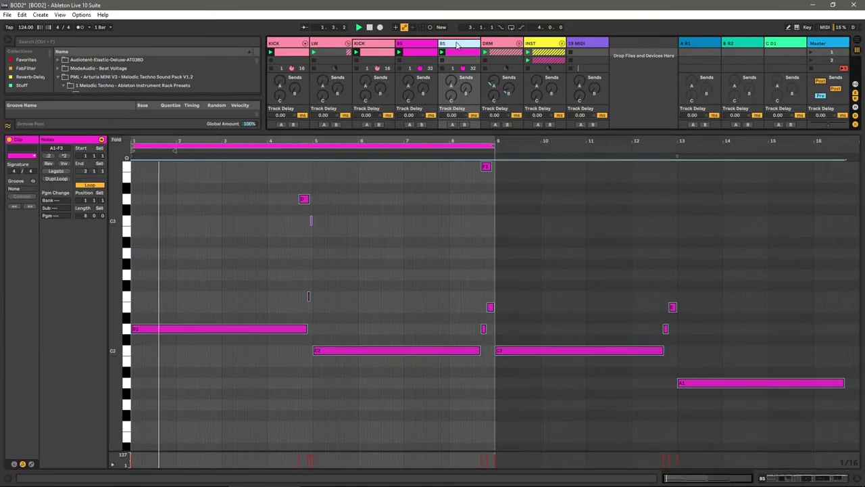
key("shift+Tab")
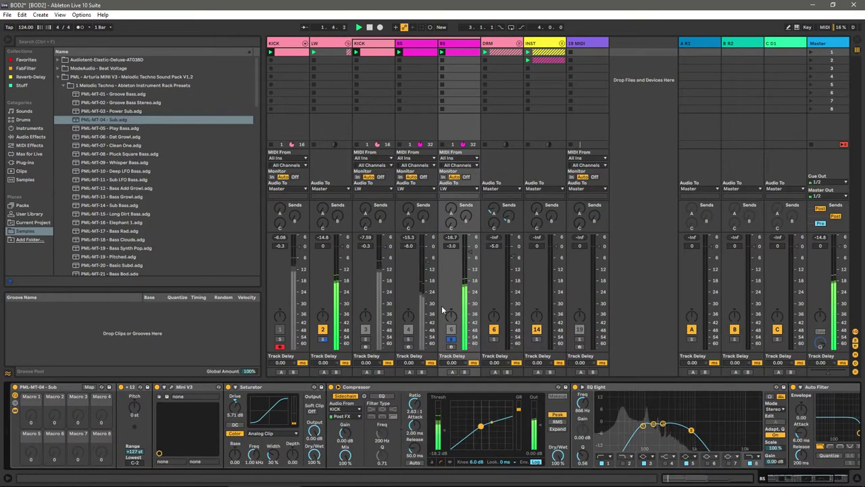
Step: Audition both BS tracks soloed together with KICK, DRM and INST, then clear all solos and save the set
left_click(430, 191)
mouse_move(32, 415)
left_mouse_down()
mouse_move(31, 390)
mouse_move(31, 439)
left_mouse_up()
left_click(365, 339)
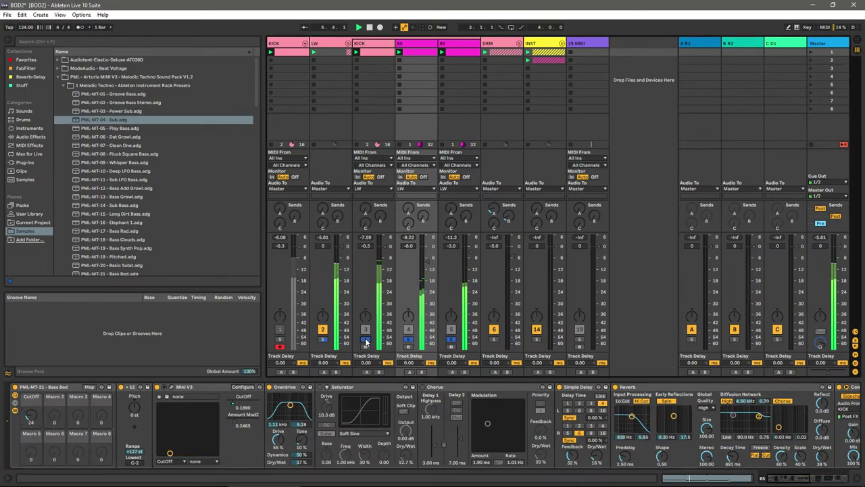
left_click(494, 340)
left_click(537, 339)
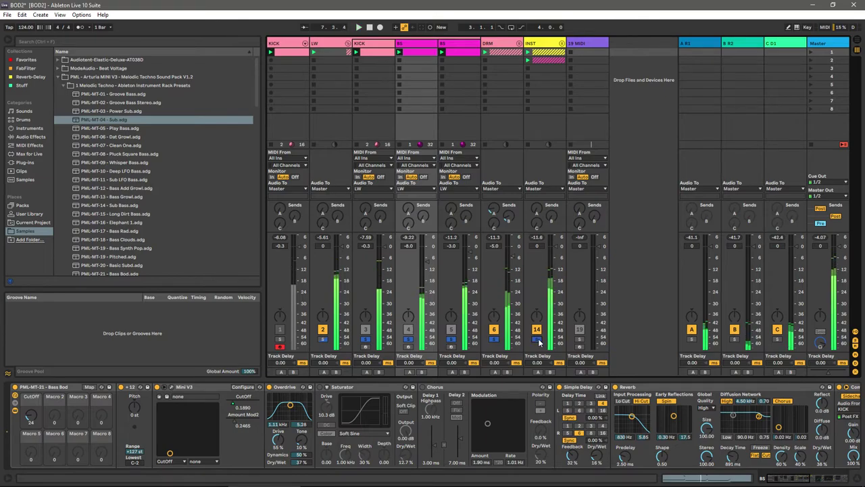
left_click(537, 339)
key("ctrl+s")
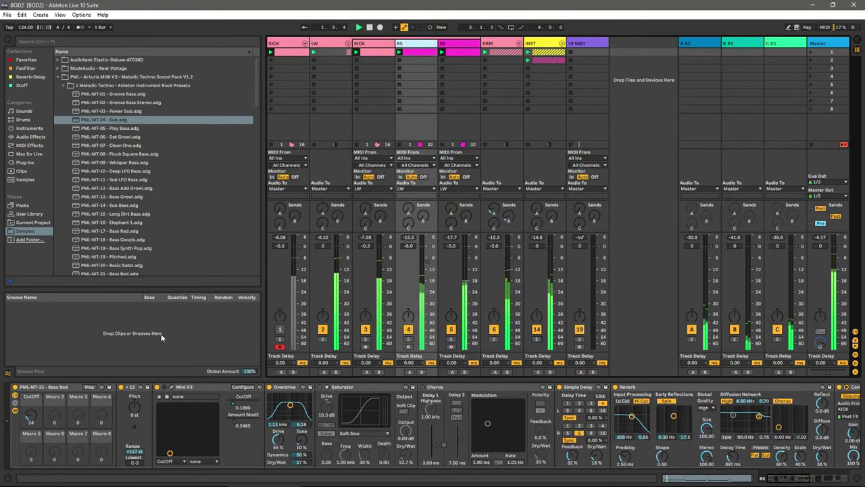
Step: Raise the original BS track's CutOff to 0.3150 and unfold the INST group to show the ARP track's devices
left_click_drag(29, 419, 29, 389)
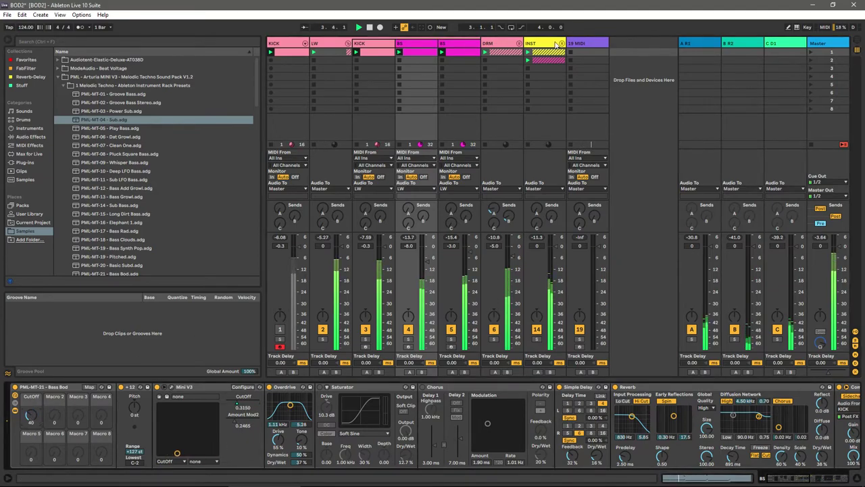
left_click(561, 44)
left_click(580, 43)
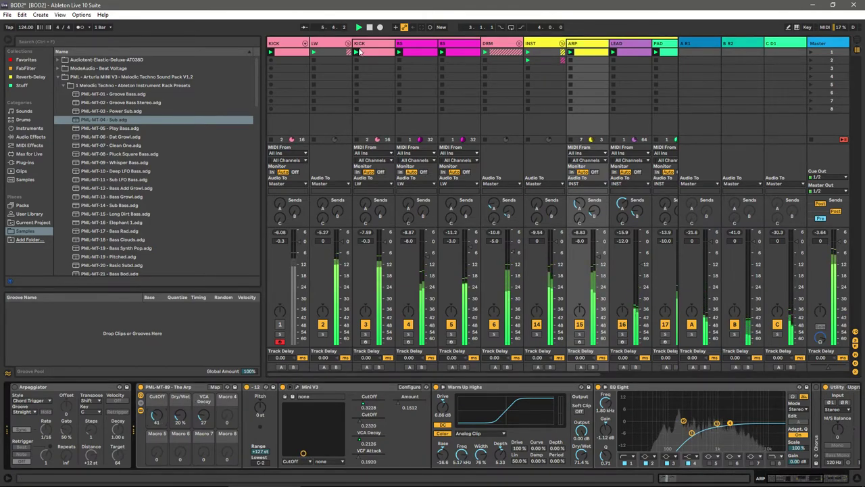
Step: Adjust the Auto Filter frequency on the KICK track to 67.7 Hz
left_click(361, 51)
left_click_drag(703, 422, 711, 428)
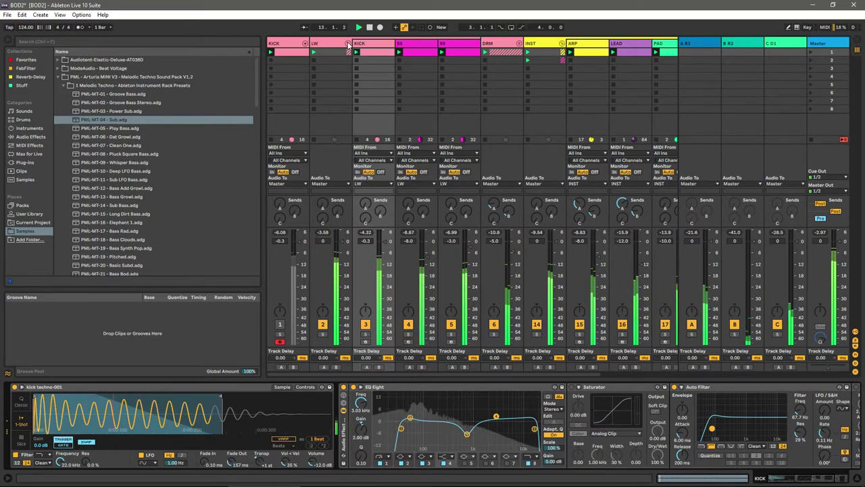
Step: Lower the ARP track's macros to CutOff 0, Dry/Wet 15 % and VCA Decay 23
left_click_drag(467, 372, 483, 372)
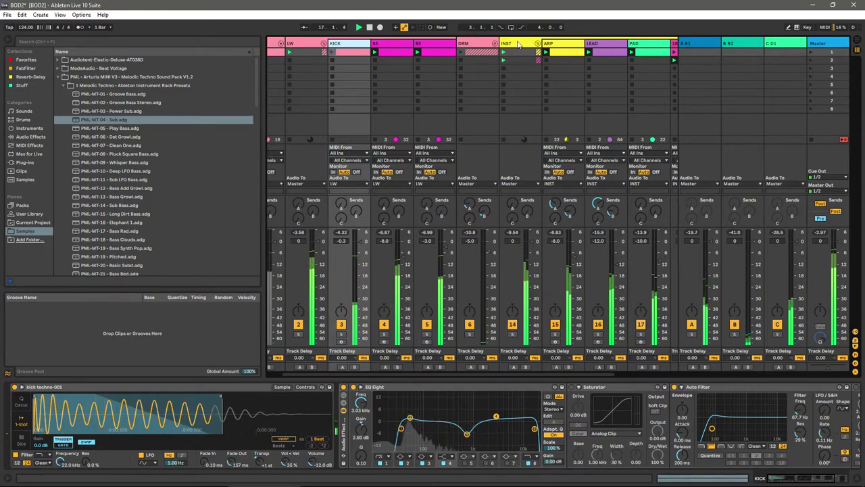
left_click(554, 44)
left_click_drag(157, 415, 156, 411)
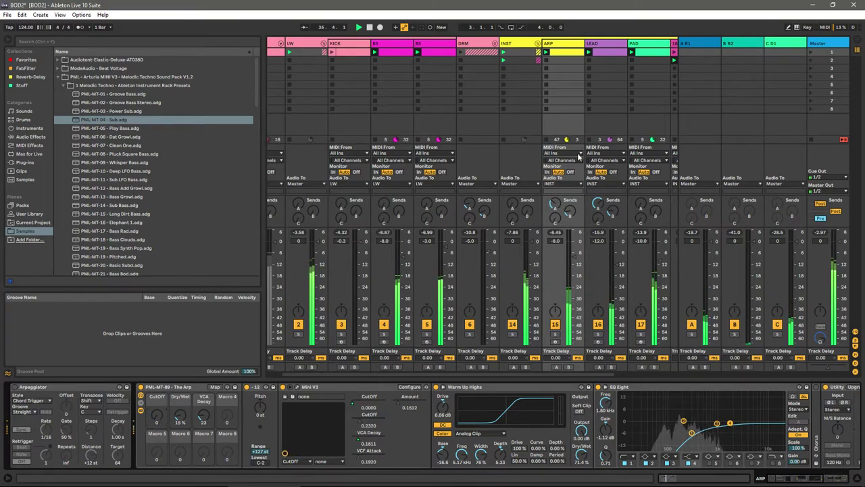
Step: Relaunch the KICK clip and lower the PAD track's CutOff to 0.1496
left_click(647, 48)
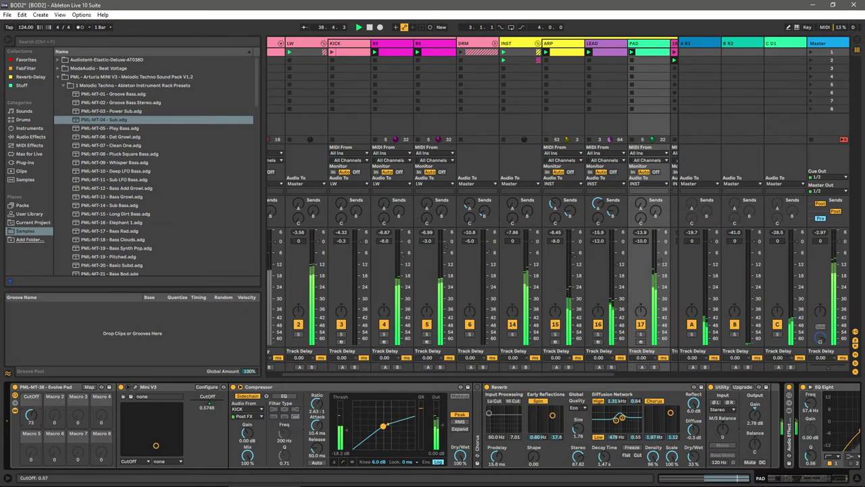
left_click(334, 61)
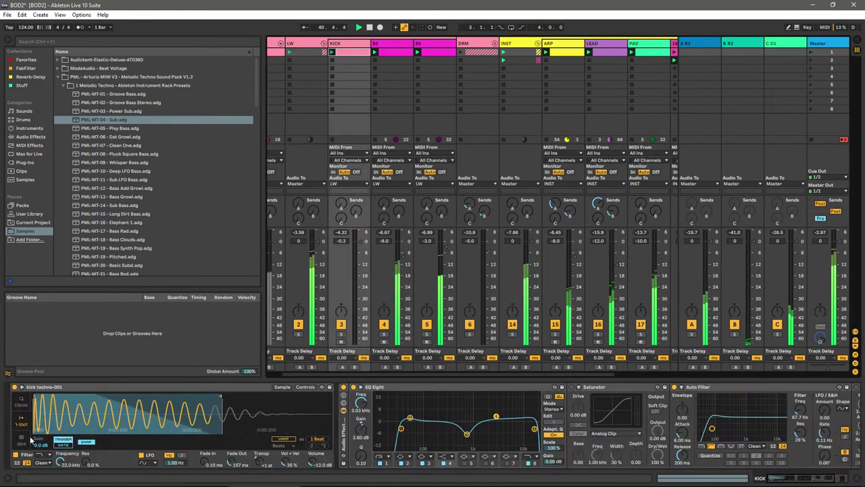
left_click(646, 49)
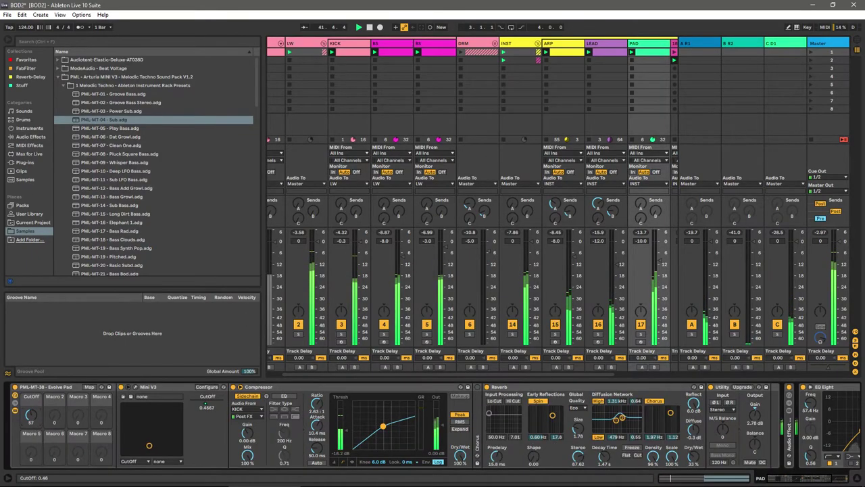
left_click_drag(145, 445, 131, 445)
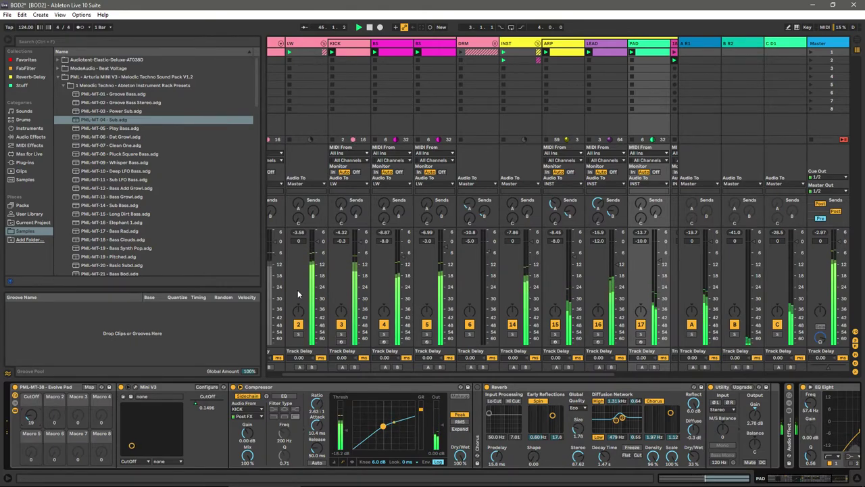
Step: Set the LW group's Glue Compressor to threshold -11.7 dB and makeup 2.22 dB, and lower the sub BS track to -7.0 dB
left_click(316, 262)
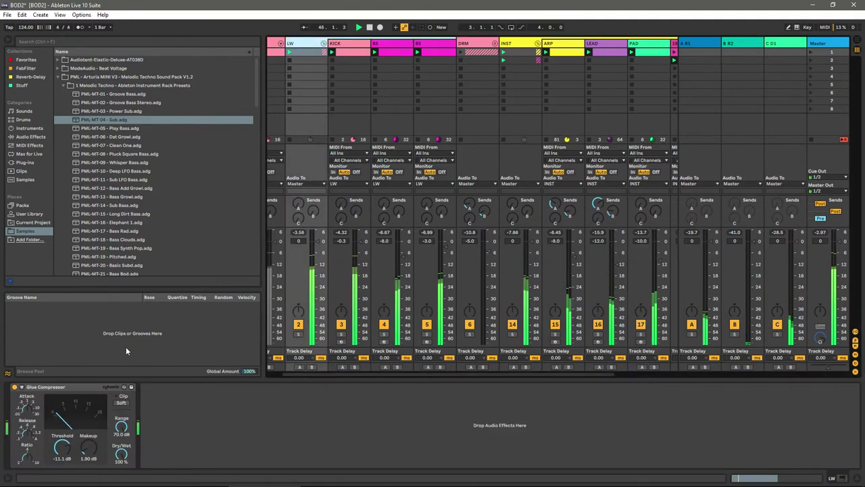
left_click_drag(93, 457, 93, 449)
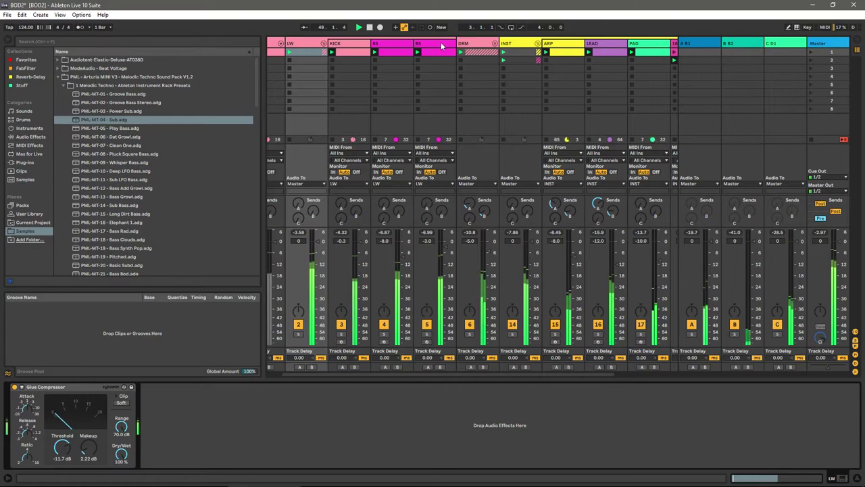
left_click(453, 249)
left_click_drag(453, 249, 453, 255)
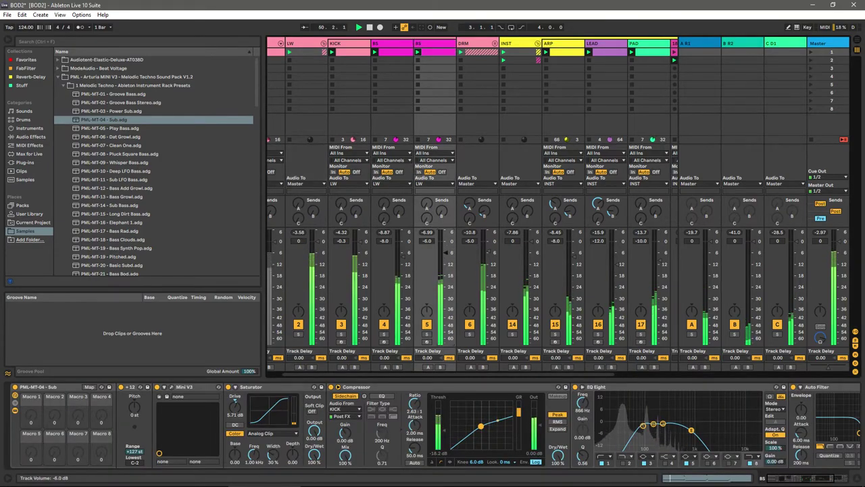
Step: Unfold the DRM group to check the levels of its drum tracks, and fold it again
left_click(495, 44)
scroll(547, 369, "right", 4)
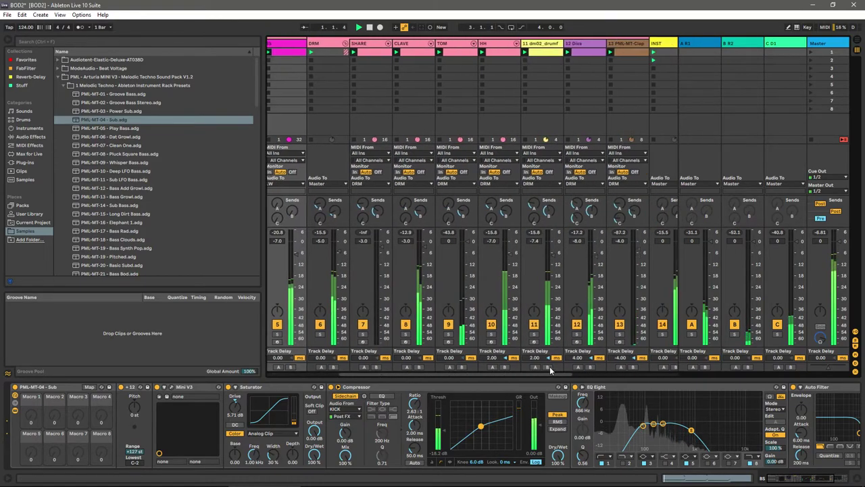
scroll(558, 370, "right", 1)
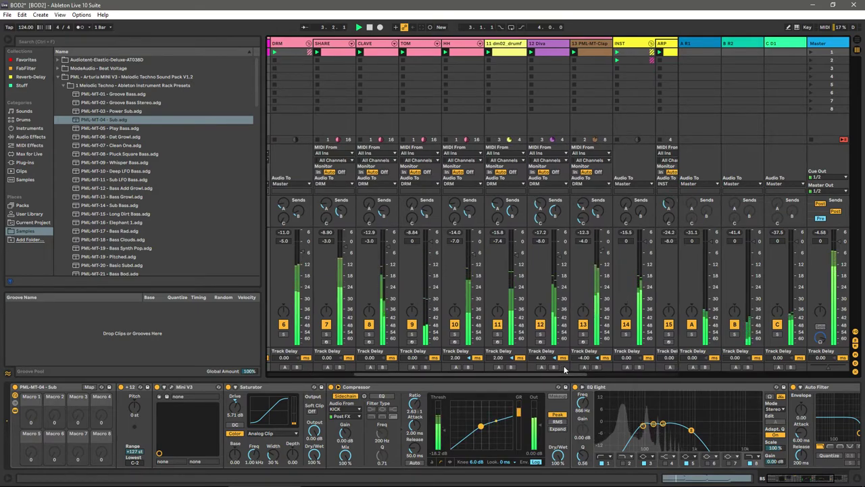
scroll(564, 369, "left", 3)
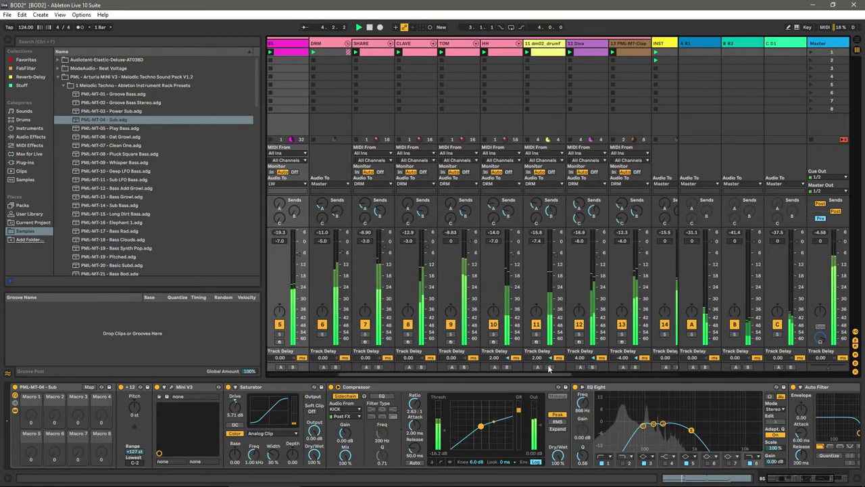
key("Left")
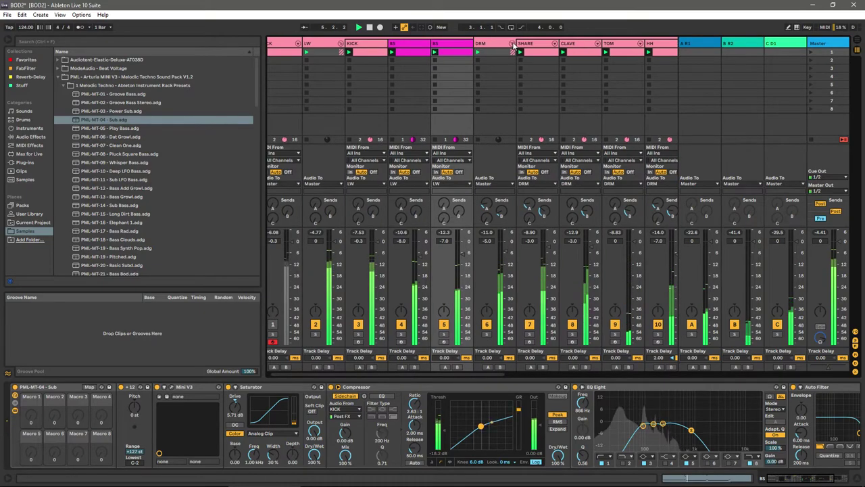
scroll(366, 372, "left", 1)
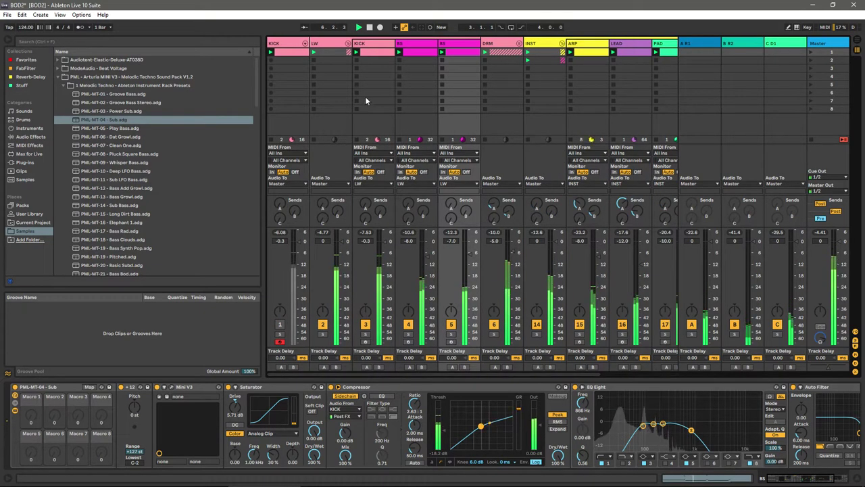
Step: Extend the end of the kick techno-001 sample to its full length and solo the KICK track
left_click(366, 44)
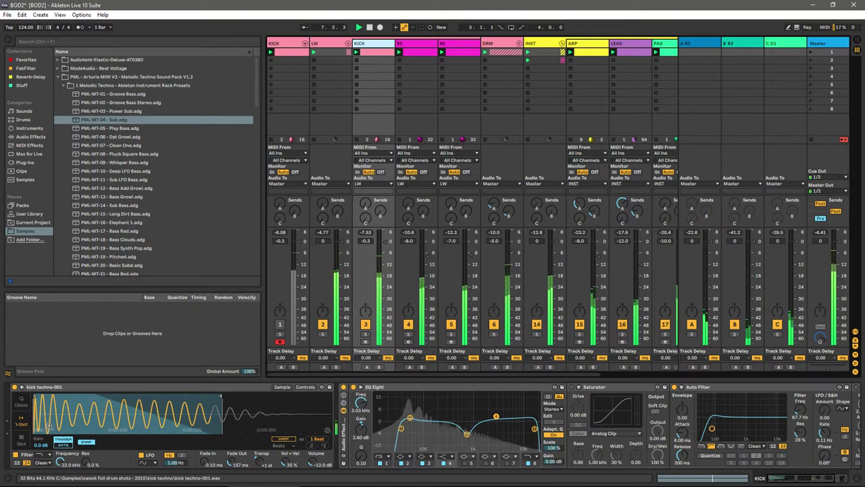
left_click_drag(215, 401, 332, 402)
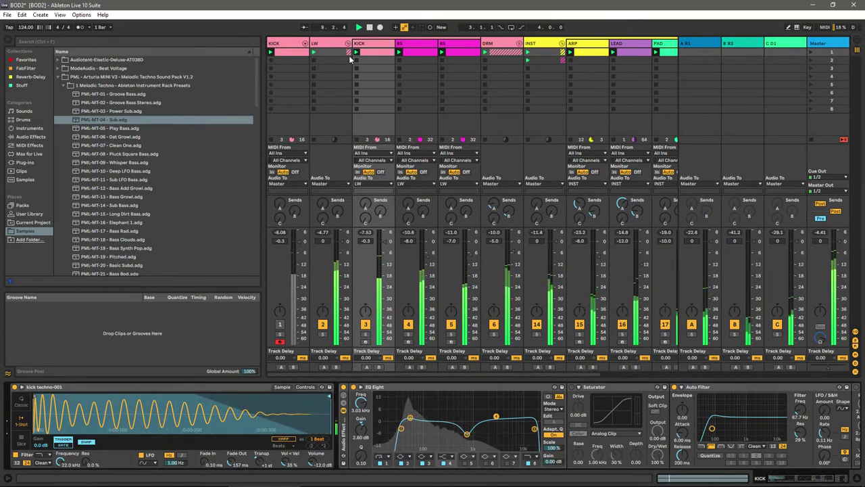
left_click(366, 334)
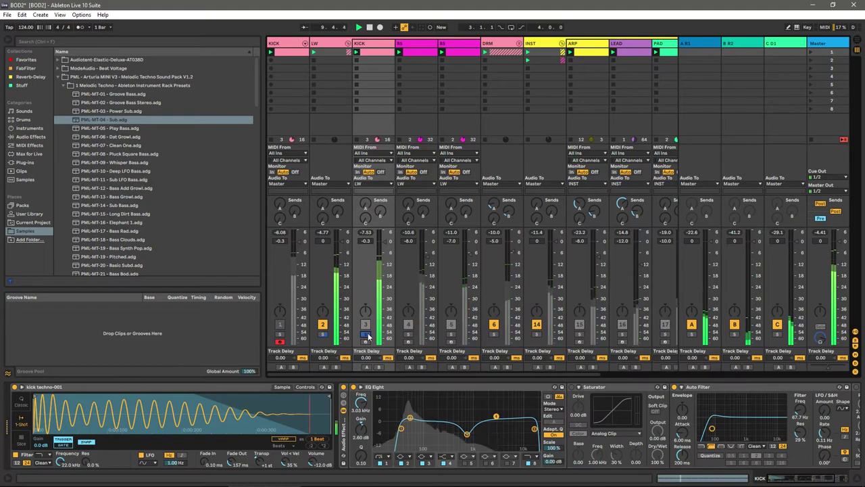
Step: Shape the KICK's EQ Eight with a -5.33 dB dip at 774 Hz, a raised second band and the lowest band at 32.3 Hz
left_click(352, 388)
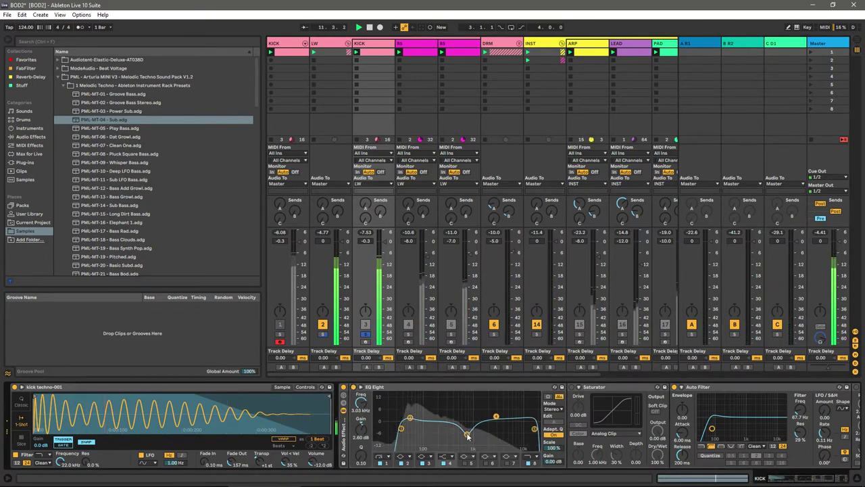
left_click_drag(496, 416, 467, 430)
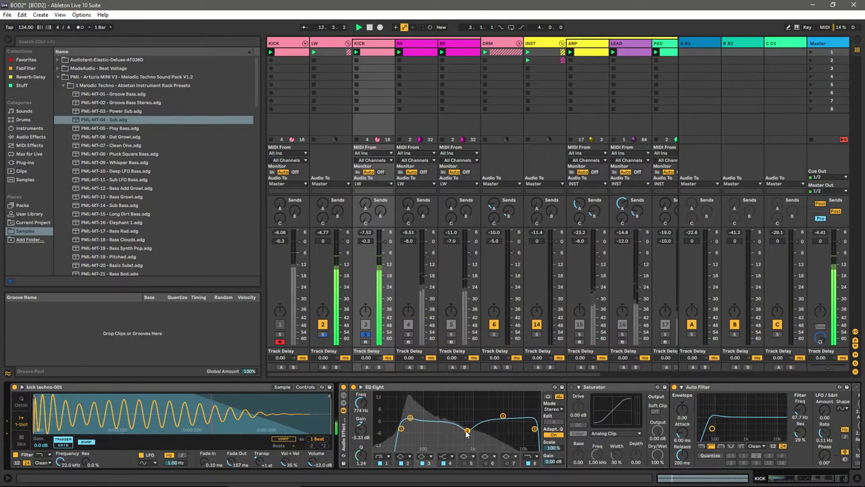
mouse_move(409, 419)
left_mouse_down()
mouse_move(422, 402)
mouse_move(409, 401)
mouse_move(409, 426)
left_mouse_up()
left_click(400, 429)
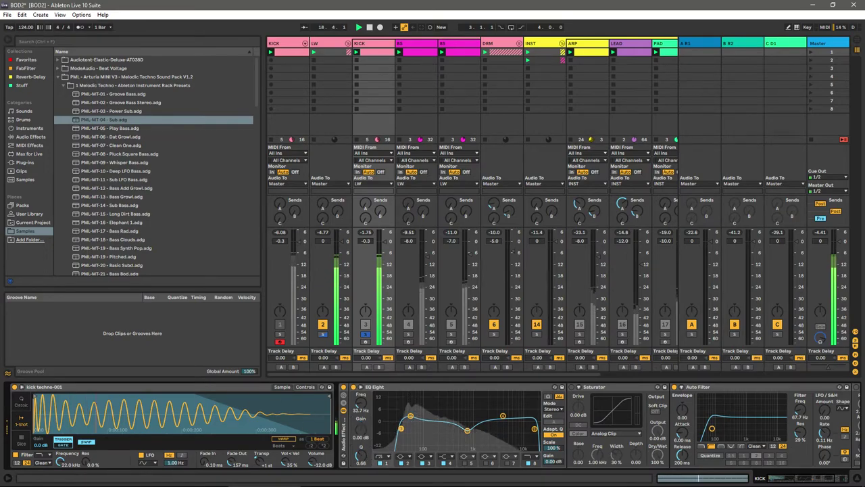
right_click(403, 388)
left_click(420, 379)
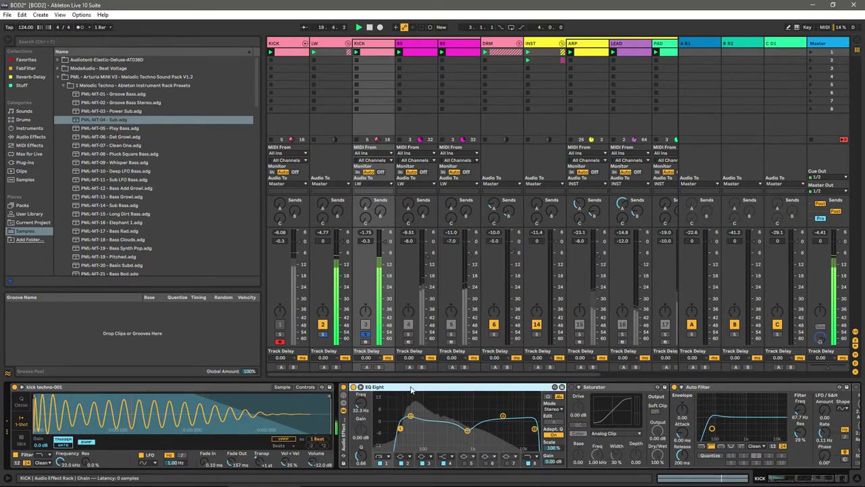
right_click(419, 380)
left_click(422, 381)
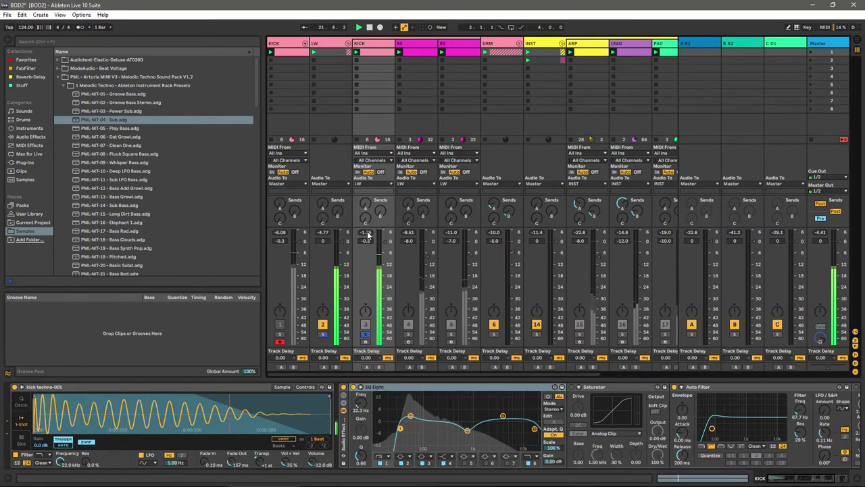
Step: Solo the LW and INST groups, lowering the first BS track to -10.0 dB and the INST group to -5.0 dB
left_click(322, 336)
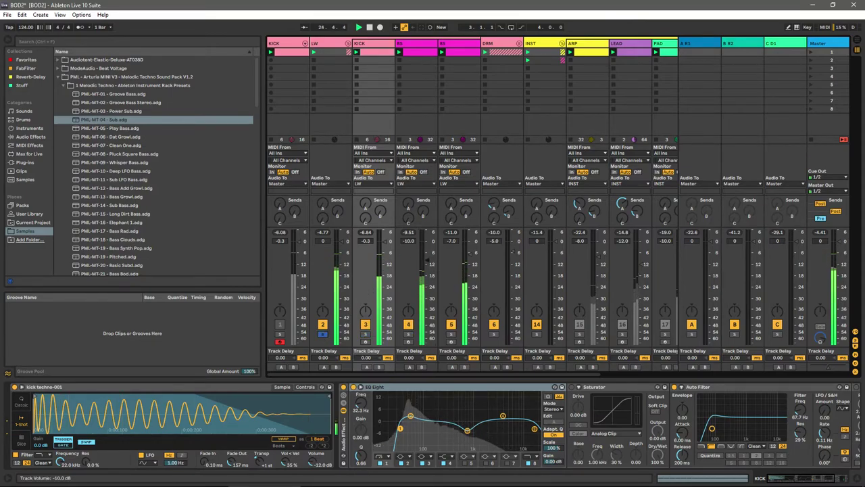
left_click(414, 103)
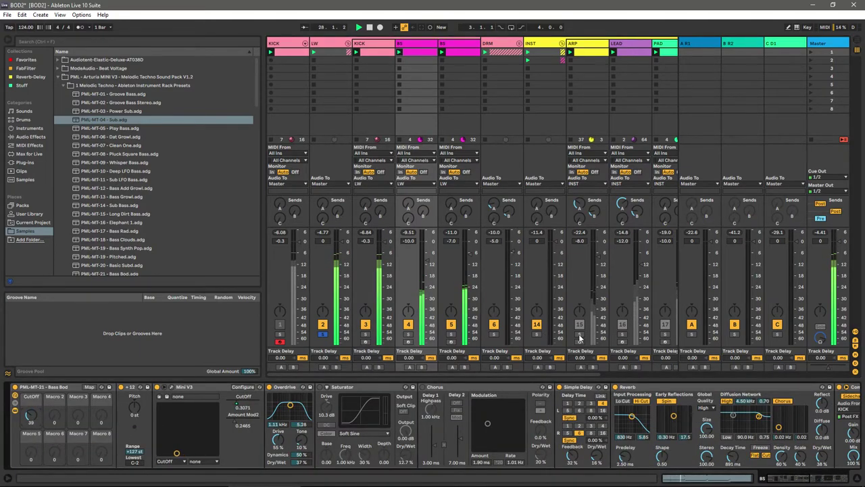
left_click(536, 334)
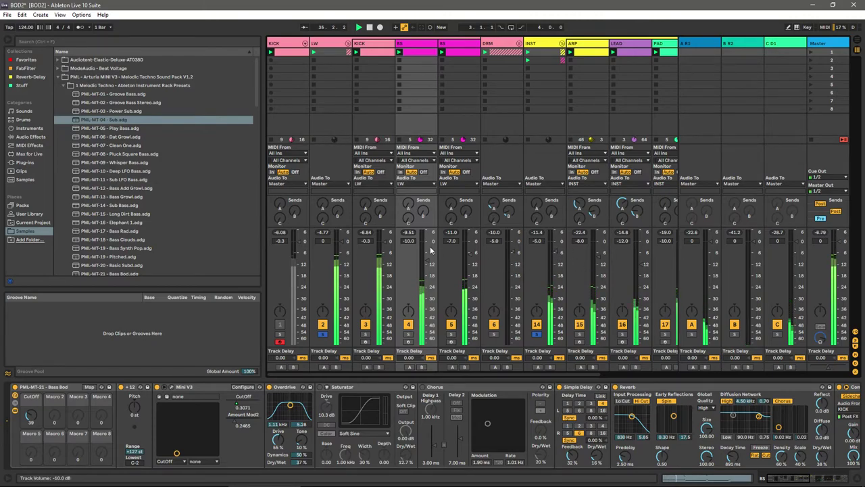
Step: Solo the DRM group, lower its volume to -8.0 dB and save the set
scroll(504, 256, "down", 3)
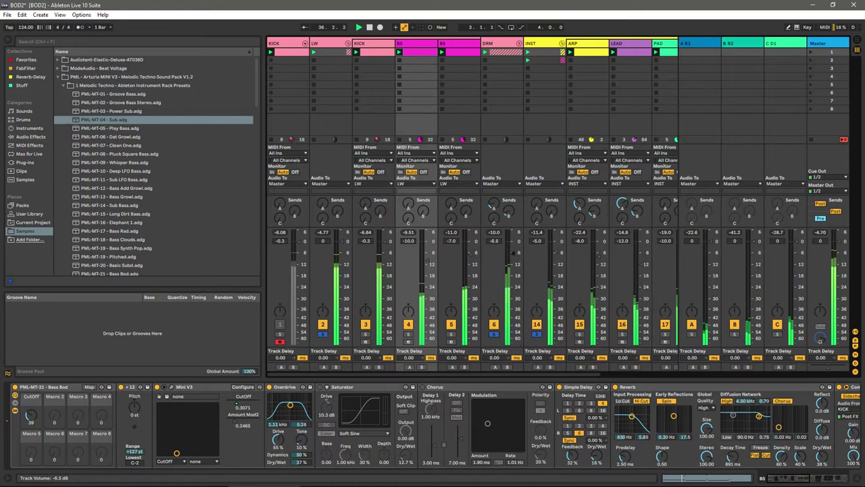
left_click(497, 233)
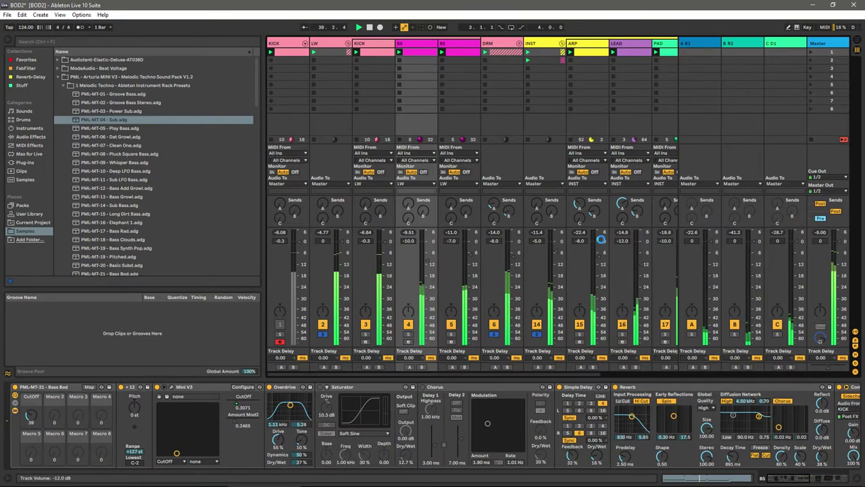
key("ctrl+s")
Step: Fold the LW and INST groups so that only the group tracks show in the mixer
left_click(348, 43, "alt")
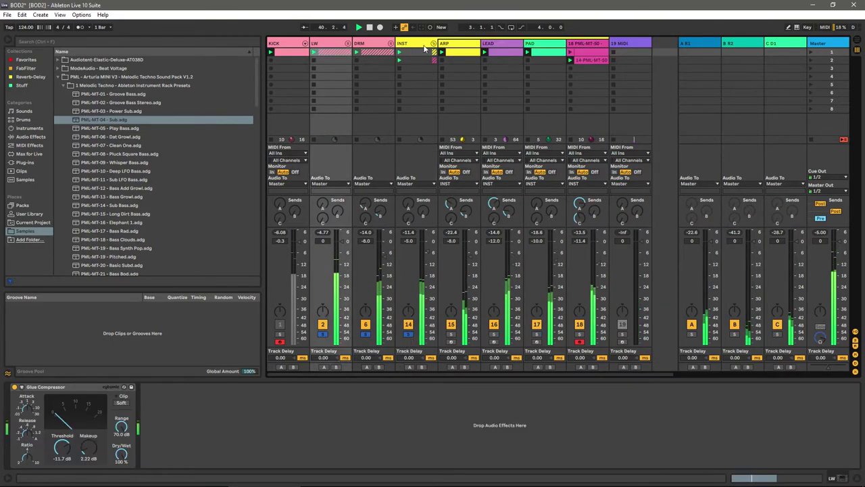
key("ctrl+shift+t")
left_click(477, 43)
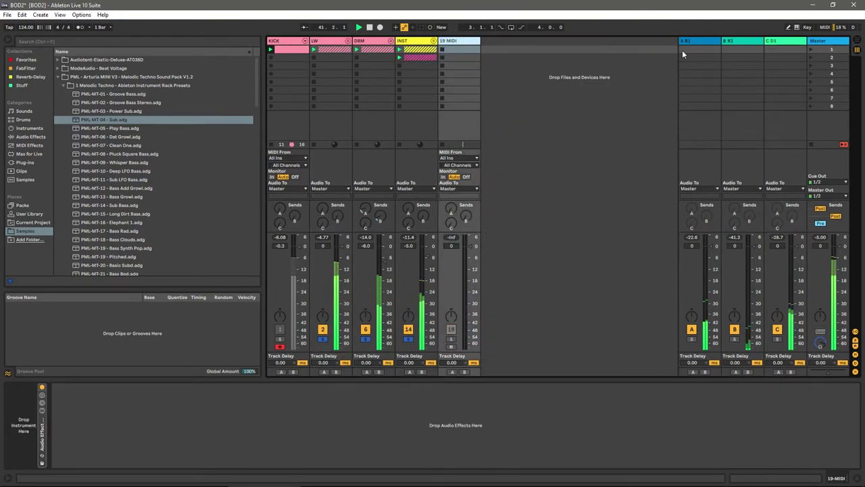
Step: Switch the Utility device on the Master track to Mono
left_click(815, 42)
left_click(14, 387)
left_click(25, 445)
Step: Collapse the Arturia sound pack folder and look through the list of audio effects for a device for the Master track
left_click(58, 77)
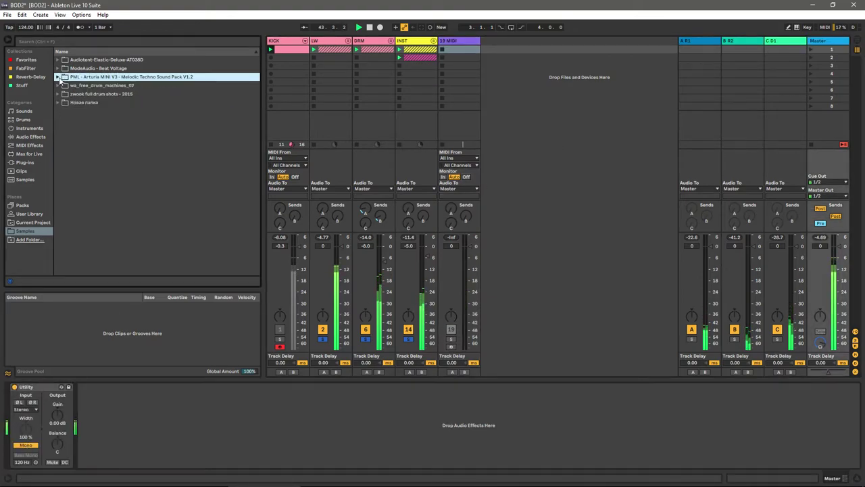
left_click(30, 137)
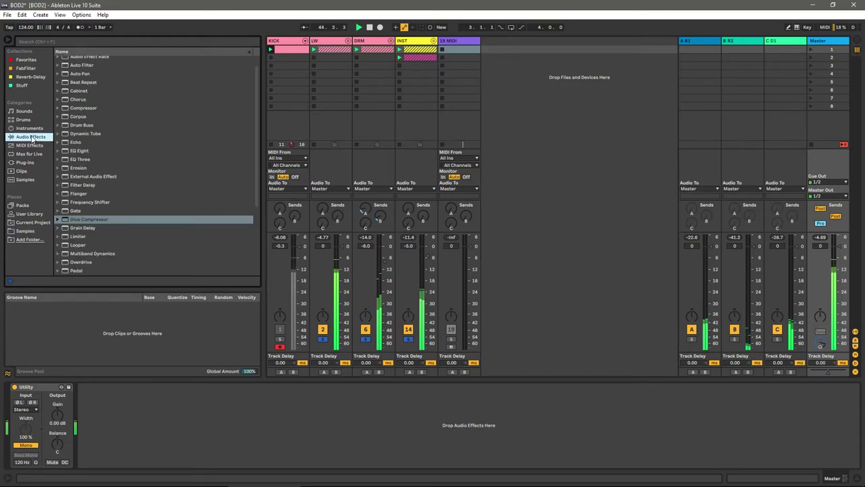
scroll(112, 202, "down", 5)
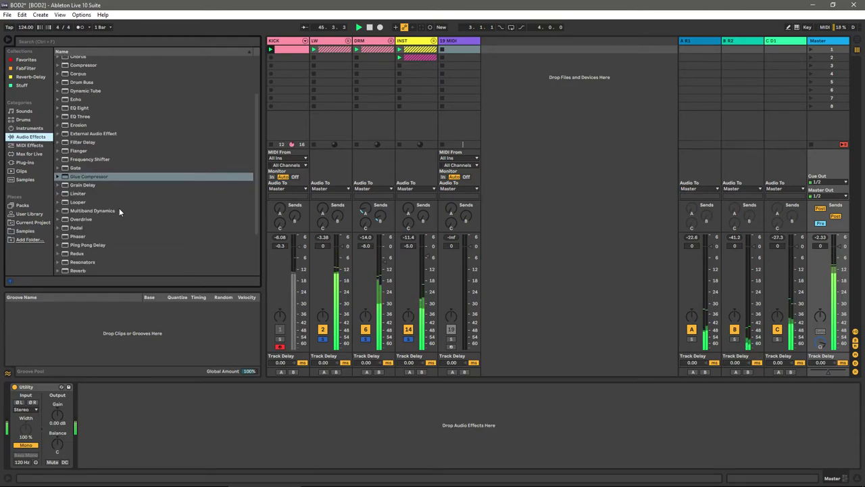
scroll(119, 208, "down", 2)
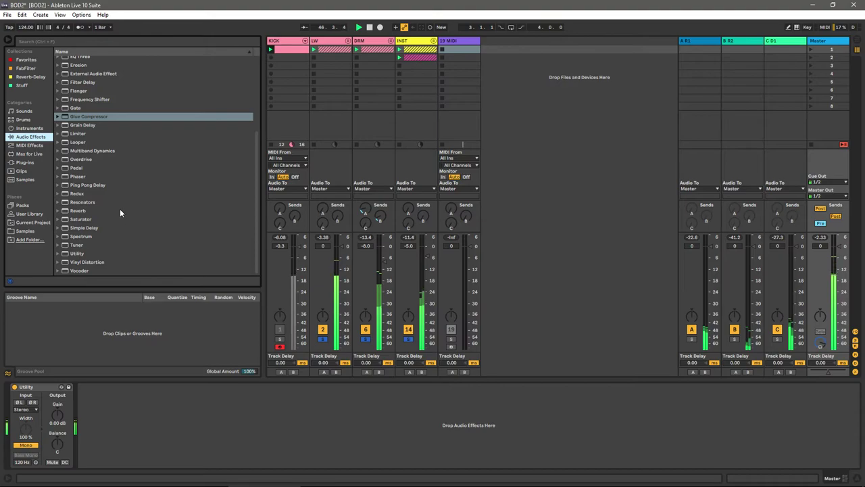
scroll(120, 208, "up", 5)
scroll(120, 208, "up", 2)
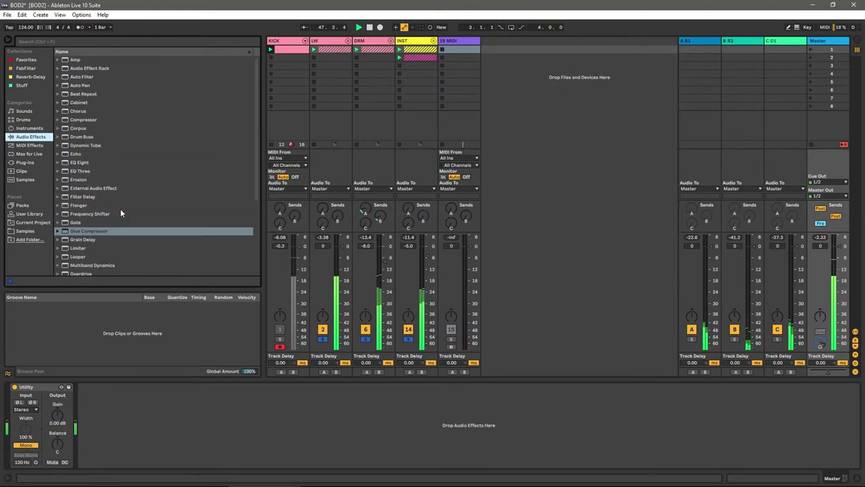
left_click(86, 147)
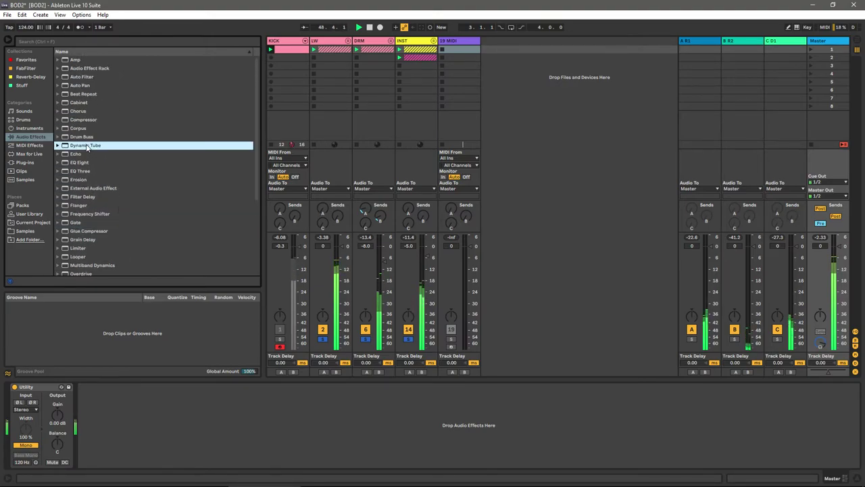
left_click(35, 138)
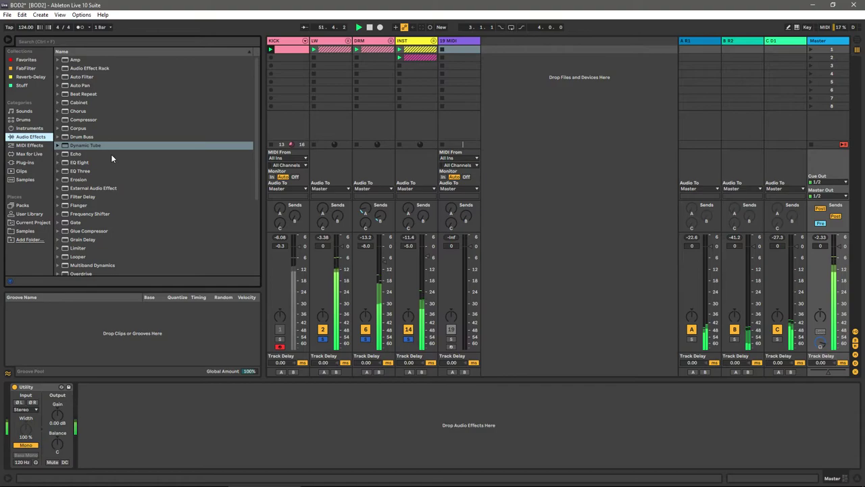
scroll(112, 158, "down", 4)
scroll(111, 159, "down", 1)
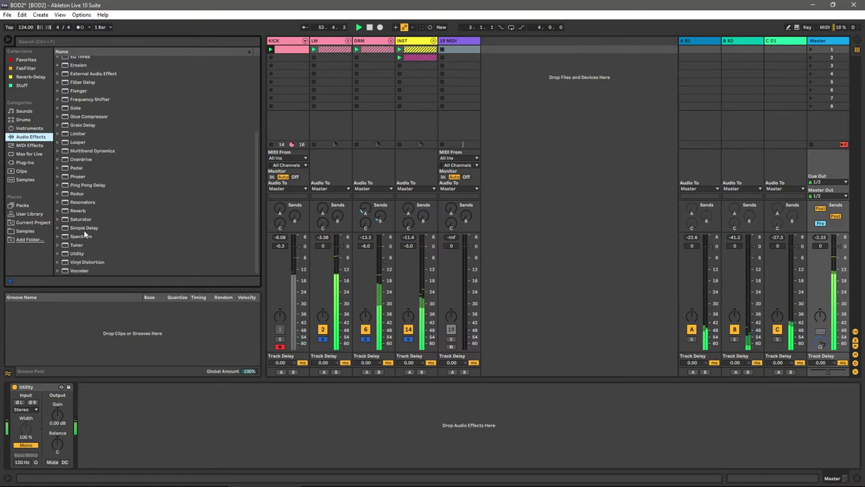
Step: Add SPAN Plus from the Stuff collection to the Master track, set its spectrum mode to MY and close its window
left_click(23, 86)
left_click(88, 85)
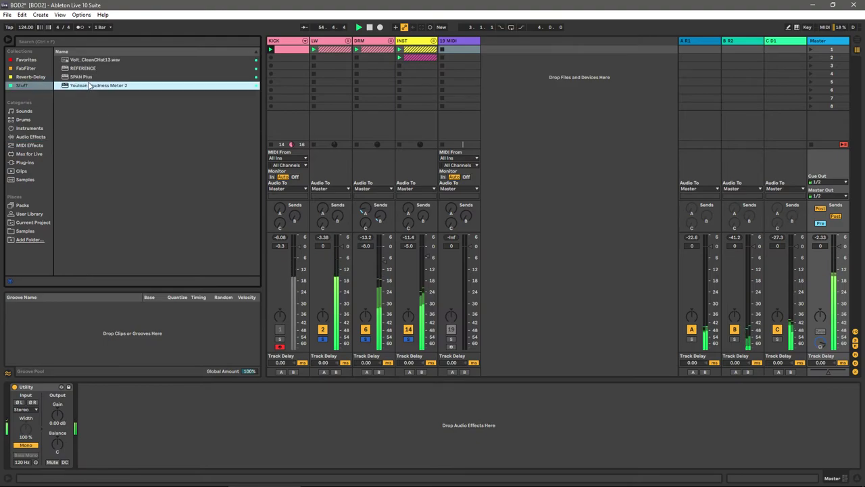
double_click(88, 77)
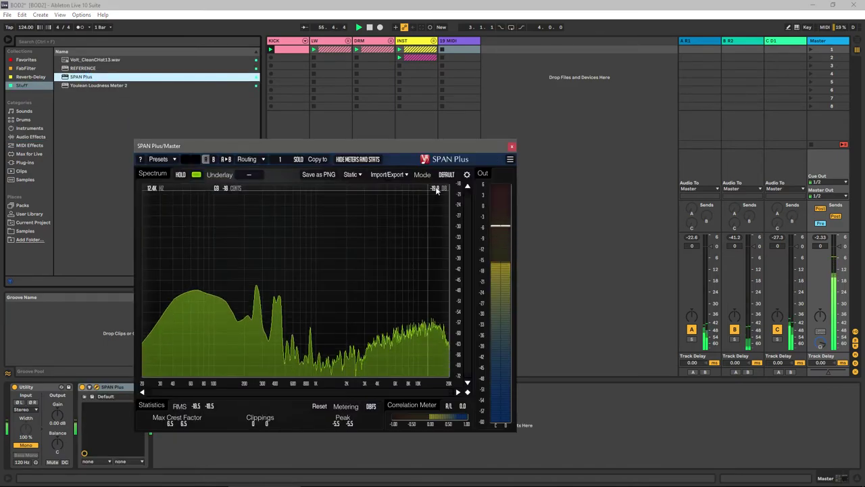
left_click(447, 174)
left_click(446, 257)
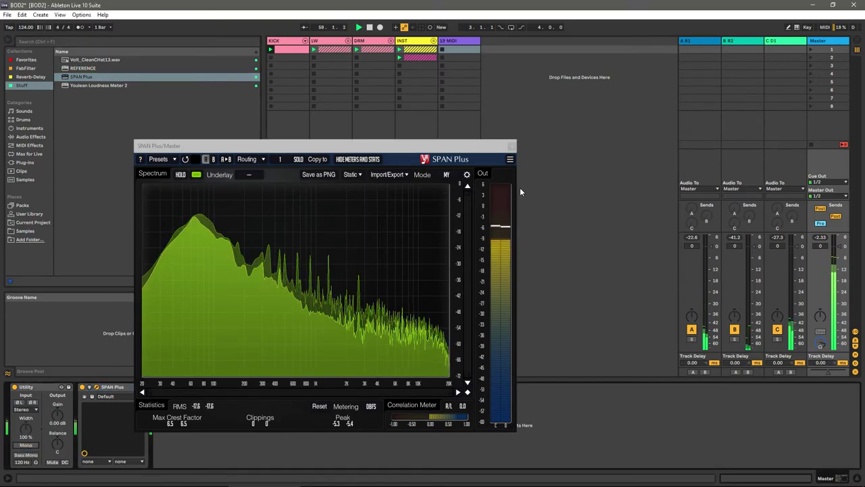
left_click(512, 146)
Step: Add Ozone 8 from the Izotope plug-ins to the Master track
left_click(25, 163)
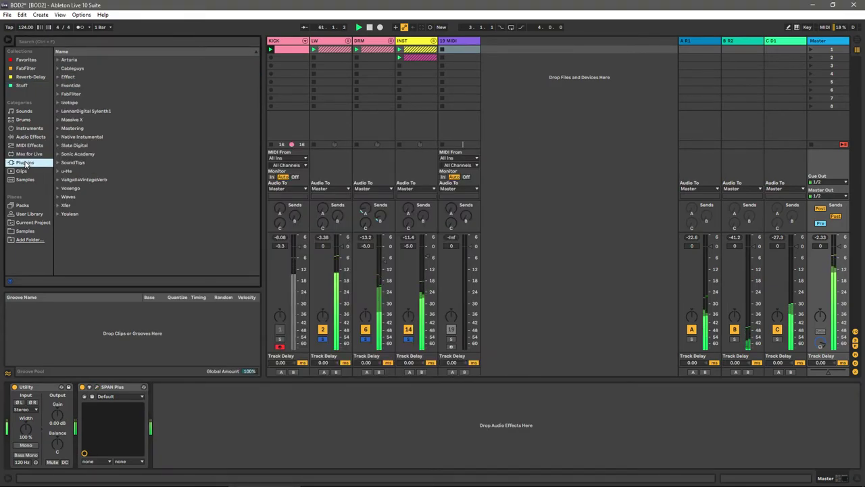
left_click(58, 103)
left_click(70, 111)
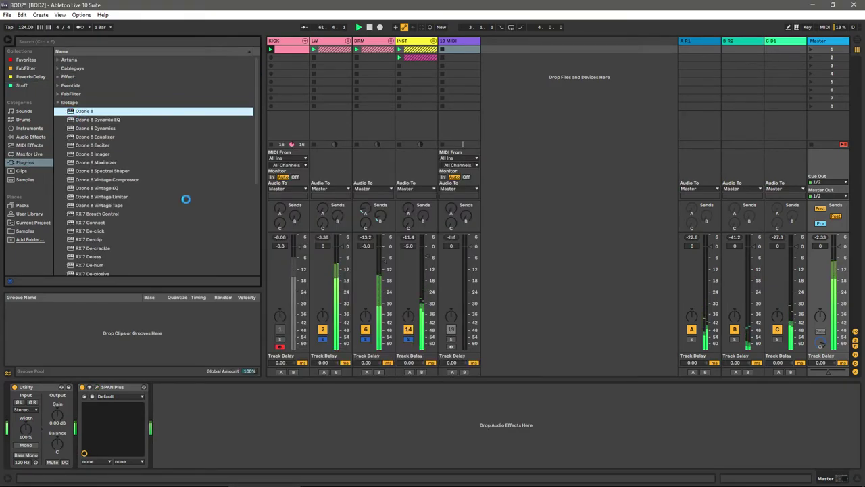
double_click(91, 112)
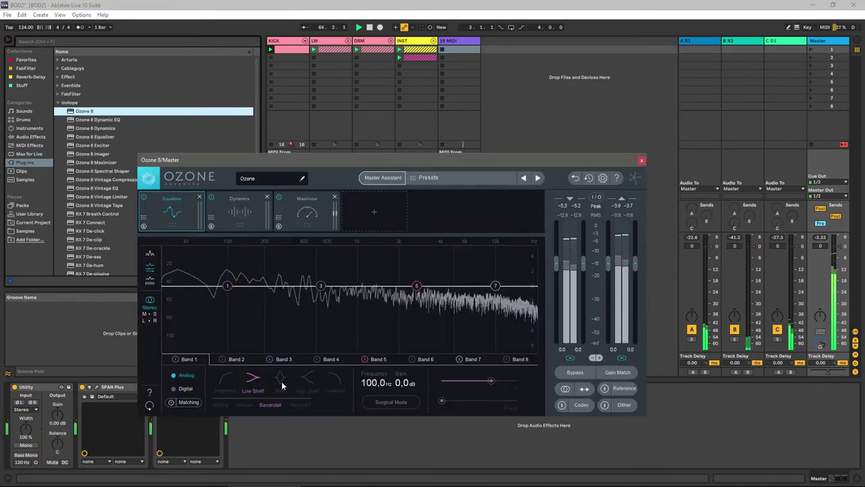
Step: Enable Matching in Ozone 8's Equalizer, capture the source curve against a Pink Noise target and close the plug-in window
left_click(227, 215)
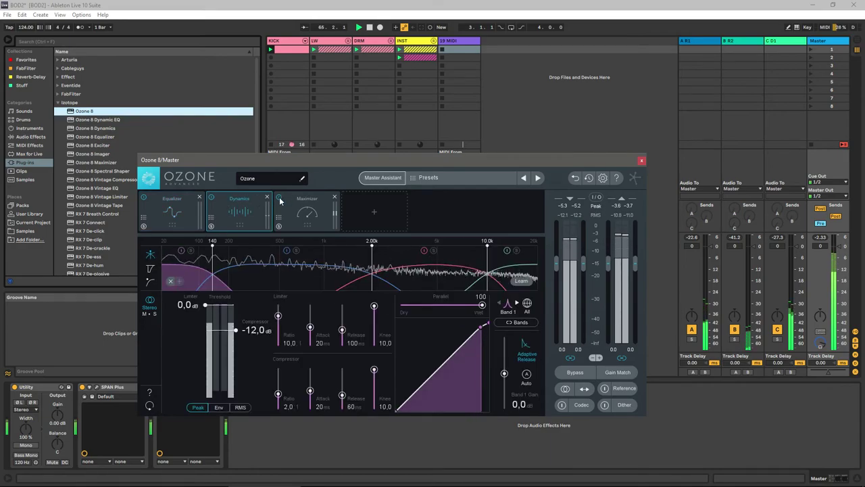
left_click(173, 211)
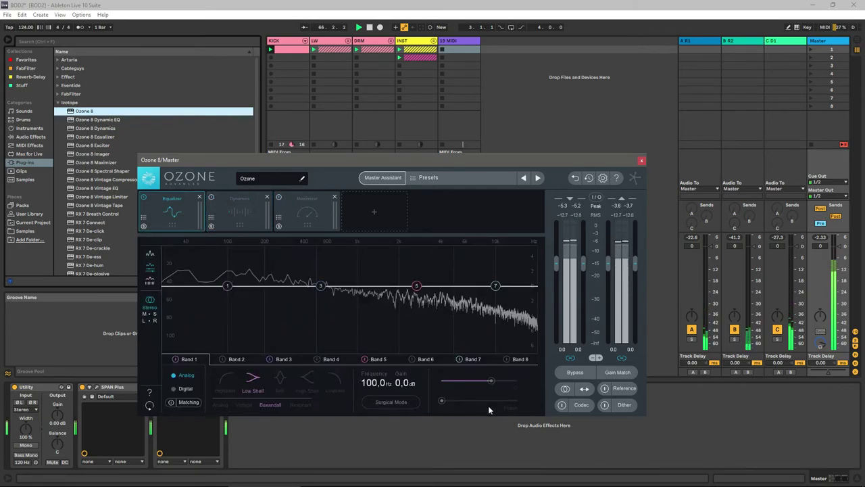
left_click(187, 402)
left_click(234, 402)
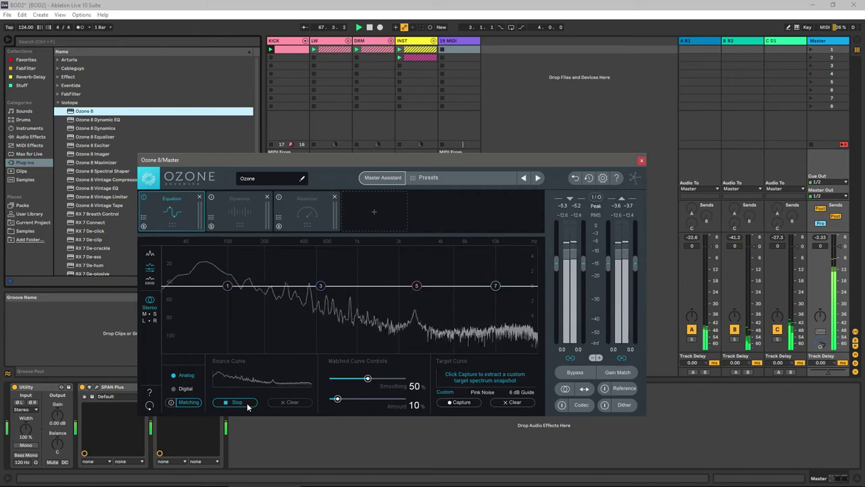
left_click(462, 402)
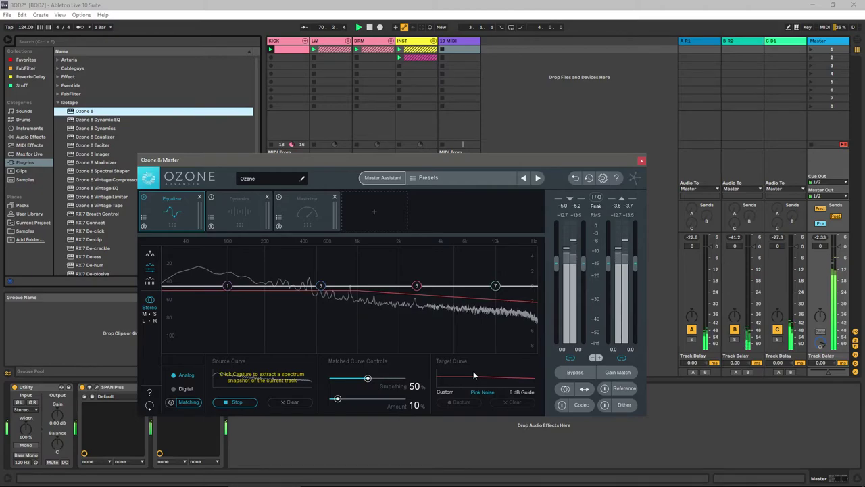
left_click(237, 402)
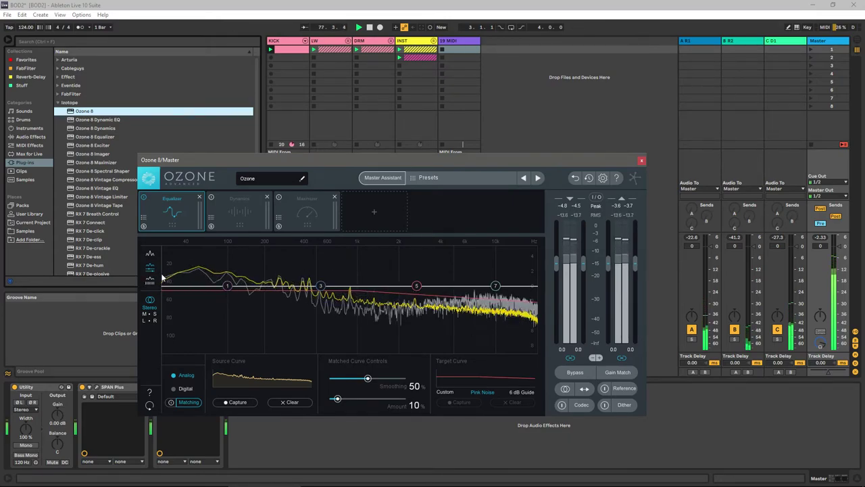
left_click(642, 161)
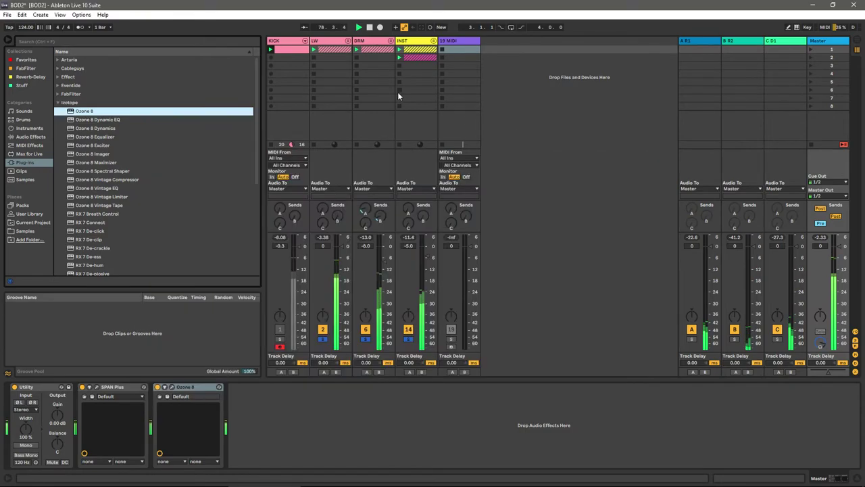
Step: Unfold the DRM group to look over its tracks, fold it again, and solo DRM and INST in turn to listen
left_click(382, 42)
left_click(390, 41)
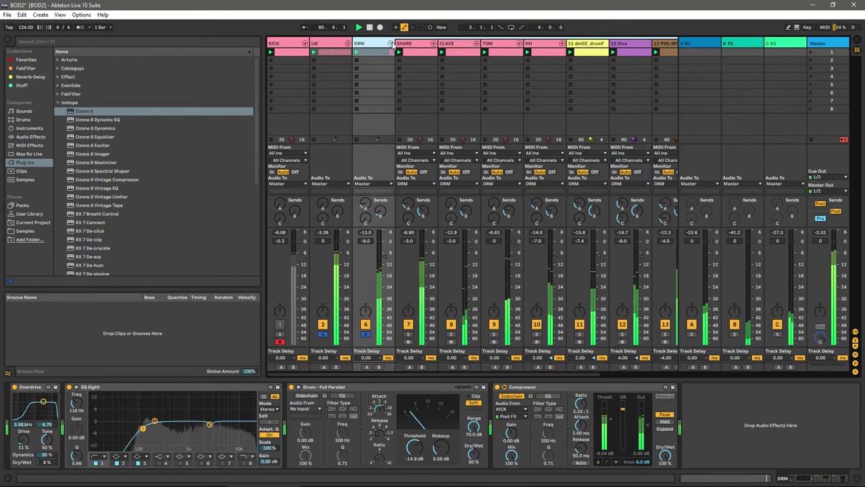
left_click(390, 43)
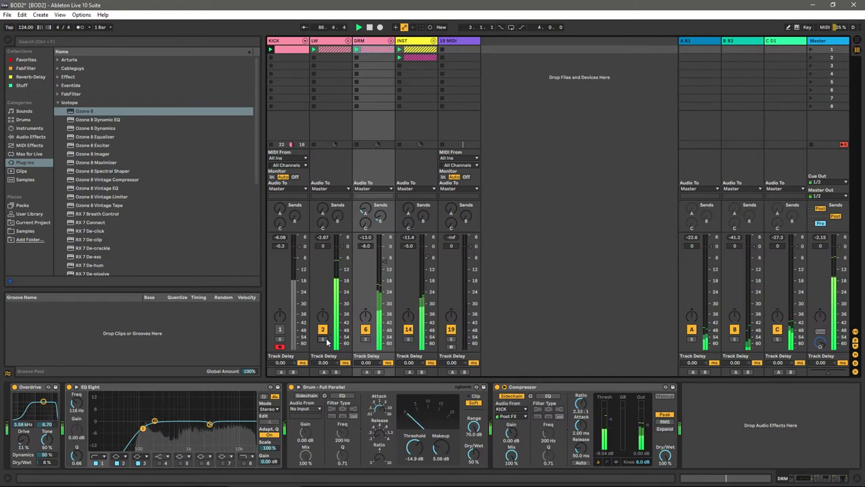
left_click(366, 340)
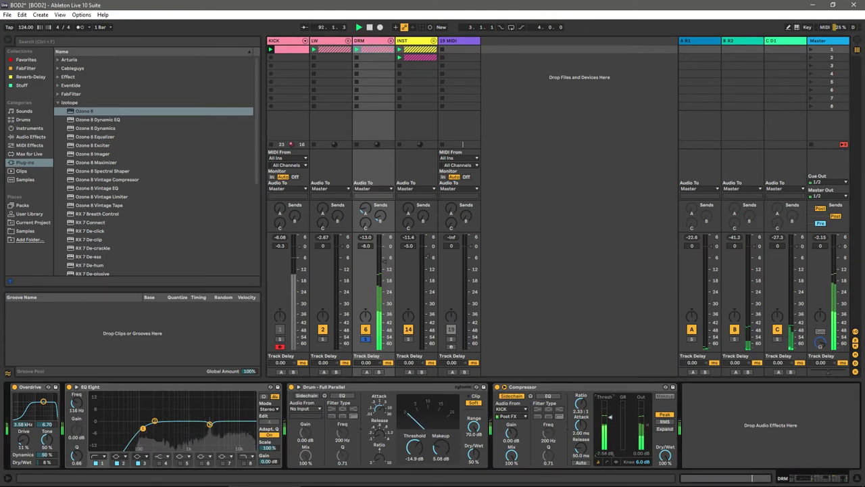
left_click(408, 337)
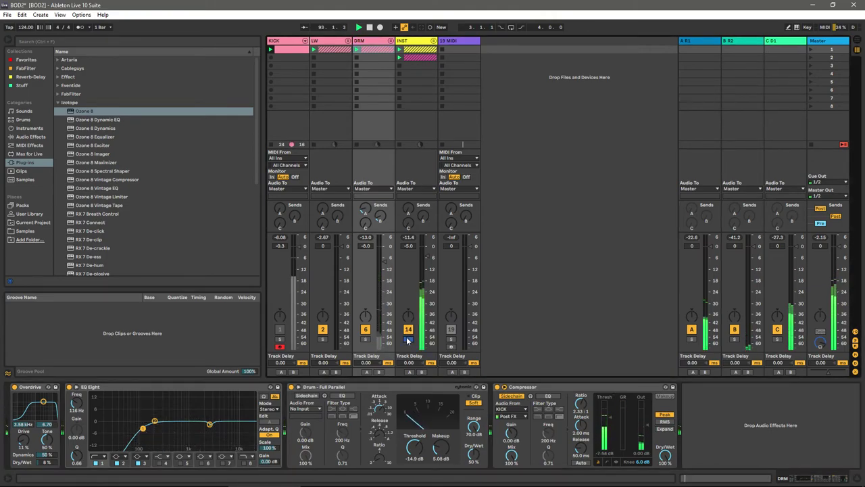
left_click(424, 314)
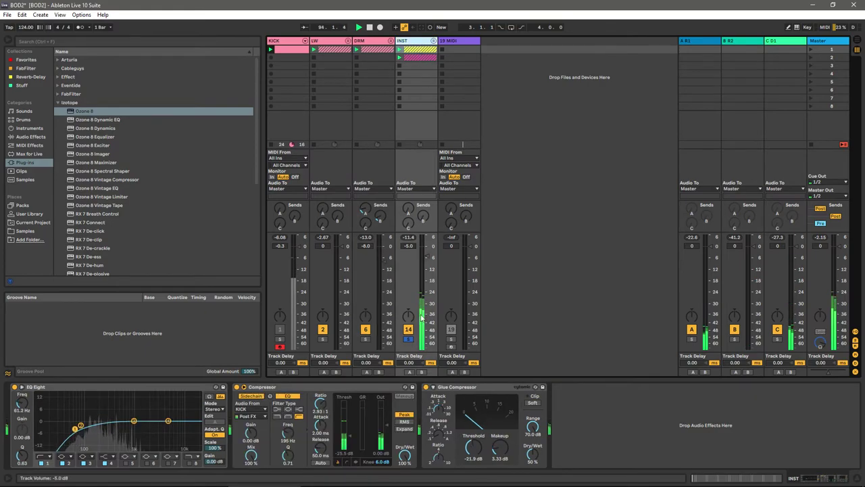
Step: Solo the DRM group and enable the sidechain EQ of its Compressor with a high-pass filter at 30 Hz
left_click(366, 338)
left_click(372, 49)
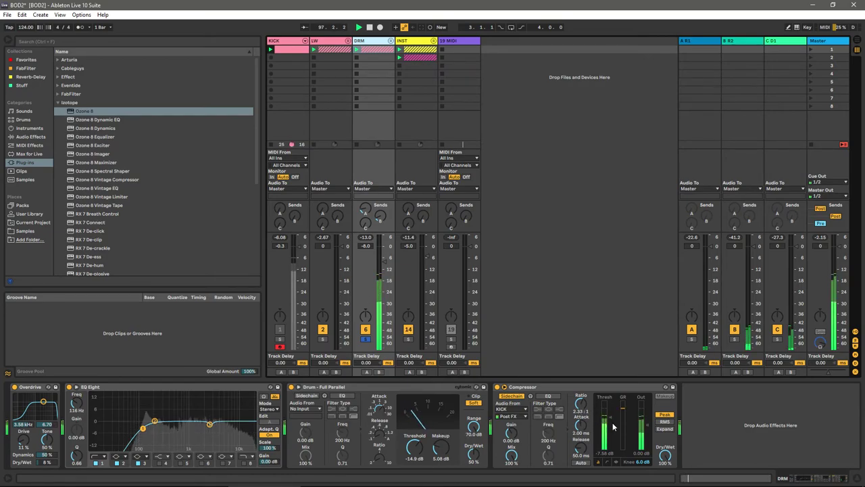
left_click(547, 396)
left_click(559, 417)
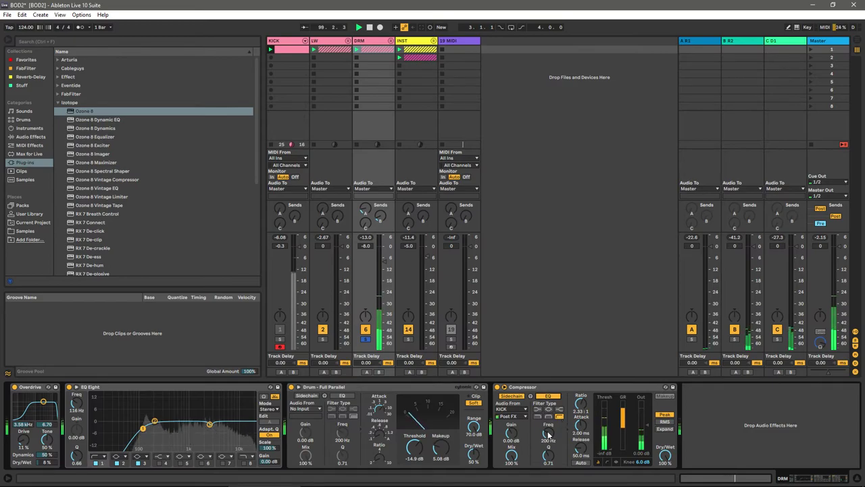
left_click_drag(548, 438, 550, 448)
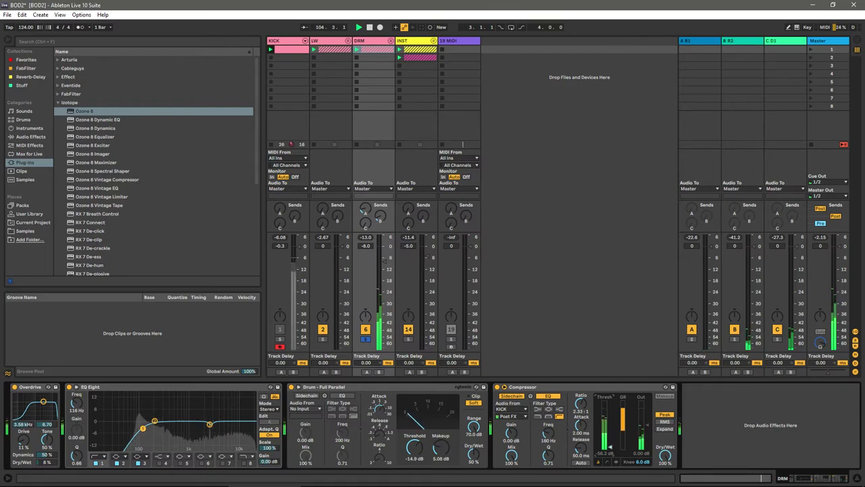
left_click_drag(548, 432, 548, 460)
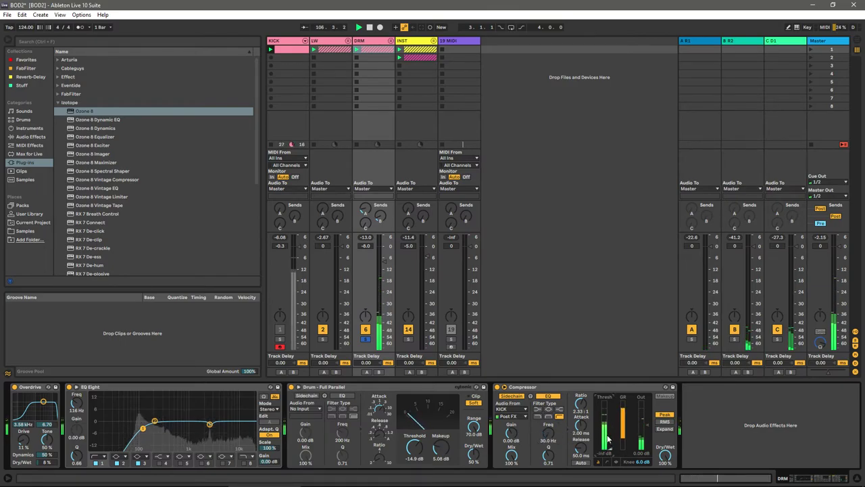
Step: Try the low-pass sidechain filter on DRM, return to high-pass at 195 Hz, and set the Compressor's threshold to -16.4 dB and ratio to 2.67:1
left_click(537, 416)
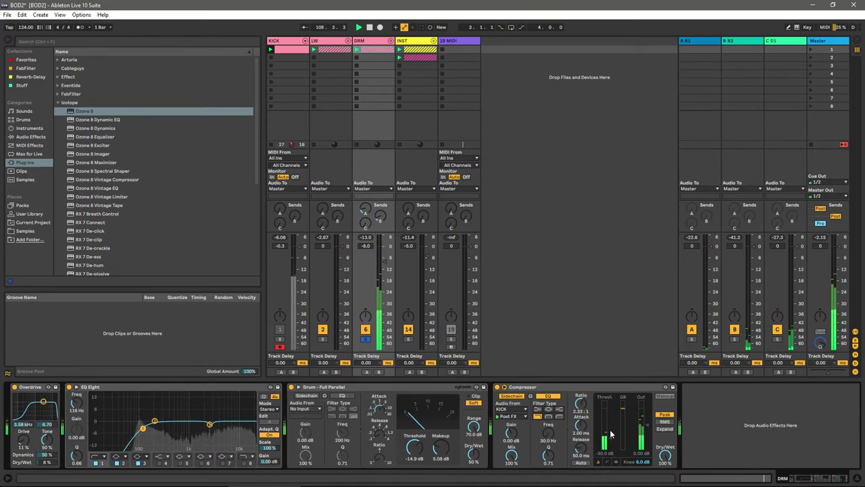
left_click(560, 417)
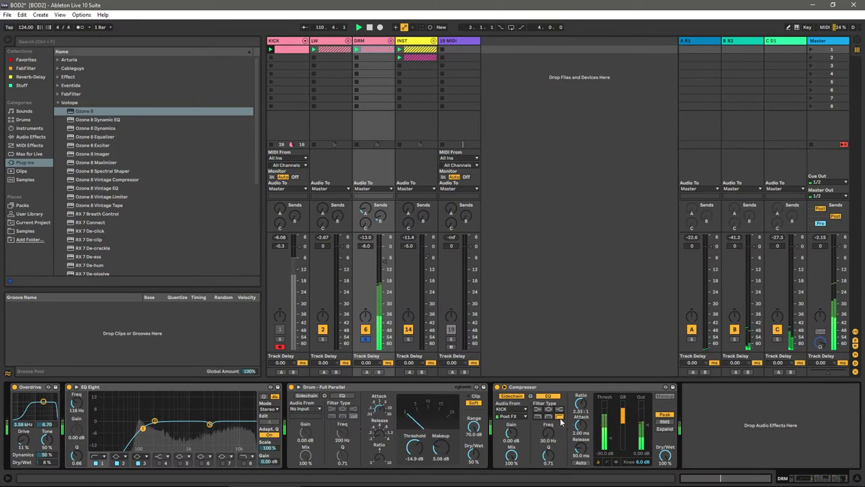
left_click_drag(548, 433, 548, 411)
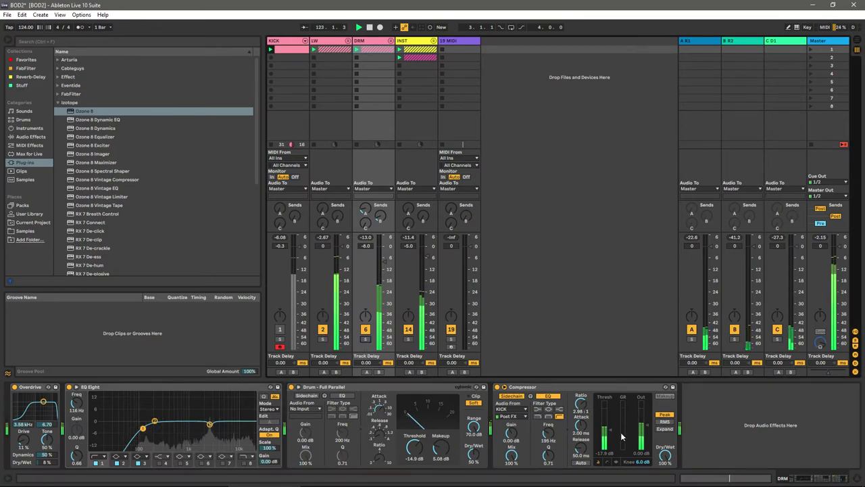
left_click_drag(614, 433, 608, 431)
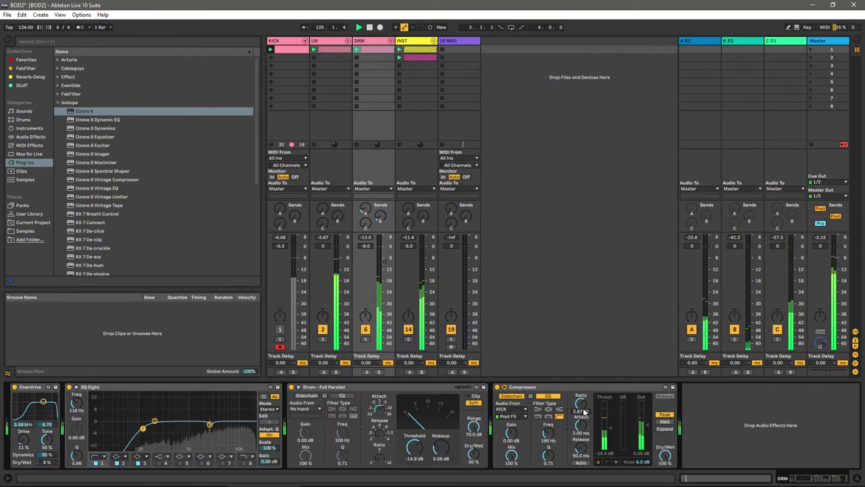
Step: Audition the DRM Compressor's sidechain filter at 4.04 kHz and 639 Hz, then as a low-pass at 205 Hz and 2.19 kHz
left_click_drag(548, 440, 549, 418)
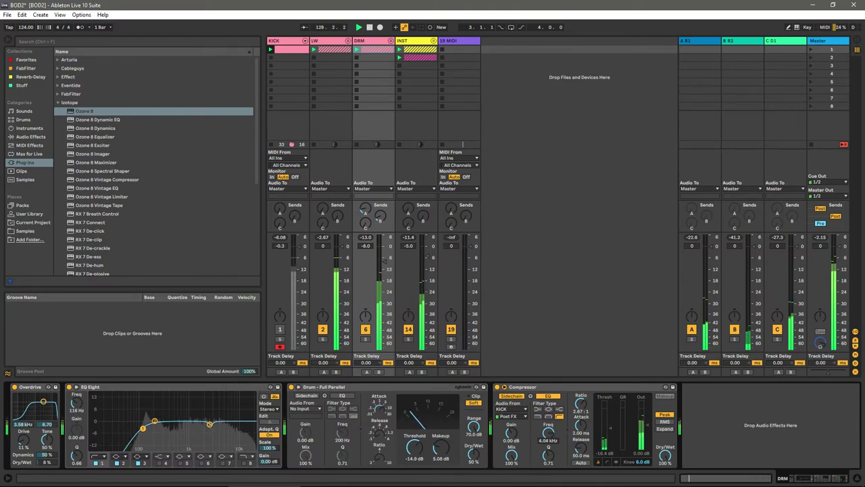
left_click_drag(549, 418, 548, 424)
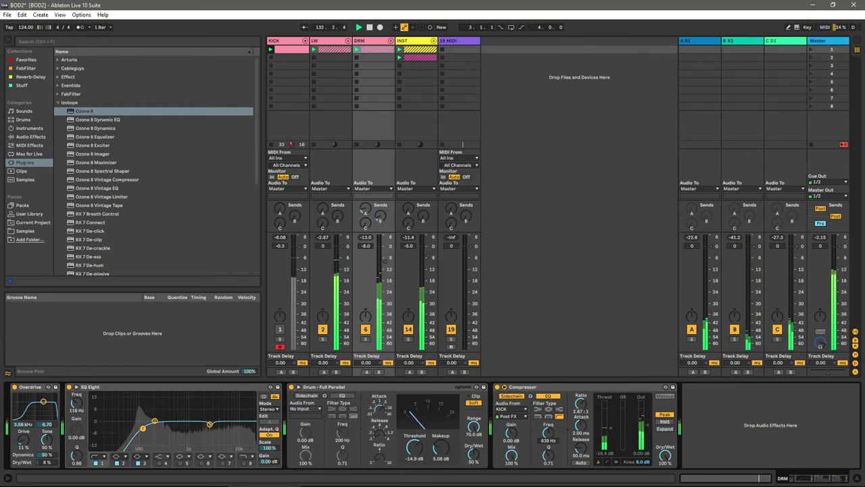
left_click_drag(549, 424, 549, 429)
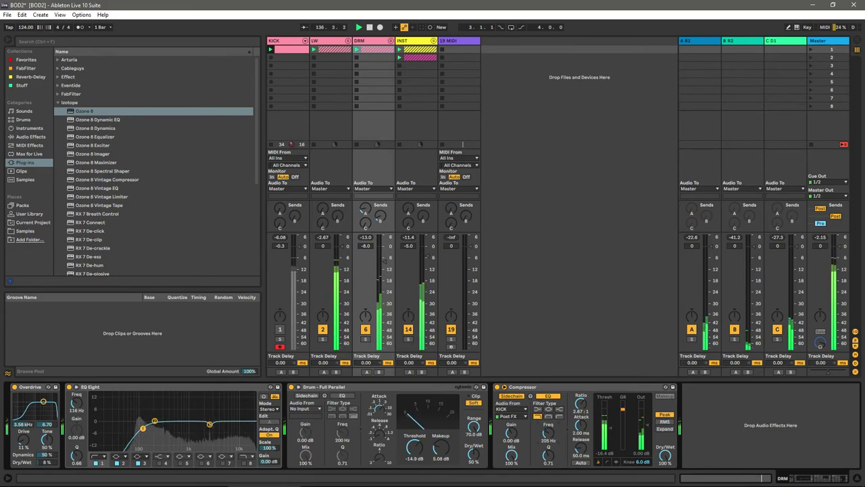
left_click_drag(549, 429, 563, 440)
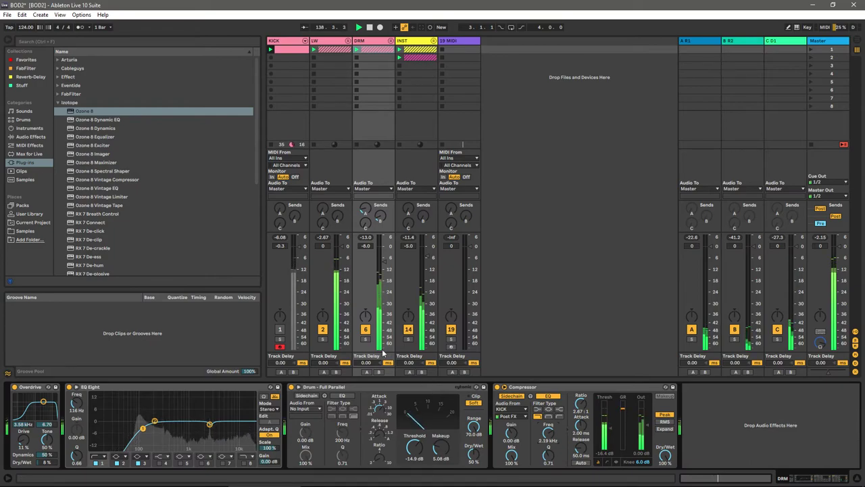
Step: With DRM soloed, set its Compressor's sidechain high-pass to 1.34 kHz, threshold to -31.0 dB and output to 4.29 dB, and end the solo
left_click_drag(551, 438, 549, 448)
left_click(558, 416)
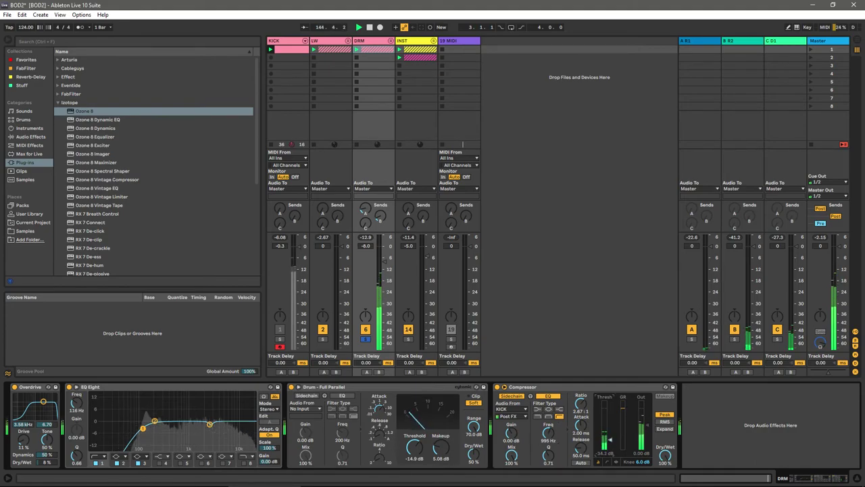
mouse_move(548, 447)
left_mouse_down()
mouse_move(548, 473)
mouse_move(548, 446)
left_mouse_up()
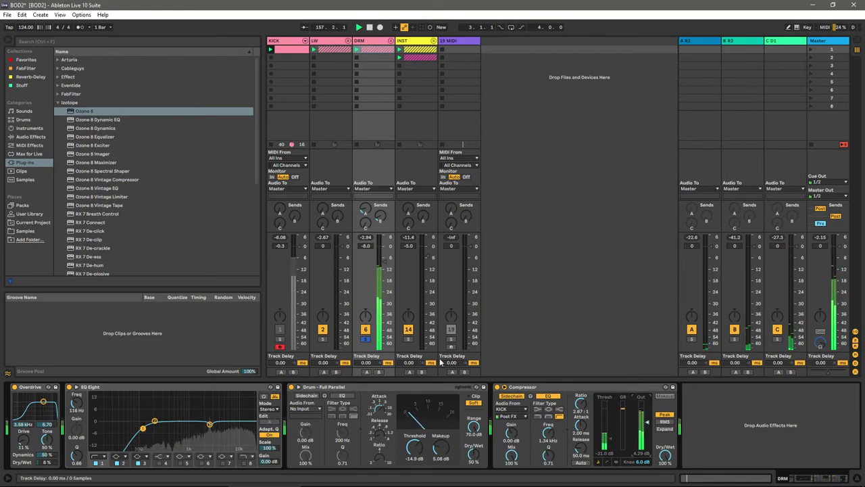
left_click(366, 340)
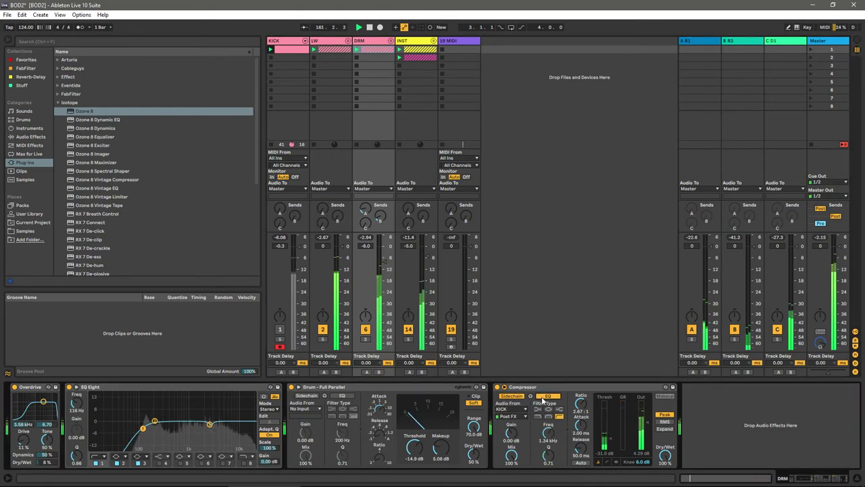
Step: Compare the DRM Compressor bypassed and active, turn off its sidechain EQ and set the threshold to -10.9 dB
left_click(506, 387)
left_click(497, 387)
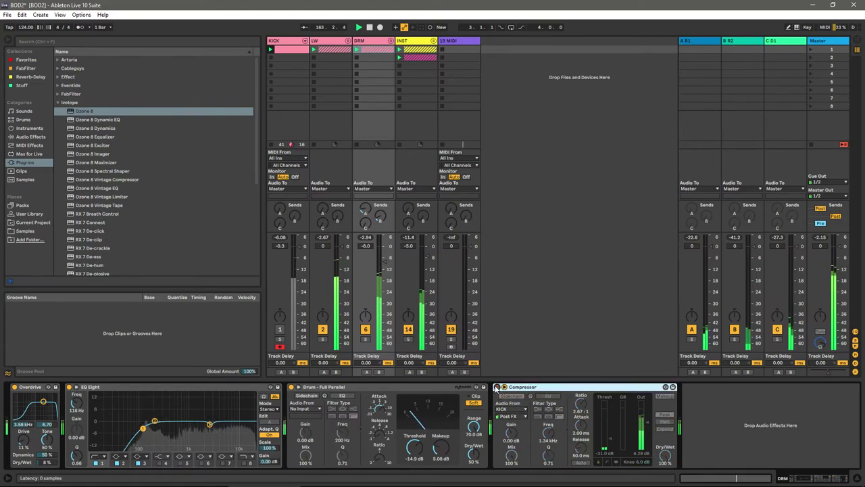
left_click(497, 387)
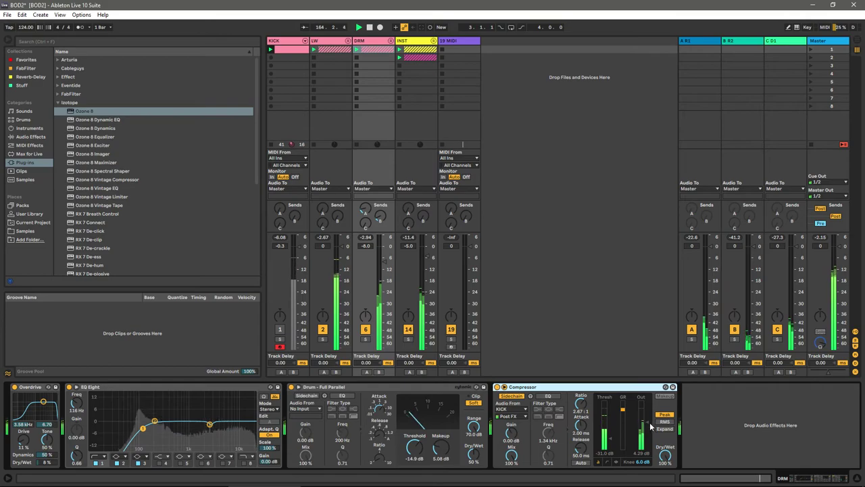
left_click_drag(609, 439, 608, 424)
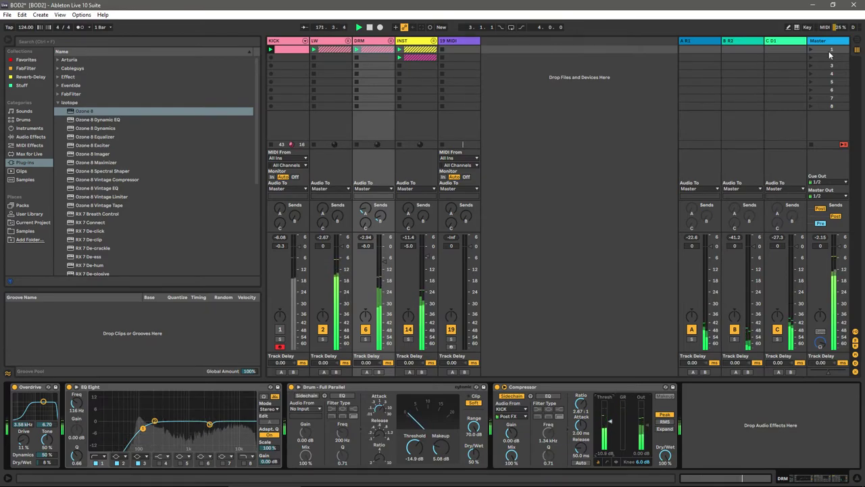
Step: Add Newfangled Elevate from the Eventide plug-ins to the Master track, set its limiter gain to 5.2 dB and close its window
left_click(461, 116)
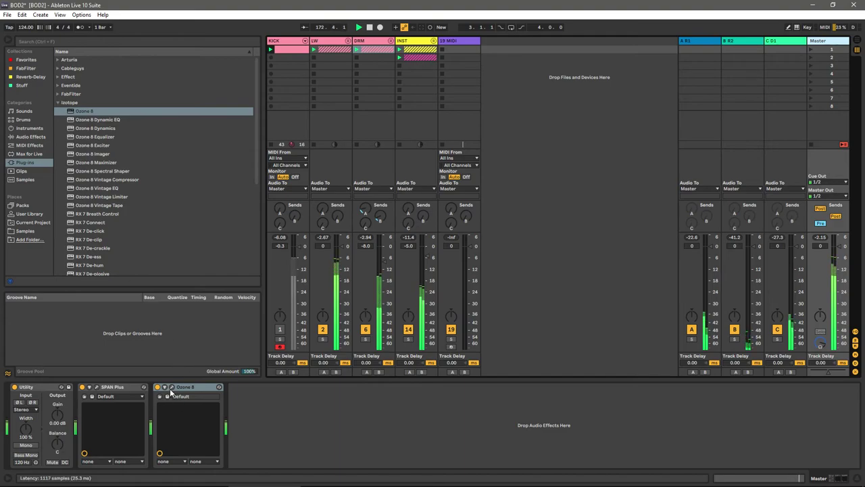
left_click(59, 110)
left_click(57, 104)
left_click(57, 85)
double_click(68, 94)
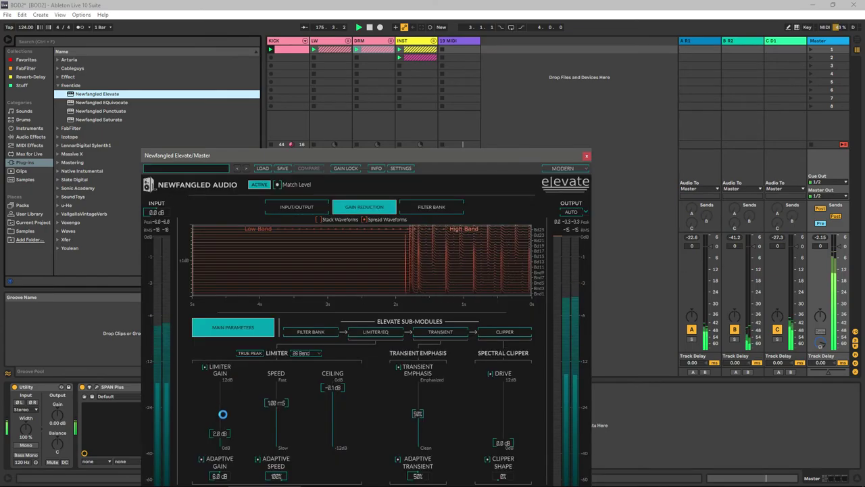
left_click_drag(223, 414, 227, 382)
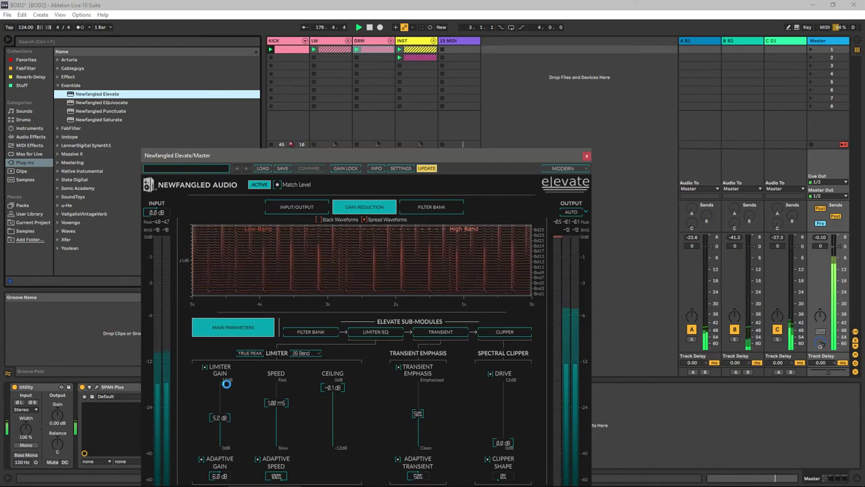
left_click(586, 156)
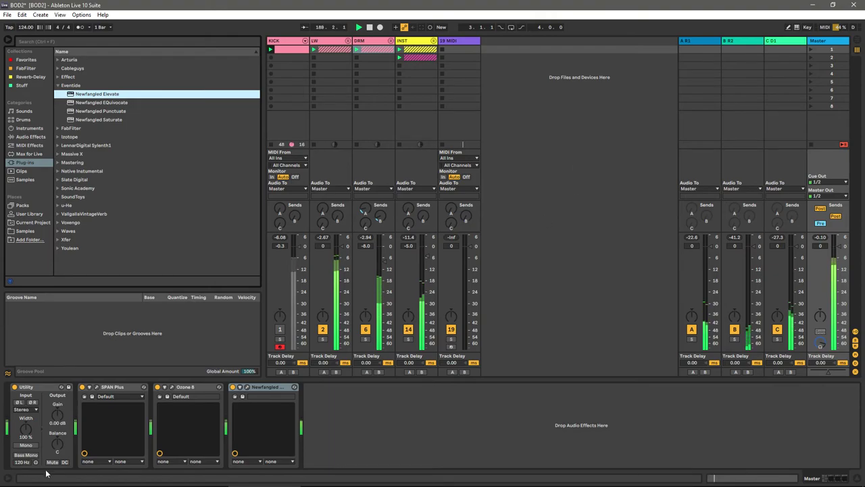
Step: Switch to Opera, check the YouTube live-stream dashboard and its chat, and return to Ableton Live
left_click(128, 479)
scroll(308, 312, "up", 2)
scroll(306, 311, "up", 4)
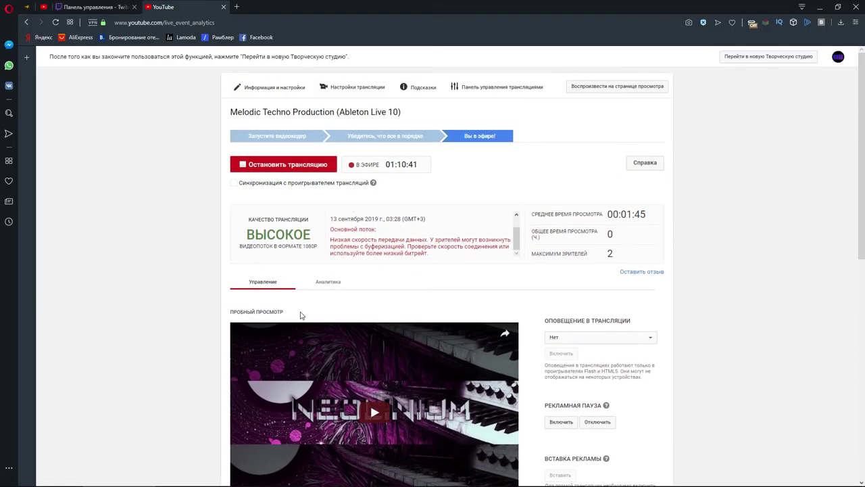
scroll(300, 318, "down", 6)
left_click(263, 482)
left_click(263, 482)
left_click(192, 482)
left_click(192, 482)
left_click(100, 8)
left_click(209, 6)
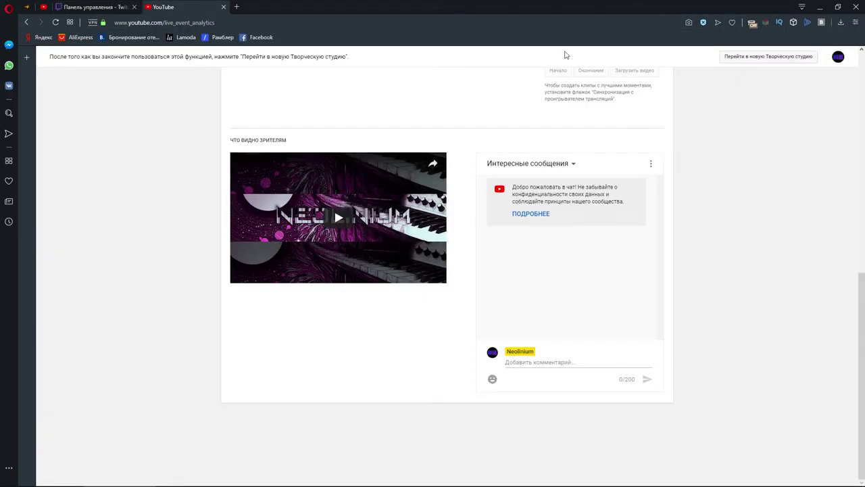
left_click(820, 6)
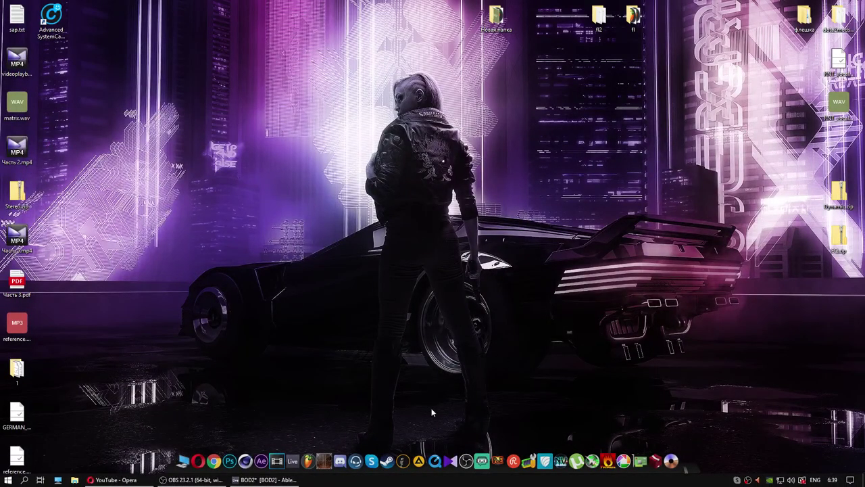
left_click(264, 479)
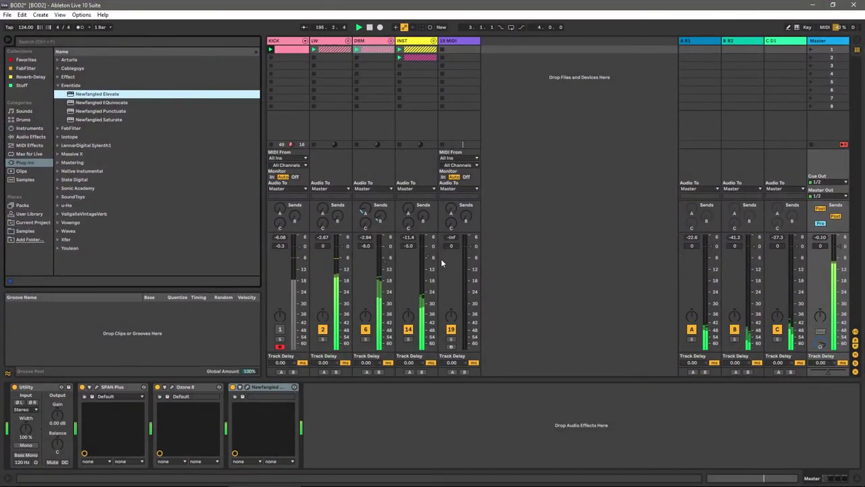